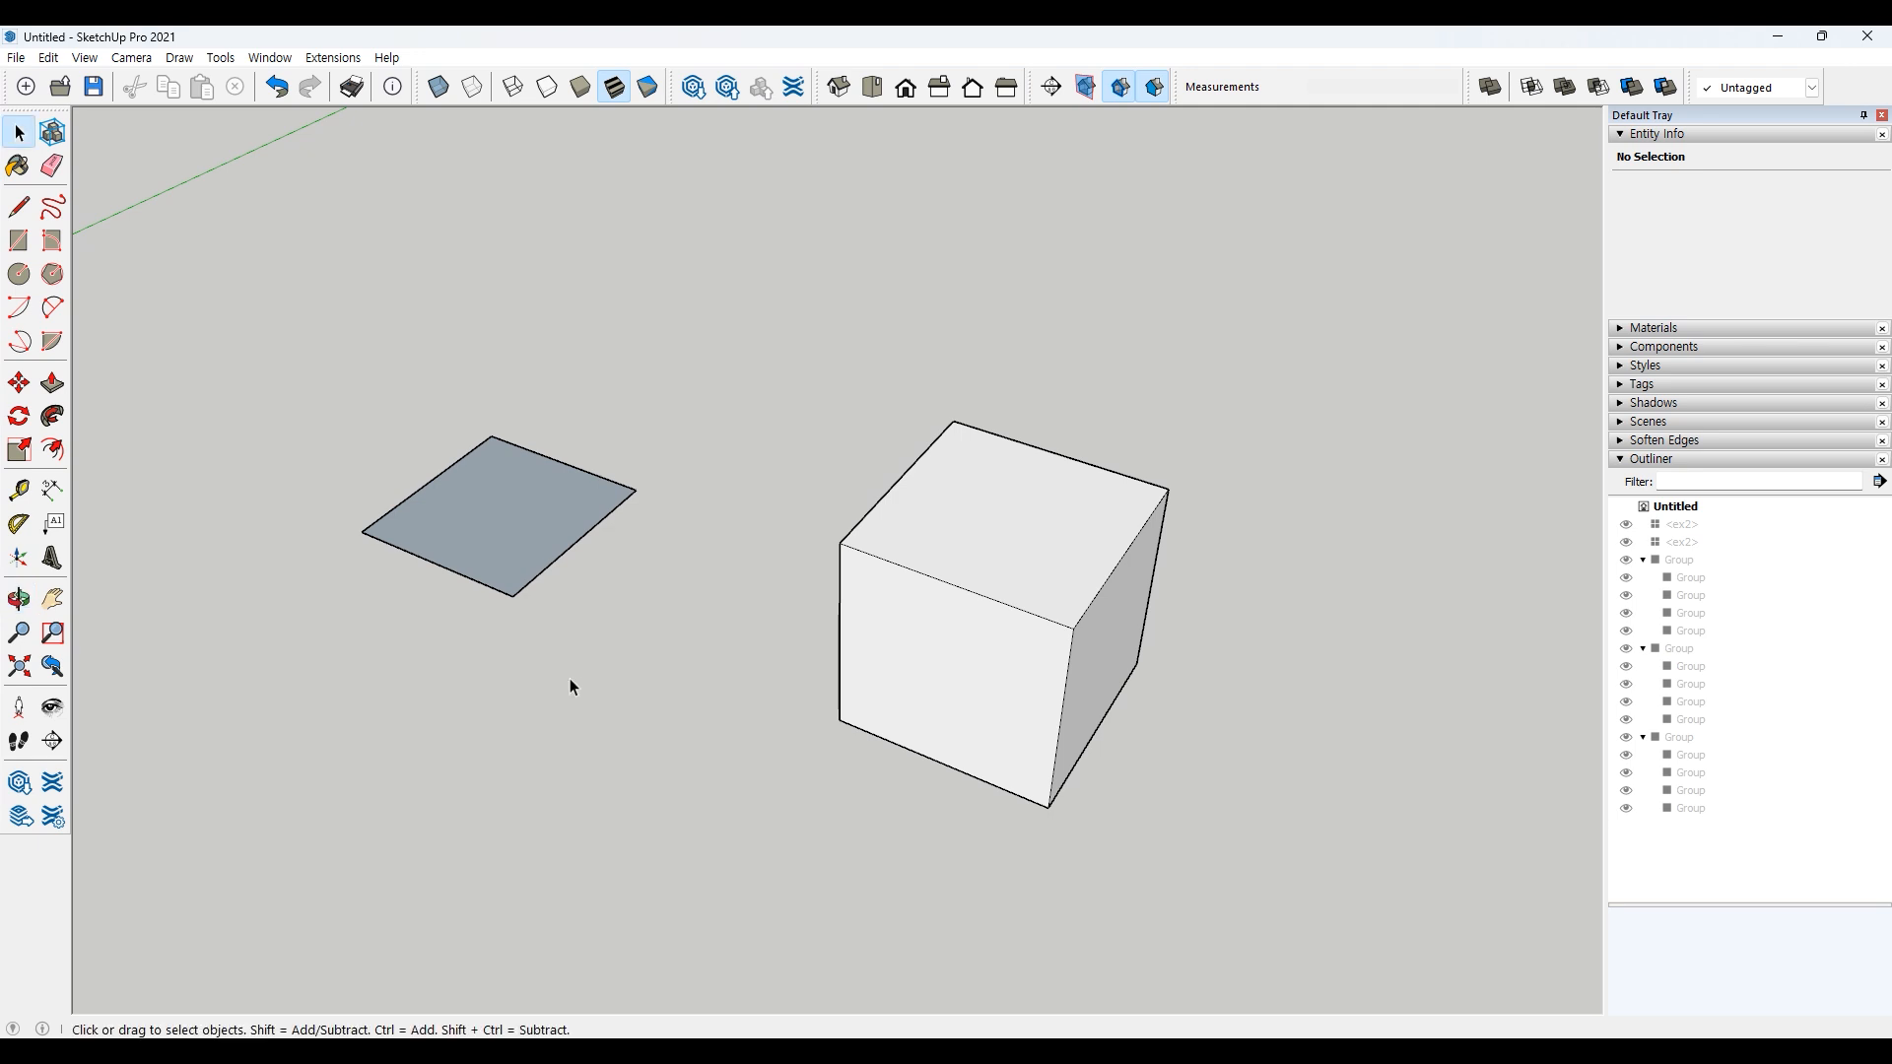
# Step: Select the flat rectangle with its edges and the whole cube in turn, and clear the selection
pyautogui.doubleClick(506, 511)
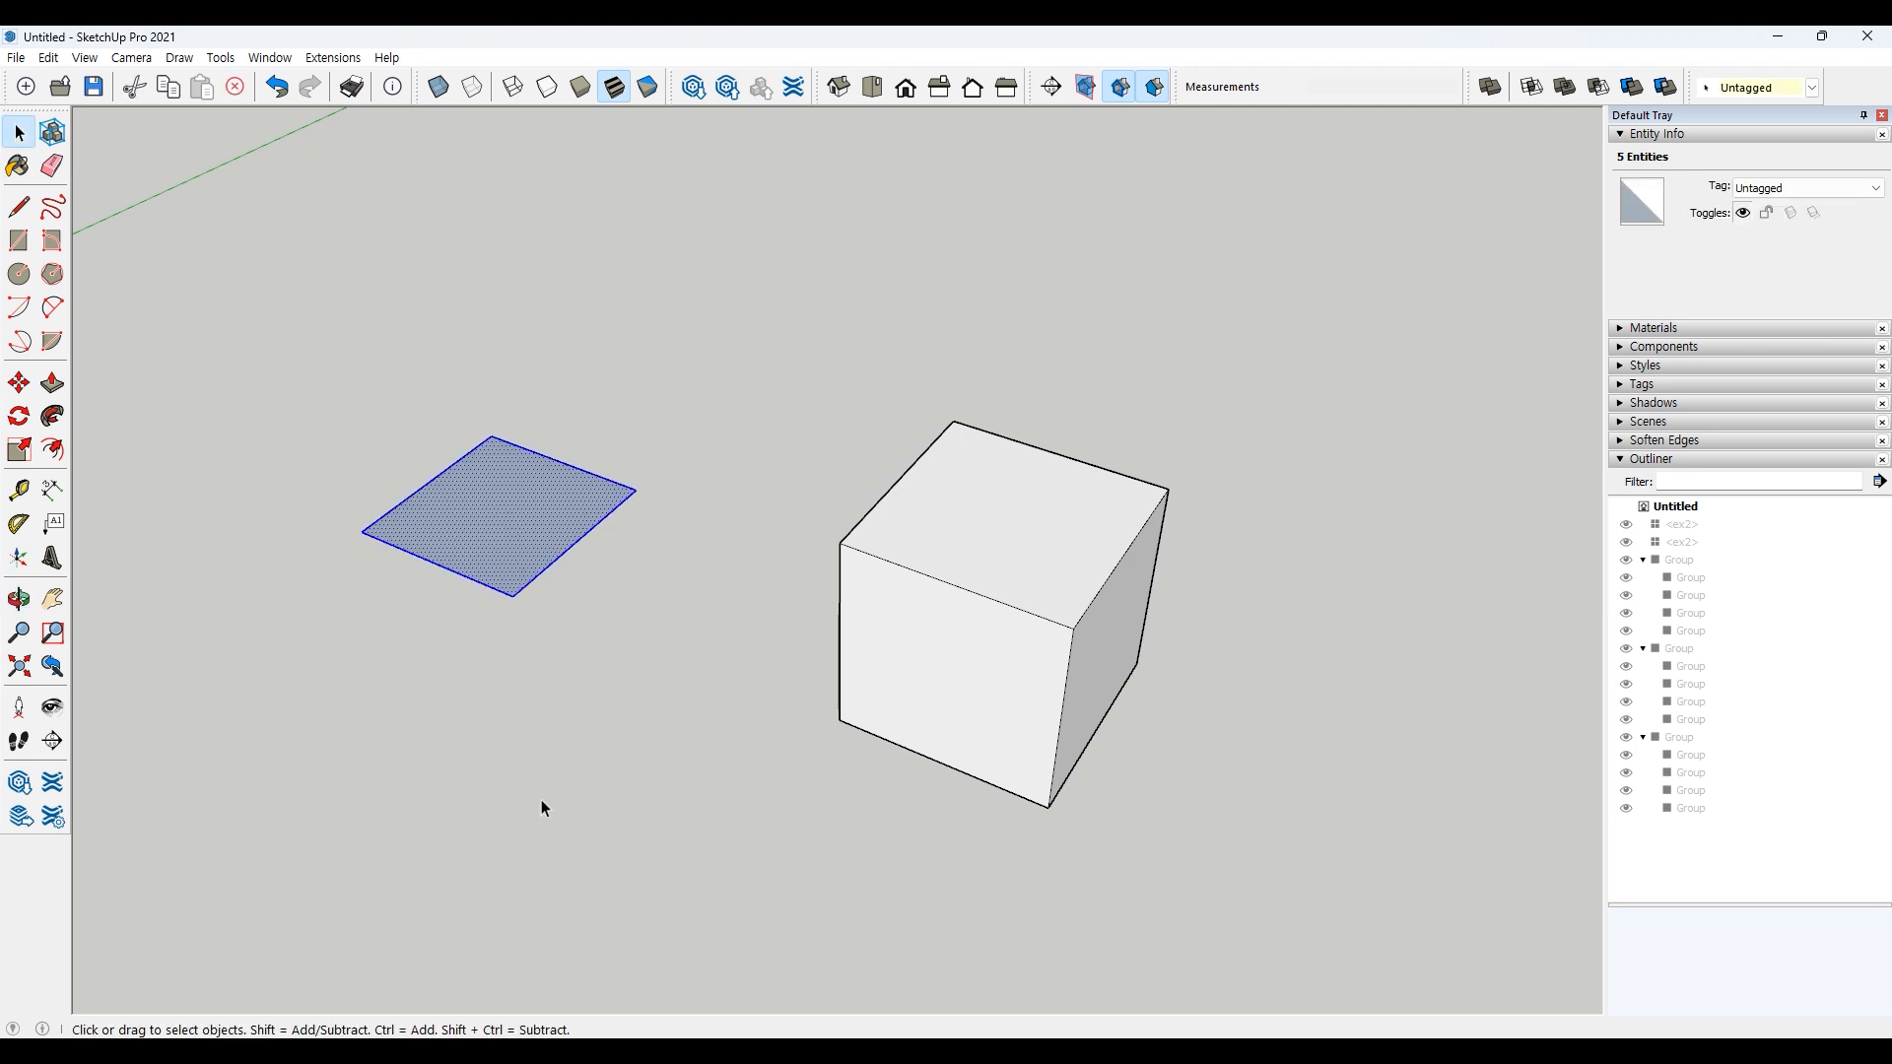
pyautogui.doubleClick(934, 664)
pyautogui.click(934, 669)
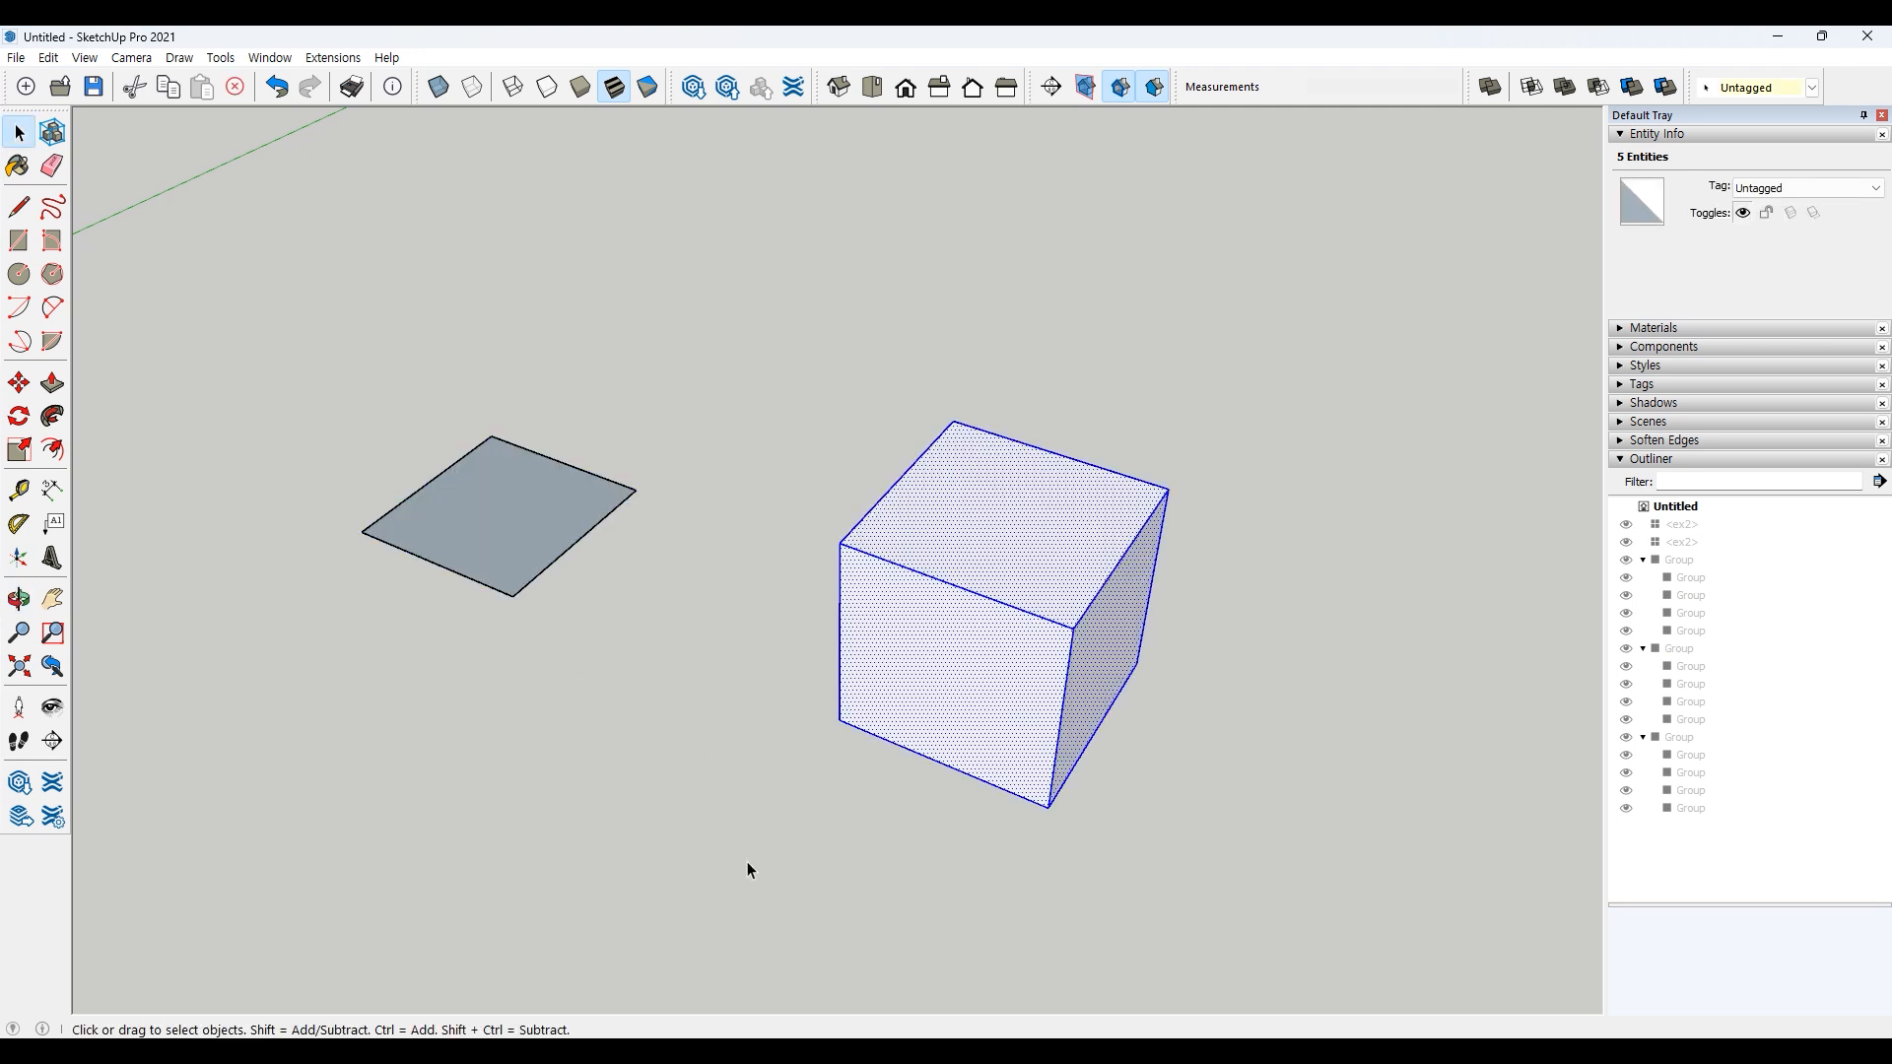
pyautogui.click(702, 810)
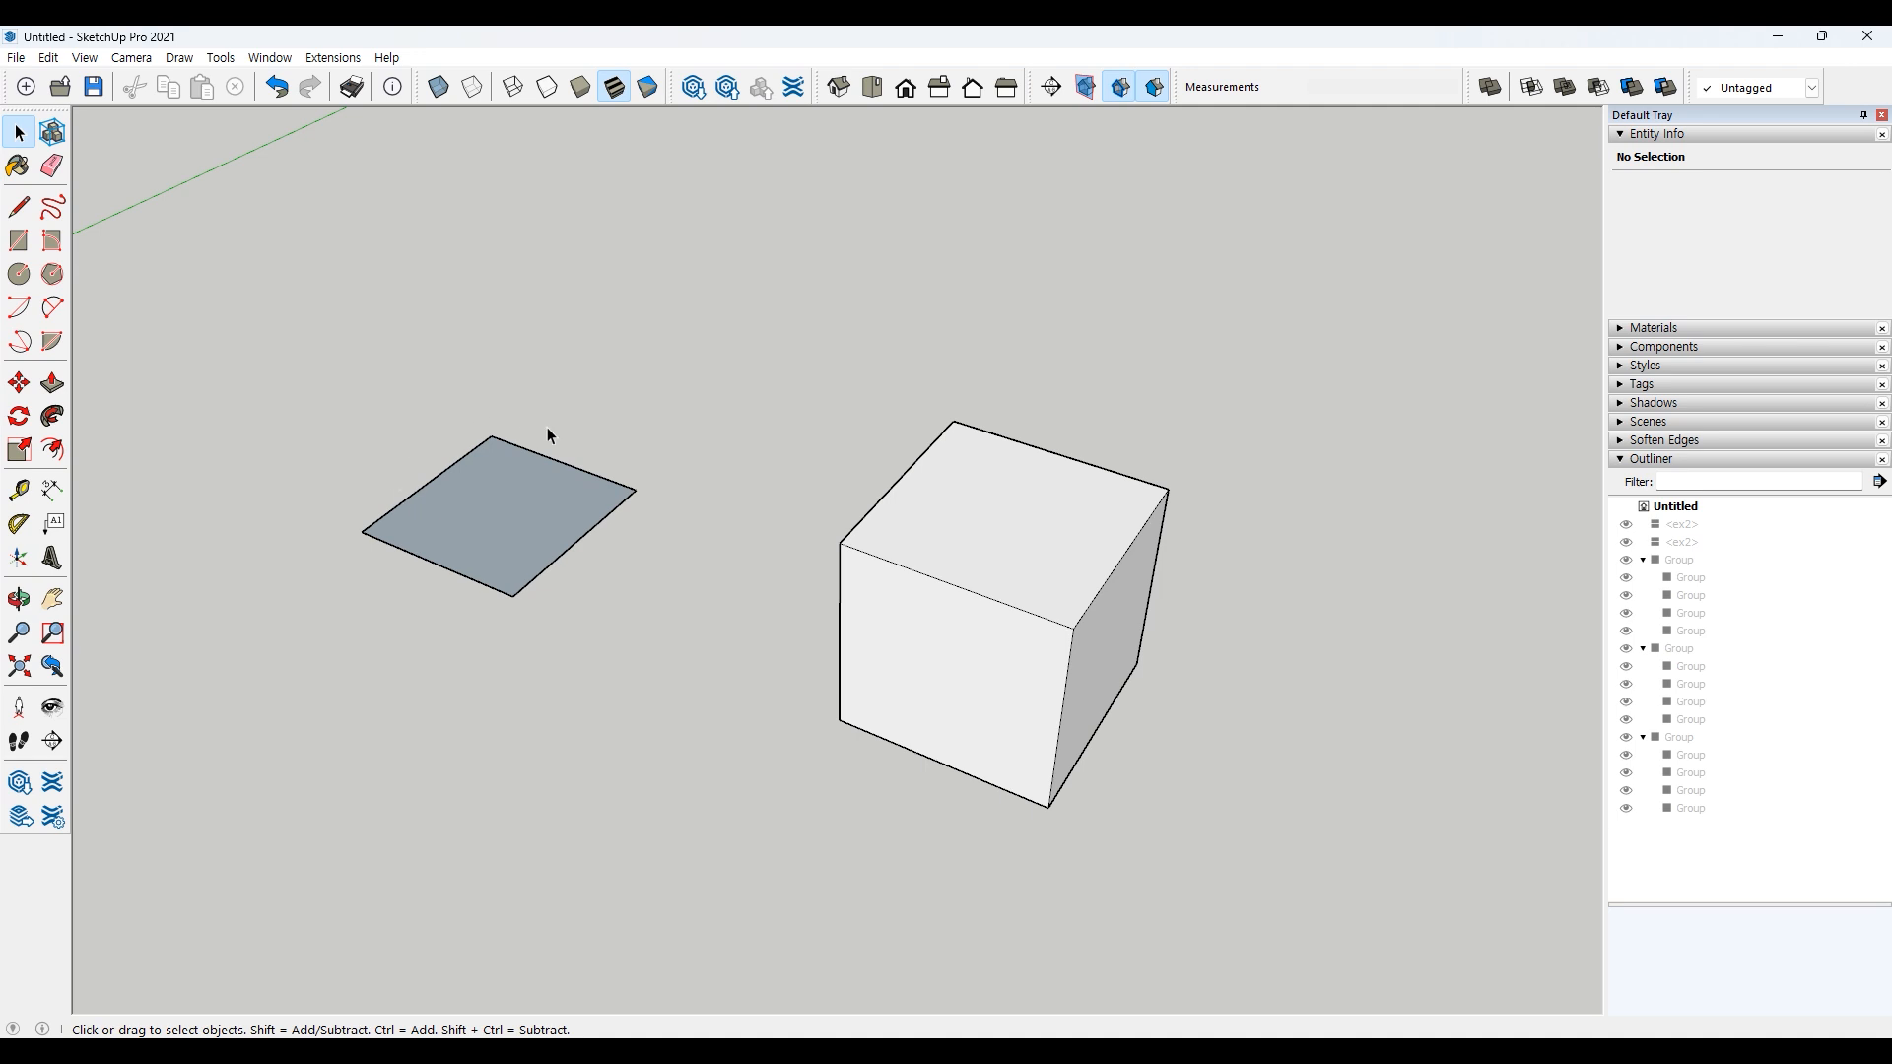
# Step: Make a group from the flat rectangle's face and edges, and select it as a single object
pyautogui.doubleClick(499, 509)
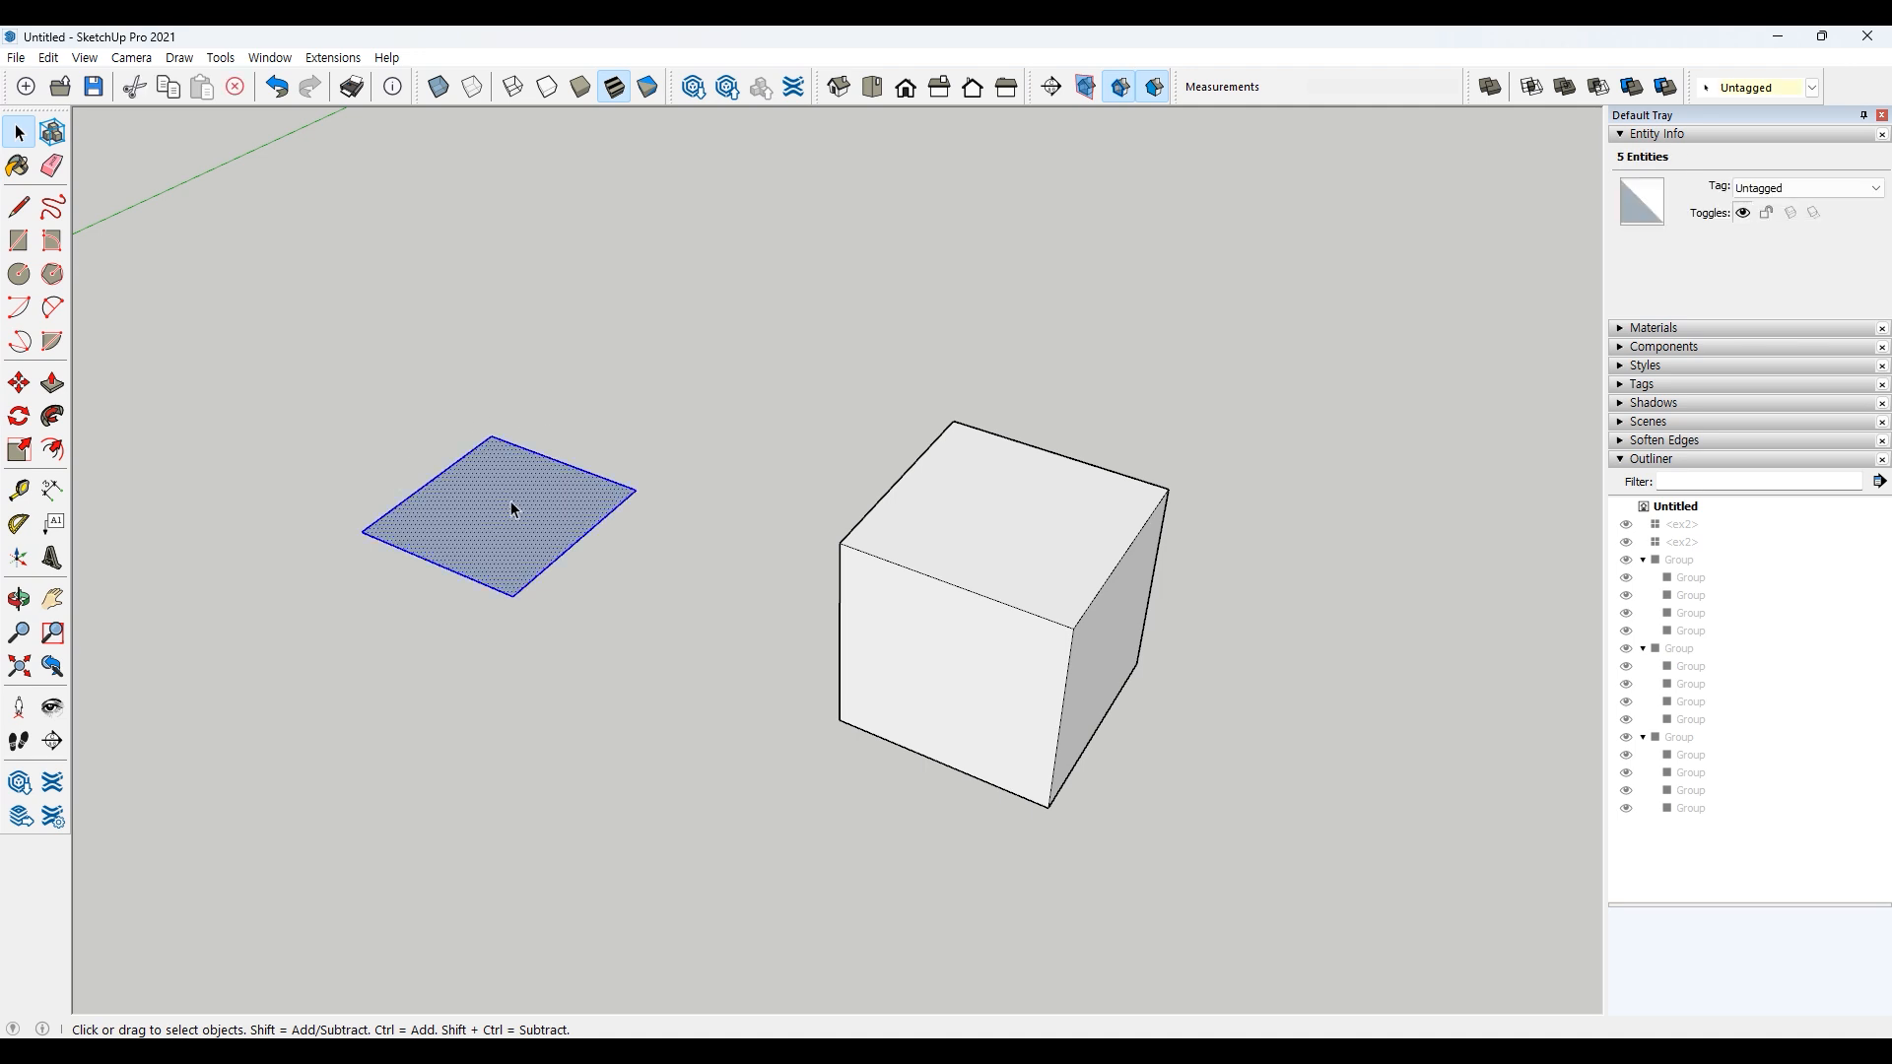
pyautogui.rightClick(512, 508)
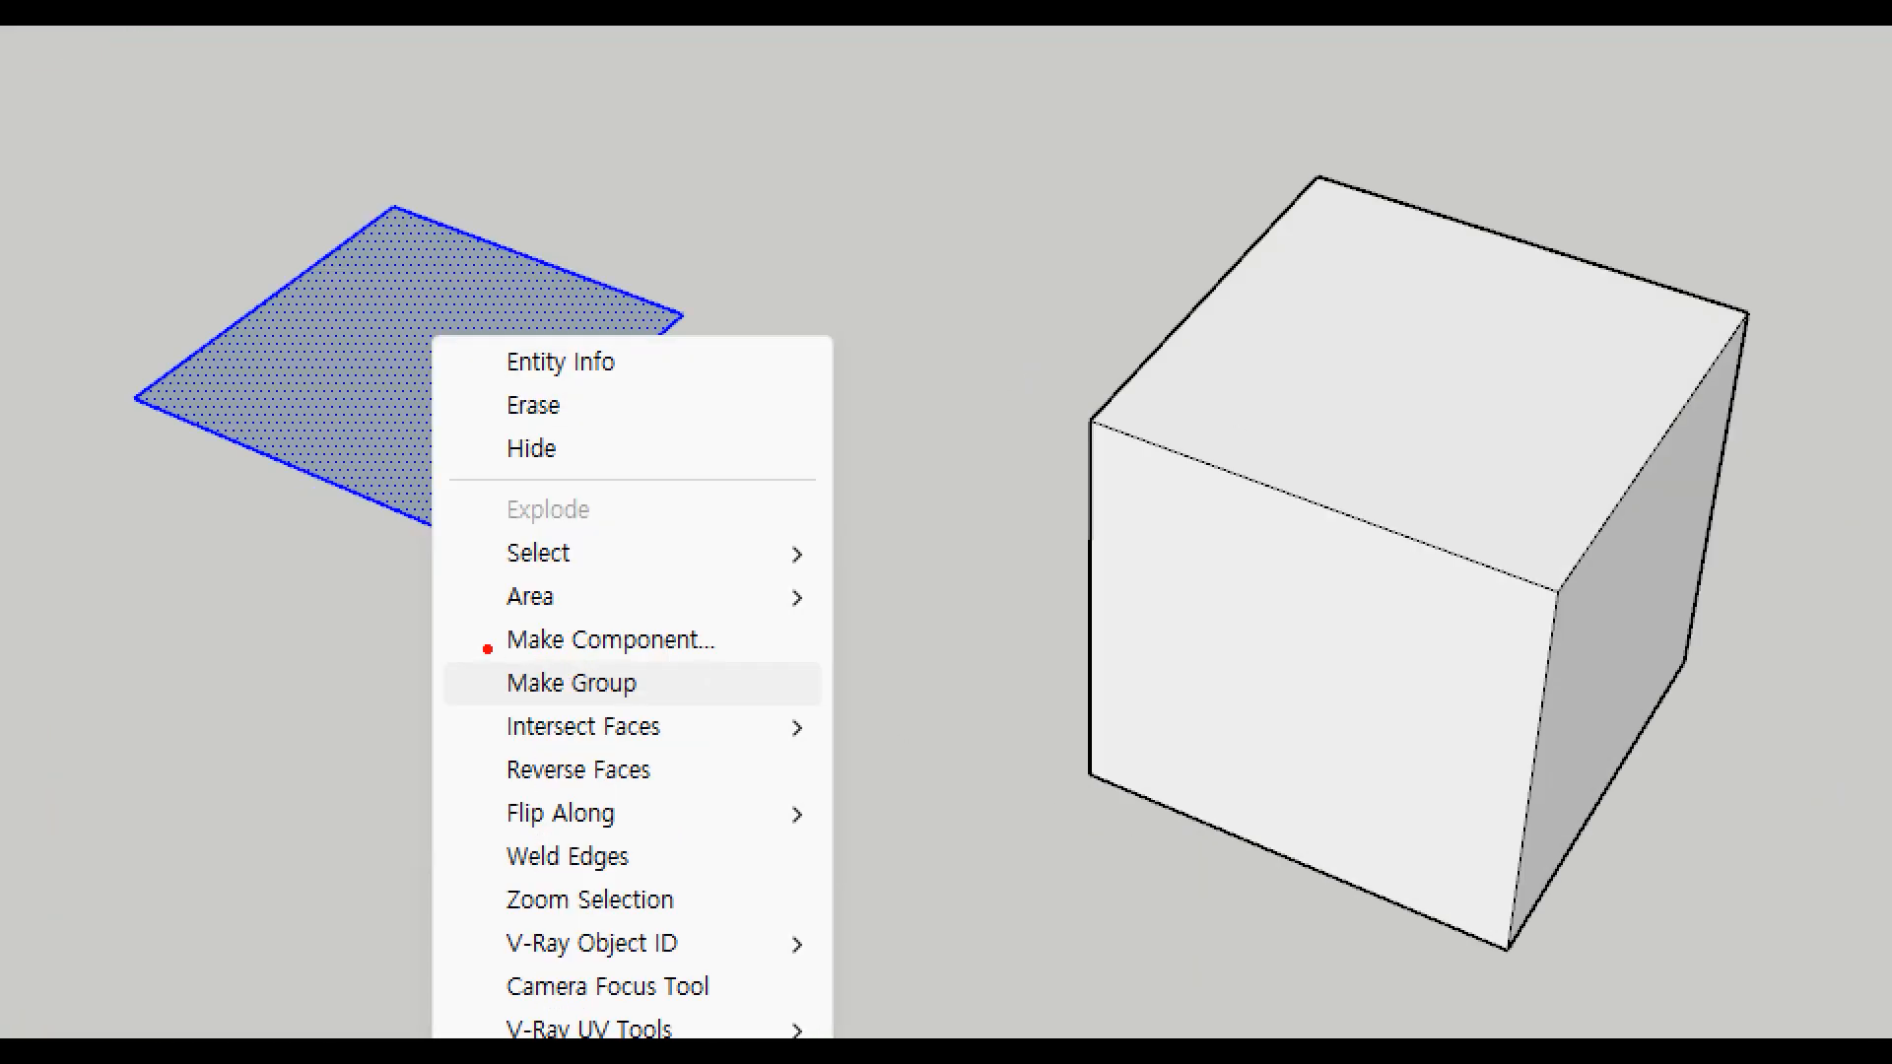
pyautogui.moveTo(487, 648)
pyautogui.mouseDown()
pyautogui.moveTo(554, 702)
pyautogui.moveTo(651, 722)
pyautogui.mouseUp()
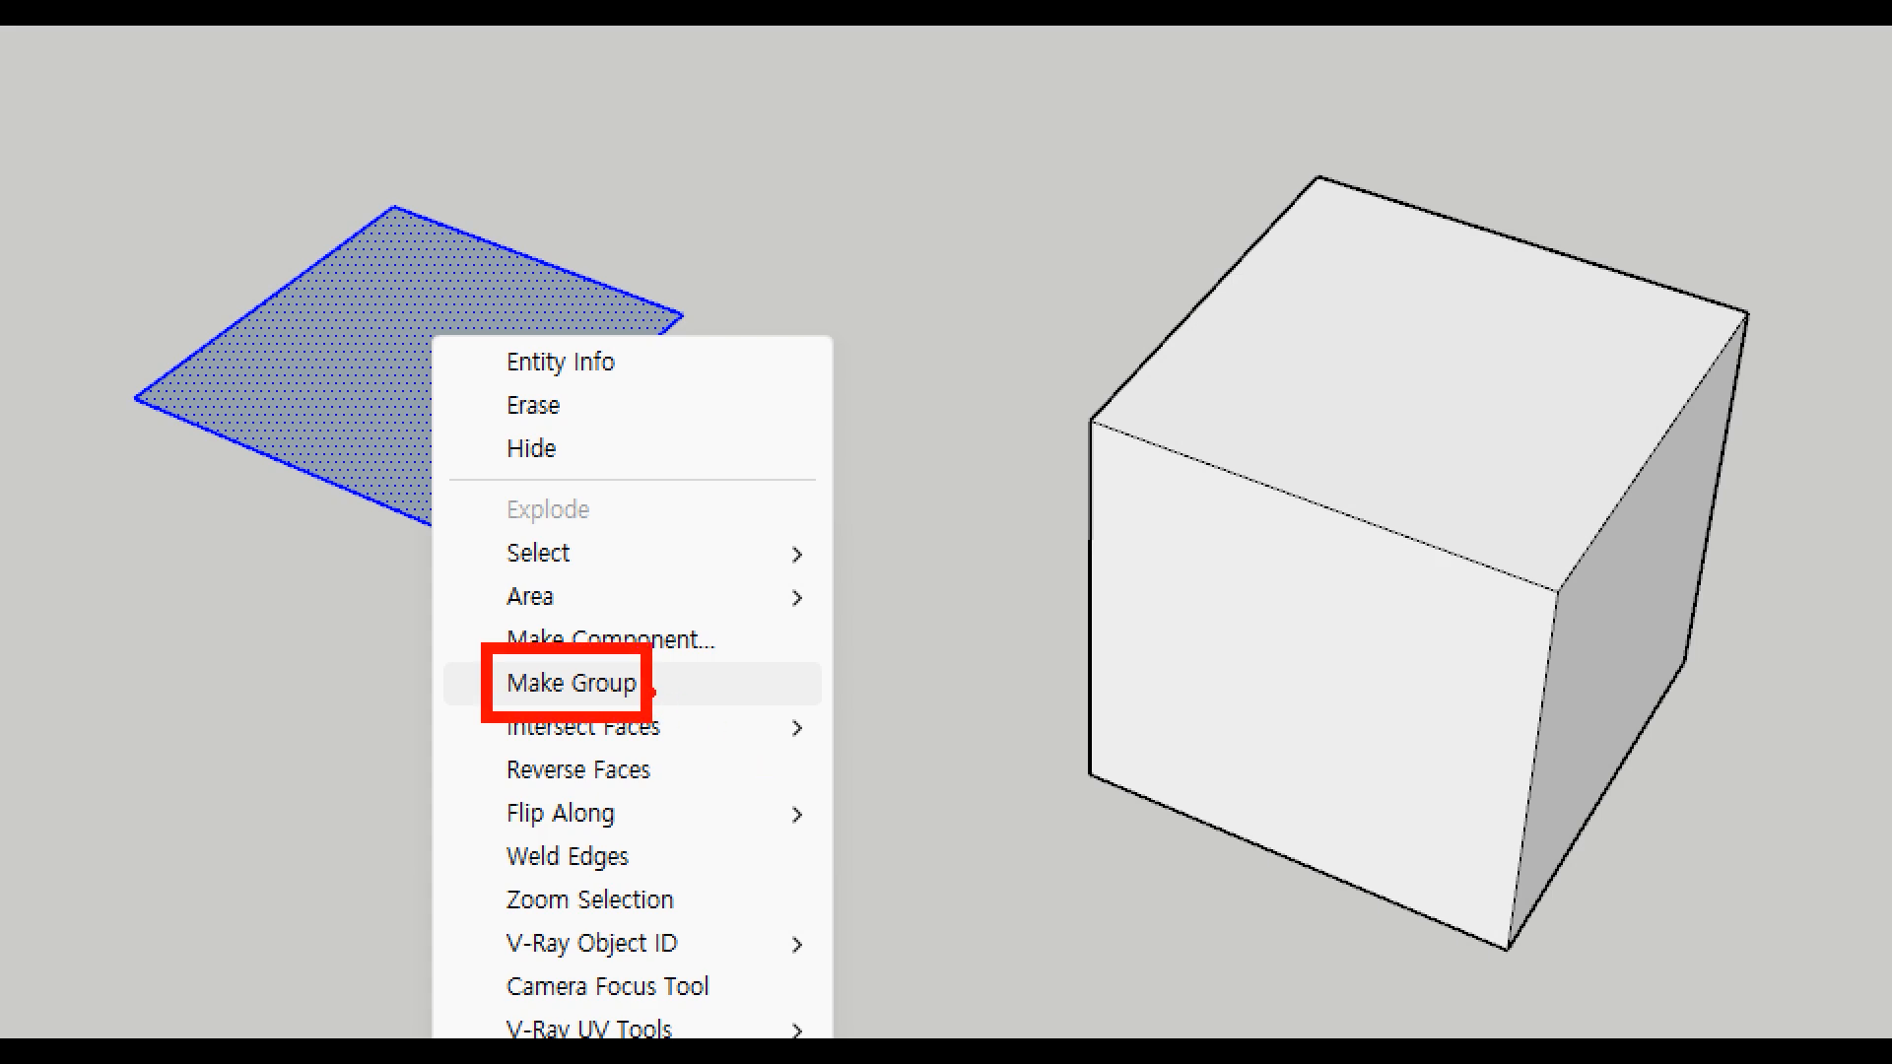
pyautogui.click(651, 691)
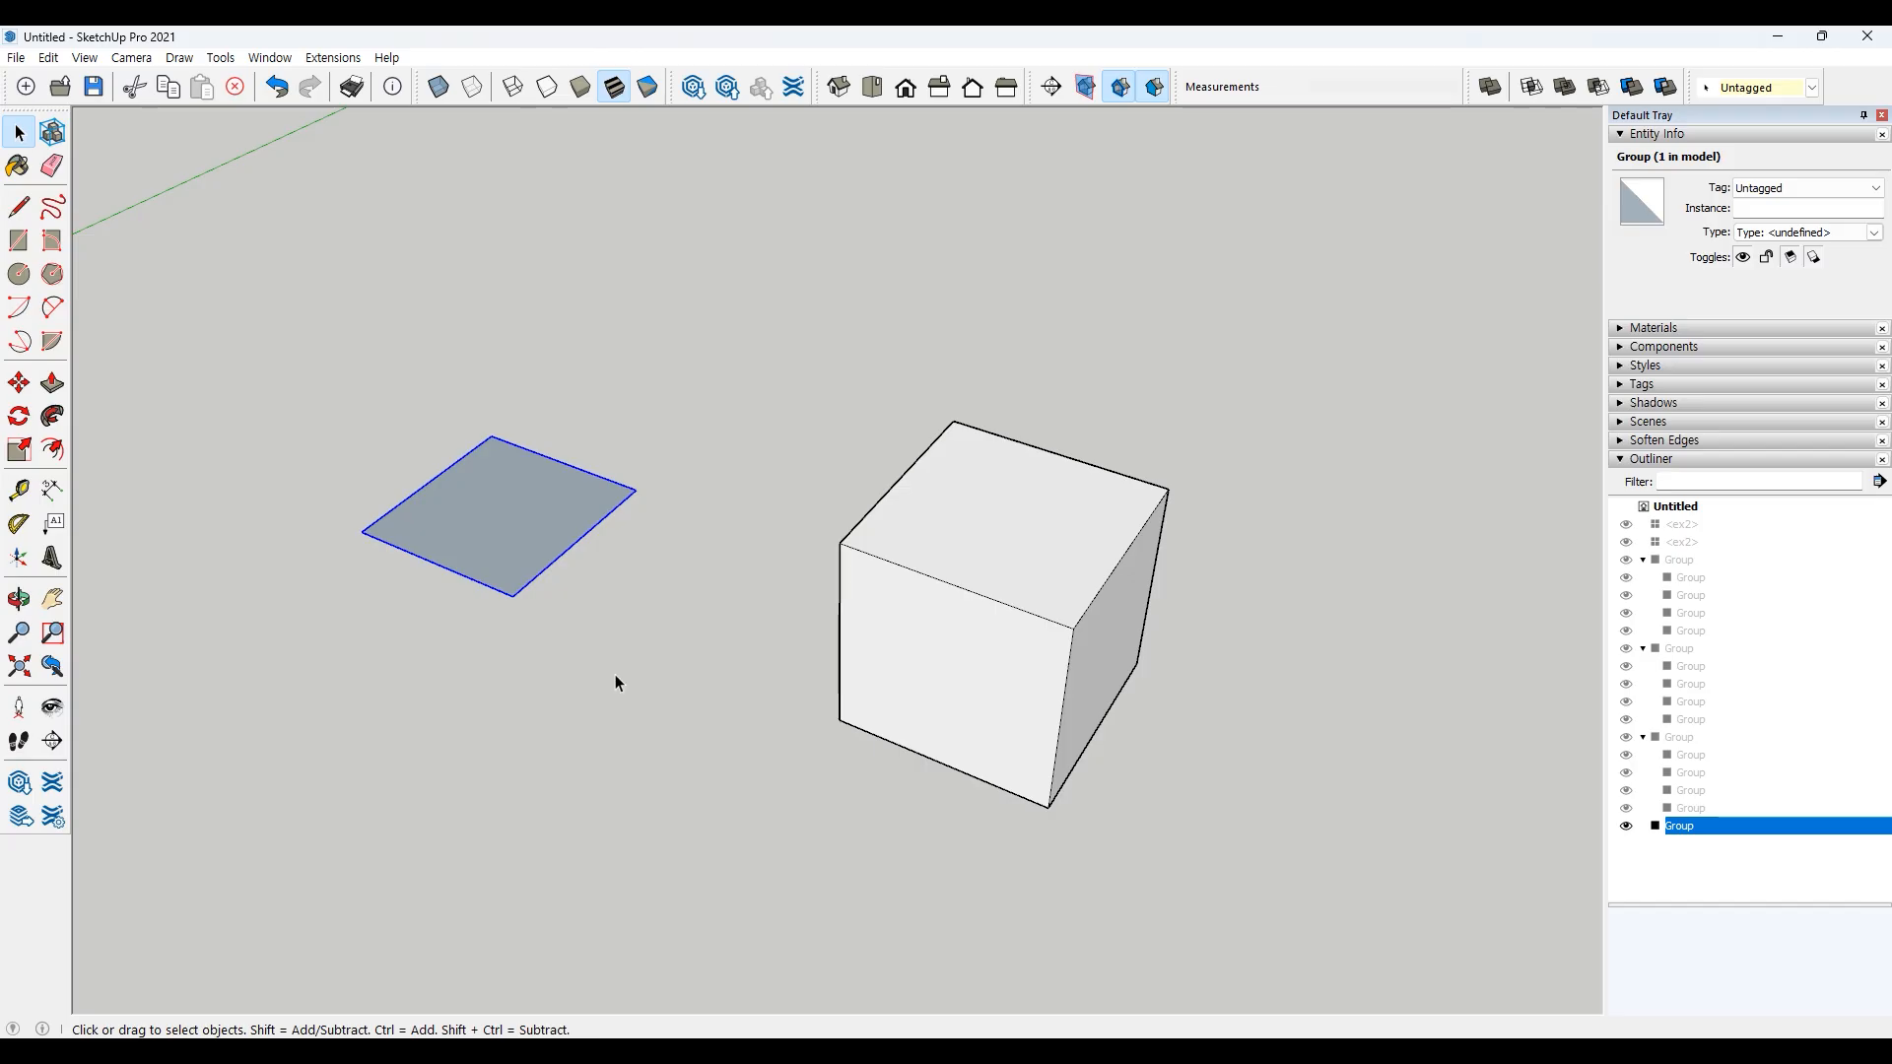
pyautogui.click(597, 635)
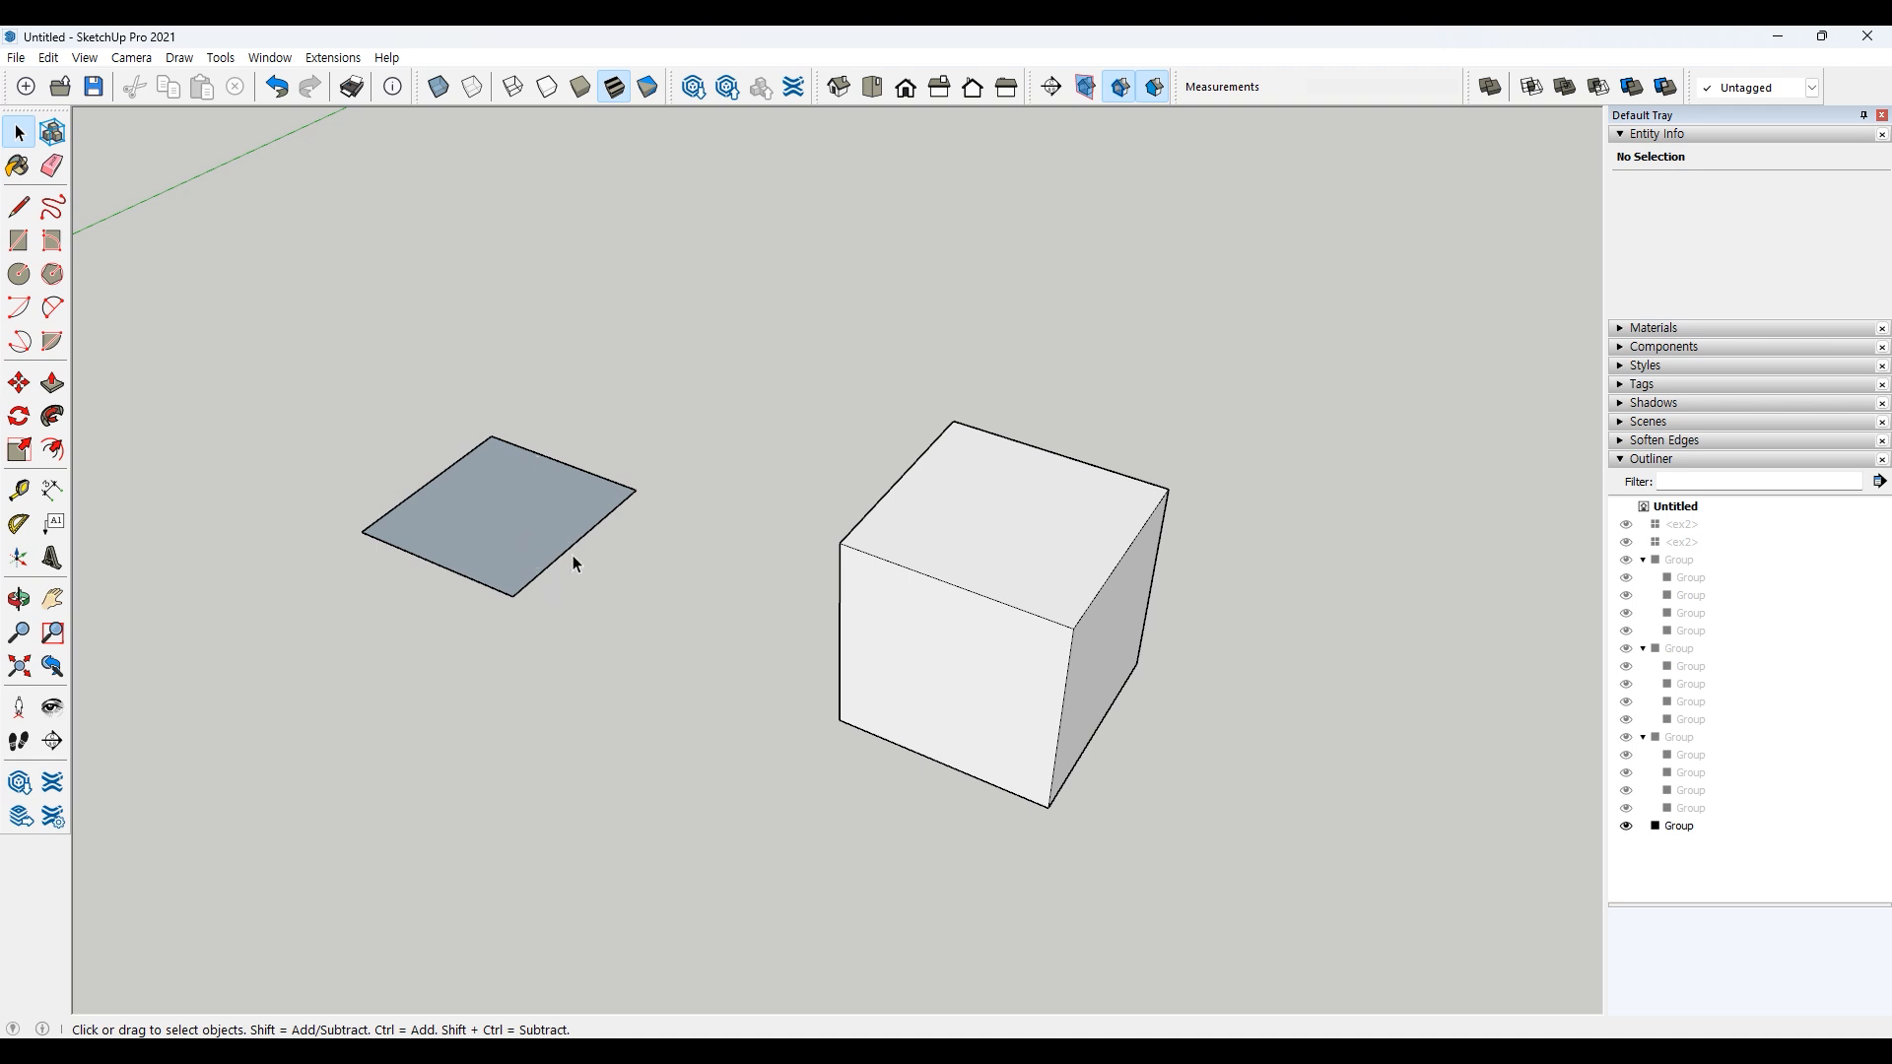
pyautogui.click(566, 552)
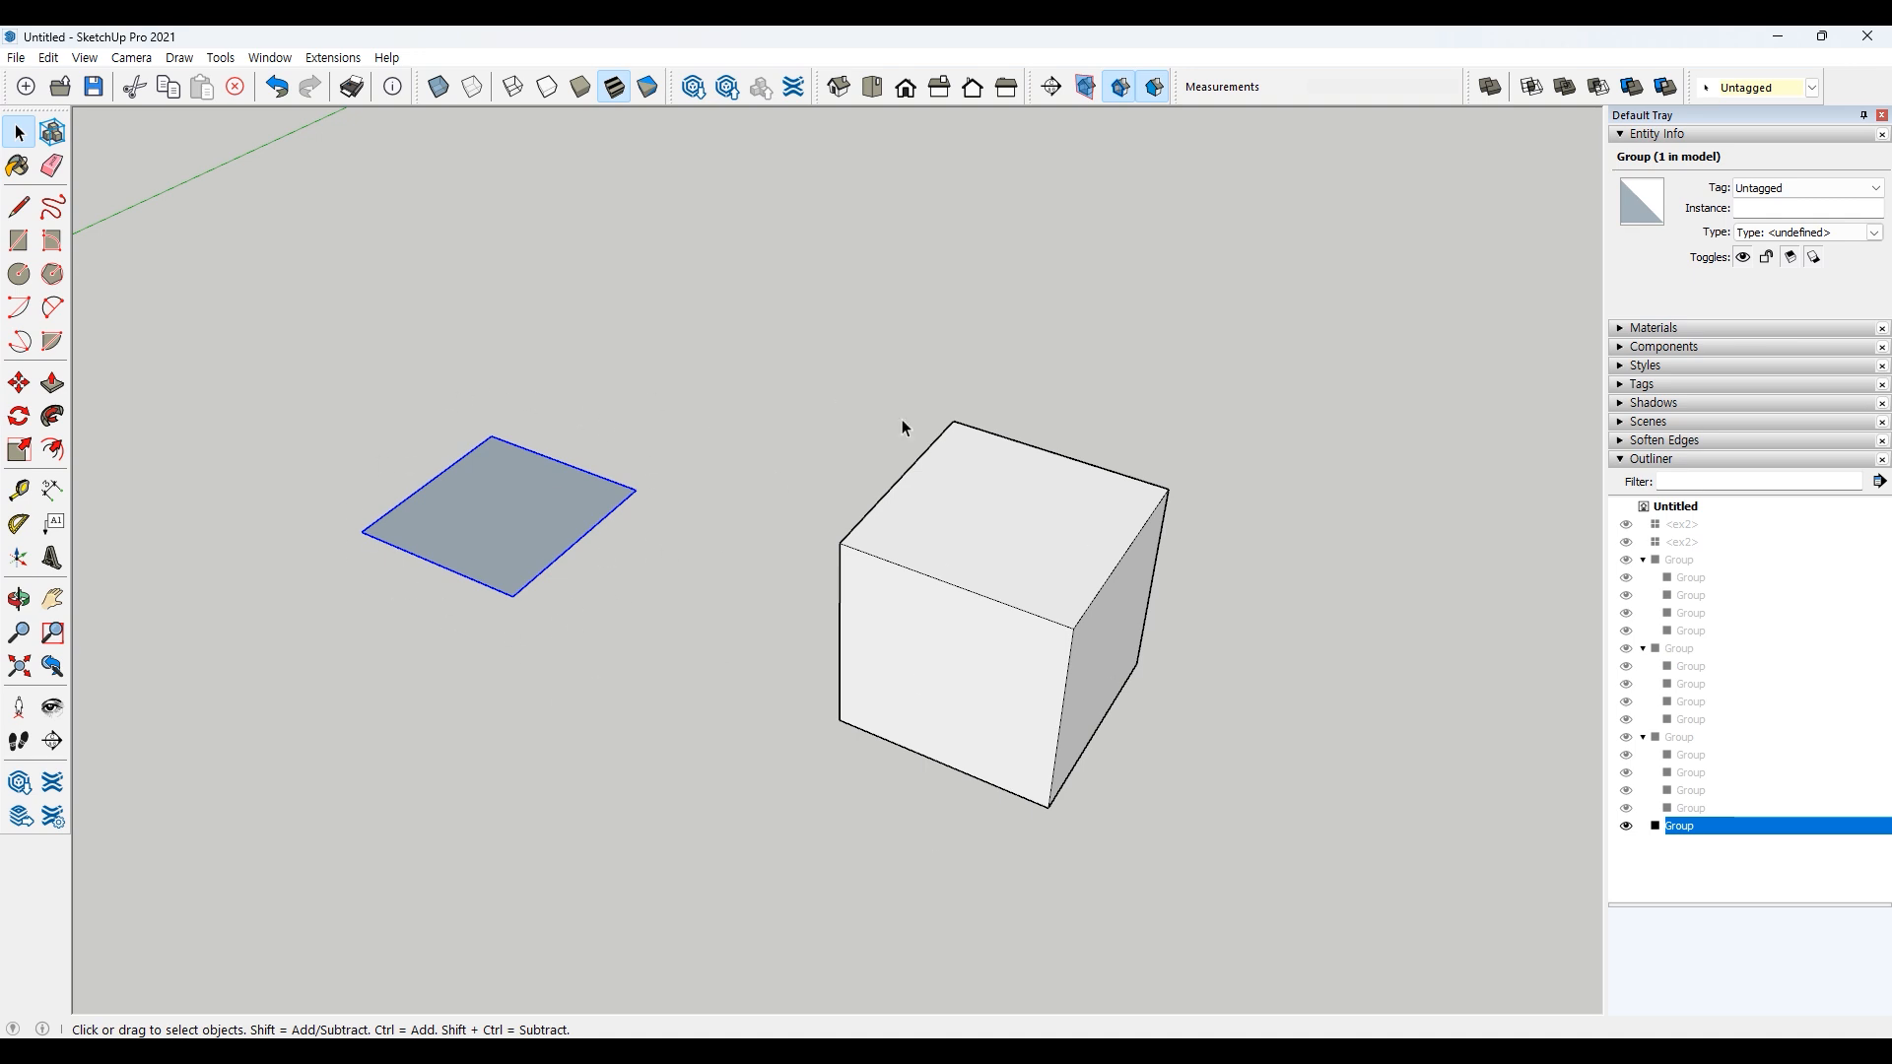
# Step: Make a group from all the cube's faces and edges
pyautogui.tripleClick(990, 537)
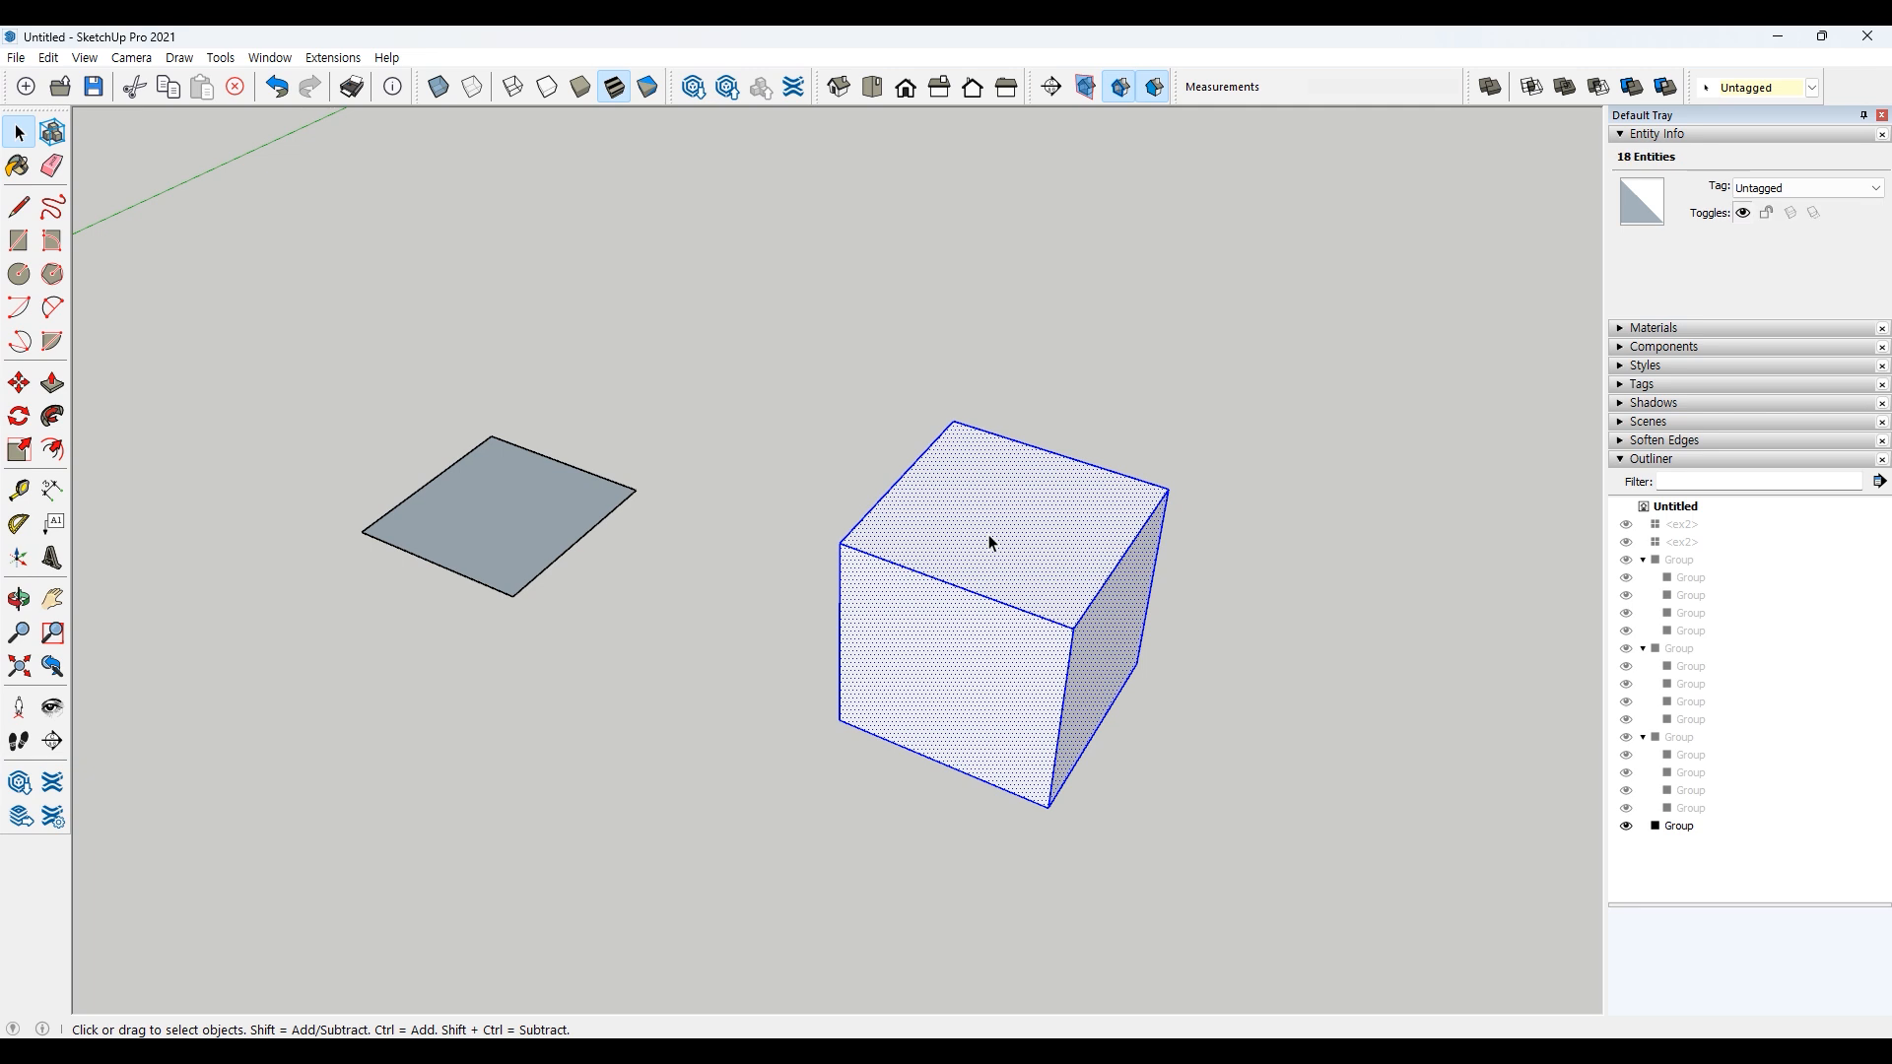
pyautogui.rightClick(990, 490)
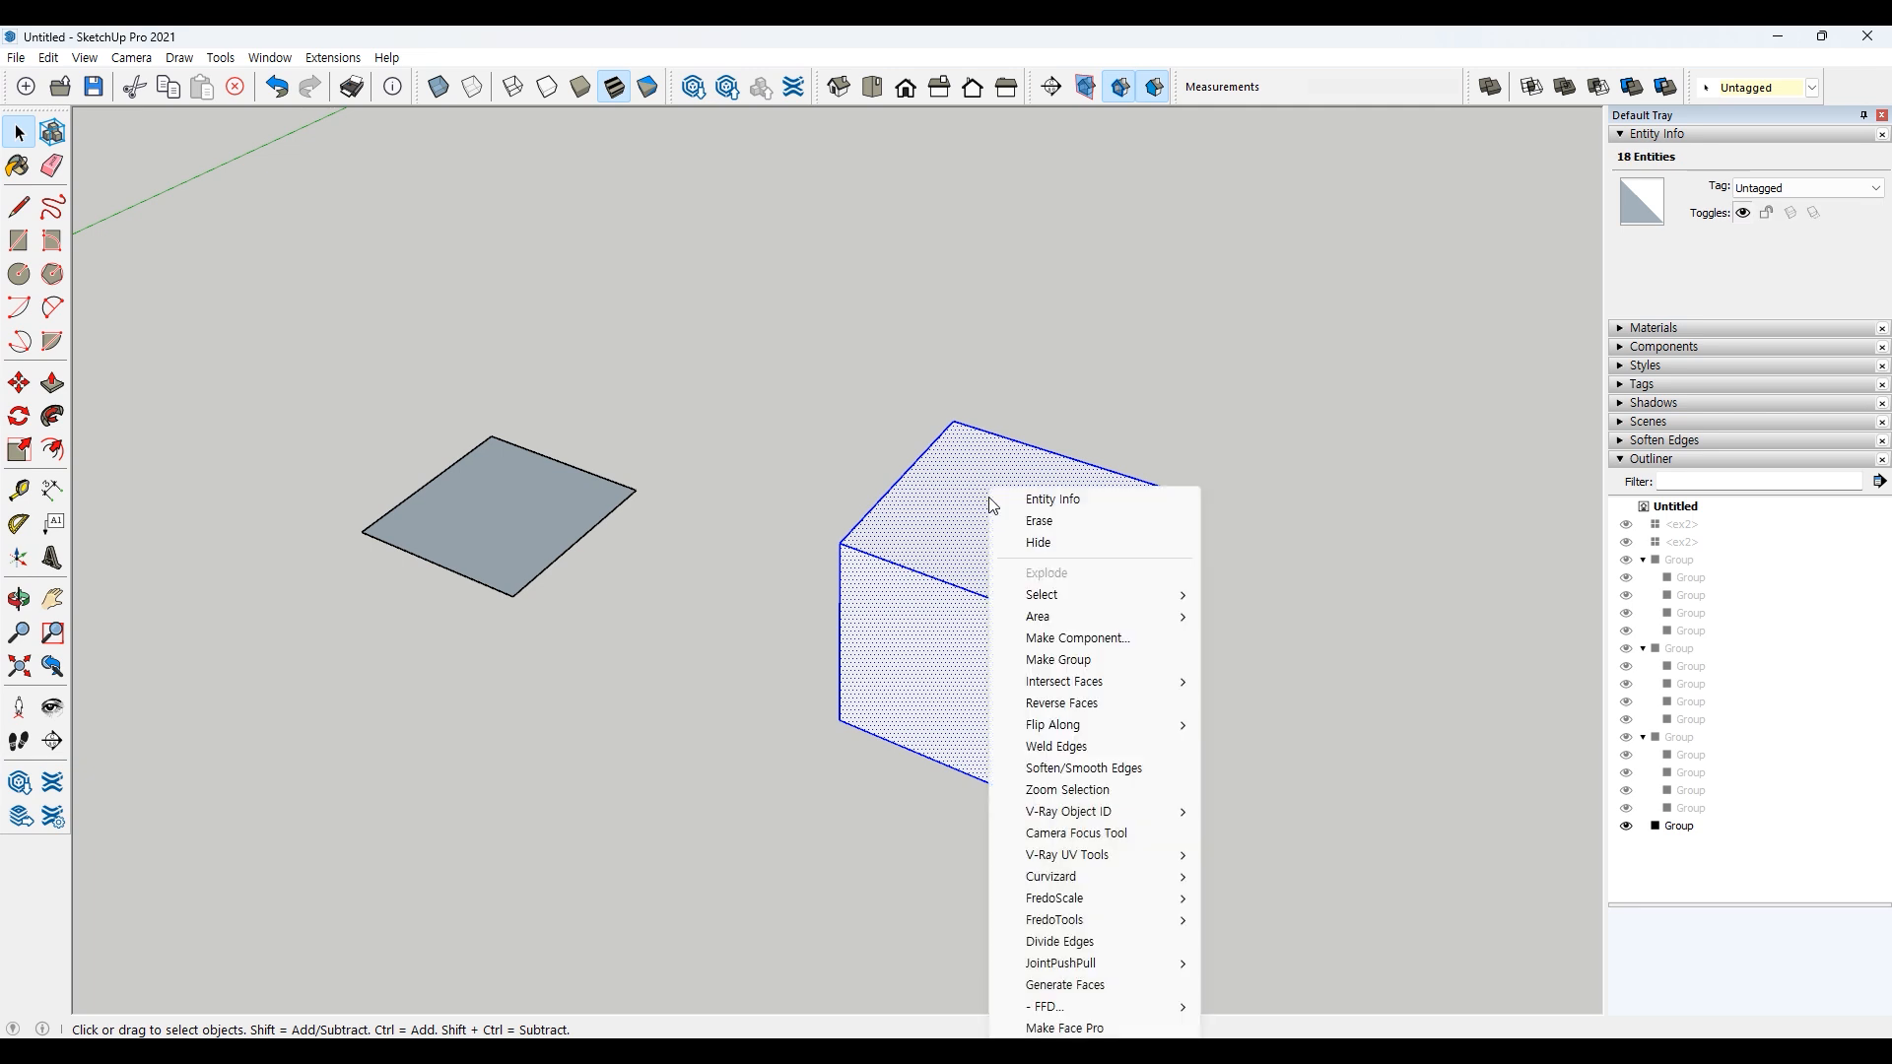
pyautogui.click(1052, 662)
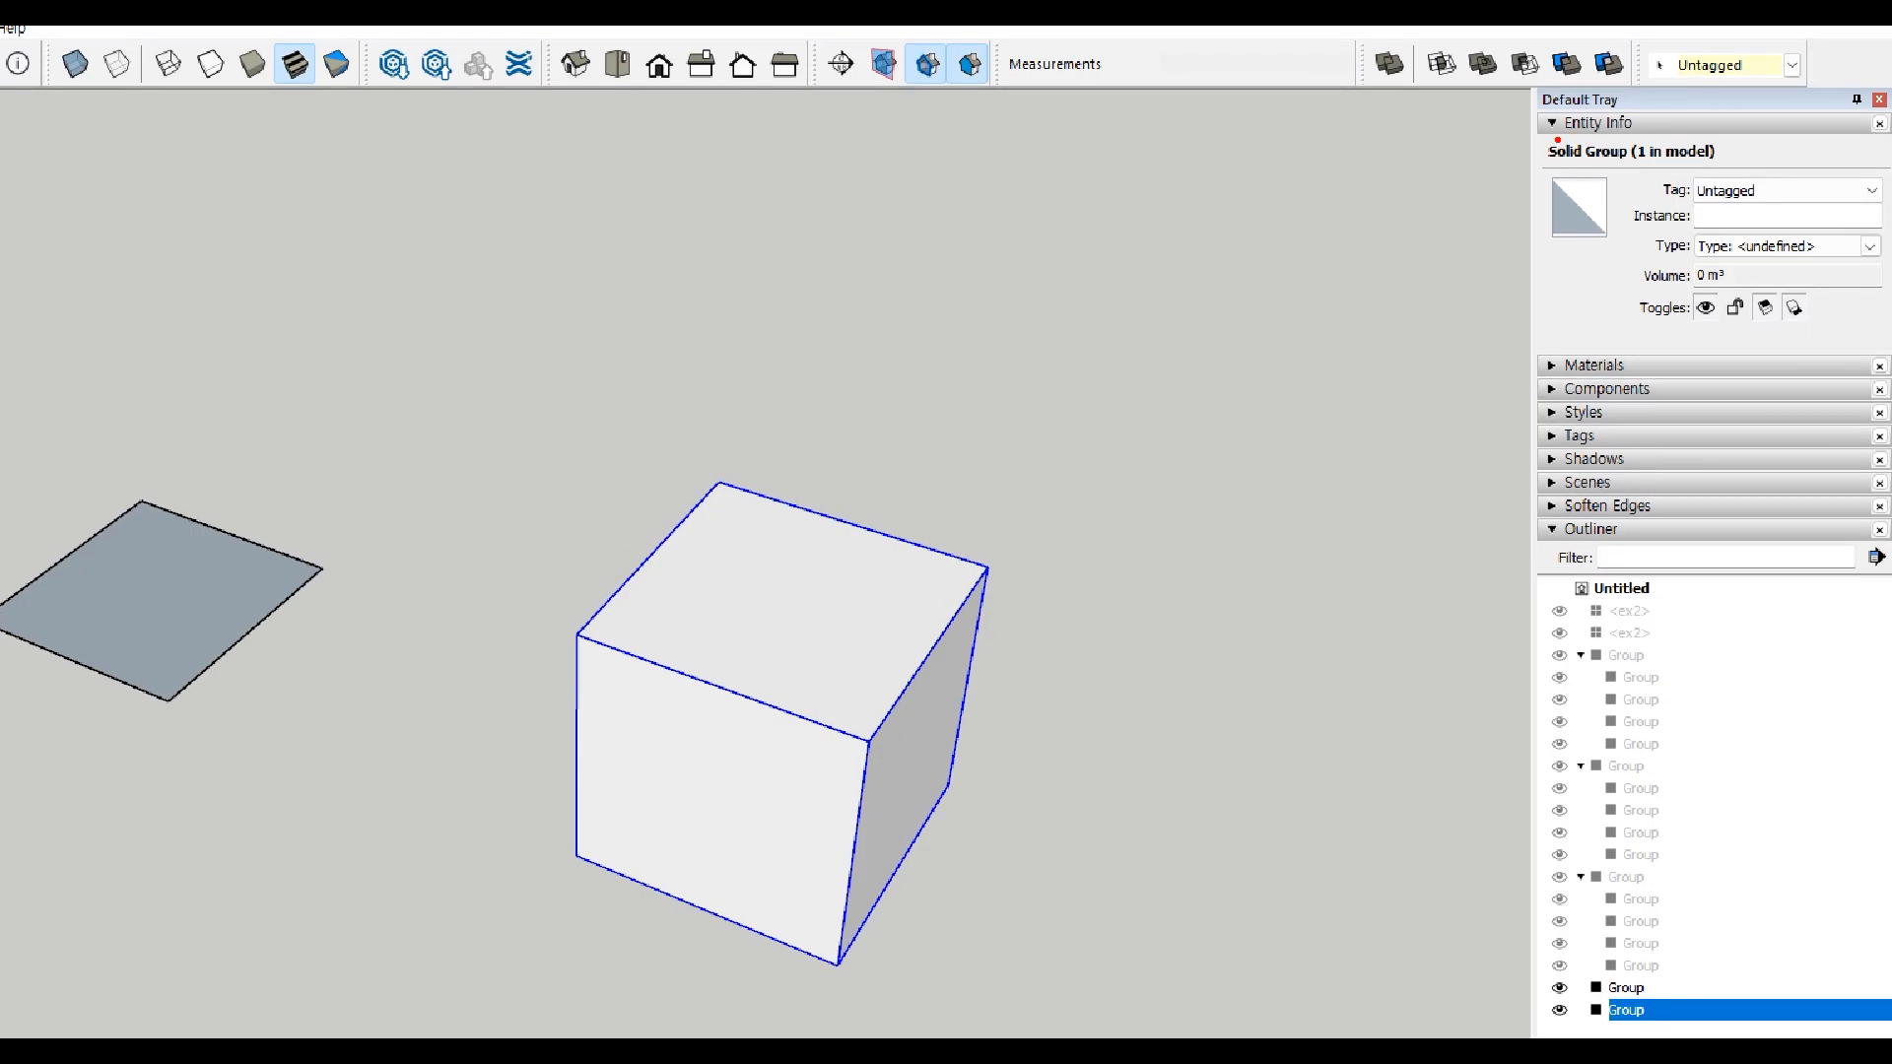
pyautogui.moveTo(1559, 140); pyautogui.dragTo(1626, 135)
pyautogui.moveTo(827, 582)
pyautogui.mouseDown()
pyautogui.moveTo(1495, 153)
pyautogui.moveTo(1491, 183)
pyautogui.moveTo(1639, 157)
pyautogui.mouseUp()
pyautogui.moveTo(1628, 228)
pyautogui.mouseDown()
pyautogui.moveTo(1703, 229)
pyautogui.moveTo(1731, 198)
pyautogui.moveTo(1740, 223)
pyautogui.mouseUp()
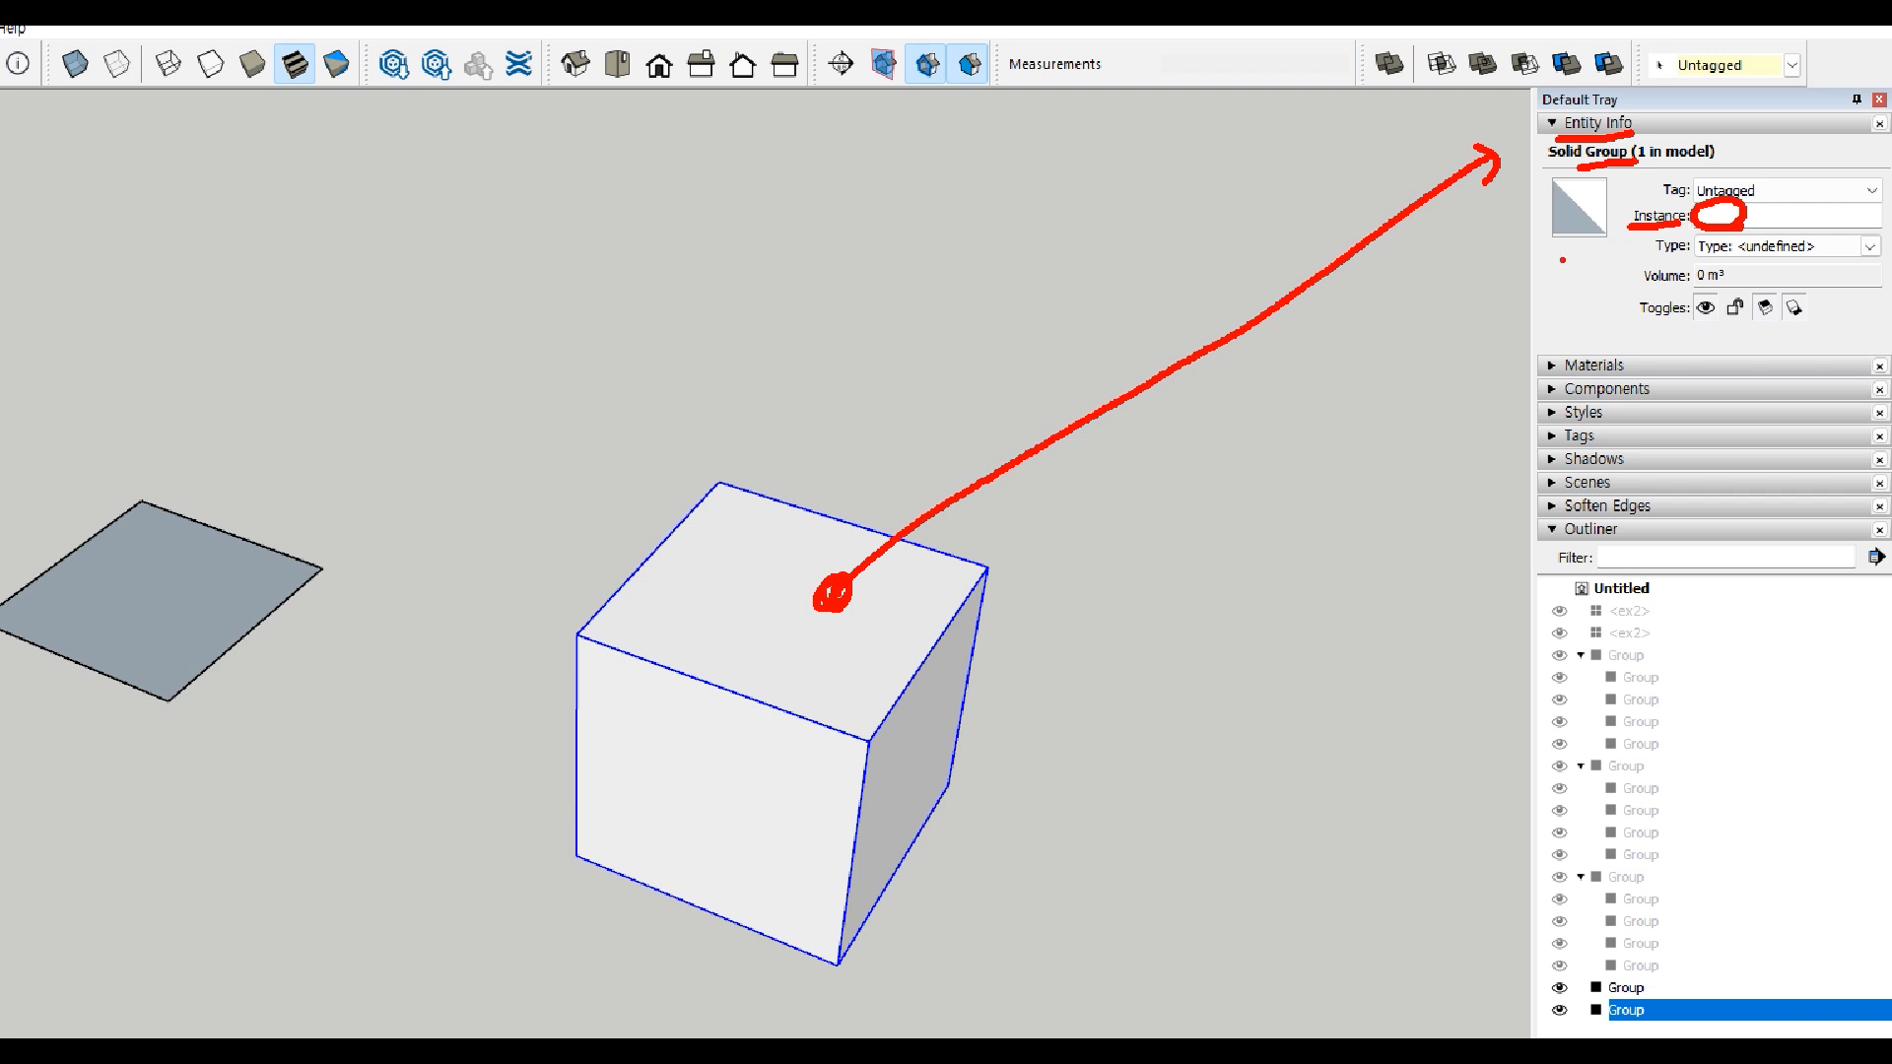
pyautogui.moveTo(1551, 258)
pyautogui.mouseDown()
pyautogui.moveTo(1431, 375)
pyautogui.moveTo(1343, 741)
pyautogui.moveTo(1528, 984)
pyautogui.moveTo(1460, 998)
pyautogui.mouseUp()
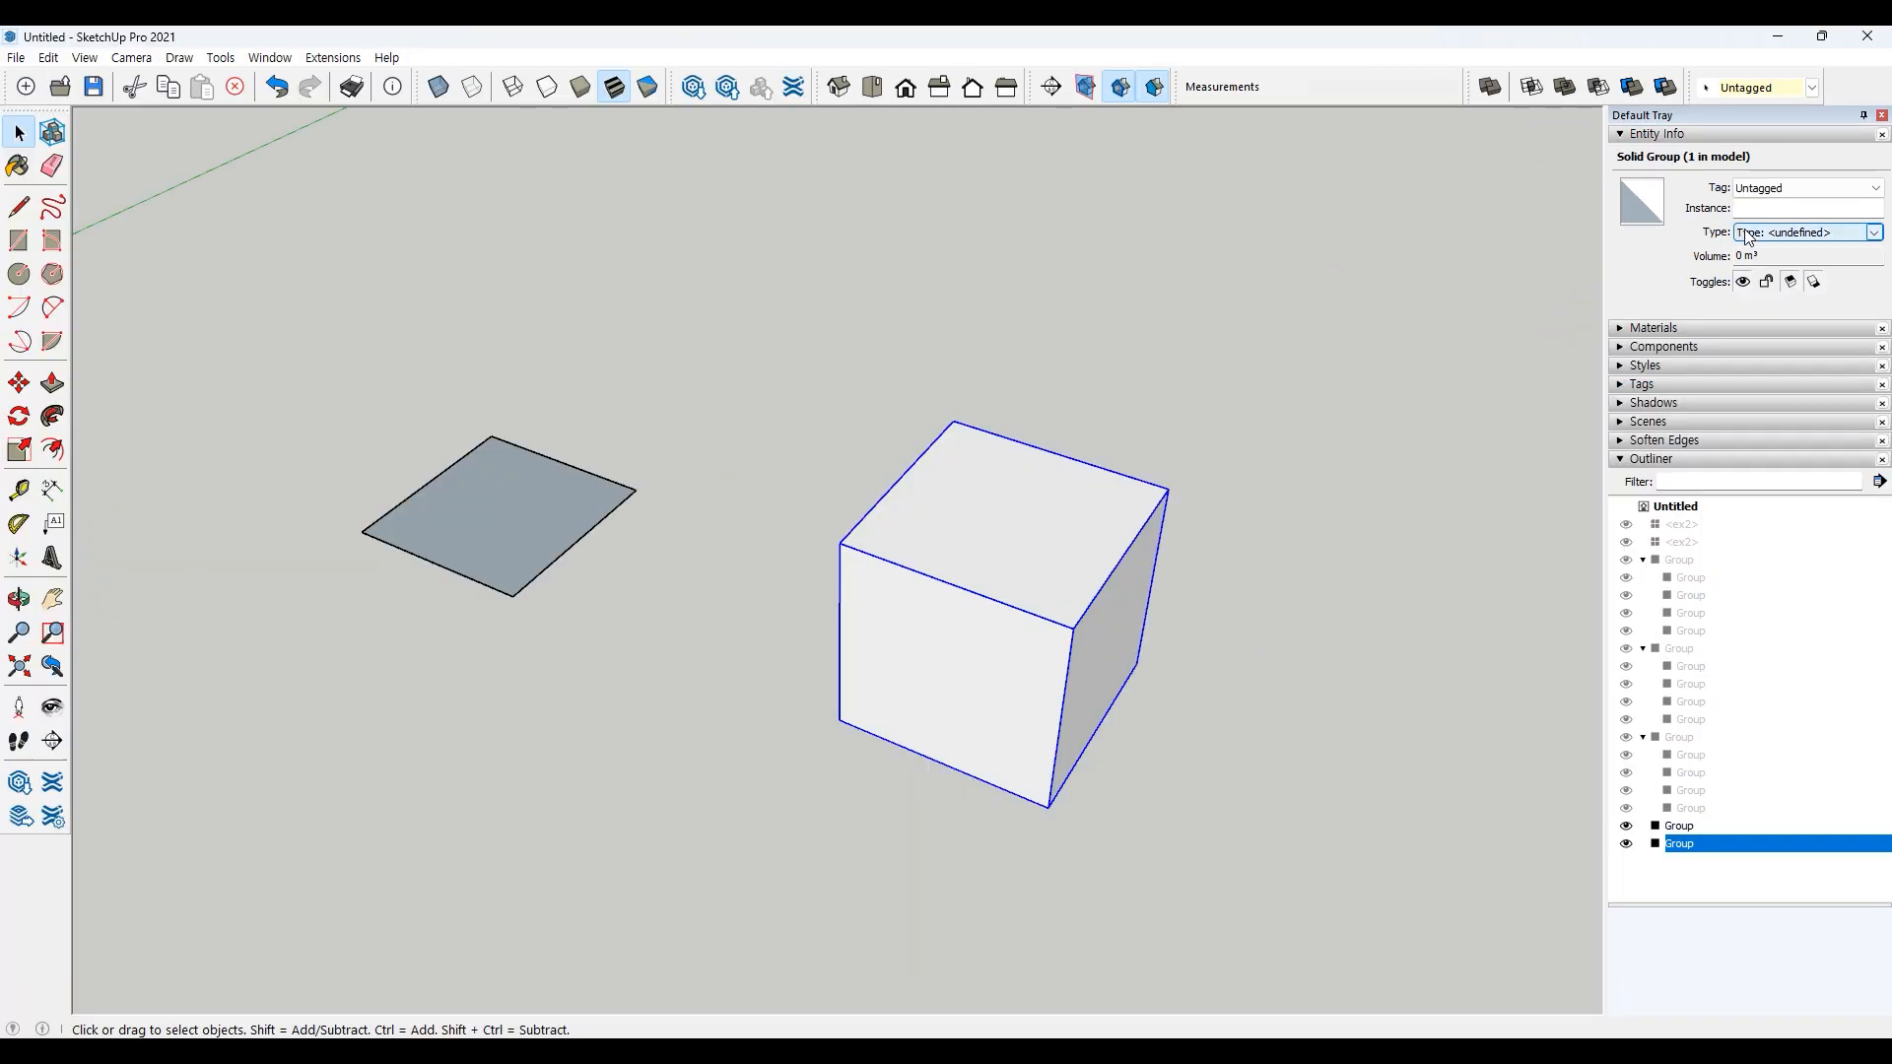
# Step: Set the cube group's instance name to "box"
pyautogui.click(1735, 216)
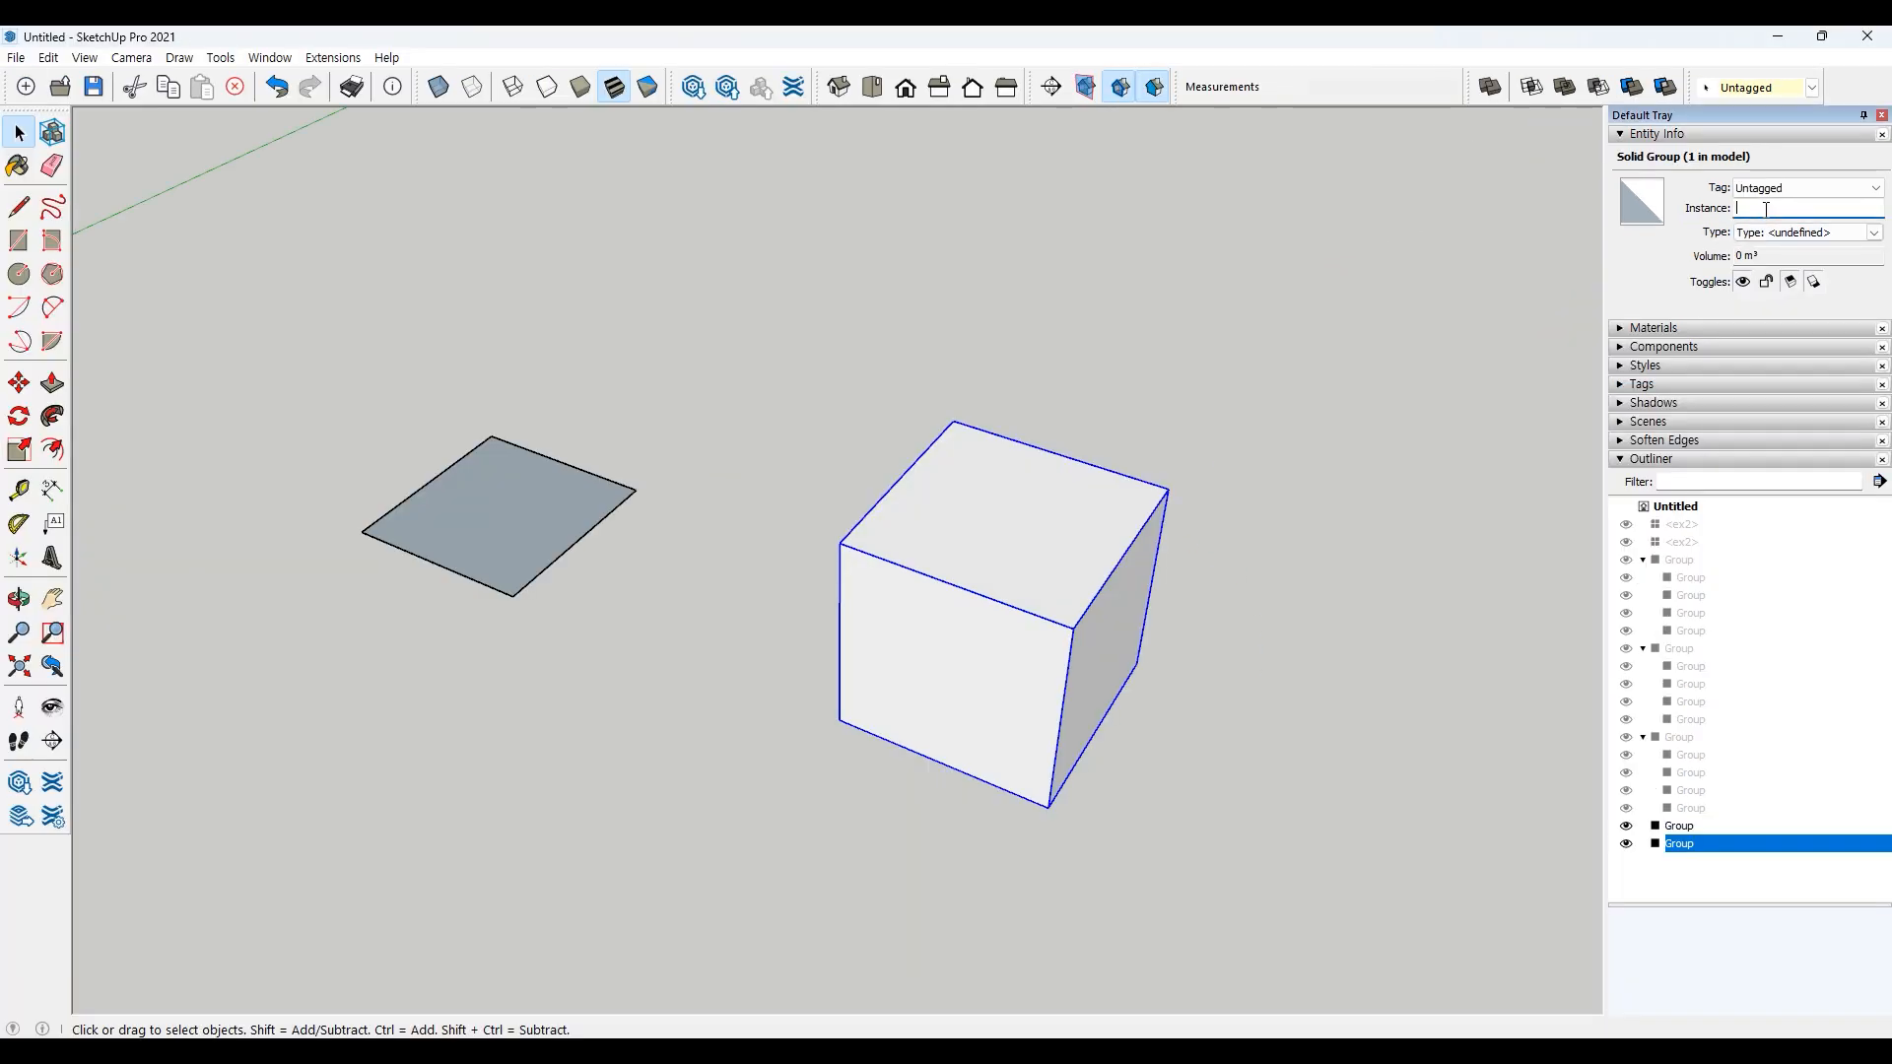
pyautogui.write('box')
pyautogui.click(1344, 499)
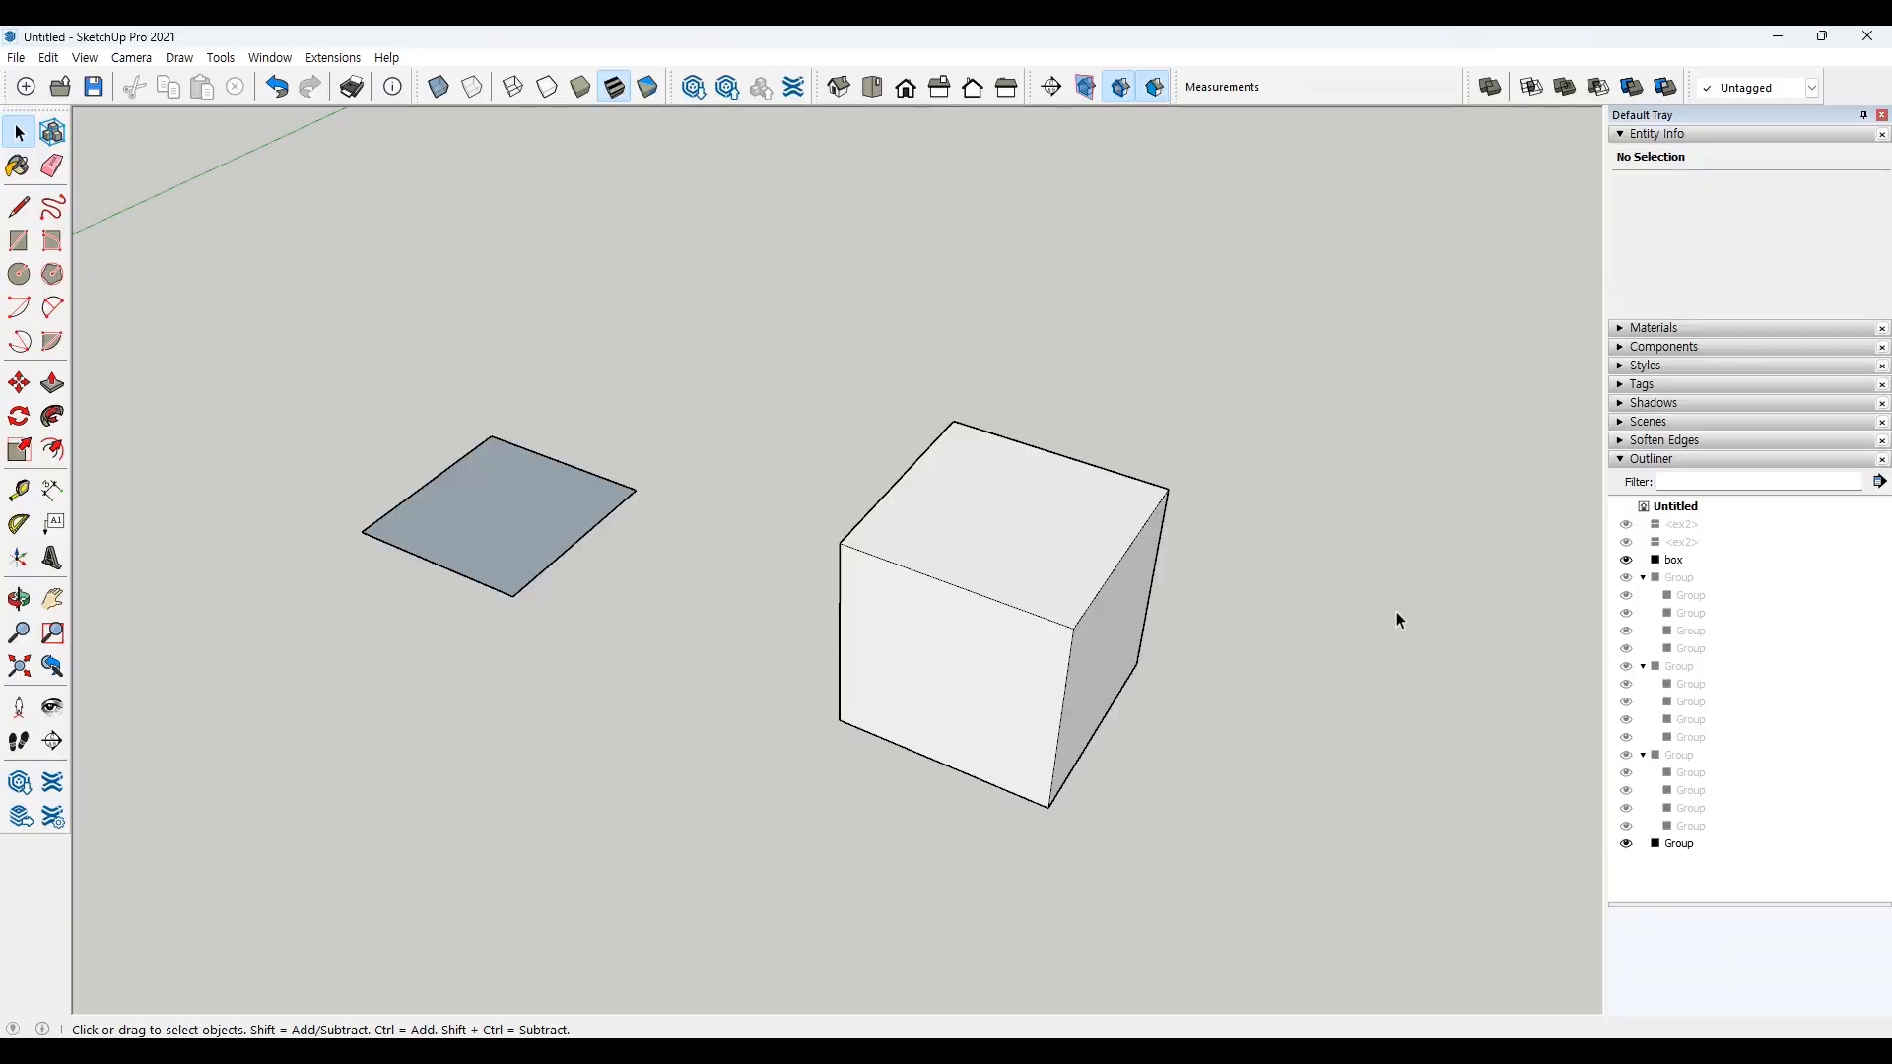
# Step: Check the "box" group's selection in the model and its Outliner entry, and clear the selection
pyautogui.click(1056, 534)
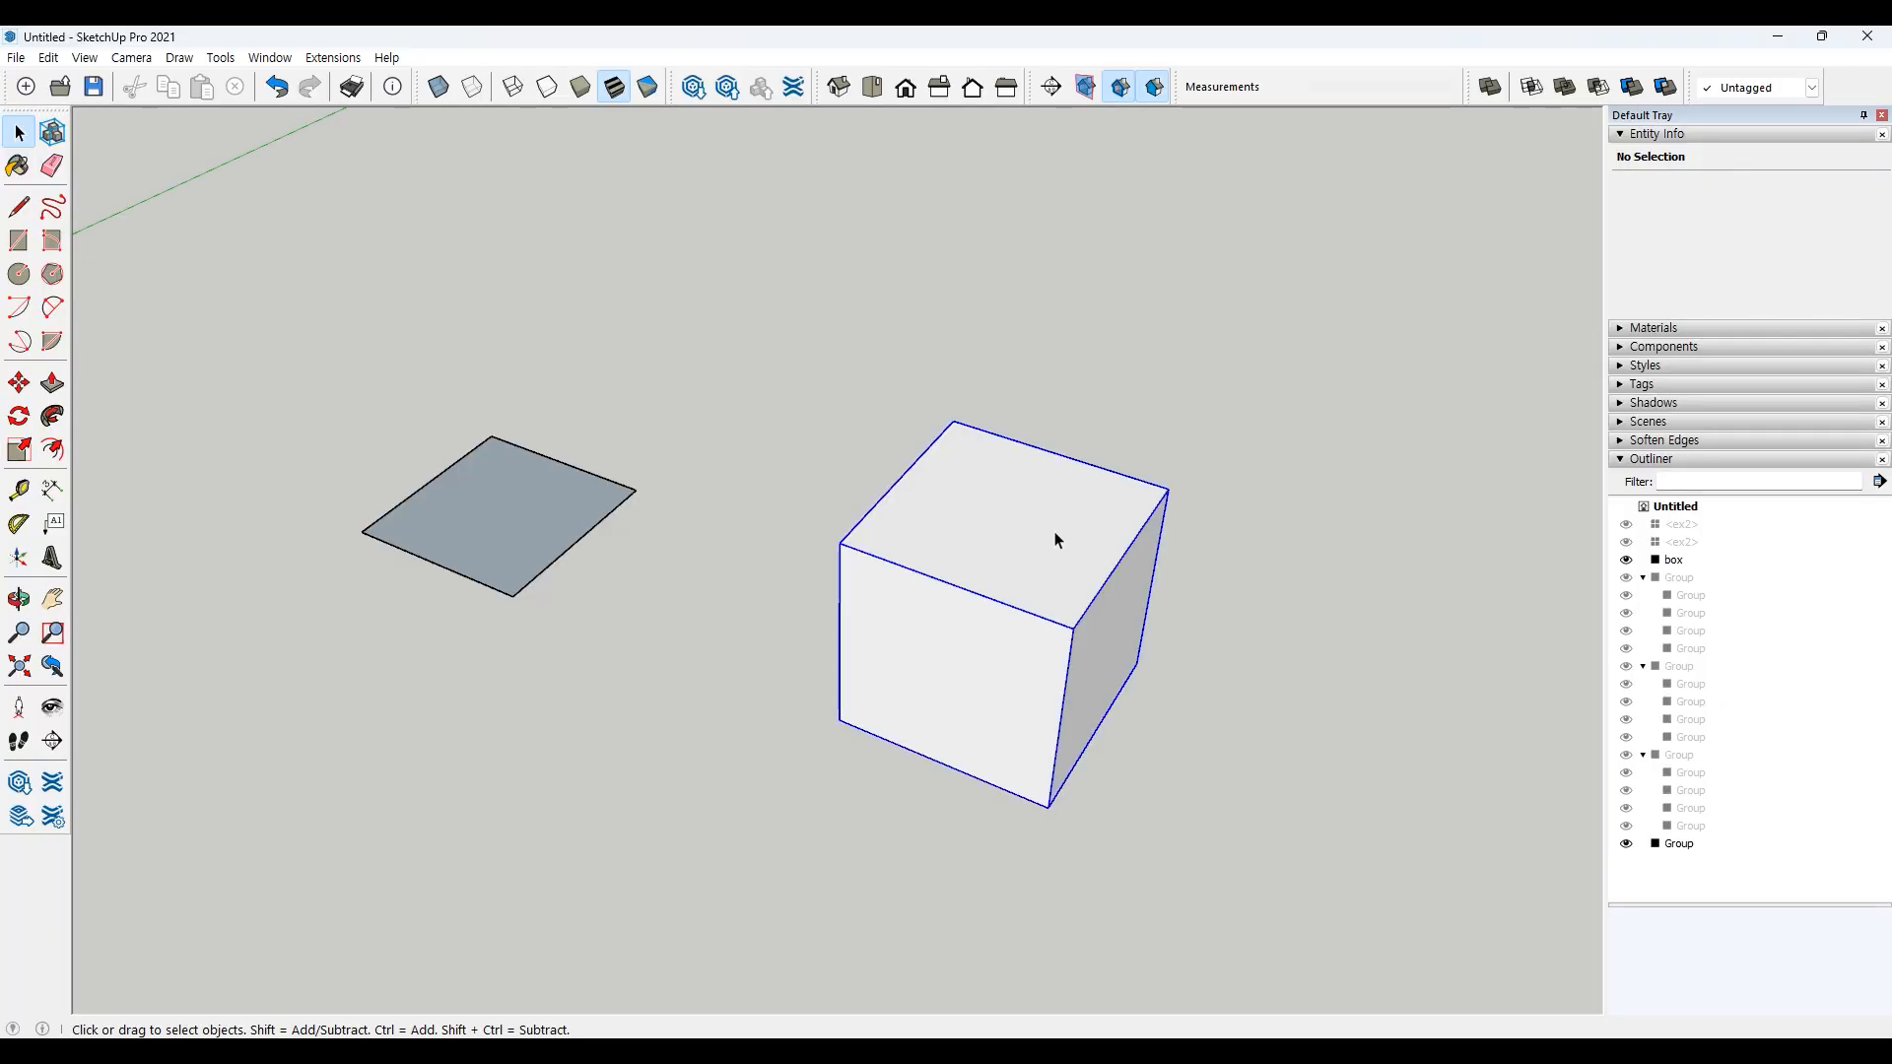
pyautogui.click(1682, 543)
pyautogui.click(1684, 562)
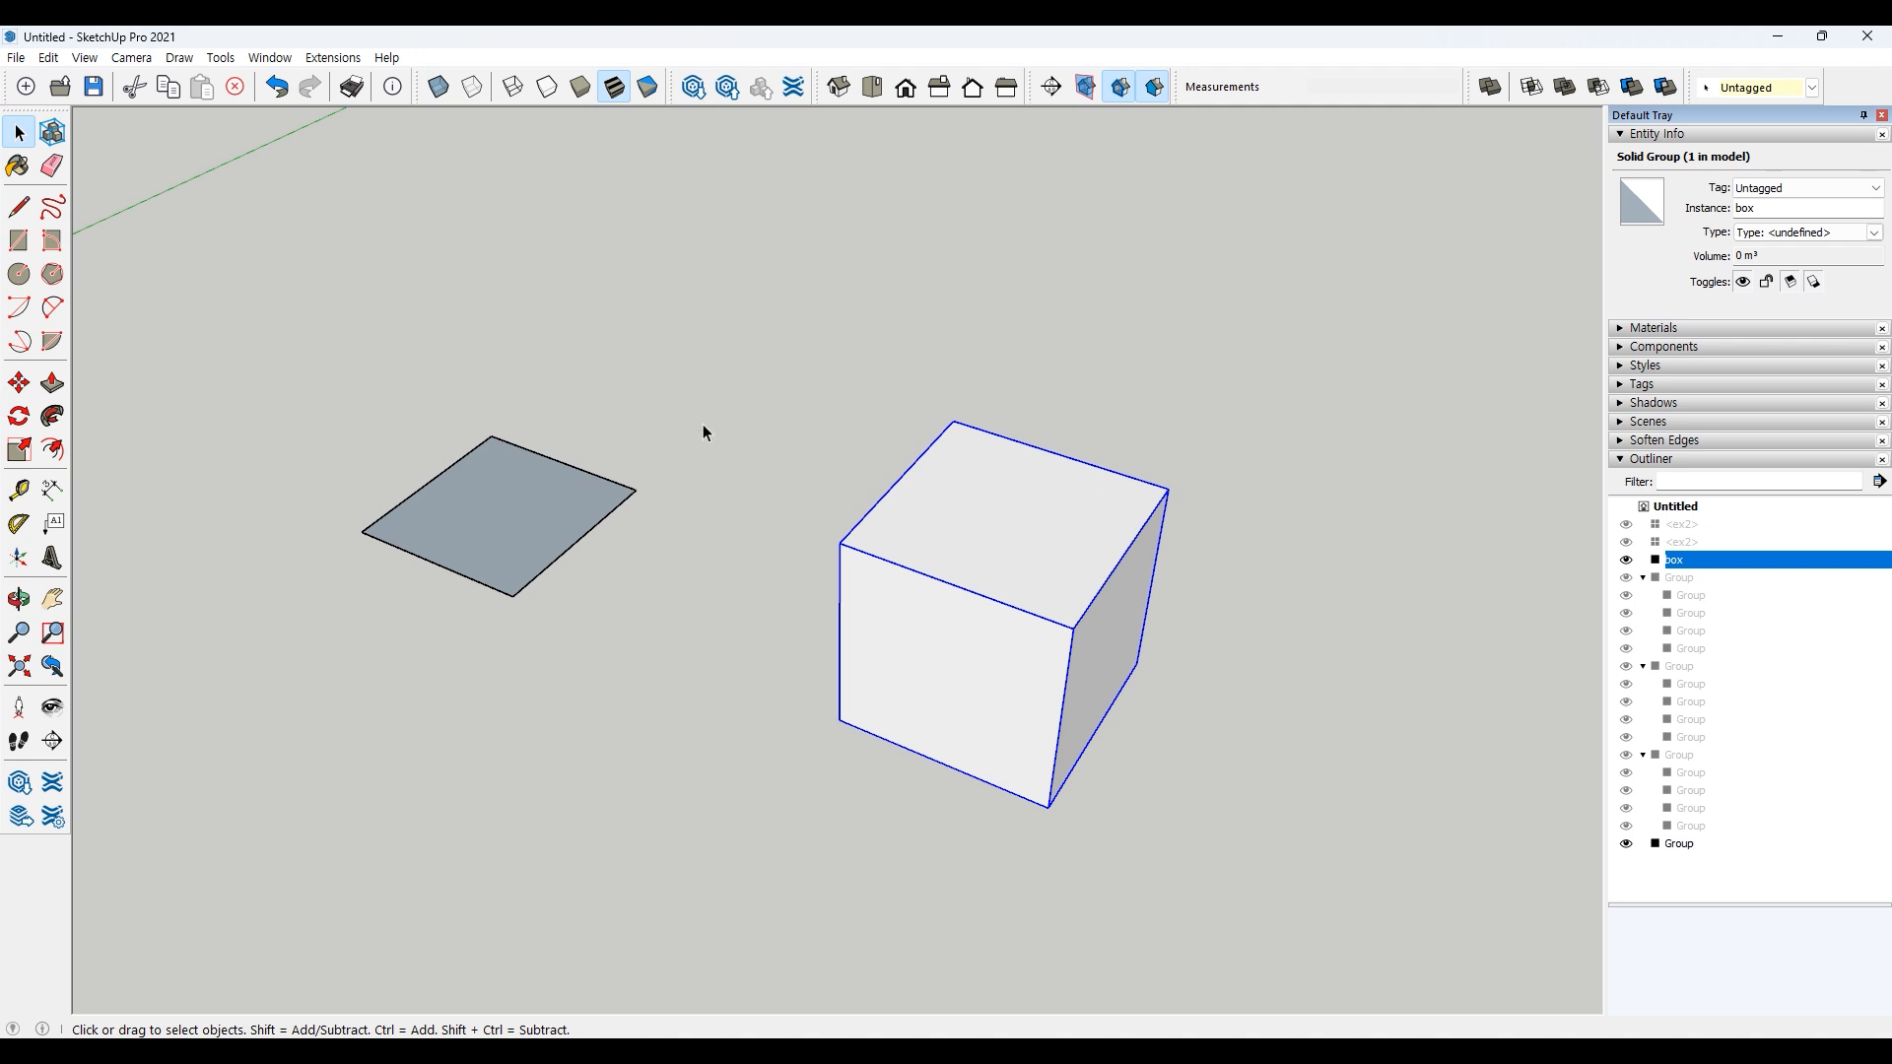
pyautogui.click(1203, 439)
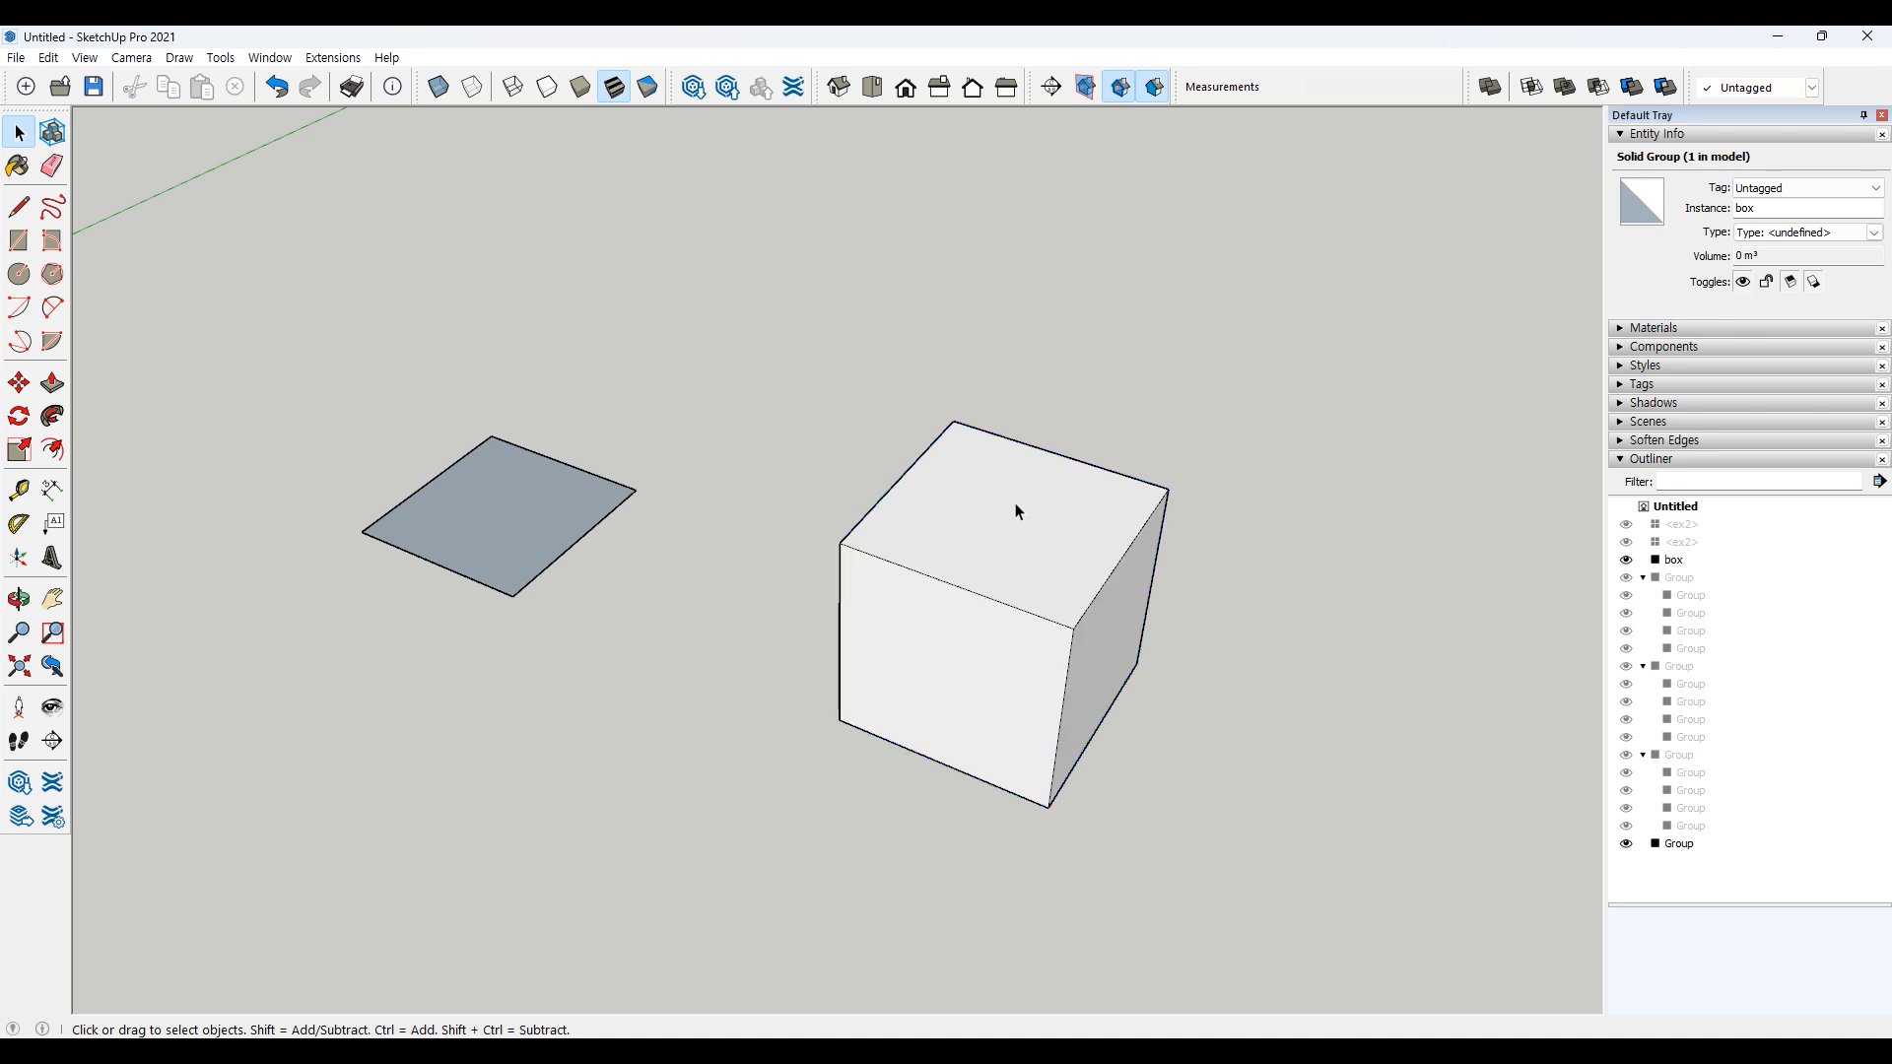
# Step: Explode the "box" group into loose faces and edges
pyautogui.click(1005, 512)
pyautogui.rightClick(1004, 505)
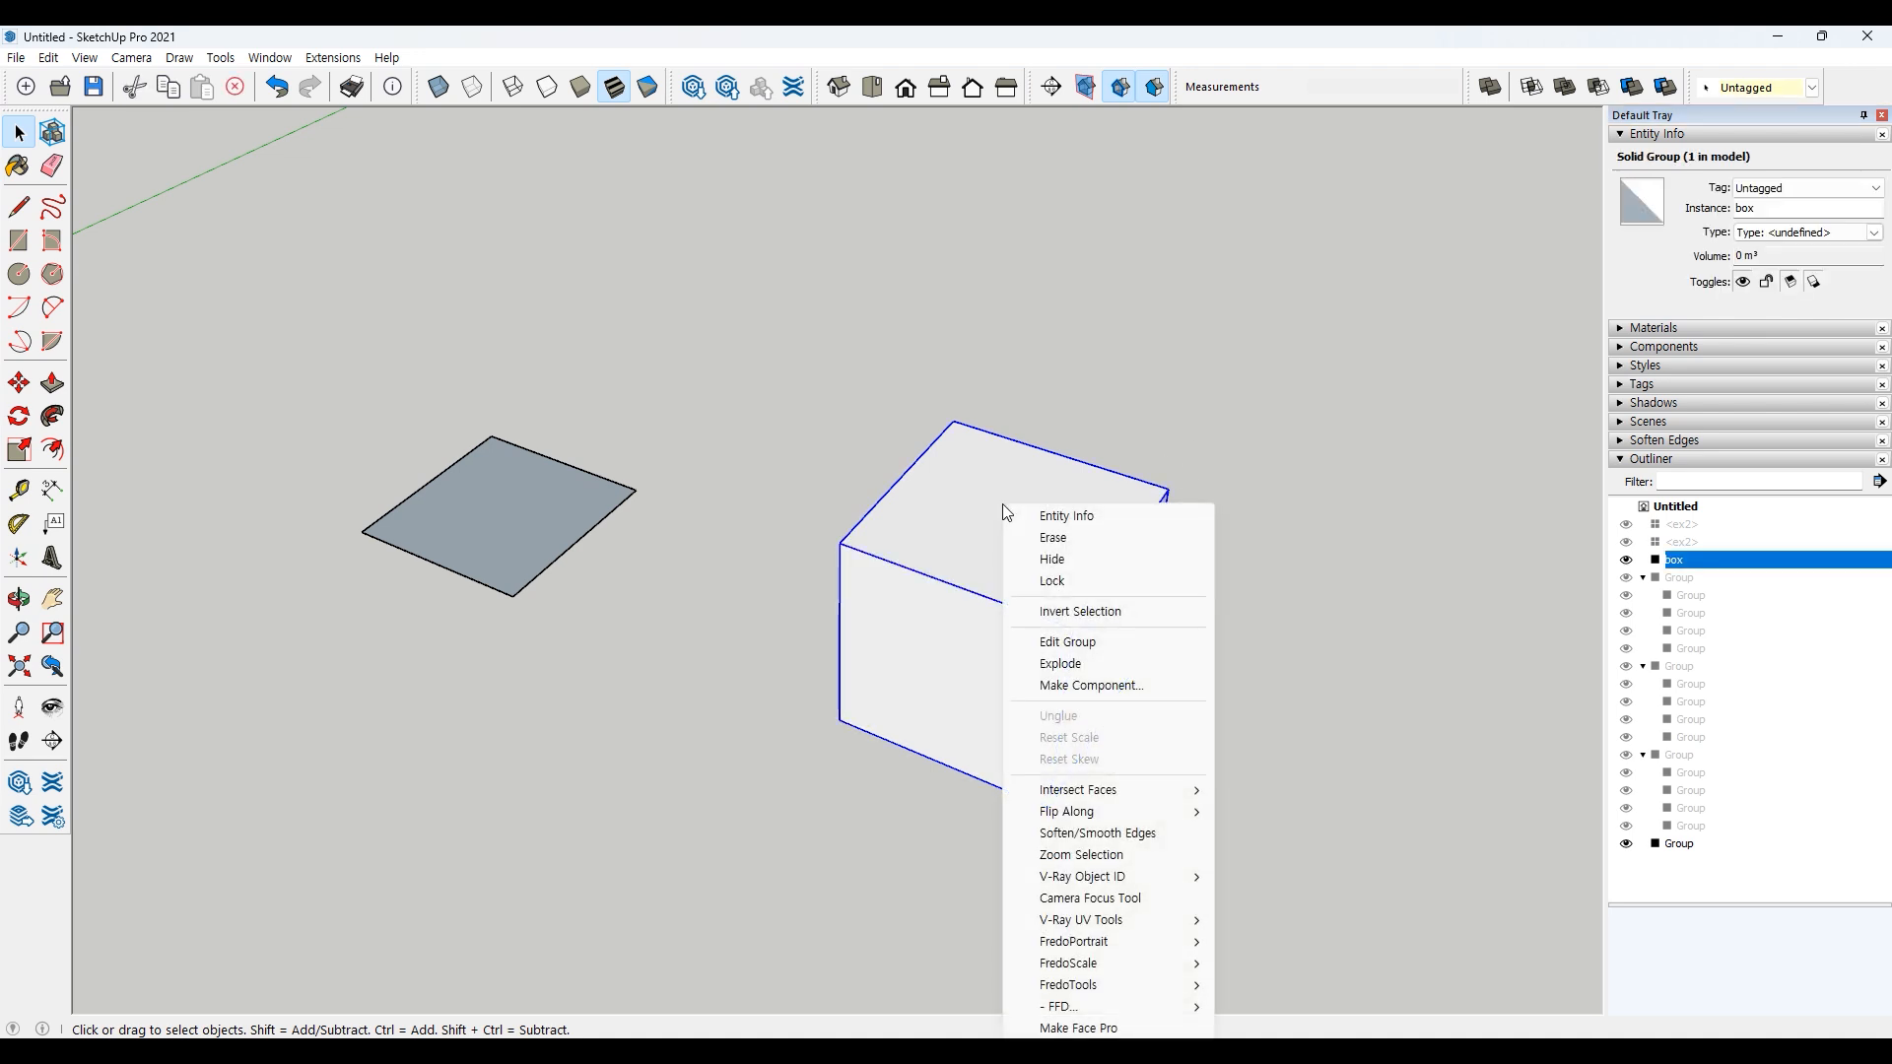
pyautogui.click(1067, 664)
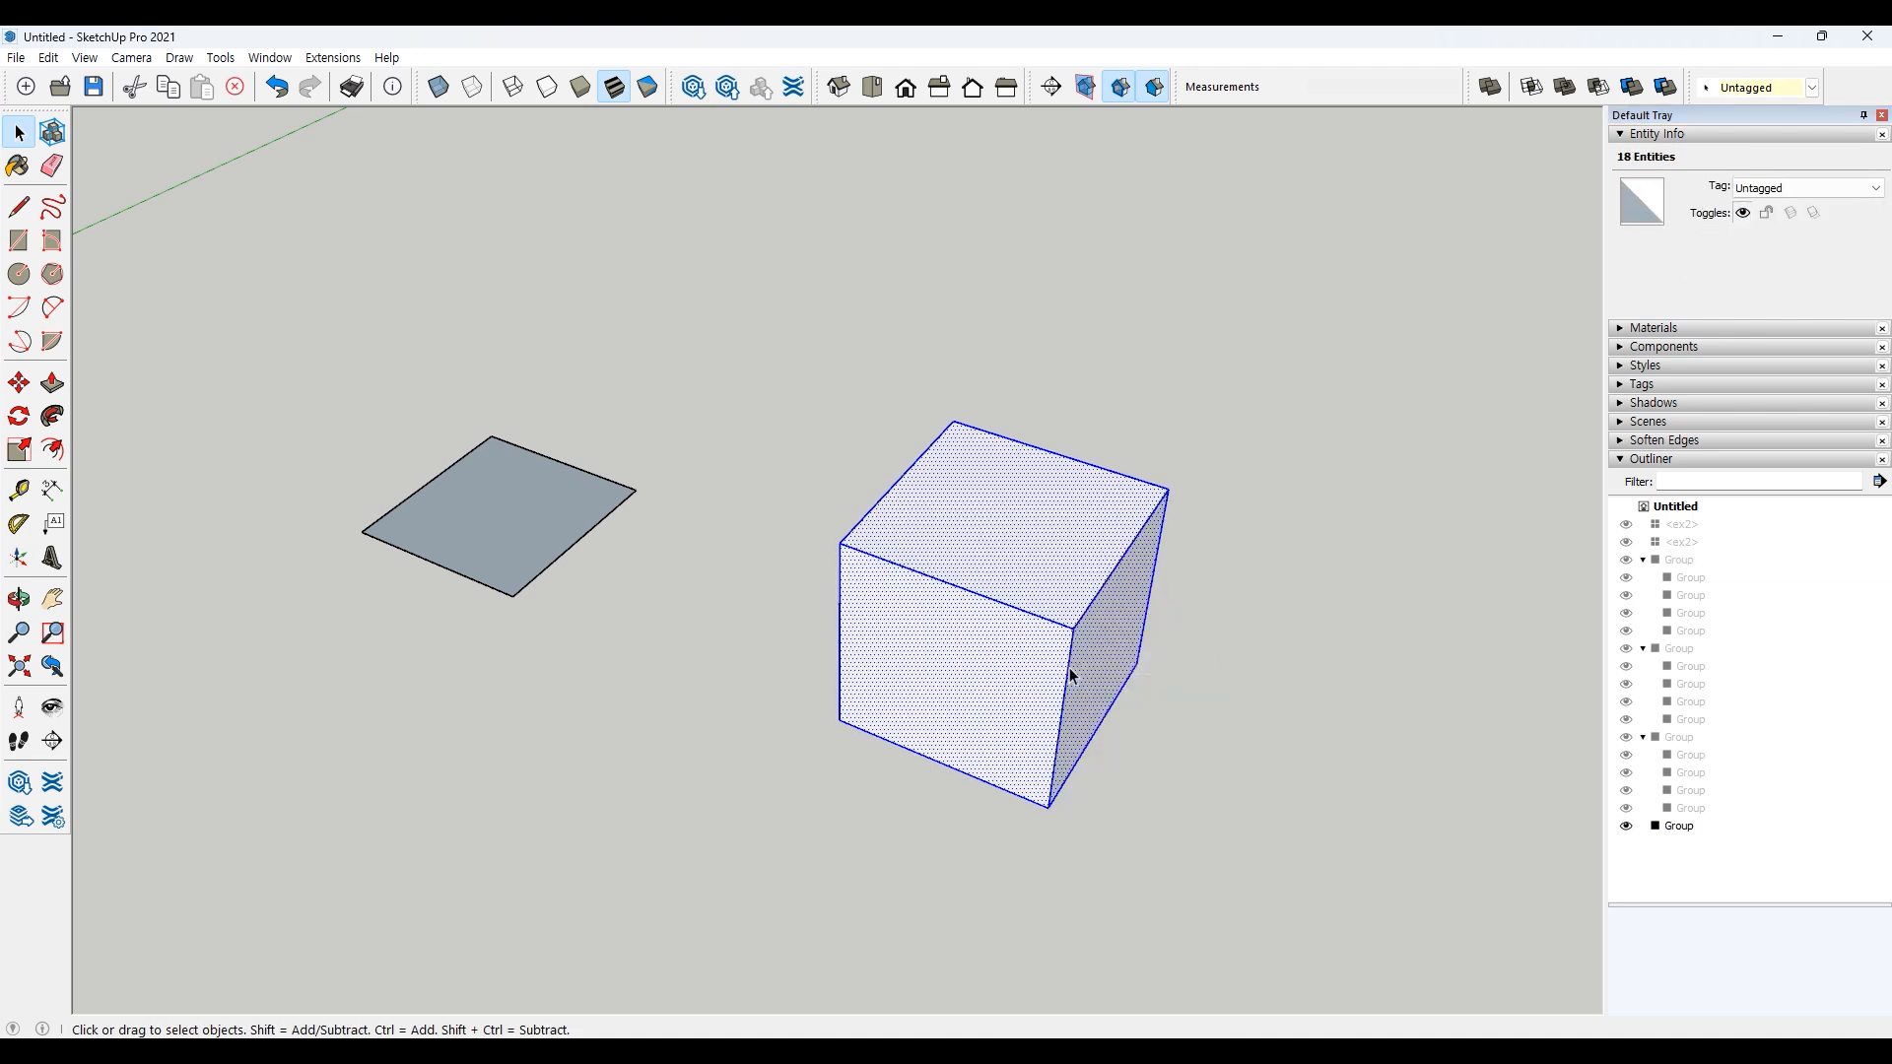
# Step: Select the ungrouped cube's top face and upper edges individually, and clear the selection
pyautogui.click(1020, 535)
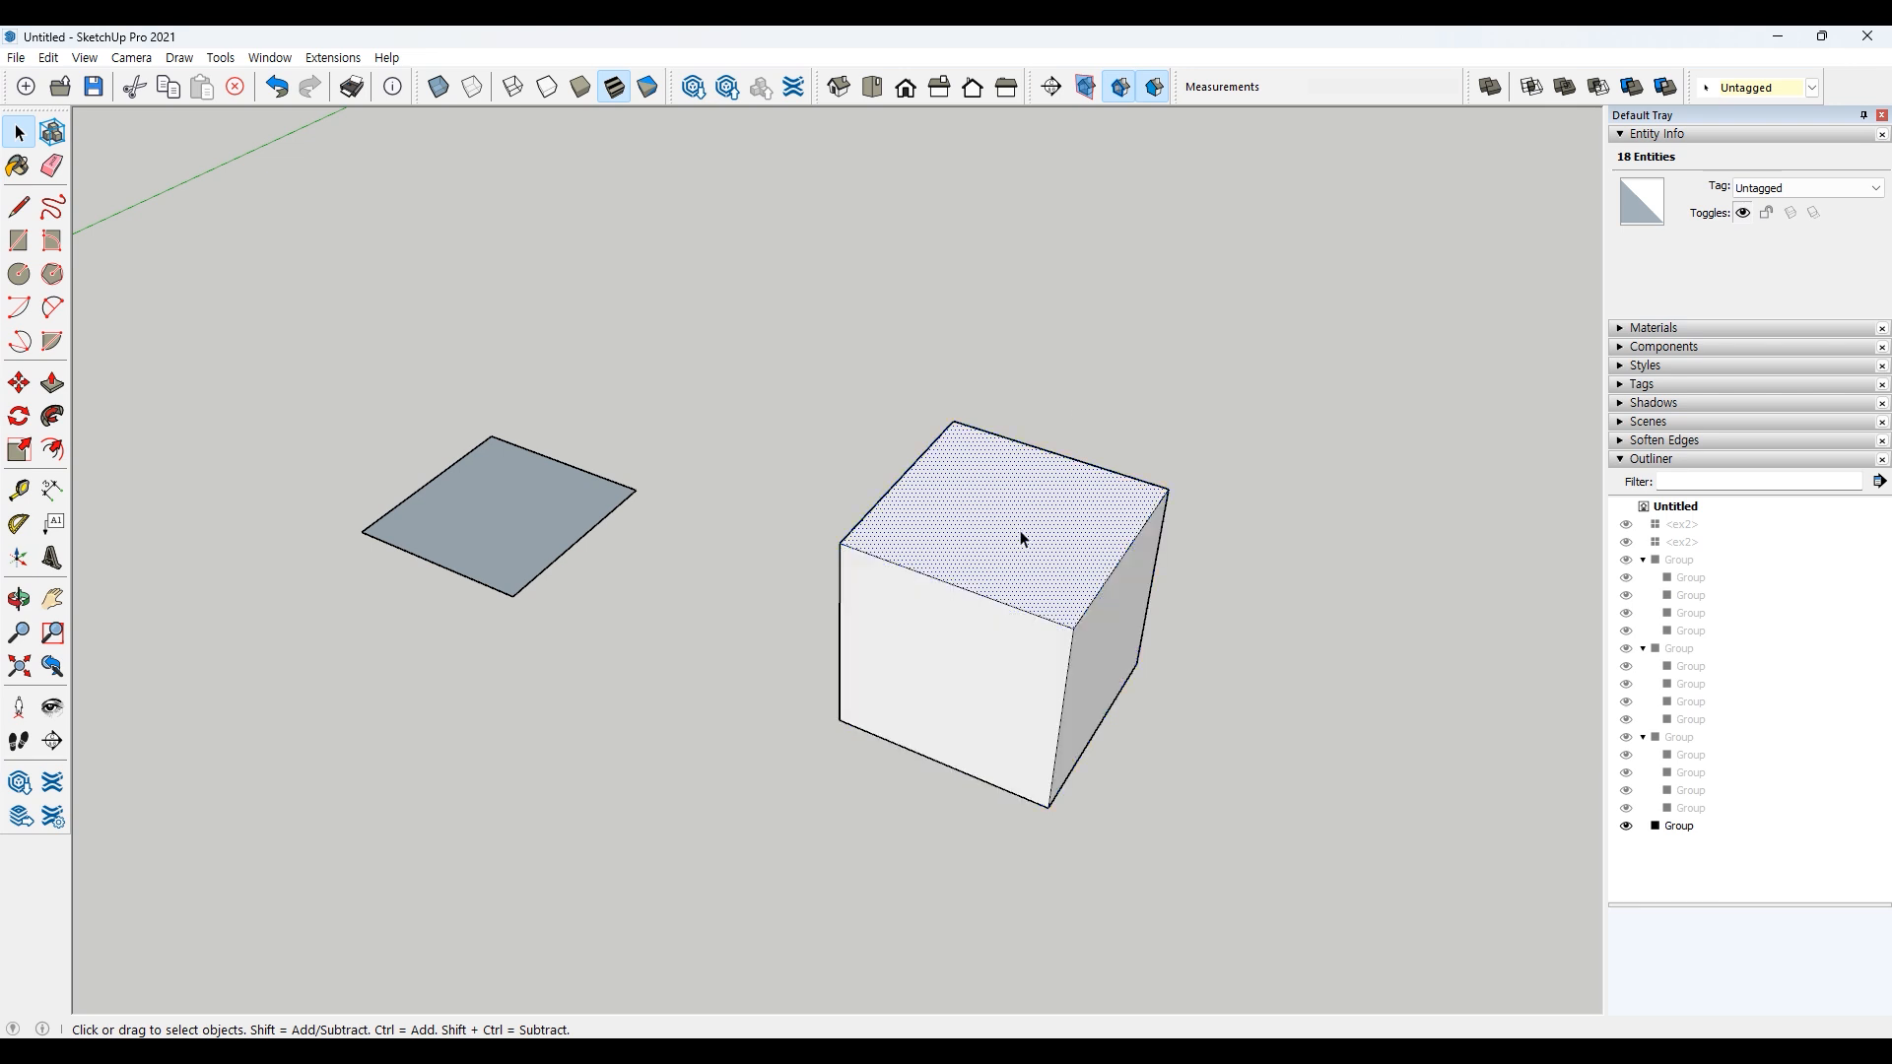
pyautogui.click(1030, 614)
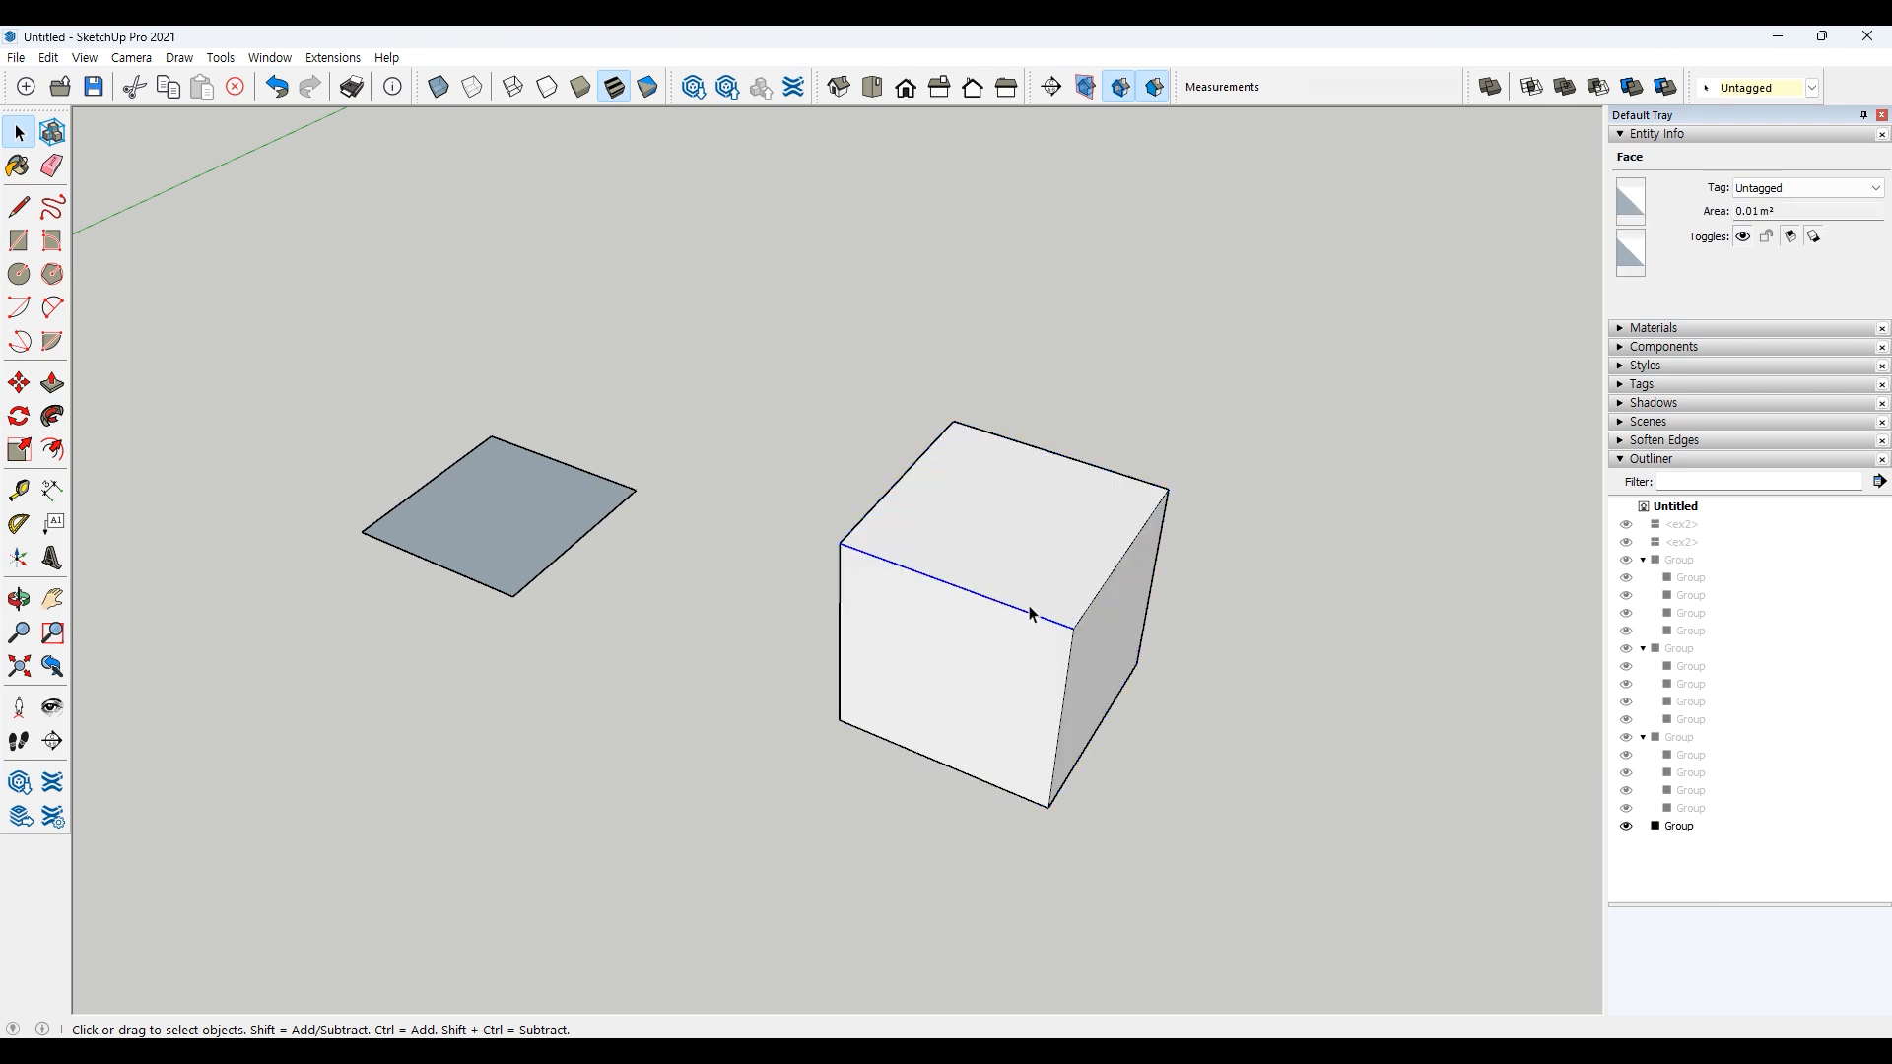
pyautogui.click(1098, 592)
pyautogui.click(637, 658)
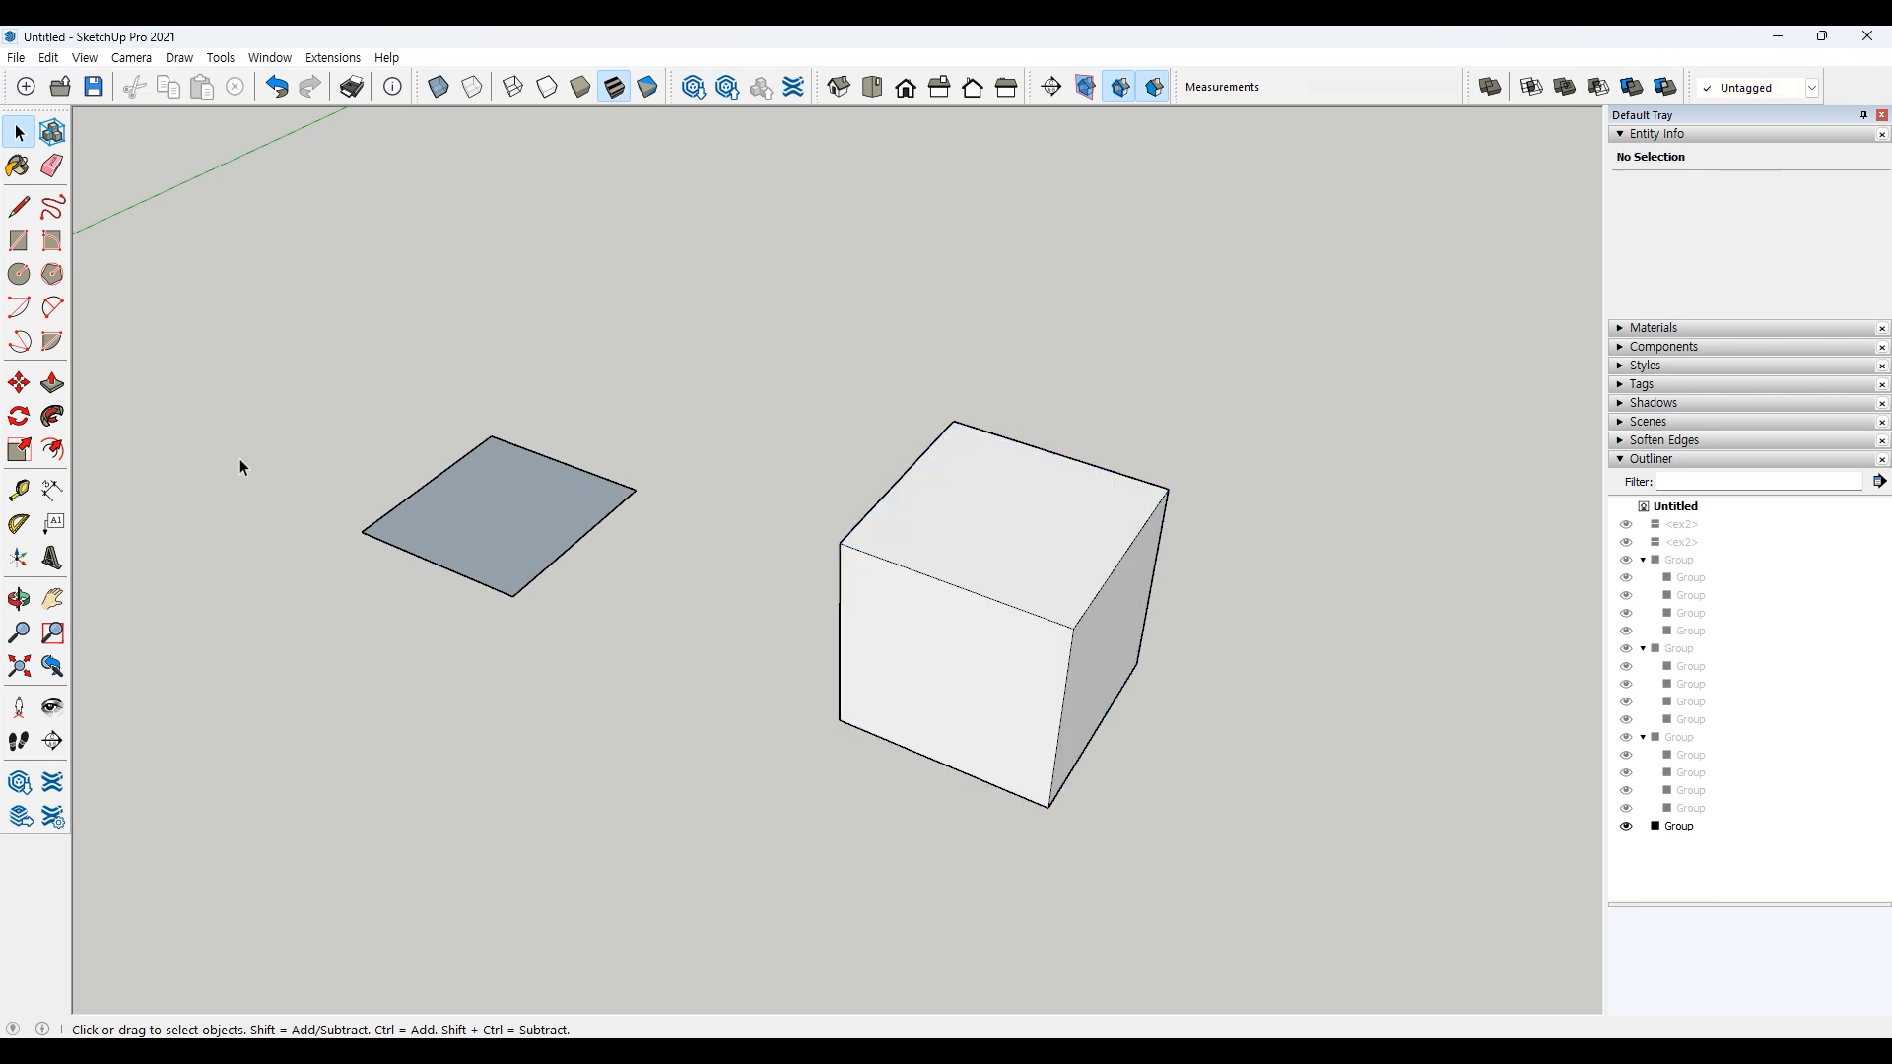
# Step: Explode the flat rectangle's group into a loose face and edges
pyautogui.click(519, 483)
pyautogui.rightClick(519, 482)
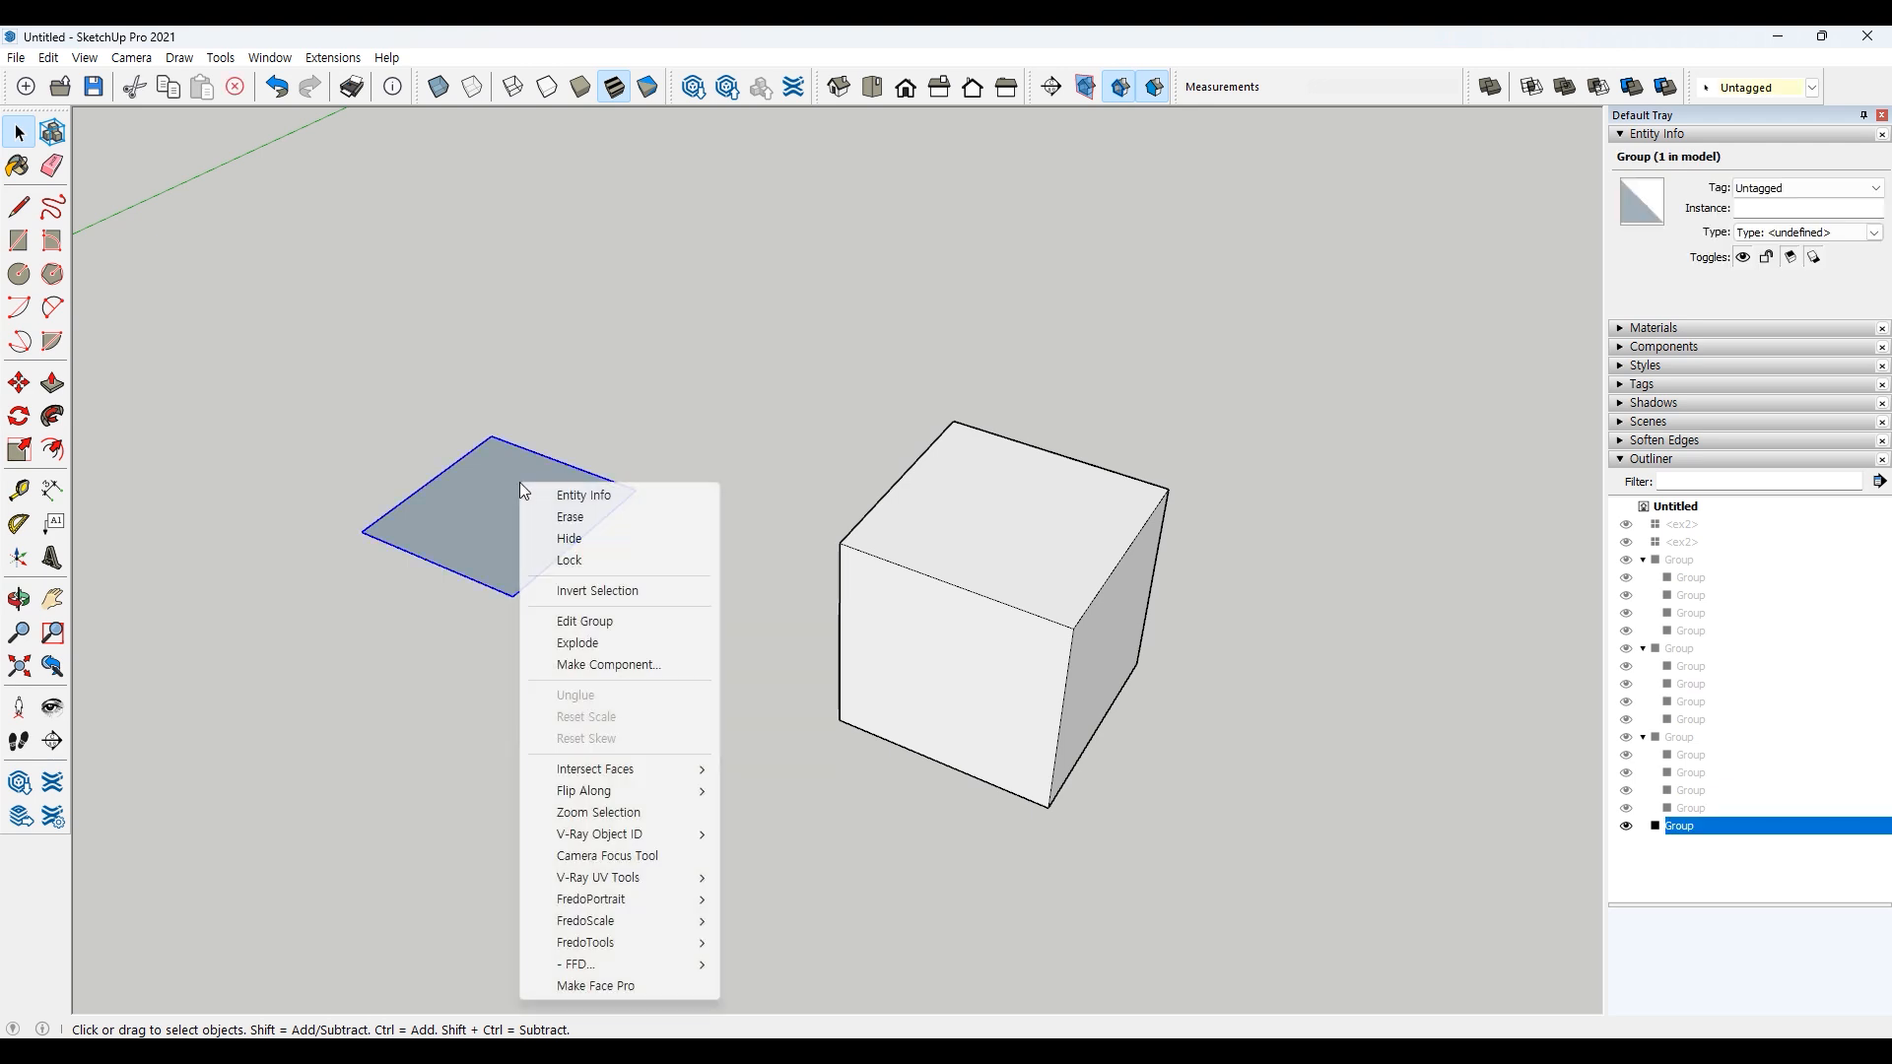
pyautogui.click(582, 643)
pyautogui.click(603, 639)
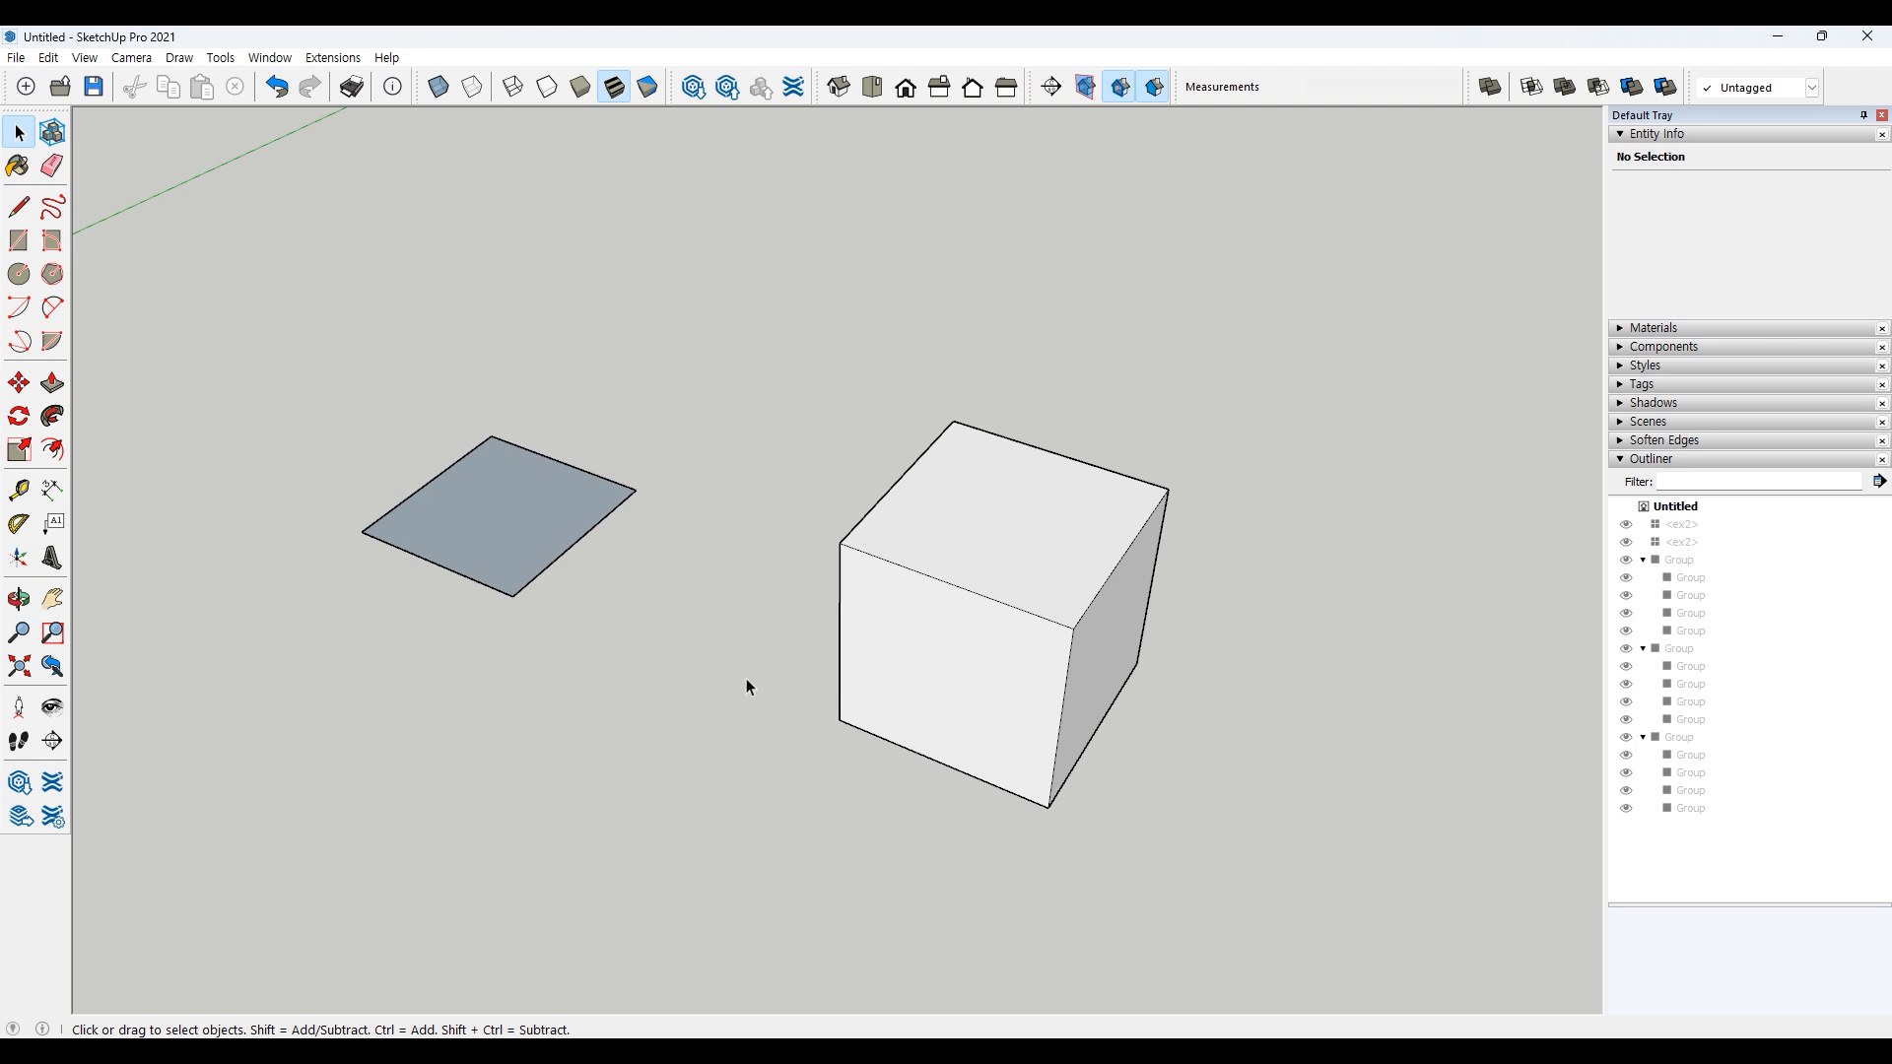
# Step: Group all of the ungrouped cube's faces and edges again
pyautogui.tripleClick(1019, 504)
pyautogui.rightClick(1019, 504)
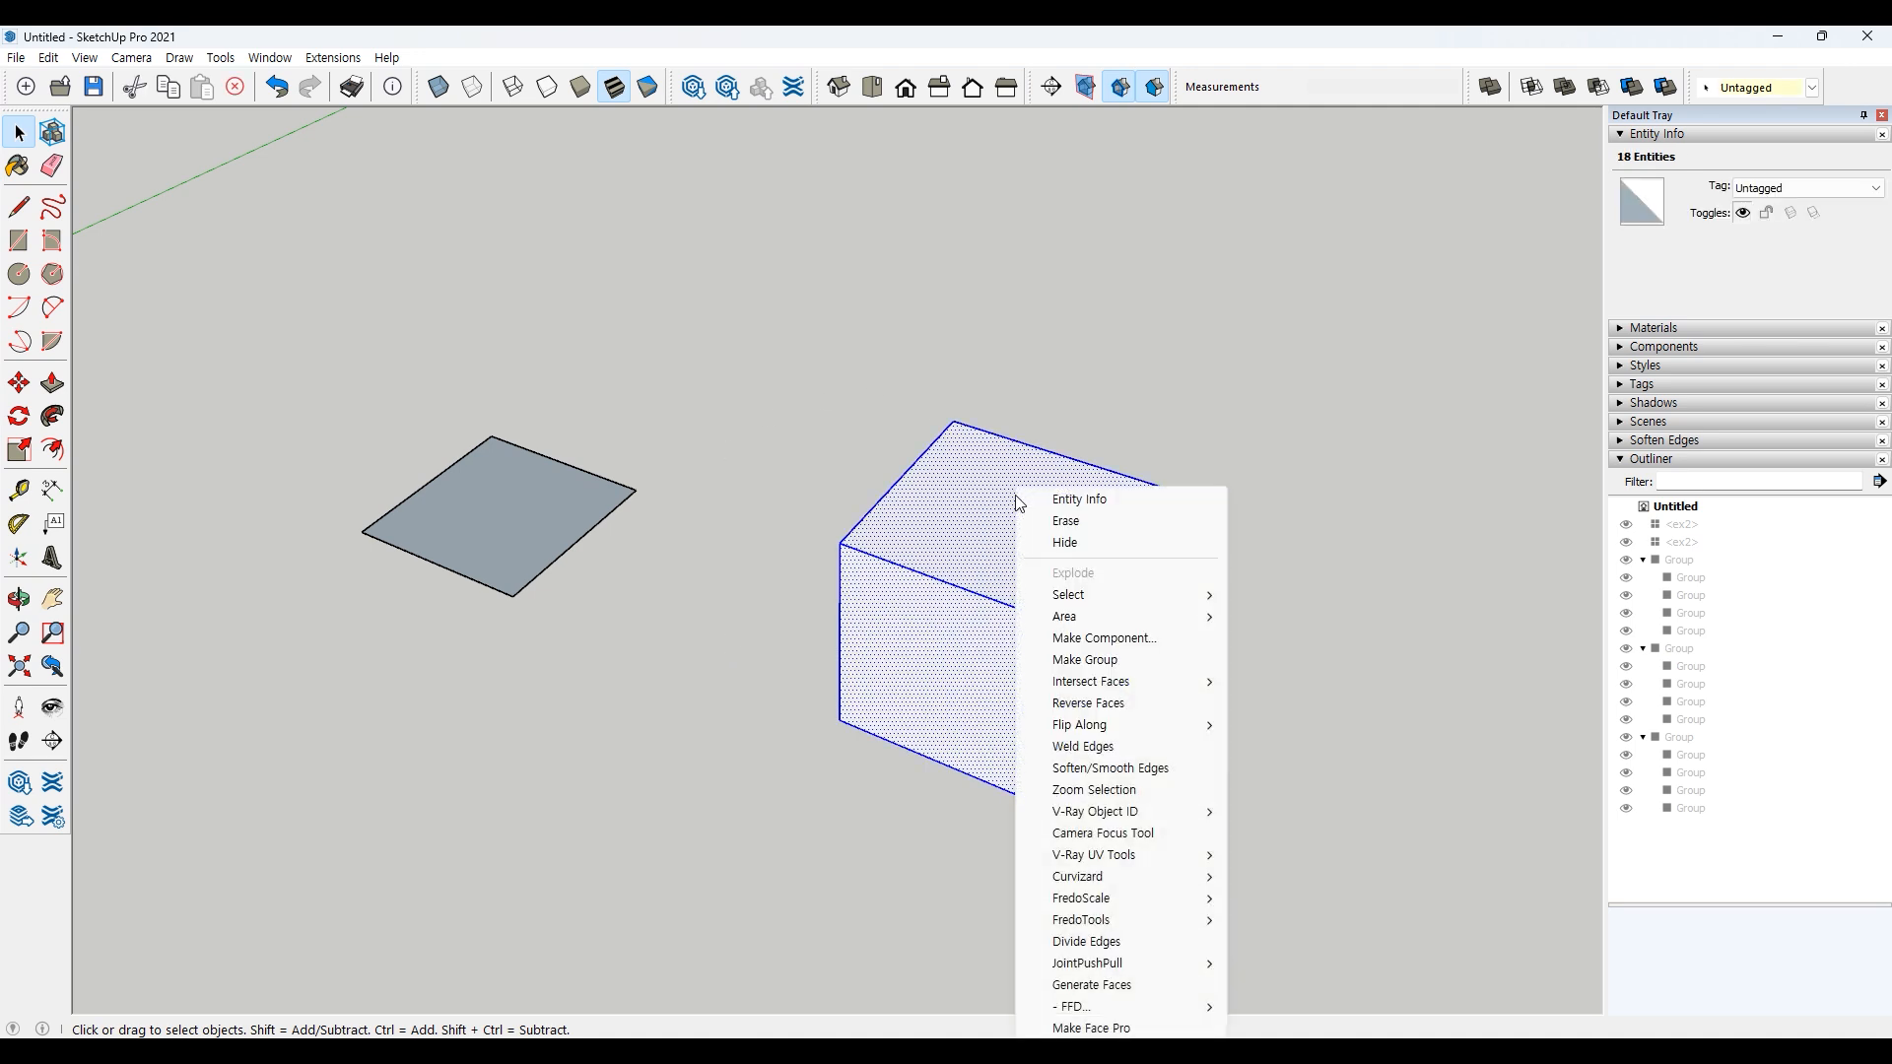
pyautogui.click(1070, 661)
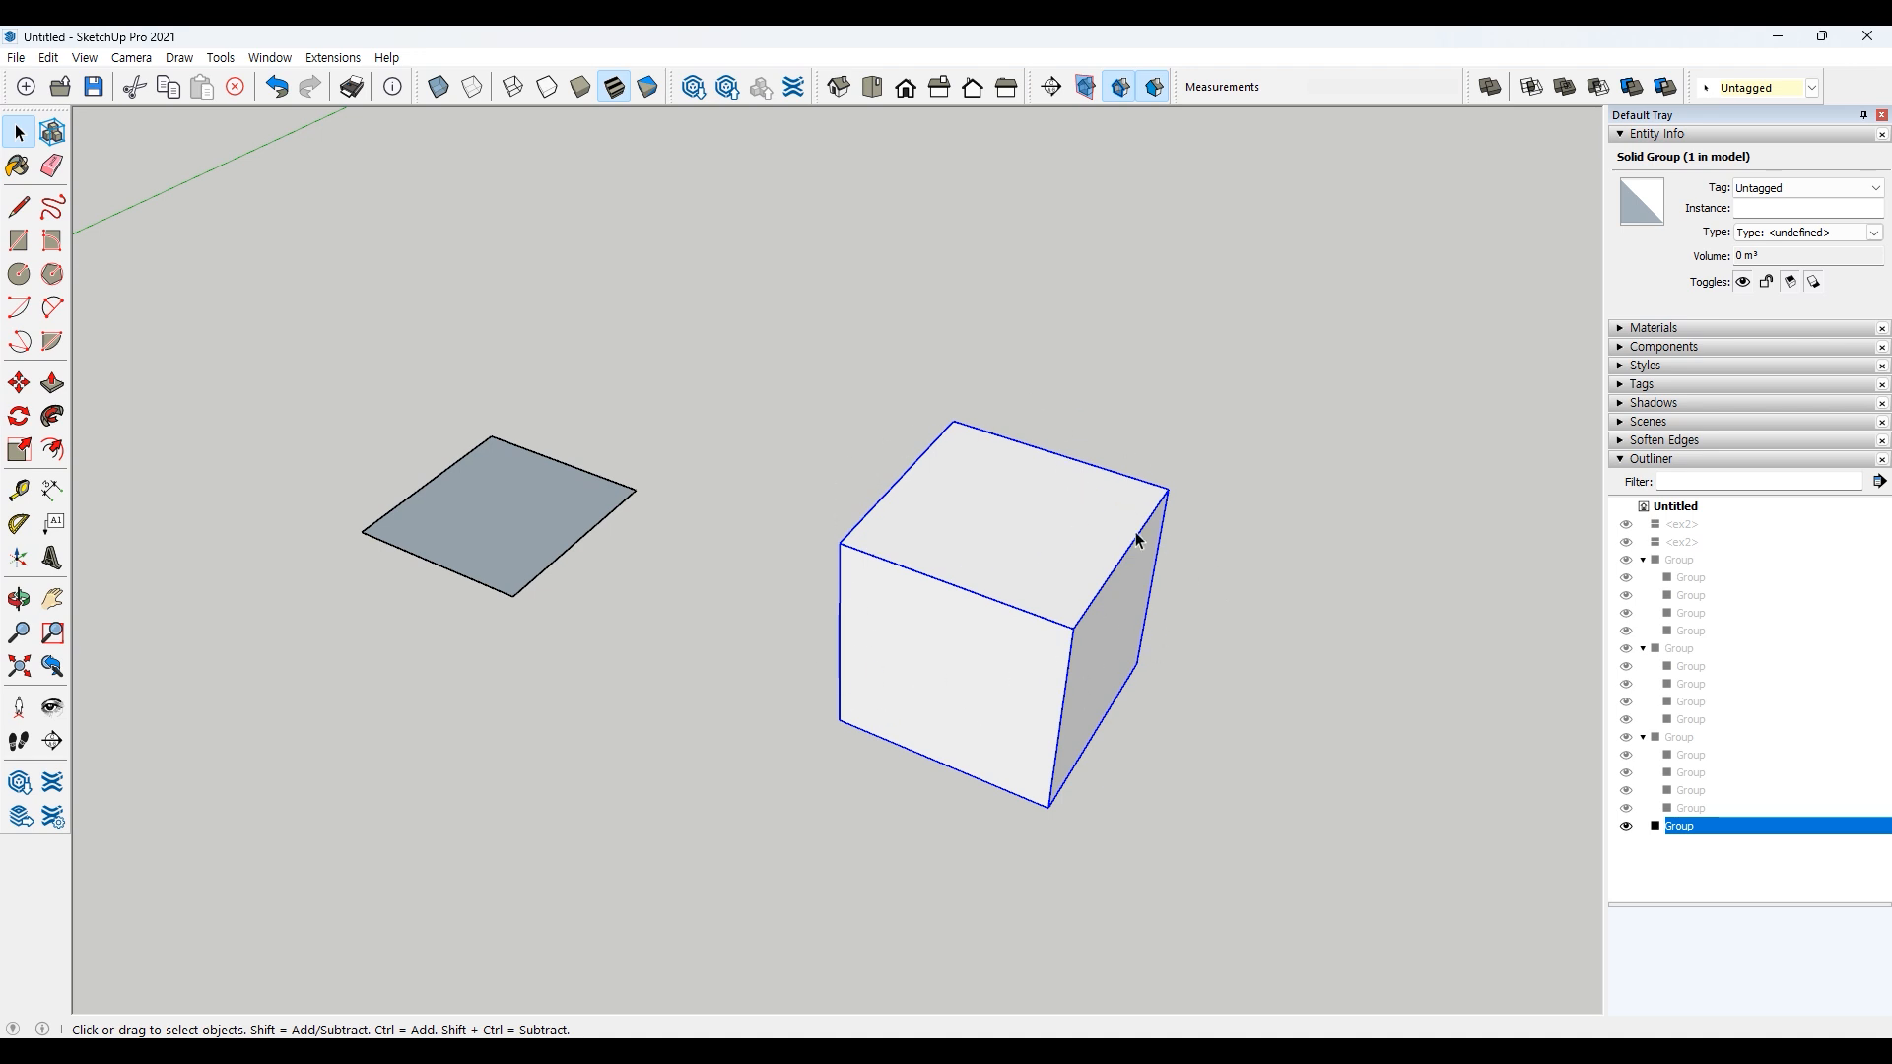
# Step: Try Push/Pull on the closed cube group, and open the group for editing
pyautogui.press('p')
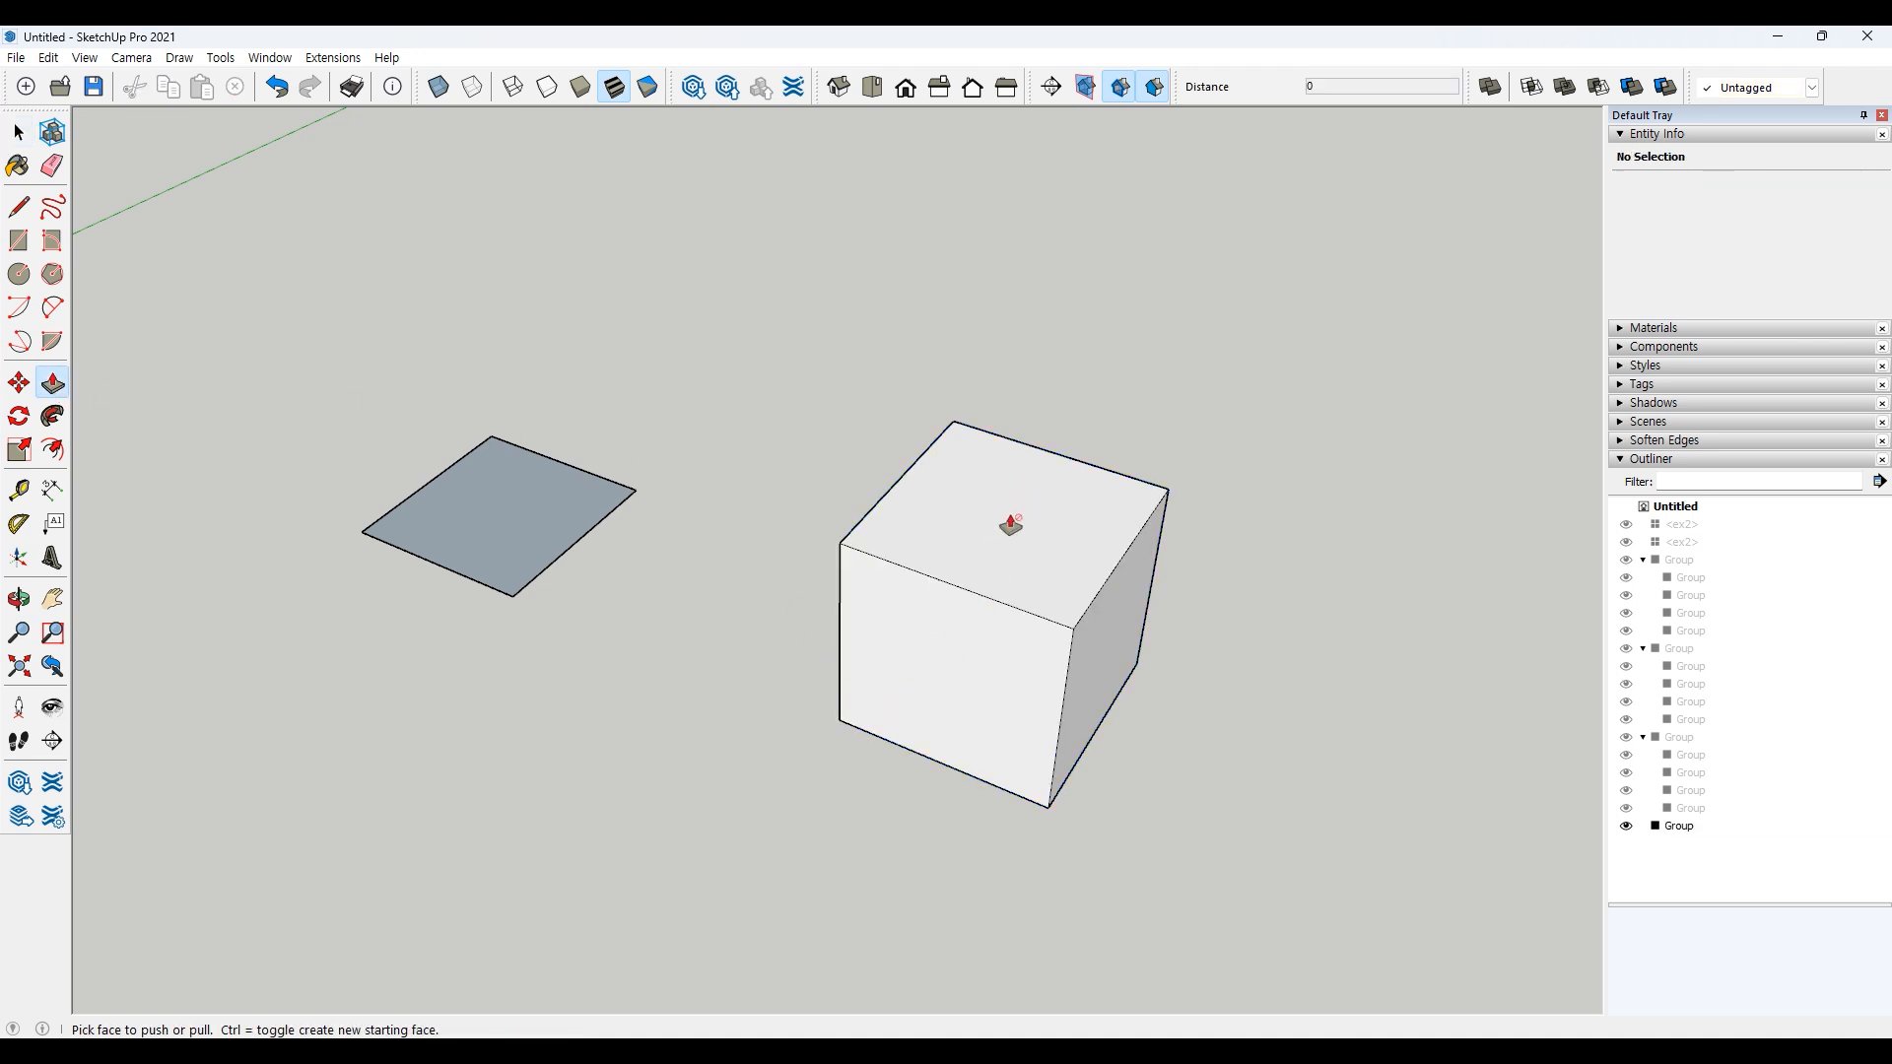
pyautogui.press('space')
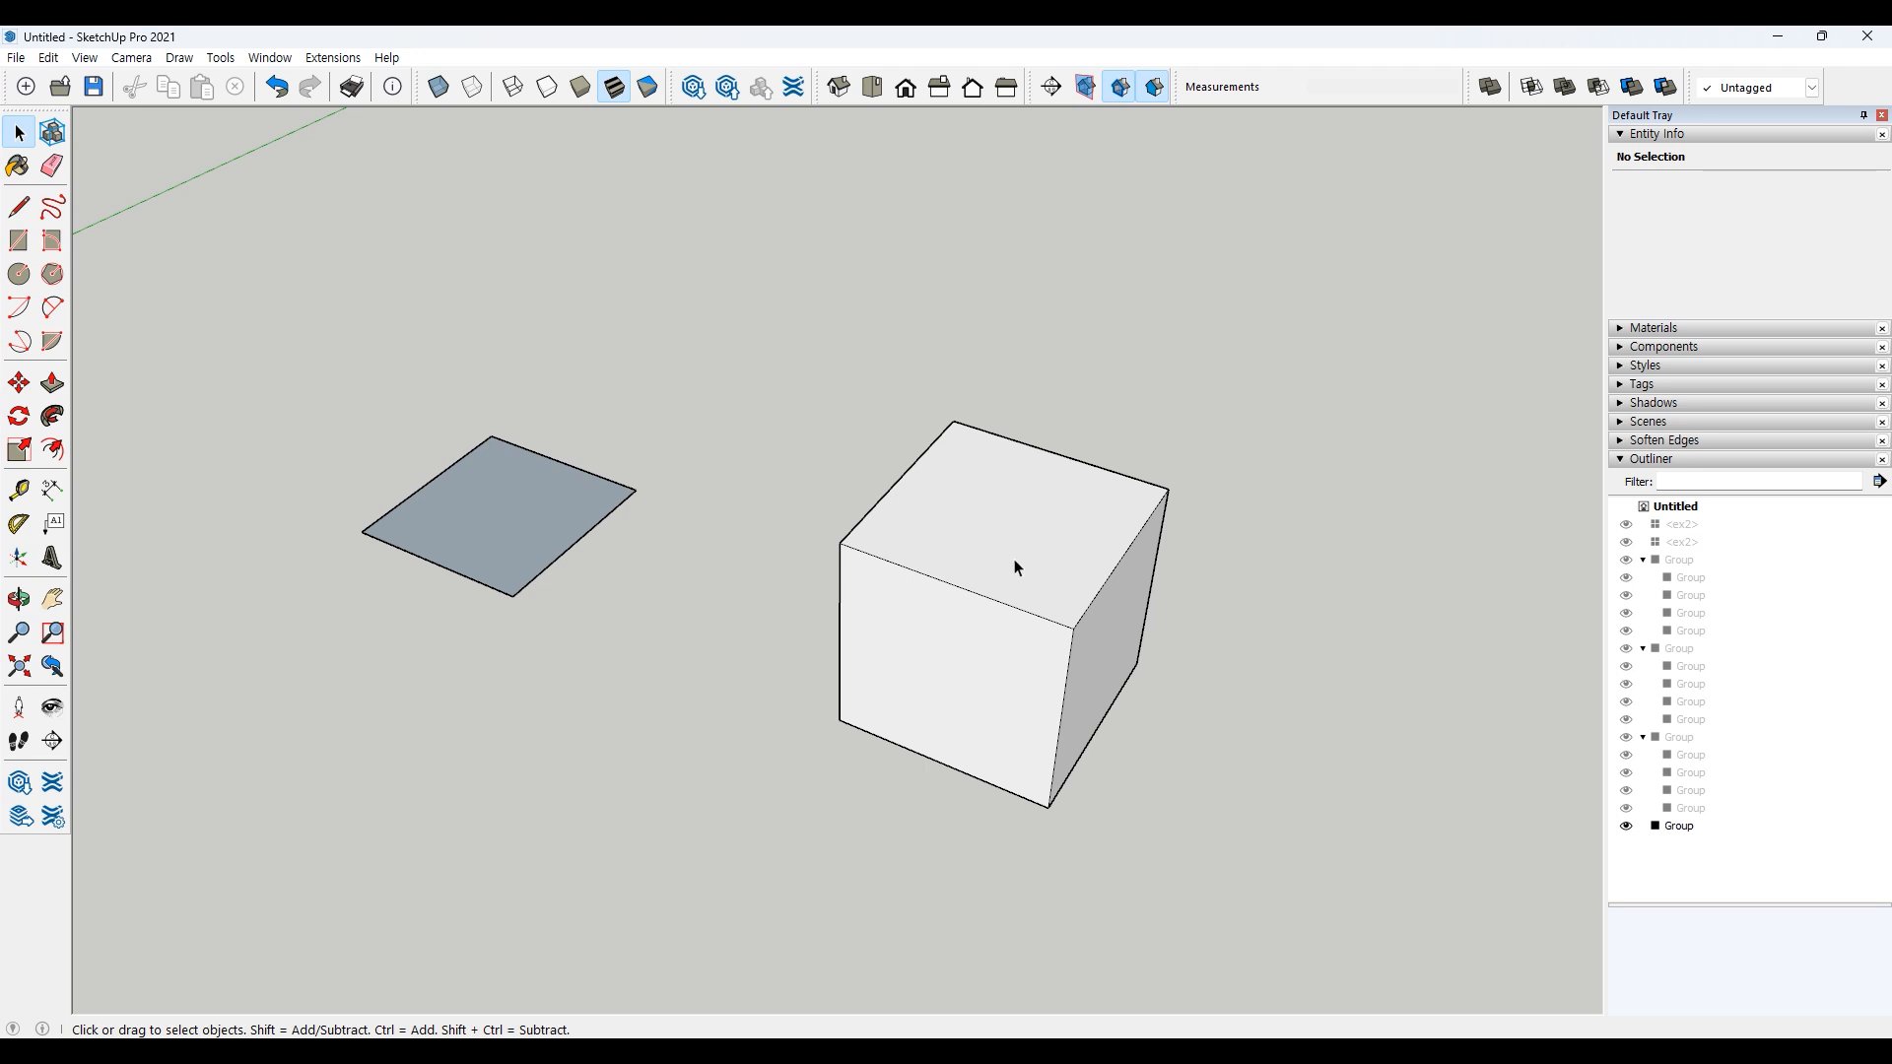
pyautogui.click(1082, 544)
pyautogui.doubleClick(1082, 544)
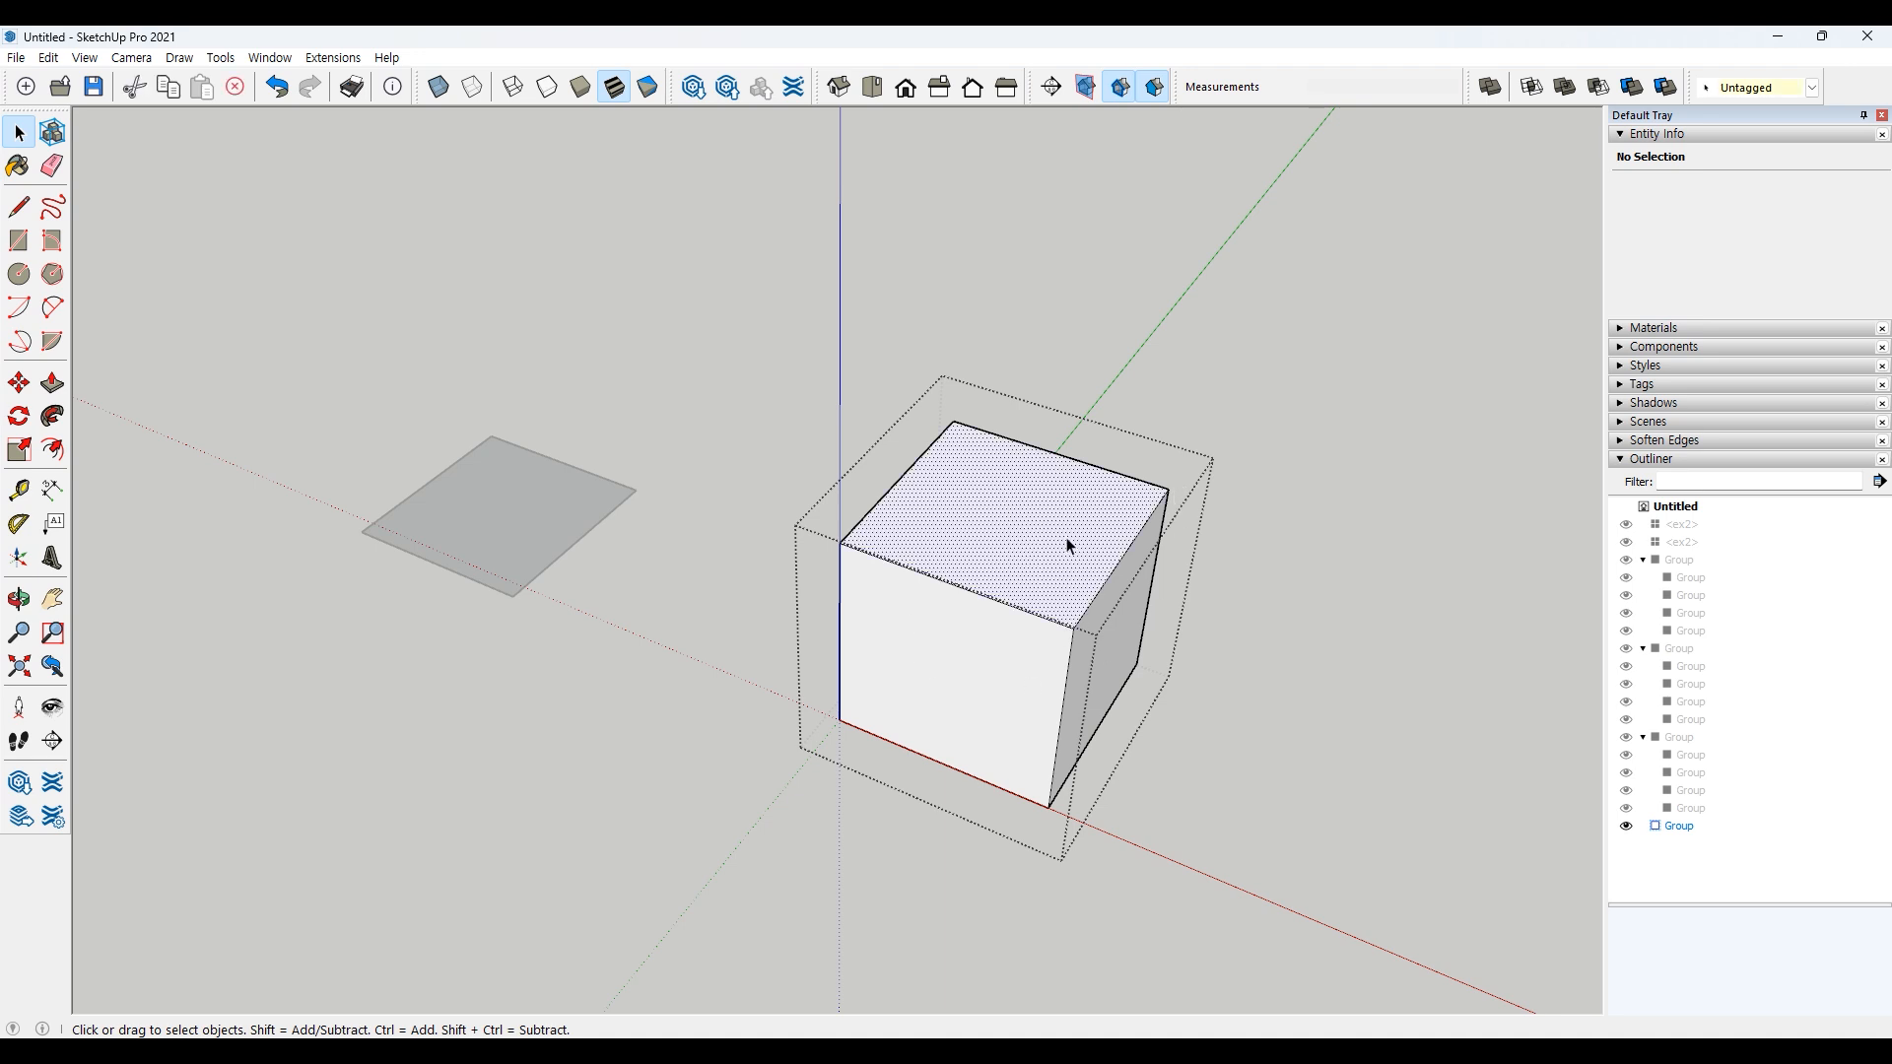
# Step: Move one of the cube's top edges outward by about 15 inside the open group, slanting the adjoining side
pyautogui.click(1119, 562)
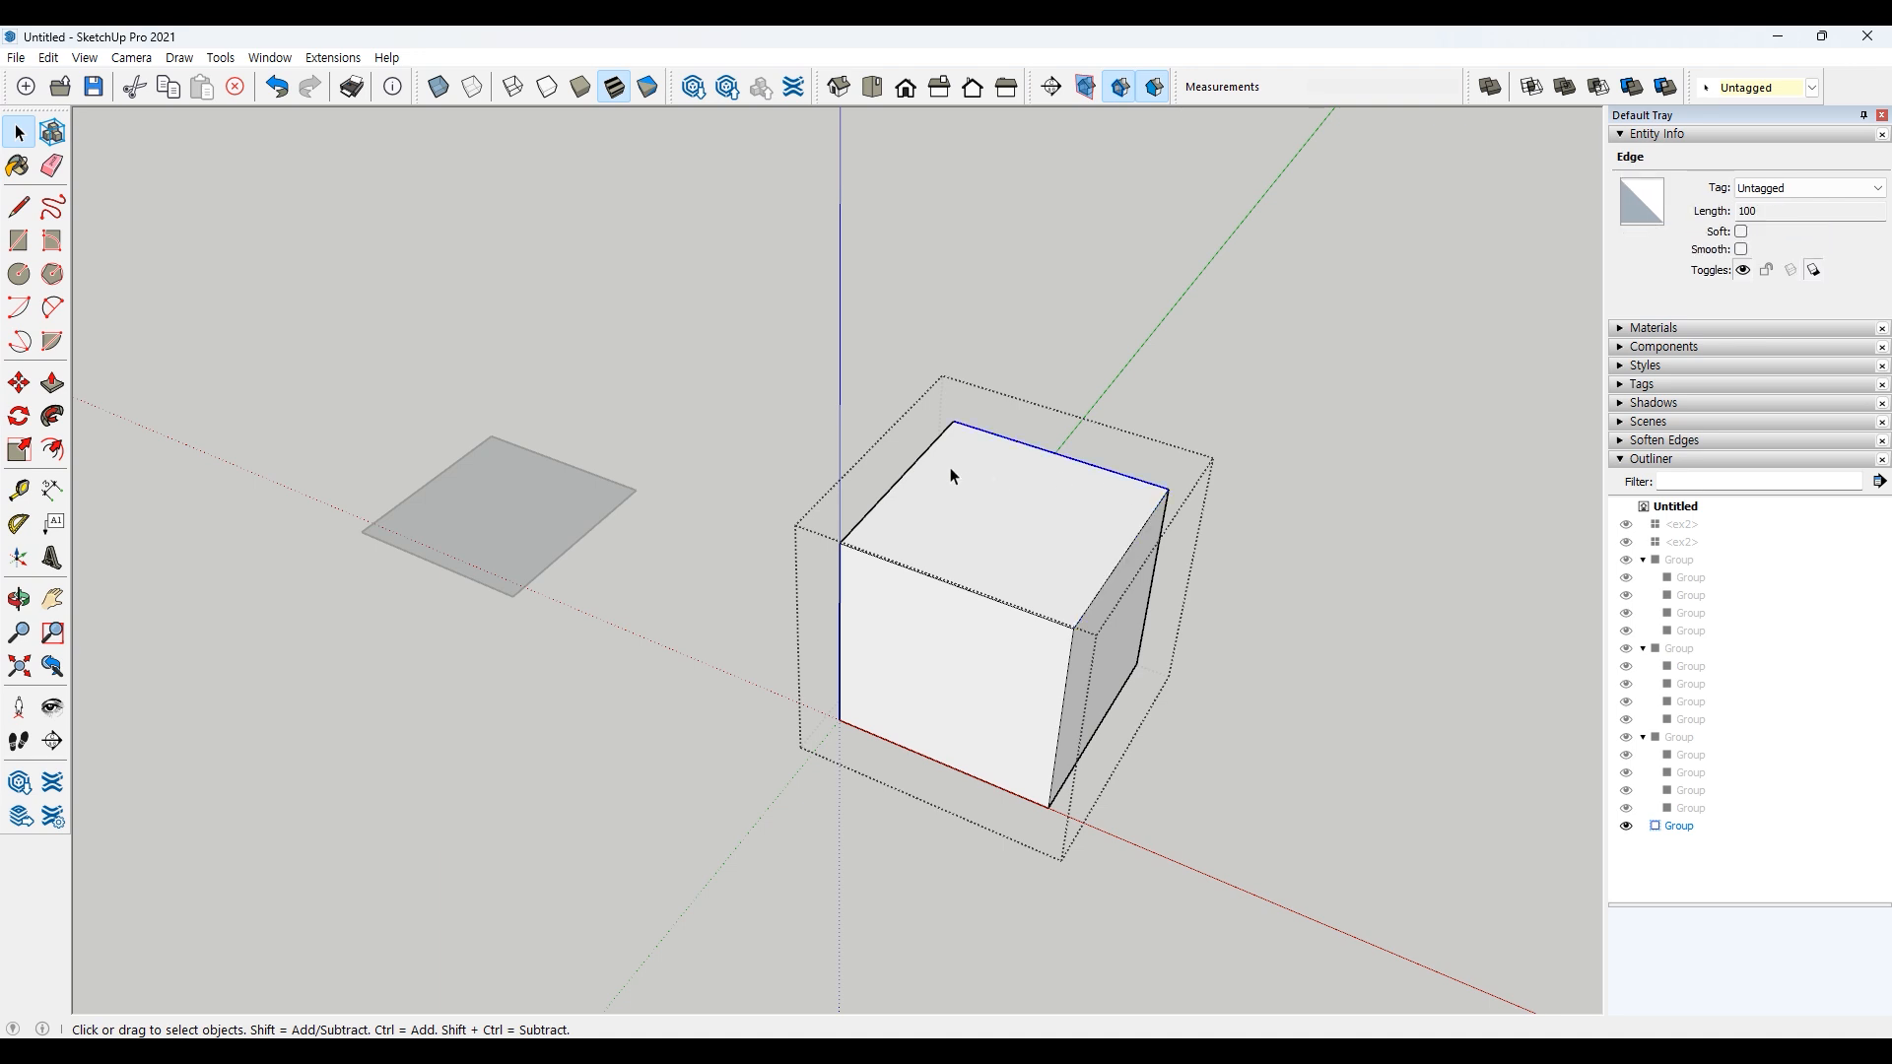
pyautogui.click(902, 566)
pyautogui.click(19, 383)
pyautogui.click(1039, 577)
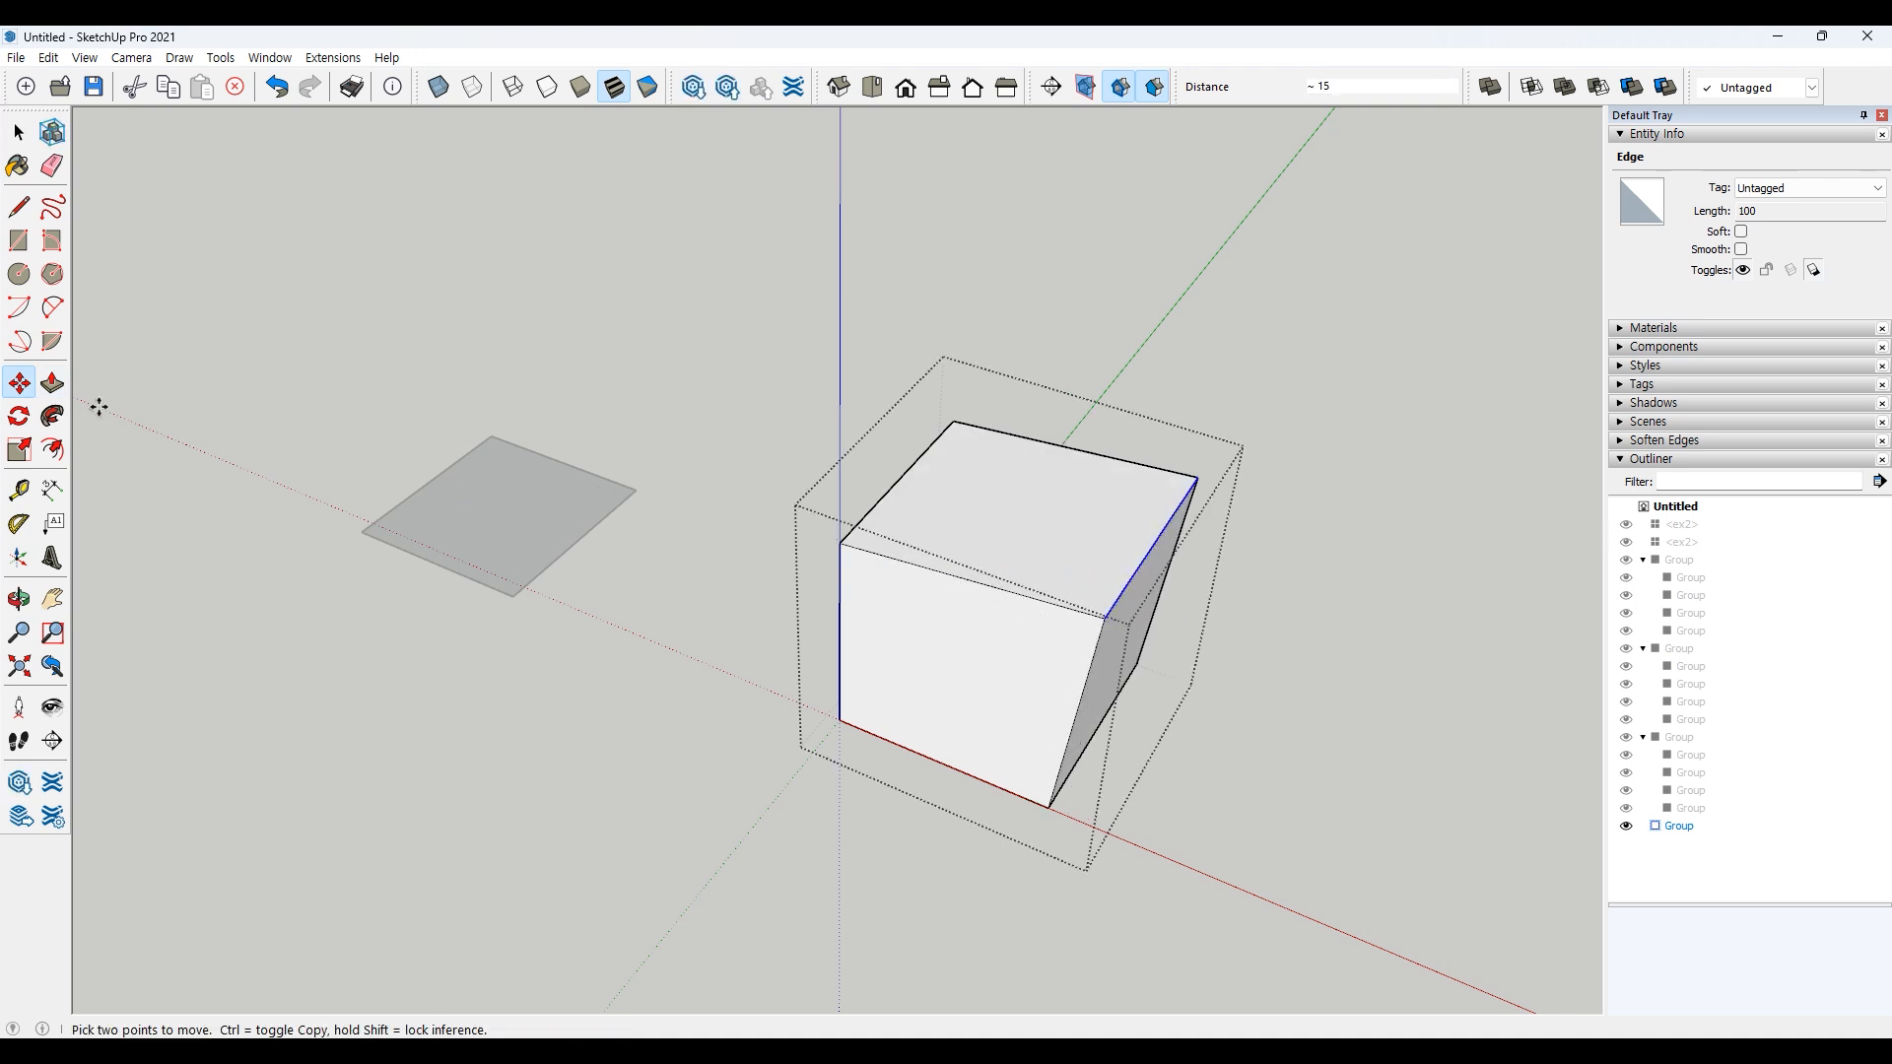
# Step: Pull the top face of the slanted cube upward by about 62 with Push/Pull inside the open group
pyautogui.click(52, 384)
pyautogui.click(1024, 539)
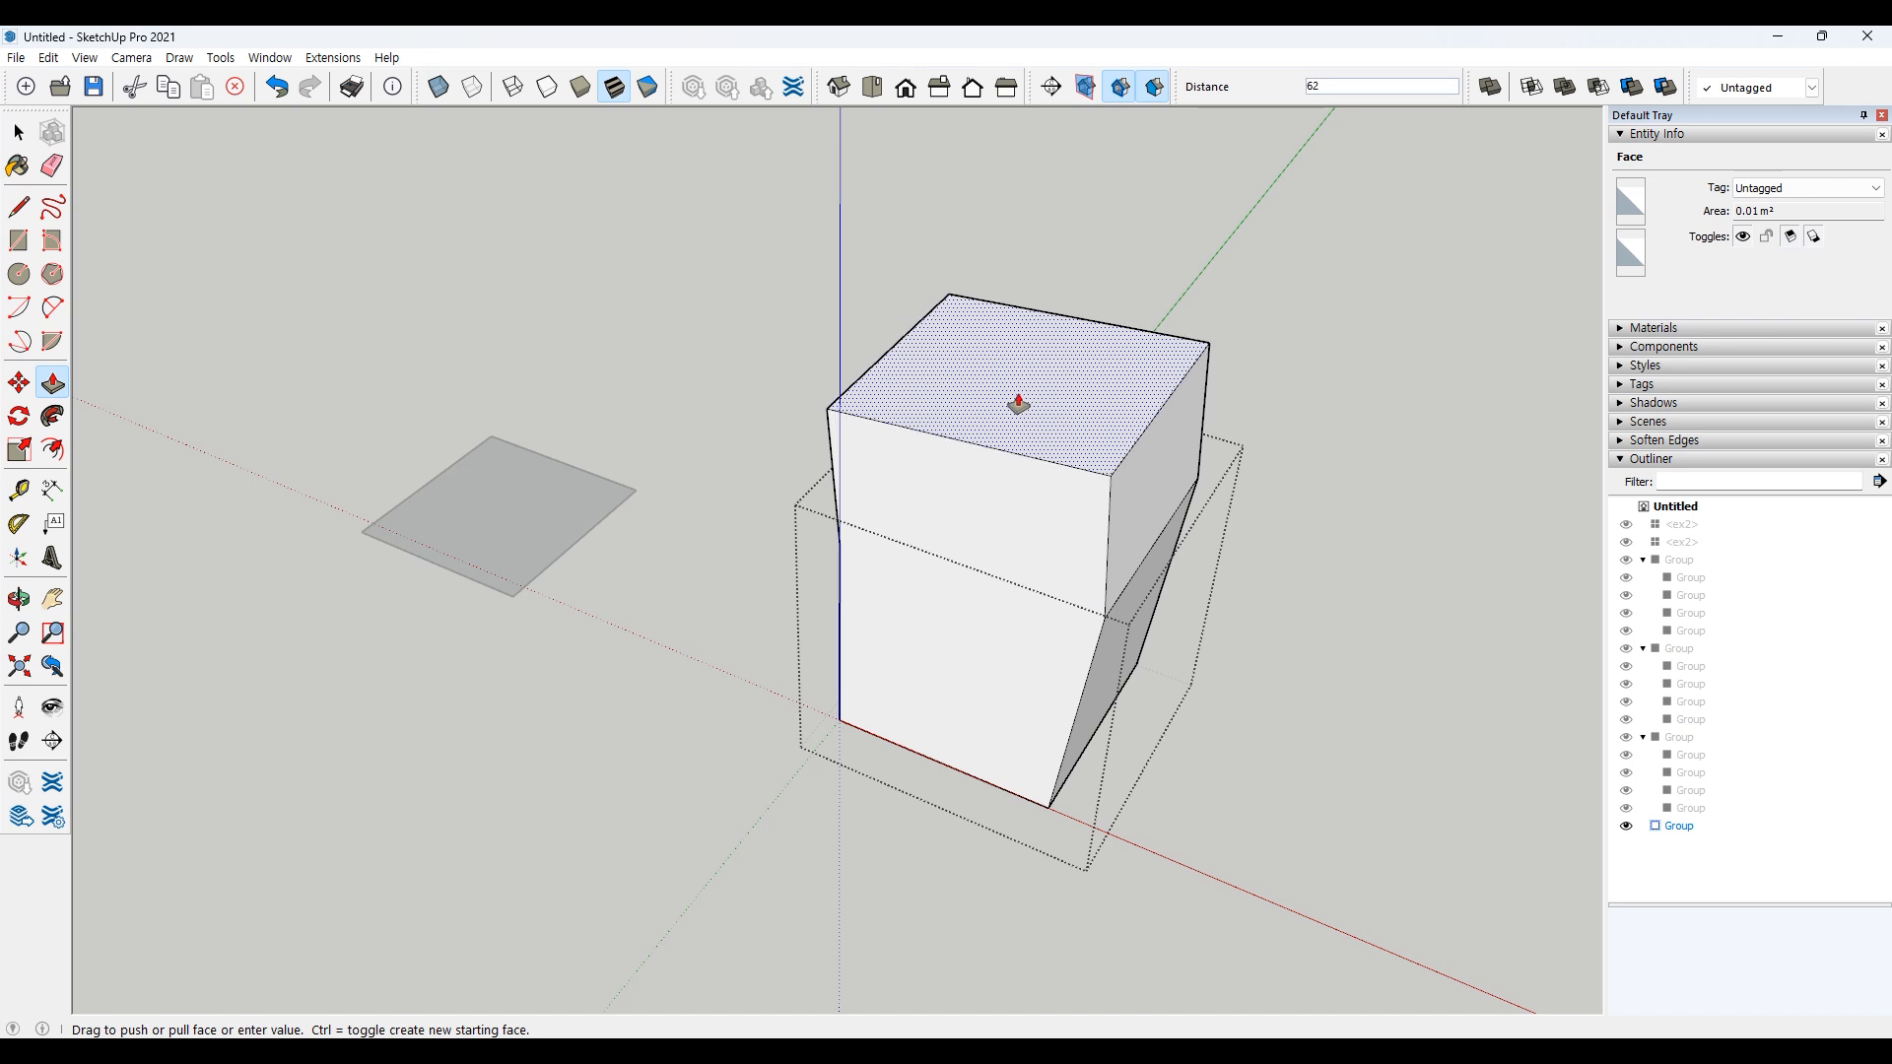
pyautogui.click(1019, 404)
pyautogui.press('space')
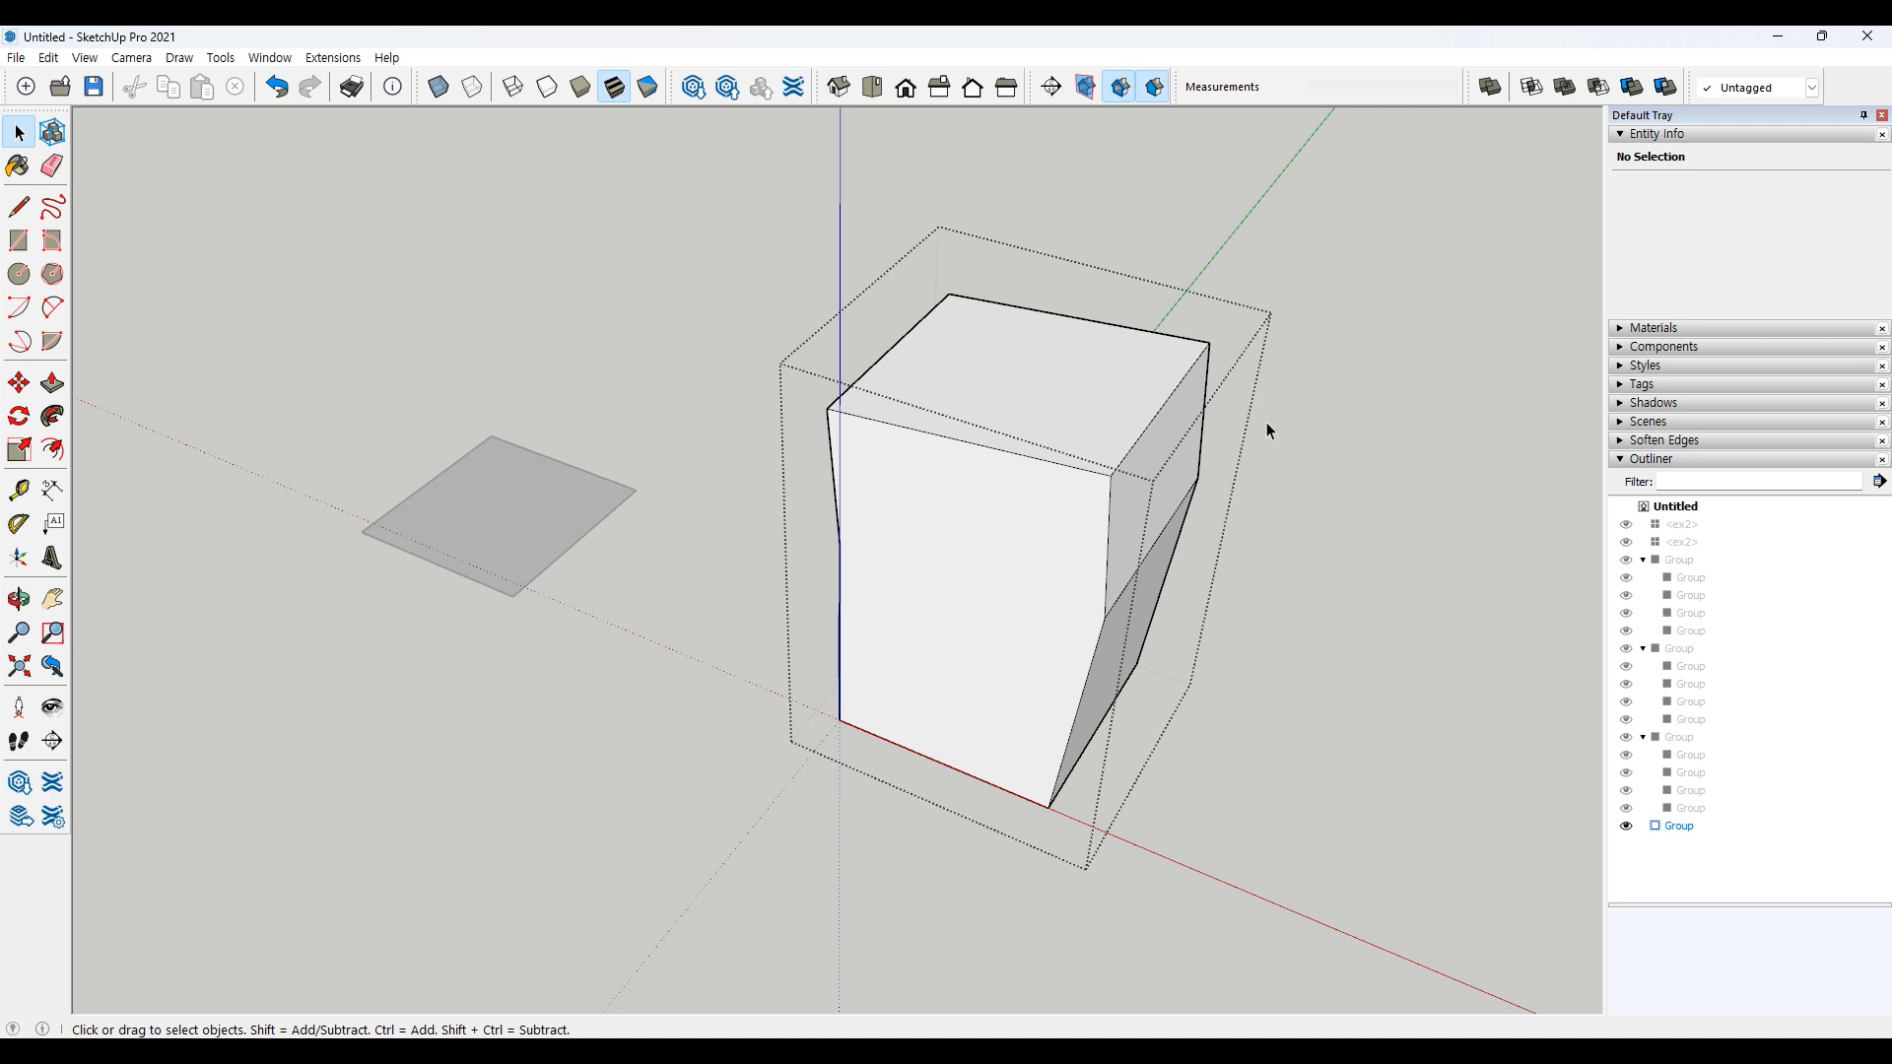
# Step: Close the edited cube group, reopen it for editing, and close it again with Close Group
pyautogui.click(1445, 328)
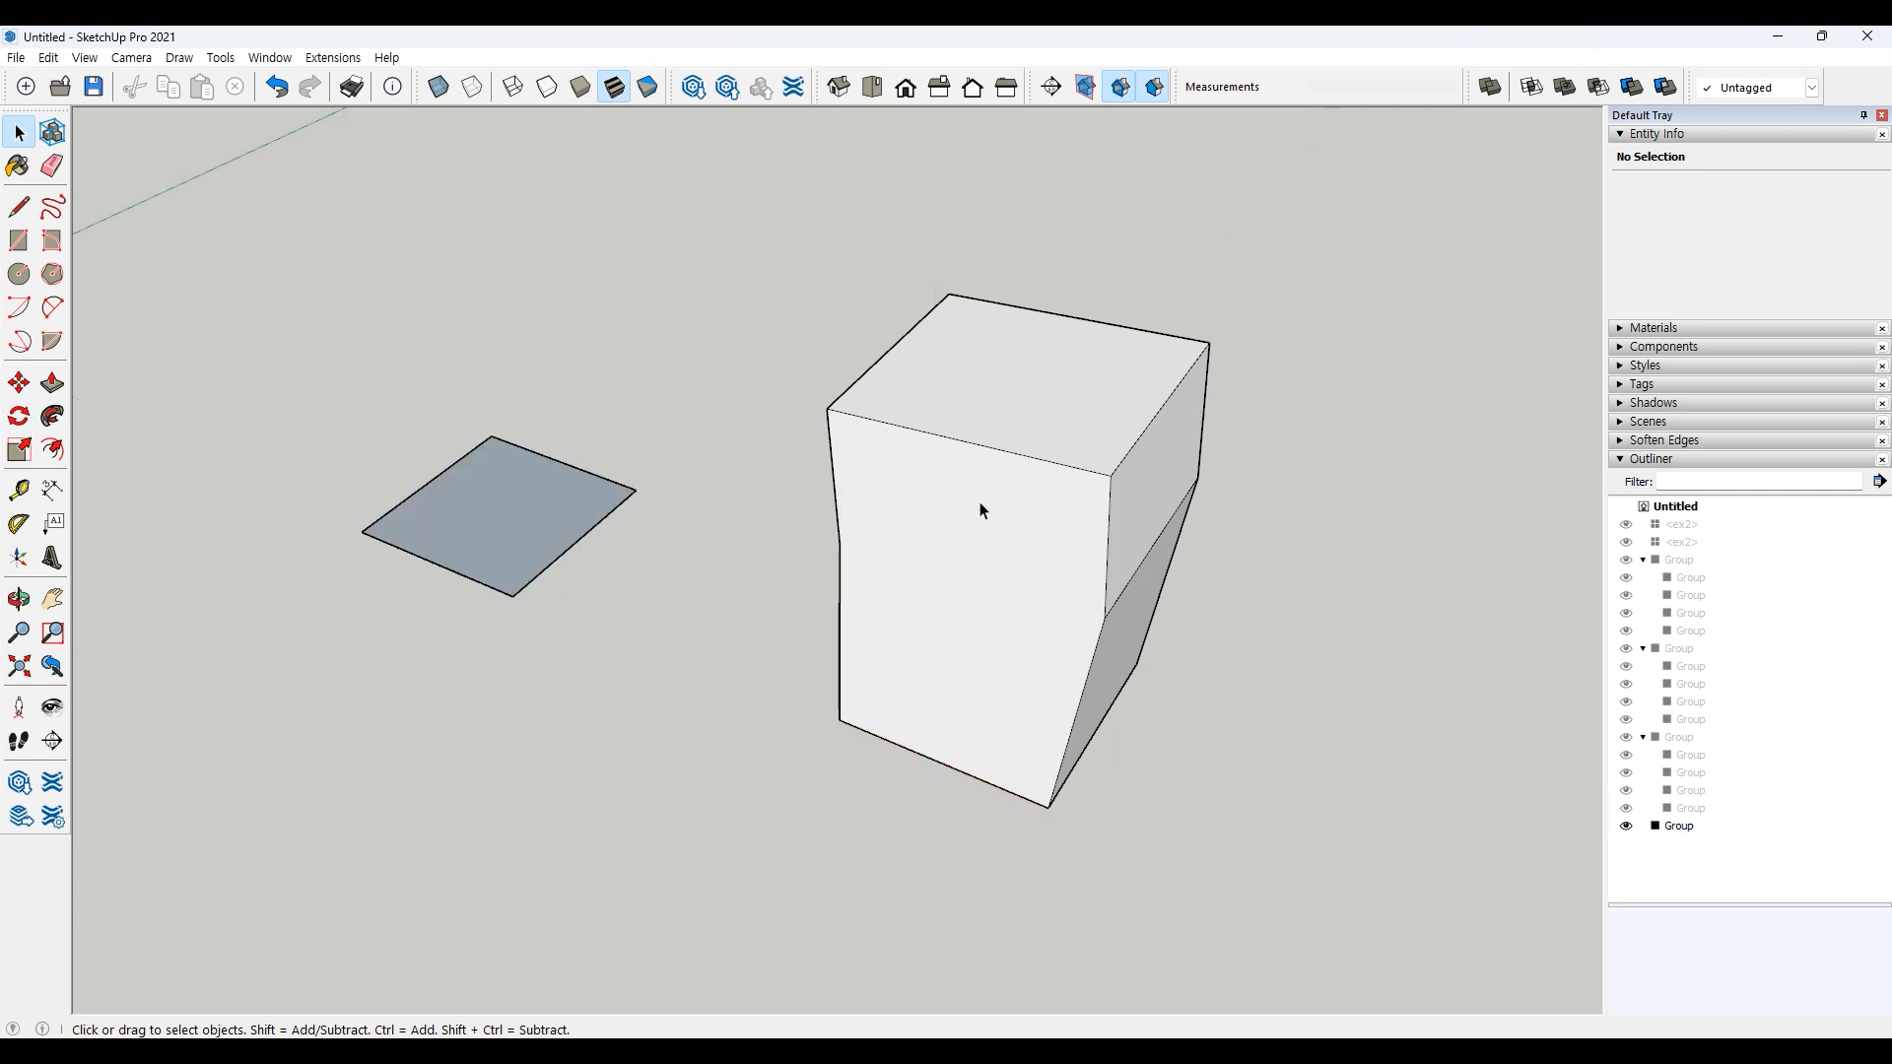
pyautogui.click(1077, 563)
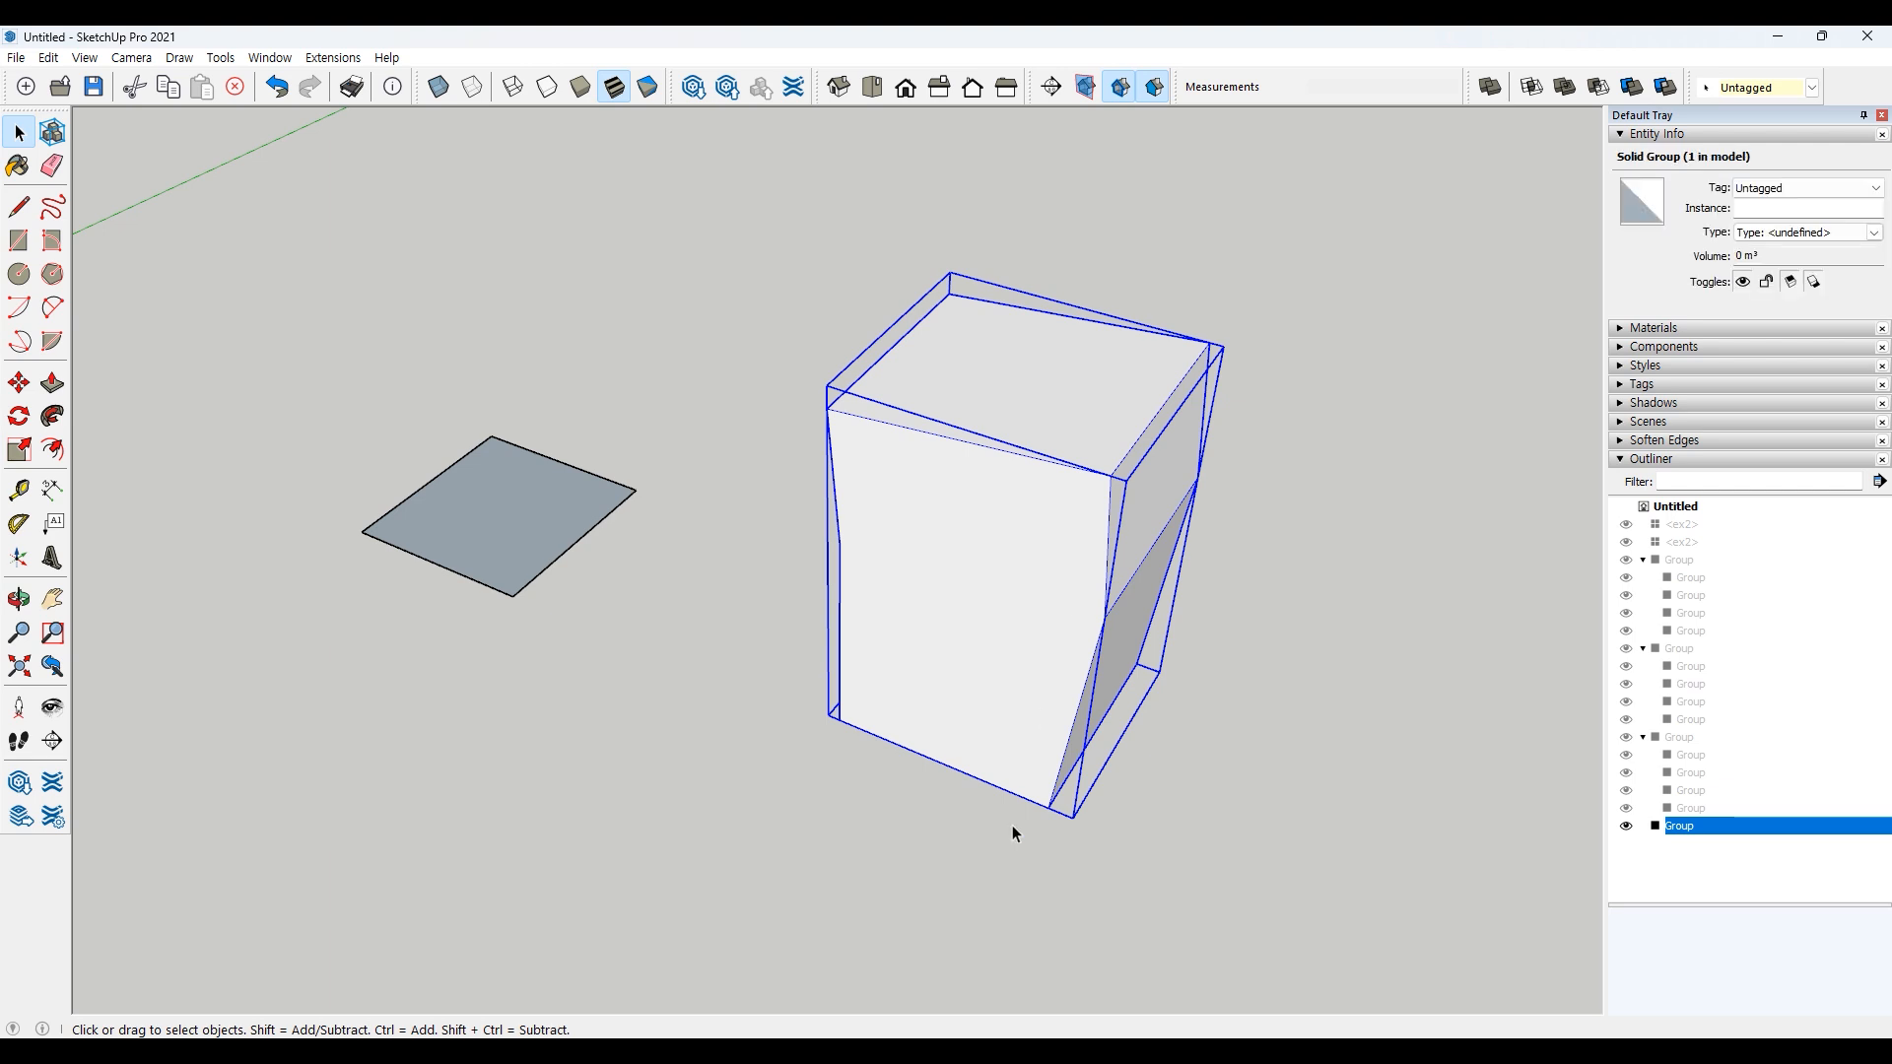
pyautogui.doubleClick(1025, 540)
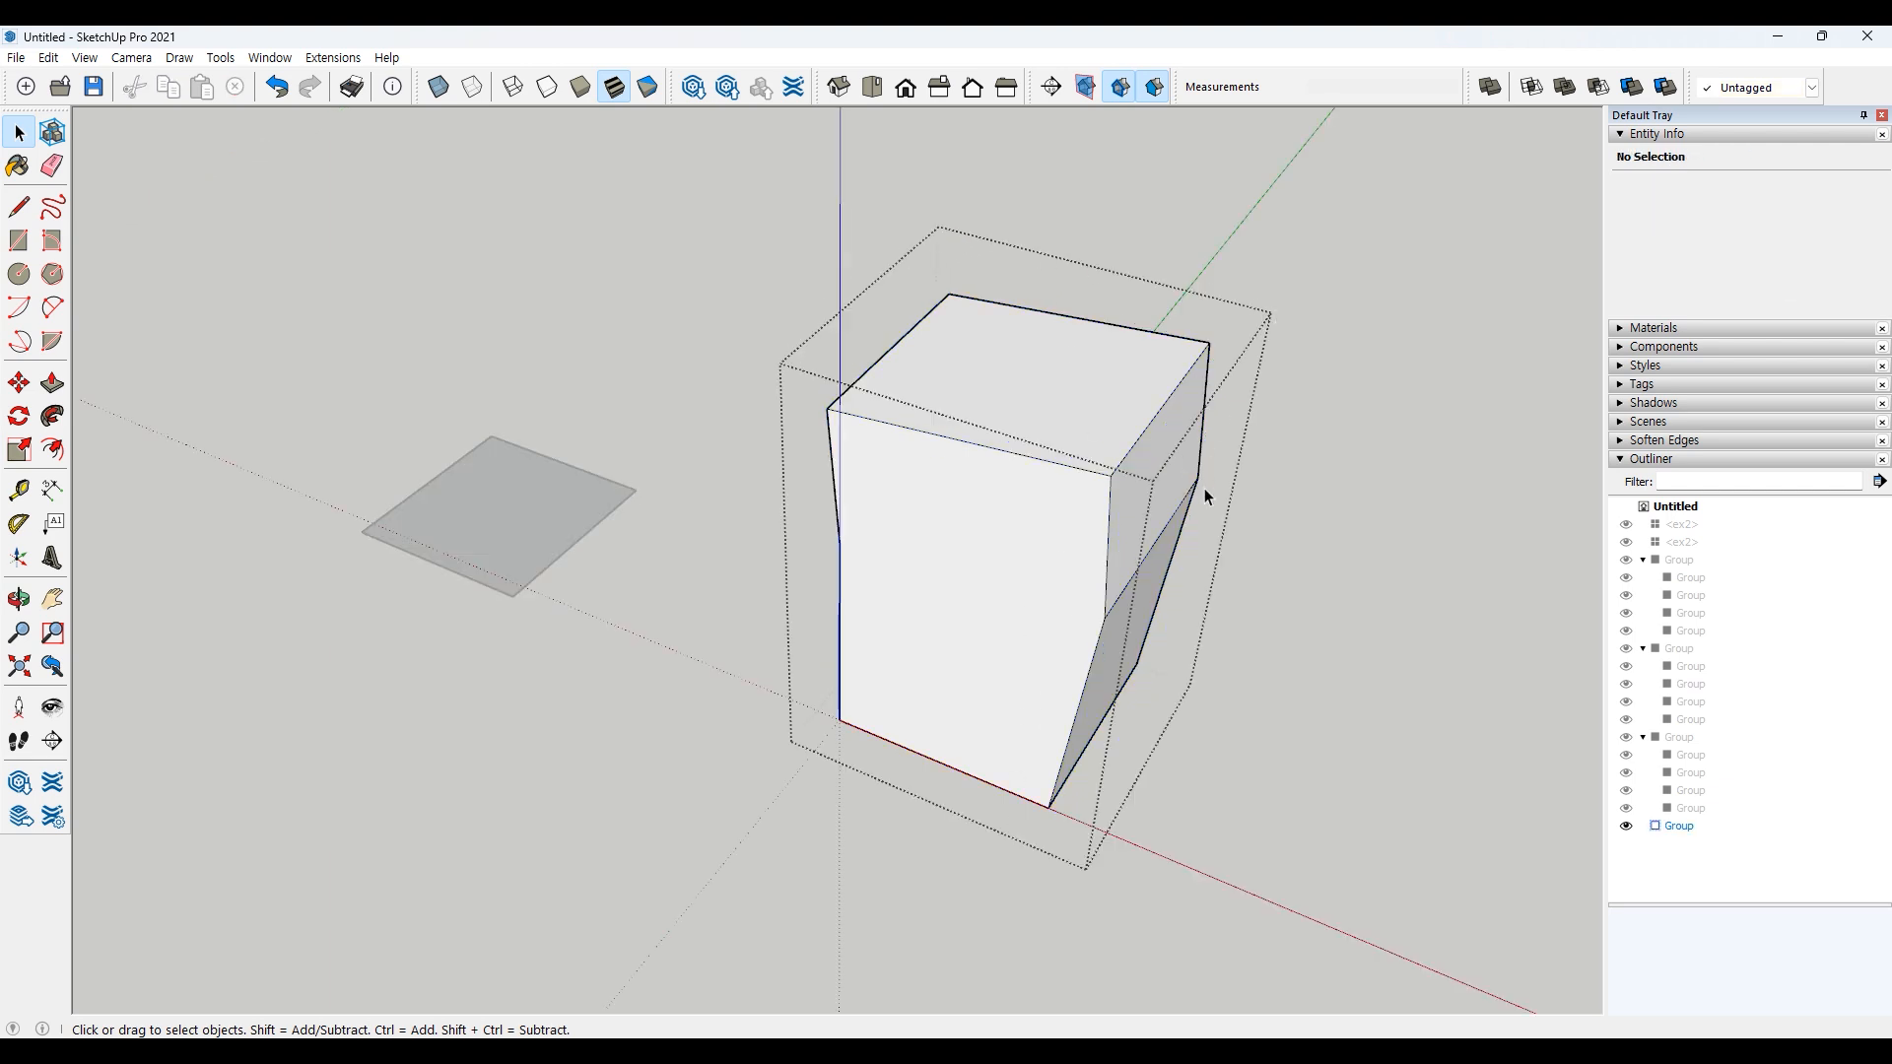
pyautogui.rightClick(1228, 339)
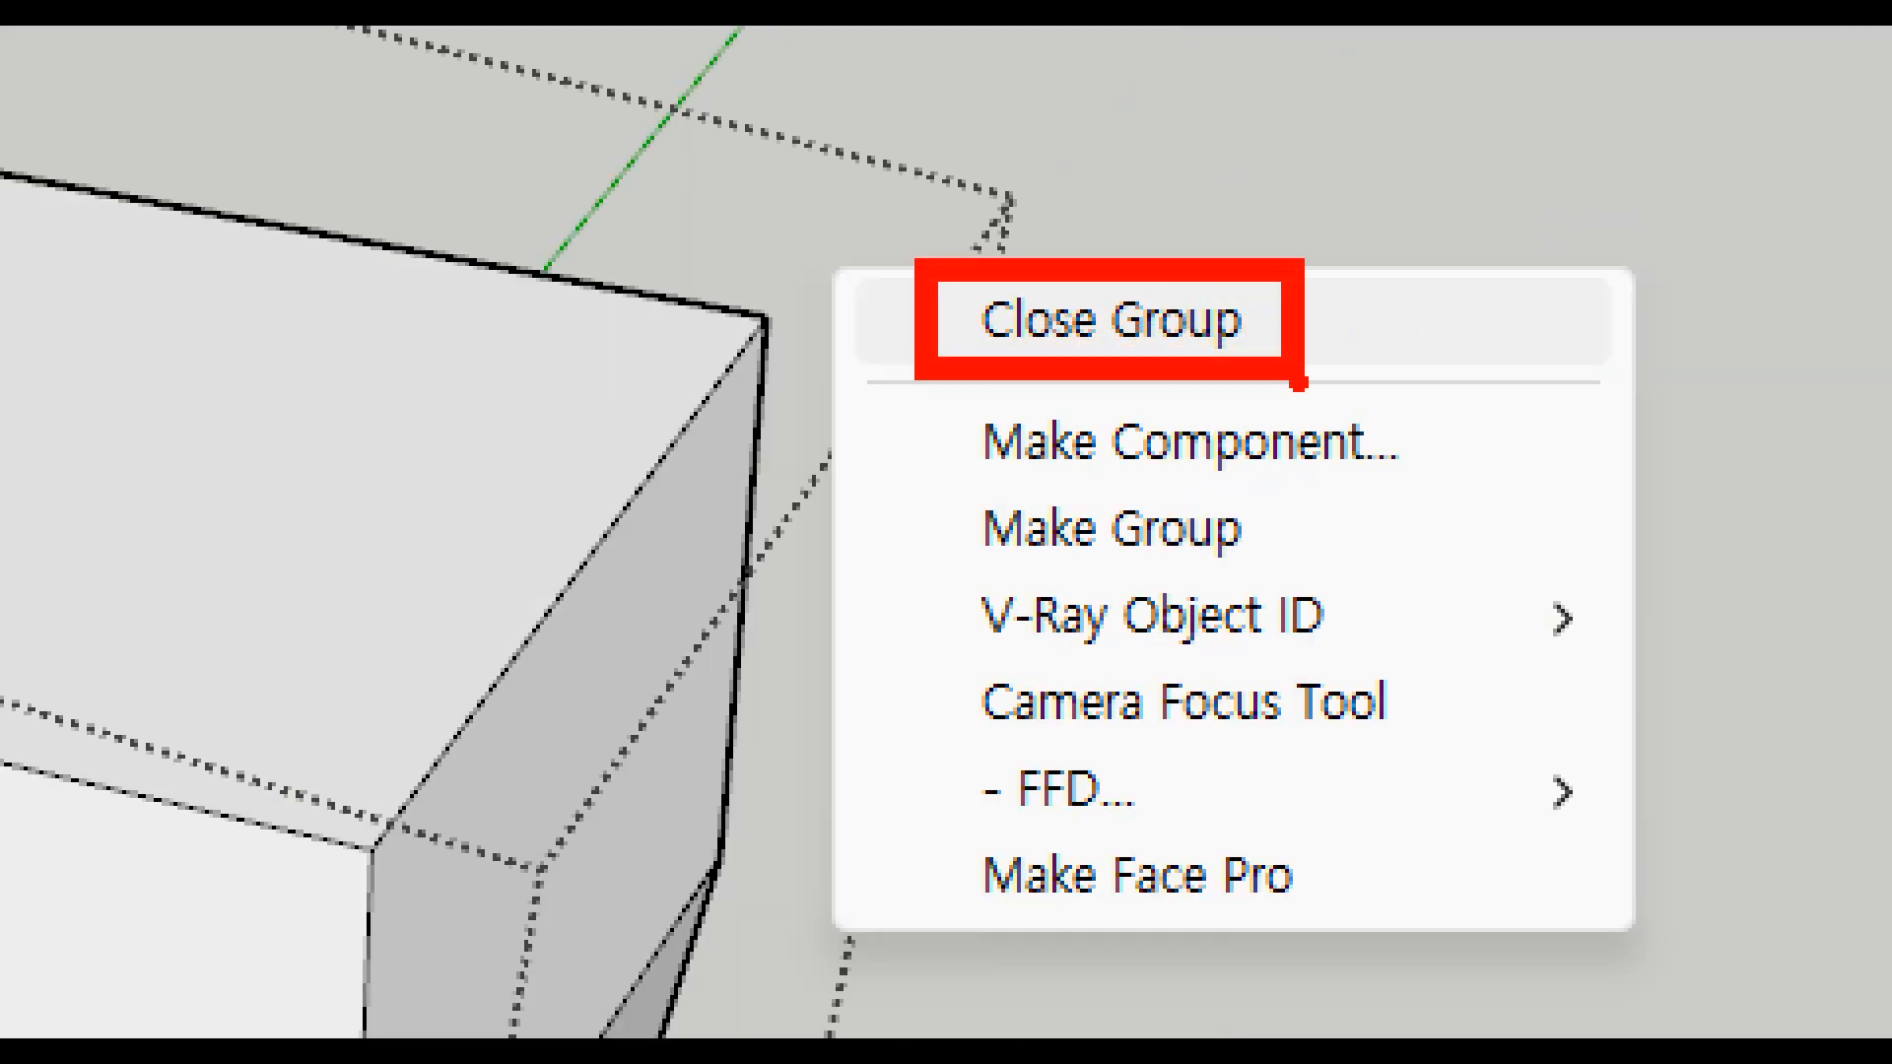
pyautogui.click(1271, 343)
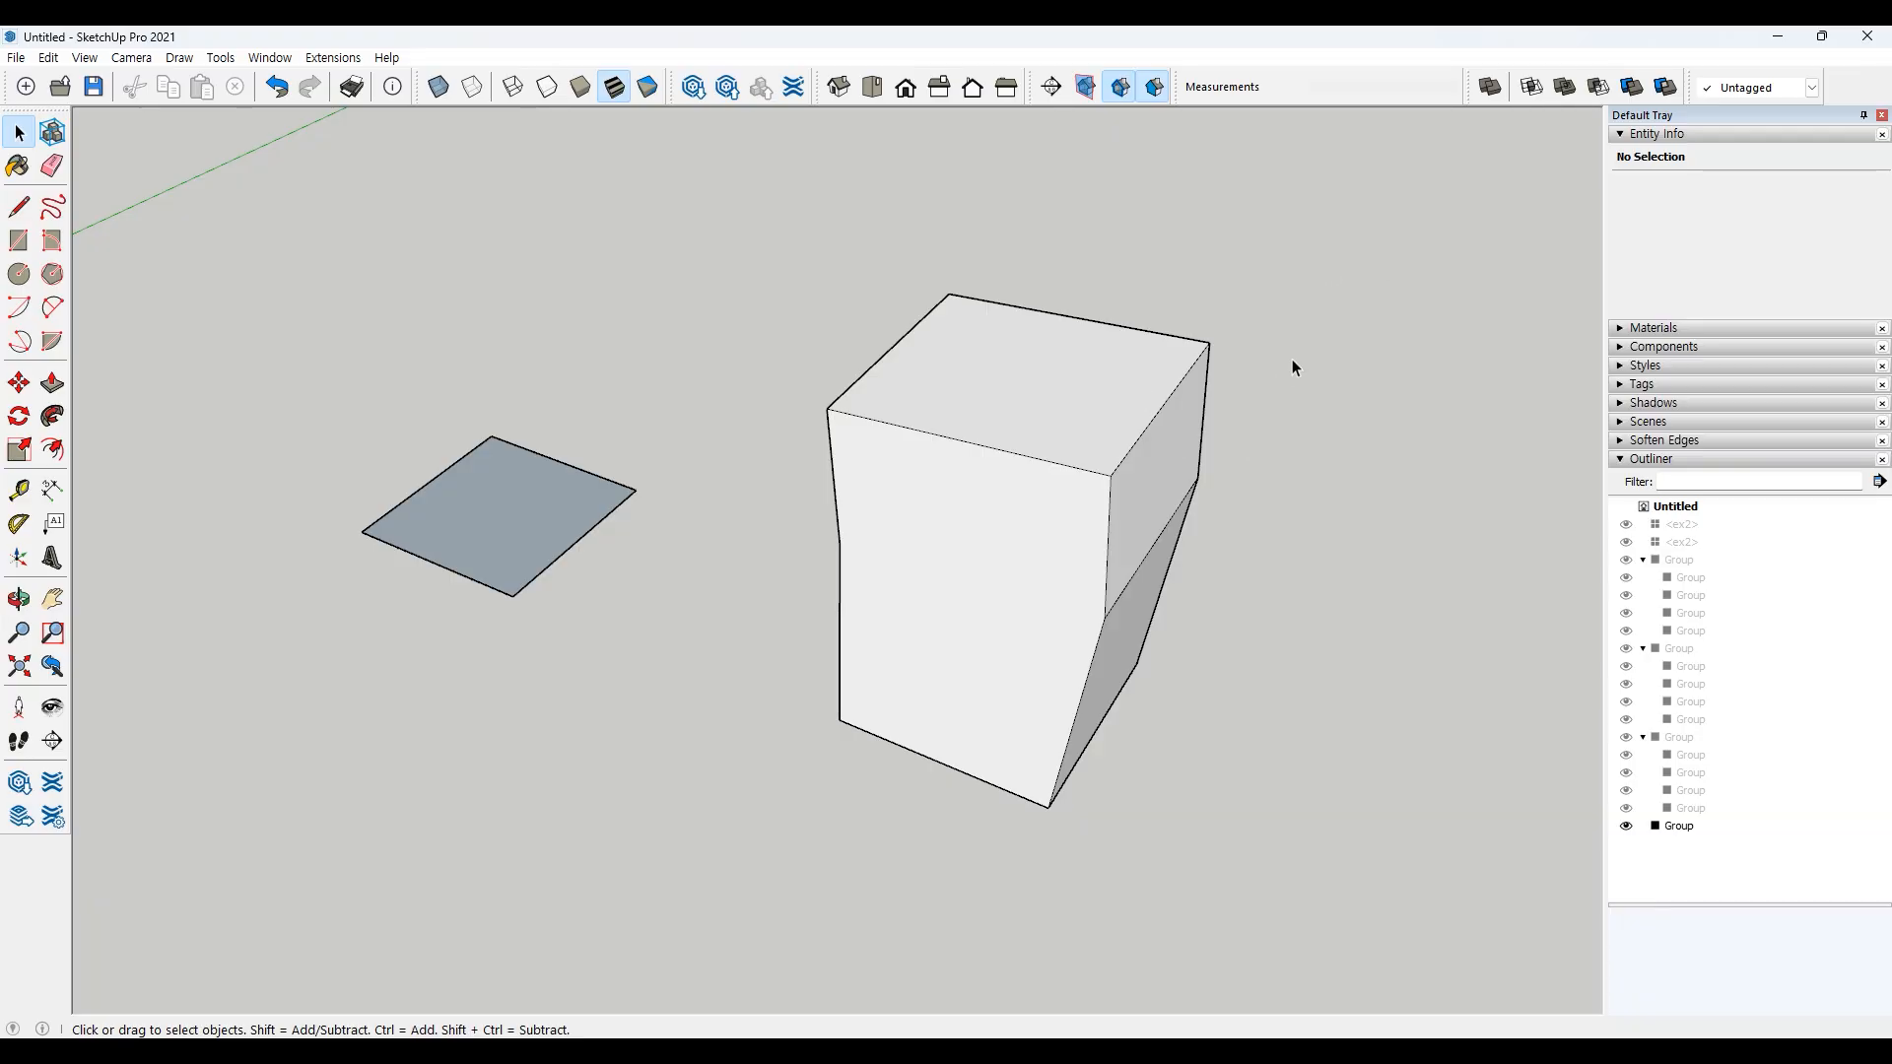
pyautogui.click(1044, 412)
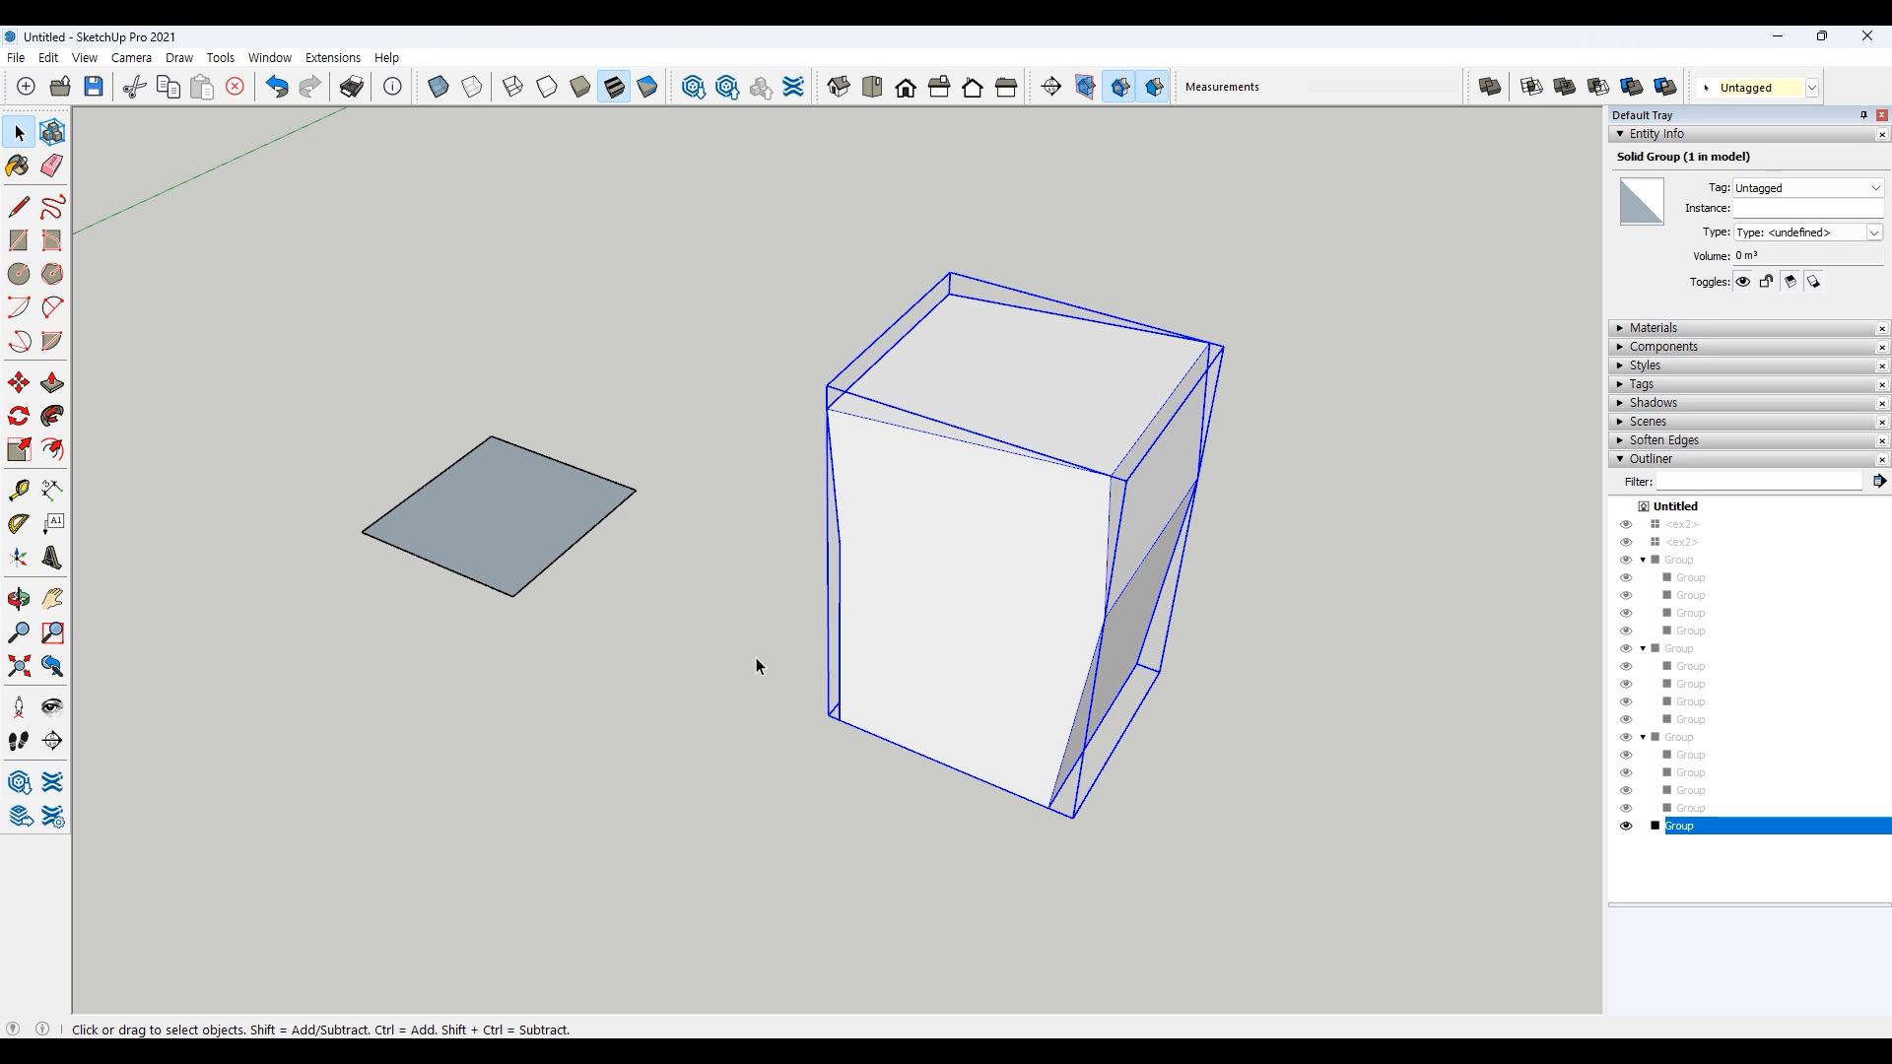
# Step: Undo the Push/Pull and edge move made inside the group to restore the original cube shape
pyautogui.click(279, 88)
pyautogui.click(279, 88)
pyautogui.click(279, 88)
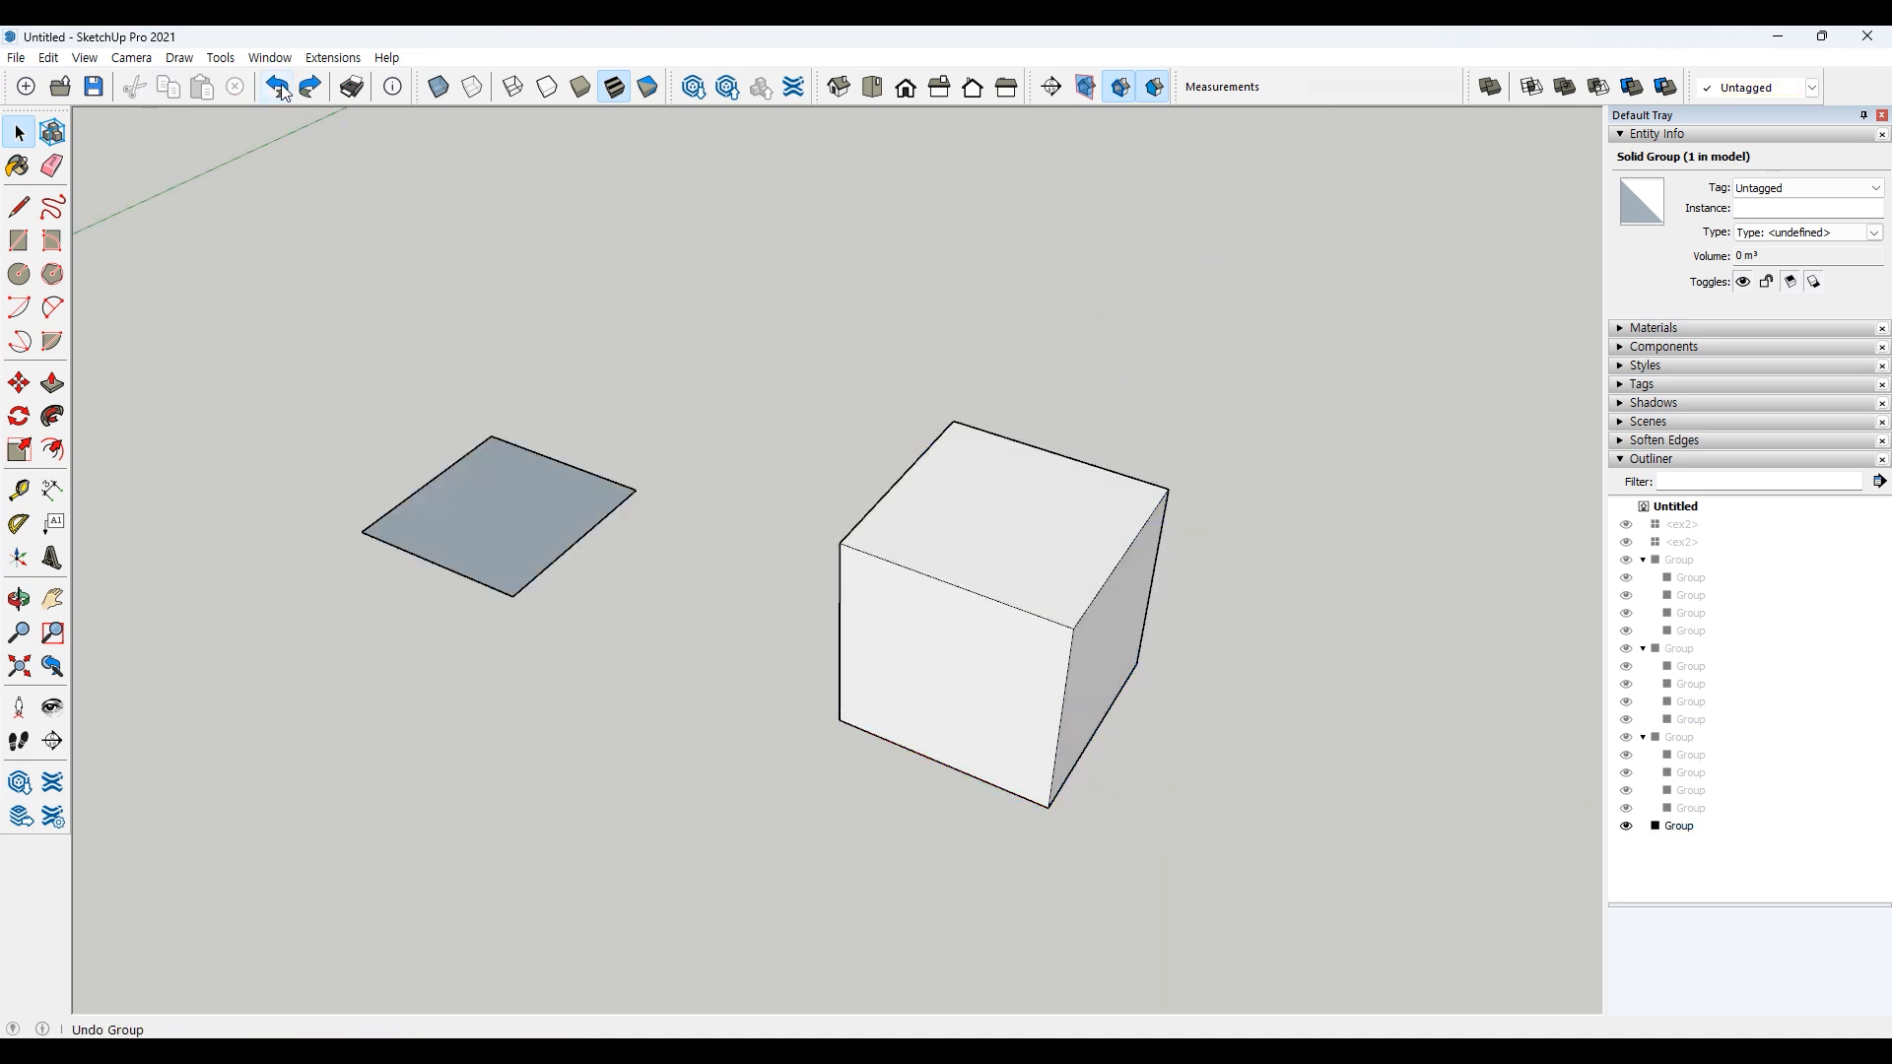
pyautogui.click(944, 552)
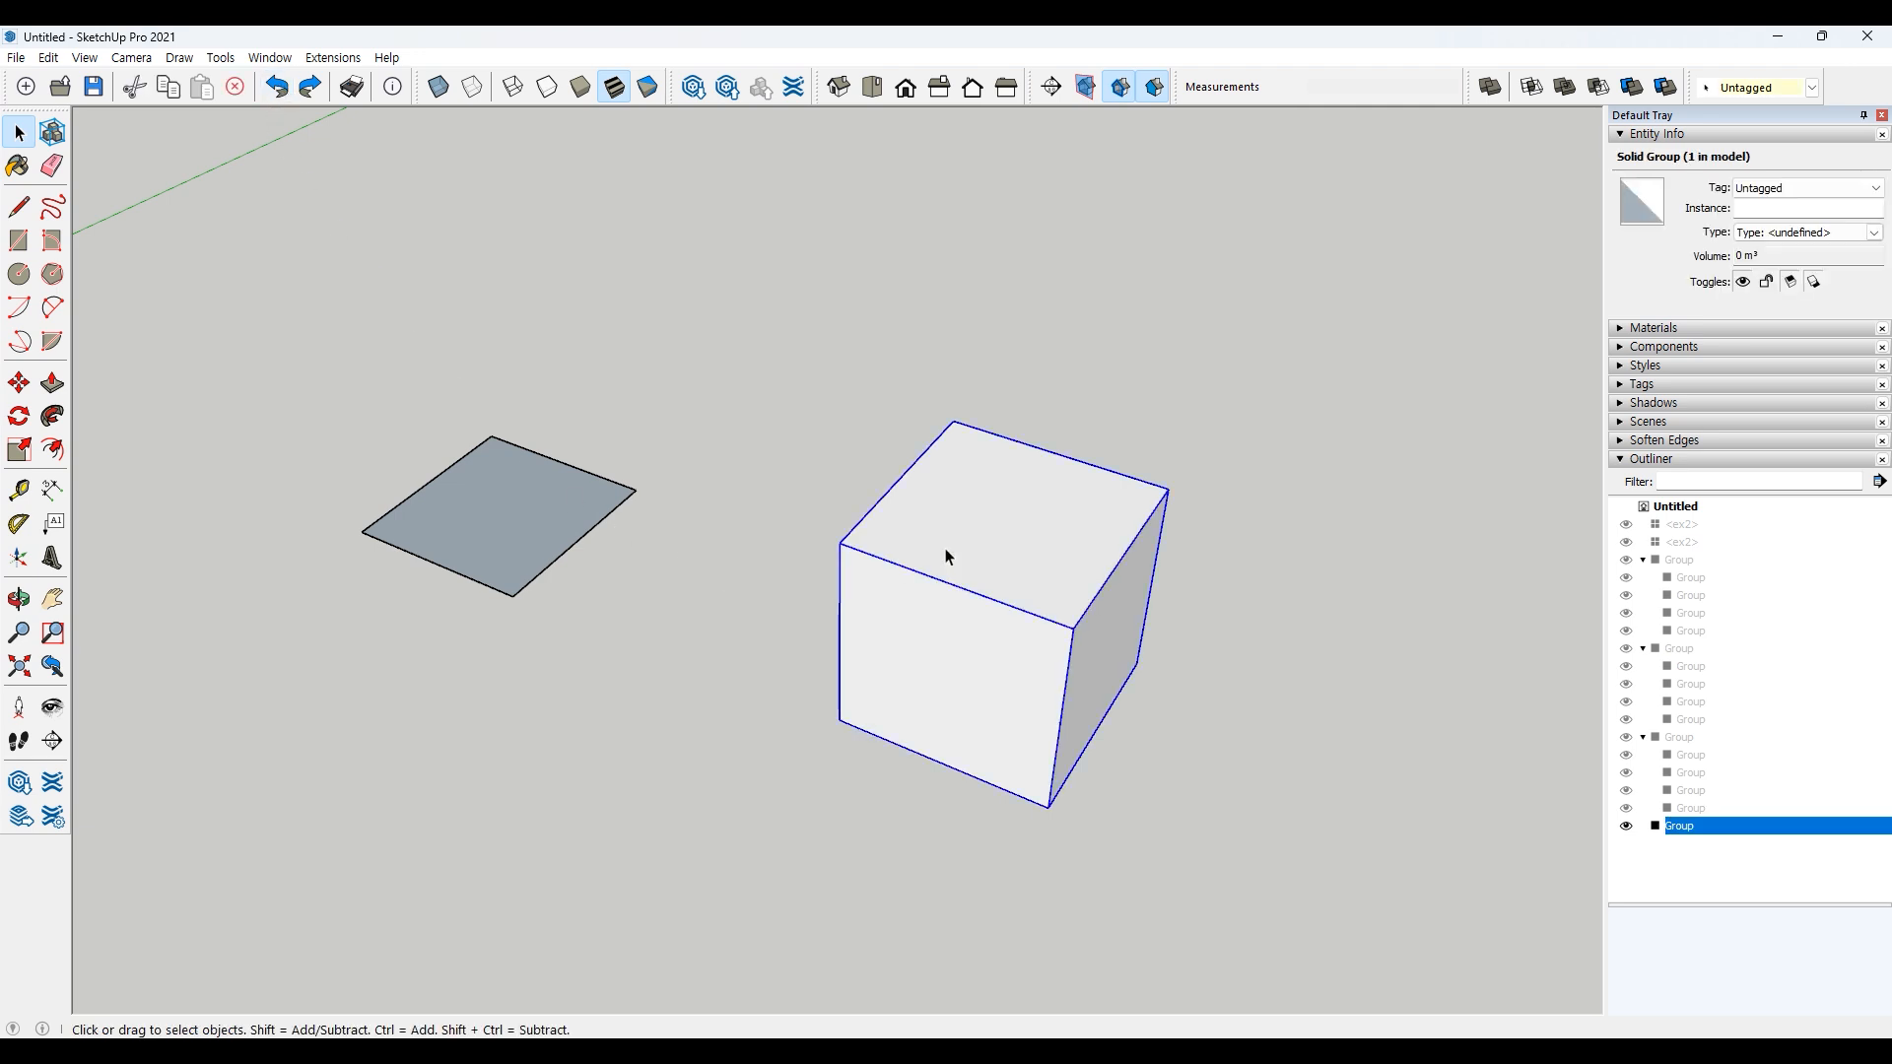
pyautogui.click(671, 630)
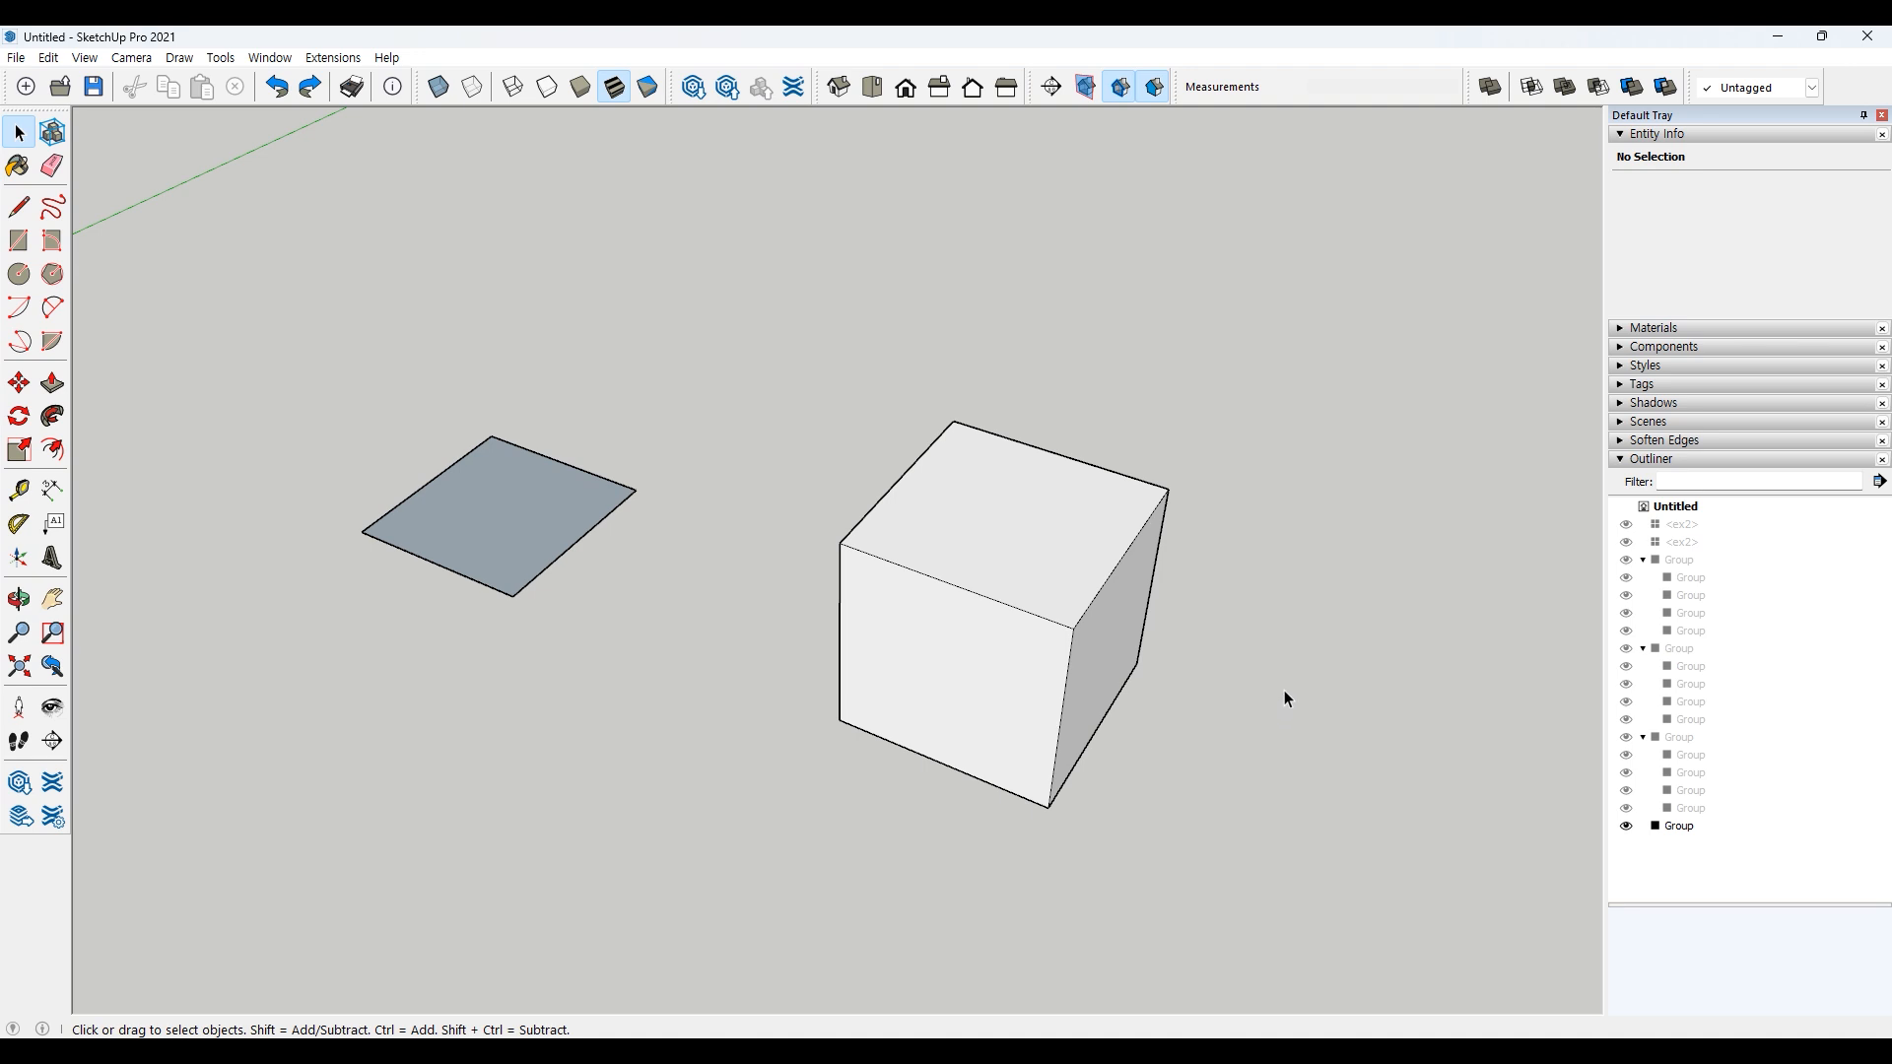
# Step: Copy the cube group about 251 away, behind the original cube
pyautogui.keyDown('shift'); pyautogui.moveTo(1279, 698); pyautogui.dragTo(1050, 692, button='middle'); pyautogui.keyUp('shift')
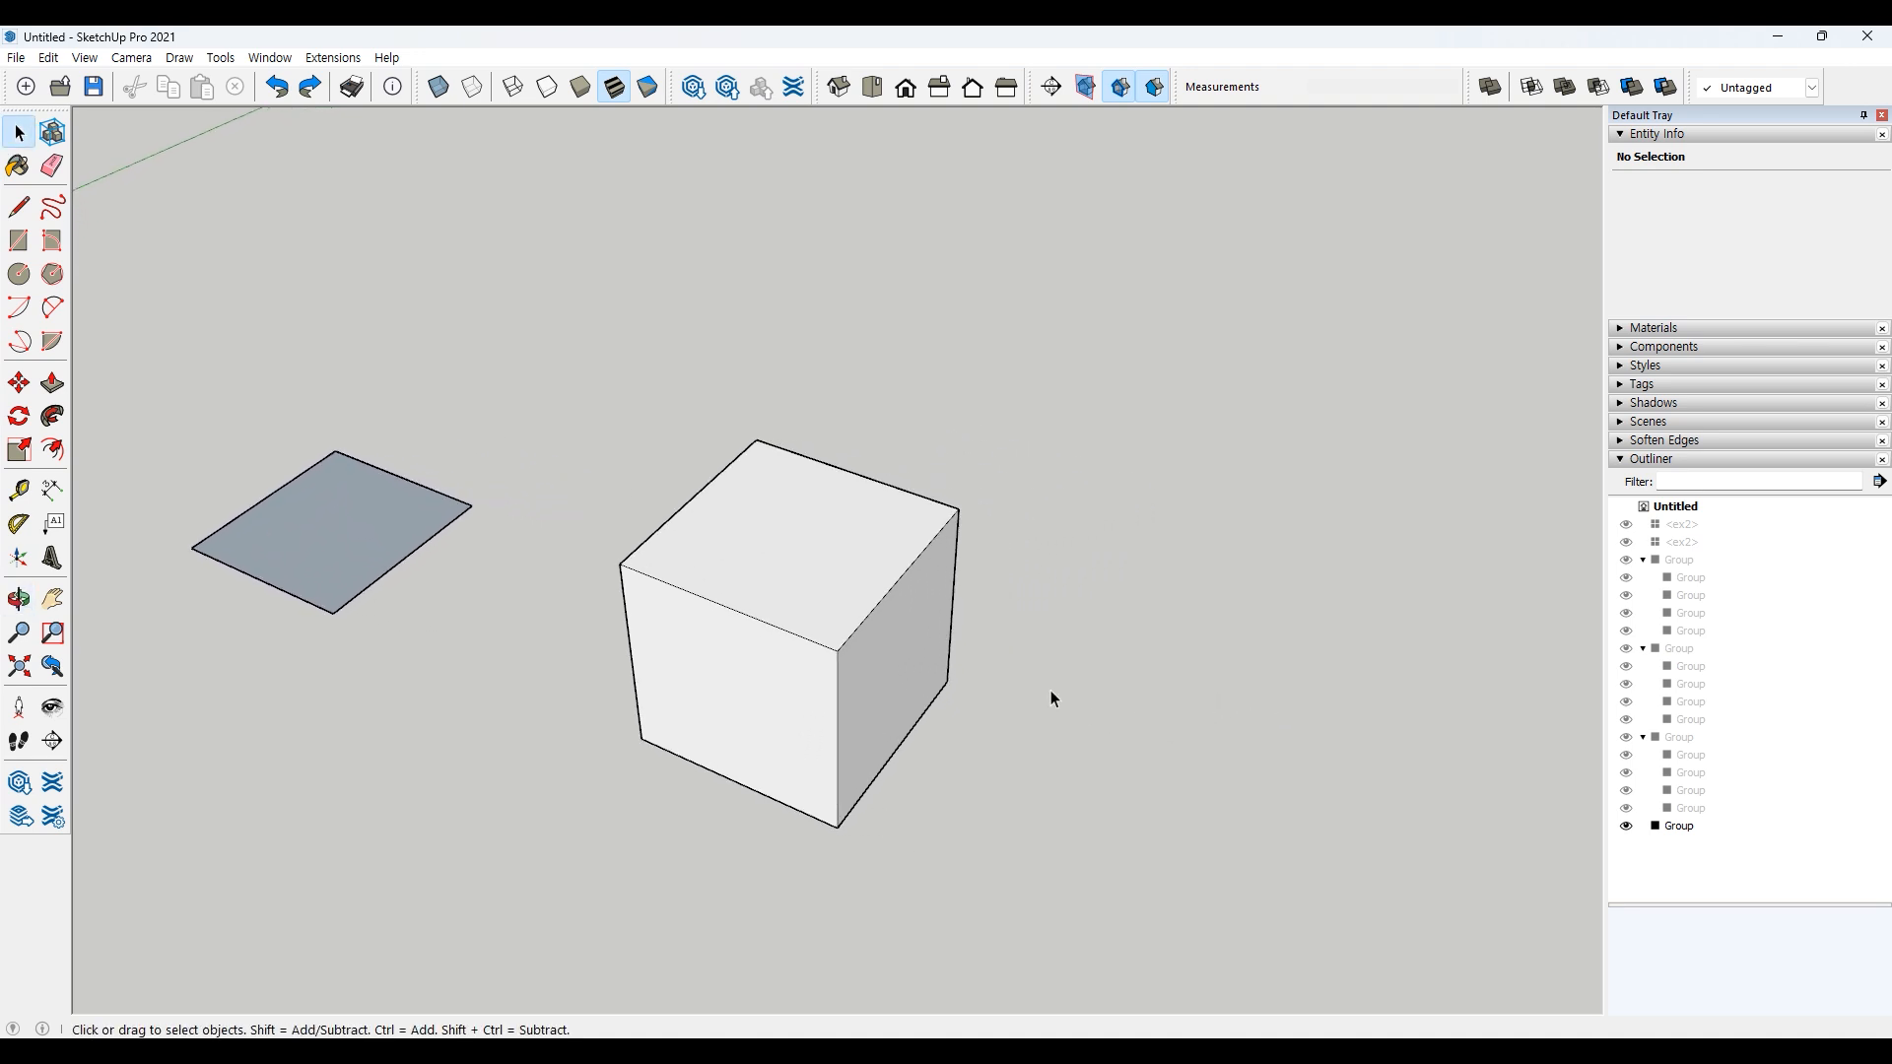
pyautogui.click(891, 695)
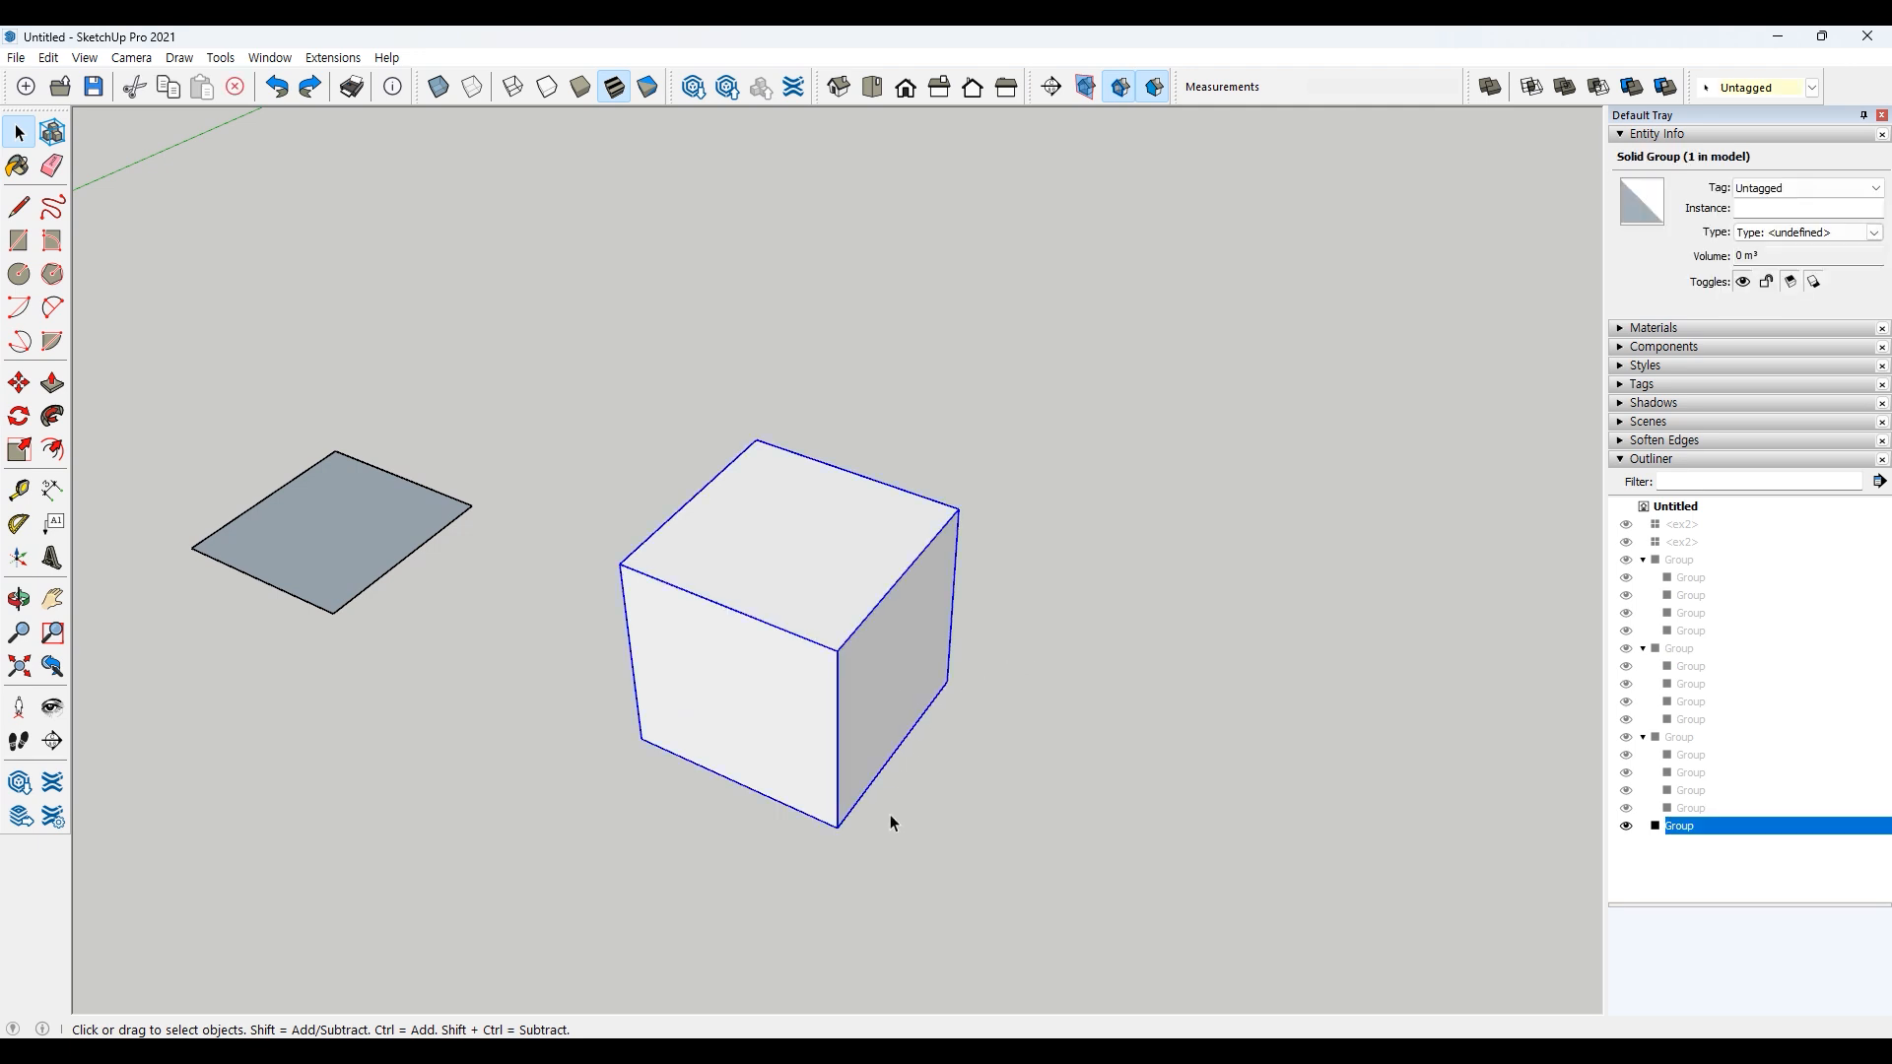
pyautogui.press('m')
pyautogui.press('ctrl')
pyautogui.click(893, 833)
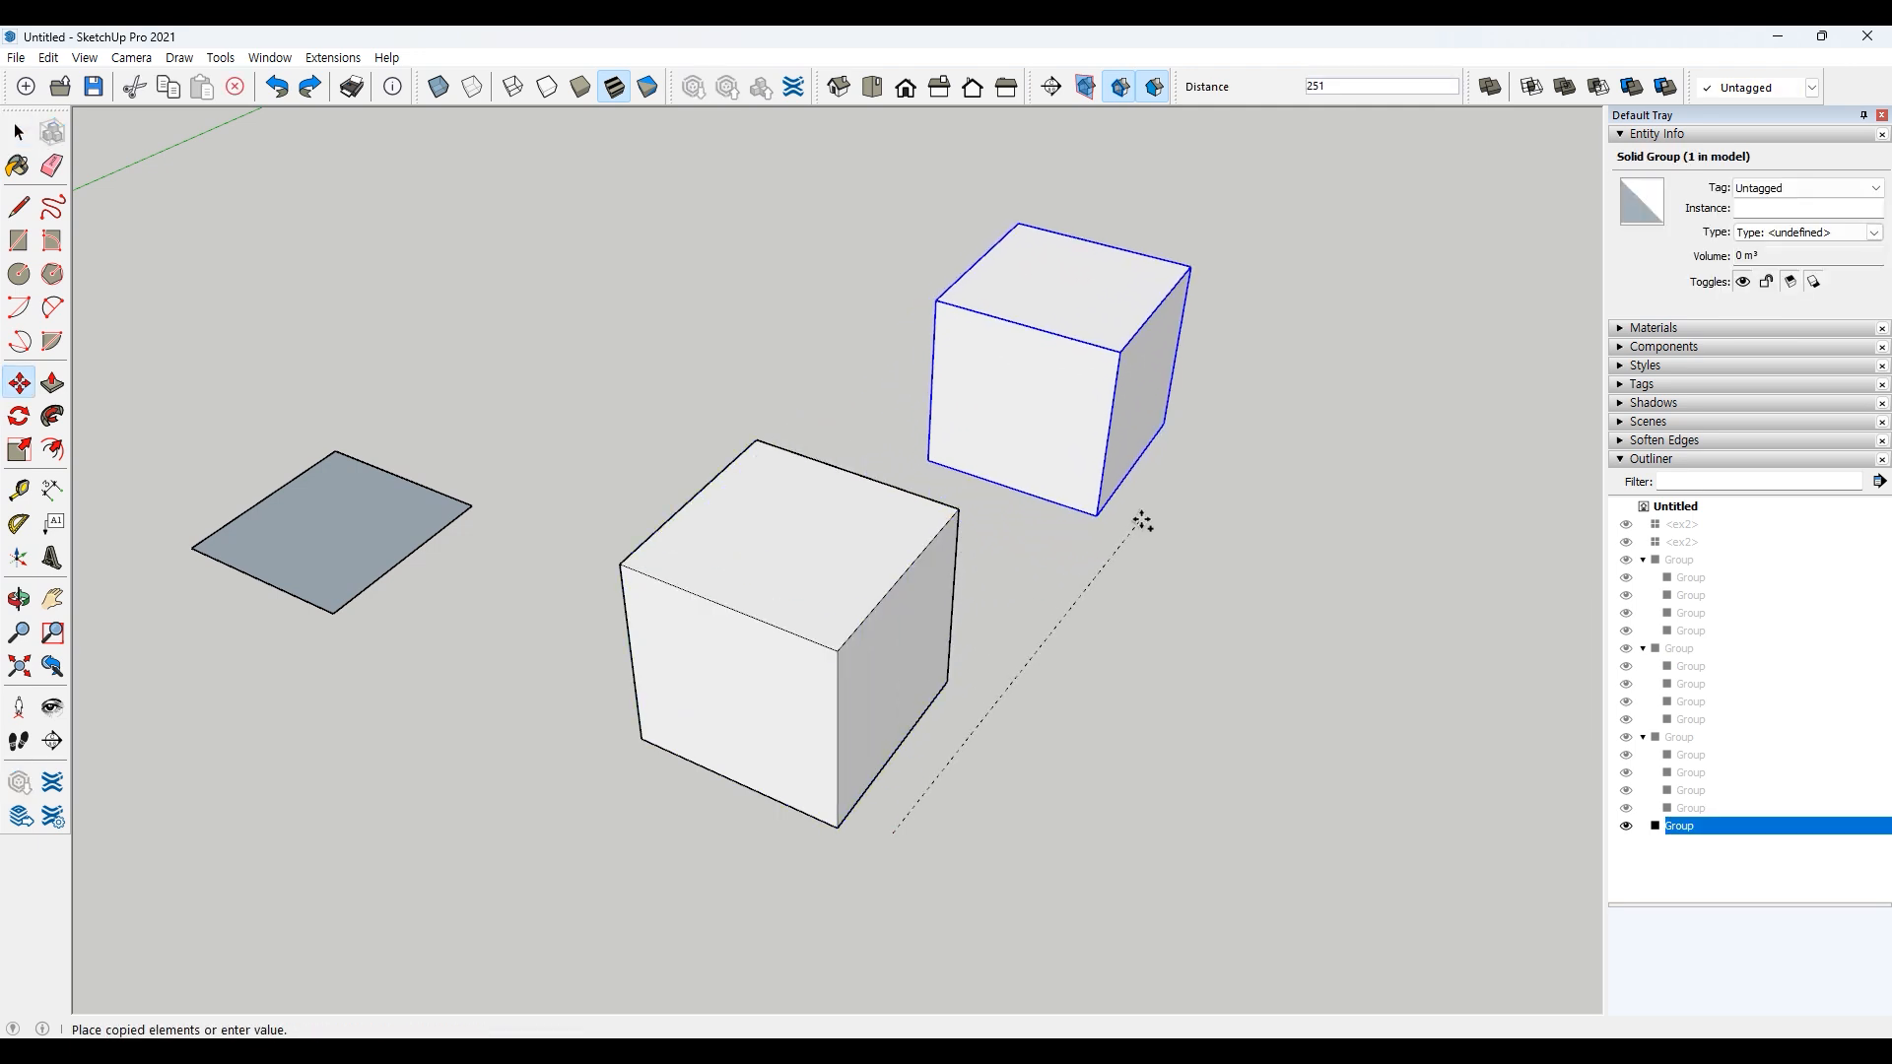
pyautogui.click(1138, 525)
pyautogui.moveTo(1119, 582); pyautogui.dragTo(990, 678, button='middle')
pyautogui.click(990, 678)
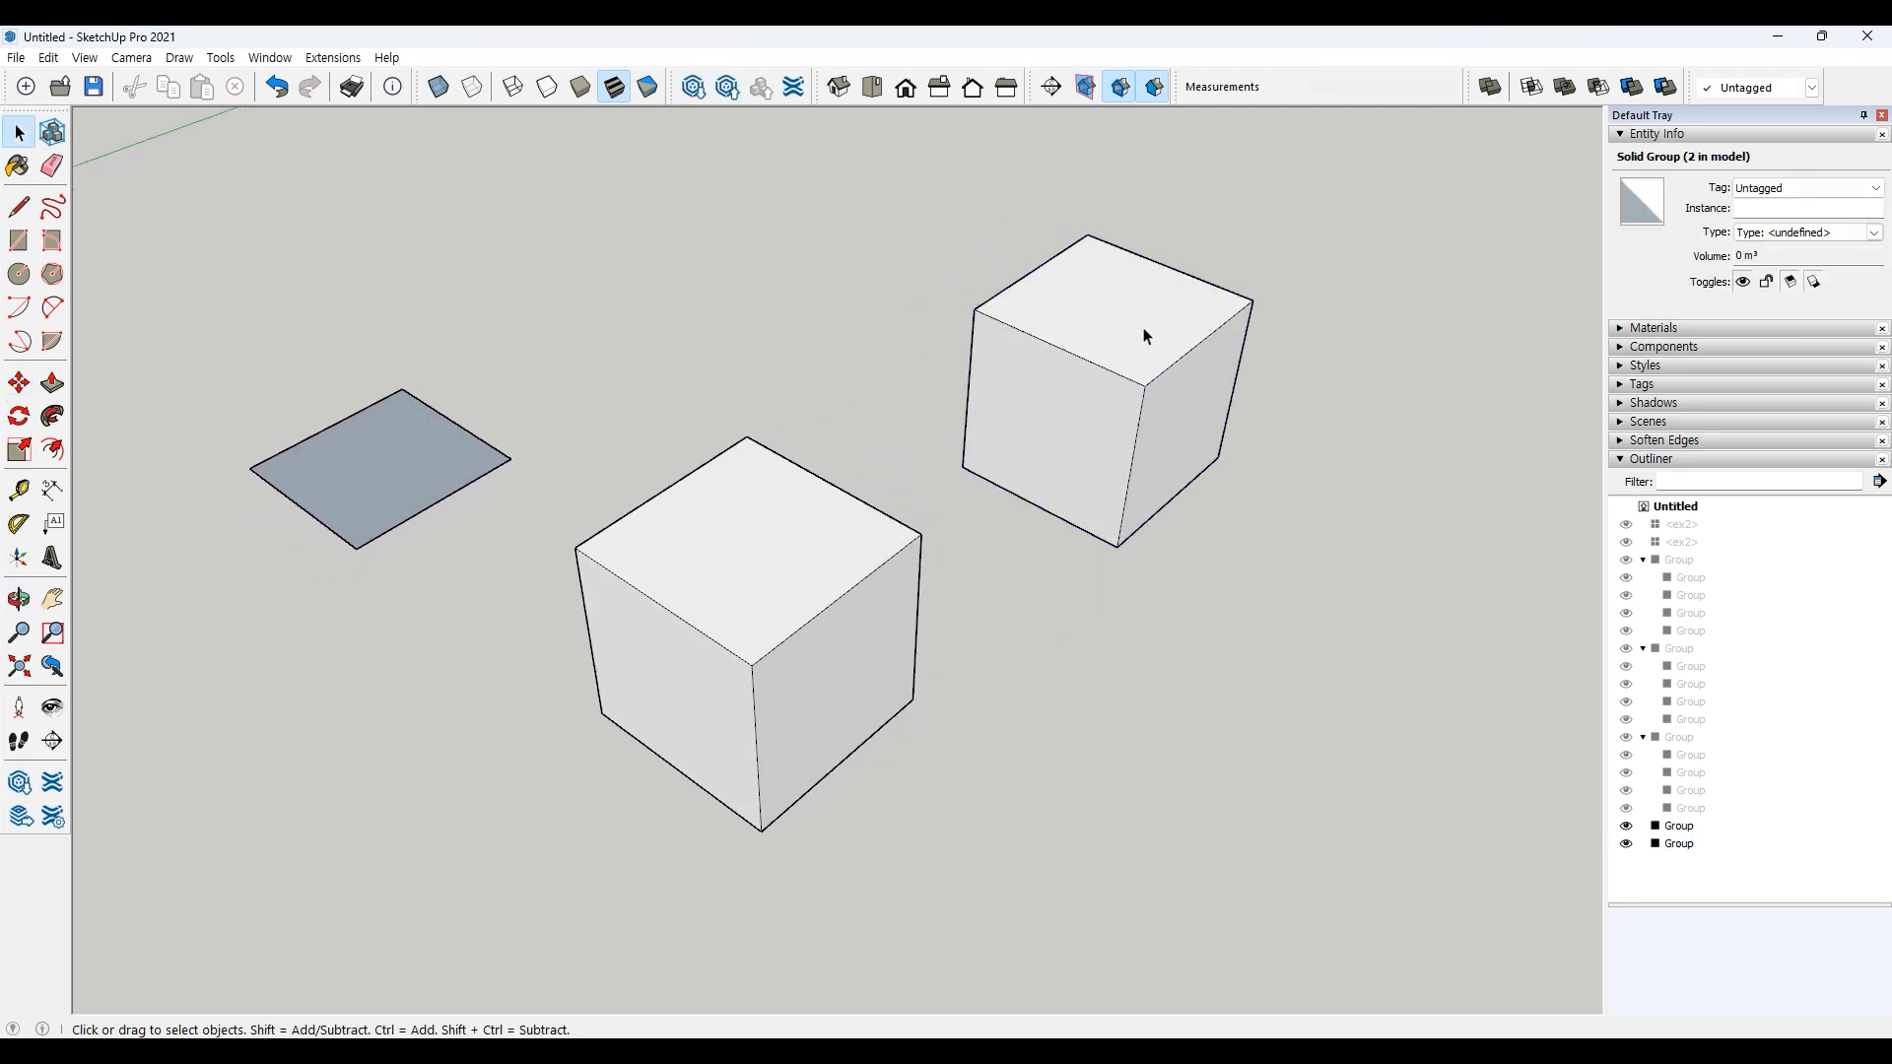
# Step: Explode the copied cube group at the back into loose faces and edges
pyautogui.click(1085, 350)
pyautogui.rightClick(1096, 312)
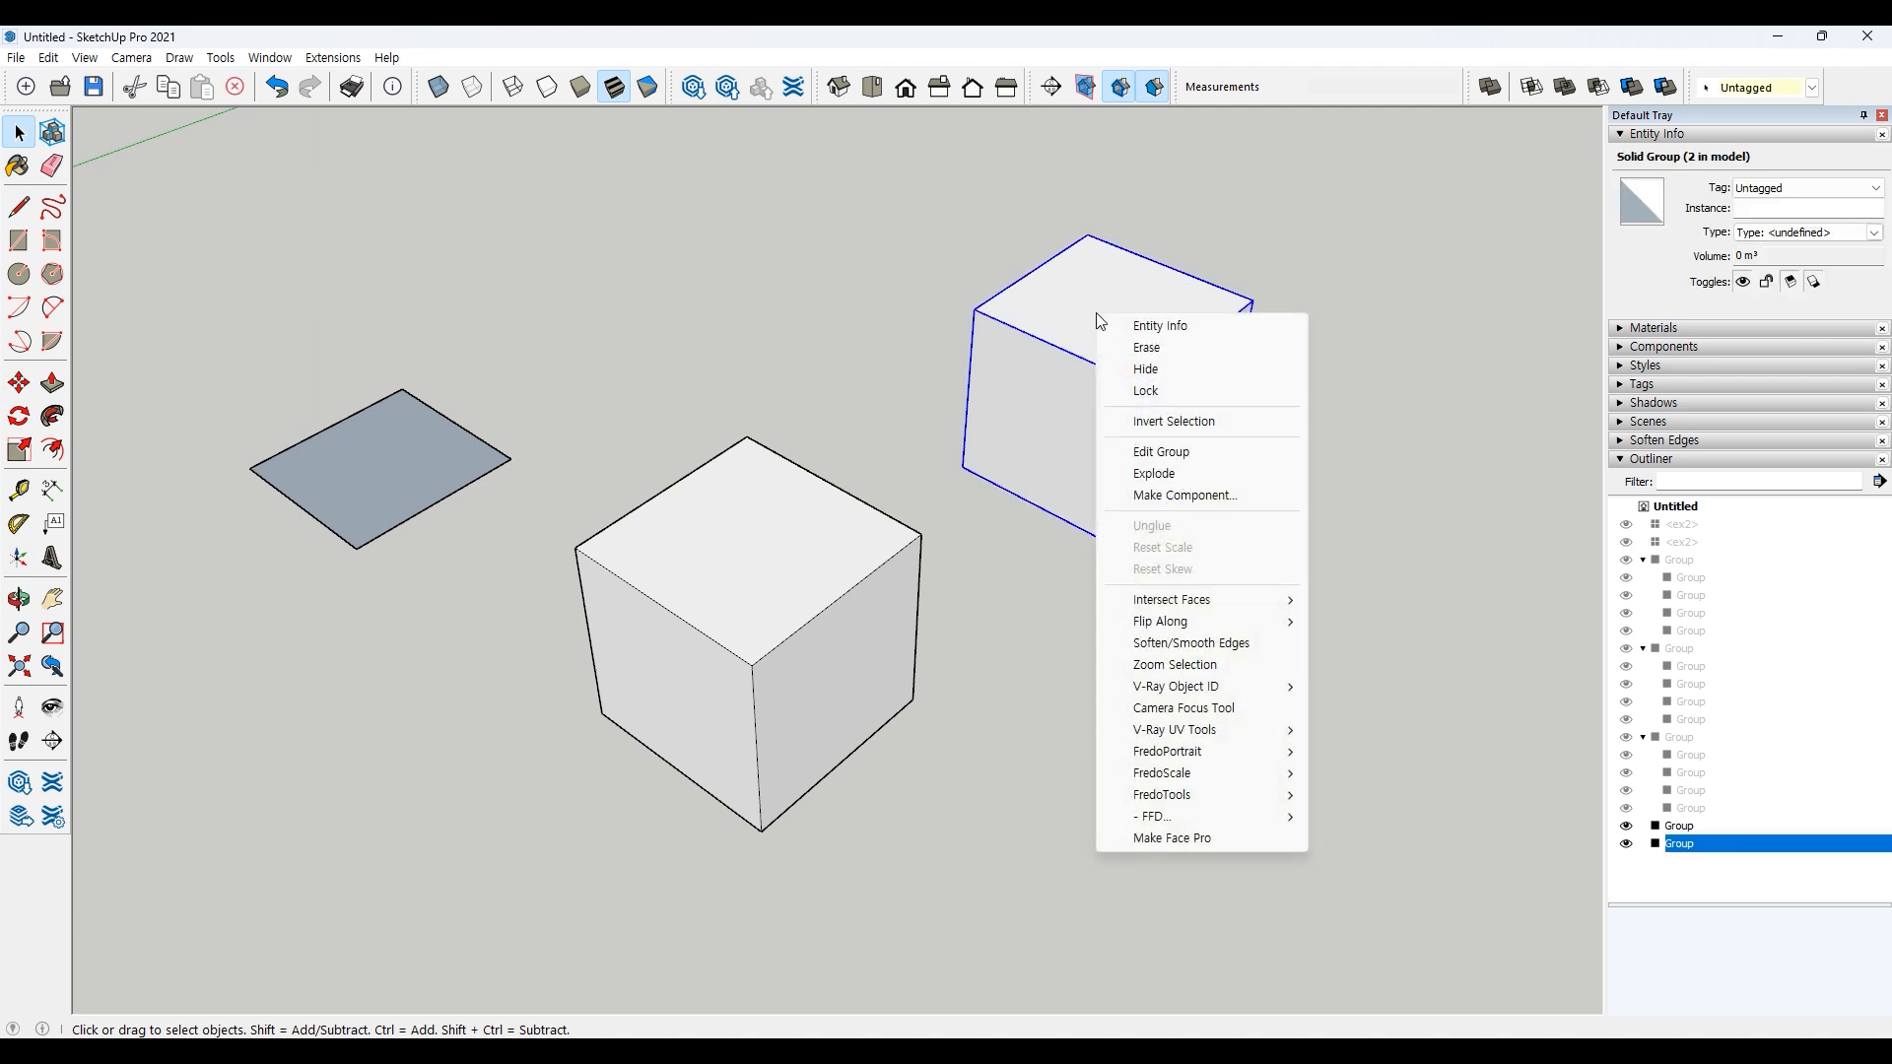
pyautogui.click(1151, 474)
pyautogui.click(1085, 629)
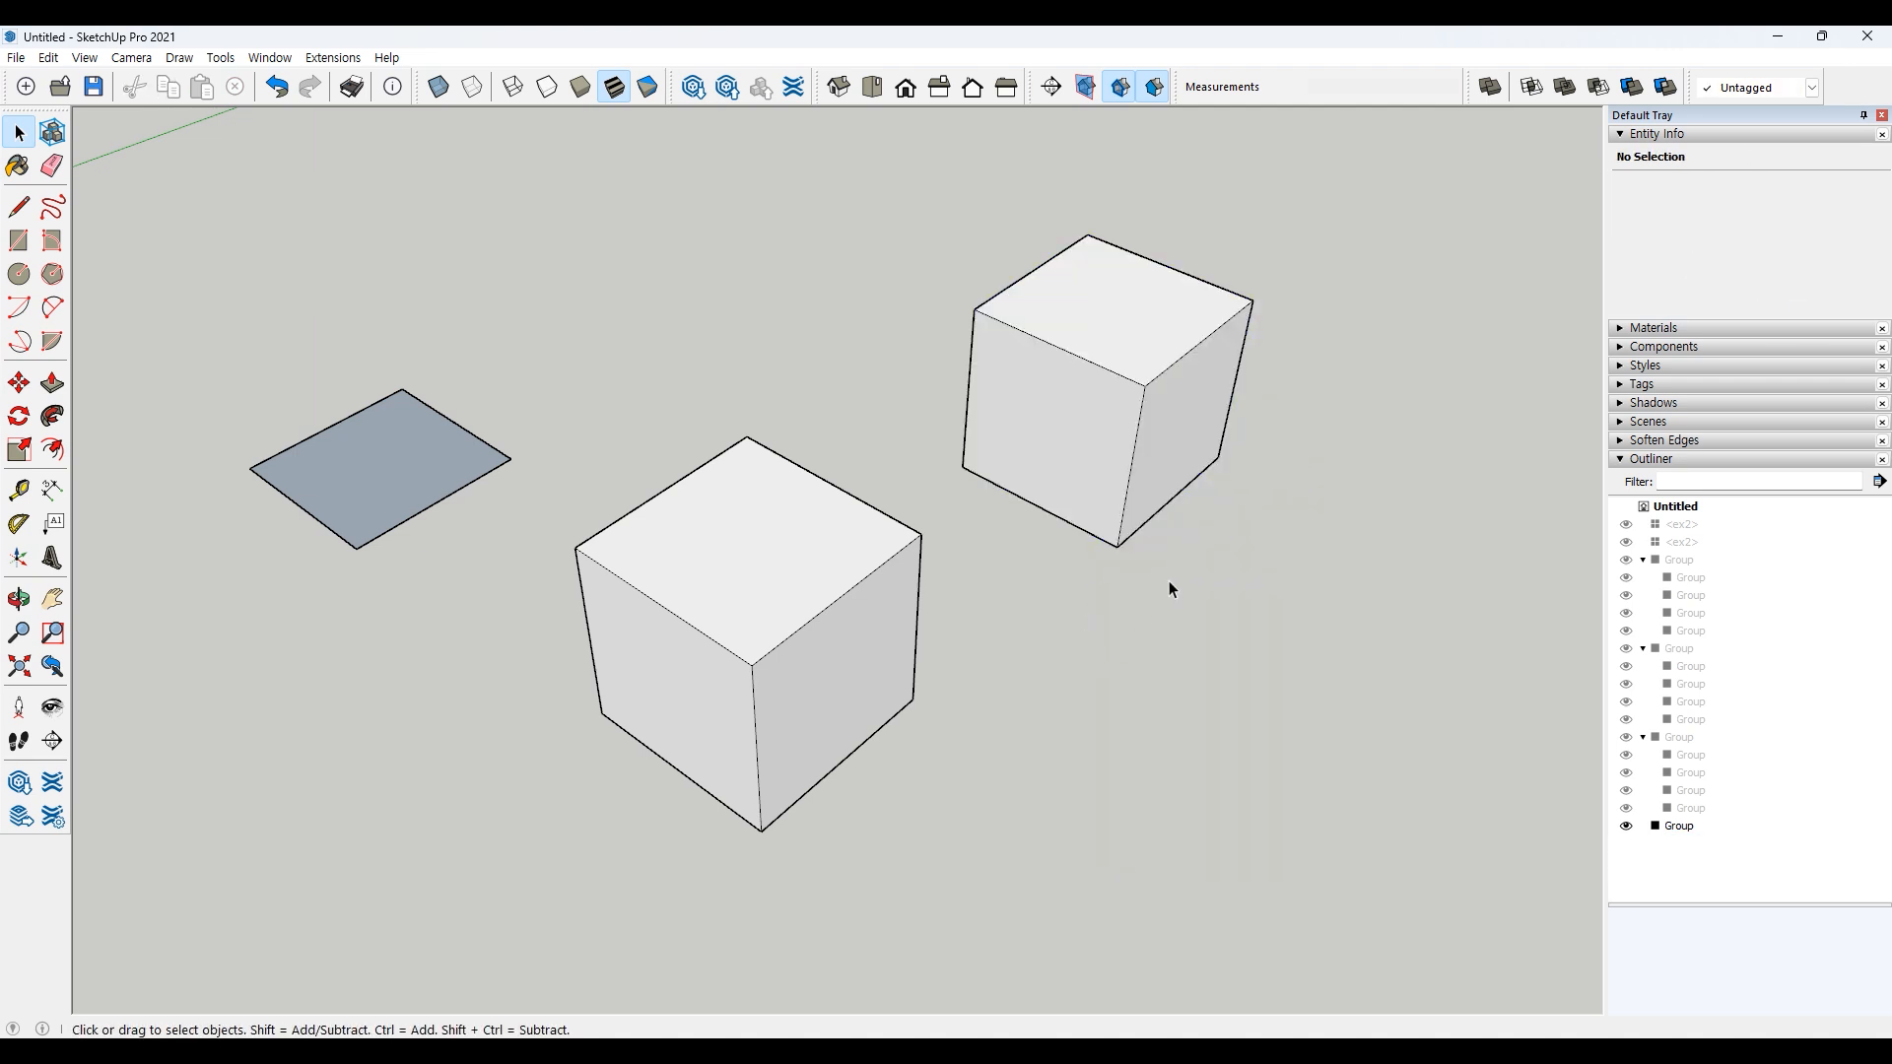
# Step: Copy the exploded cube's entire geometry 100 along the red axis, corner to corner, so it adjoins the source cube
pyautogui.moveTo(1168, 581); pyautogui.dragTo(1161, 619, button='middle')
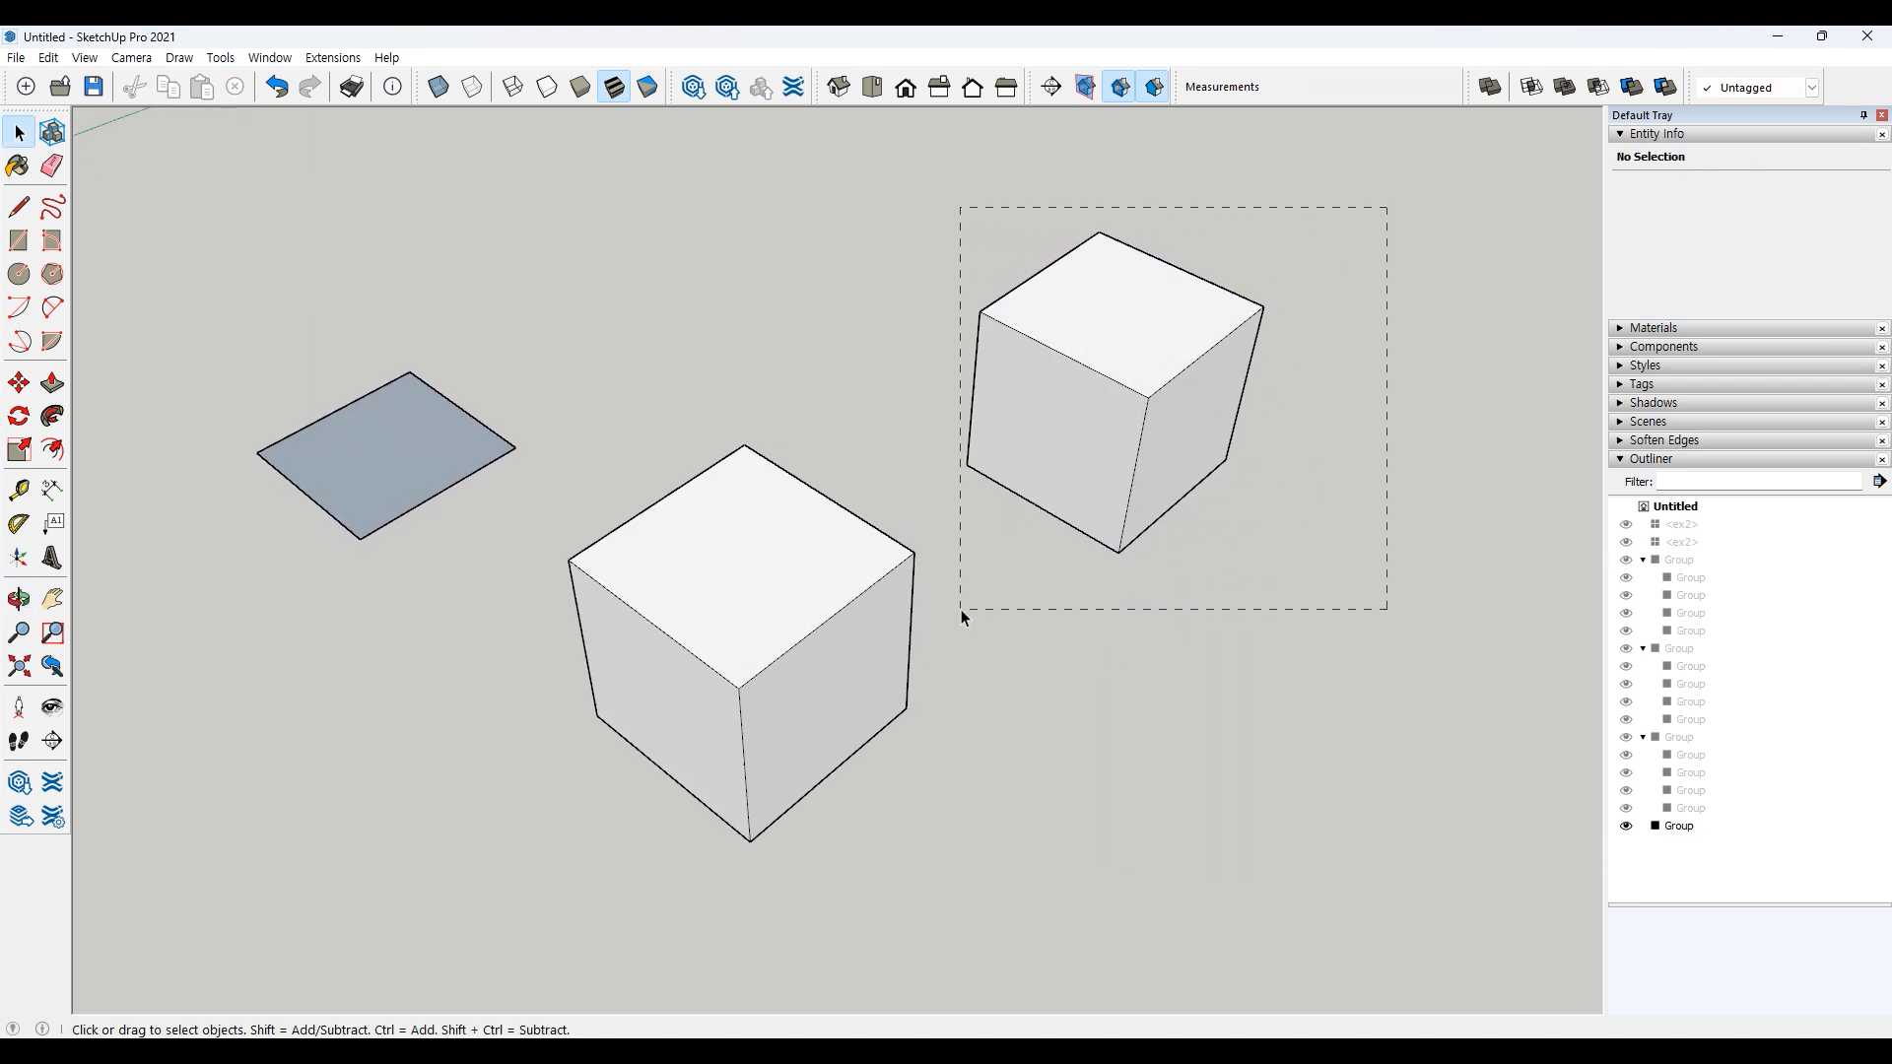
pyautogui.moveTo(961, 609); pyautogui.dragTo(961, 611)
pyautogui.click(18, 382)
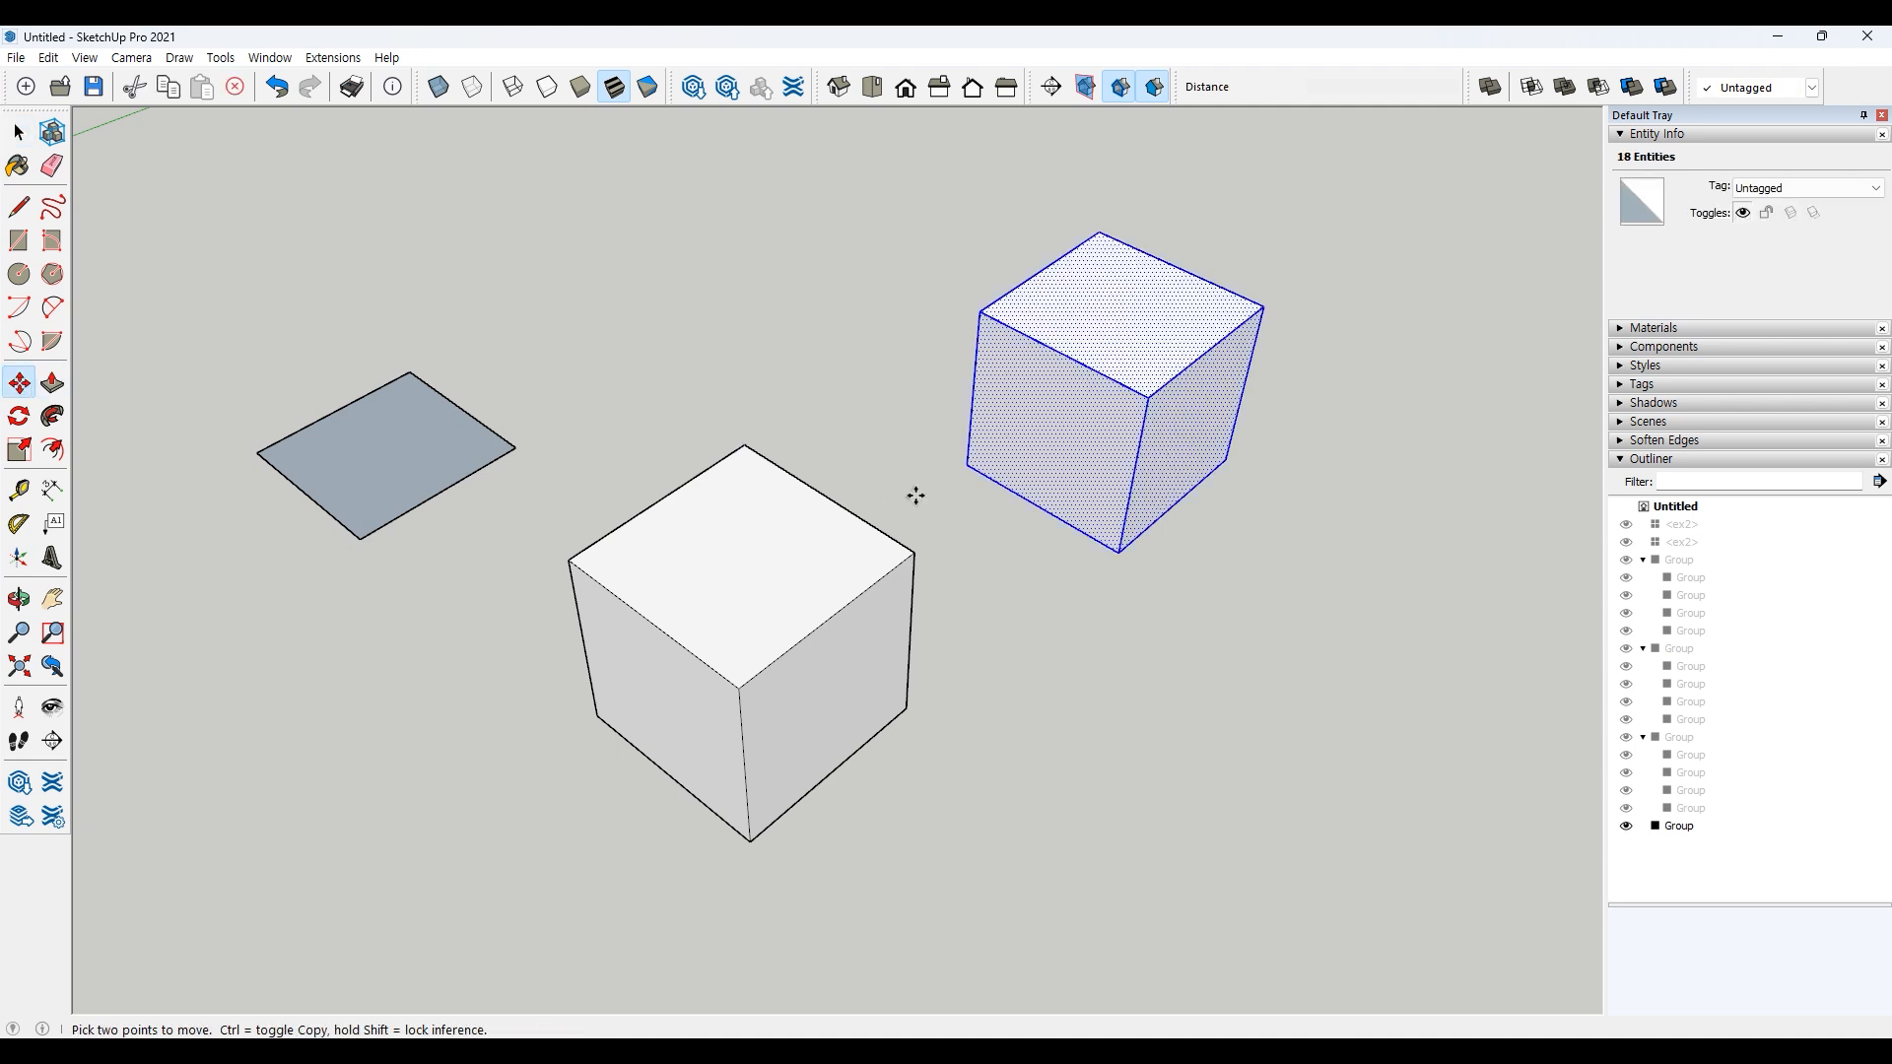
pyautogui.click(967, 465)
pyautogui.press('ctrl')
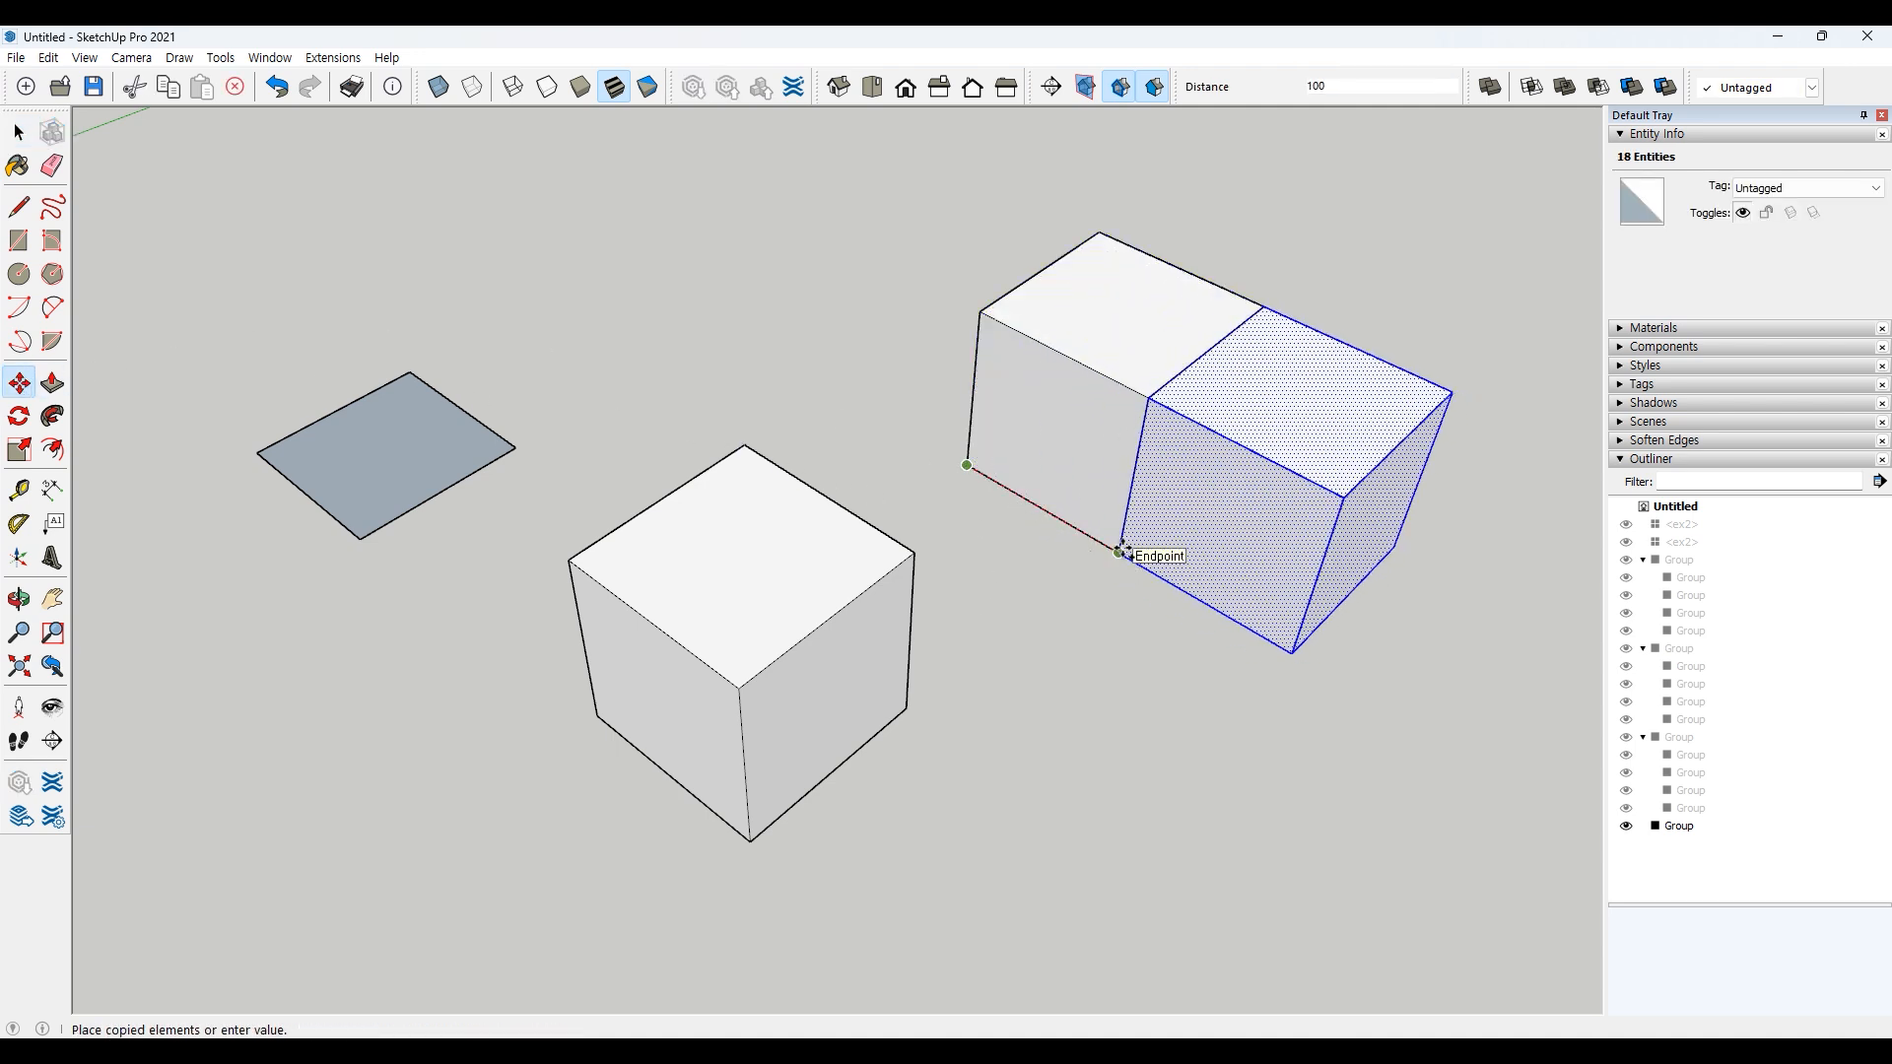
pyautogui.click(1120, 552)
pyautogui.press('space')
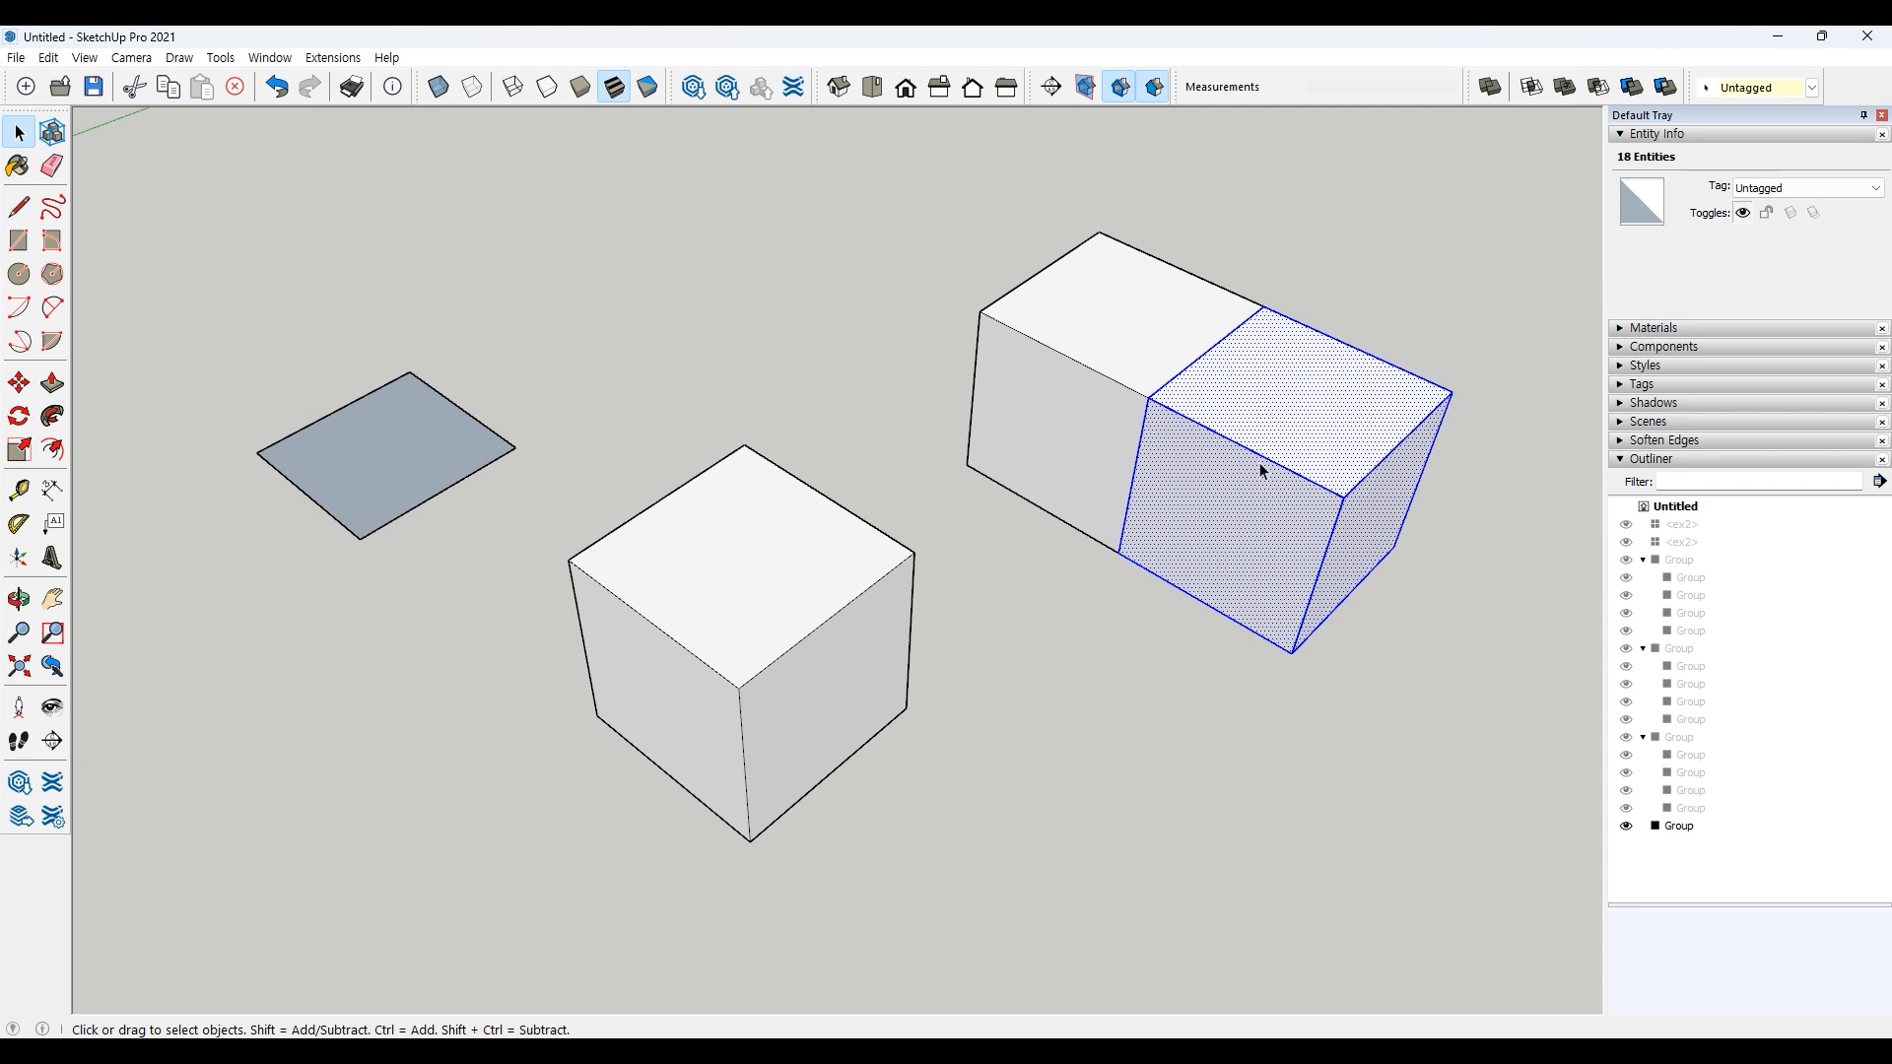
pyautogui.click(1110, 675)
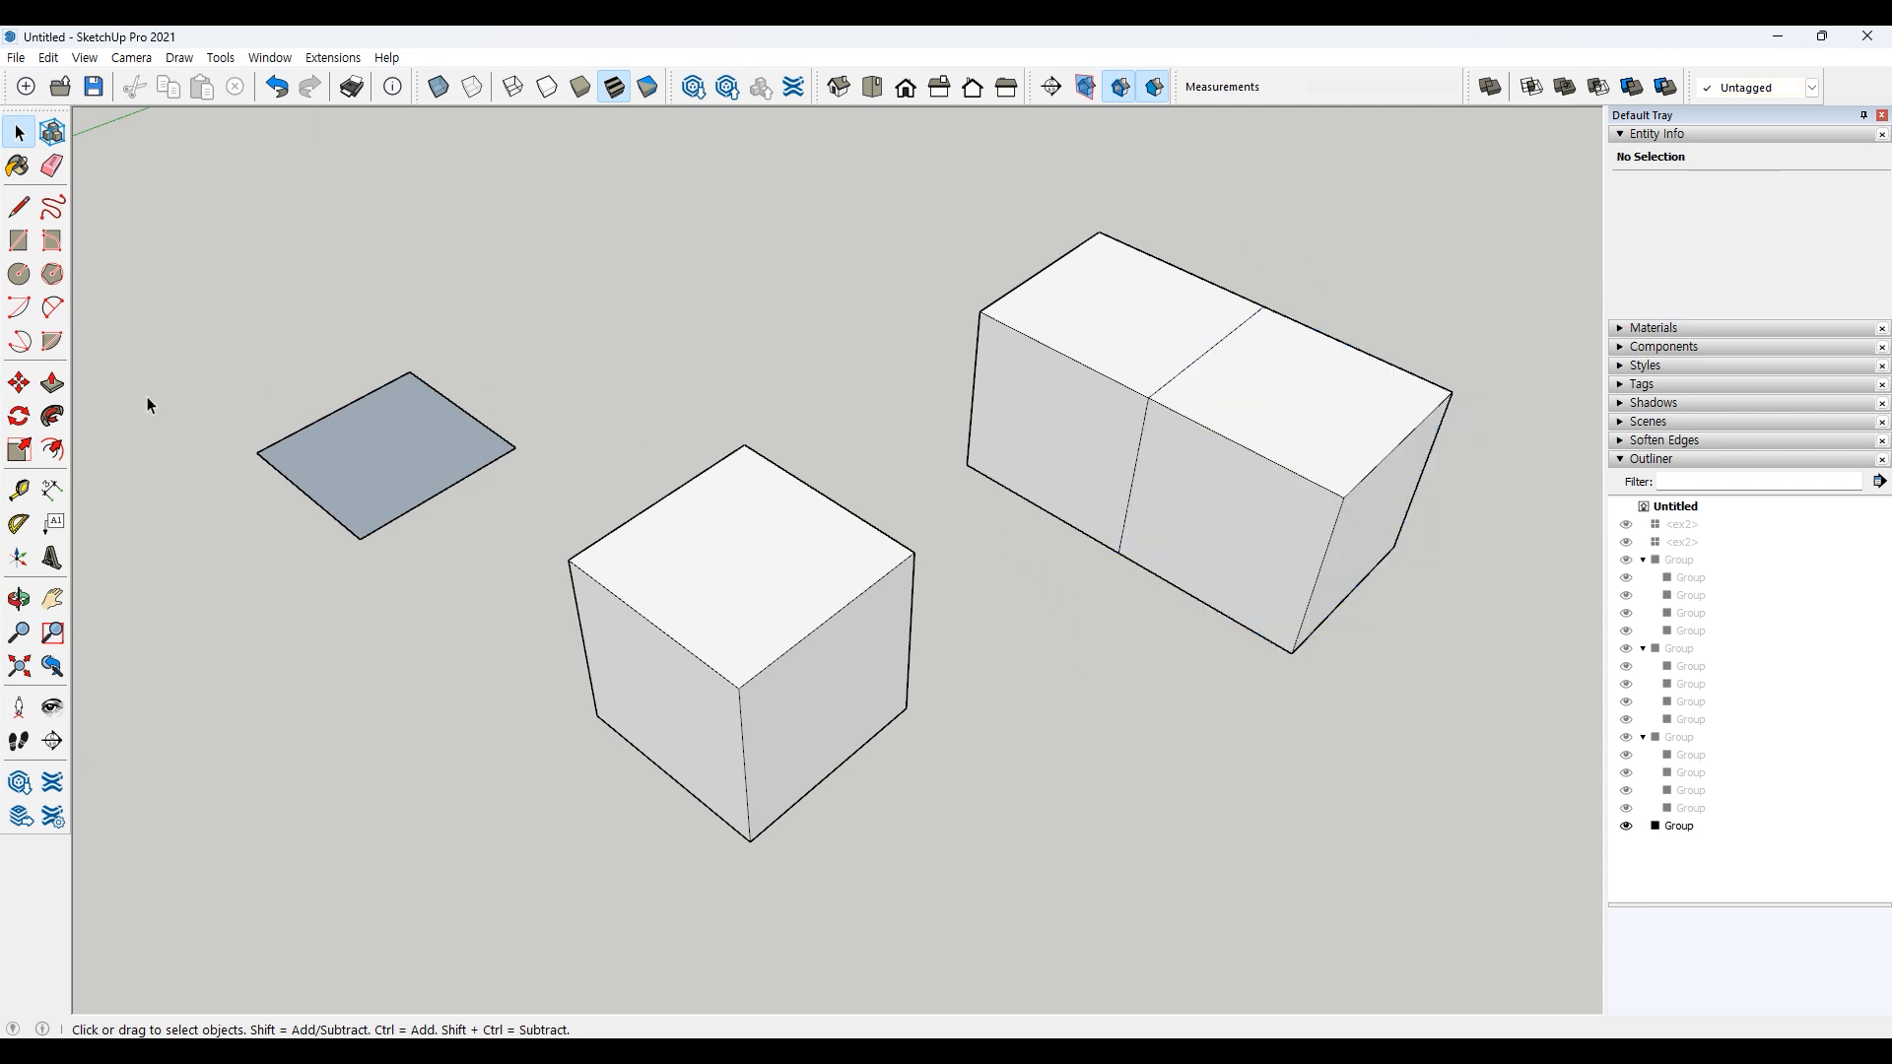
# Step: Select all connected geometry of the two joined ungrouped cubes to check whether they merged
pyautogui.click(1343, 434)
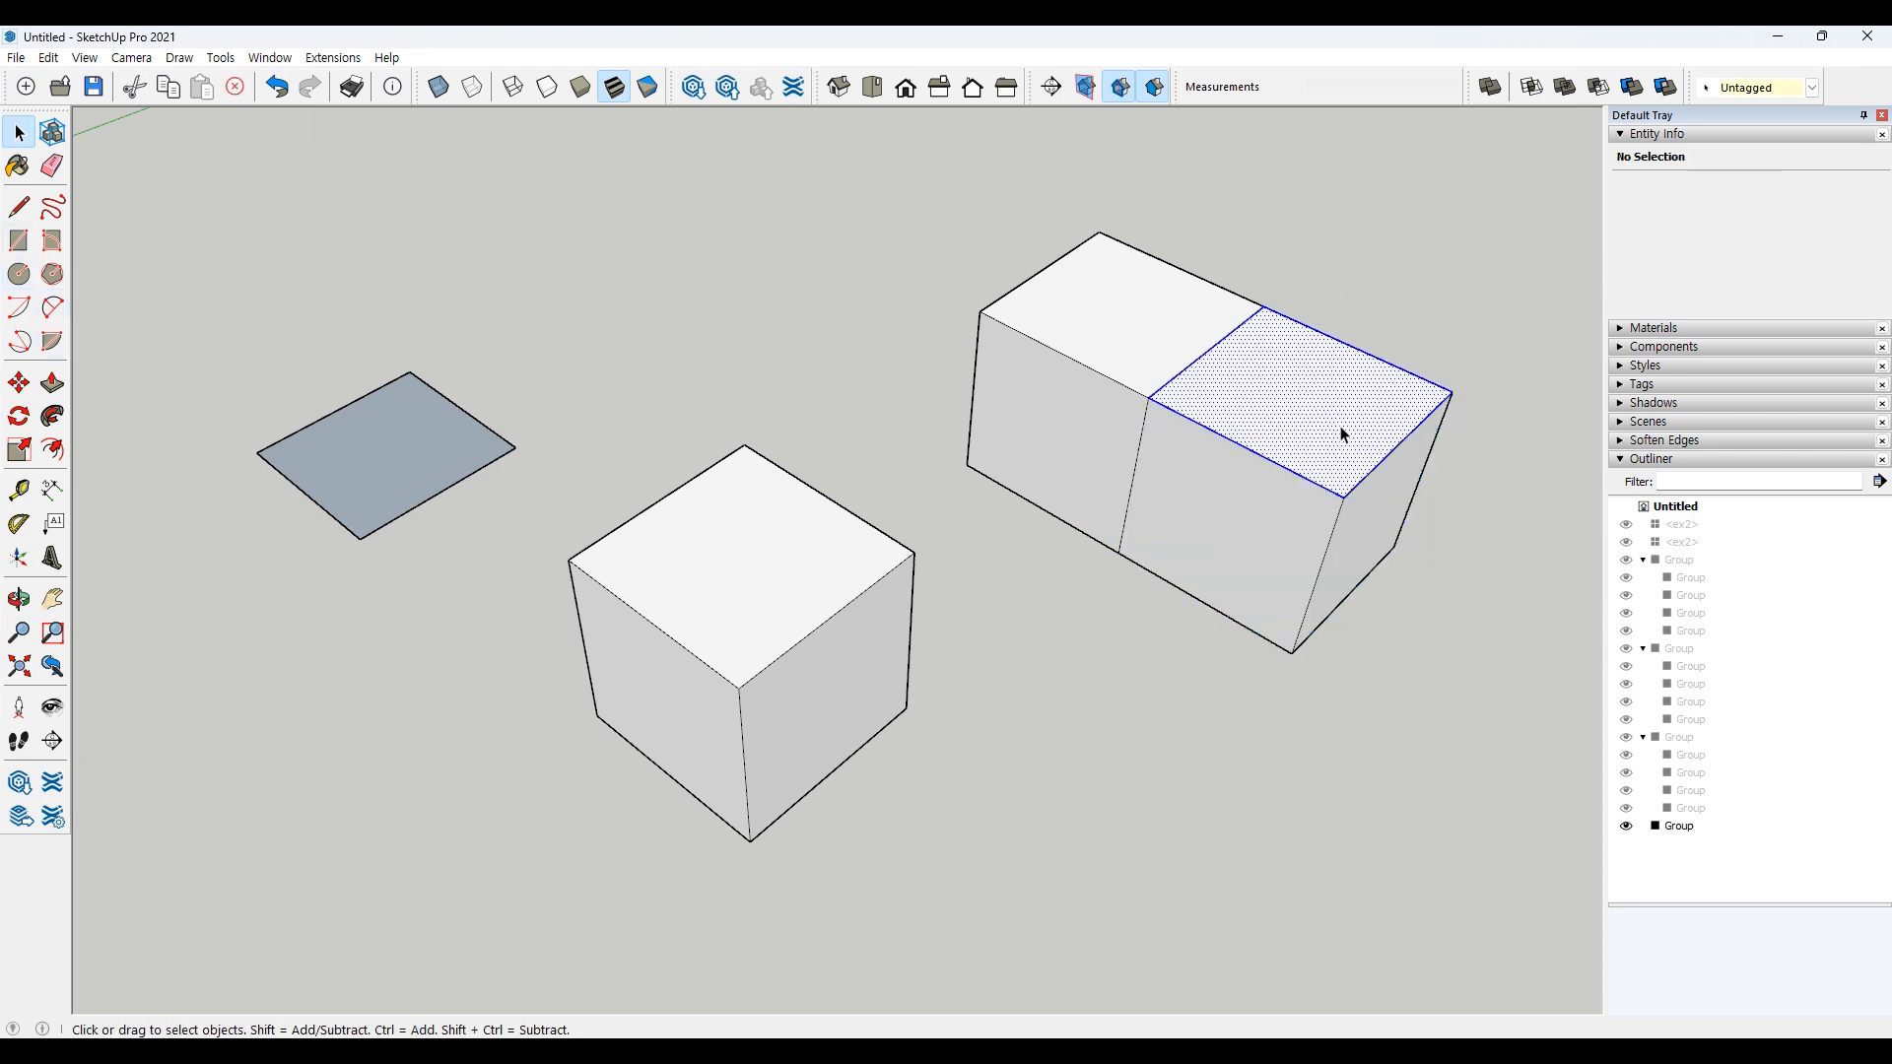
pyautogui.tripleClick(1343, 434)
pyautogui.click(1099, 663)
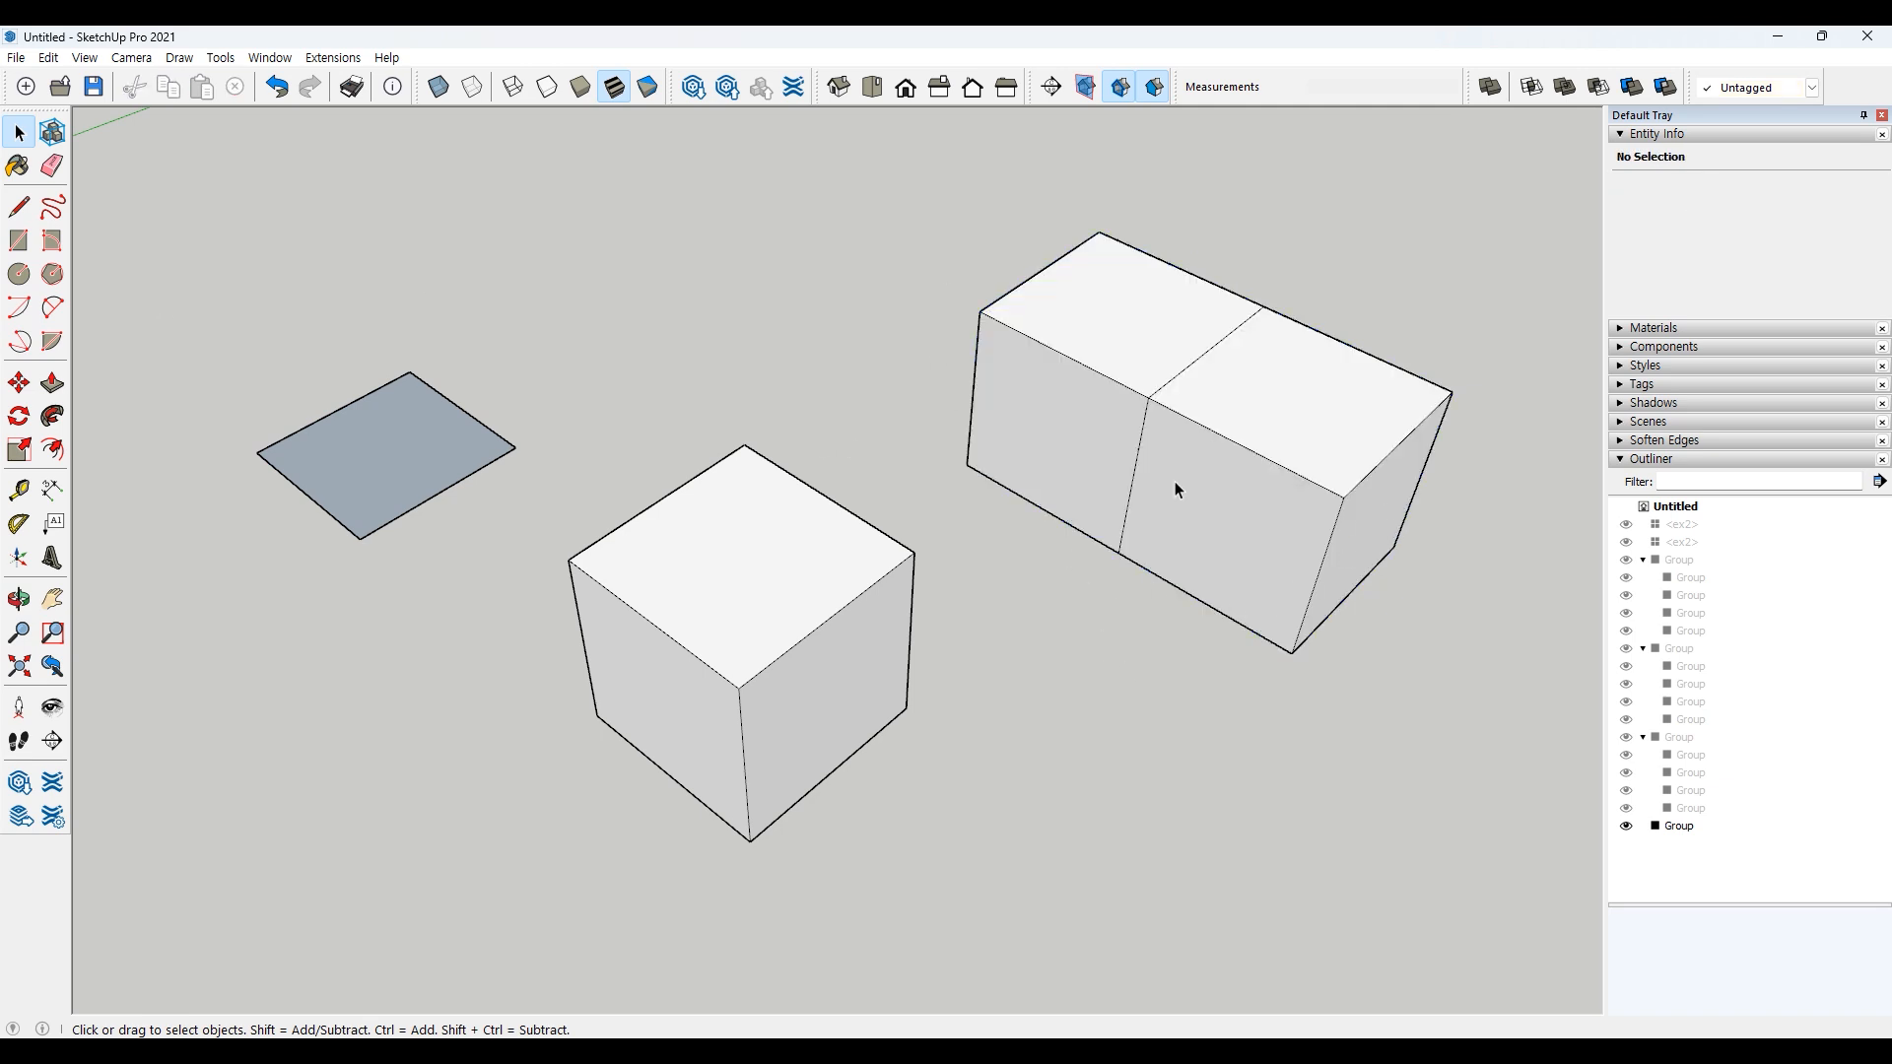
# Step: Try to move the outer end face of the joined ungrouped cubes by about 63
pyautogui.click(1378, 529)
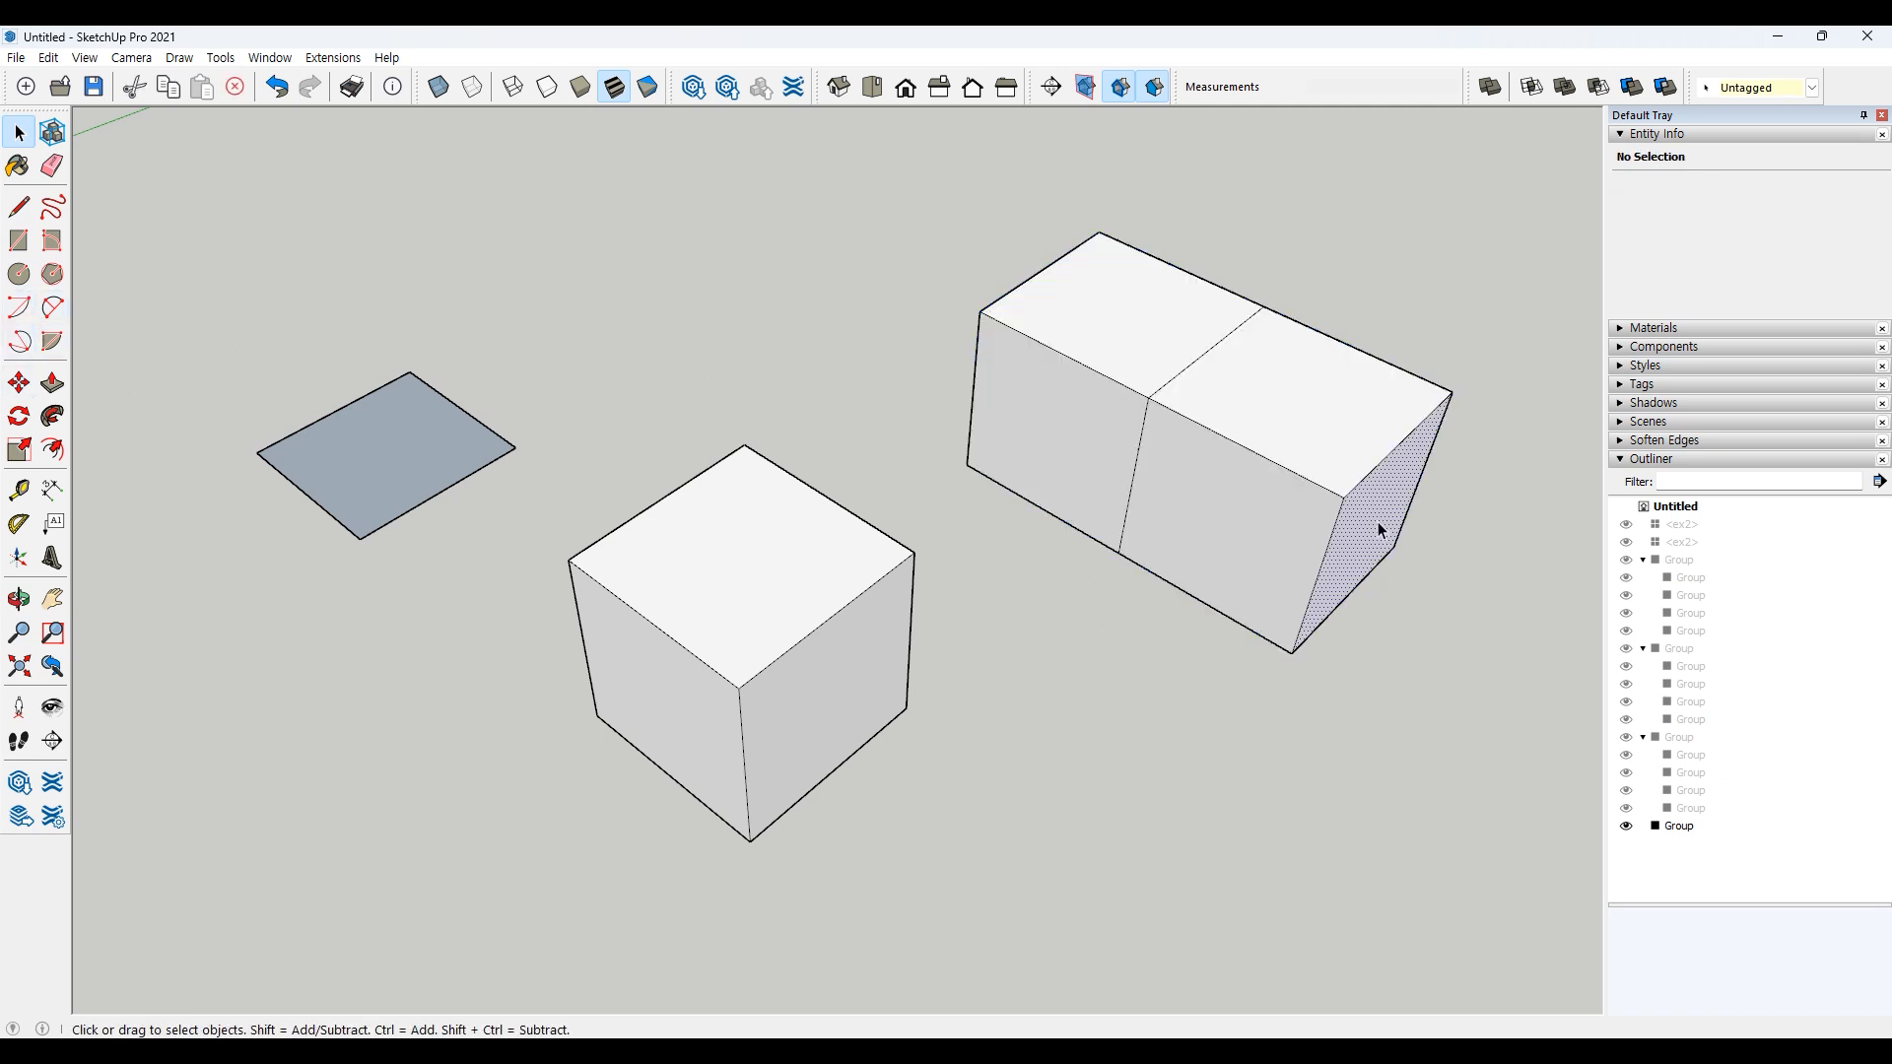
pyautogui.click(18, 382)
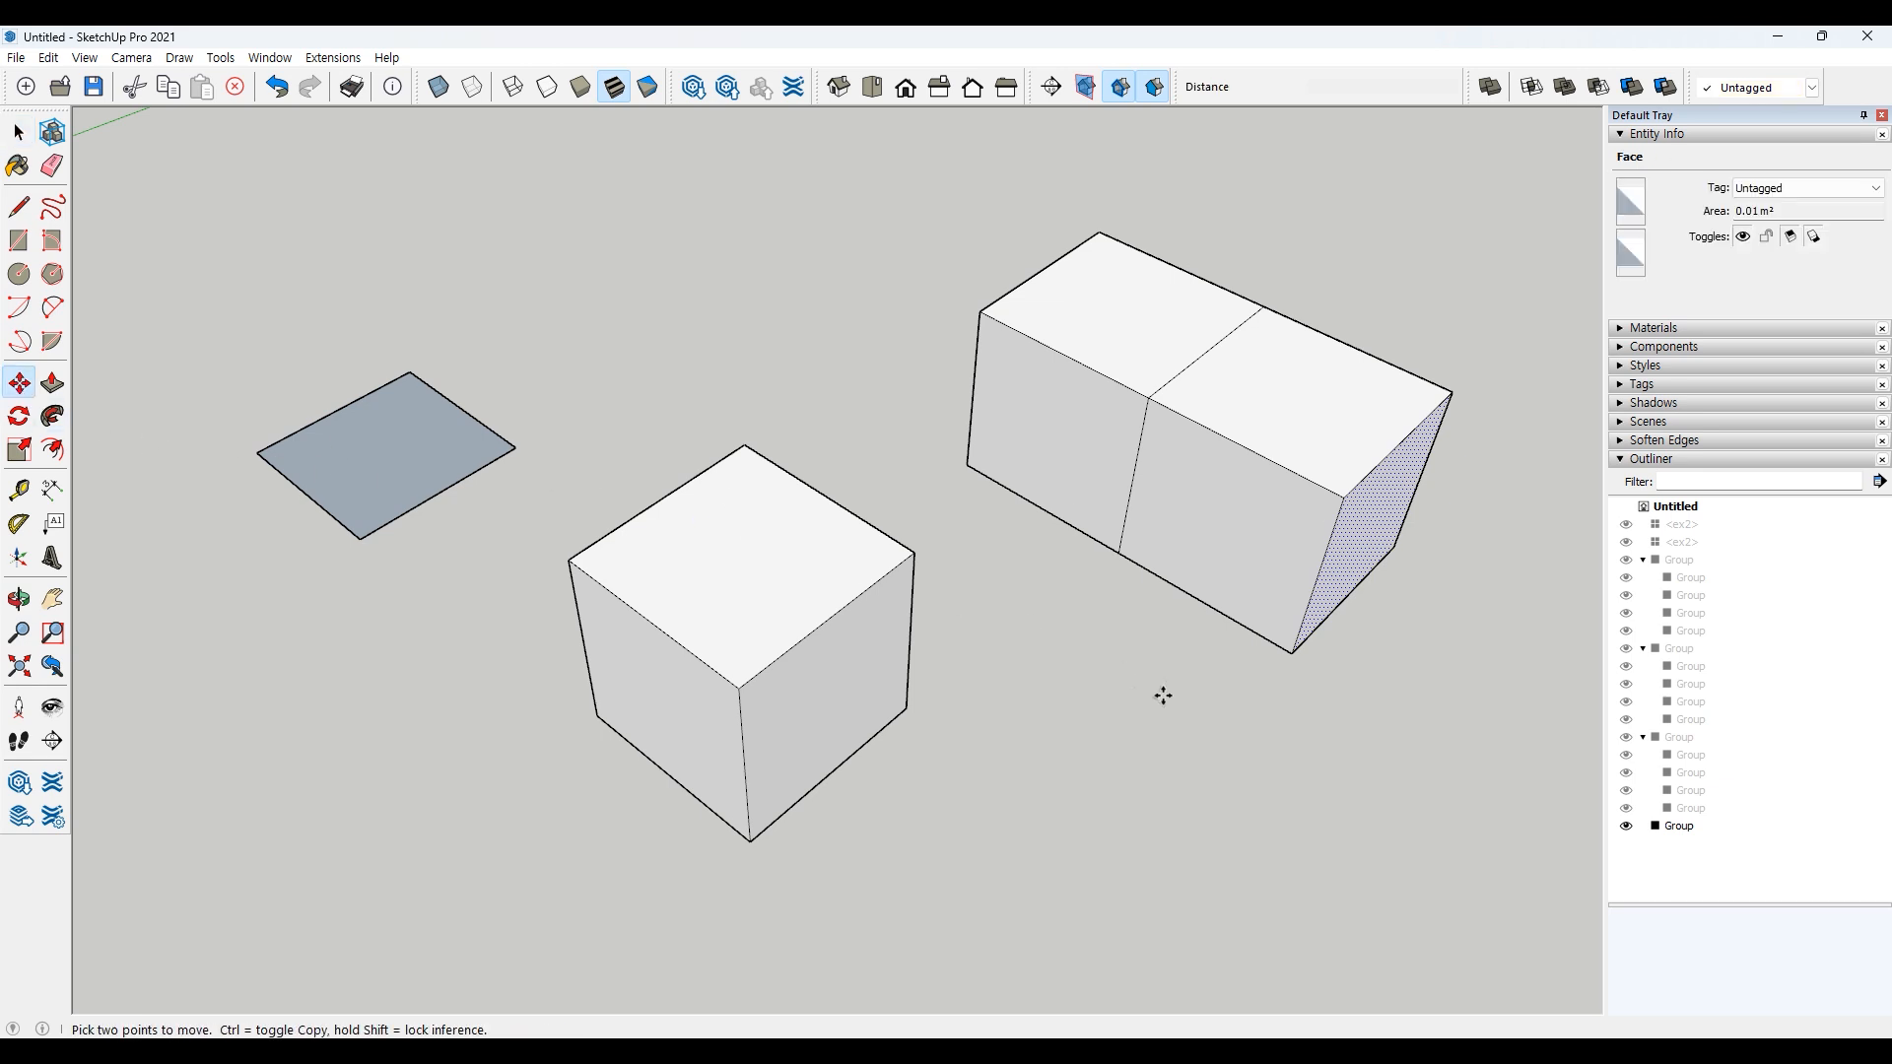
pyautogui.click(1293, 651)
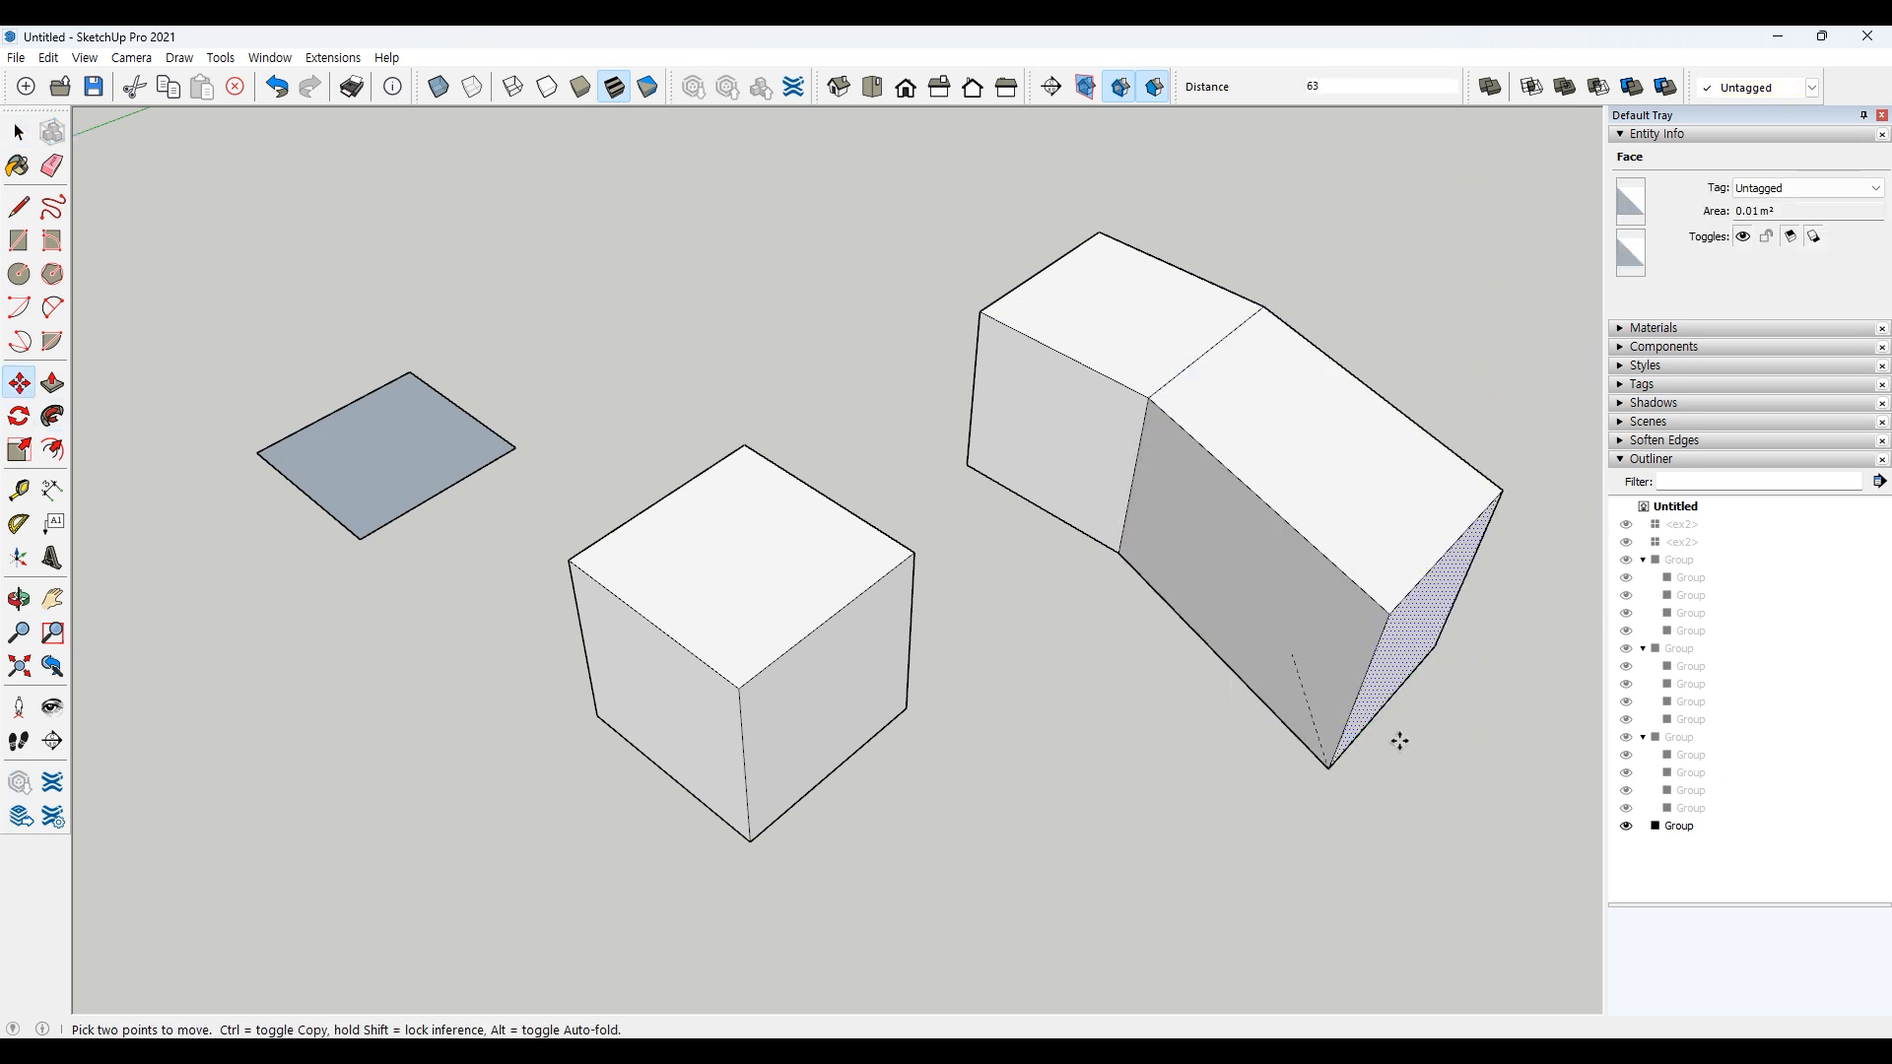
pyautogui.press('space')
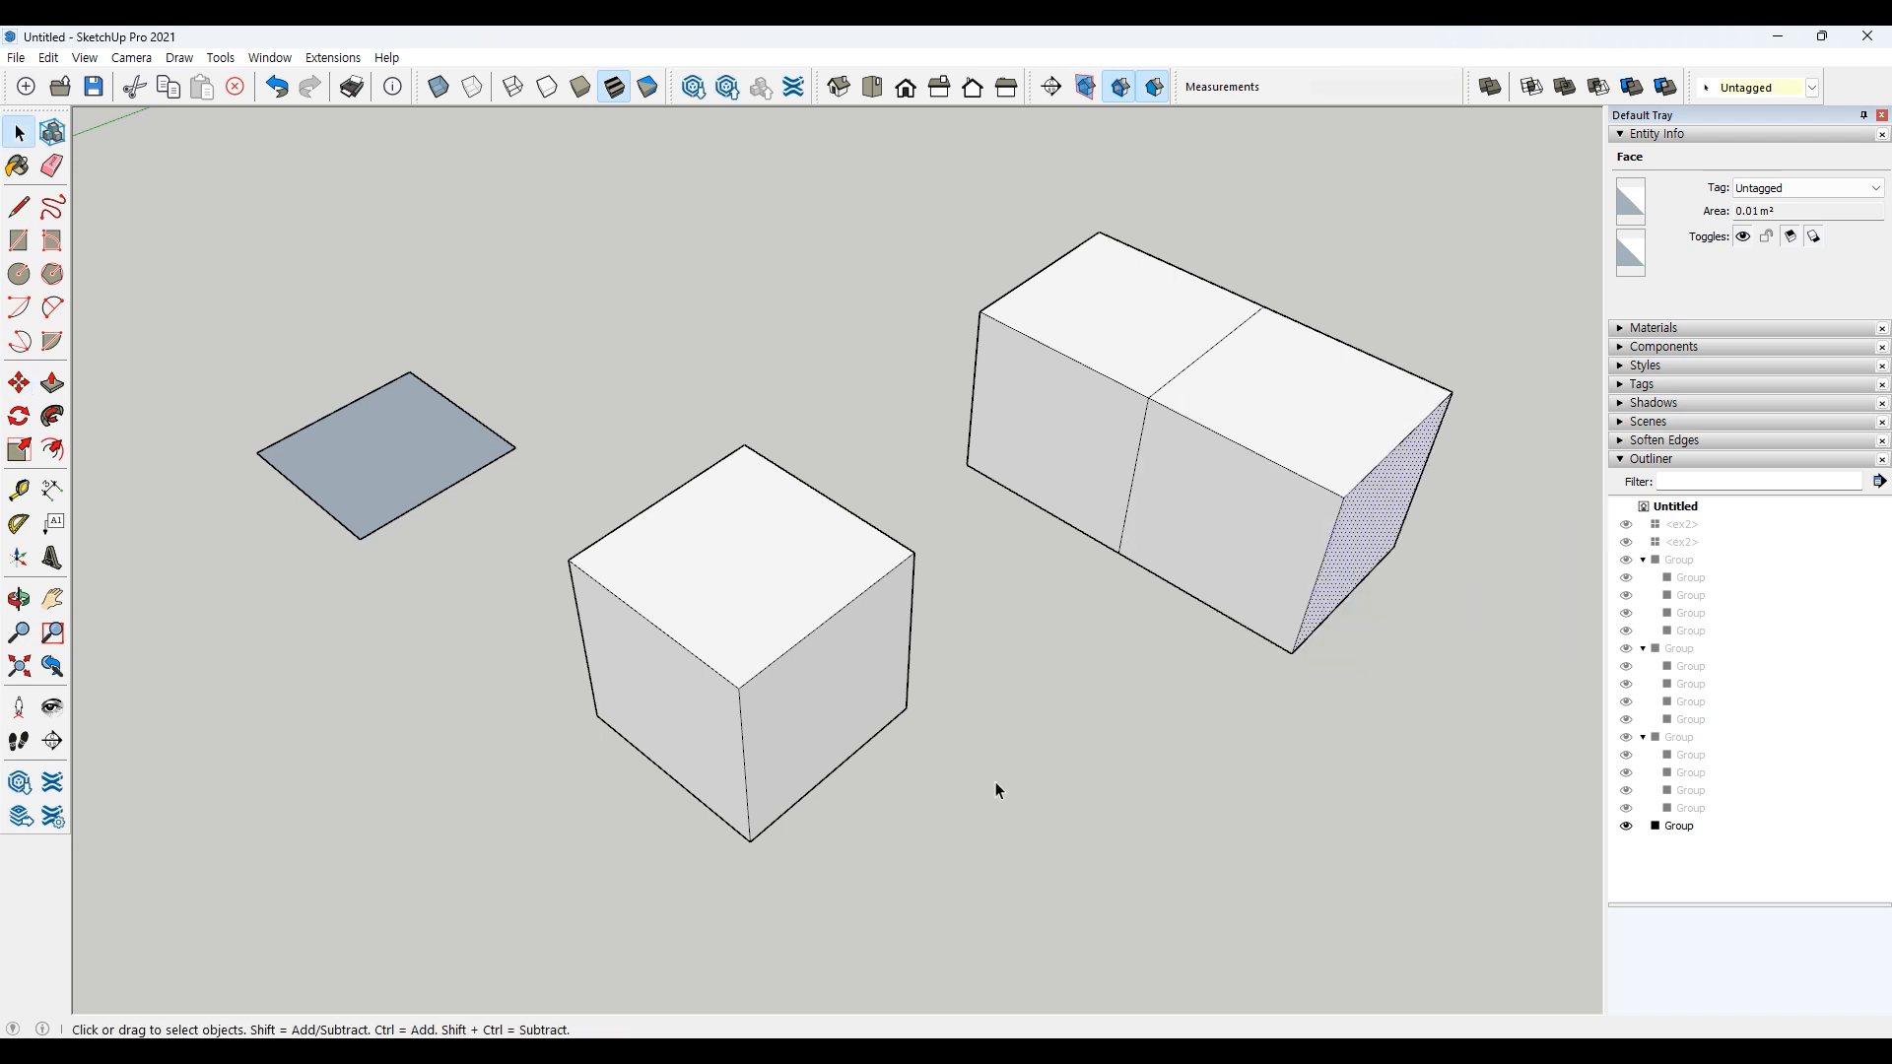
# Step: Copy the front cube group 100 along the red axis, corner to corner, so the copy adjoins the original group
pyautogui.click(833, 759)
pyautogui.press('m')
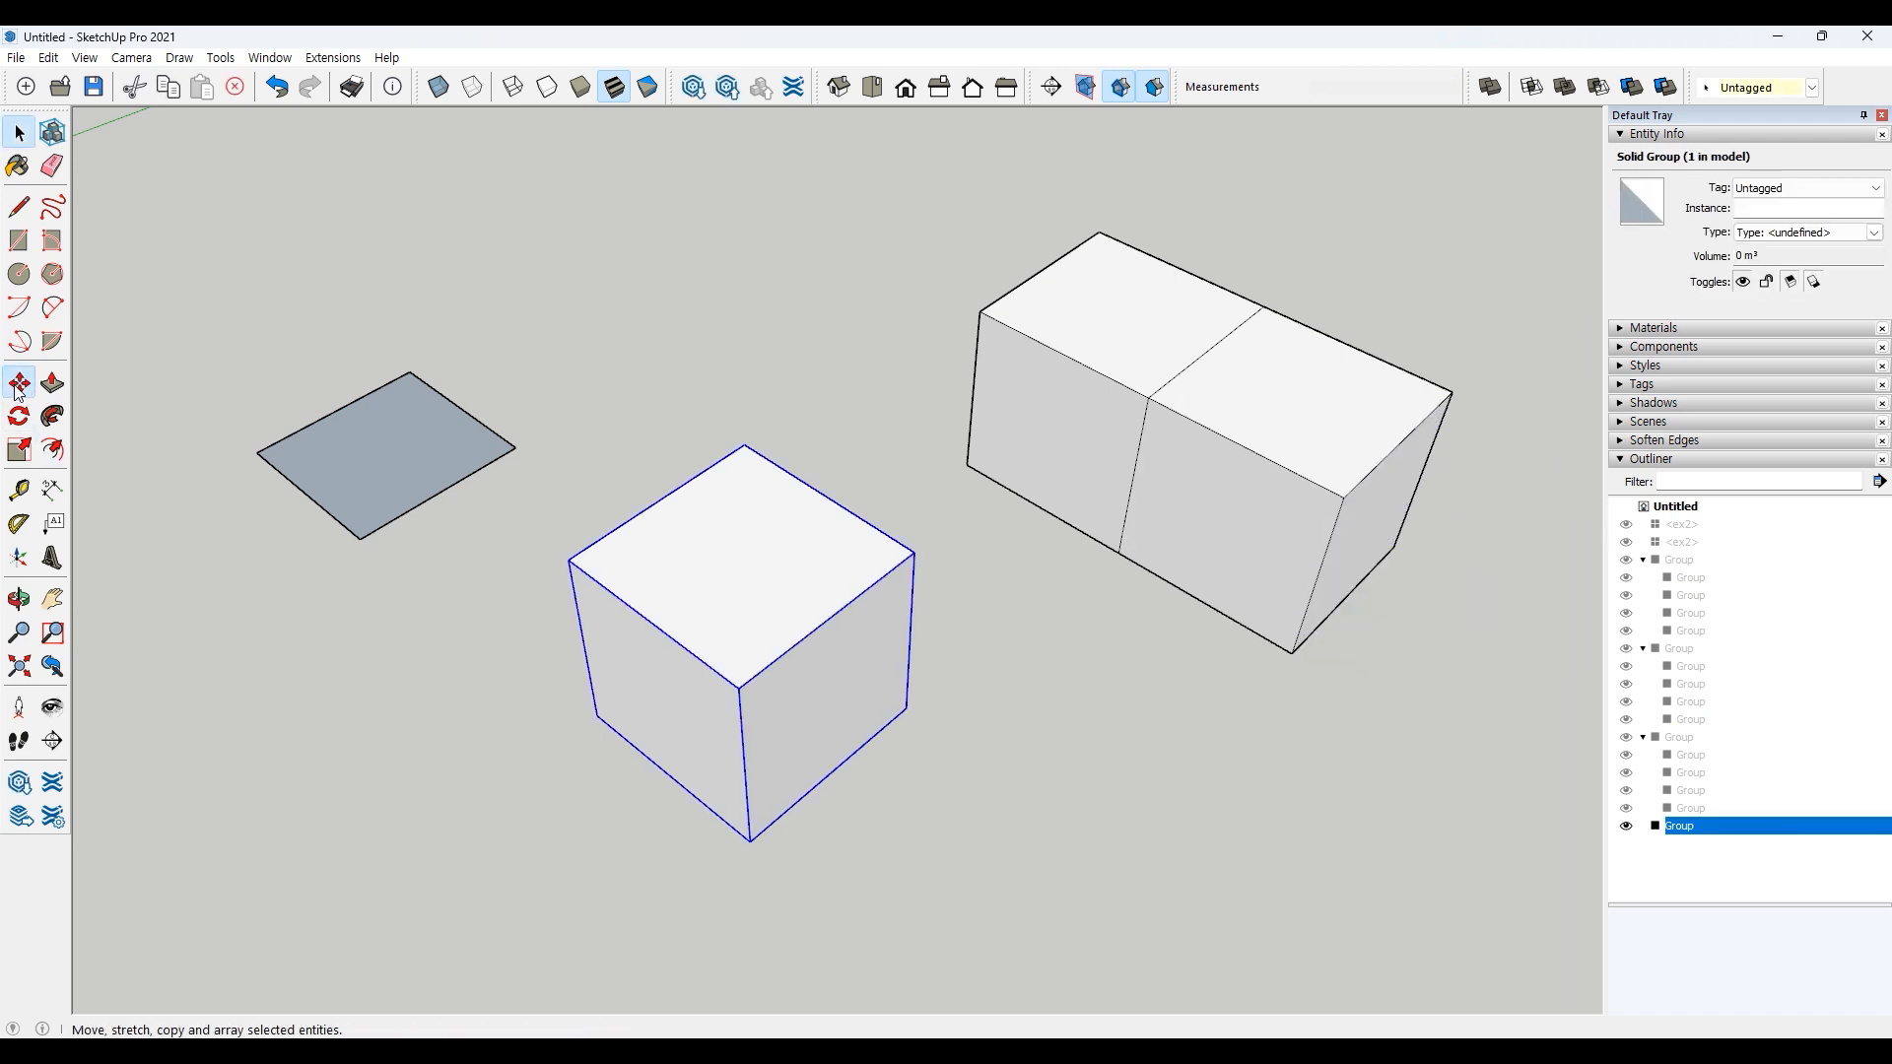
pyautogui.click(596, 715)
pyautogui.press('ctrl')
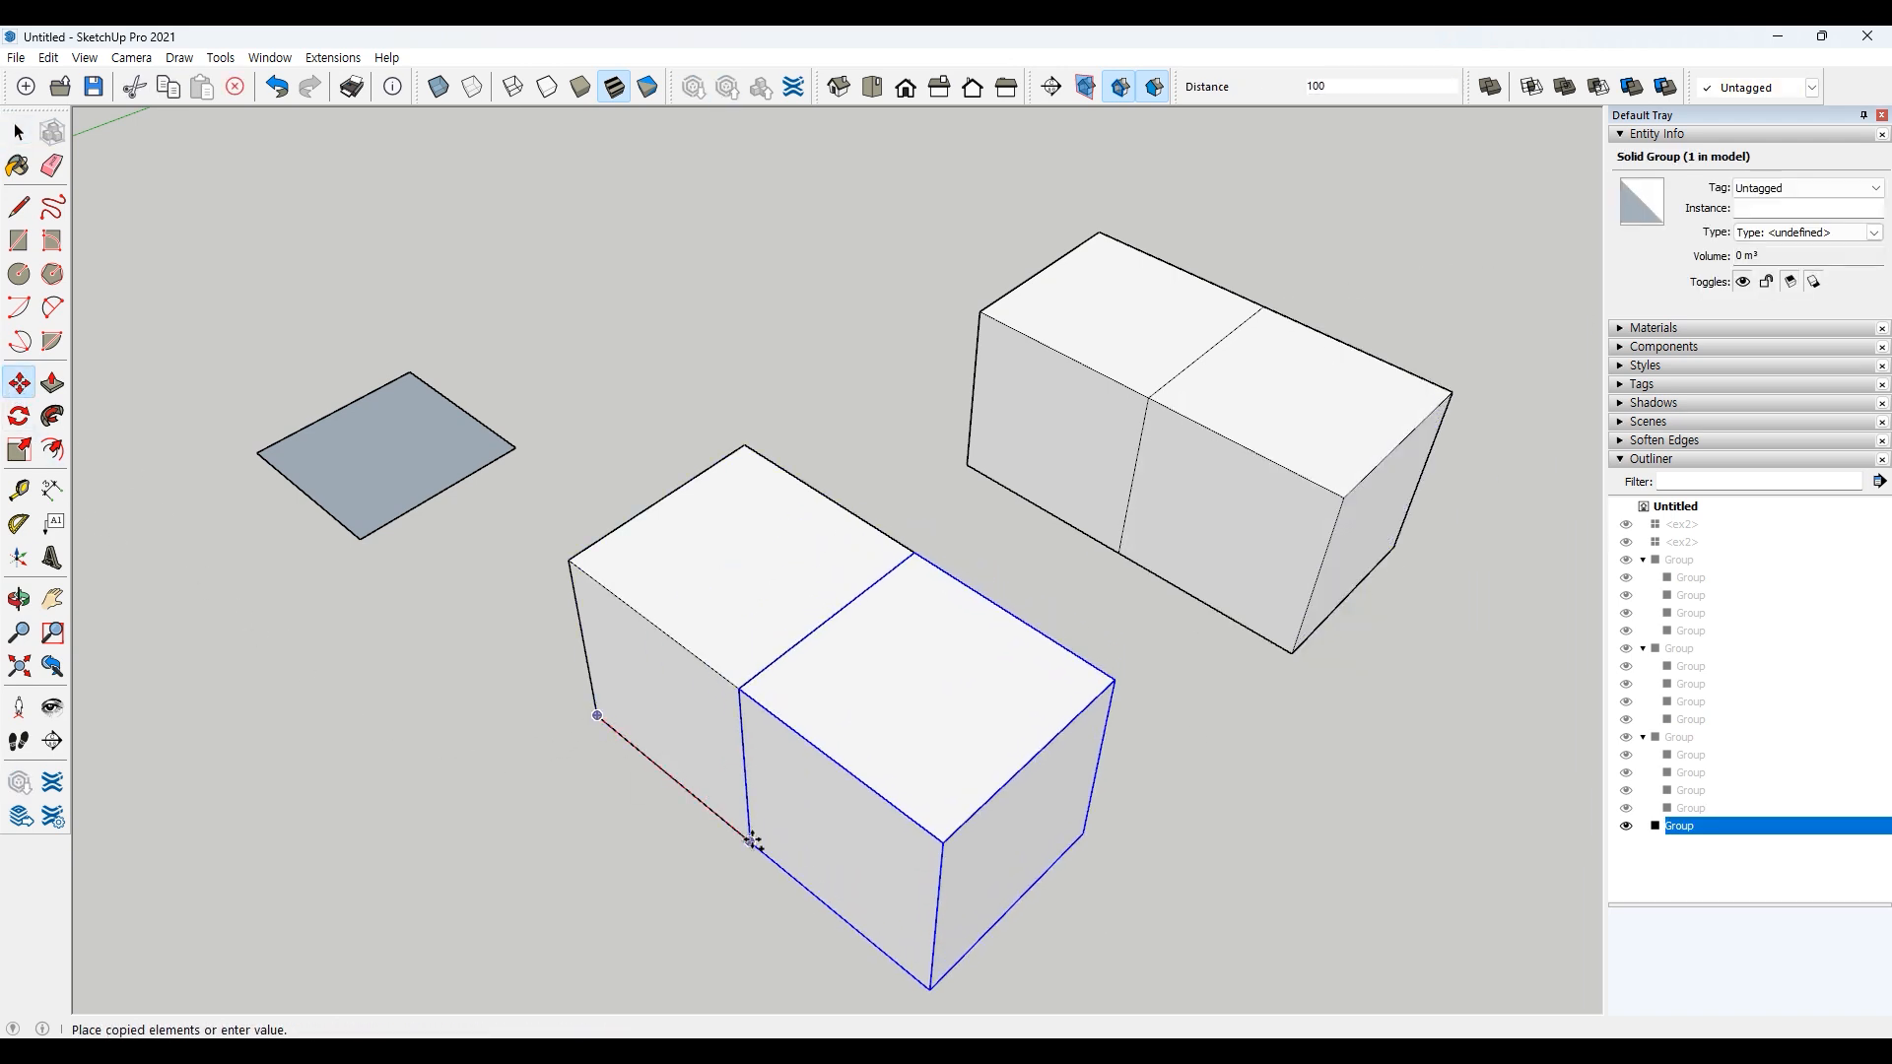
pyautogui.click(754, 833)
pyautogui.moveTo(785, 837); pyautogui.dragTo(853, 683, button='middle')
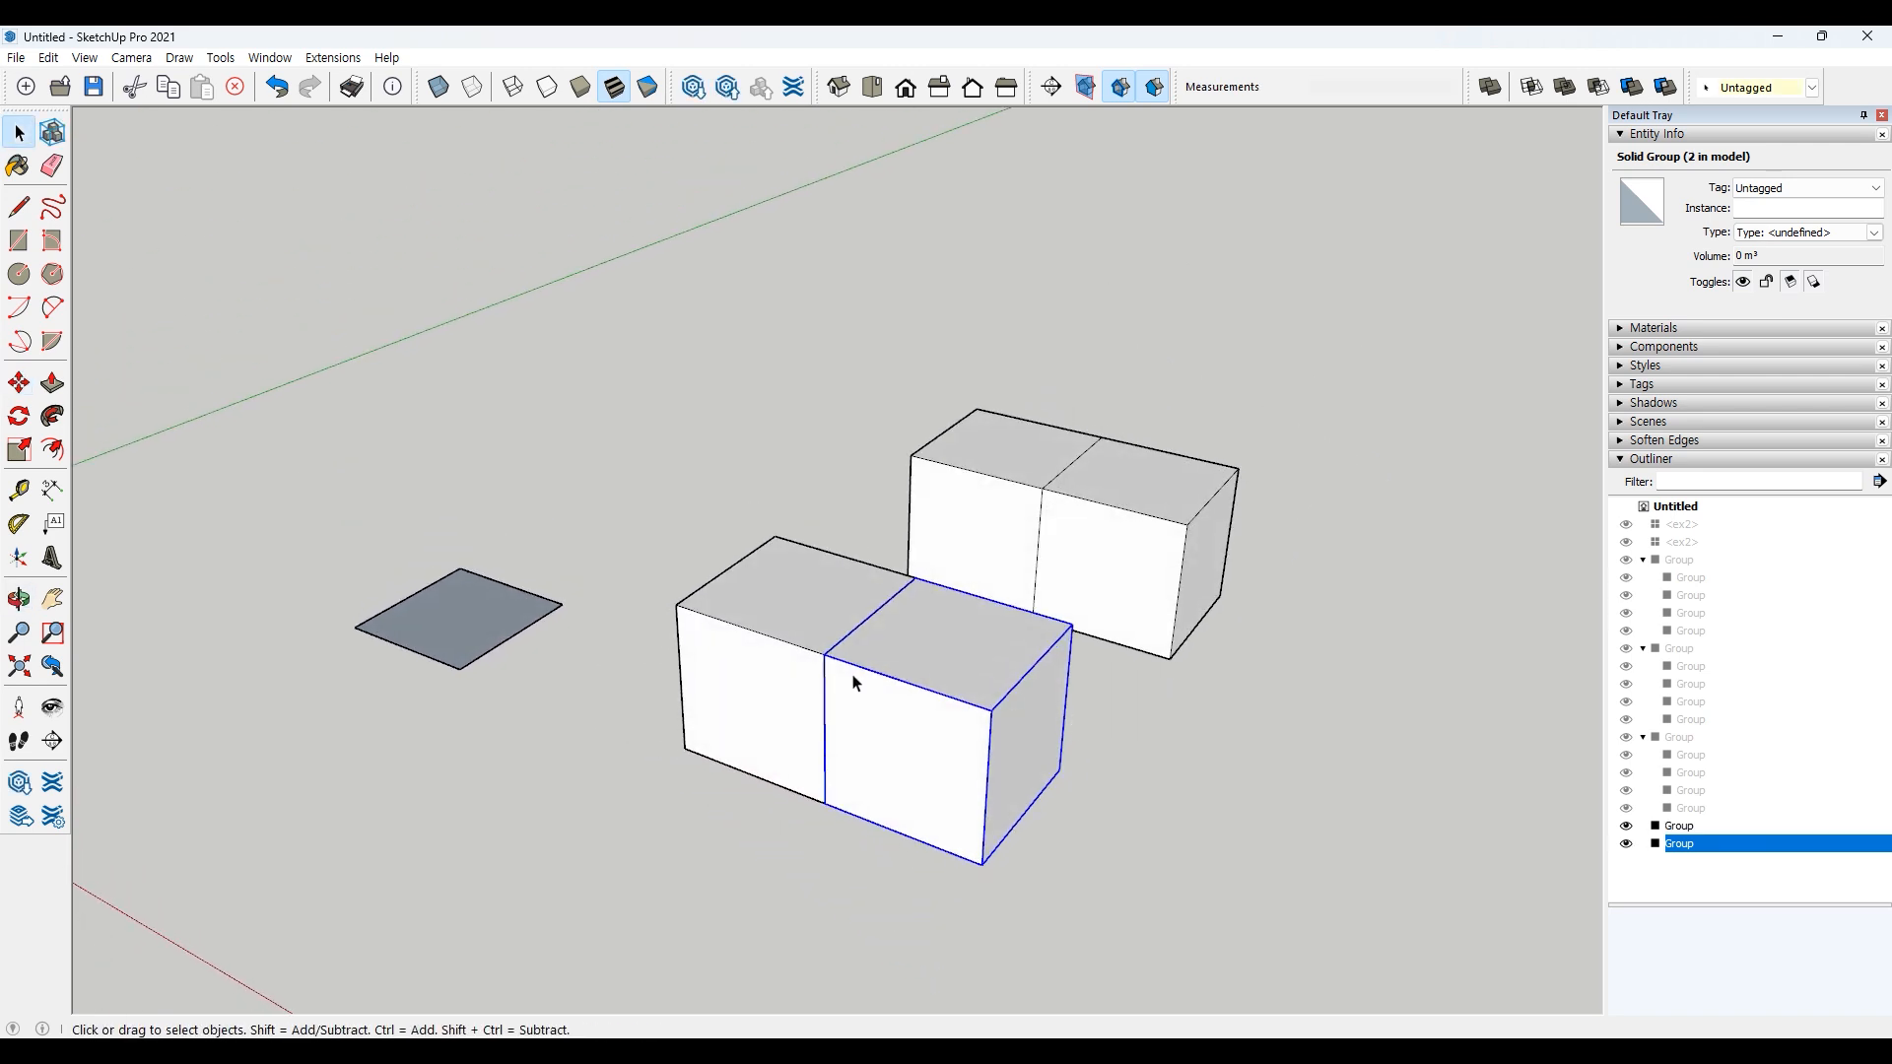
# Step: Select the two adjoining cube groups one at a time to check that they stay separate
pyautogui.click(803, 623)
pyautogui.click(915, 664)
pyautogui.click(816, 609)
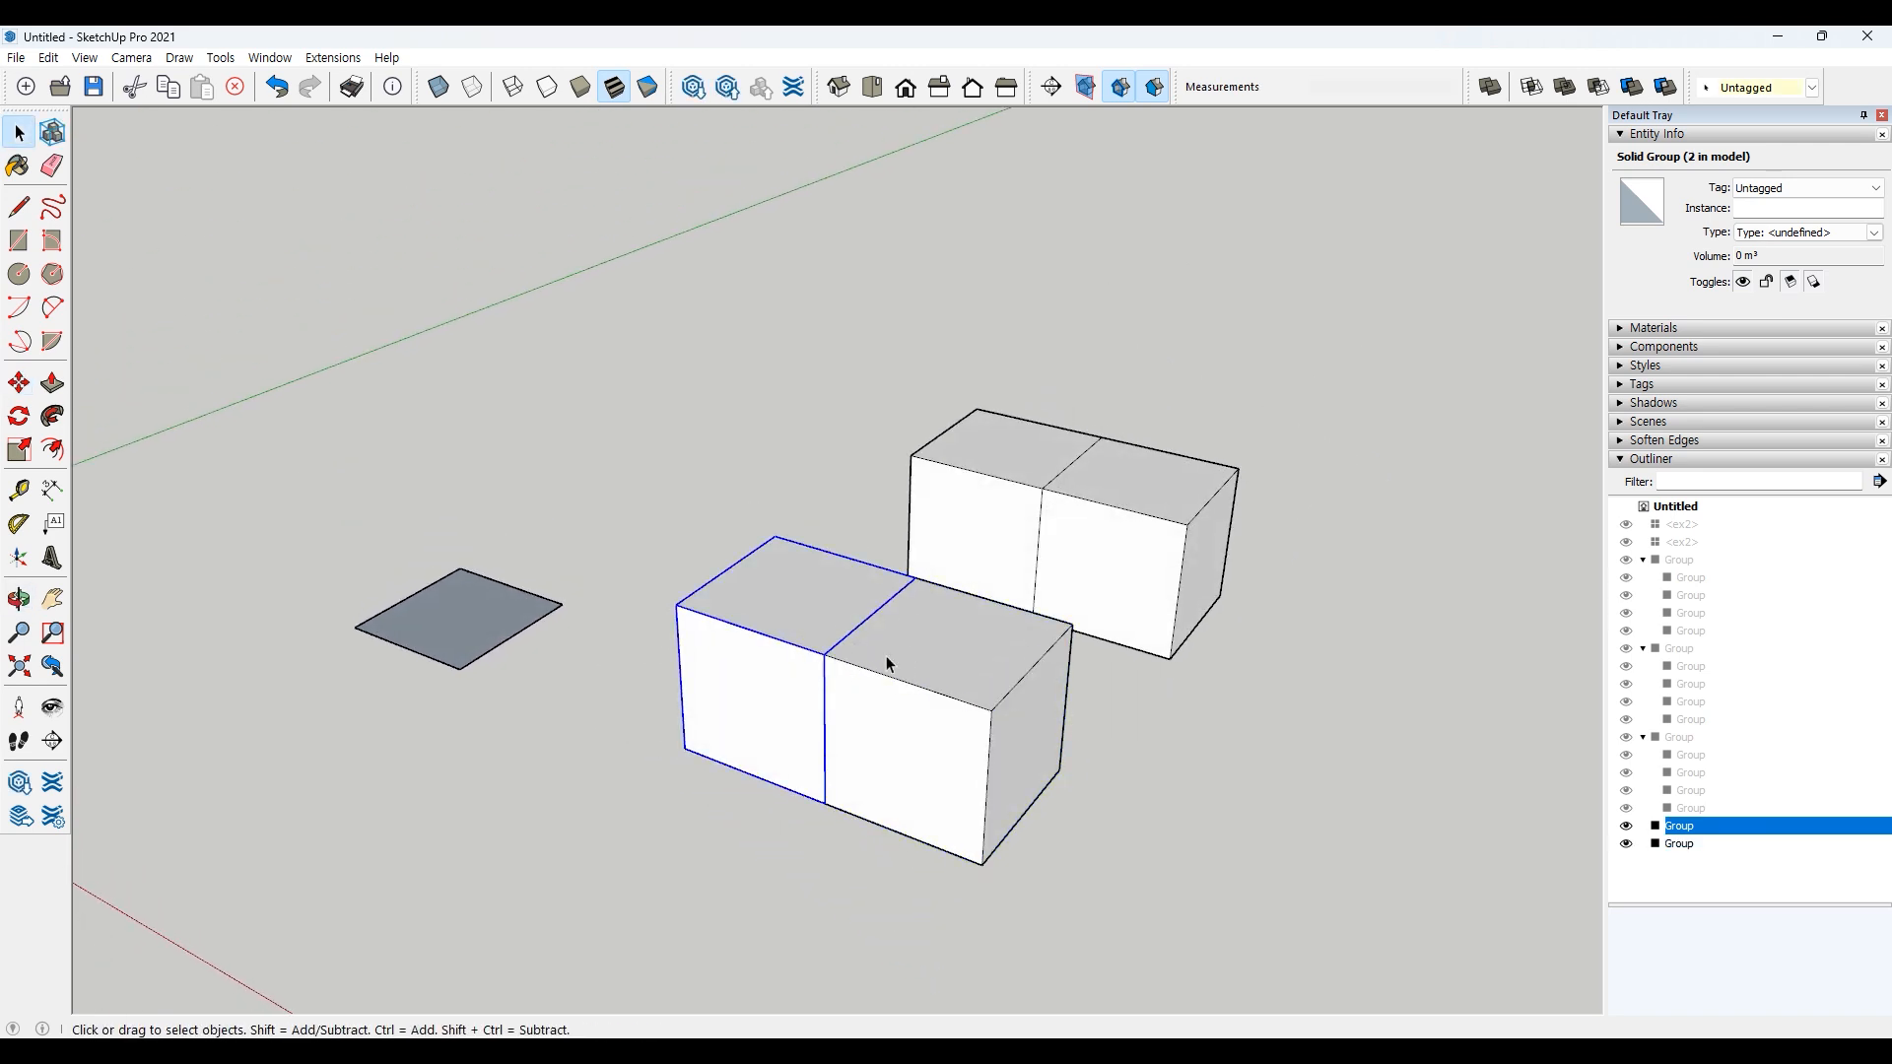
# Step: Move the copied front cube group away from the original cube group, leaving a gap between them
pyautogui.click(908, 687)
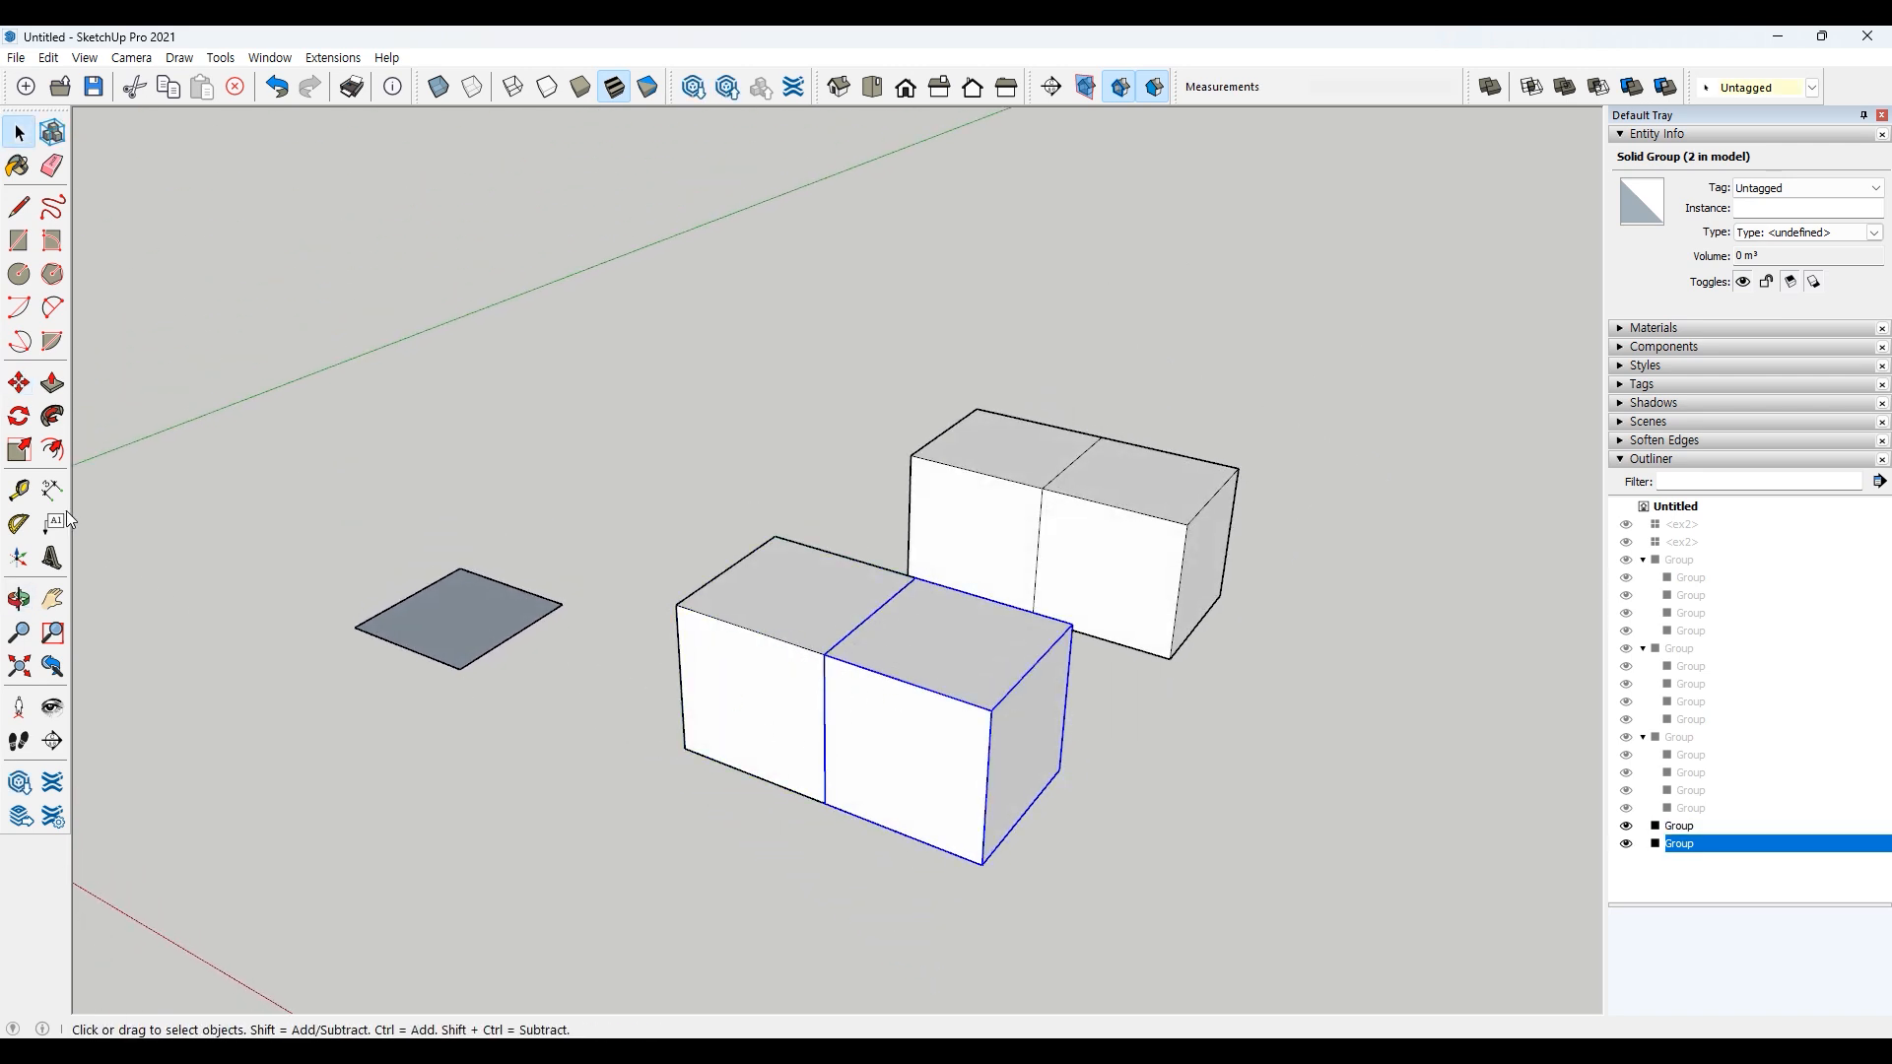
pyautogui.click(19, 383)
pyautogui.click(827, 804)
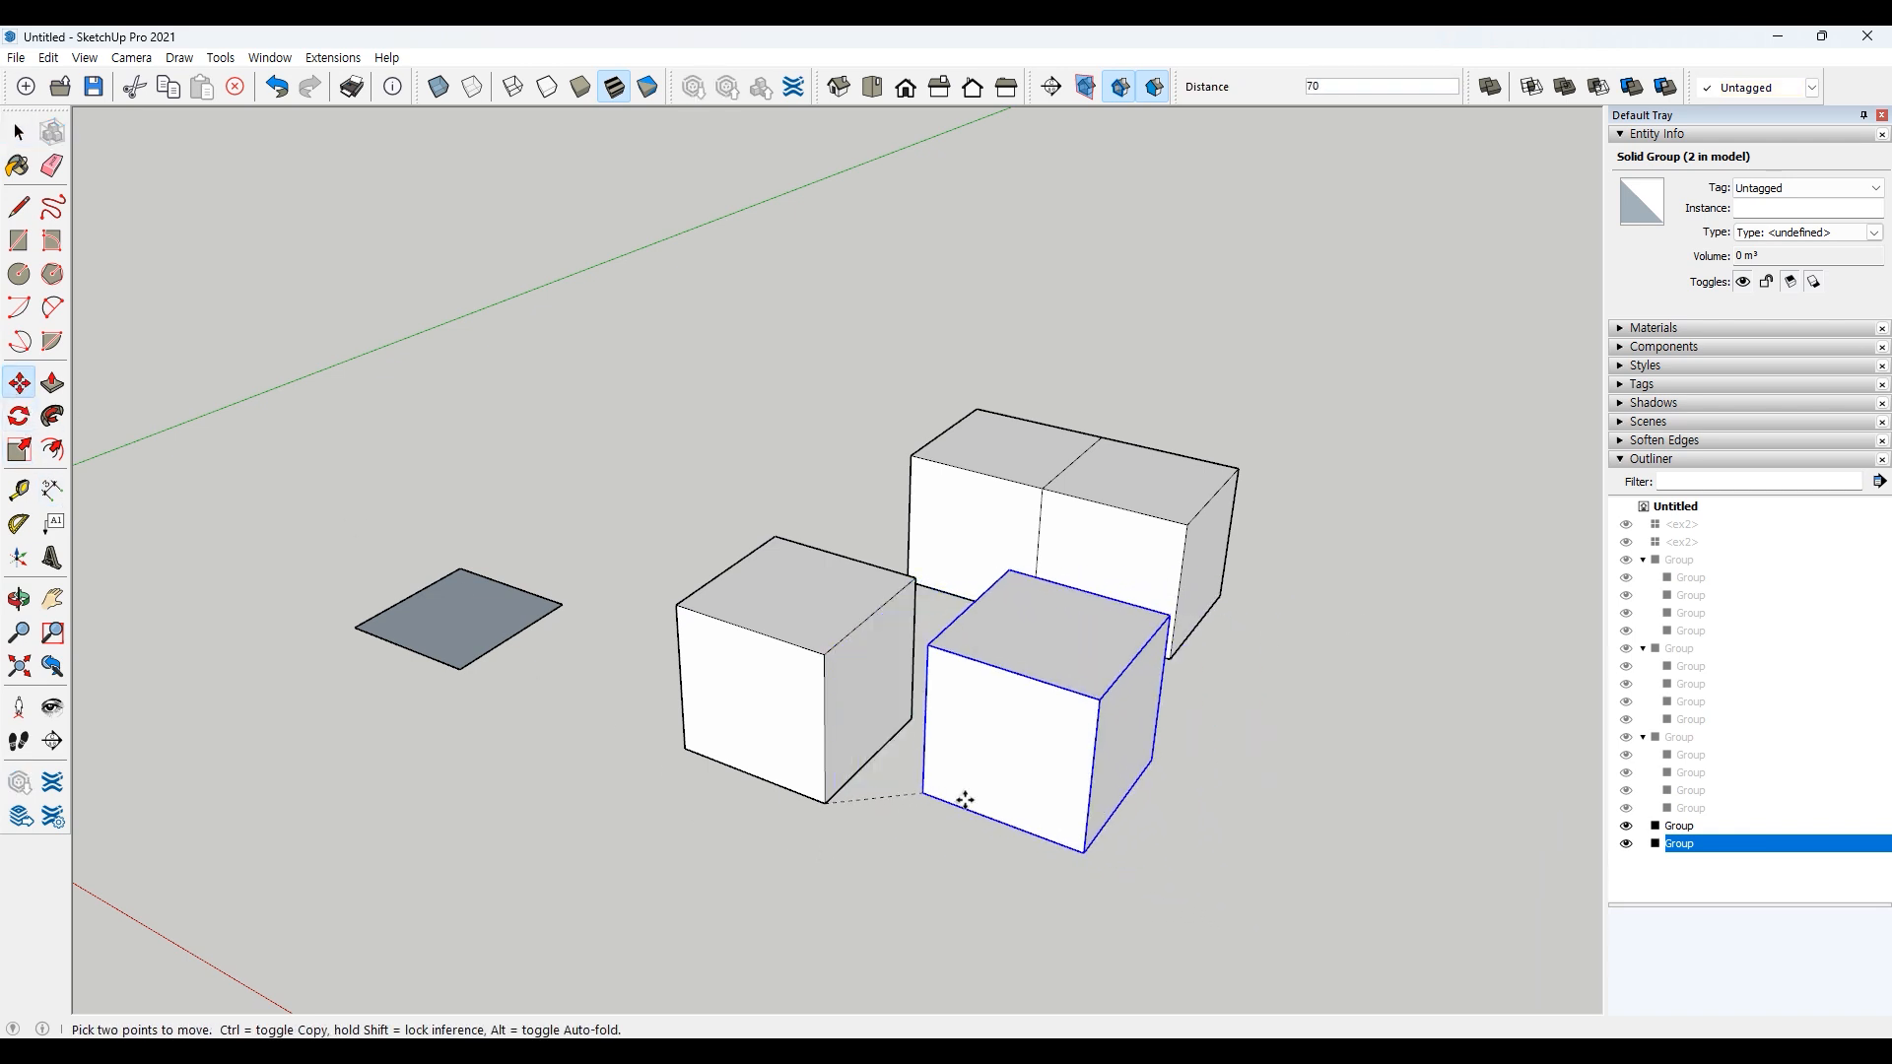
pyautogui.click(985, 806)
pyautogui.press('space')
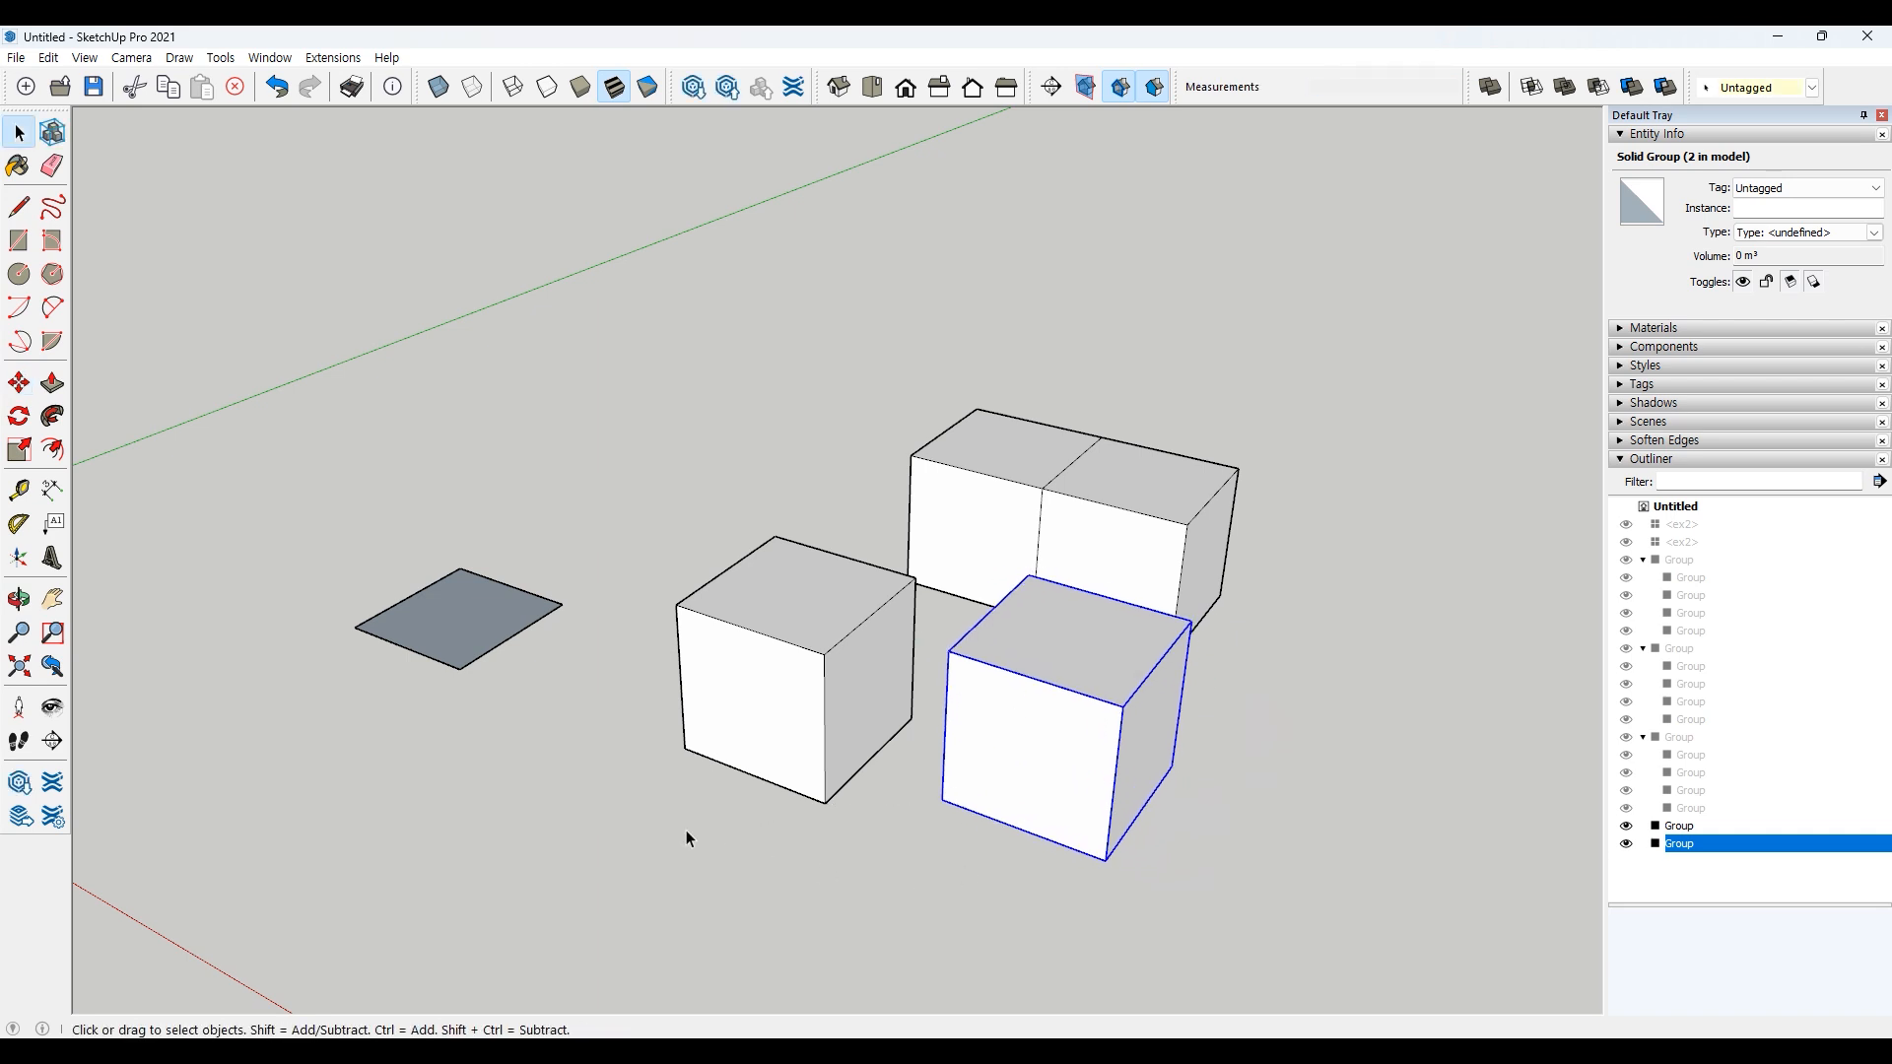
pyautogui.click(687, 830)
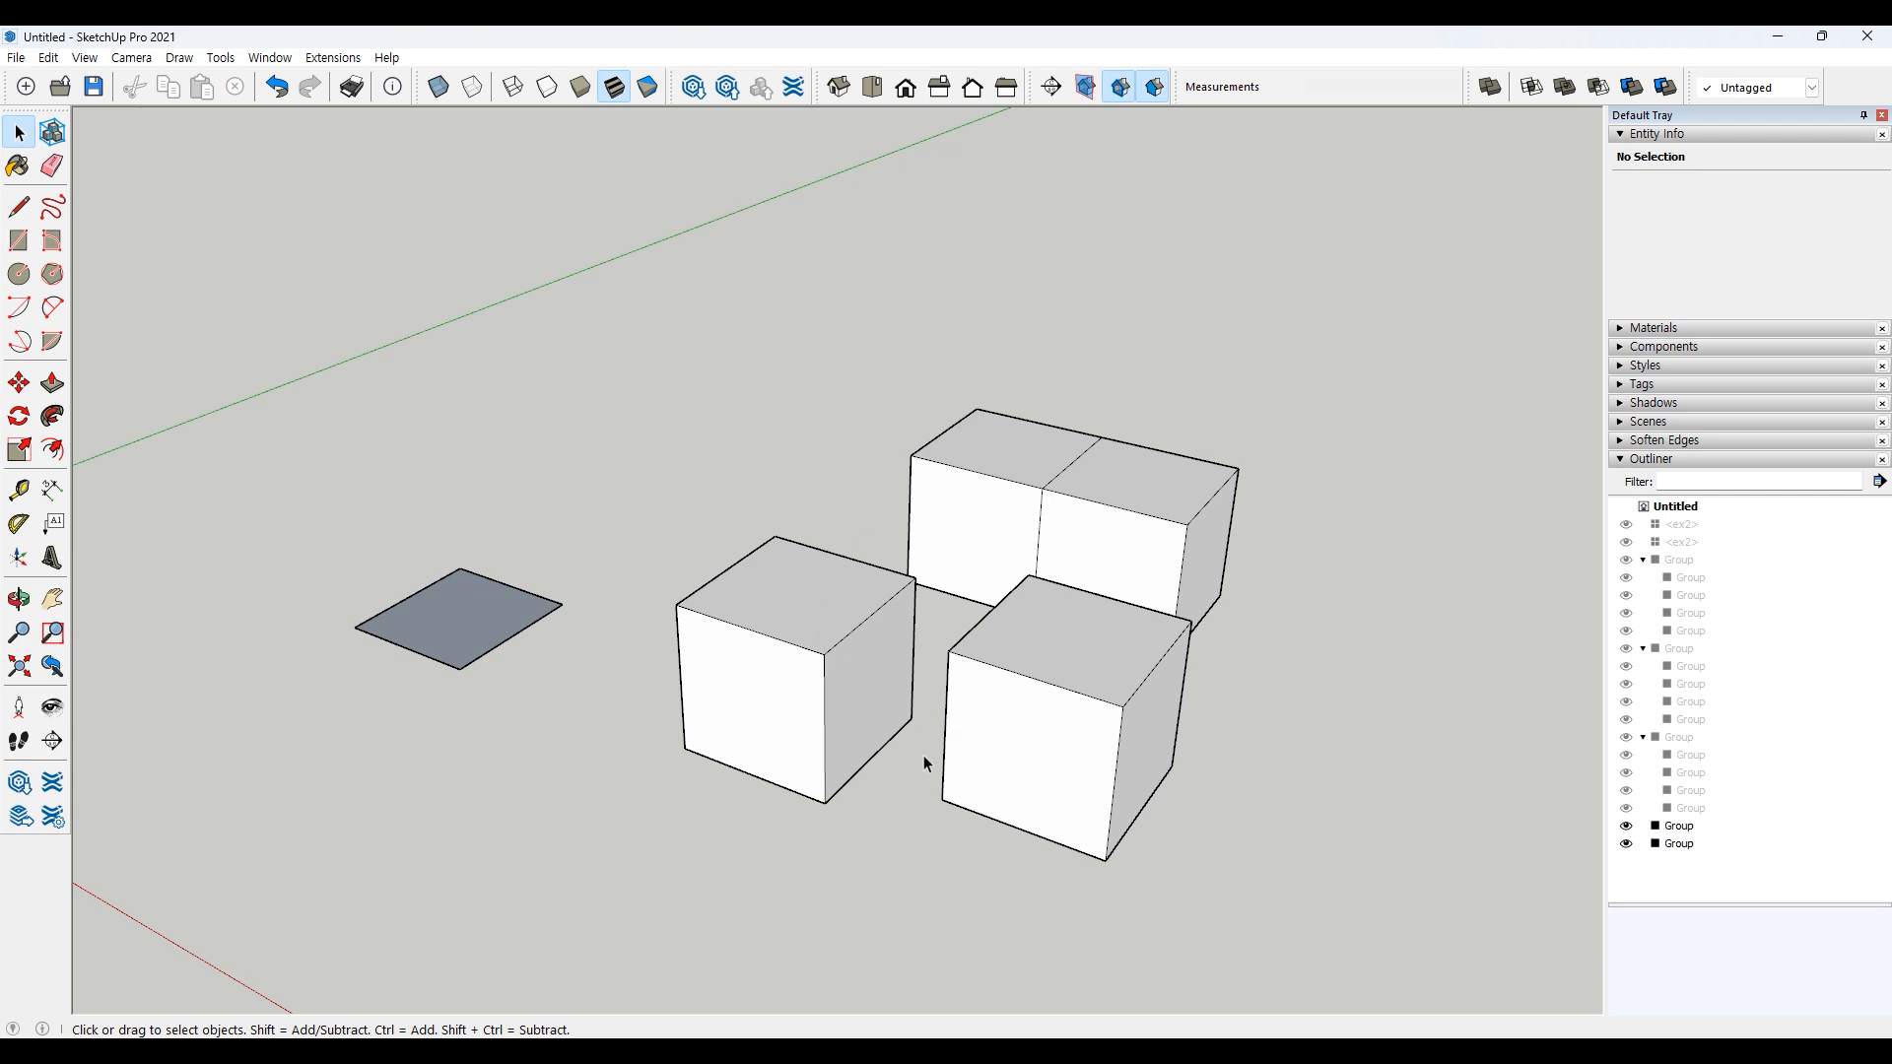
pyautogui.scroll(-5, 924, 763)
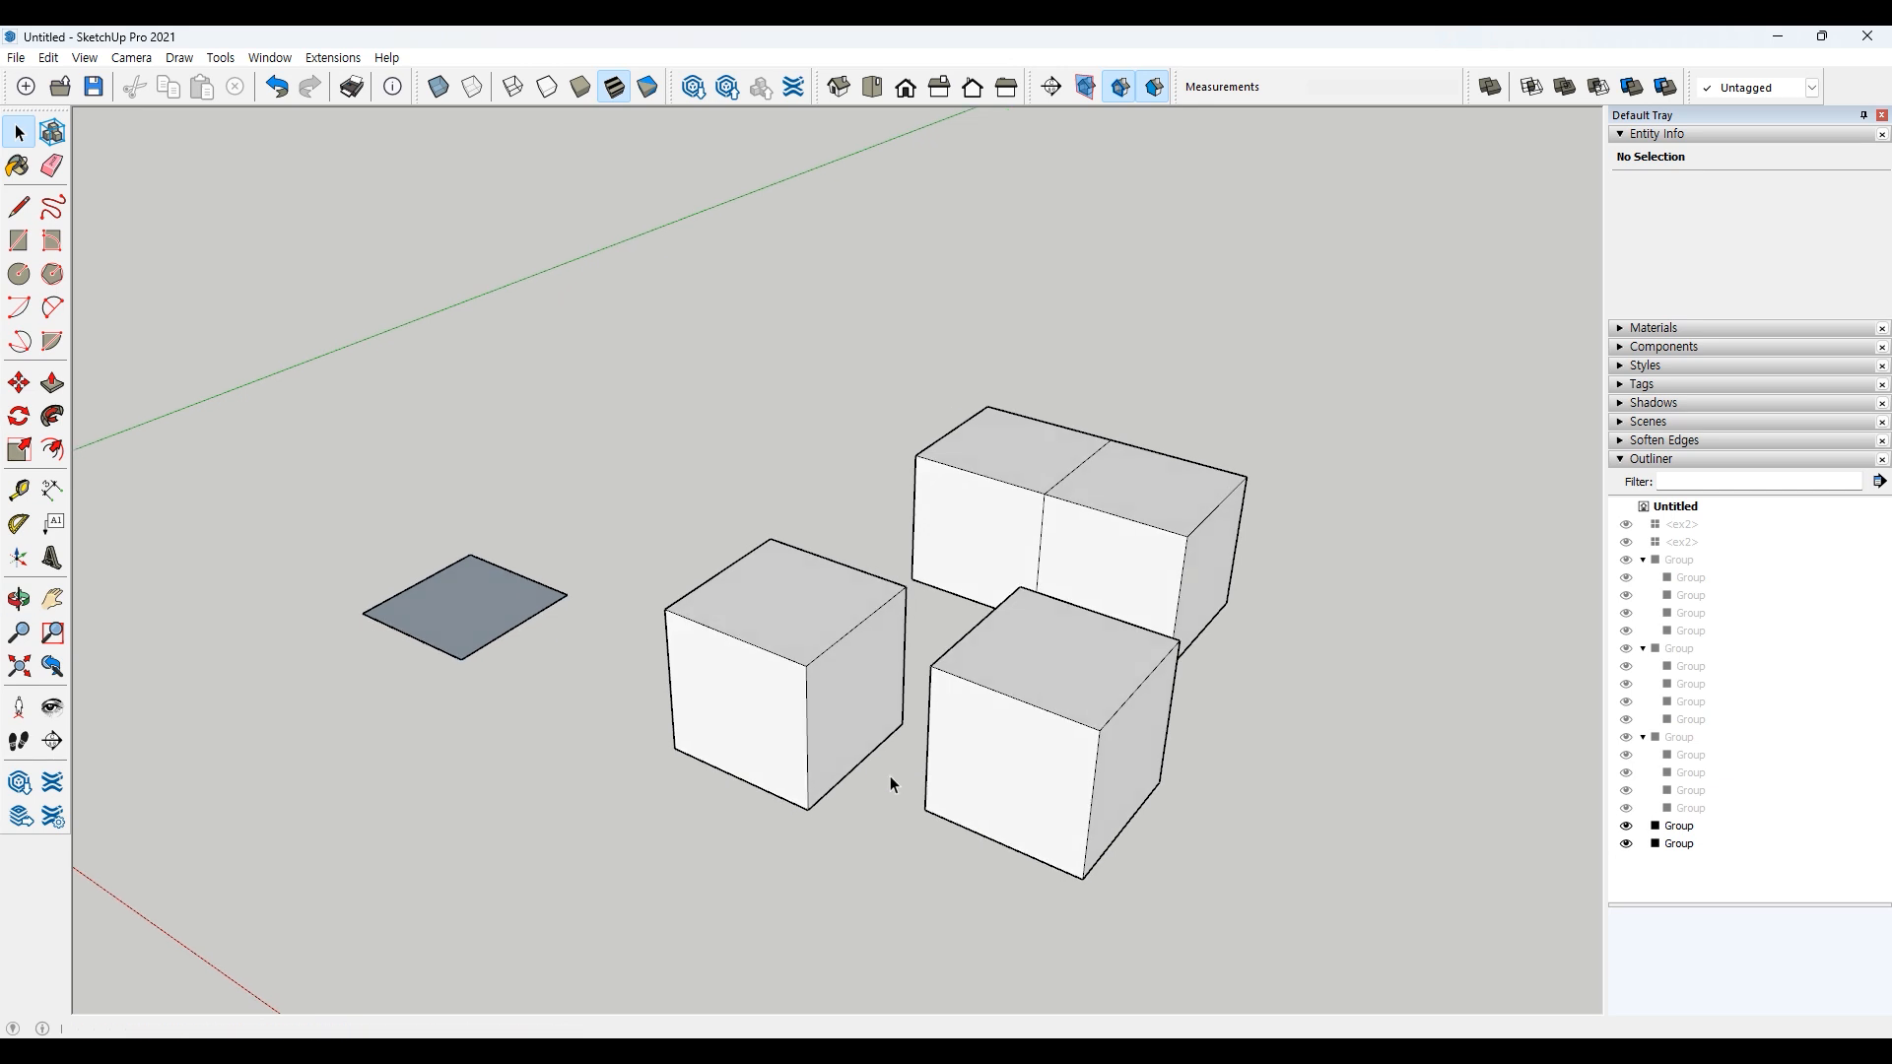
# Step: Delete the copied front cube group and the two joined ungrouped cubes behind it
pyautogui.click(958, 764)
pyautogui.press('Delete')
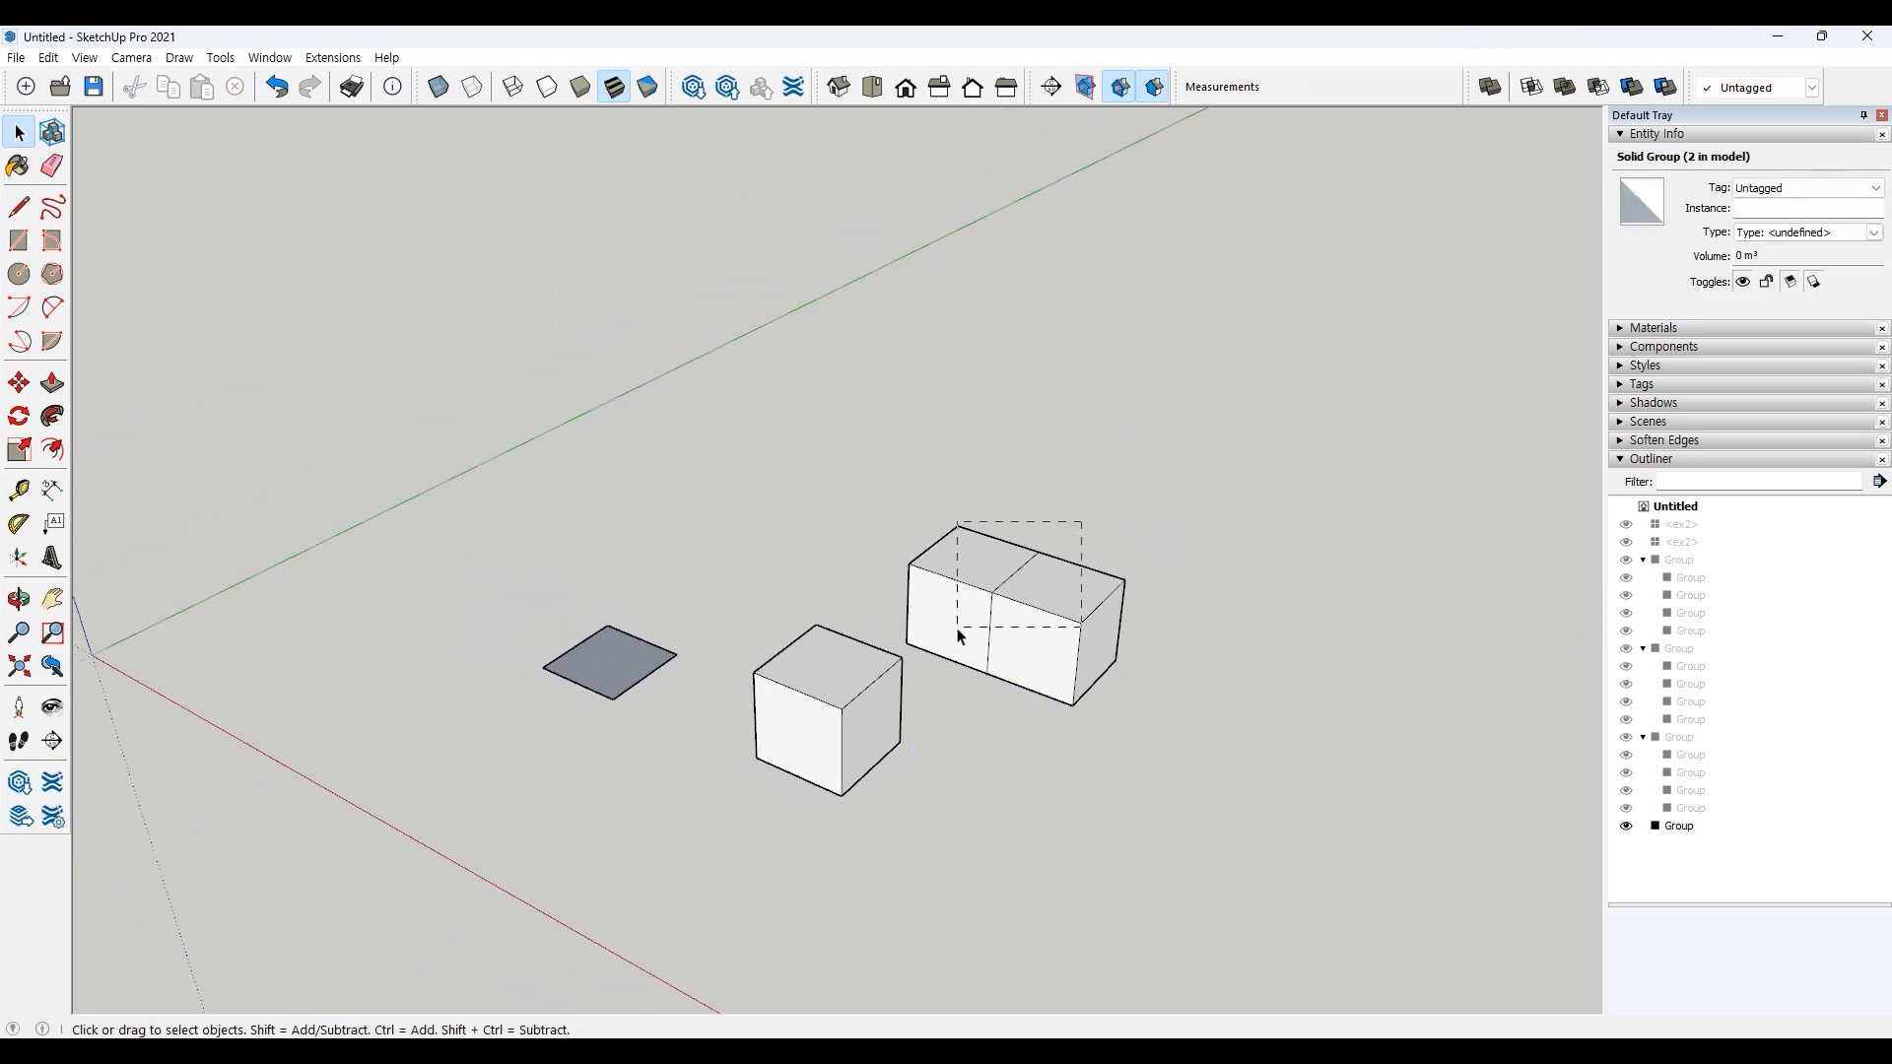
pyautogui.click(973, 571)
pyautogui.press('Delete')
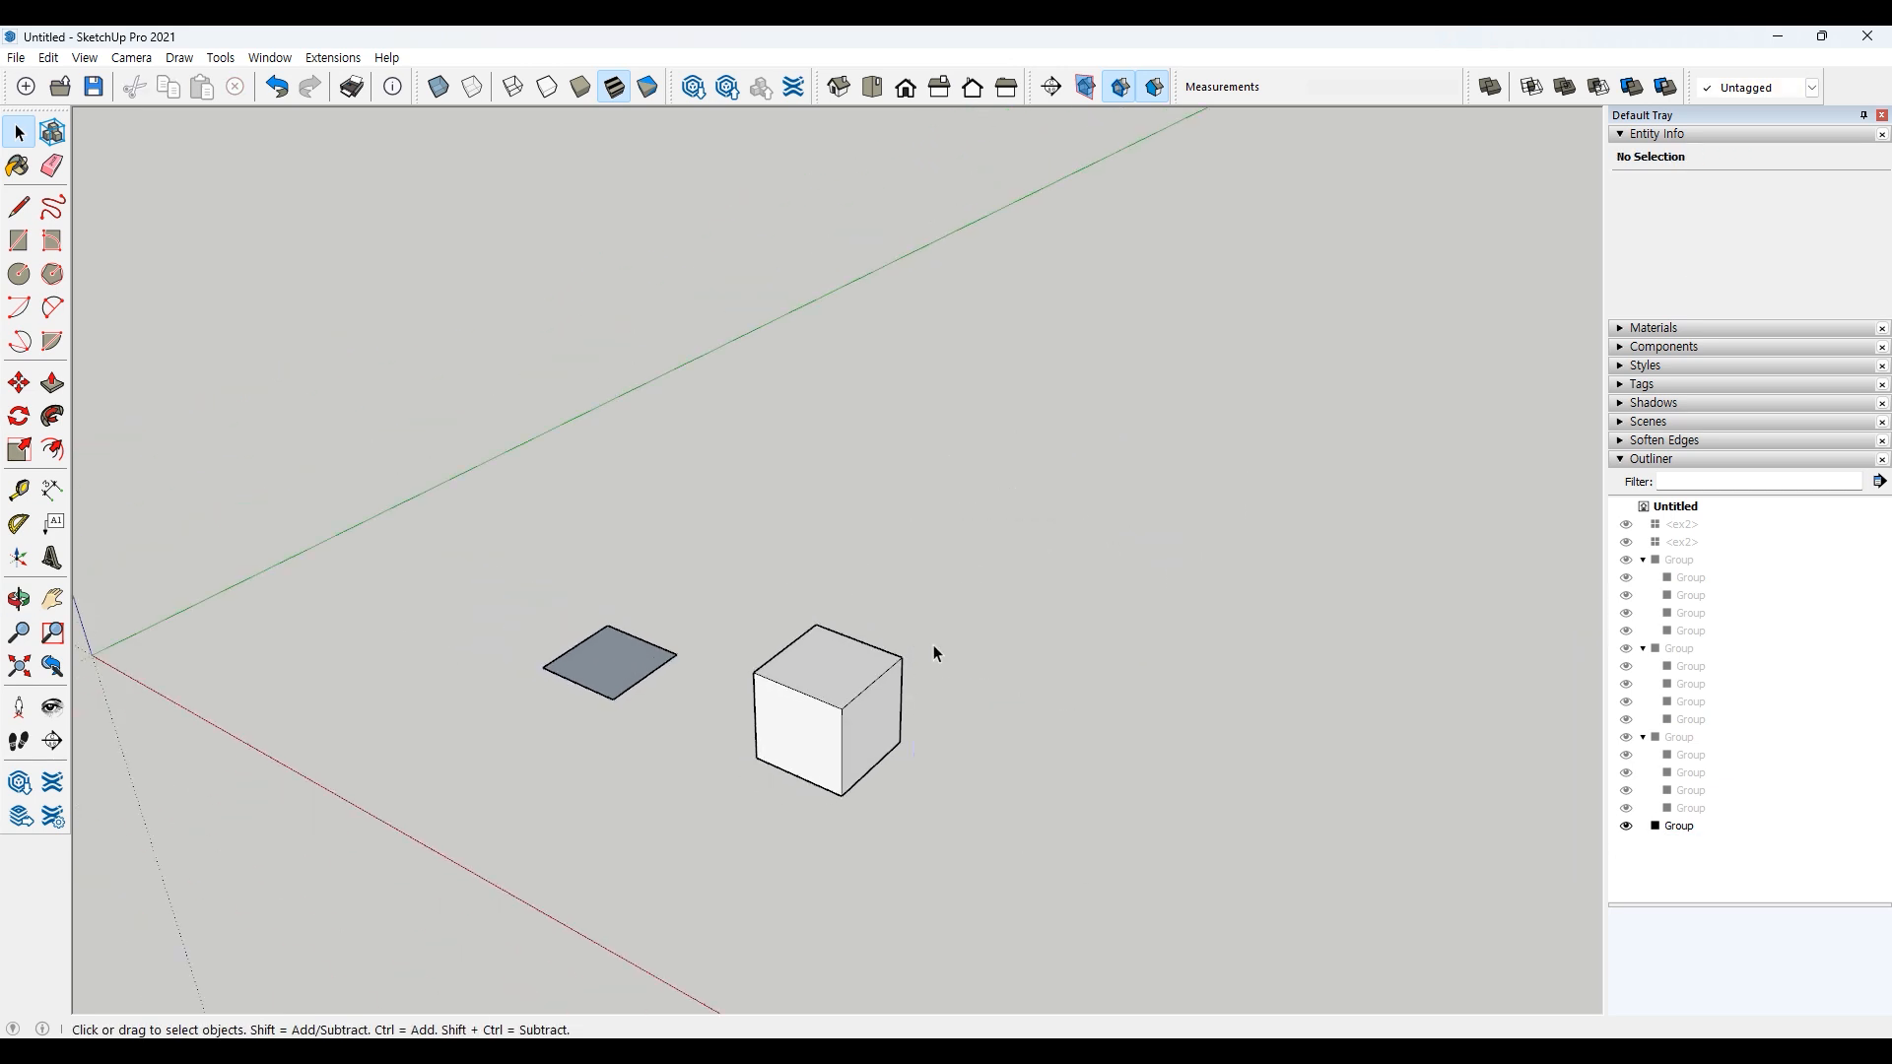
pyautogui.moveTo(470, 877); pyautogui.dragTo(473, 879)
pyautogui.keyDown('shift'); pyautogui.moveTo(575, 883); pyautogui.dragTo(896, 708, button='middle'); pyautogui.keyUp('shift')
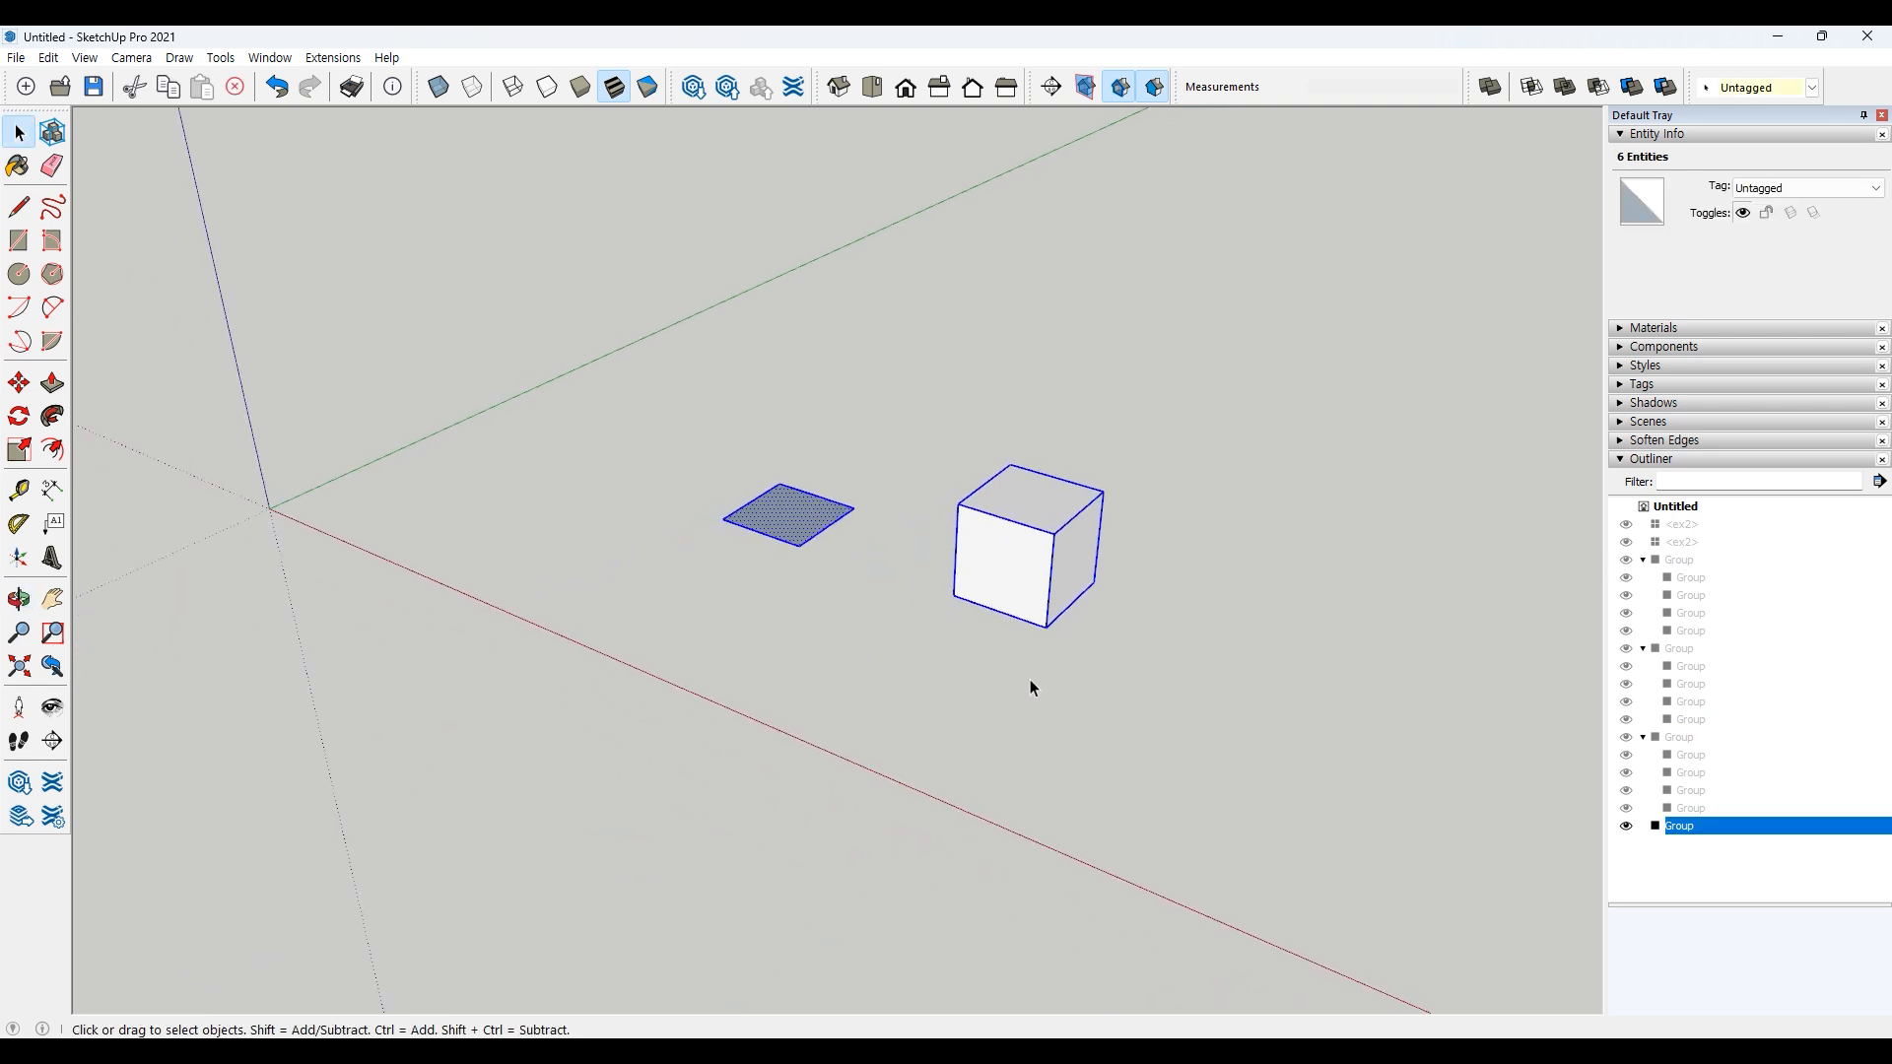
pyautogui.click(924, 659)
# Step: Split the flat square in half with a 100 long line across its middle and select each half face separately
pyautogui.scroll(3, 892, 698)
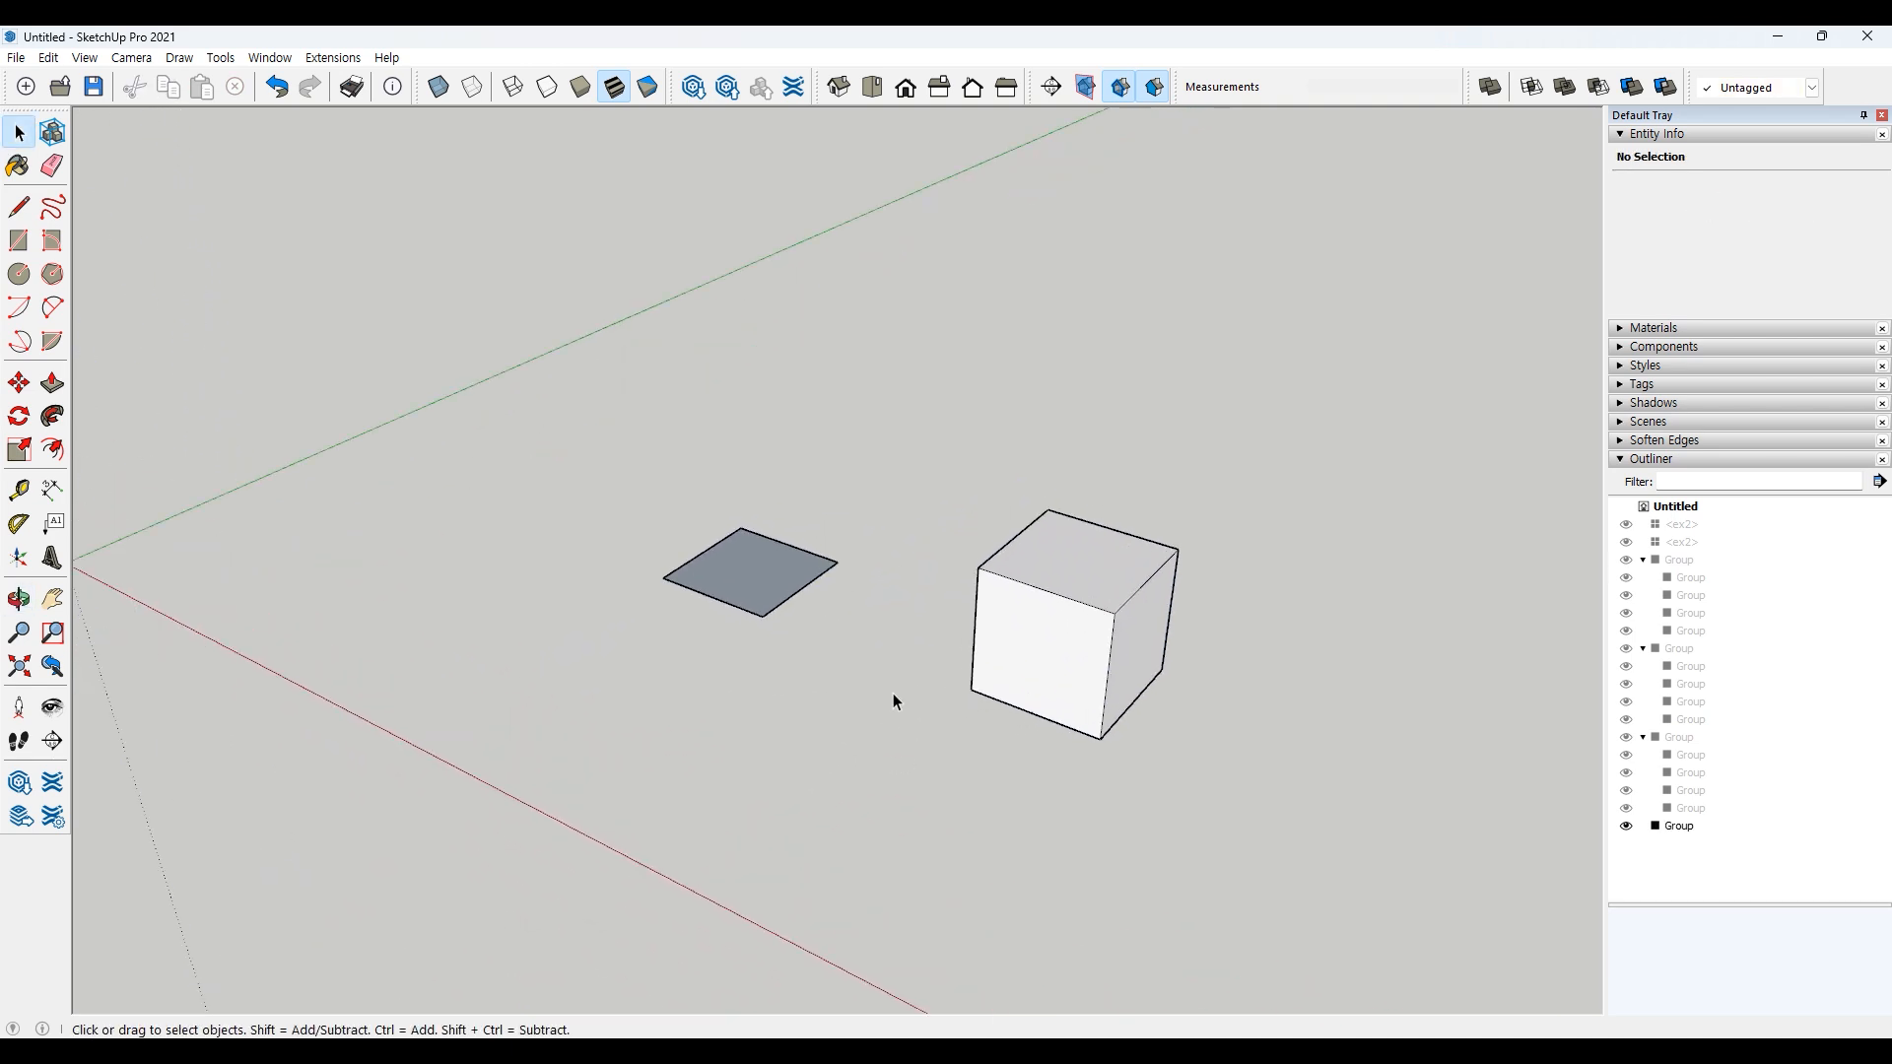
pyautogui.scroll(4, 893, 694)
pyautogui.moveTo(893, 694); pyautogui.dragTo(831, 737, button='middle')
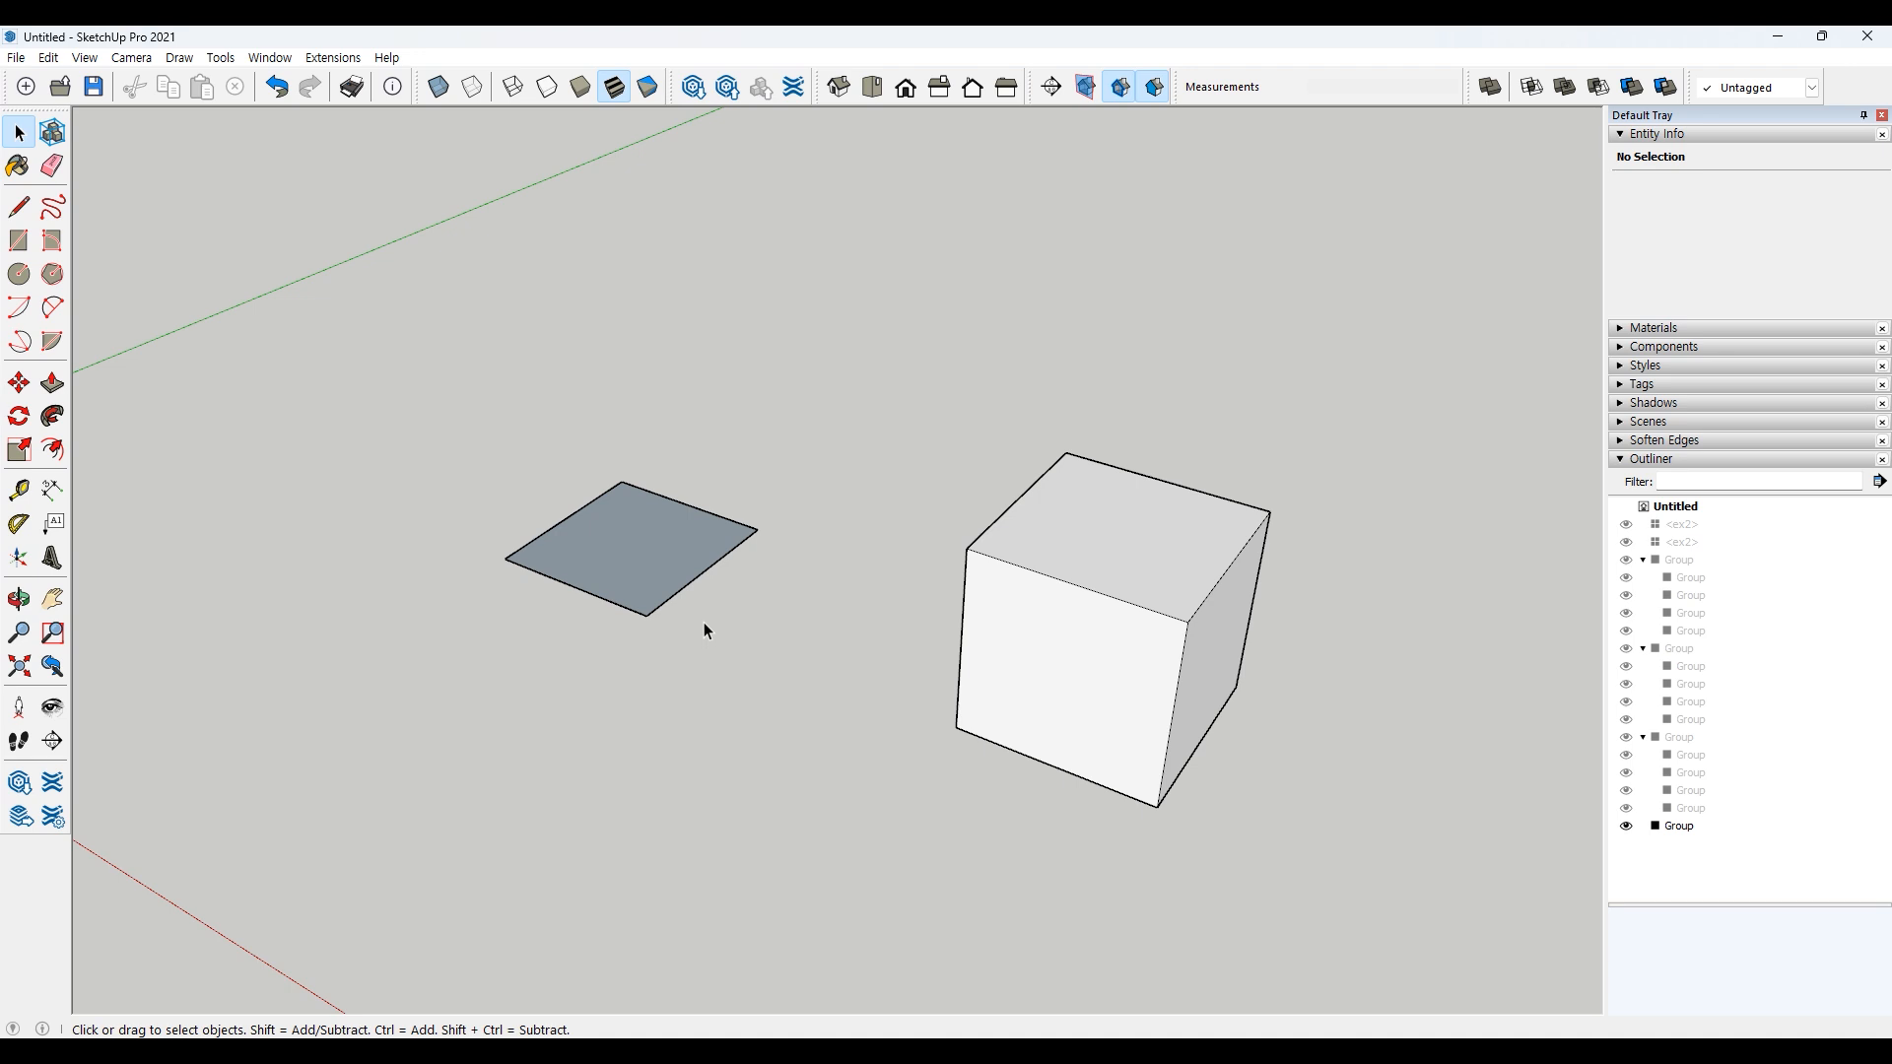
pyautogui.scroll(5, 559, 524)
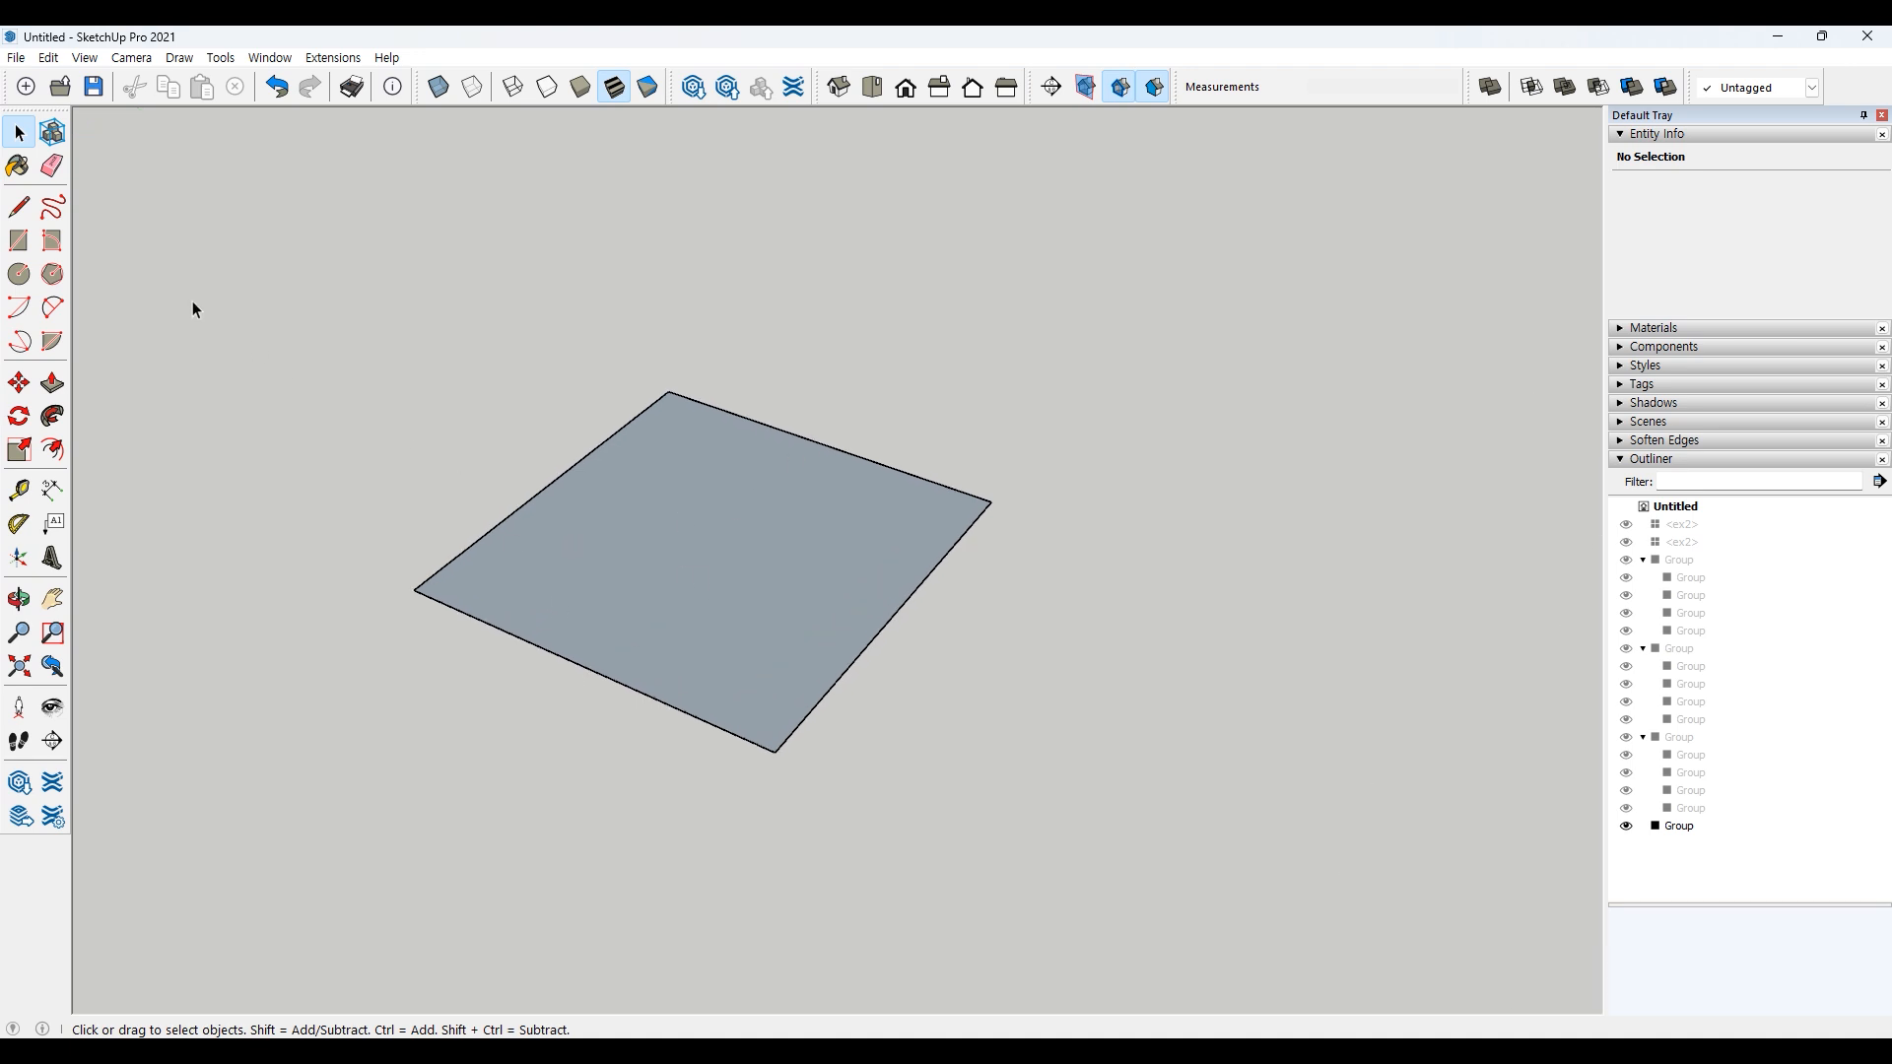
pyautogui.click(19, 207)
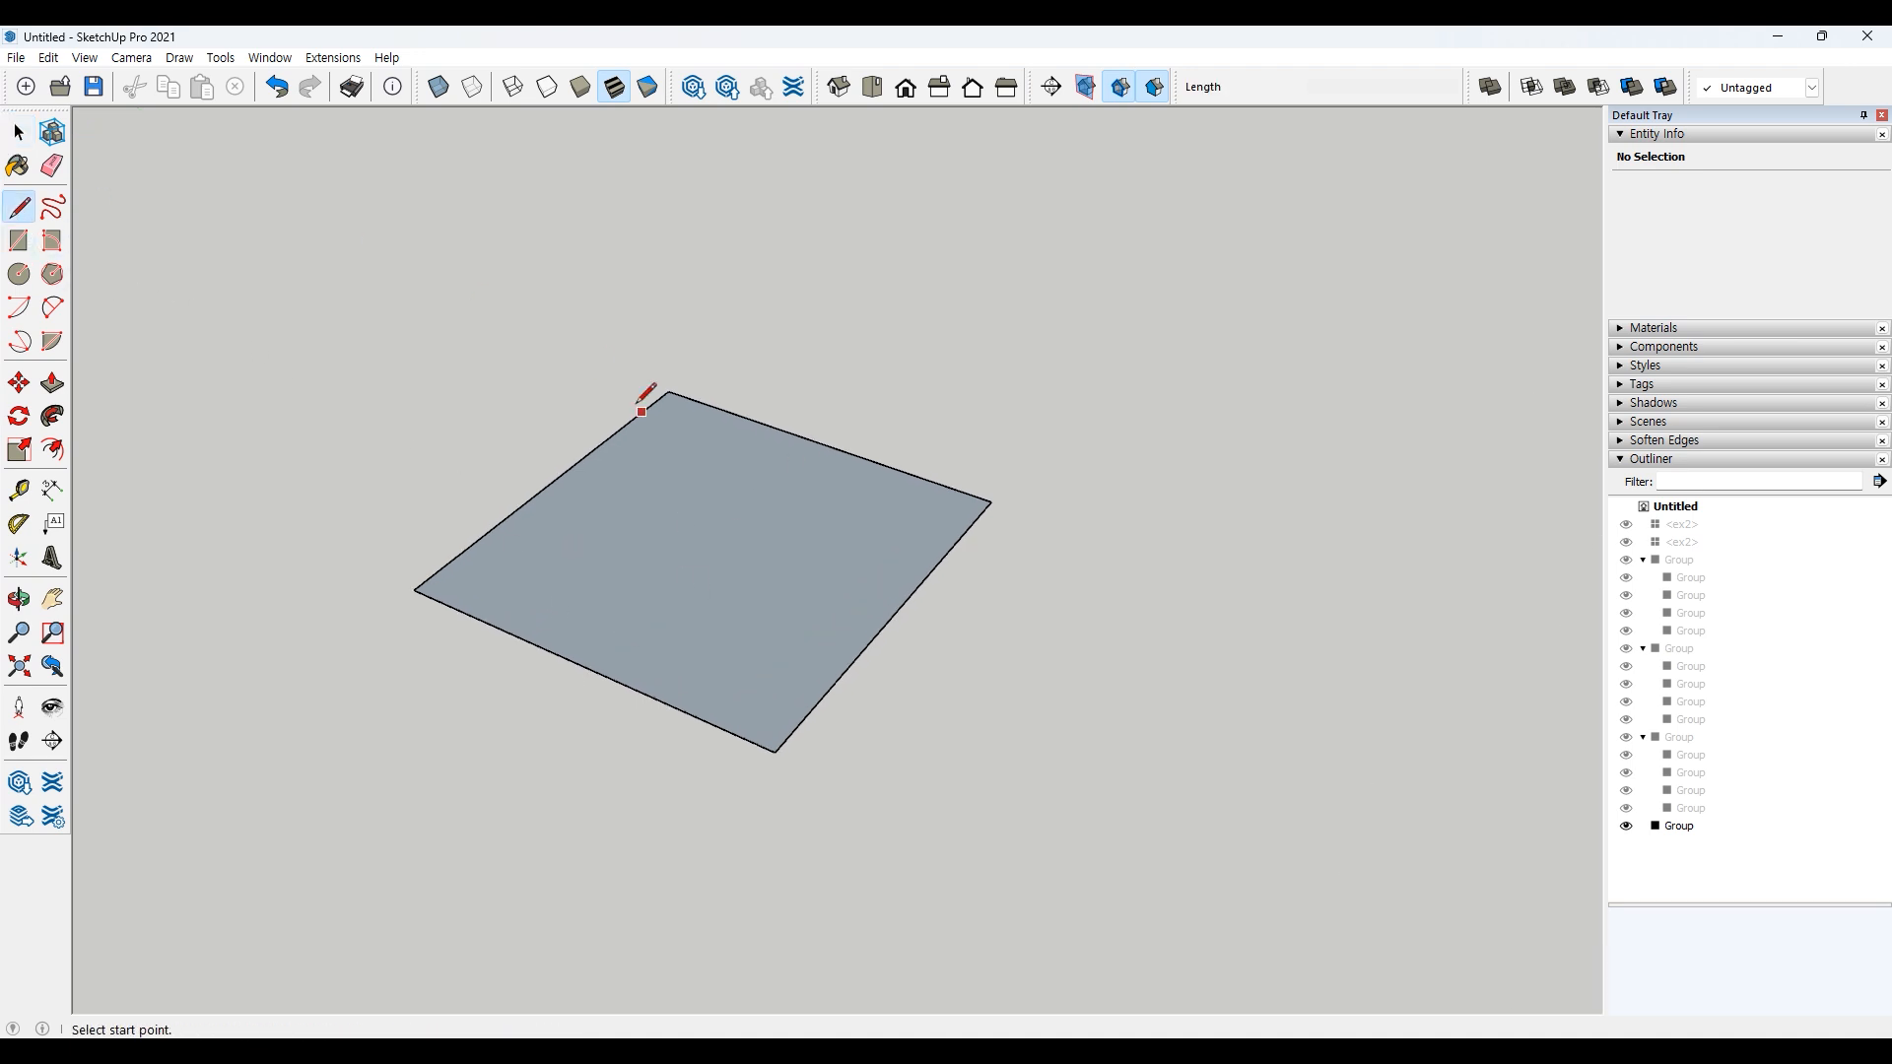
pyautogui.click(595, 670)
pyautogui.click(817, 444)
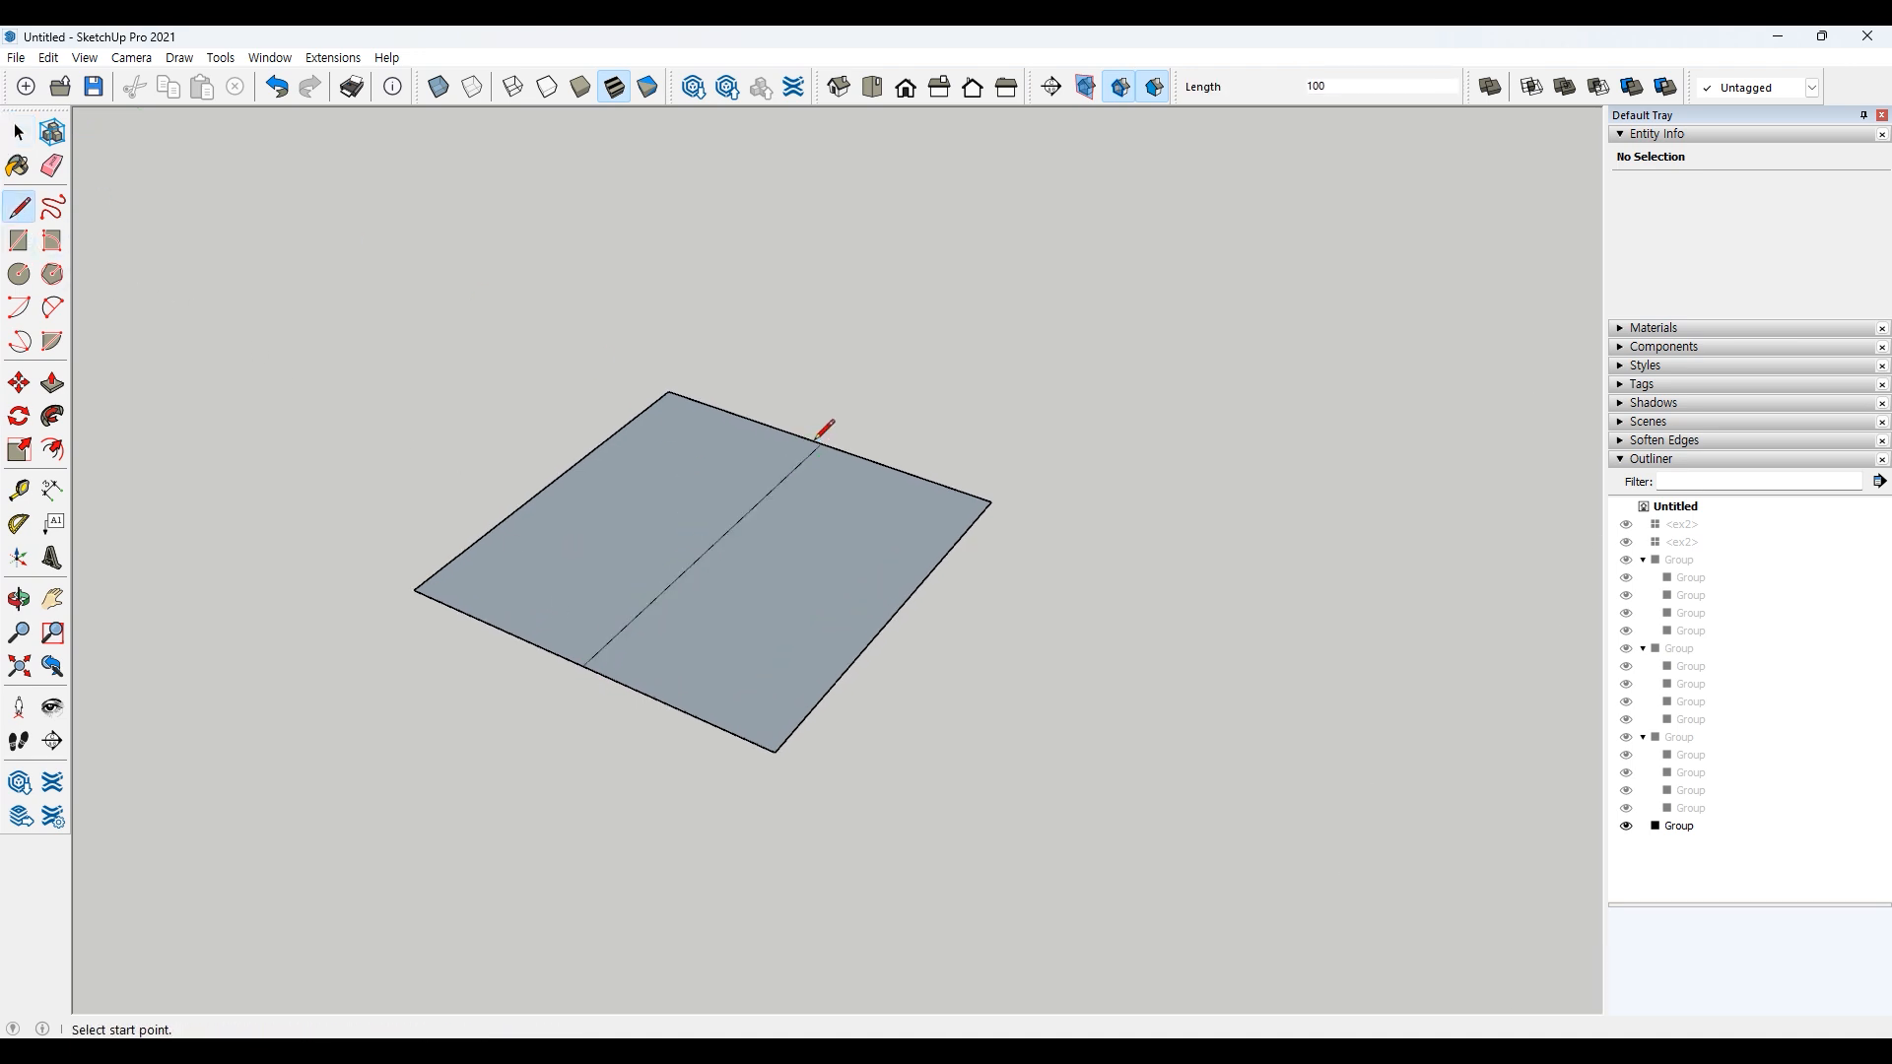
pyautogui.press('space')
pyautogui.click(655, 520)
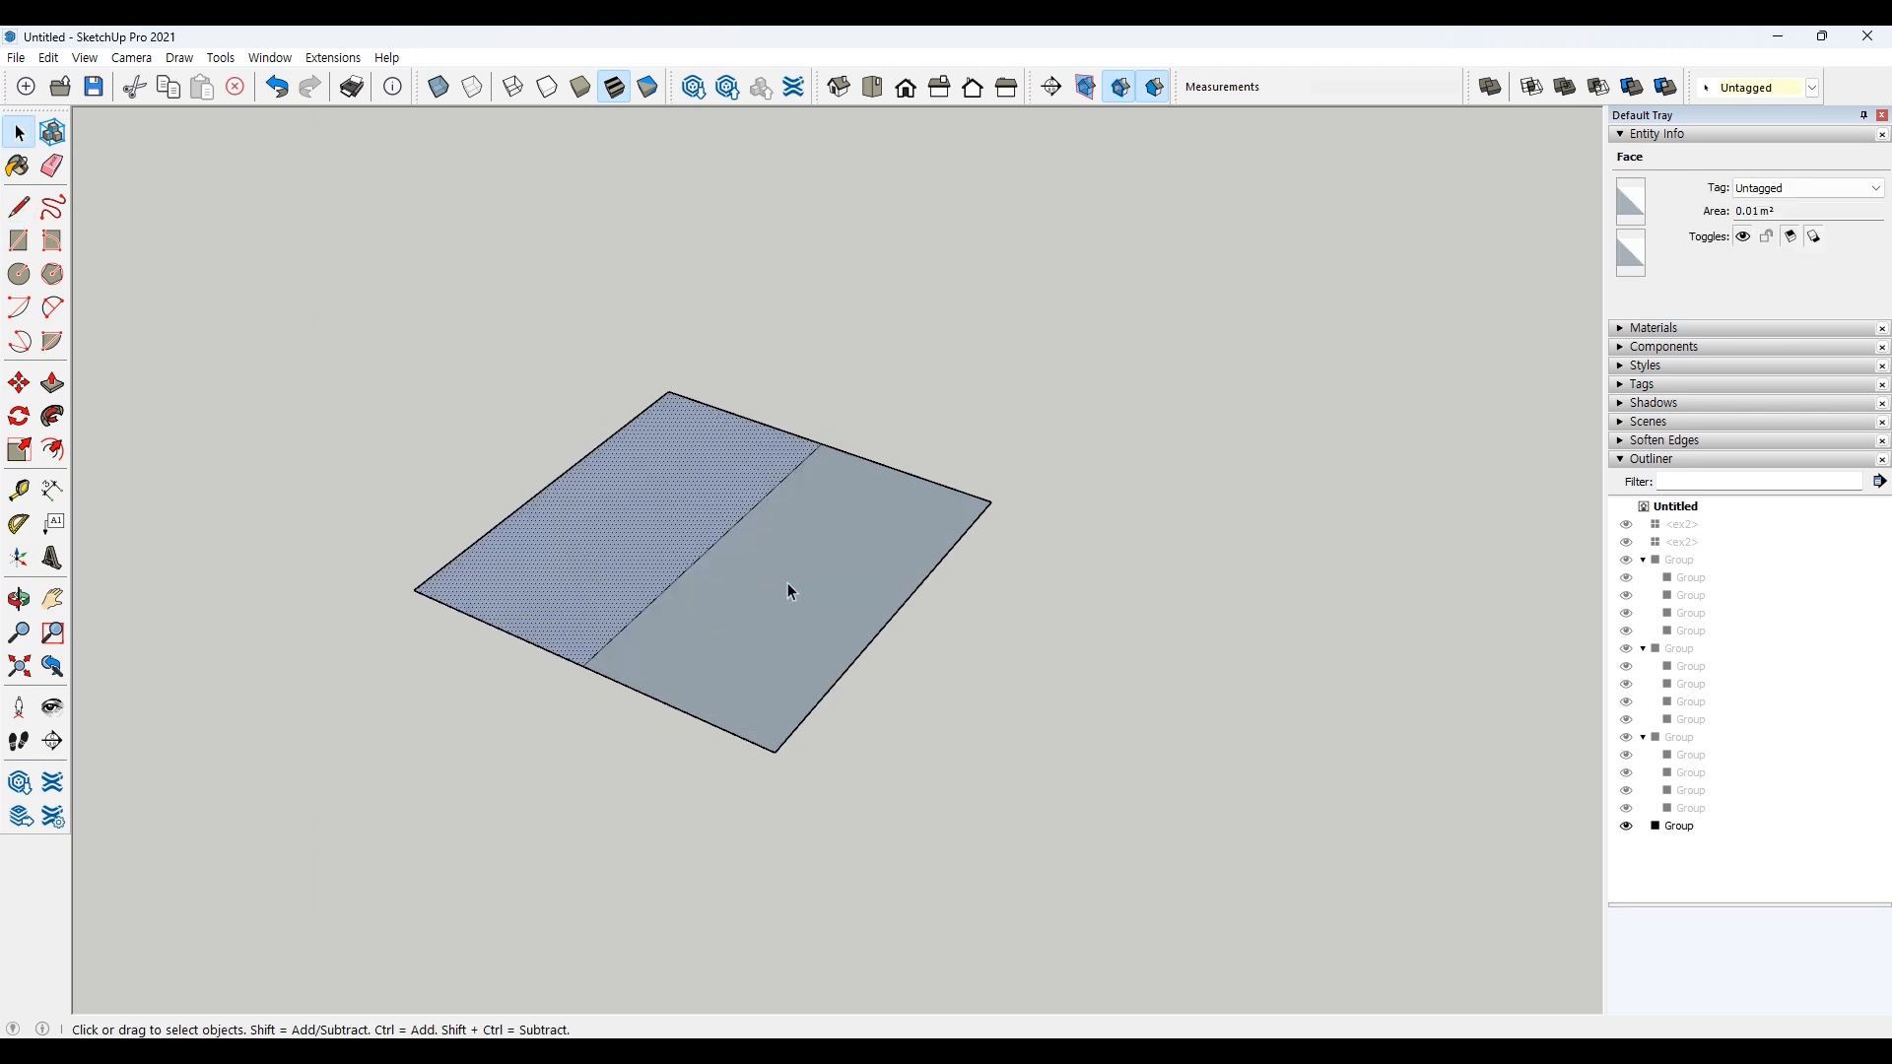
pyautogui.click(789, 582)
pyautogui.click(873, 327)
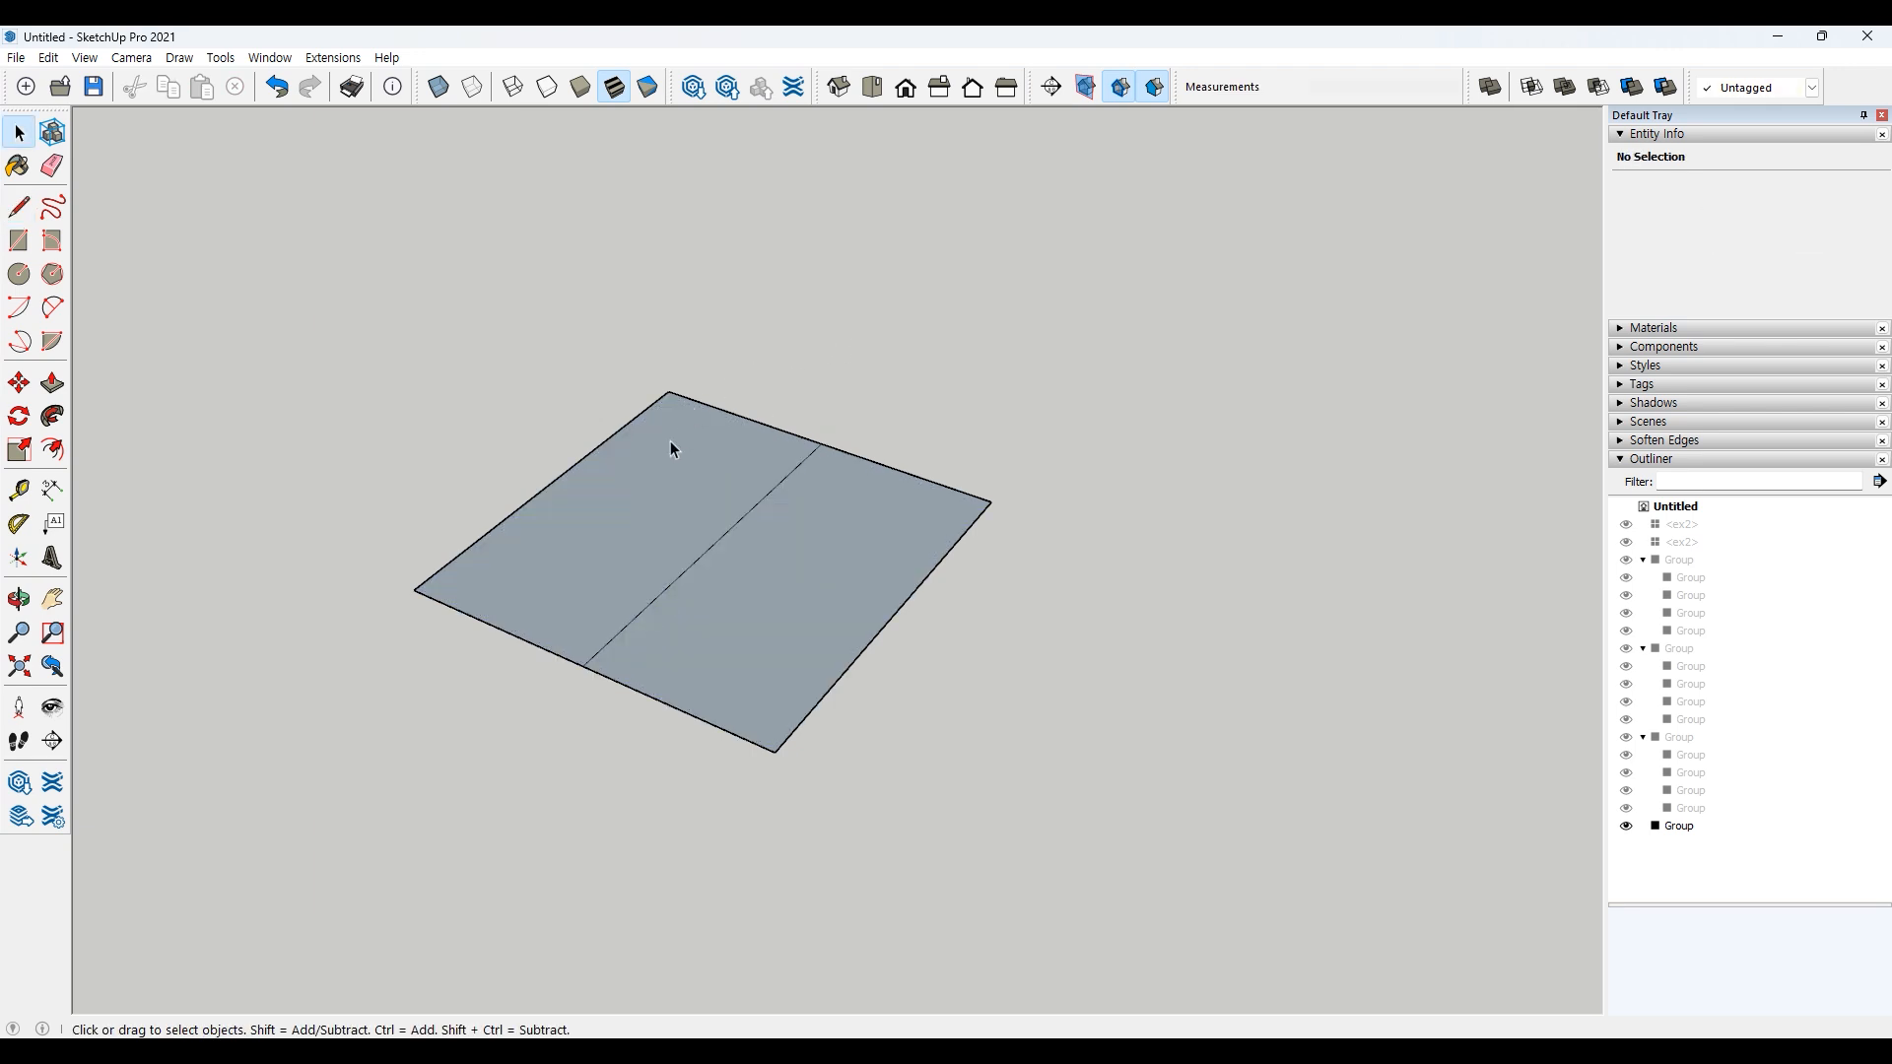
# Step: Pull the ungrouped half face farther from the cube up about 71 and the nearer half face up about 35
pyautogui.click(650, 481)
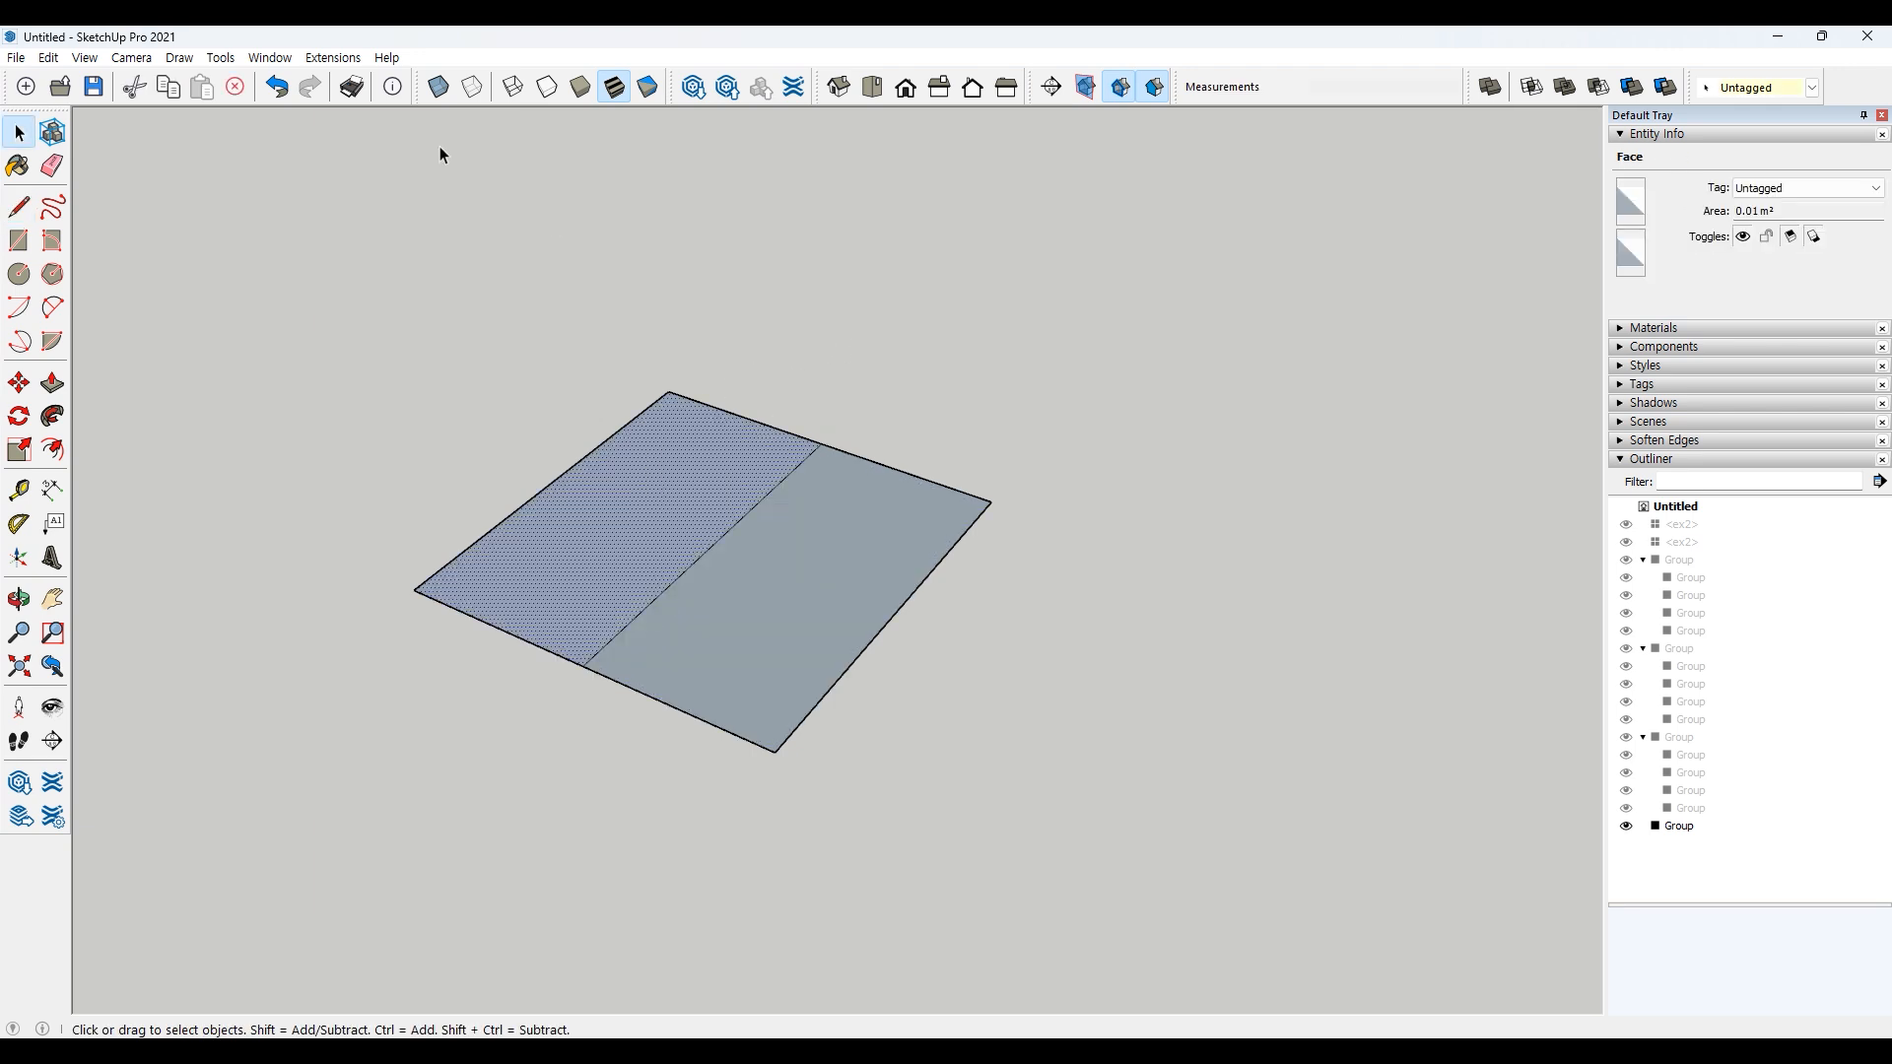
pyautogui.click(52, 384)
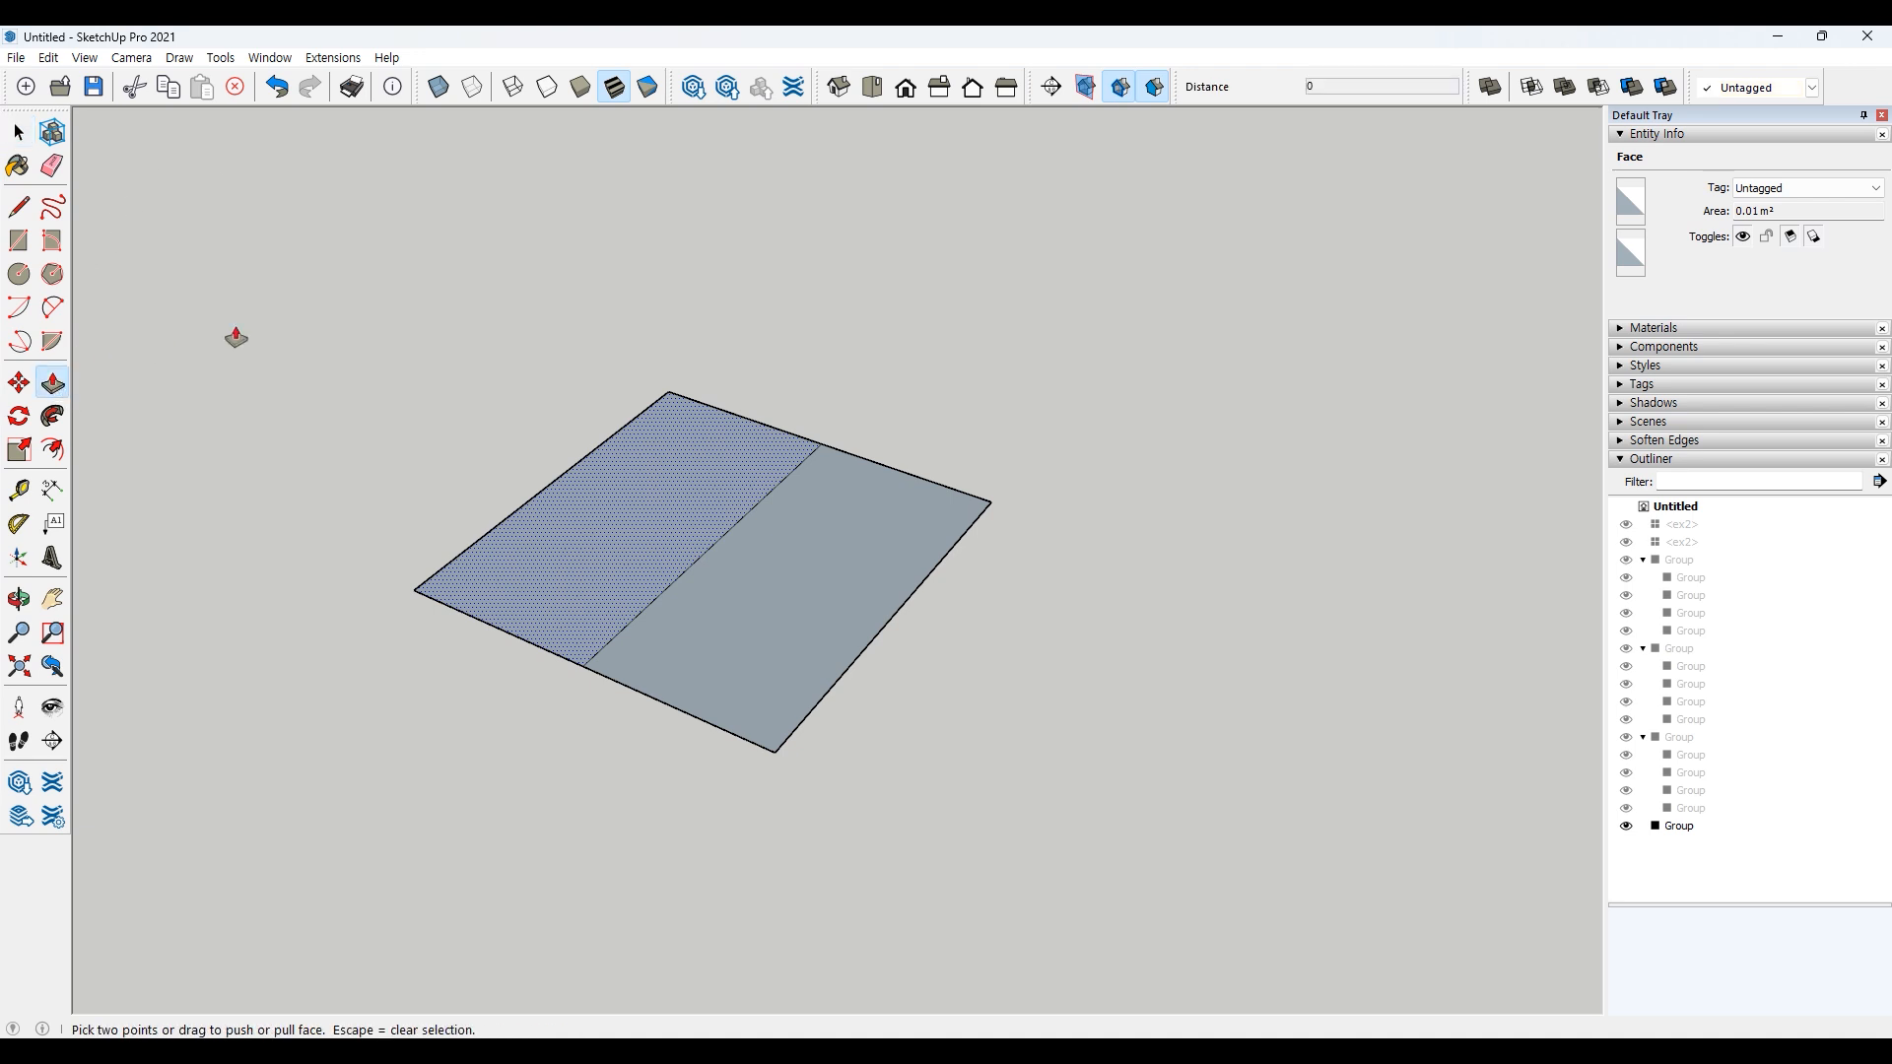
pyautogui.click(597, 470)
pyautogui.click(581, 235)
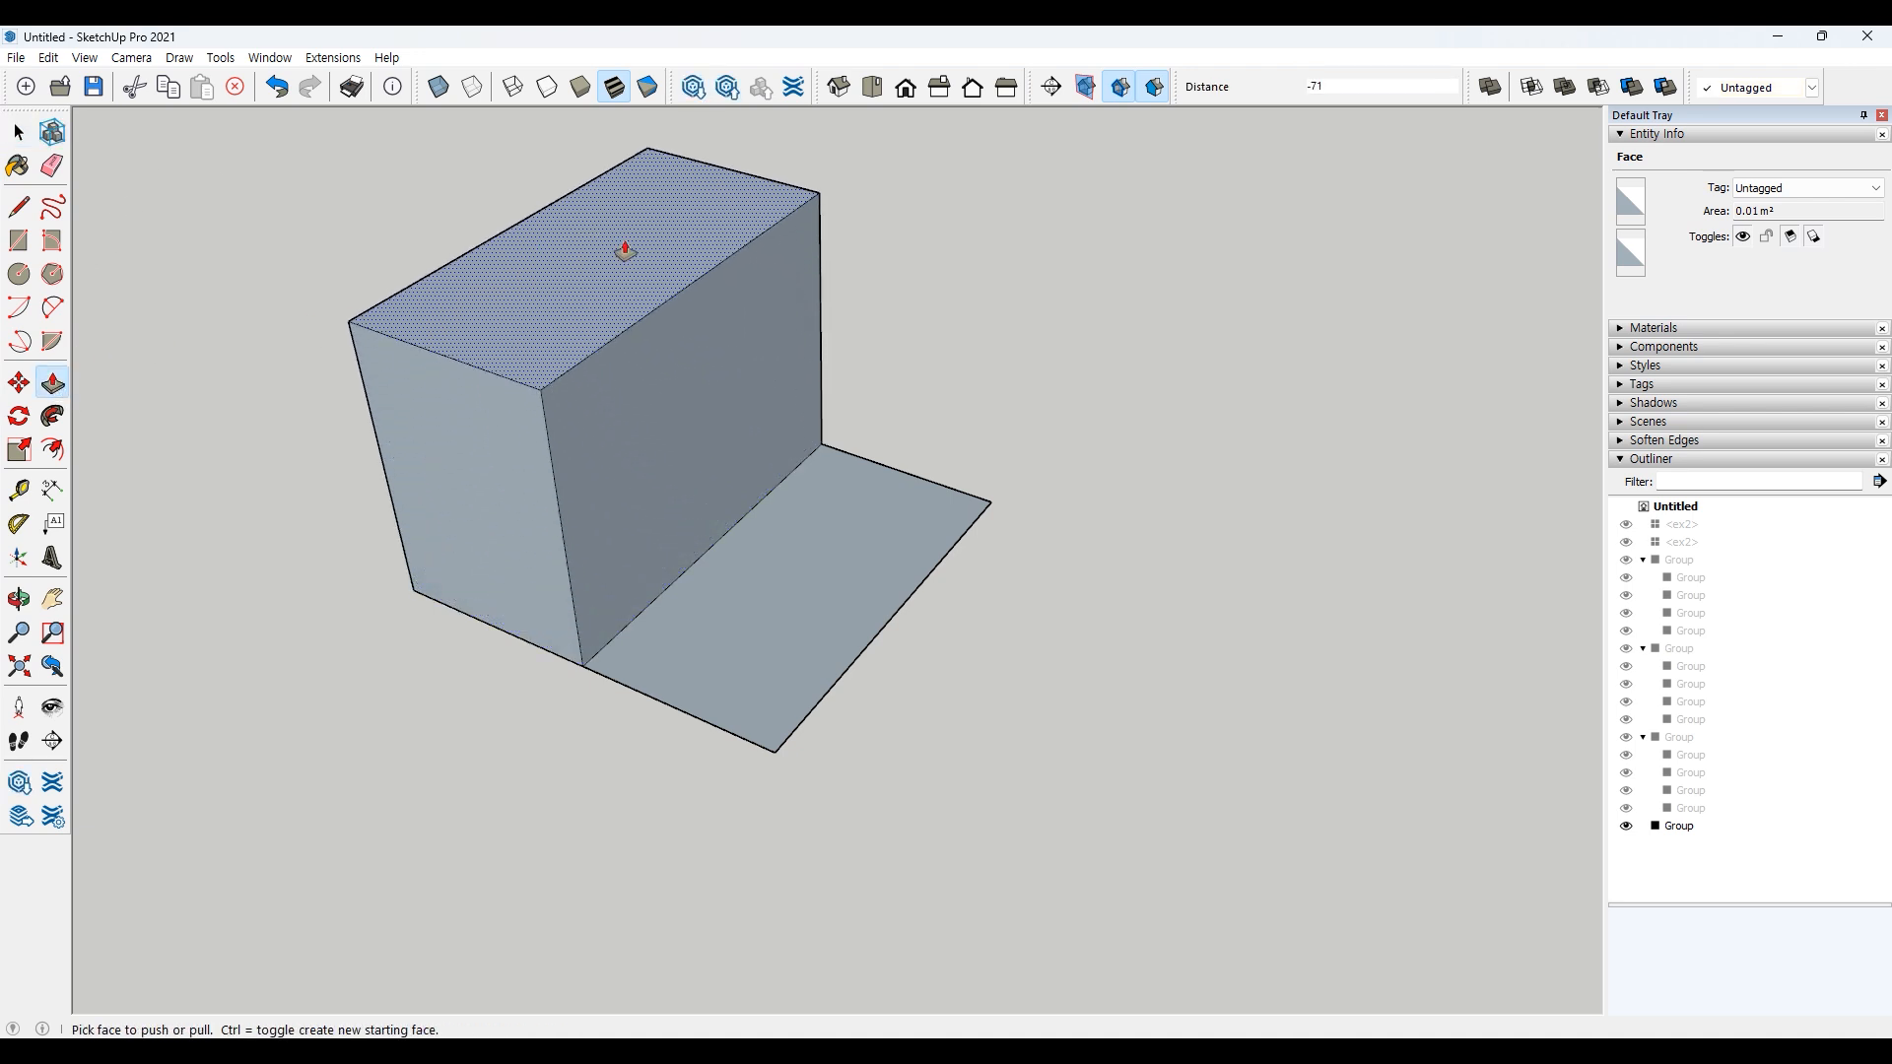
pyautogui.click(839, 511)
pyautogui.click(820, 422)
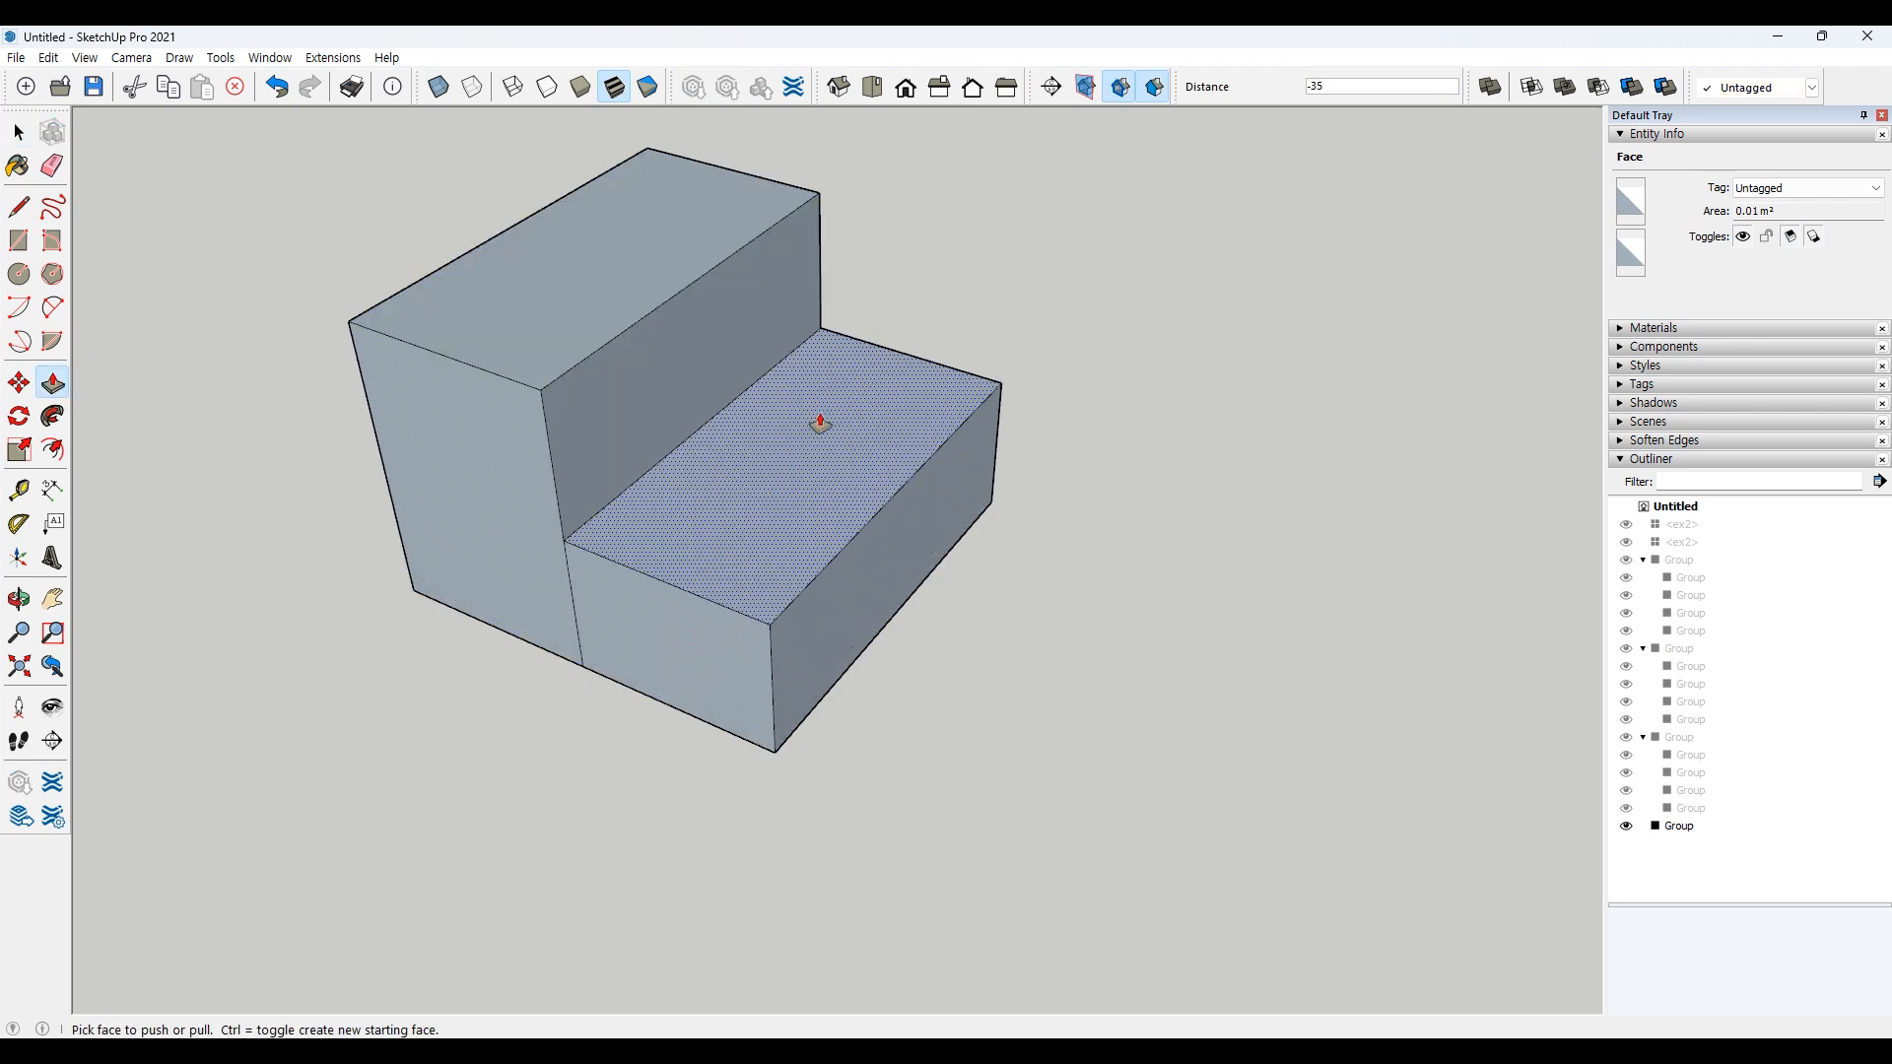
pyautogui.press('space')
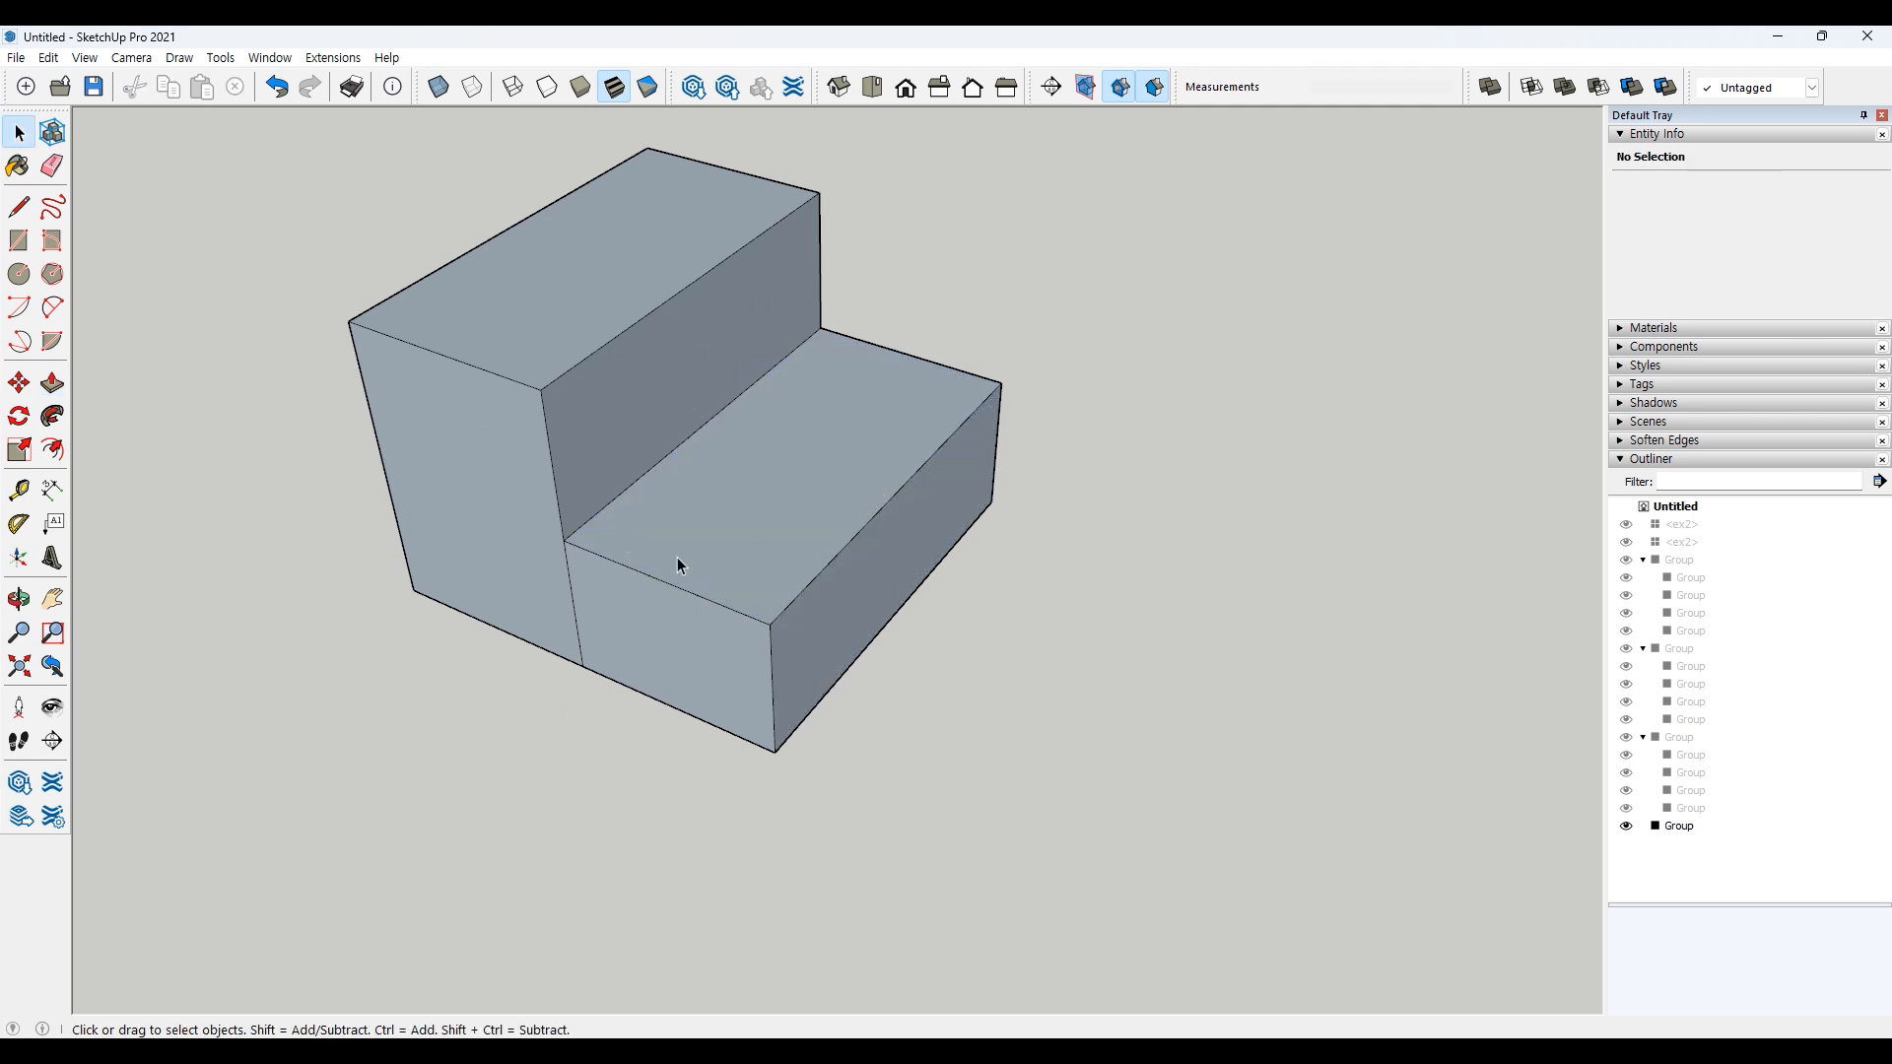
# Step: Inspect the underside of the ungrouped stepped block and undo both Push/Pull extrusions
pyautogui.moveTo(707, 858); pyautogui.dragTo(771, 394, button='middle')
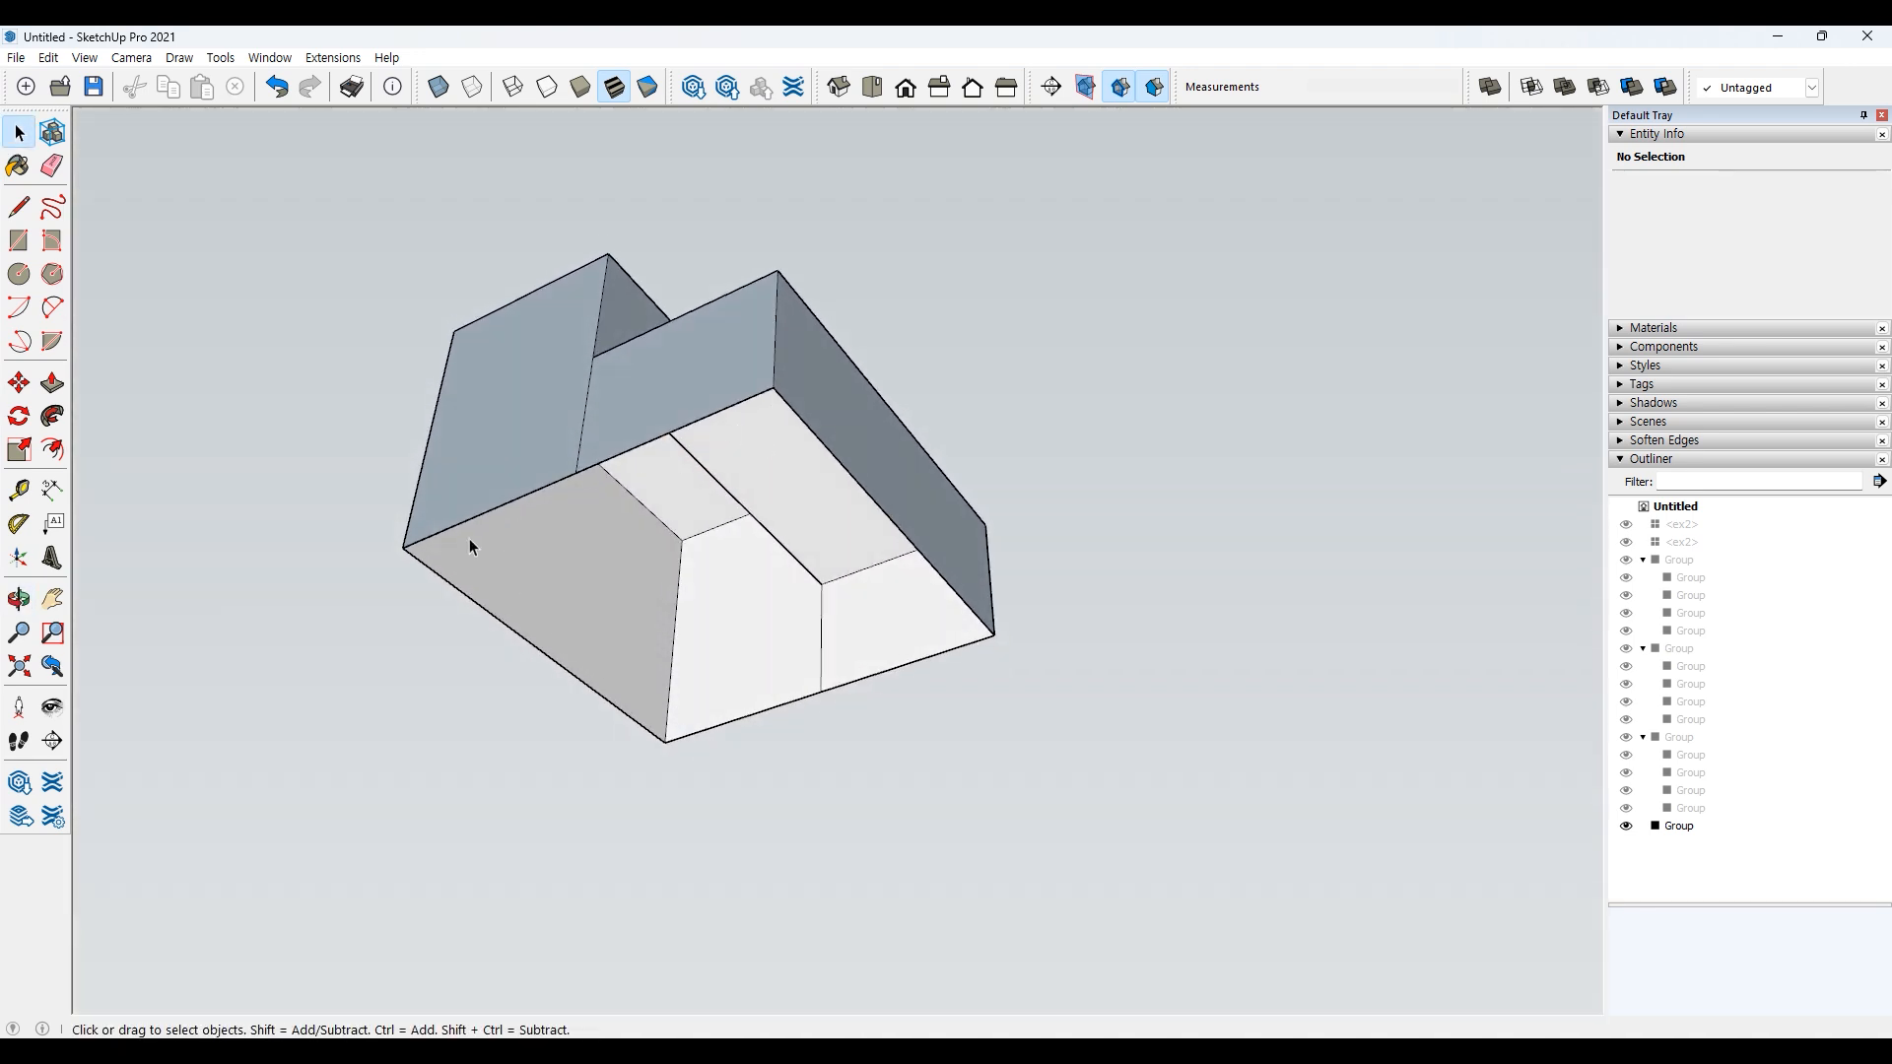
pyautogui.moveTo(784, 397); pyautogui.dragTo(747, 645, button='middle')
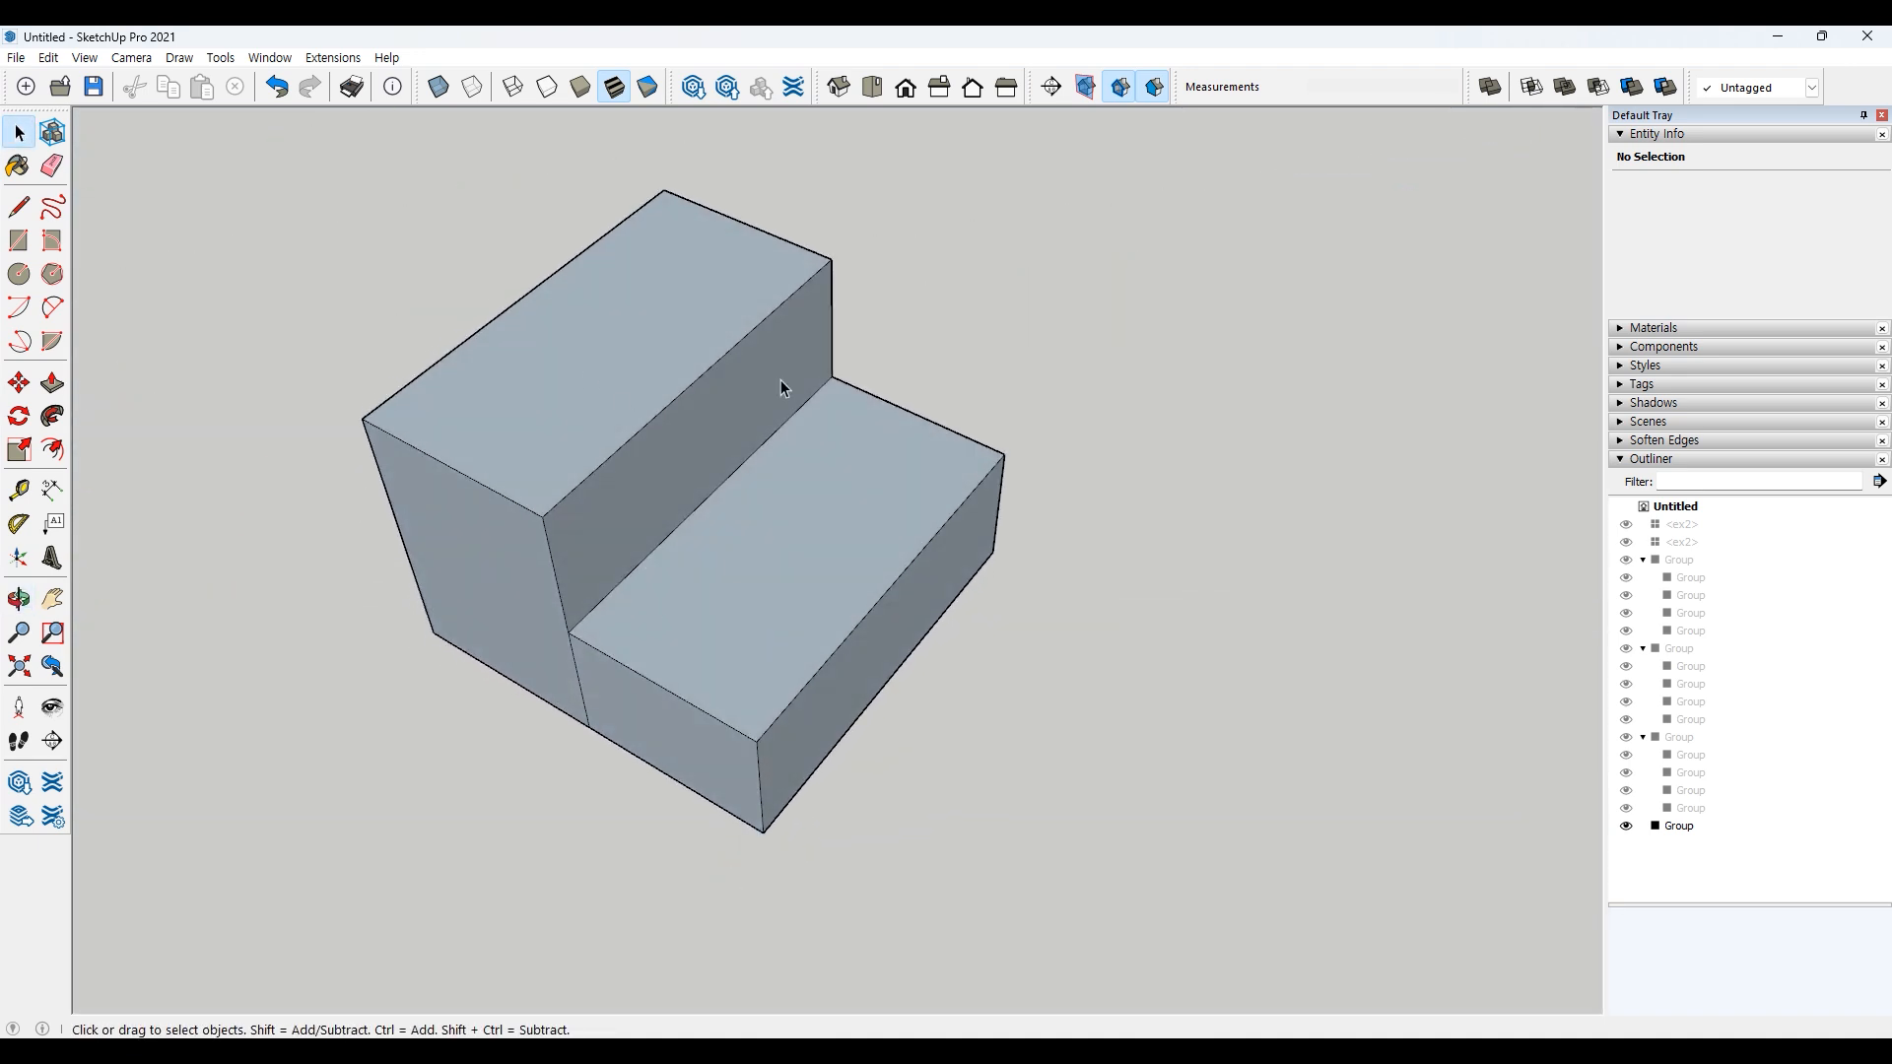
pyautogui.hotkey('ctrl', 'z')
pyautogui.hotkey('ctrl', 'z')
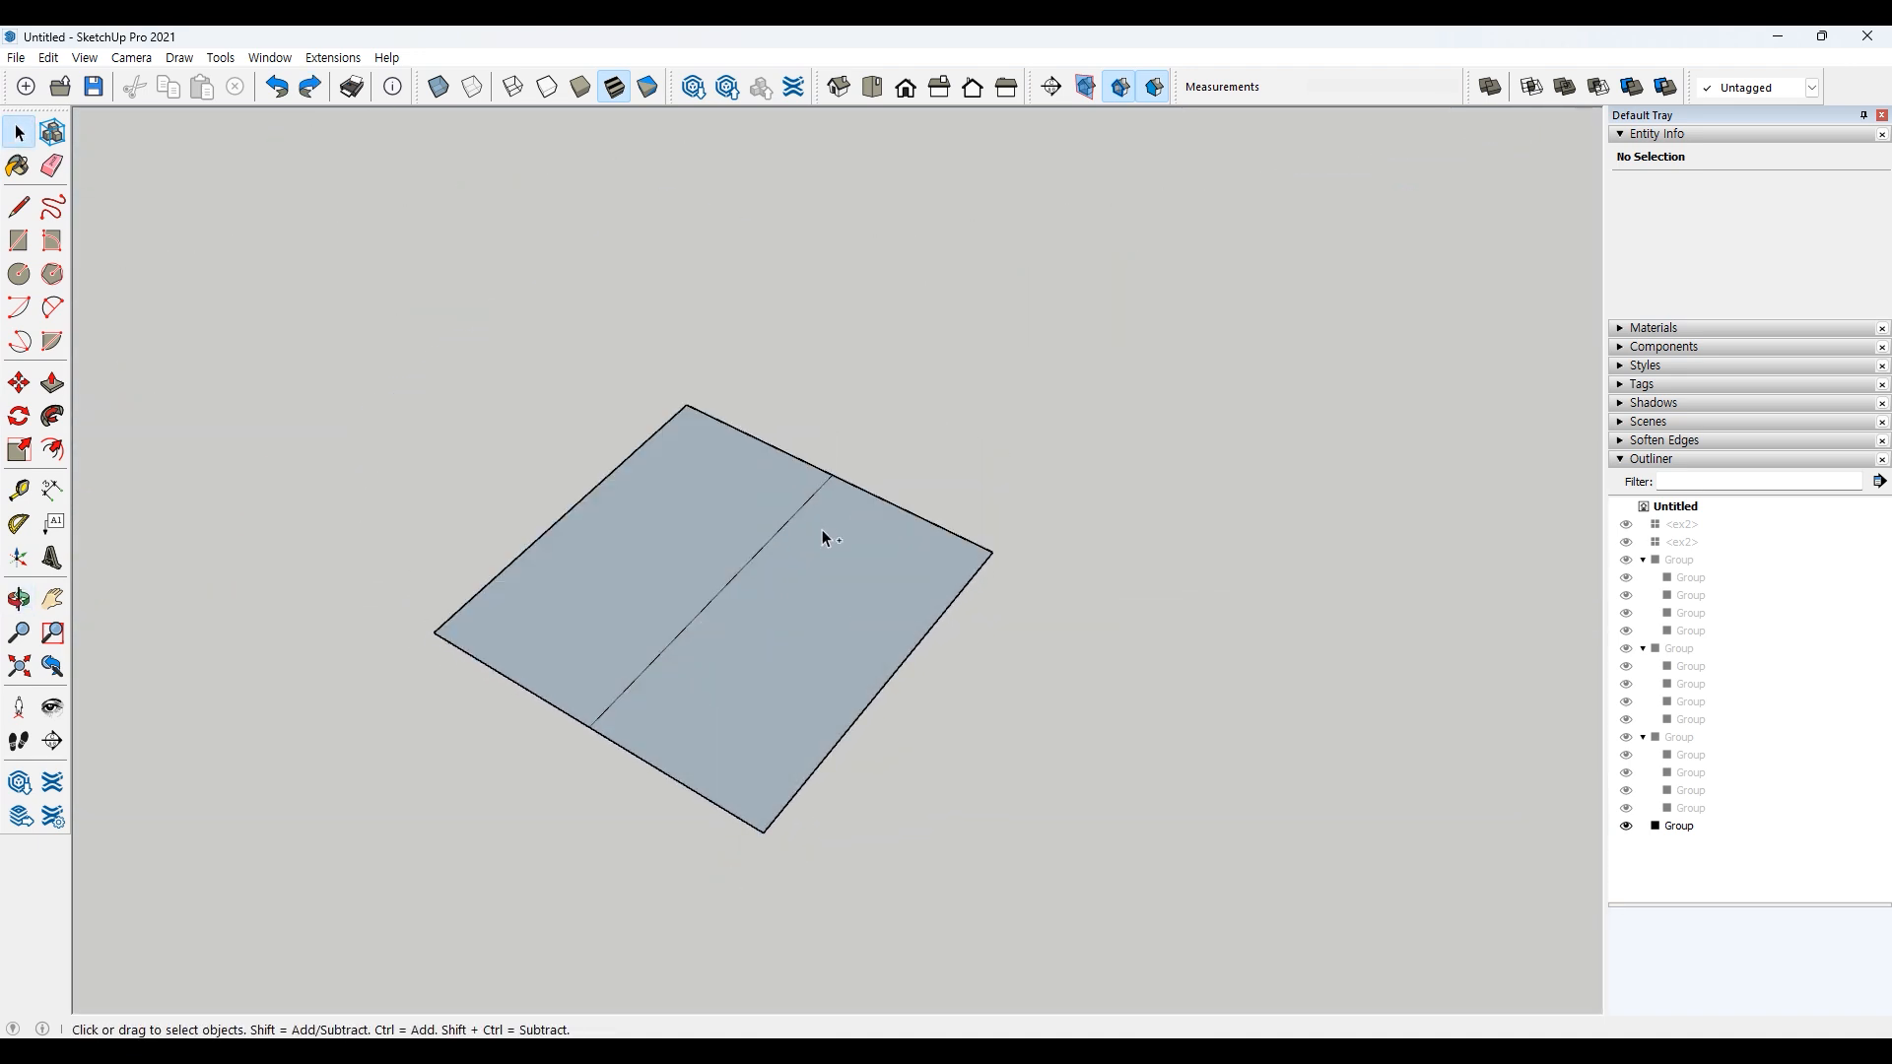
# Step: Make each half of the split square, face and edges, into its own group
pyautogui.click(672, 519)
pyautogui.click(808, 595)
pyautogui.click(680, 564)
pyautogui.click(766, 621)
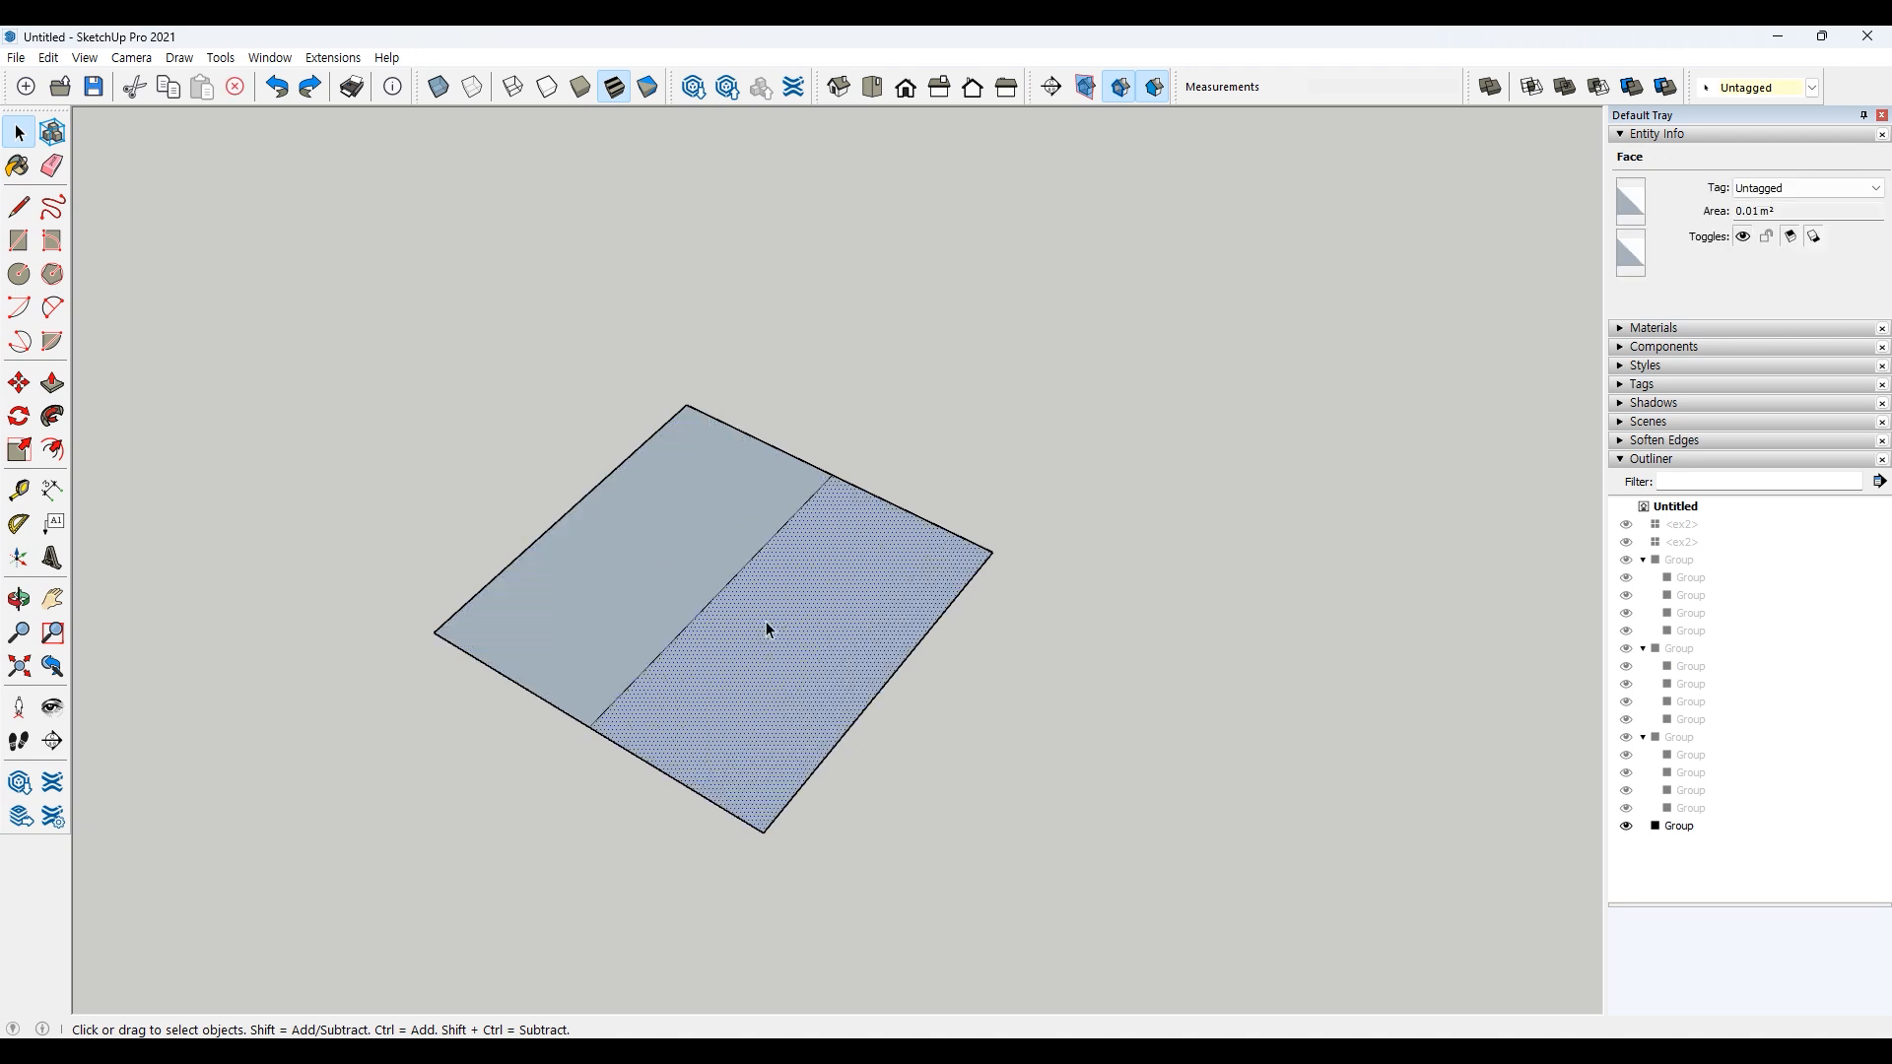
pyautogui.doubleClick(637, 520)
pyautogui.rightClick(638, 523)
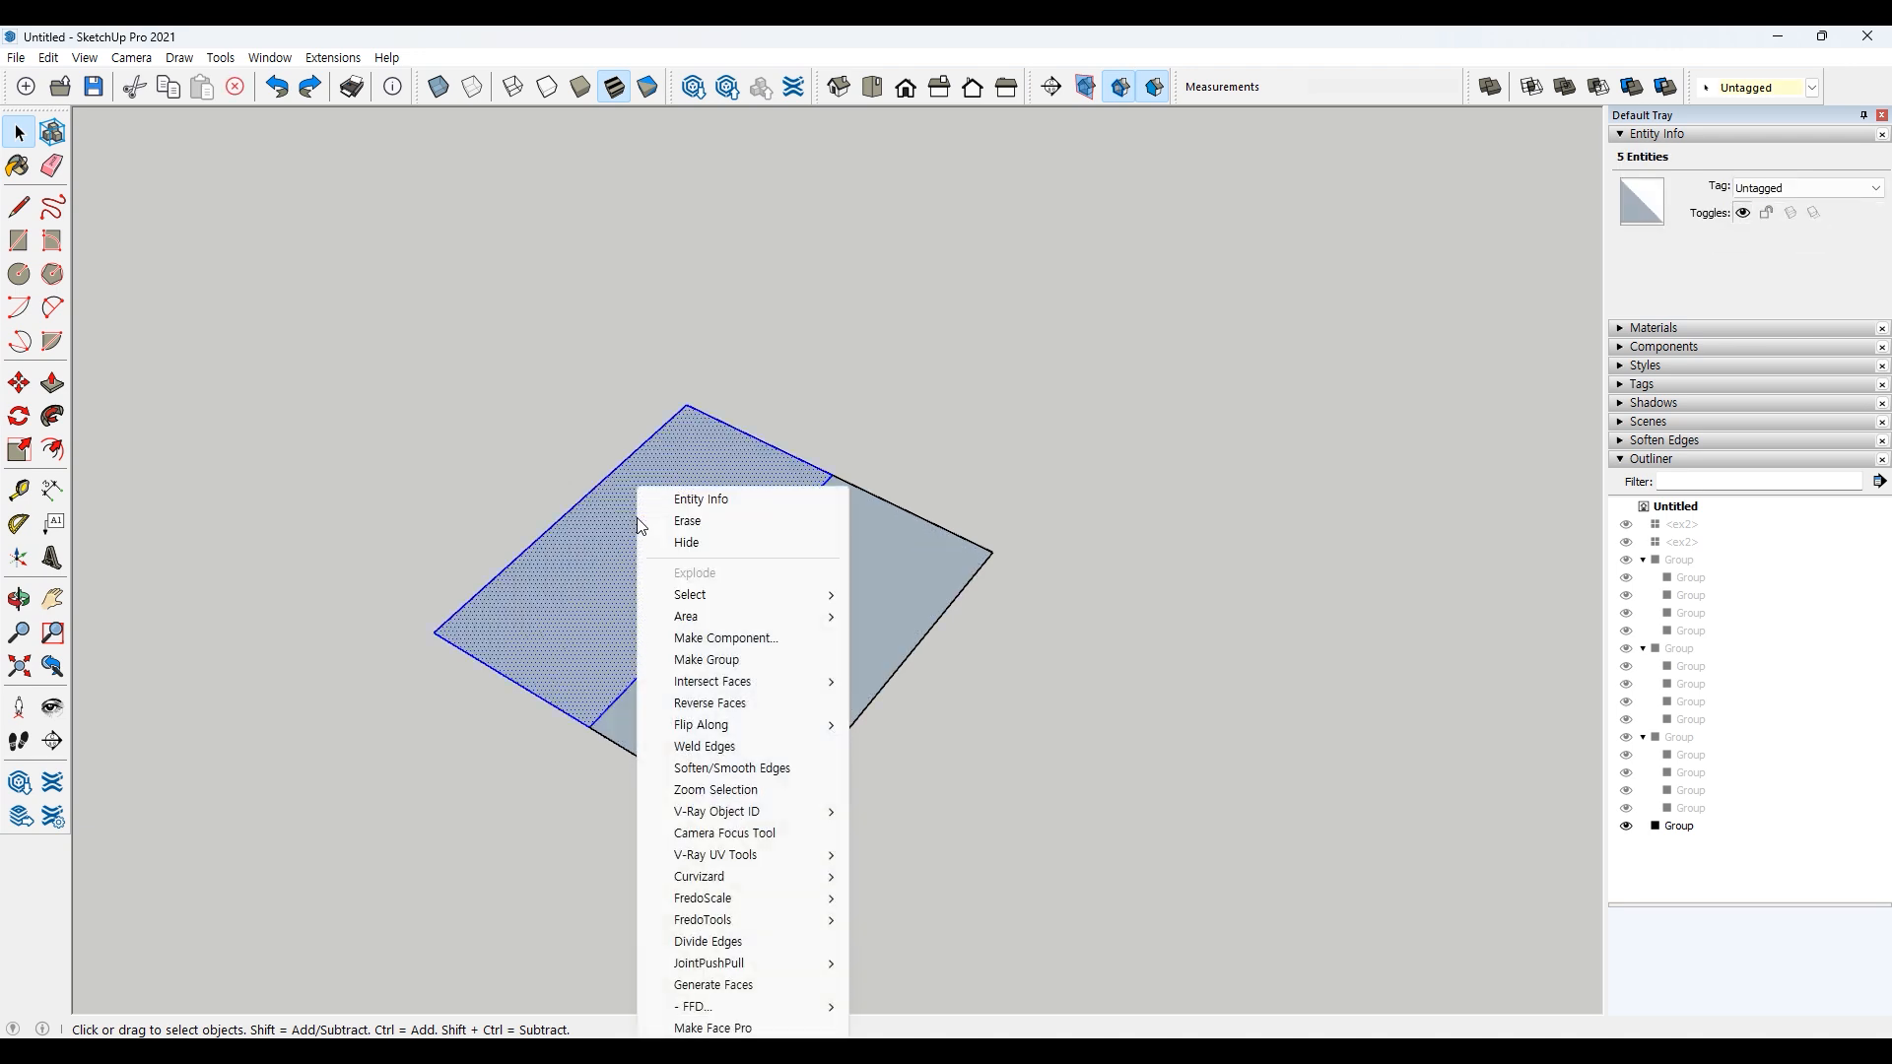
pyautogui.click(706, 660)
pyautogui.click(848, 599)
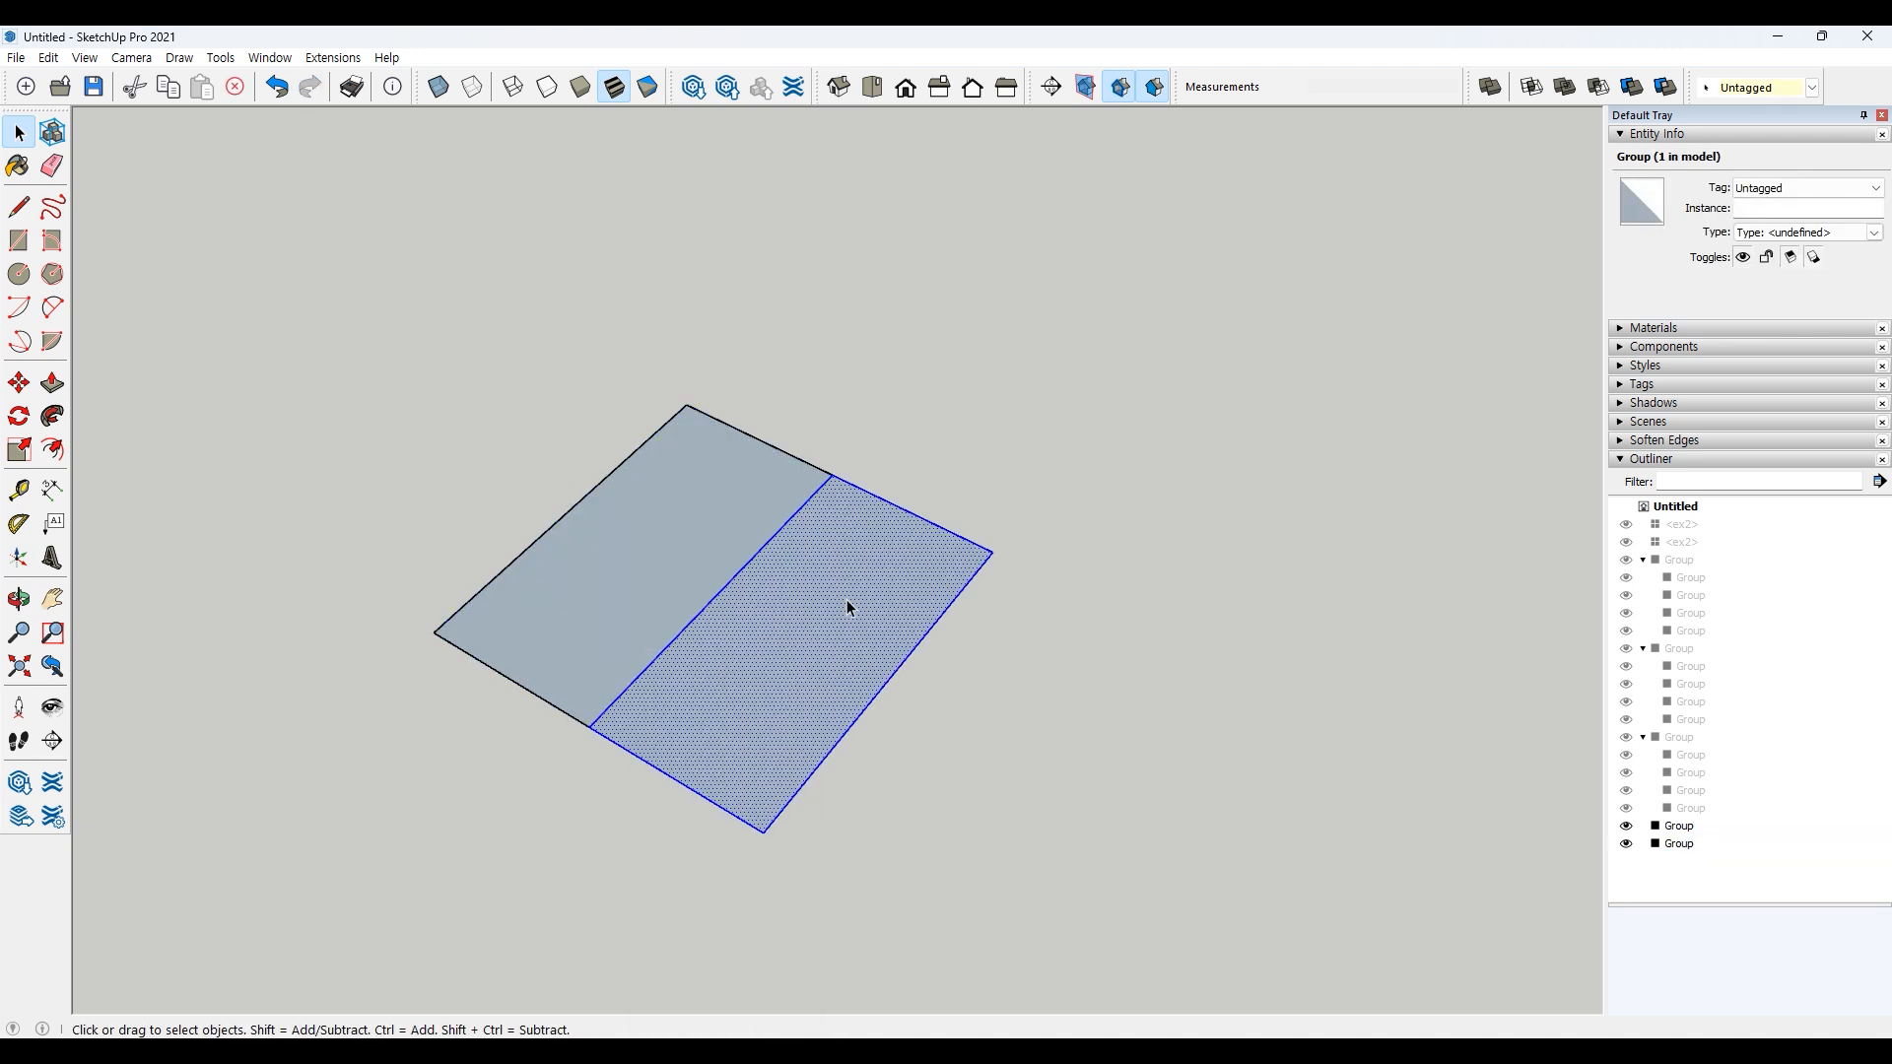
pyautogui.rightClick(848, 599)
pyautogui.click(930, 240)
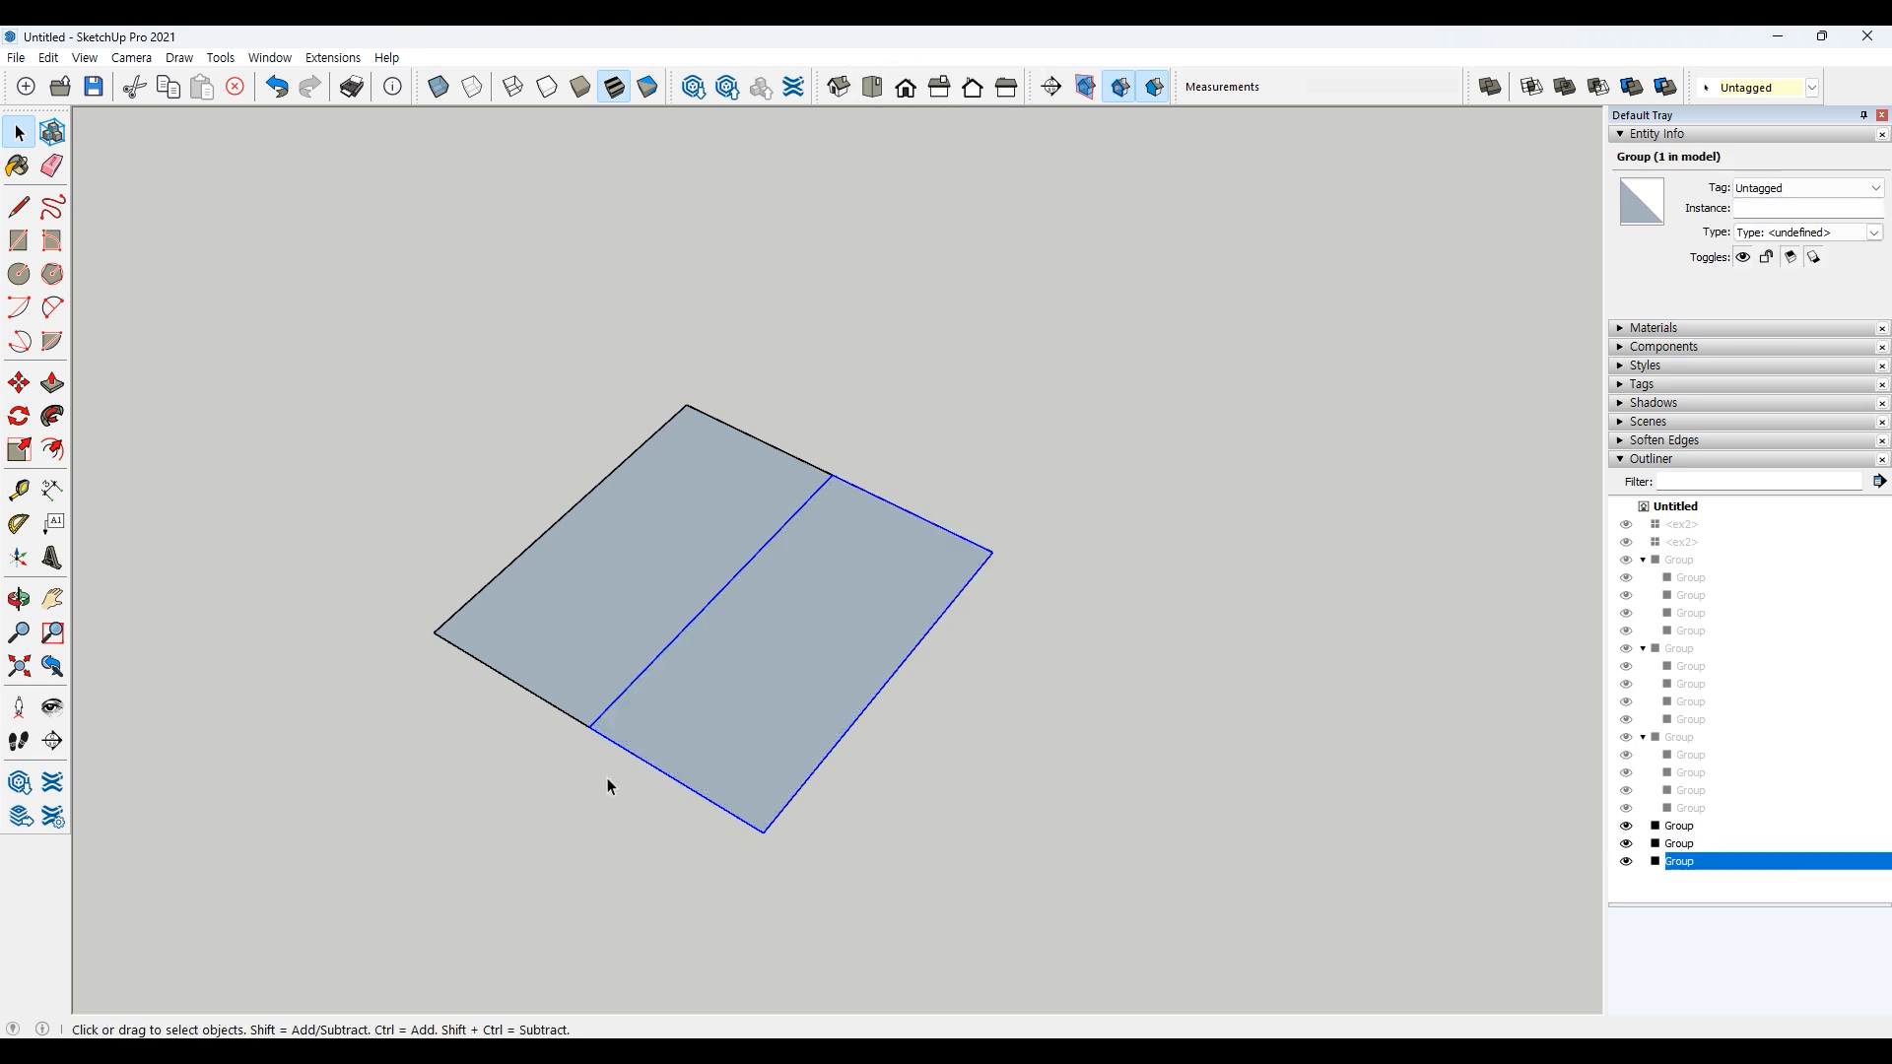
# Step: Open the half-square group farther from the cube, pull its face up into a tall block, and close the group
pyautogui.click(625, 529)
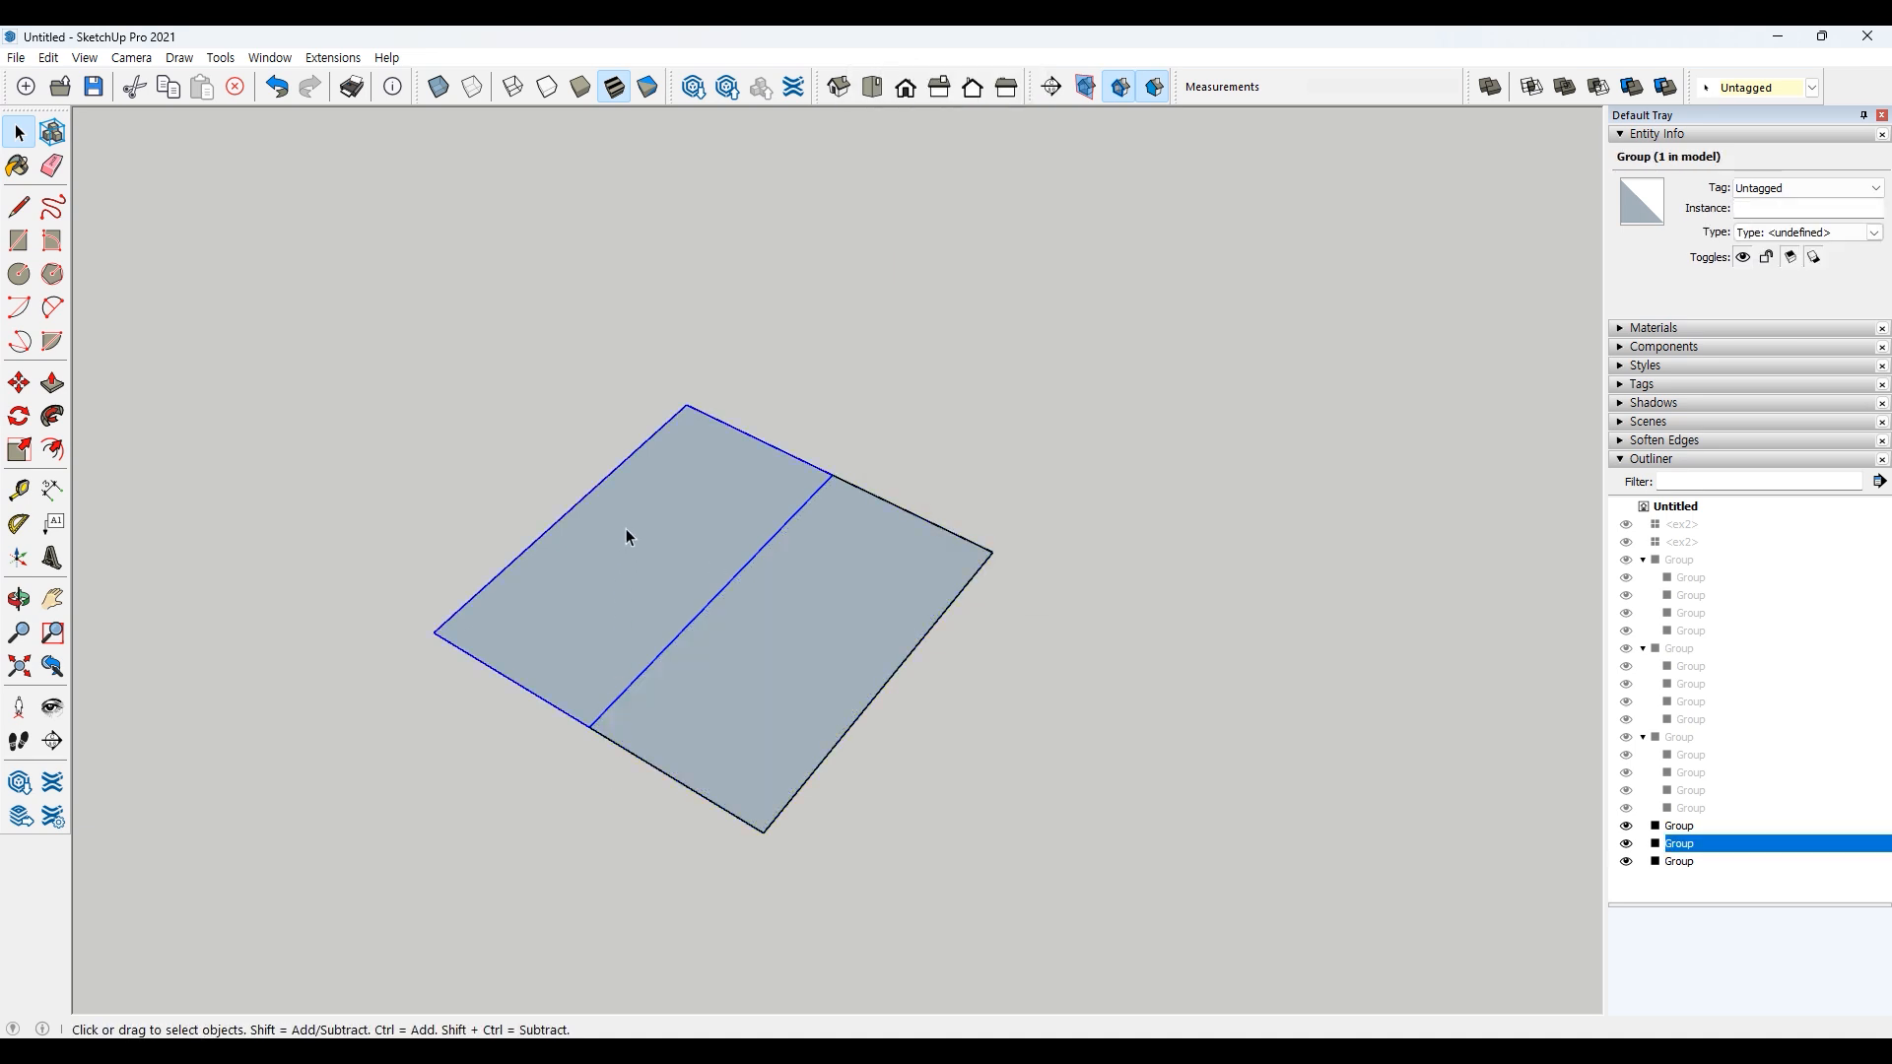
pyautogui.doubleClick(625, 528)
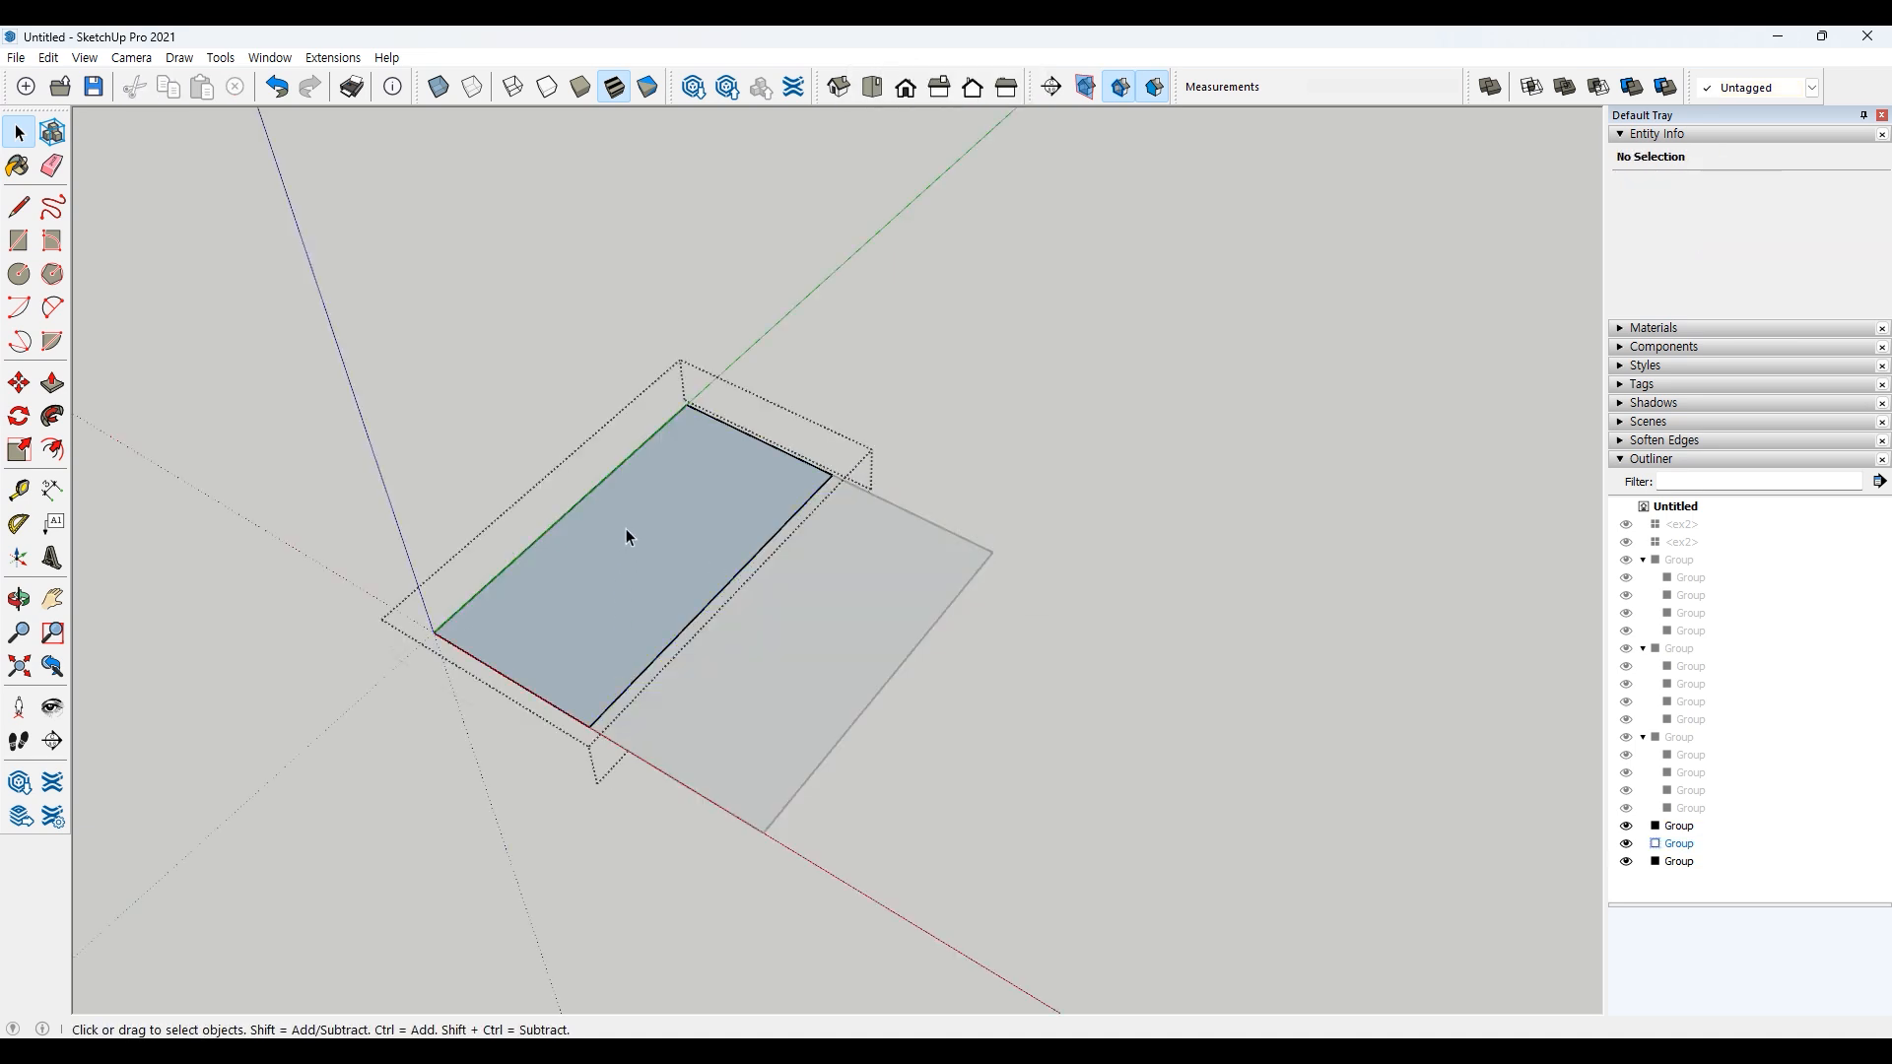
pyautogui.click(52, 383)
pyautogui.moveTo(611, 547); pyautogui.dragTo(596, 286)
pyautogui.press('space')
pyautogui.click(841, 591)
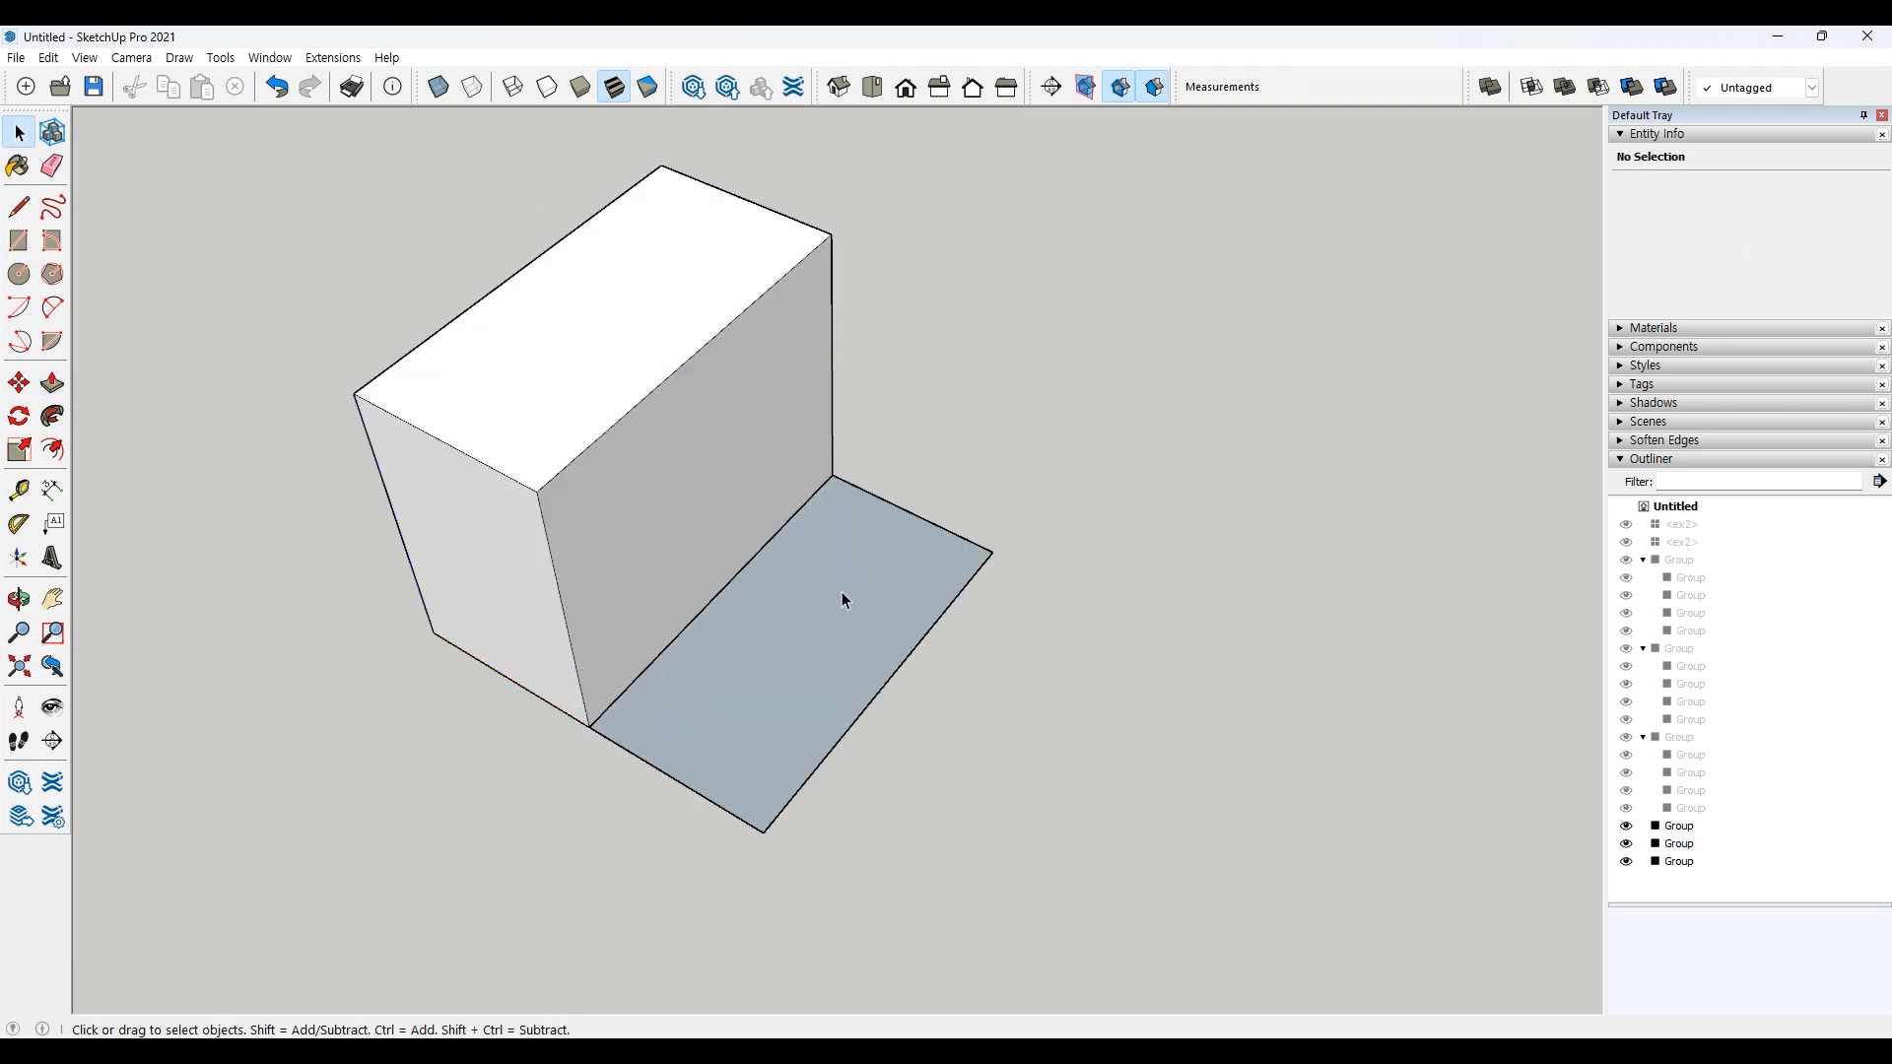
# Step: Open the other half-square group, pull its face up to about half the tall block's height, and close the group
pyautogui.doubleClick(841, 592)
pyautogui.press('p')
pyautogui.moveTo(827, 596); pyautogui.dragTo(812, 488)
pyautogui.press('space')
pyautogui.click(1109, 305)
pyautogui.moveTo(727, 909)
pyautogui.mouseDown(button='middle')
pyautogui.moveTo(778, 631)
pyautogui.moveTo(764, 401)
pyautogui.moveTo(718, 929)
pyautogui.moveTo(723, 911)
pyautogui.mouseUp(button='middle')
pyautogui.moveTo(733, 695); pyautogui.dragTo(727, 739)
pyautogui.press('space')
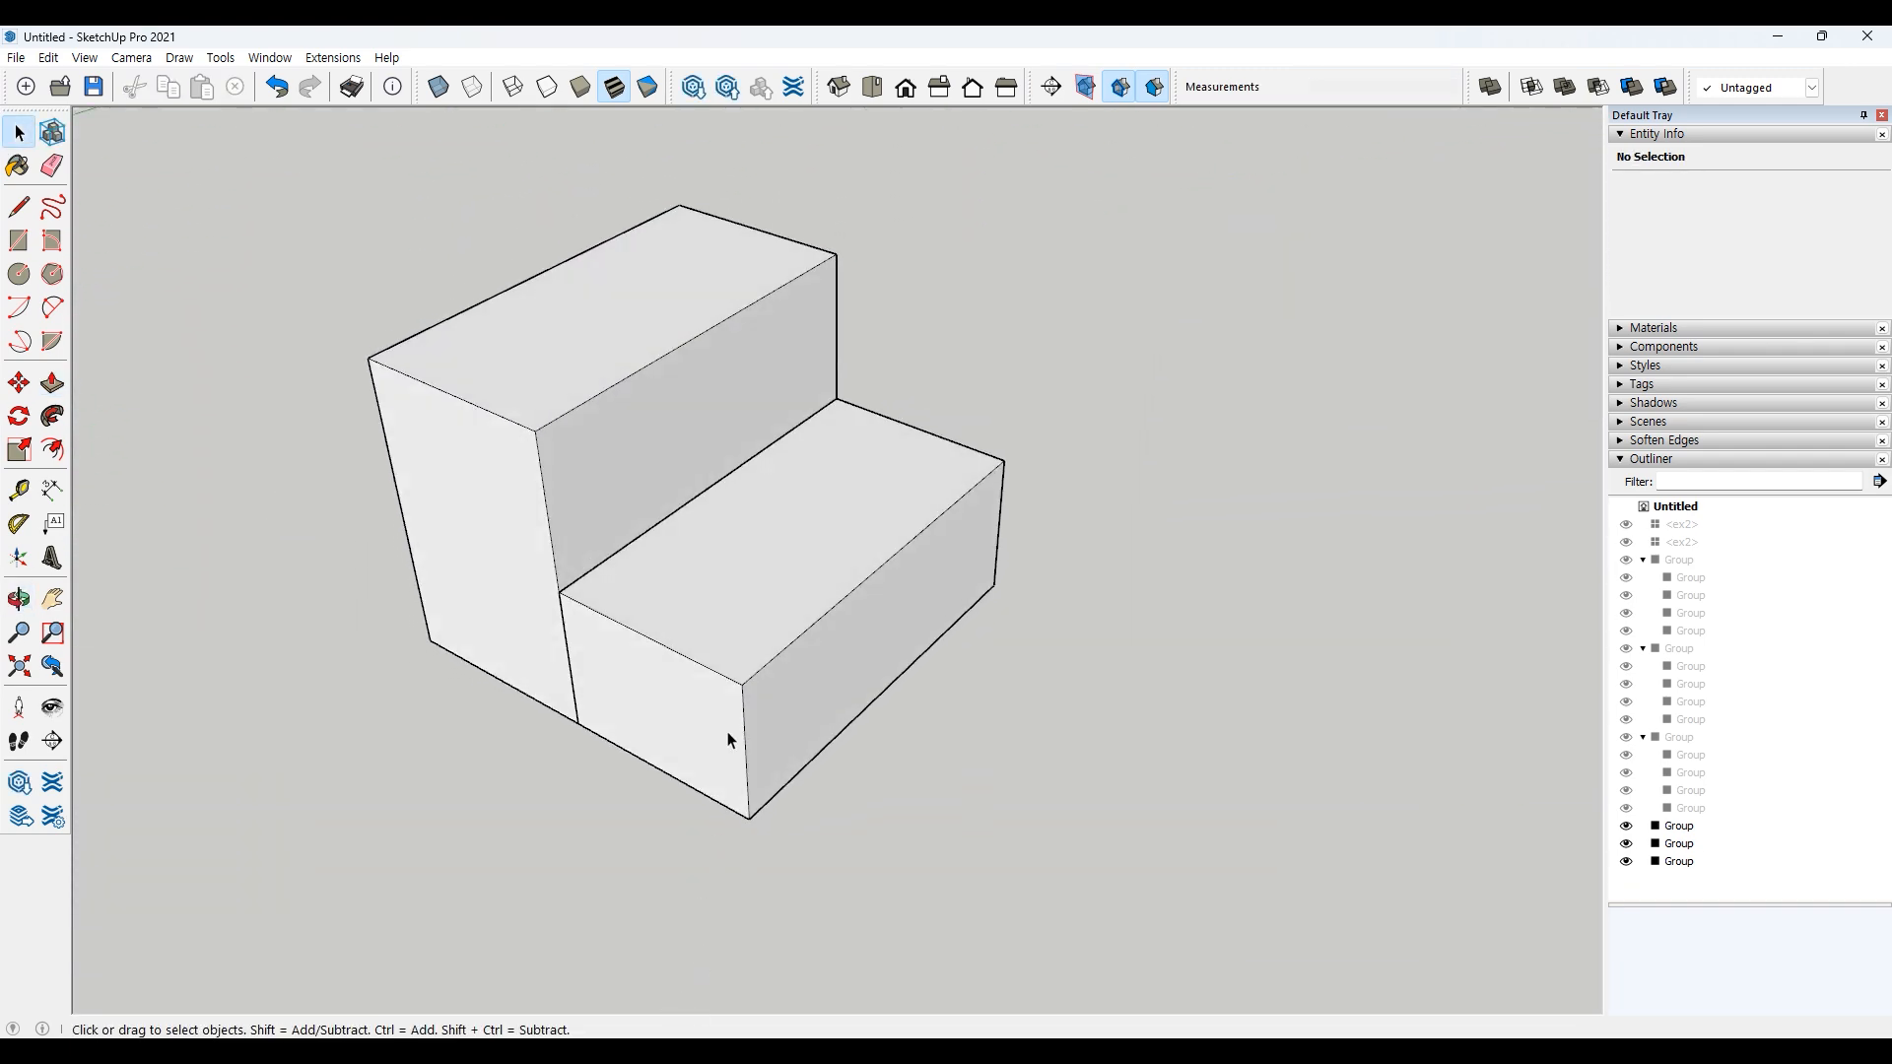
# Step: Move the lower block group about 86 away from the tall block group
pyautogui.click(753, 617)
pyautogui.click(21, 387)
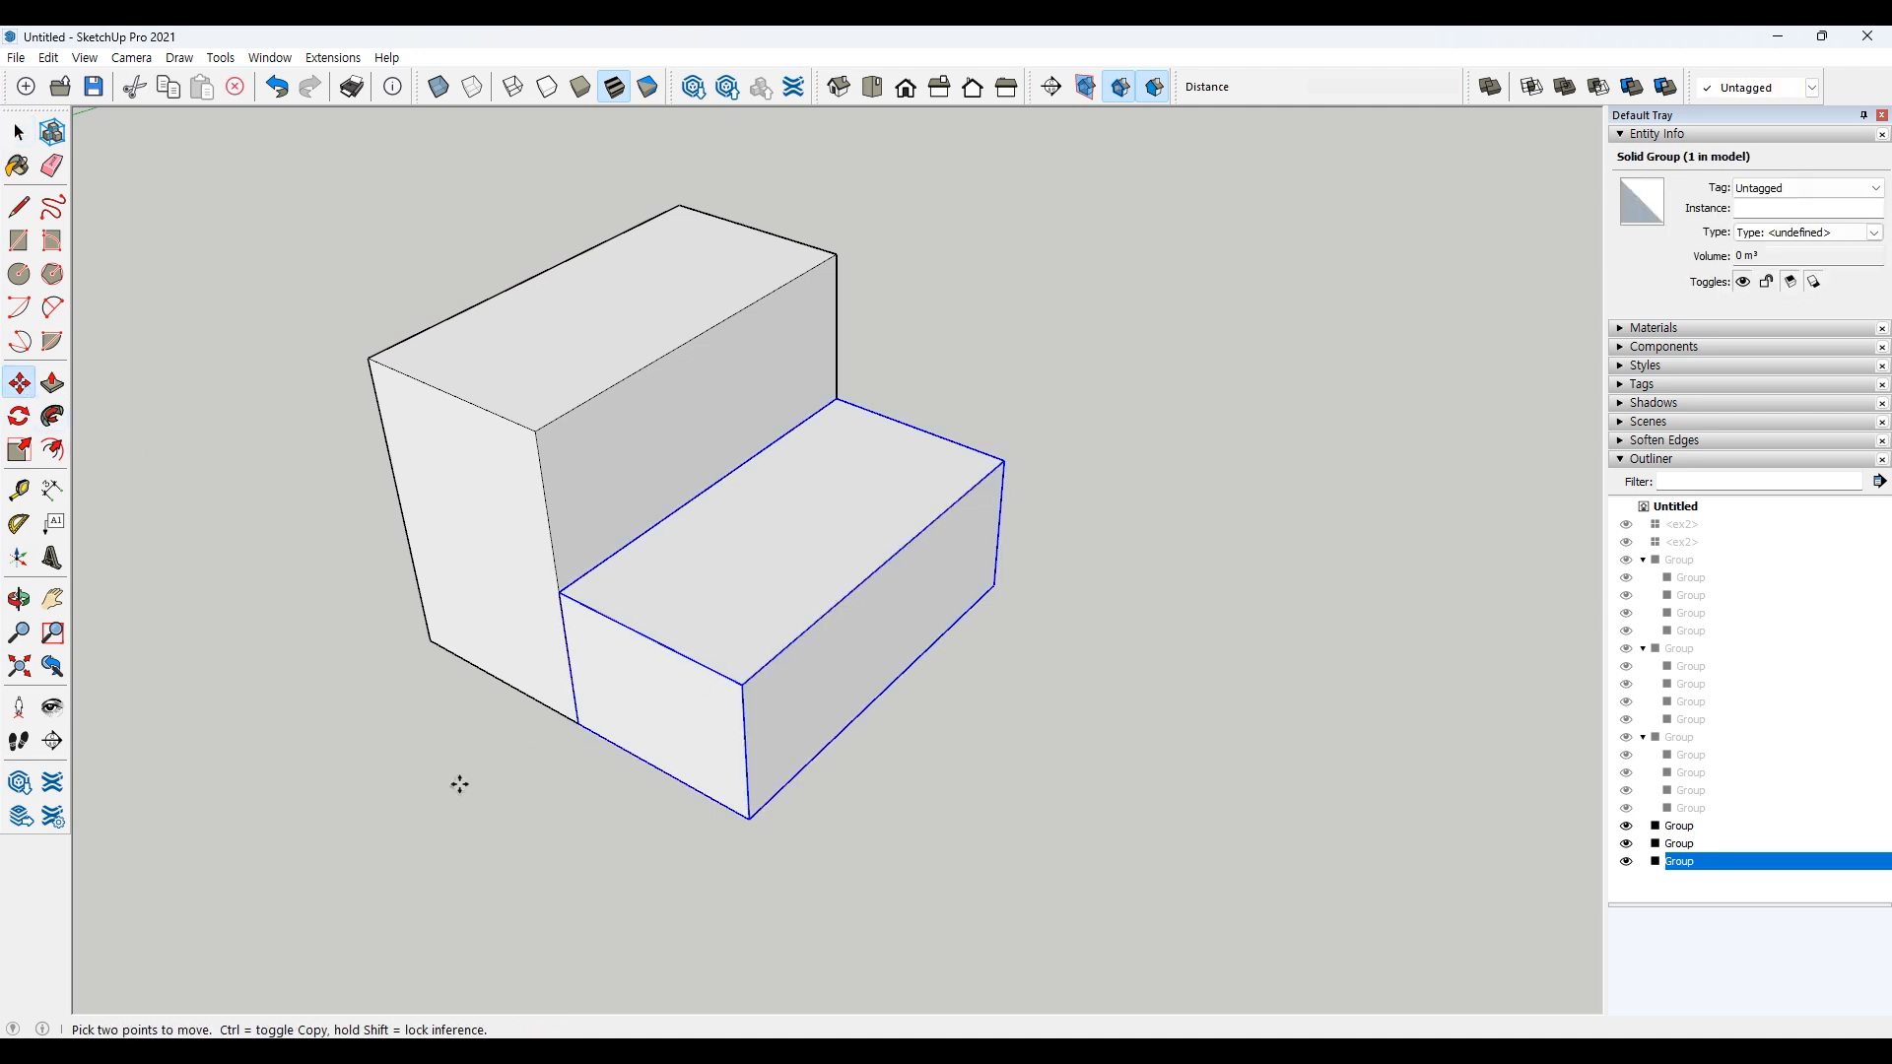
pyautogui.click(578, 722)
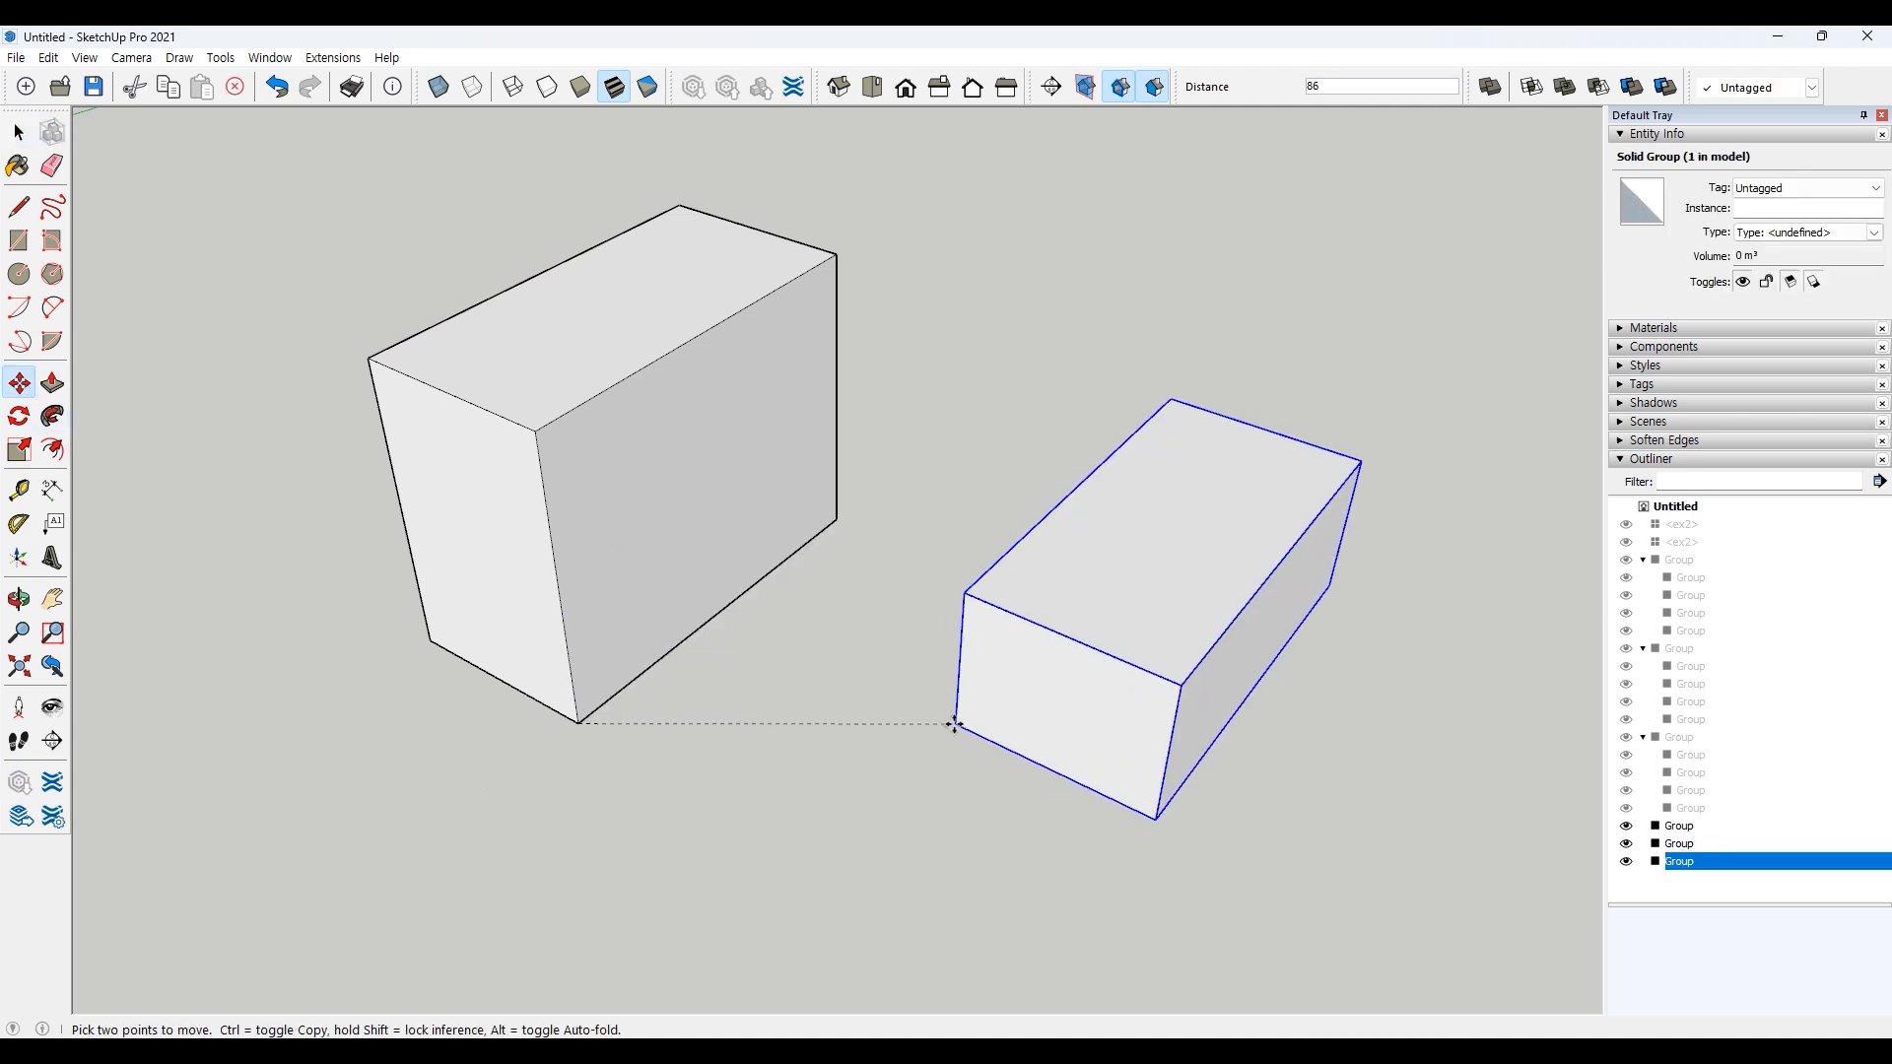
pyautogui.click(954, 724)
pyautogui.press('space')
# Step: Examine the three separate groups together and select the large cube group
pyautogui.scroll(-4, 678, 823)
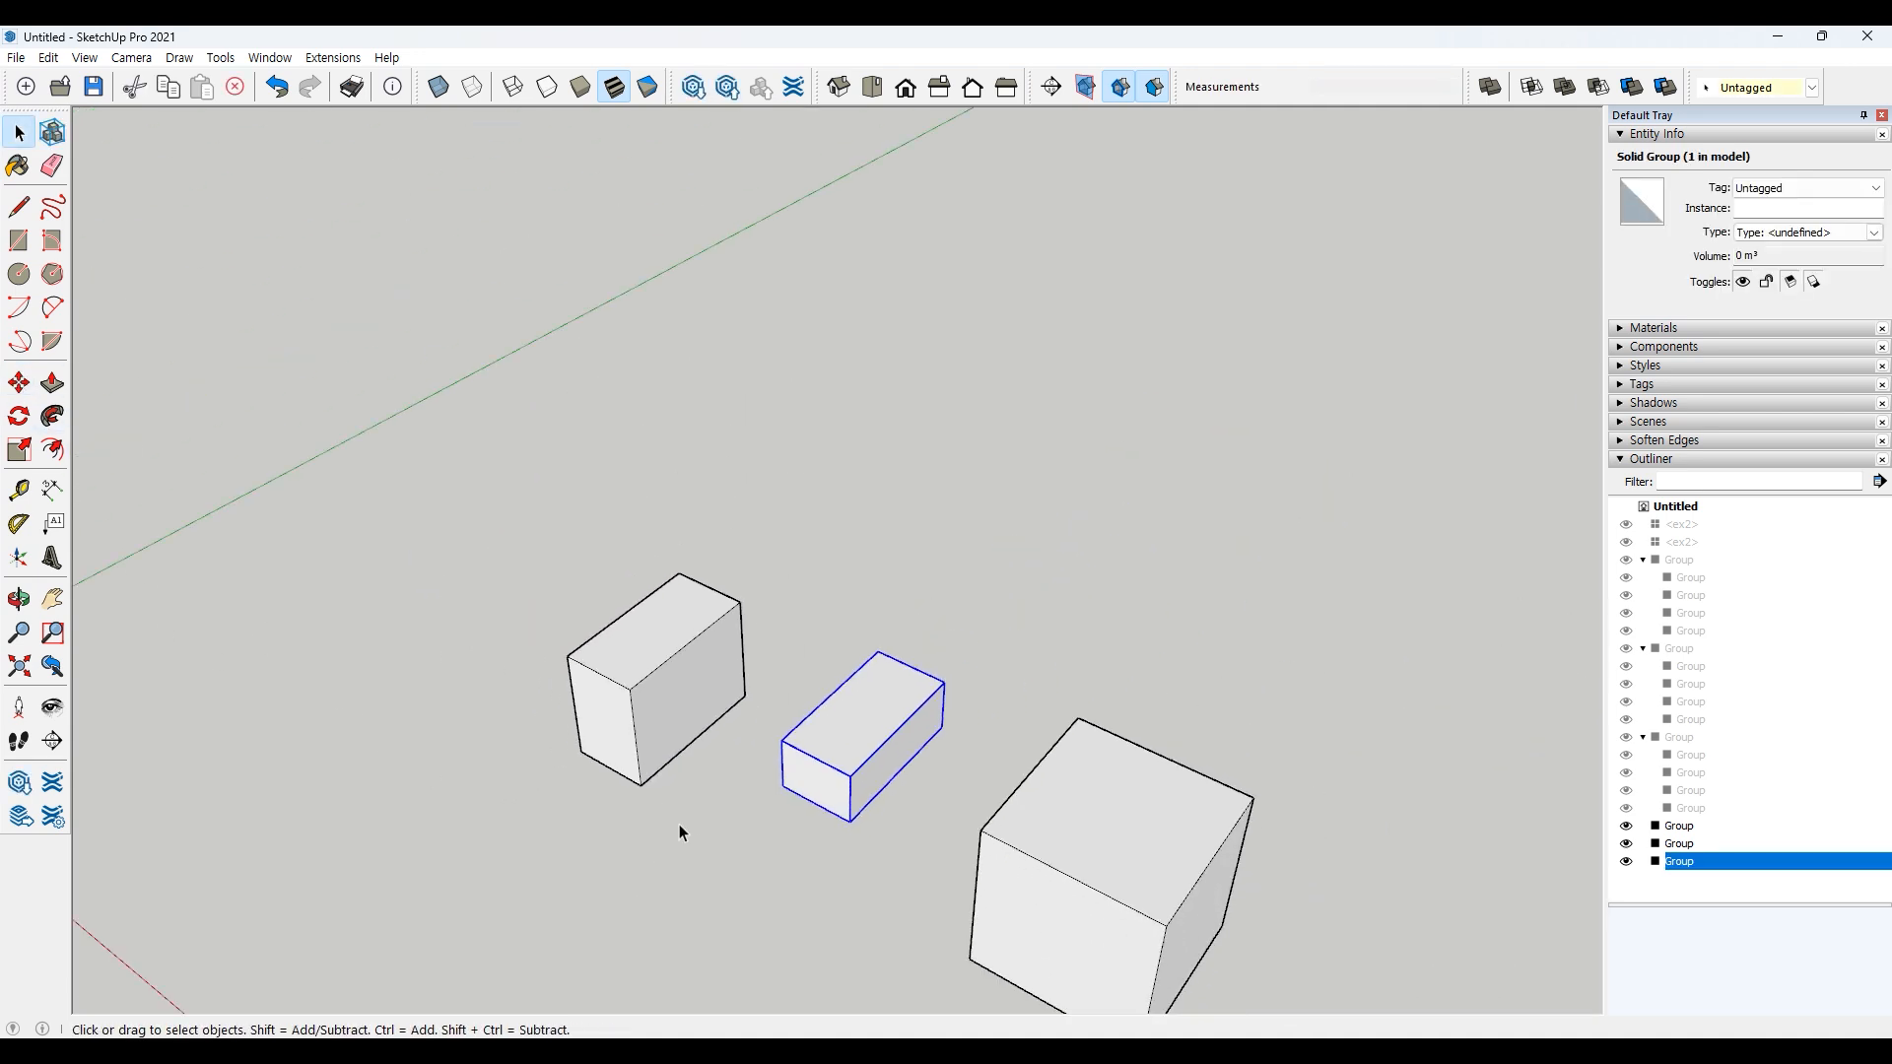
pyautogui.scroll(-5, 678, 824)
pyautogui.keyDown('shift'); pyautogui.moveTo(702, 904); pyautogui.dragTo(768, 675, button='middle'); pyautogui.keyUp('shift')
pyautogui.scroll(2, 693, 753)
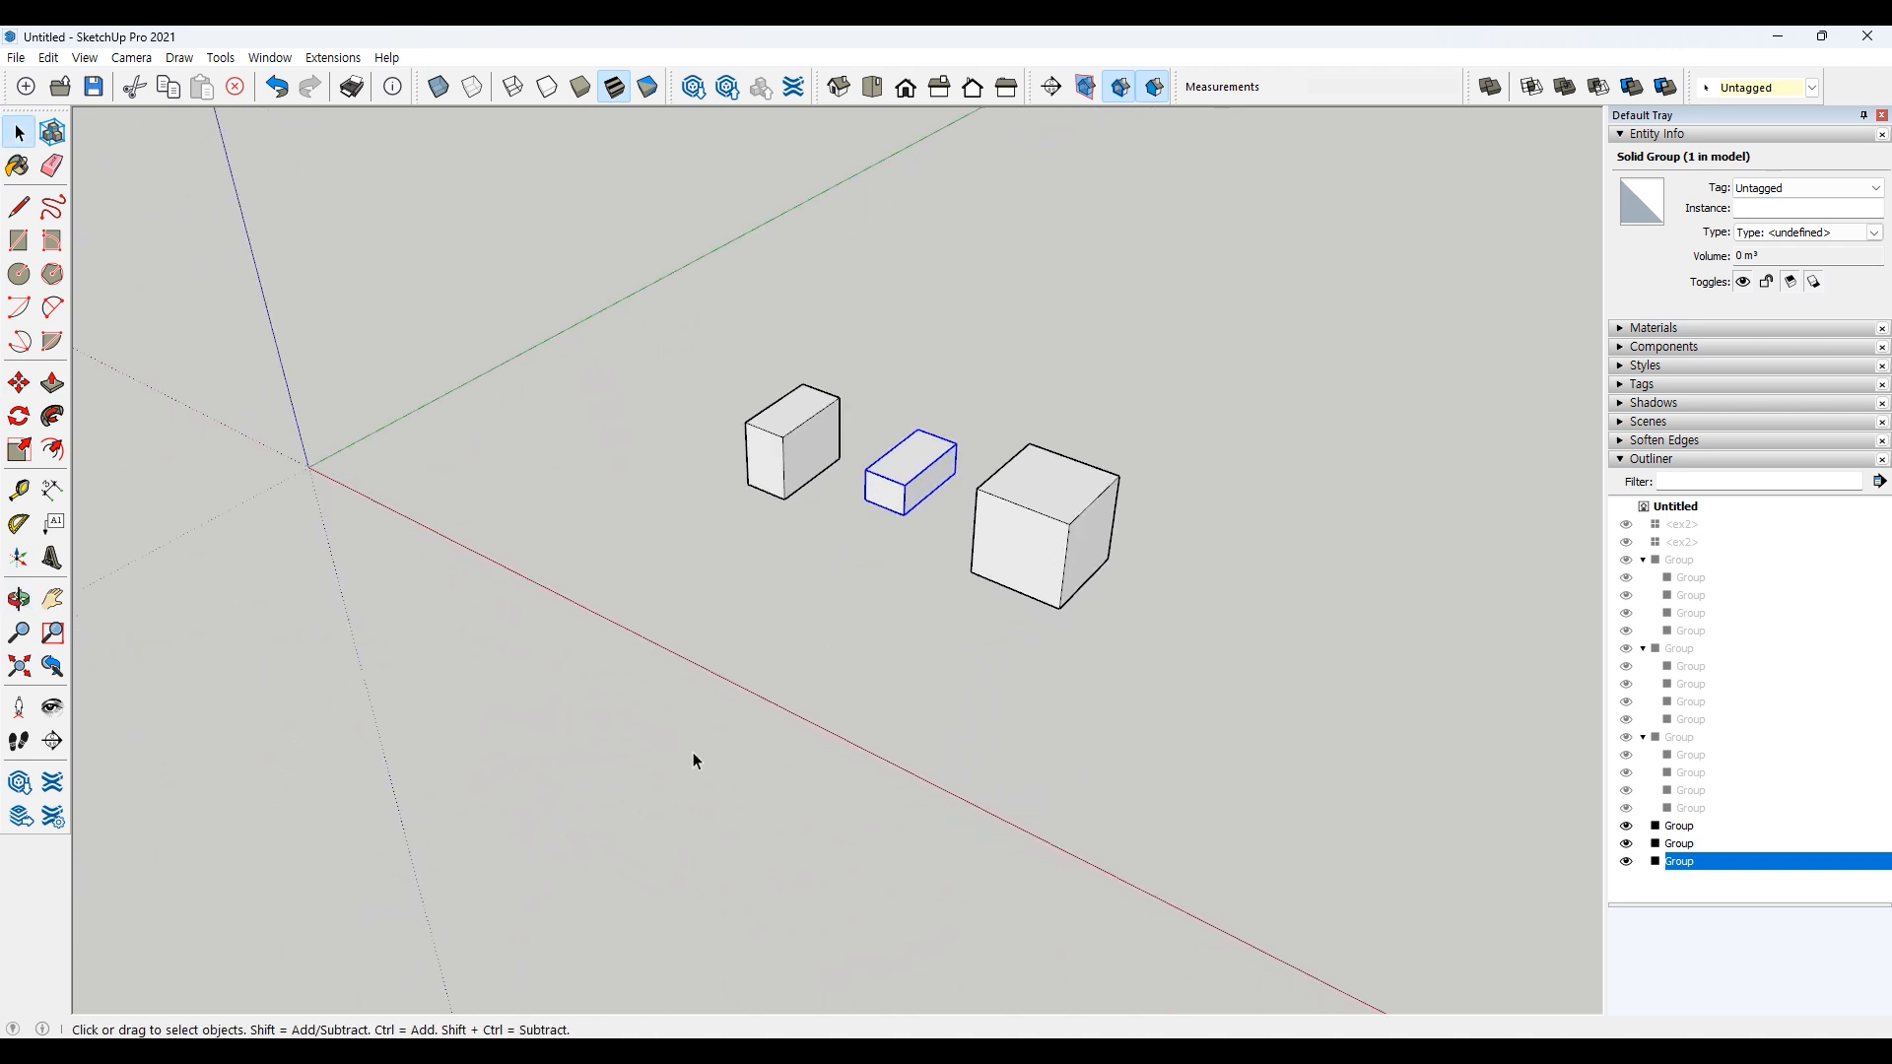
pyautogui.scroll(1, 693, 753)
pyautogui.moveTo(841, 772); pyautogui.dragTo(757, 777, button='middle')
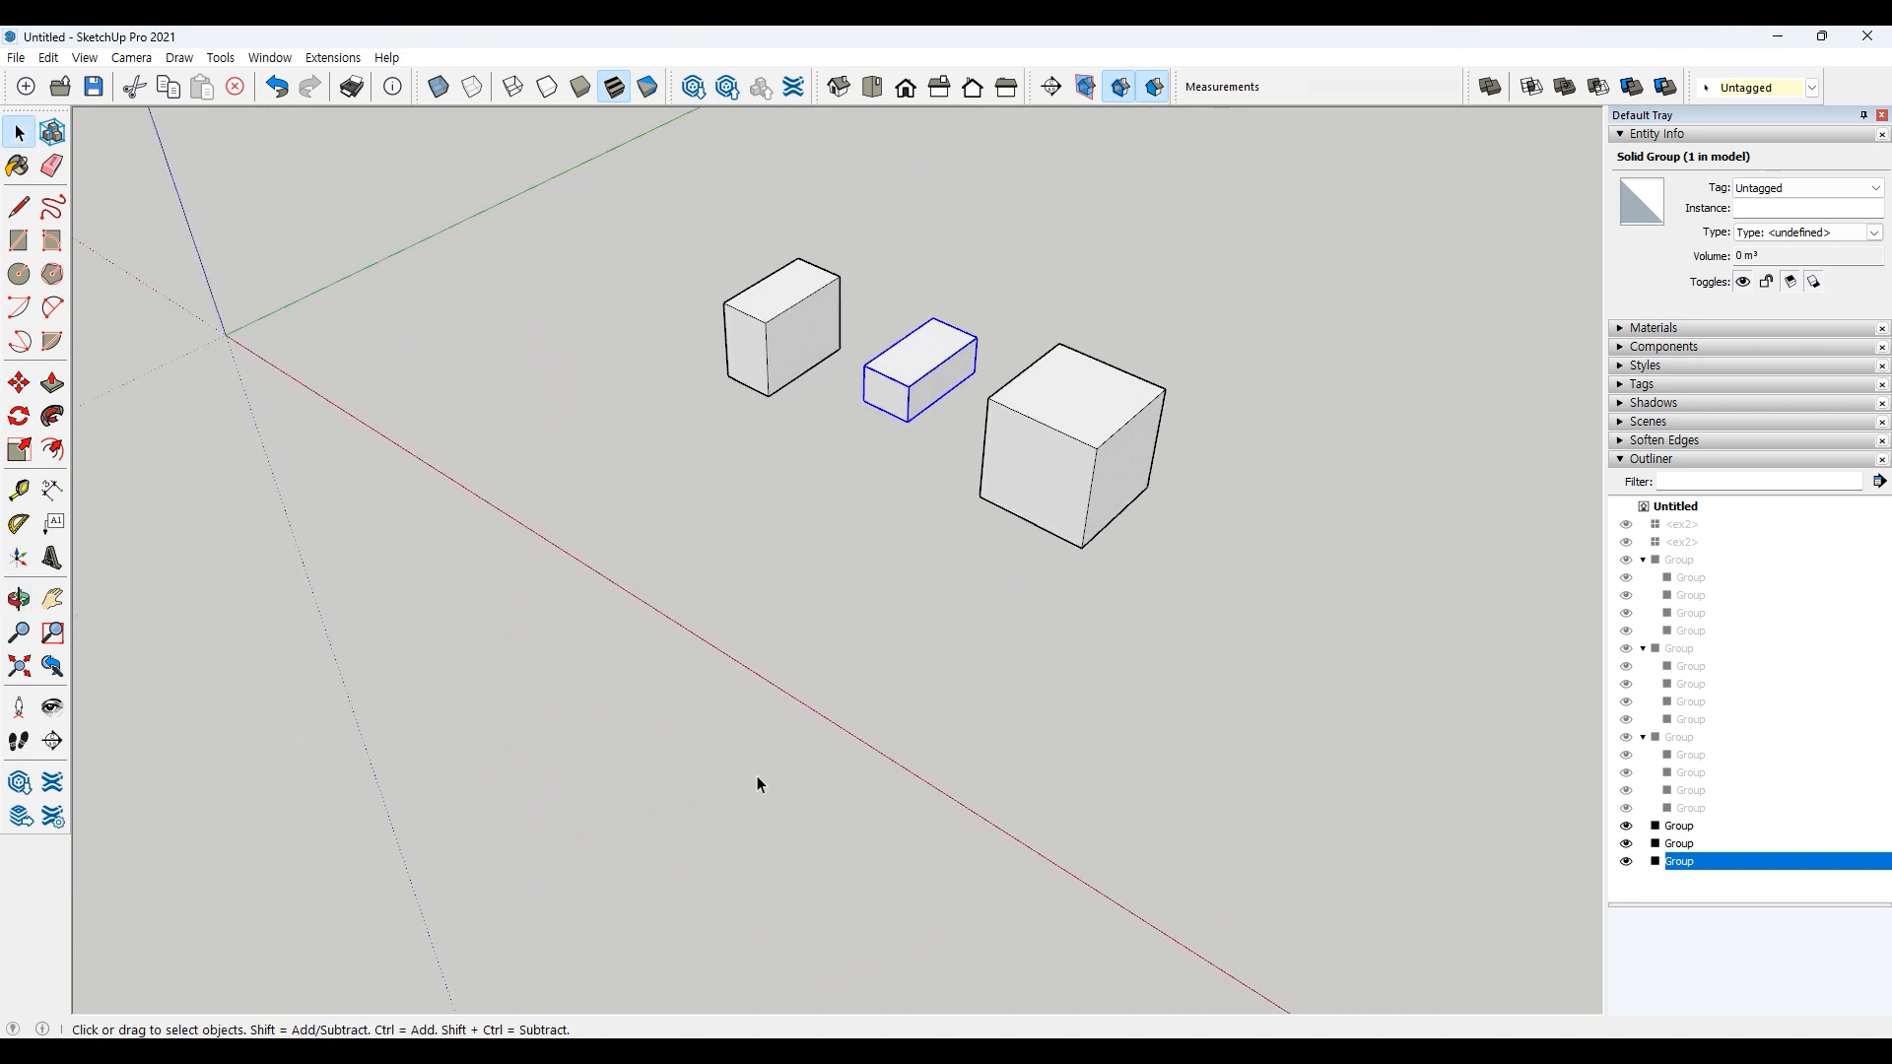
pyautogui.click(1039, 479)
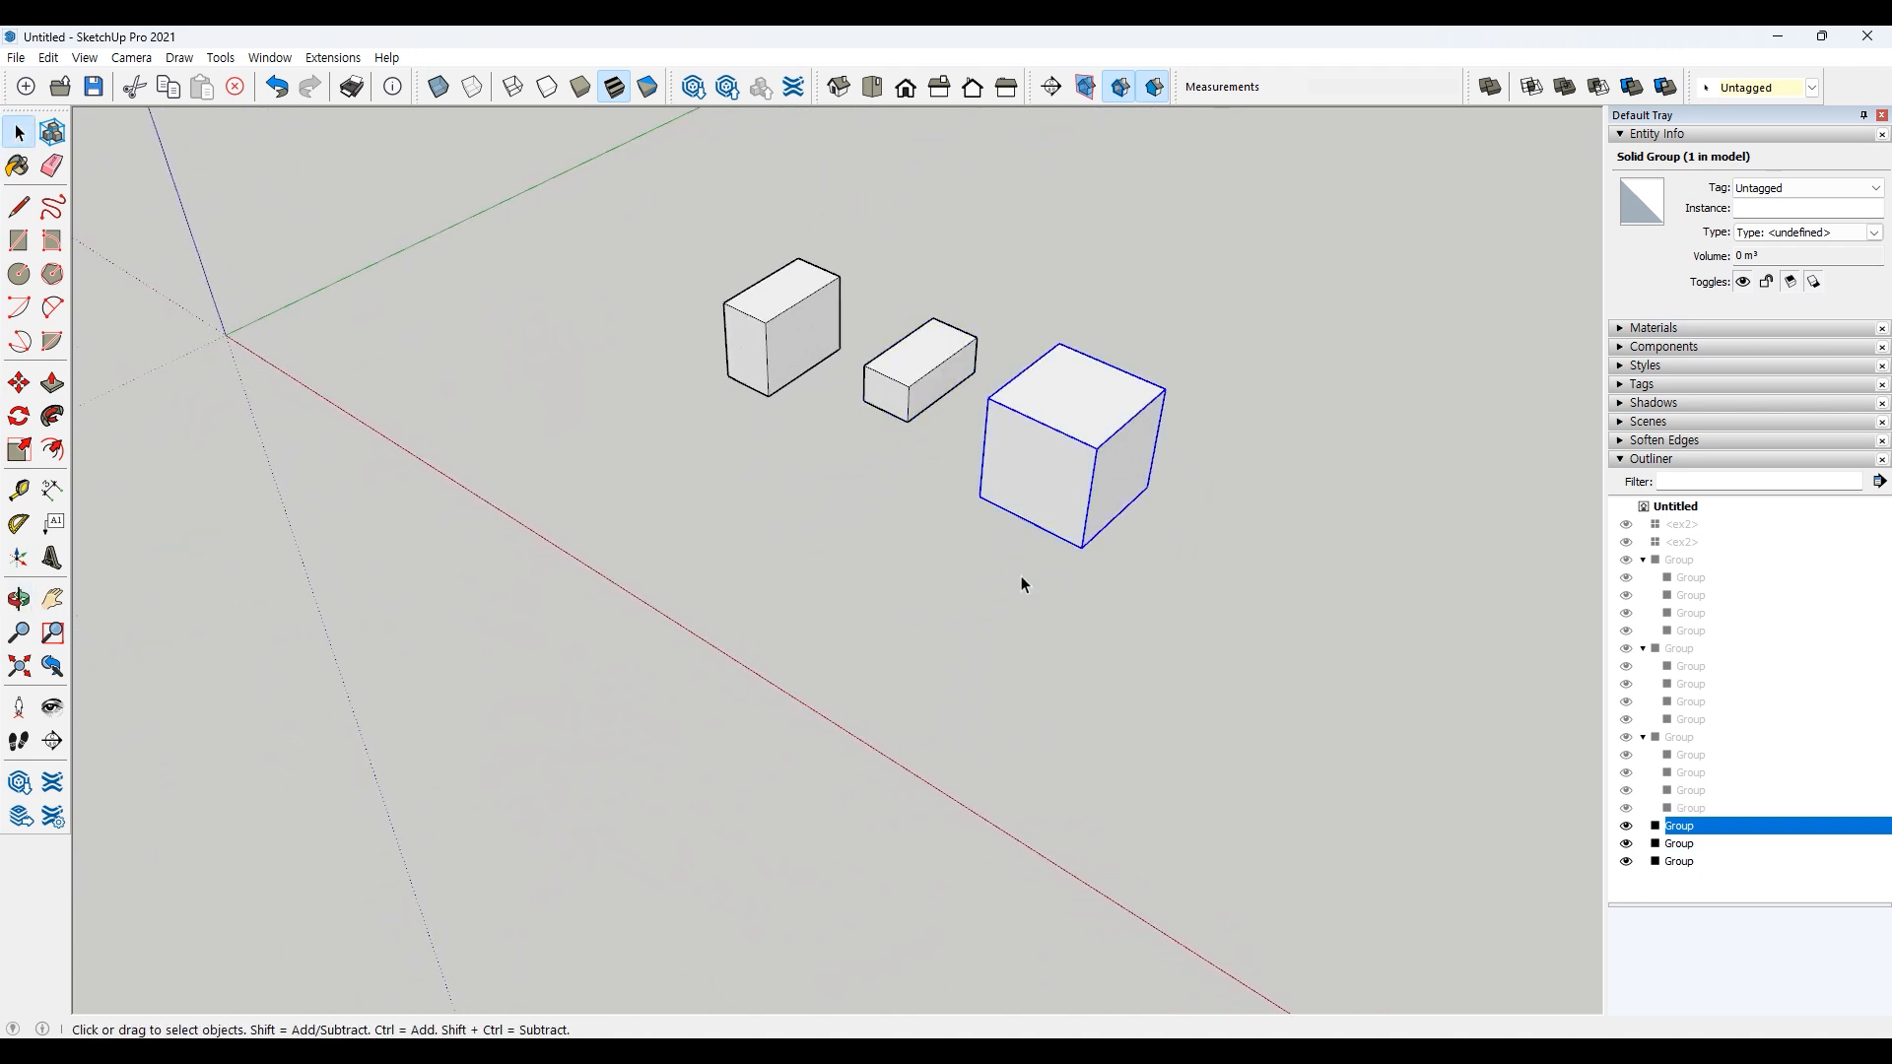
pyautogui.click(970, 657)
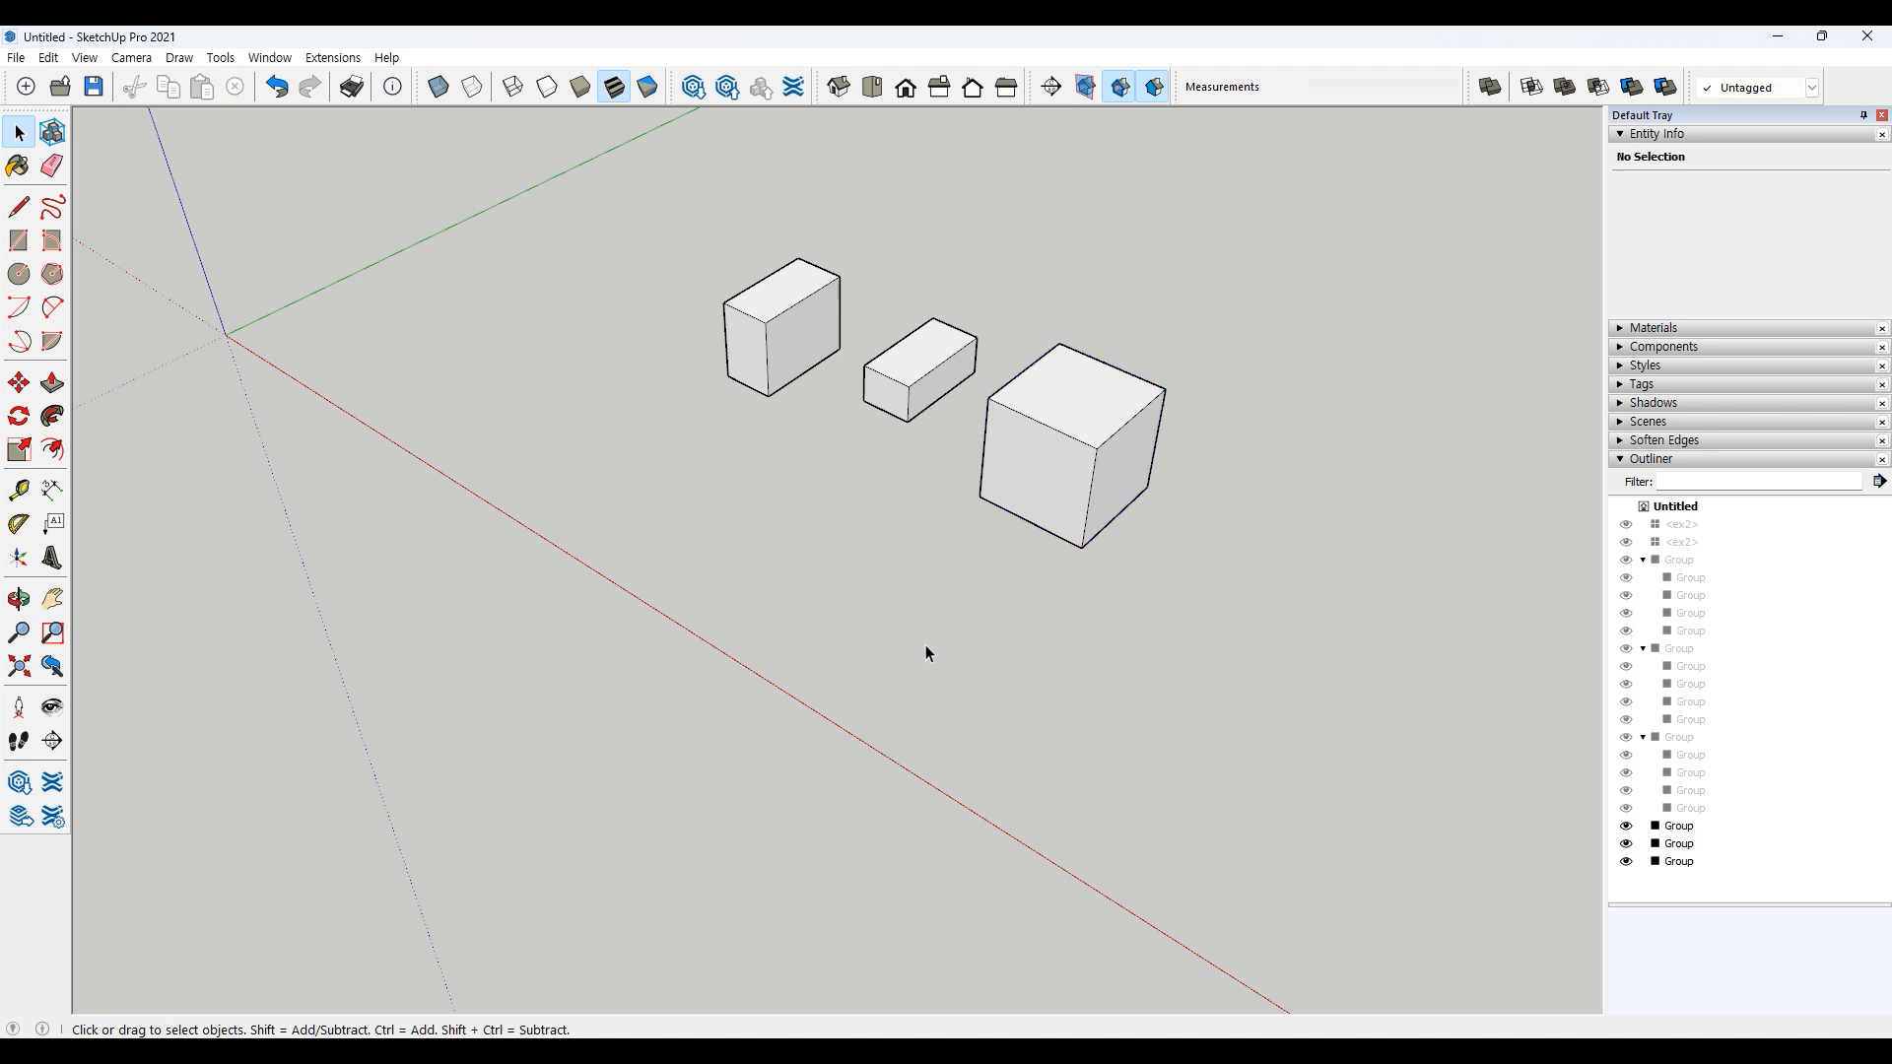
pyautogui.keyDown('shift'); pyautogui.moveTo(925, 680); pyautogui.dragTo(1001, 638, button='middle'); pyautogui.keyUp('shift')
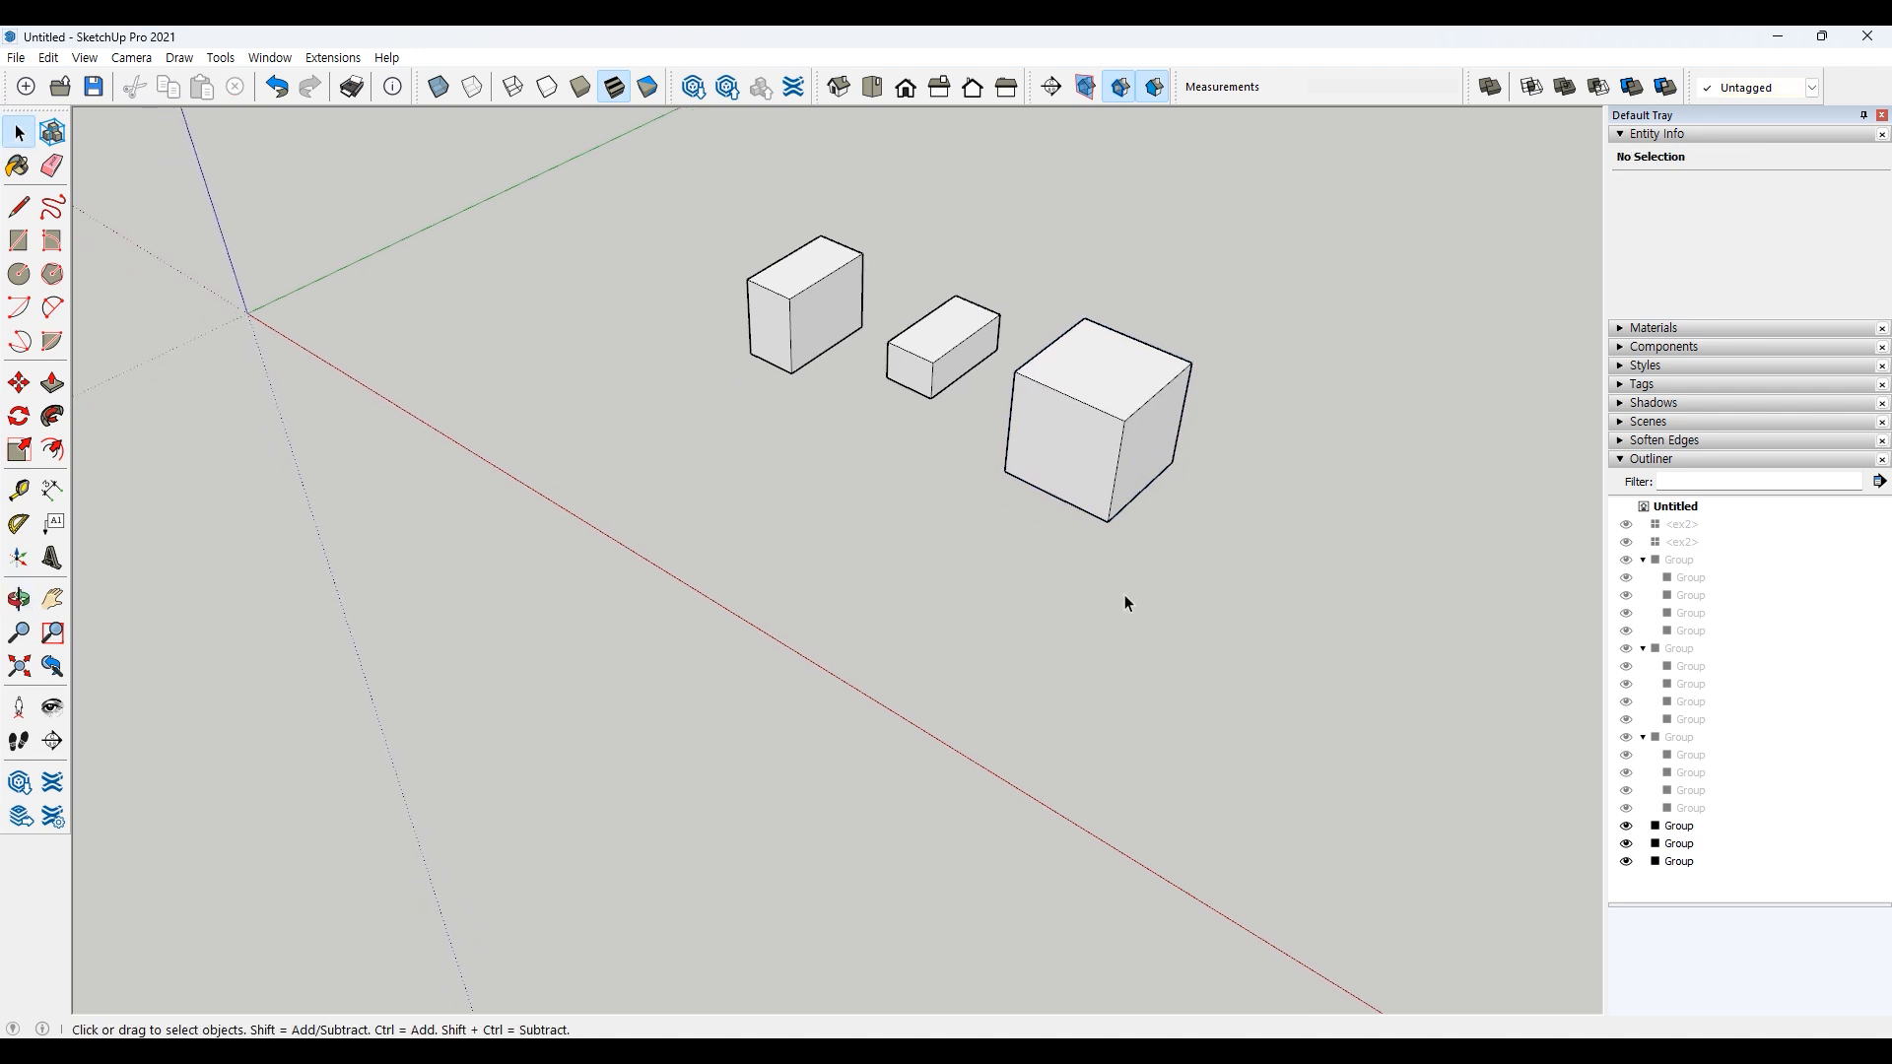
pyautogui.moveTo(1132, 440); pyautogui.dragTo(1133, 441)
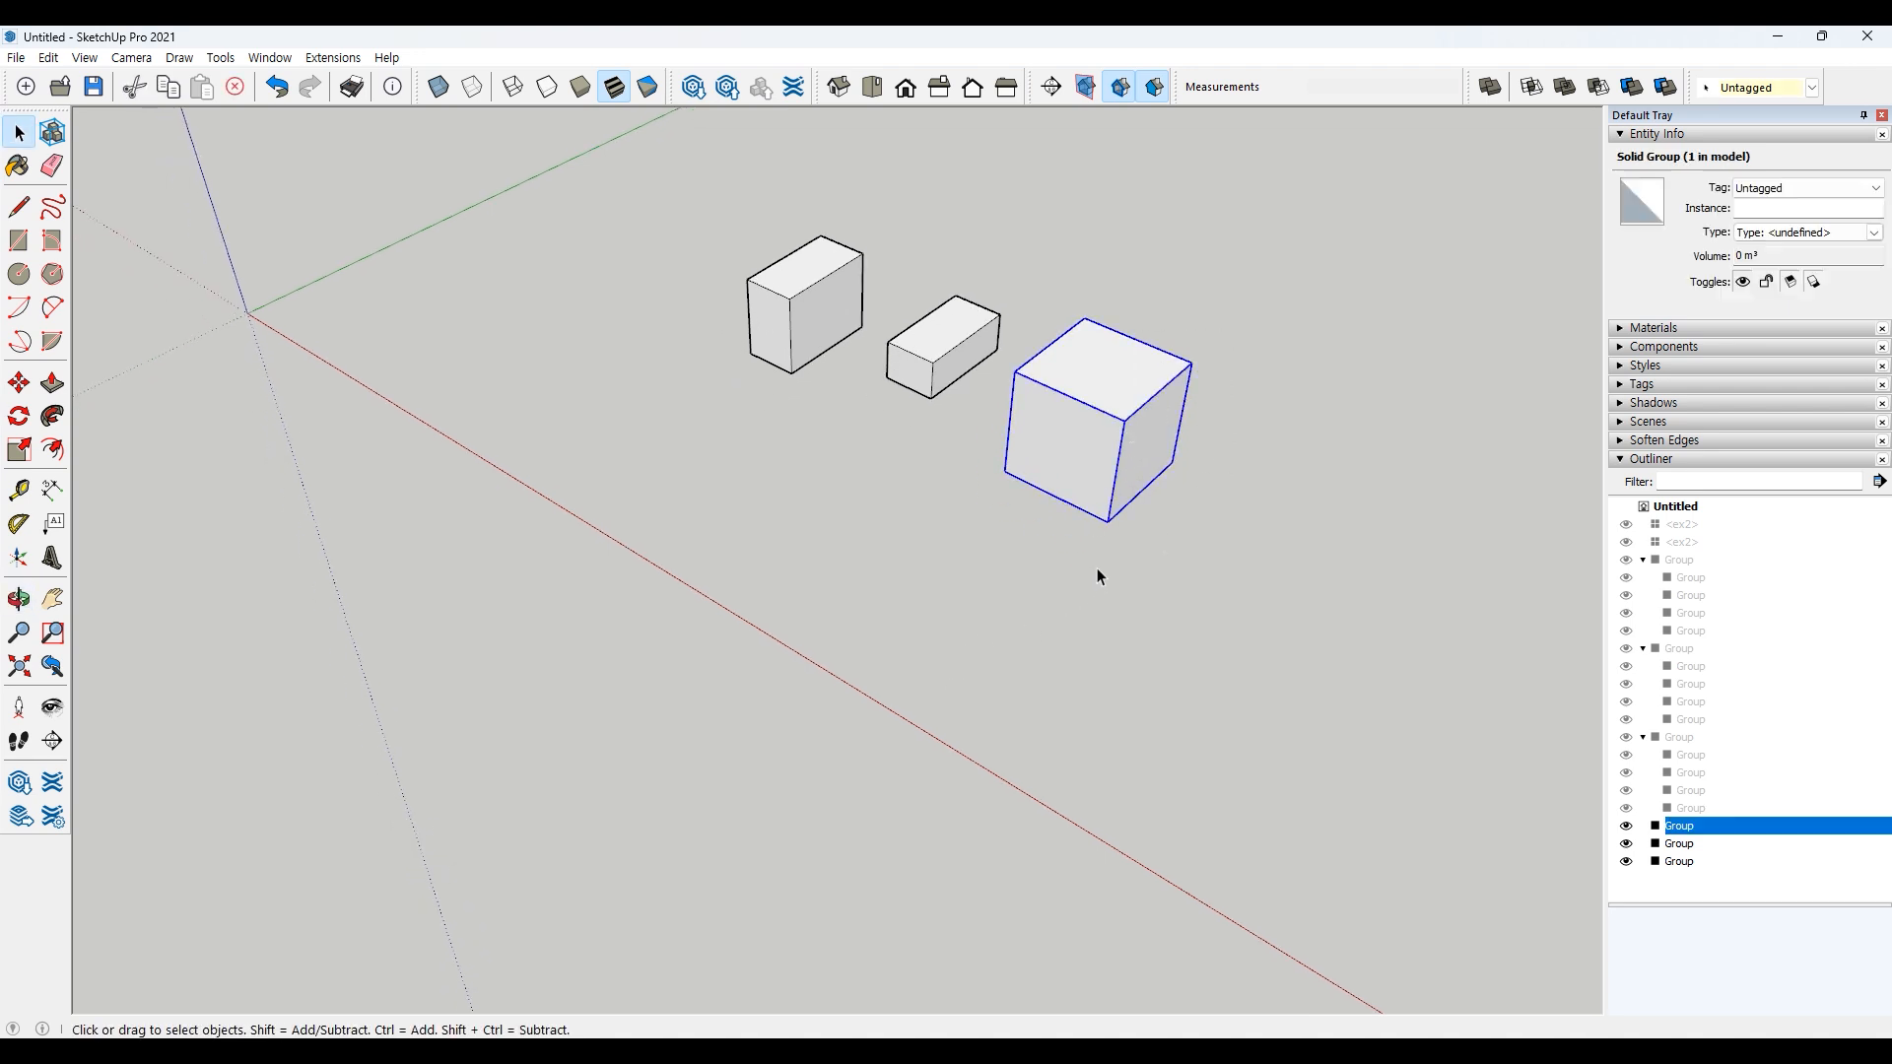
# Step: Copy the large cube group from its lower front corner to the empty area across the red axis
pyautogui.press('m')
pyautogui.click(1108, 521)
pyautogui.press('ctrl')
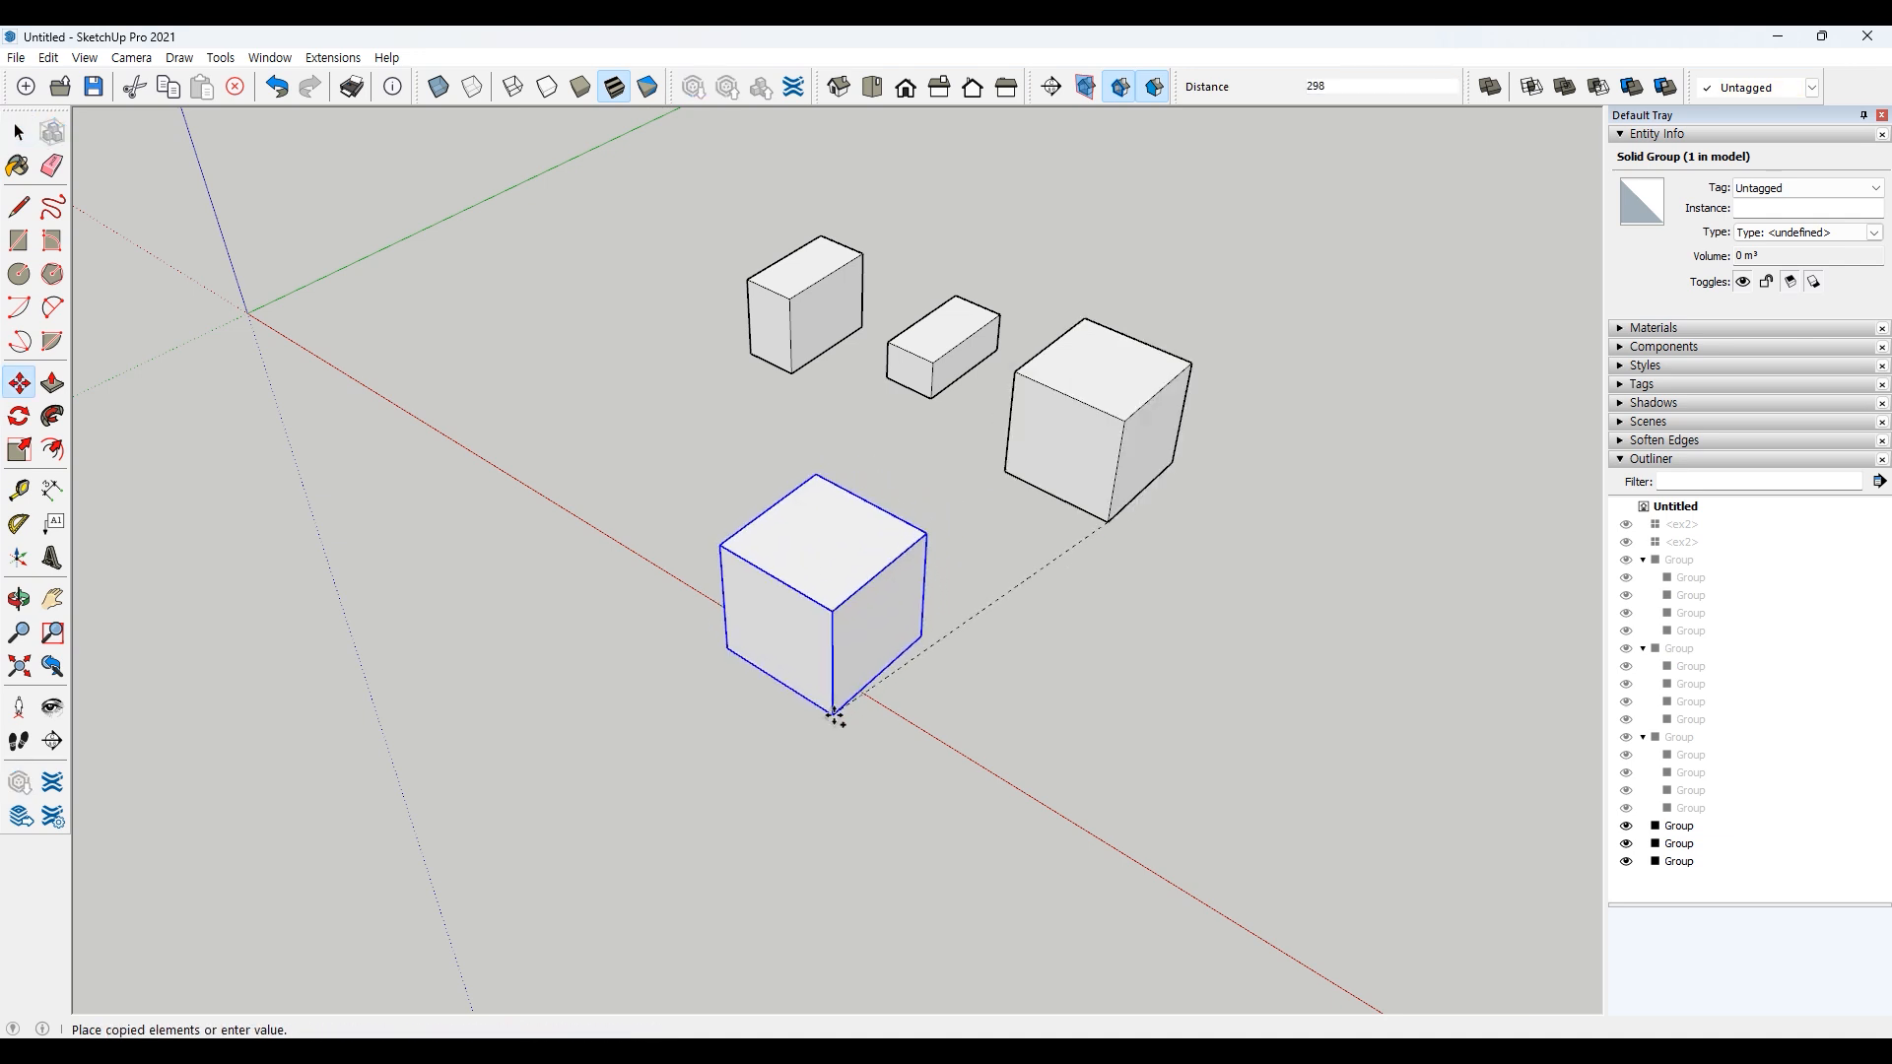
pyautogui.click(829, 779)
pyautogui.press('space')
pyautogui.click(684, 866)
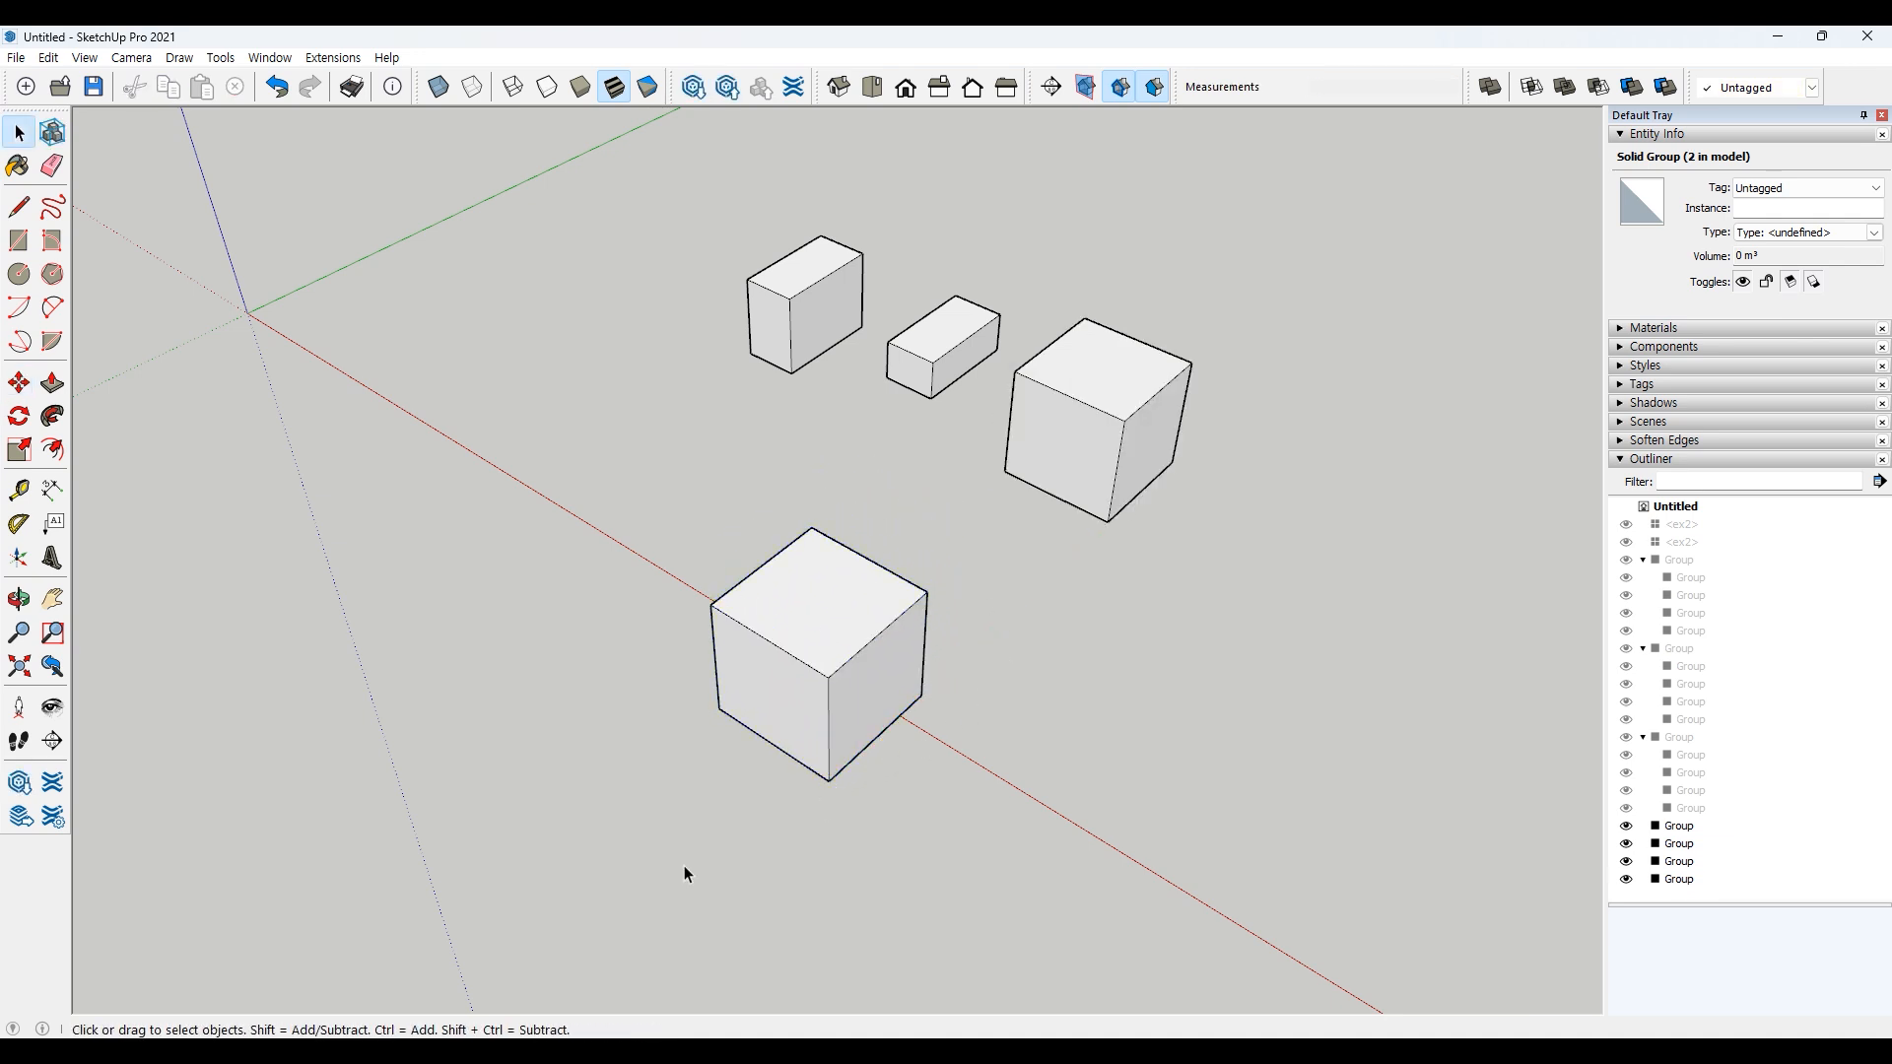
# Step: Explode the copied cube group near the red axis into loose geometry and clear the selection
pyautogui.scroll(2, 704, 621)
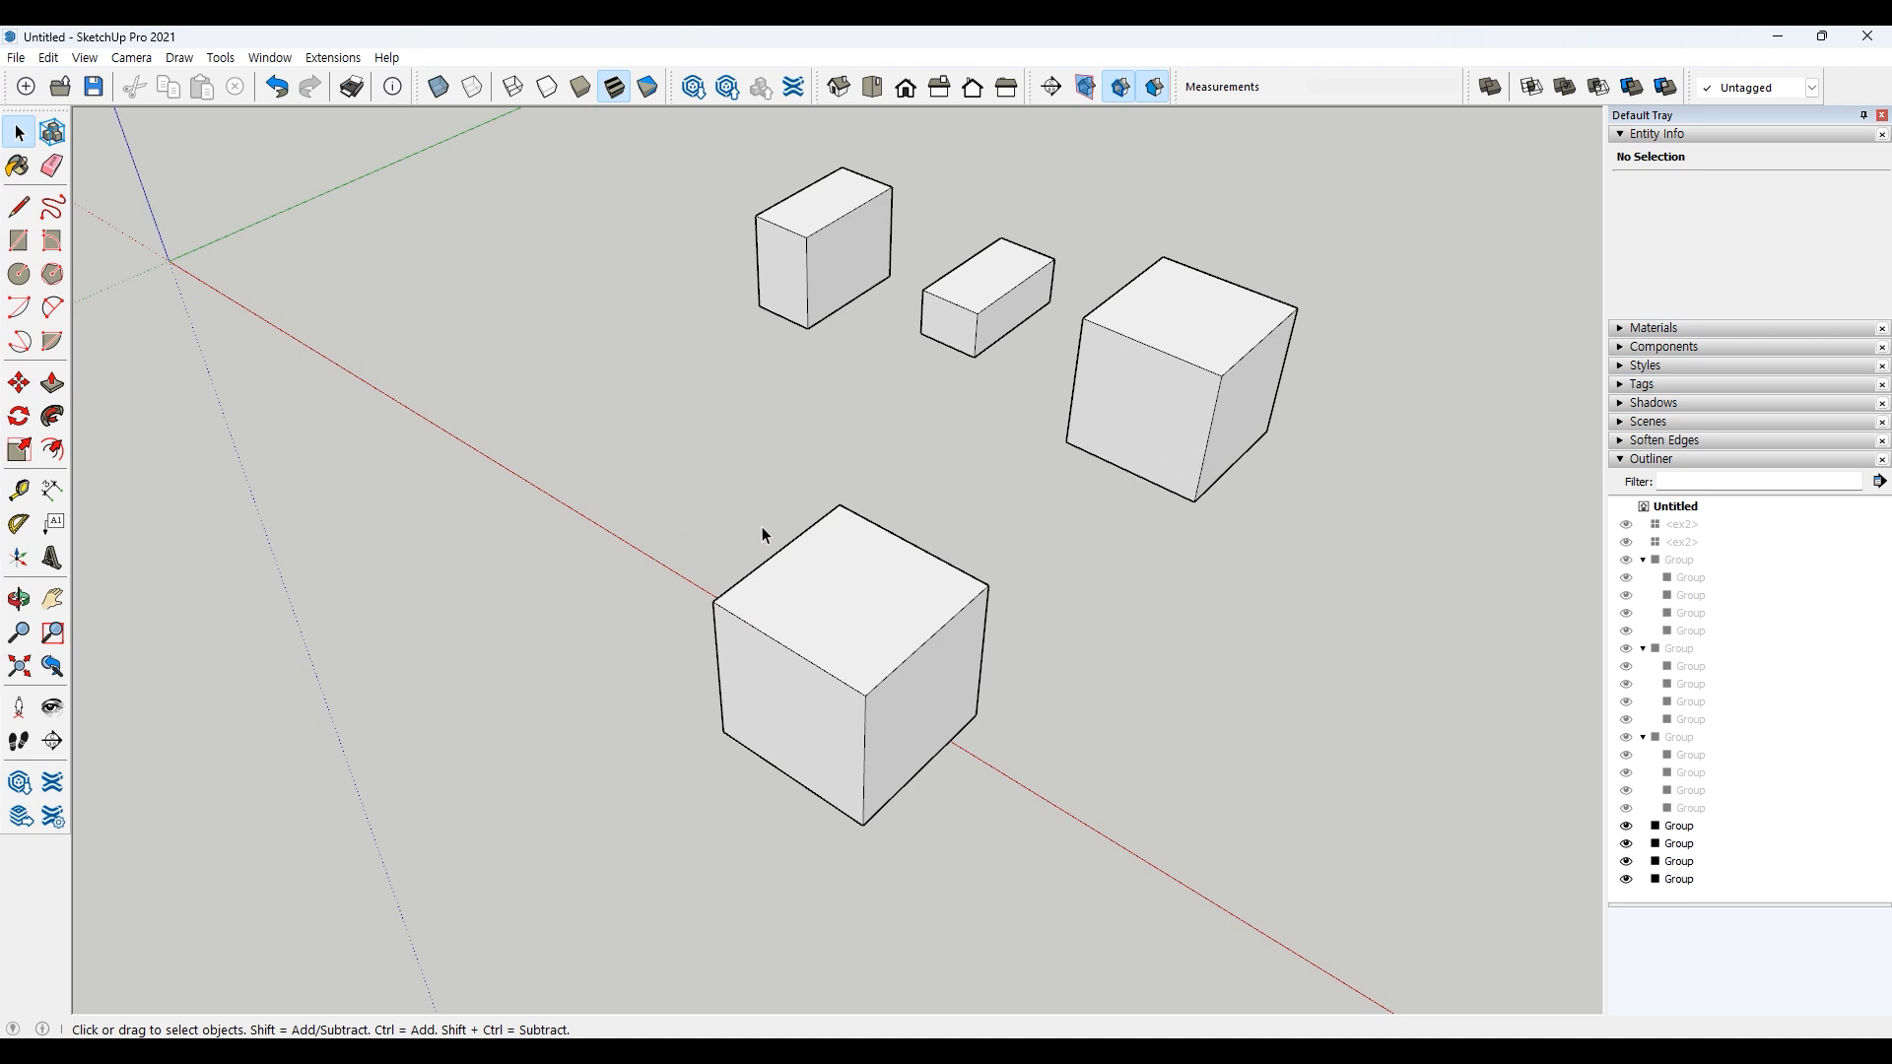
pyautogui.click(871, 569)
pyautogui.rightClick(871, 569)
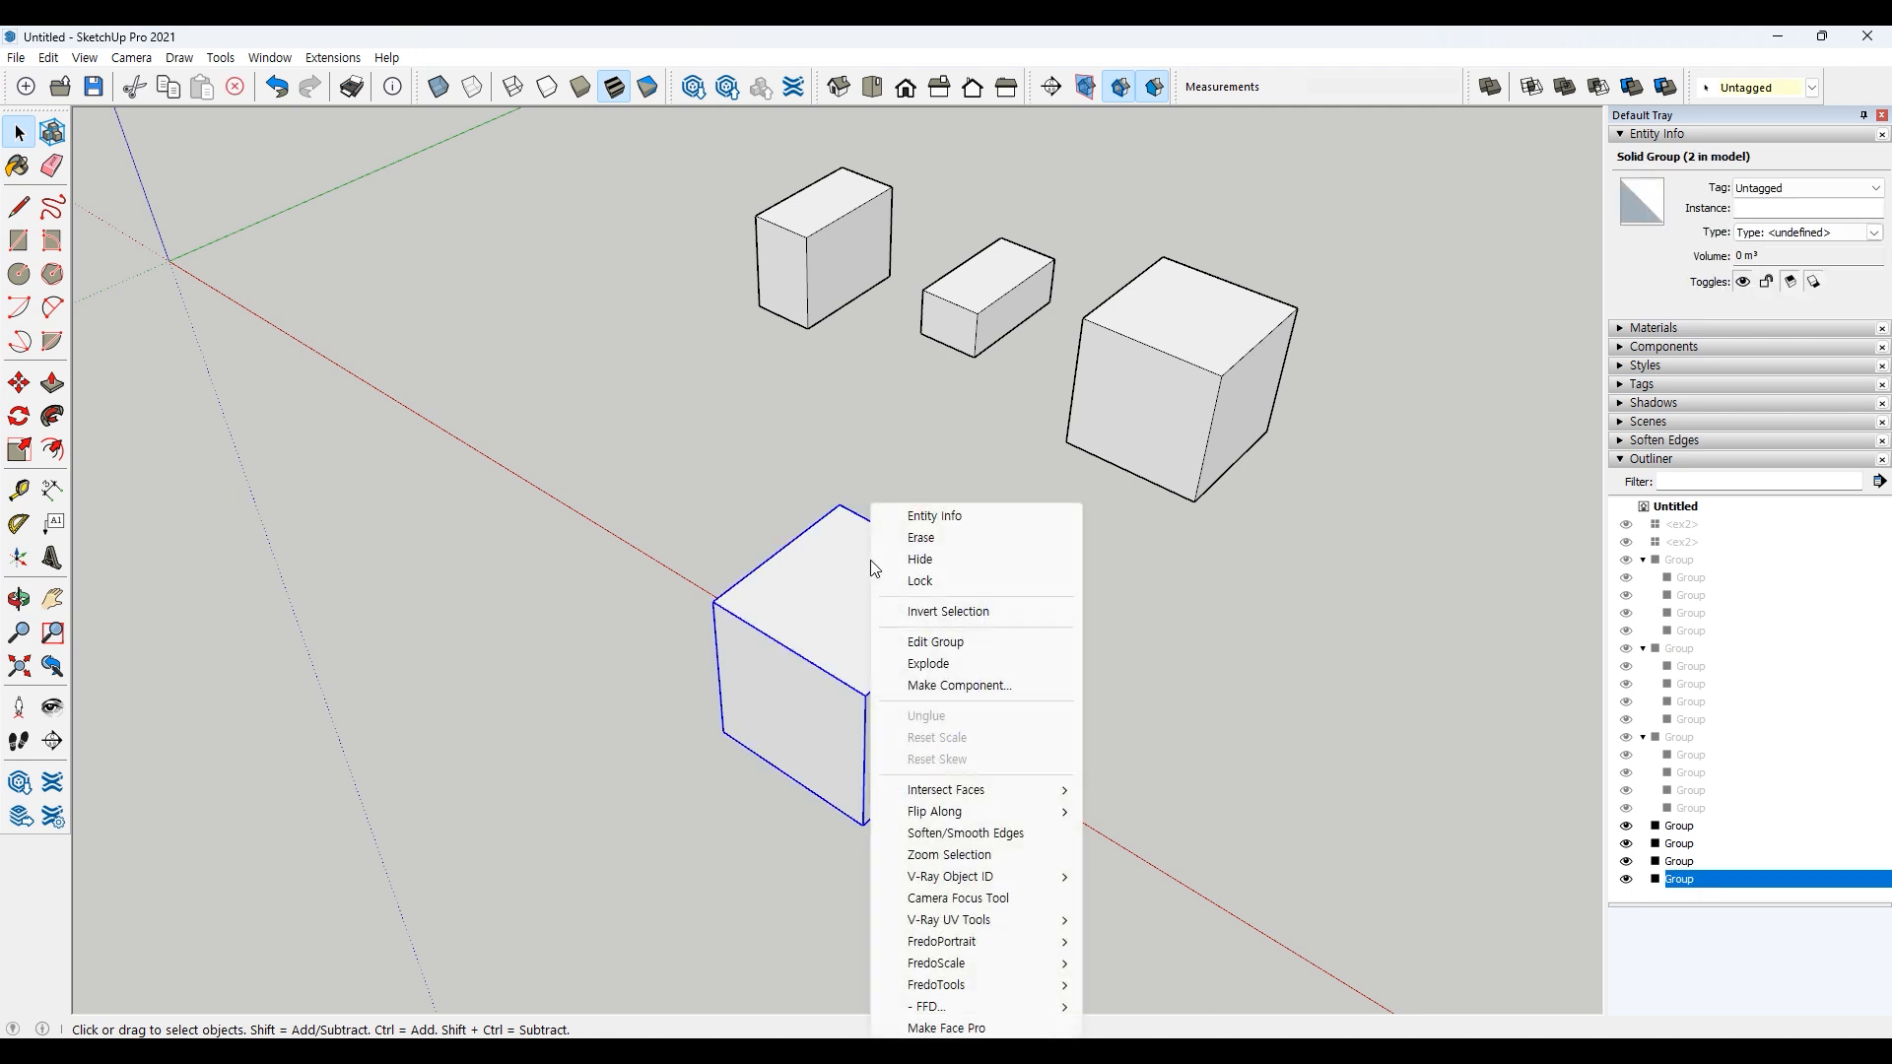
pyautogui.click(932, 666)
pyautogui.click(1112, 666)
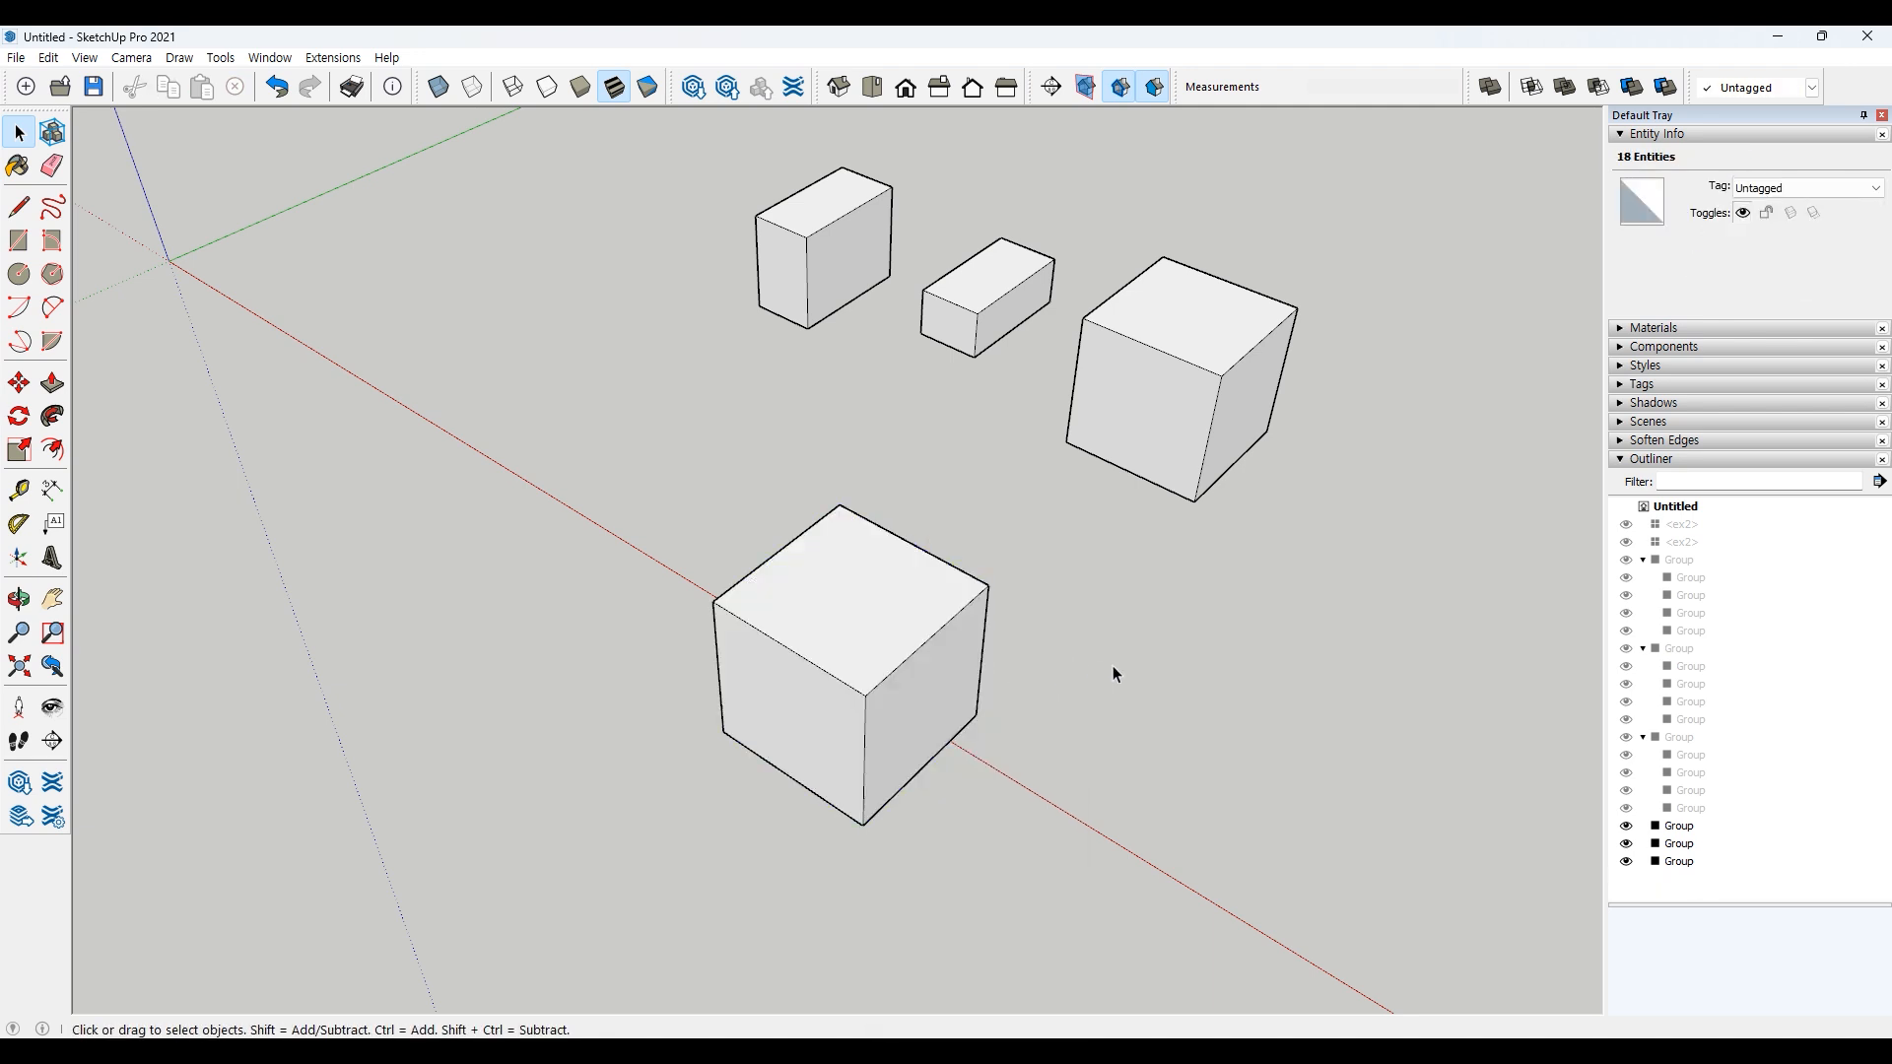
# Step: Select all connected geometry of the exploded cube and start making it a component, keeping the cube in view
pyautogui.tripleClick(819, 615)
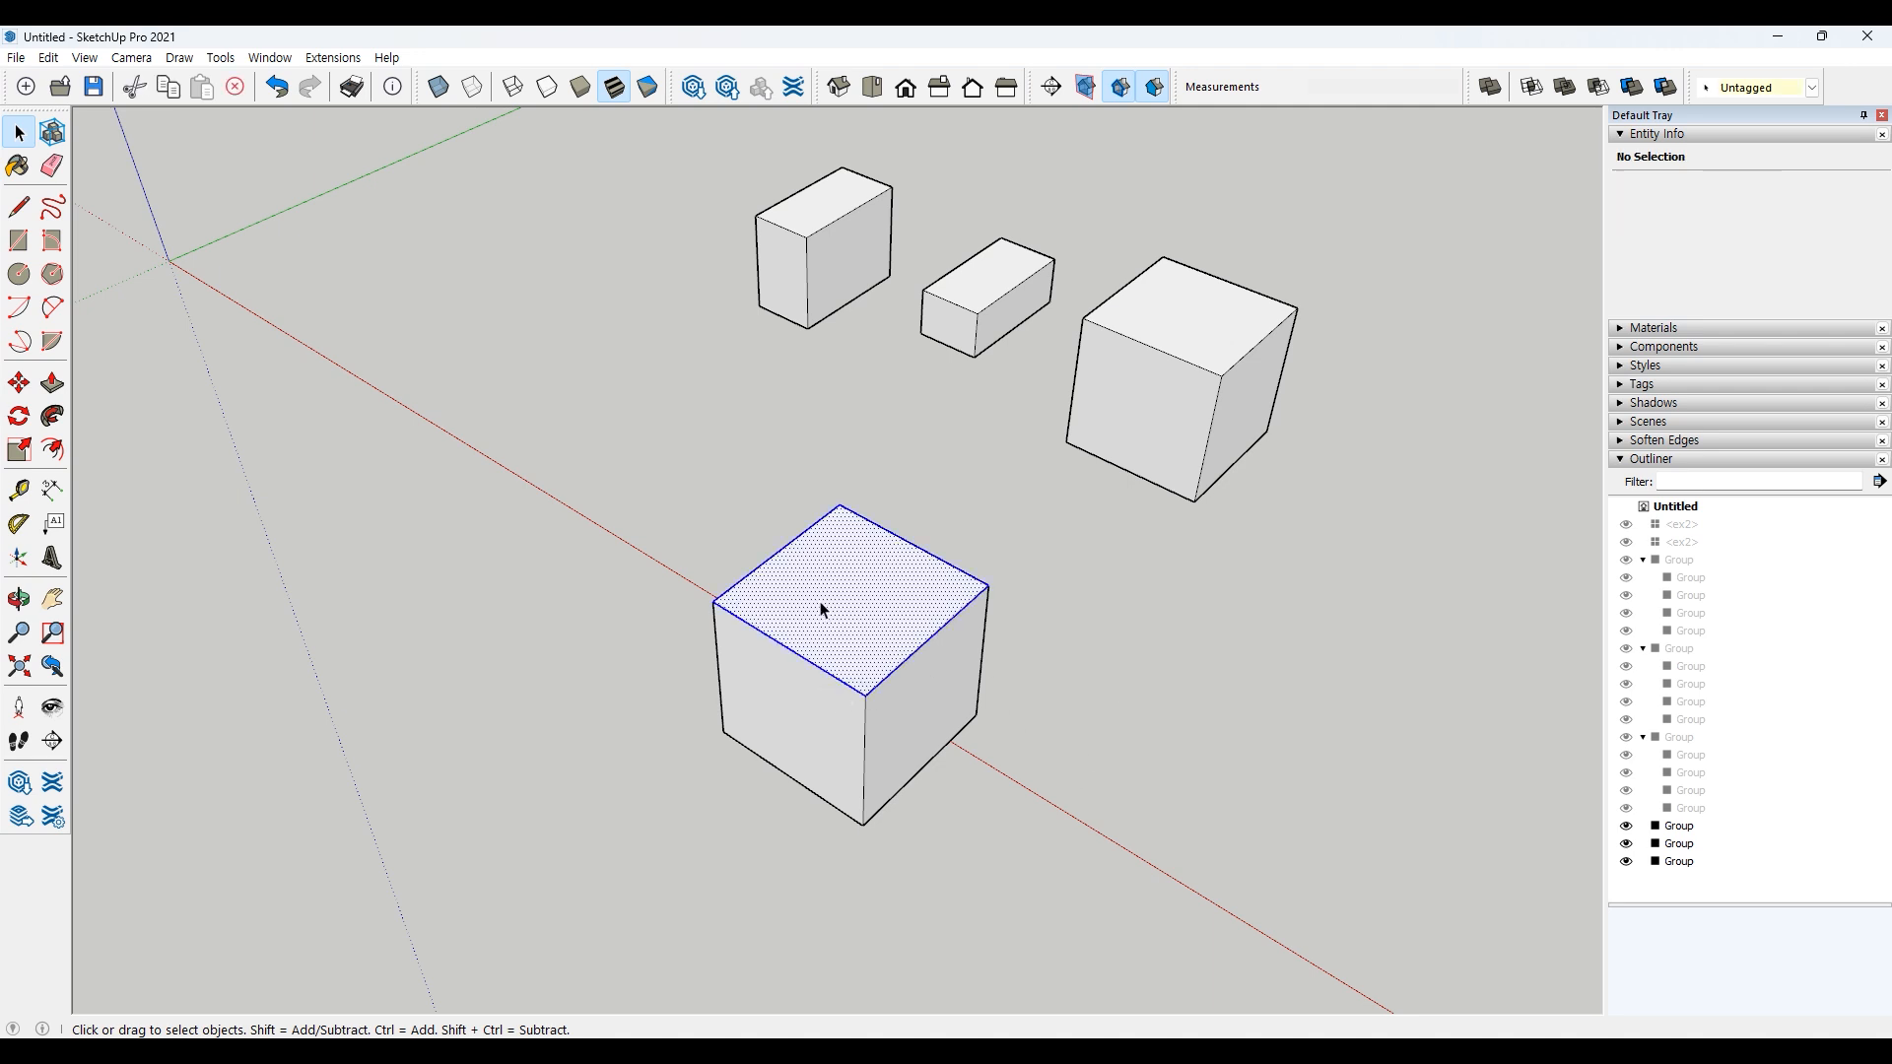
pyautogui.rightClick(844, 560)
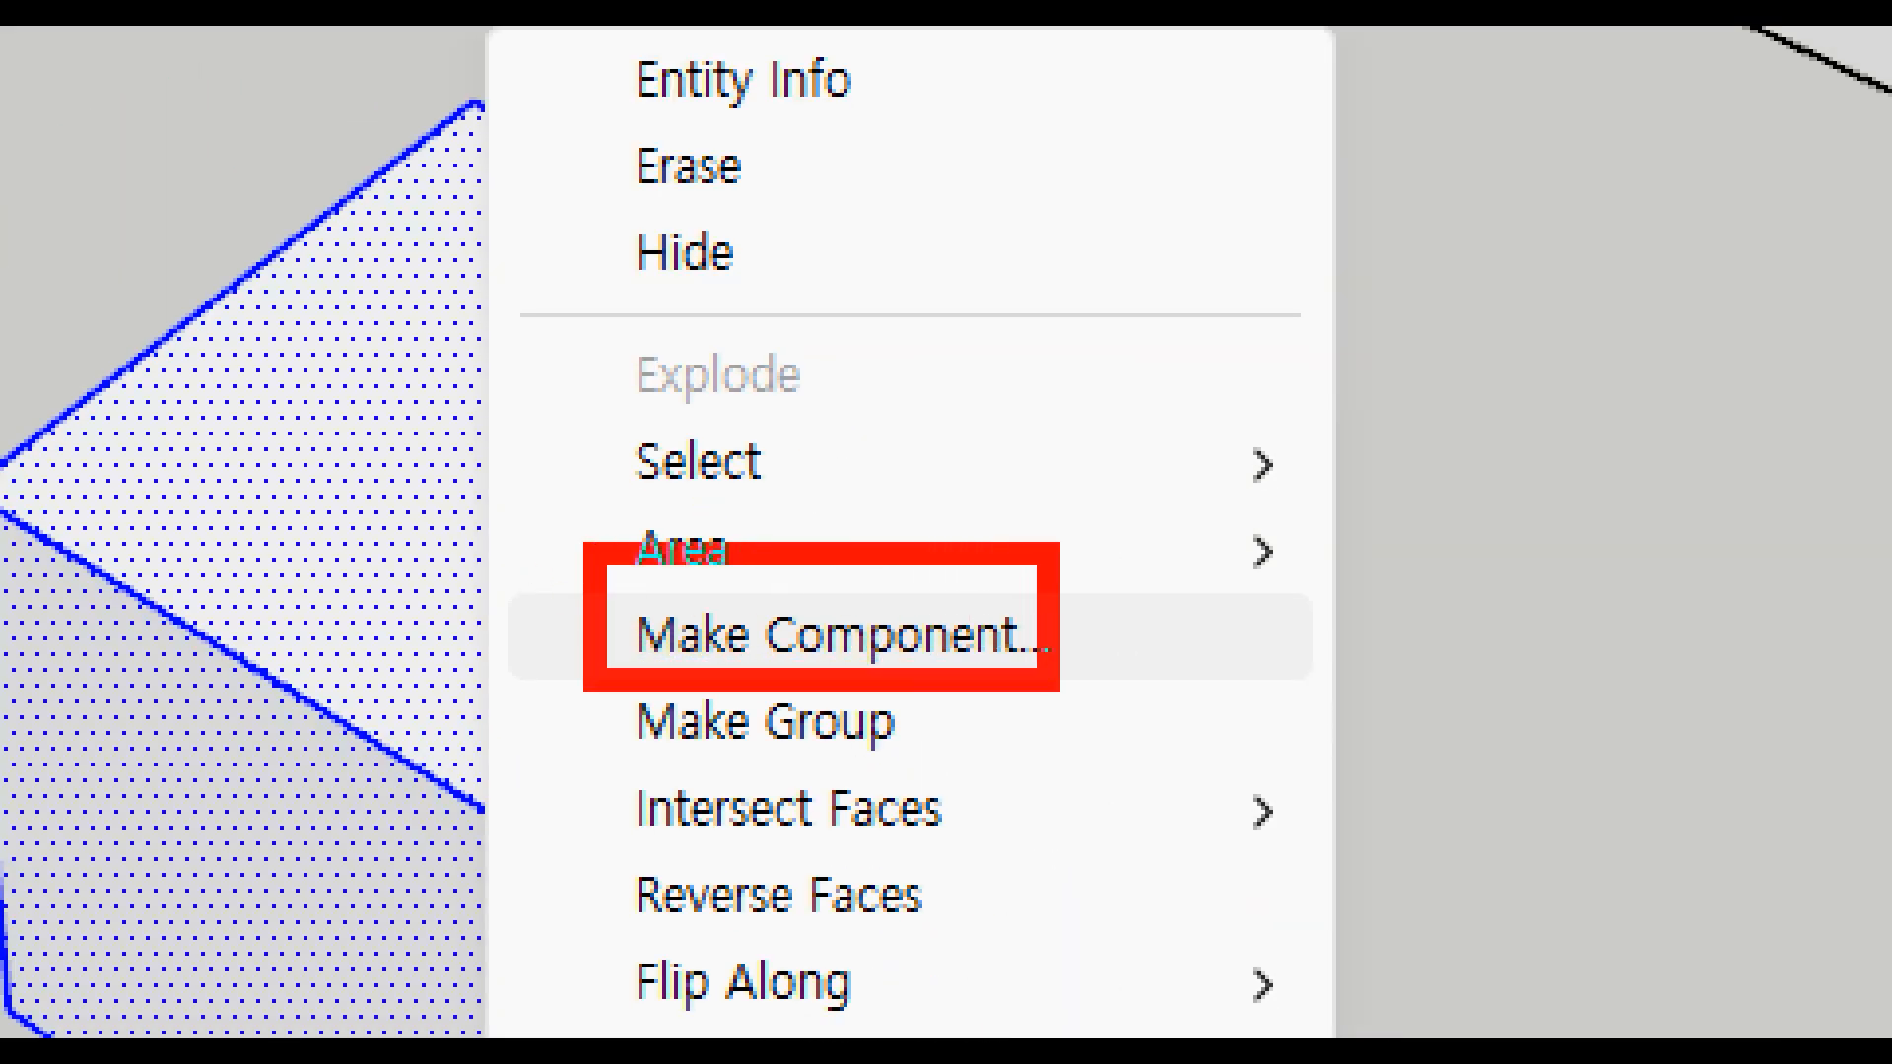
pyautogui.click(837, 635)
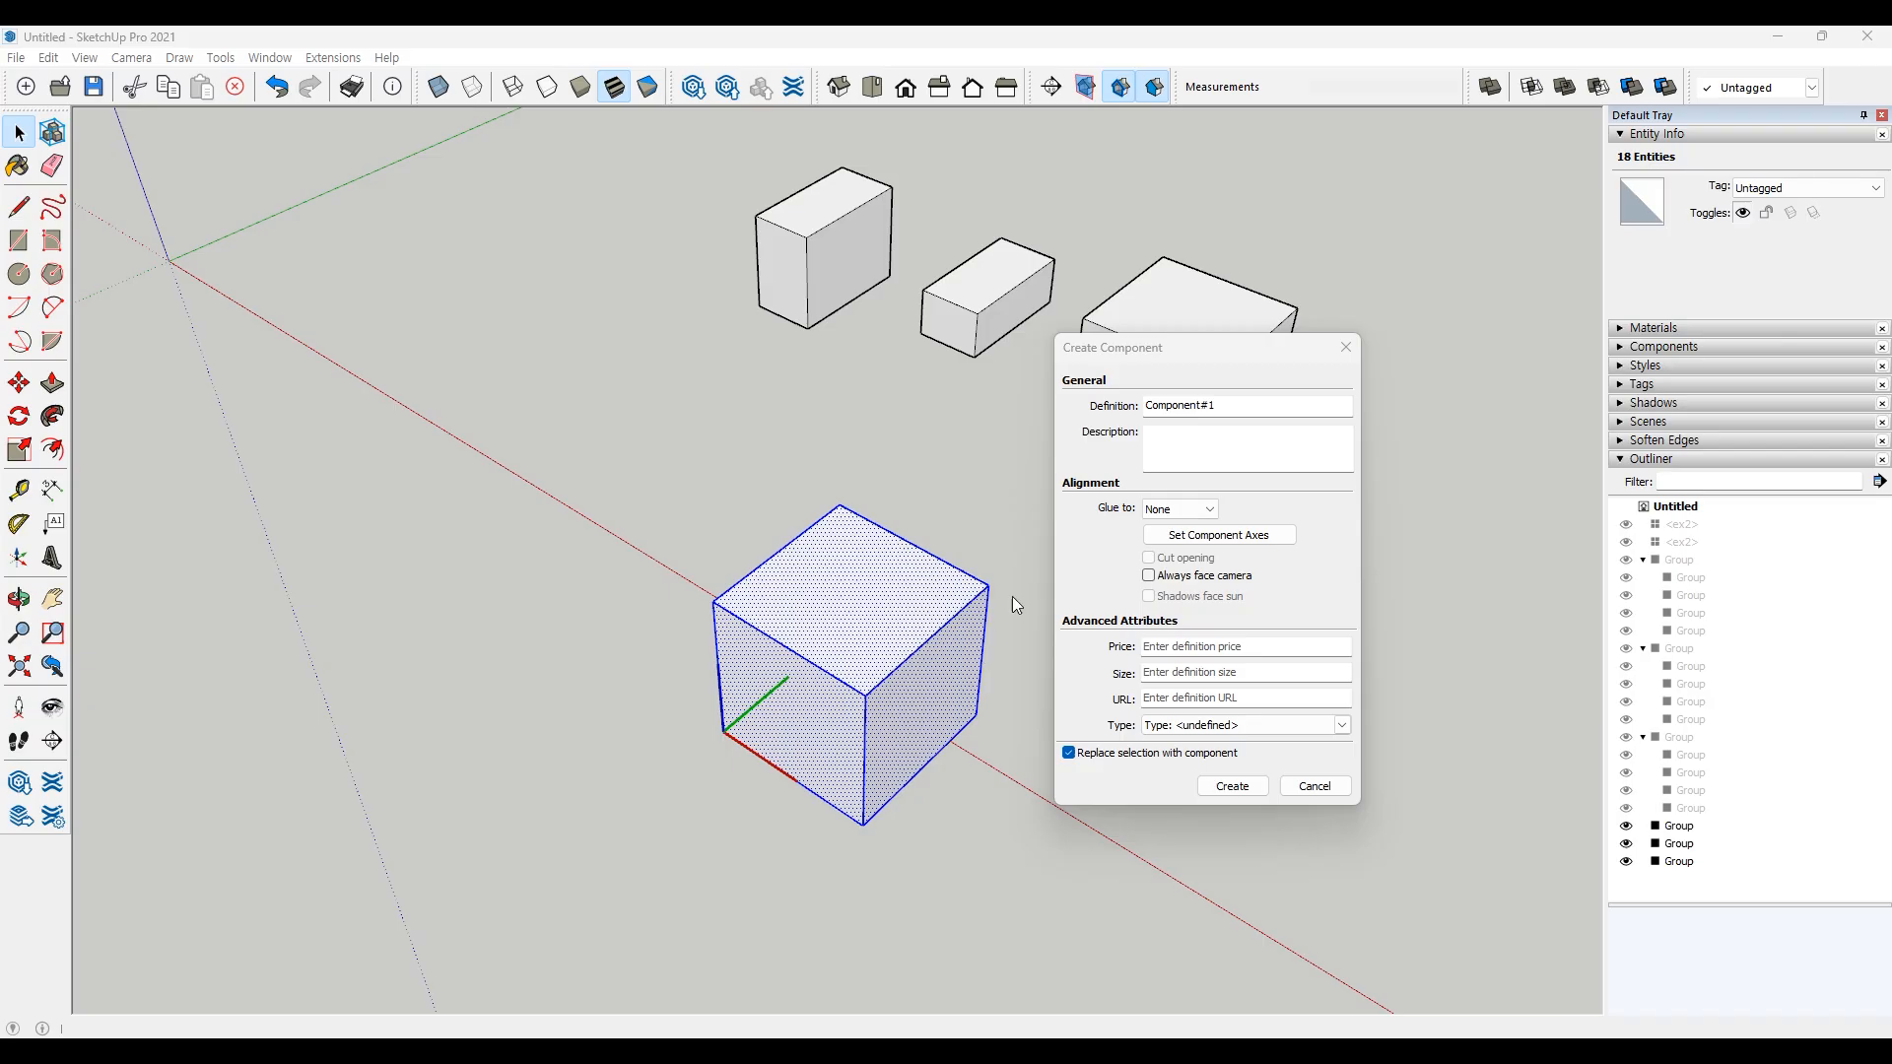
pyautogui.moveTo(1137, 356); pyautogui.dragTo(1122, 483)
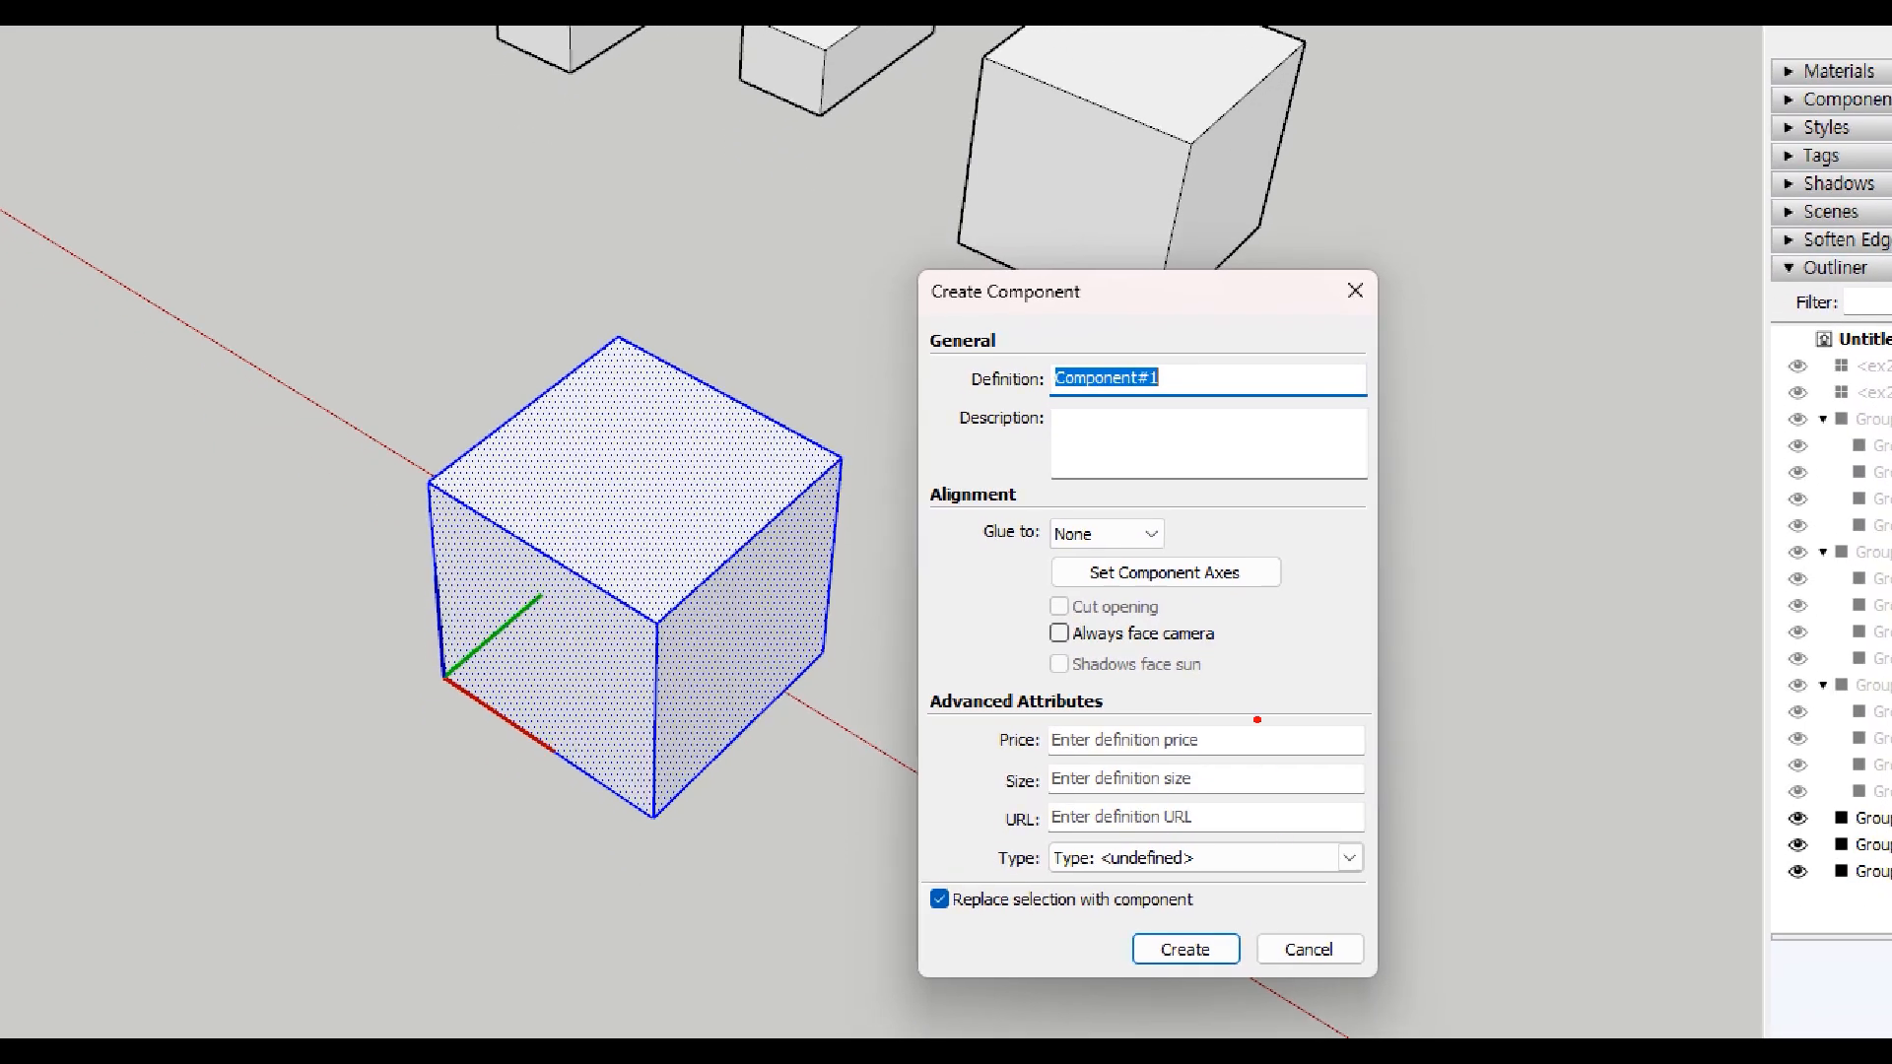
pyautogui.moveTo(1178, 370)
pyautogui.mouseDown()
pyautogui.moveTo(1238, 292)
pyautogui.moveTo(1261, 313)
pyautogui.moveTo(1315, 278)
pyautogui.mouseUp()
pyautogui.moveTo(1288, 305); pyautogui.dragTo(1295, 328)
pyautogui.moveTo(1295, 305); pyautogui.dragTo(1323, 323)
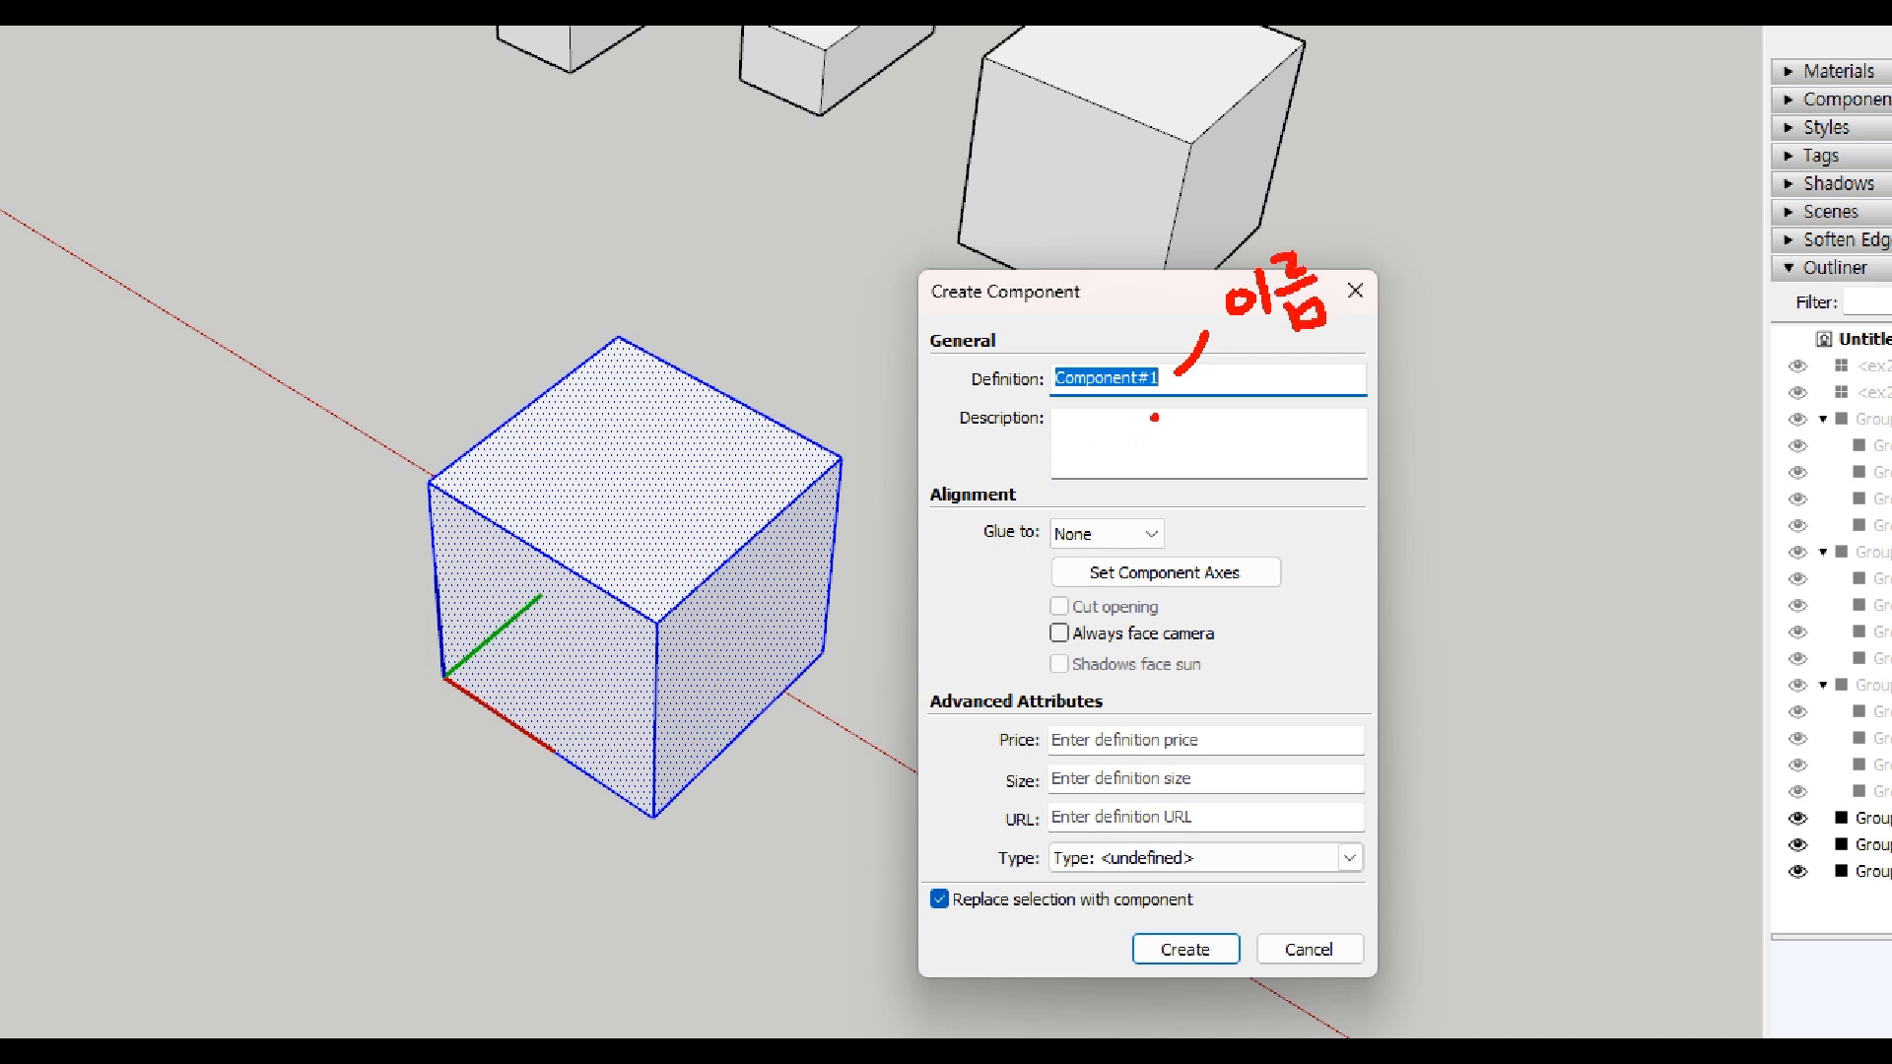
pyautogui.moveTo(1154, 418)
pyautogui.mouseDown()
pyautogui.moveTo(1101, 456)
pyautogui.moveTo(1151, 452)
pyautogui.mouseUp()
pyautogui.moveTo(931, 516); pyautogui.dragTo(1025, 507)
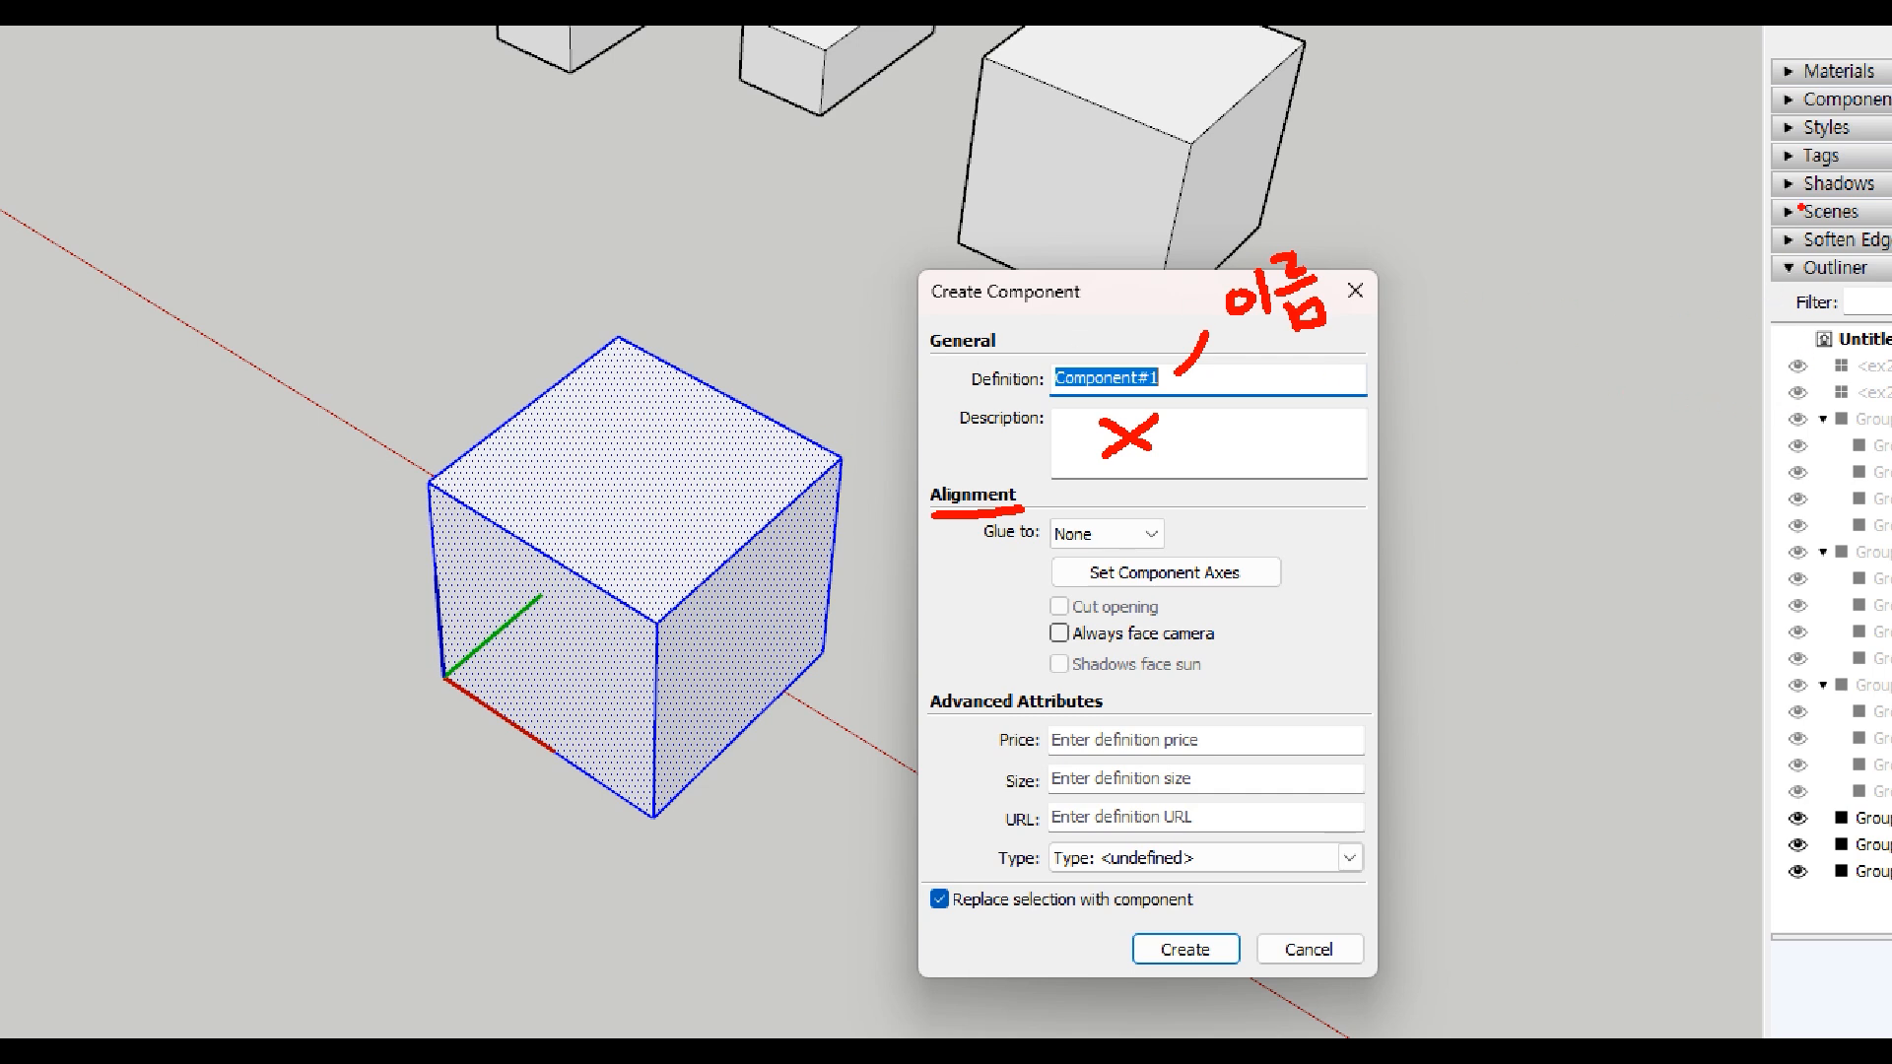
pyautogui.moveTo(1880, 114)
pyautogui.mouseDown()
pyautogui.moveTo(1774, 99)
pyautogui.moveTo(1887, 85)
pyautogui.moveTo(1884, 108)
pyautogui.mouseUp()
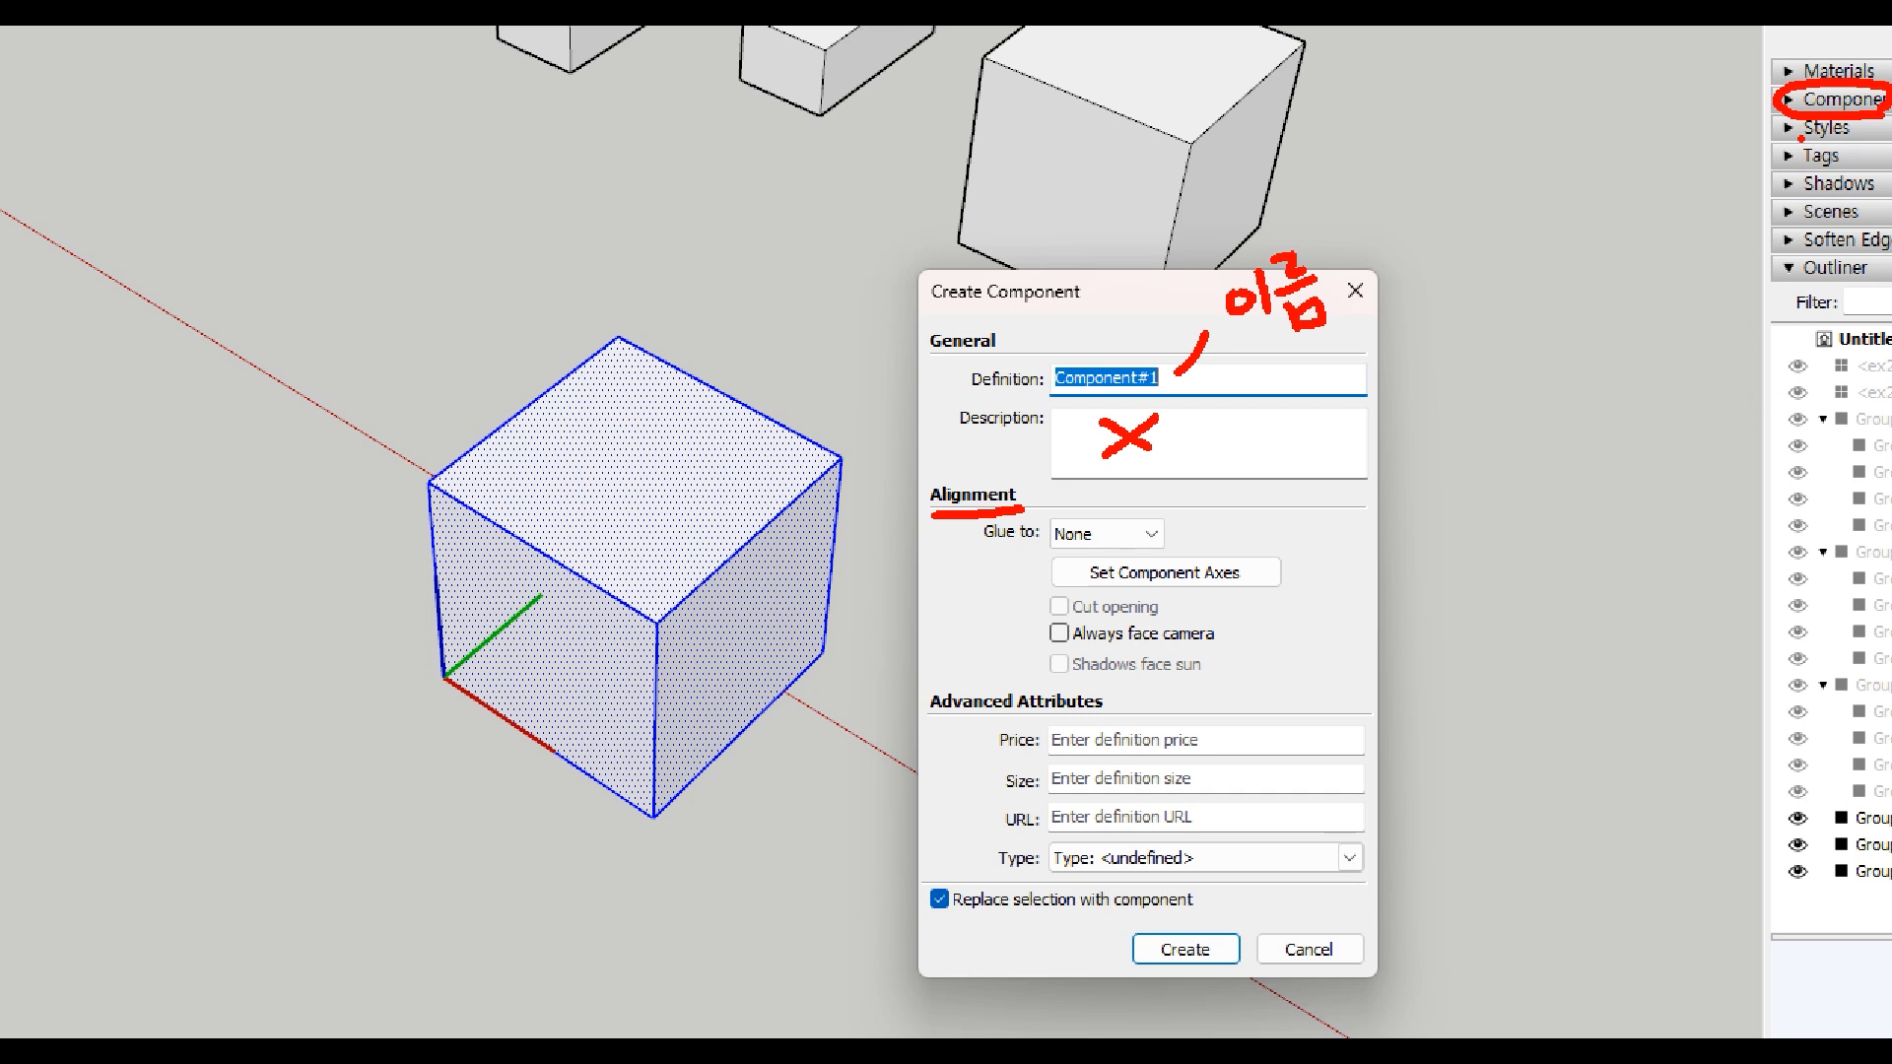
pyautogui.moveTo(1801, 139)
pyautogui.mouseDown()
pyautogui.moveTo(1787, 157)
pyautogui.moveTo(1845, 159)
pyautogui.moveTo(1796, 122)
pyautogui.moveTo(1833, 179)
pyautogui.moveTo(1799, 153)
pyautogui.moveTo(1646, 183)
pyautogui.moveTo(1643, 153)
pyautogui.moveTo(1673, 196)
pyautogui.mouseUp()
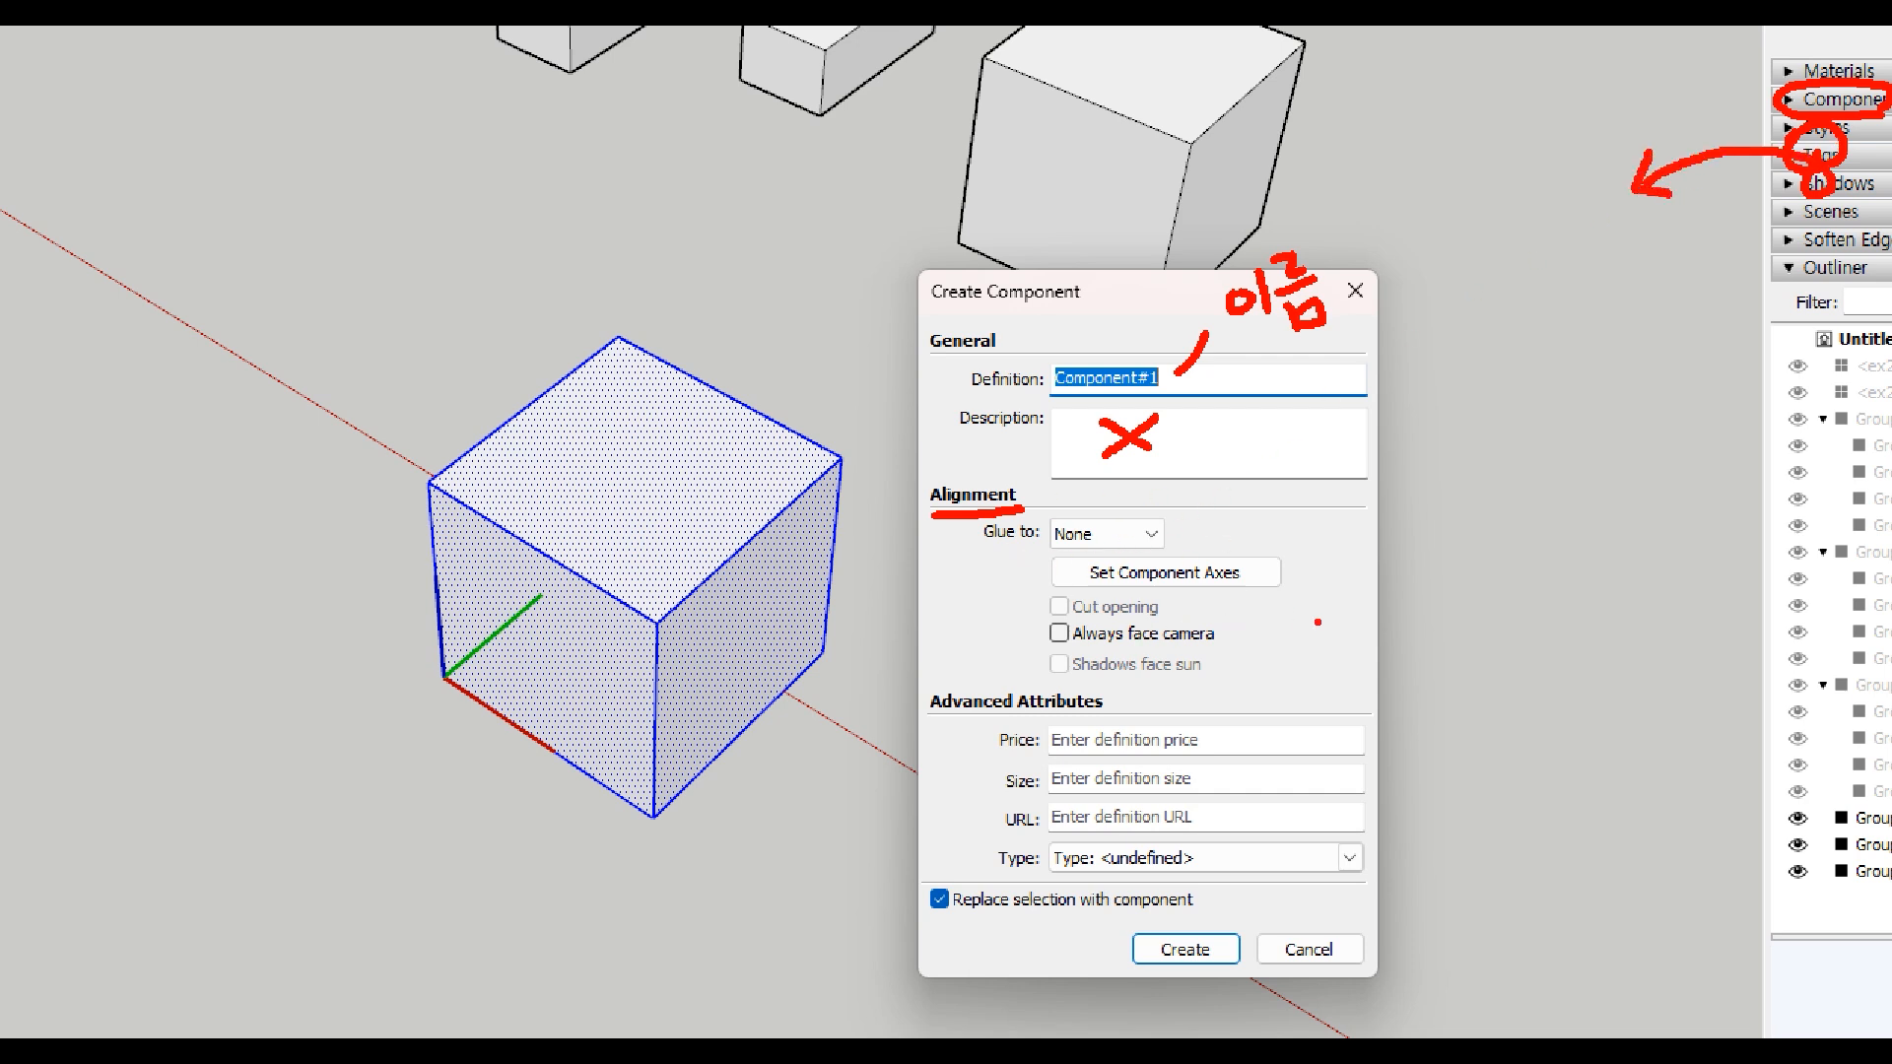
pyautogui.moveTo(1289, 525)
pyautogui.mouseDown()
pyautogui.moveTo(1314, 565)
pyautogui.moveTo(1299, 669)
pyautogui.mouseUp()
pyautogui.moveTo(1384, 581); pyautogui.dragTo(1344, 626)
pyautogui.moveTo(1341, 589); pyautogui.dragTo(1390, 640)
pyautogui.moveTo(985, 725); pyautogui.dragTo(980, 872)
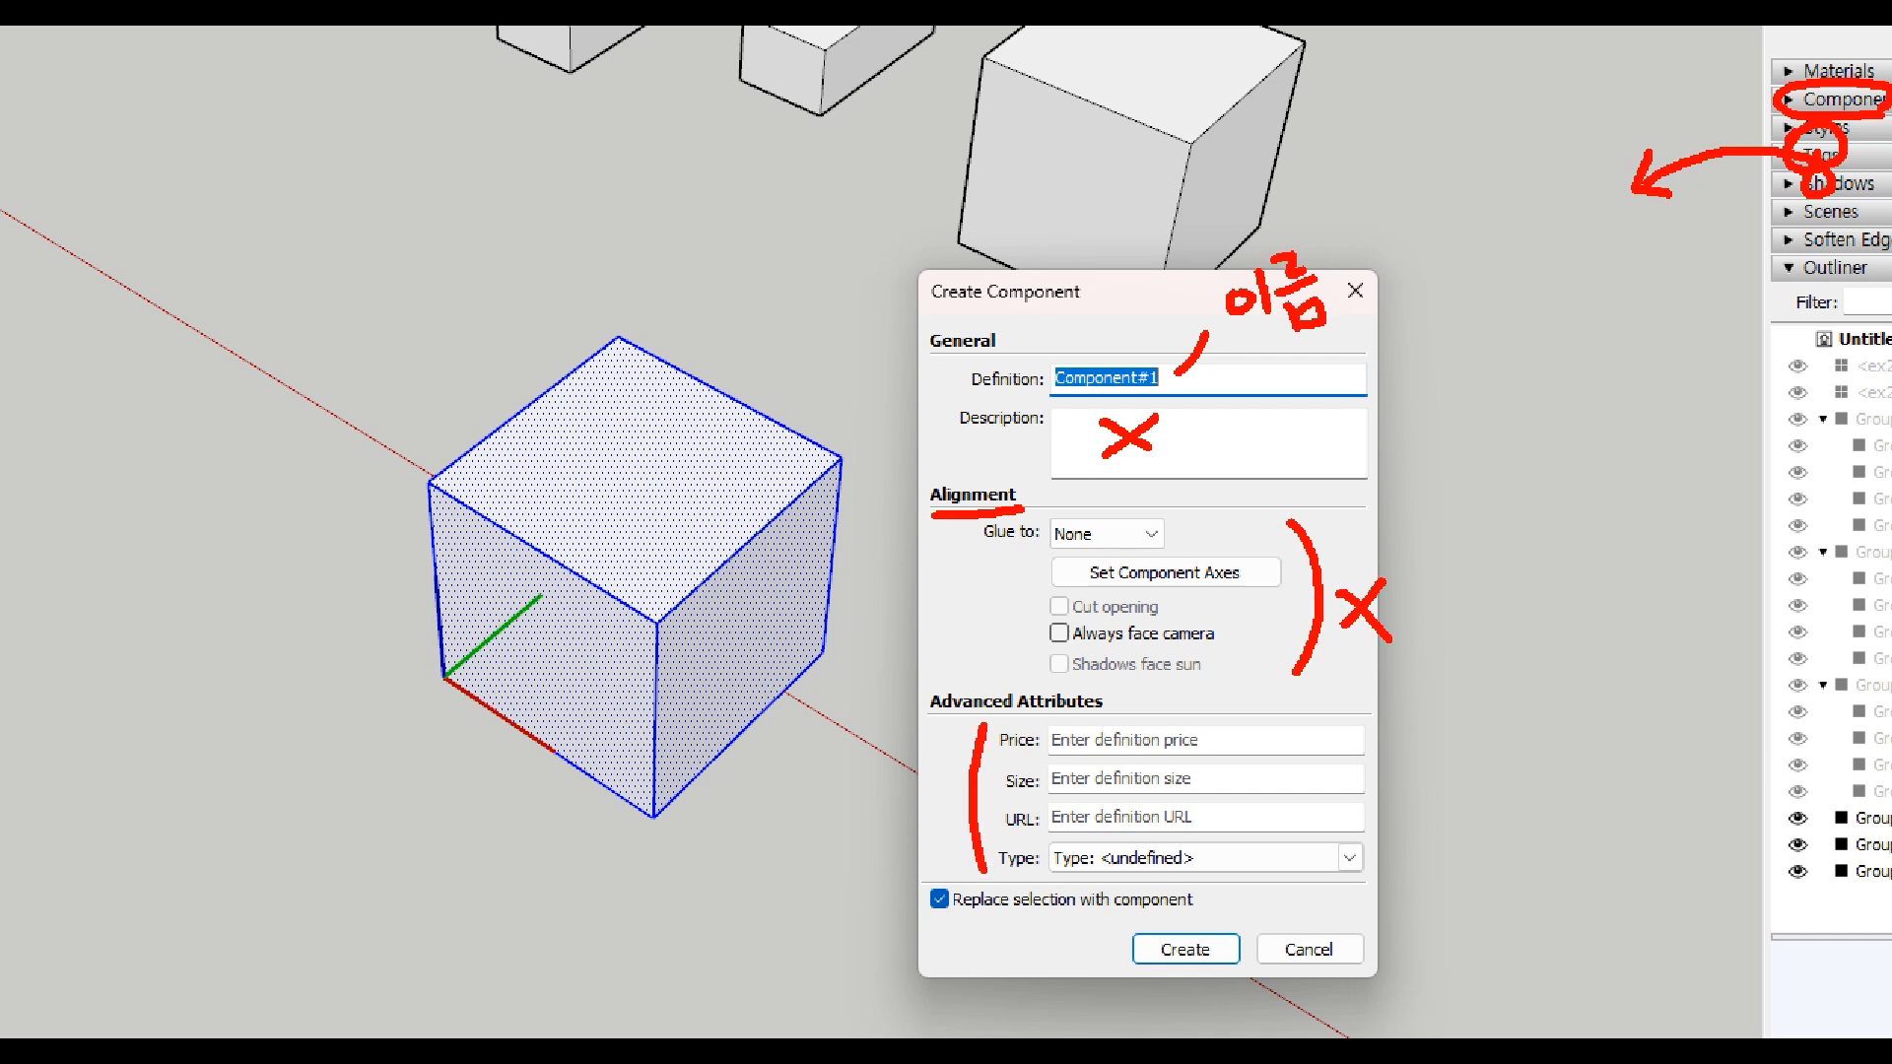
pyautogui.moveTo(948, 777)
pyautogui.mouseDown()
pyautogui.moveTo(928, 818)
pyautogui.moveTo(954, 816)
pyautogui.mouseUp()
pyautogui.moveTo(933, 923); pyautogui.dragTo(1213, 919)
pyautogui.click(992, 893)
pyautogui.moveTo(956, 914)
pyautogui.mouseDown()
pyautogui.moveTo(905, 883)
pyautogui.moveTo(952, 918)
pyautogui.mouseUp()
pyautogui.moveTo(1188, 954)
pyautogui.mouseDown()
pyautogui.moveTo(1162, 994)
pyautogui.moveTo(1211, 989)
pyautogui.mouseUp()
pyautogui.moveTo(1195, 952); pyautogui.dragTo(1189, 1038)
pyautogui.press('Escape')
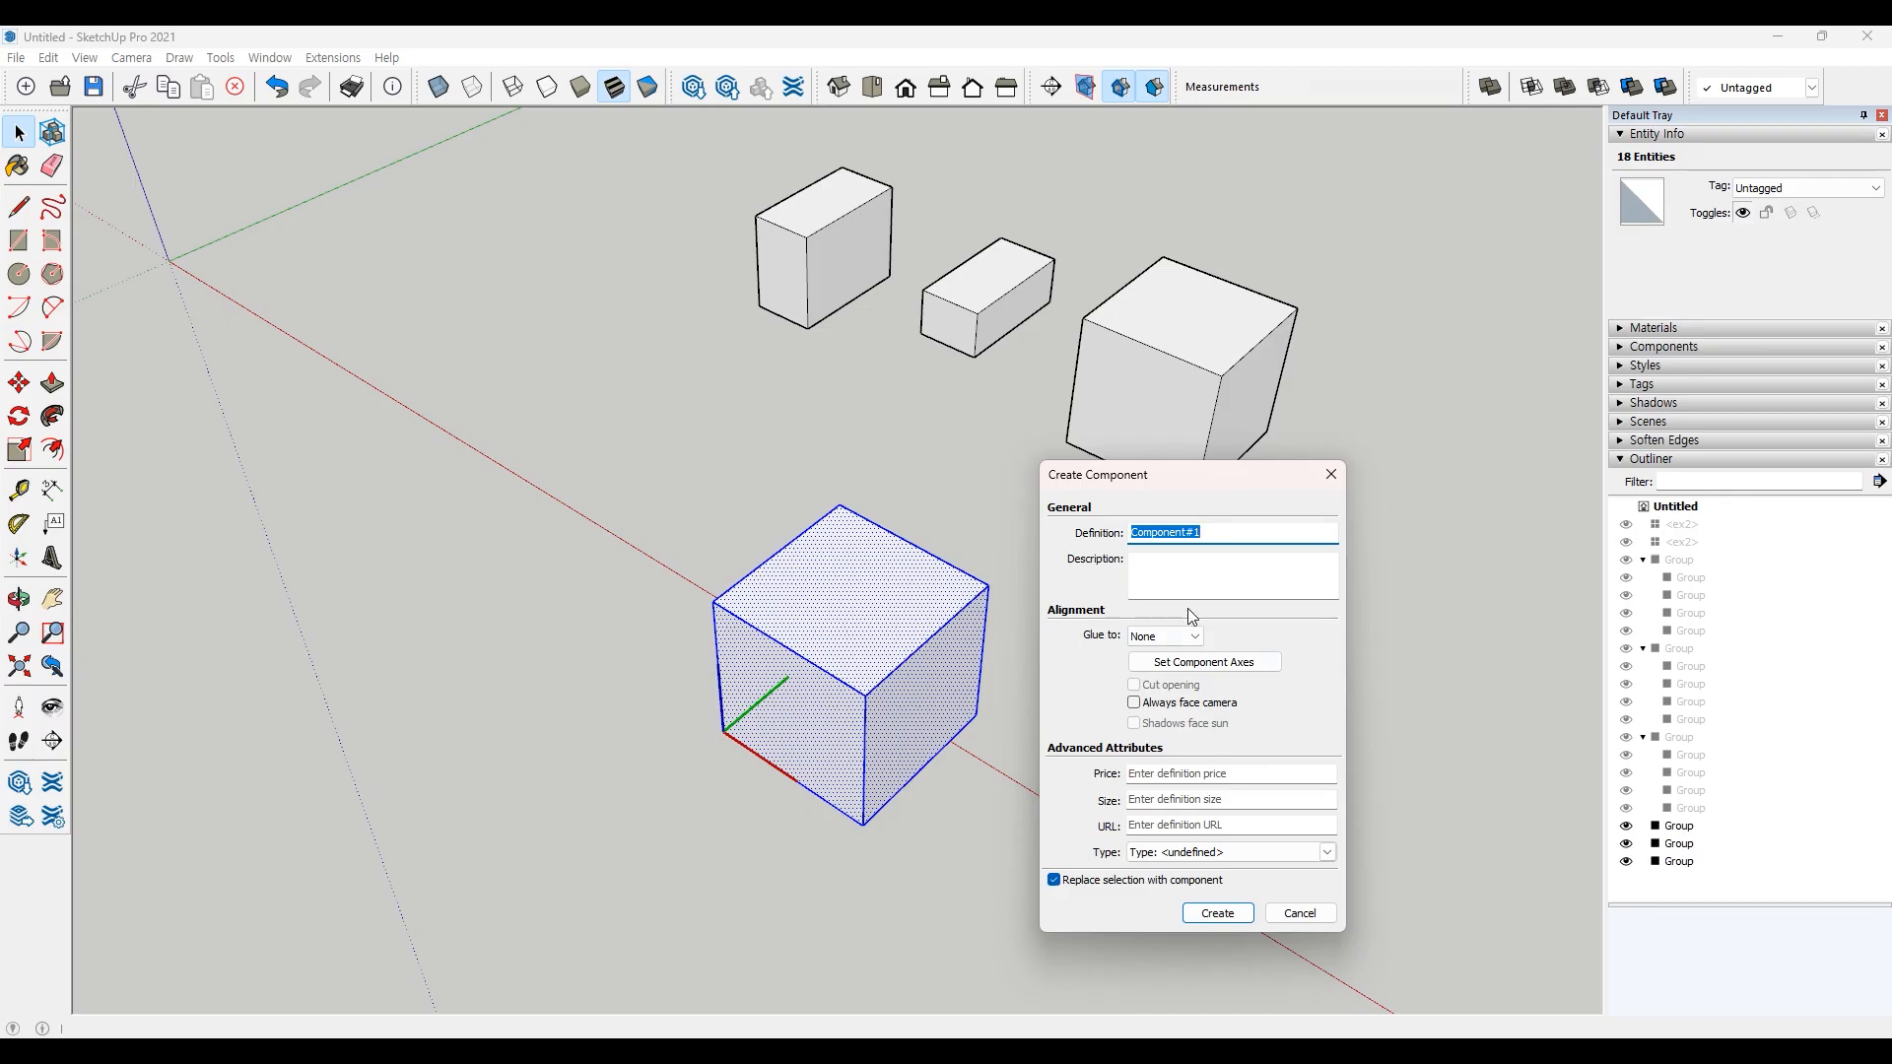
# Step: Name the component definition box2 and create it, replacing the existing definition of that name
pyautogui.write('box2')
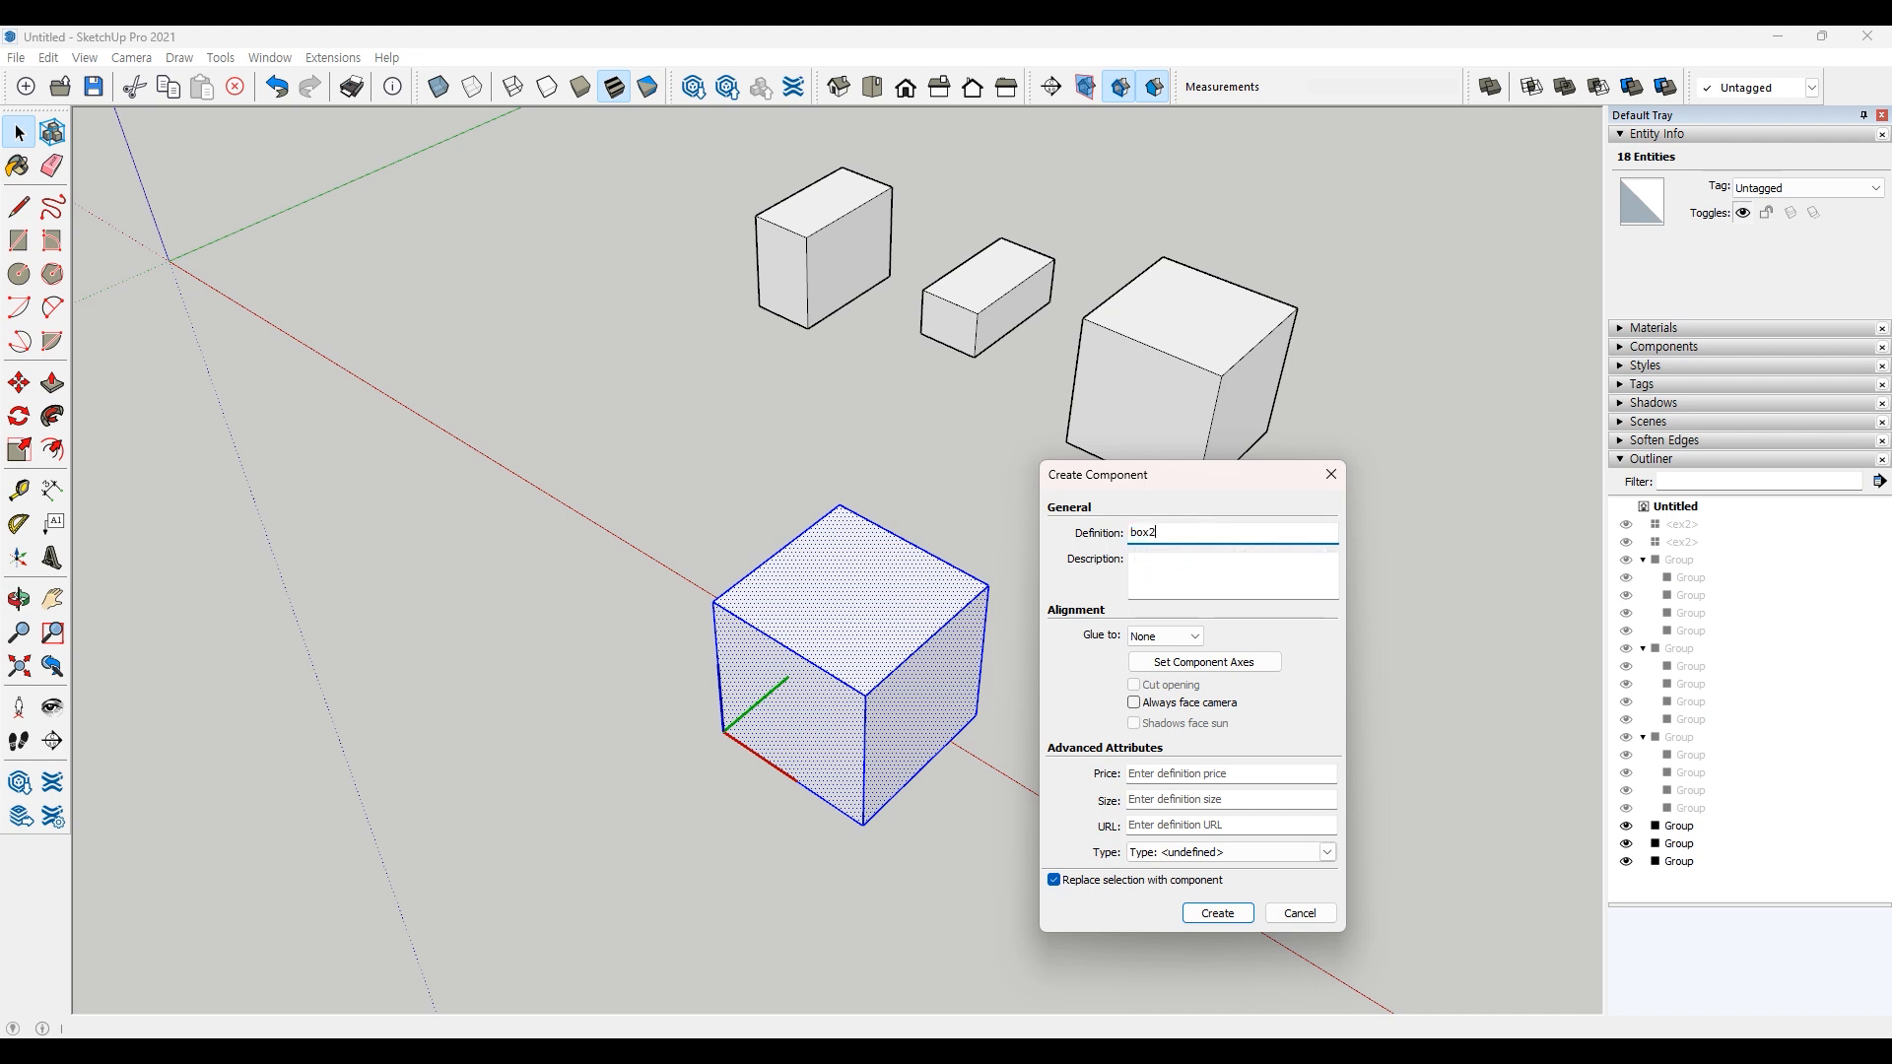
pyautogui.press('Return')
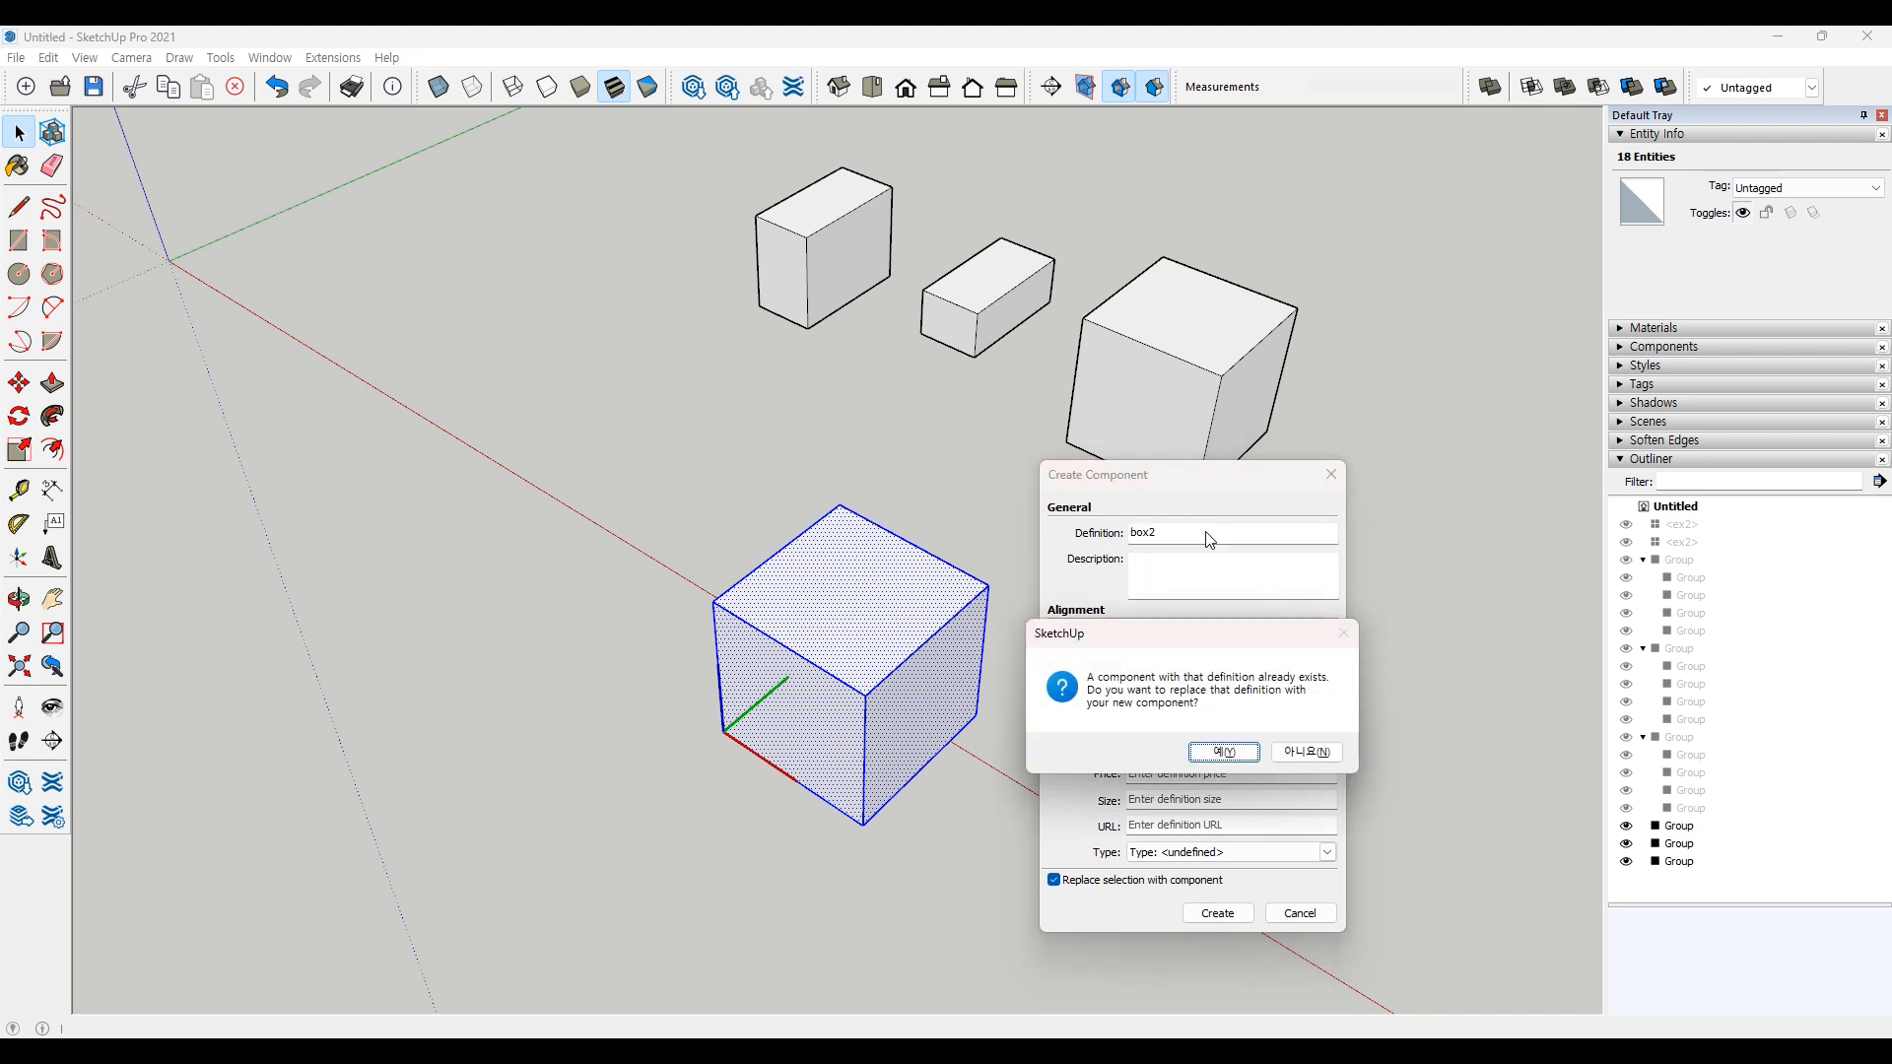
pyautogui.click(1224, 752)
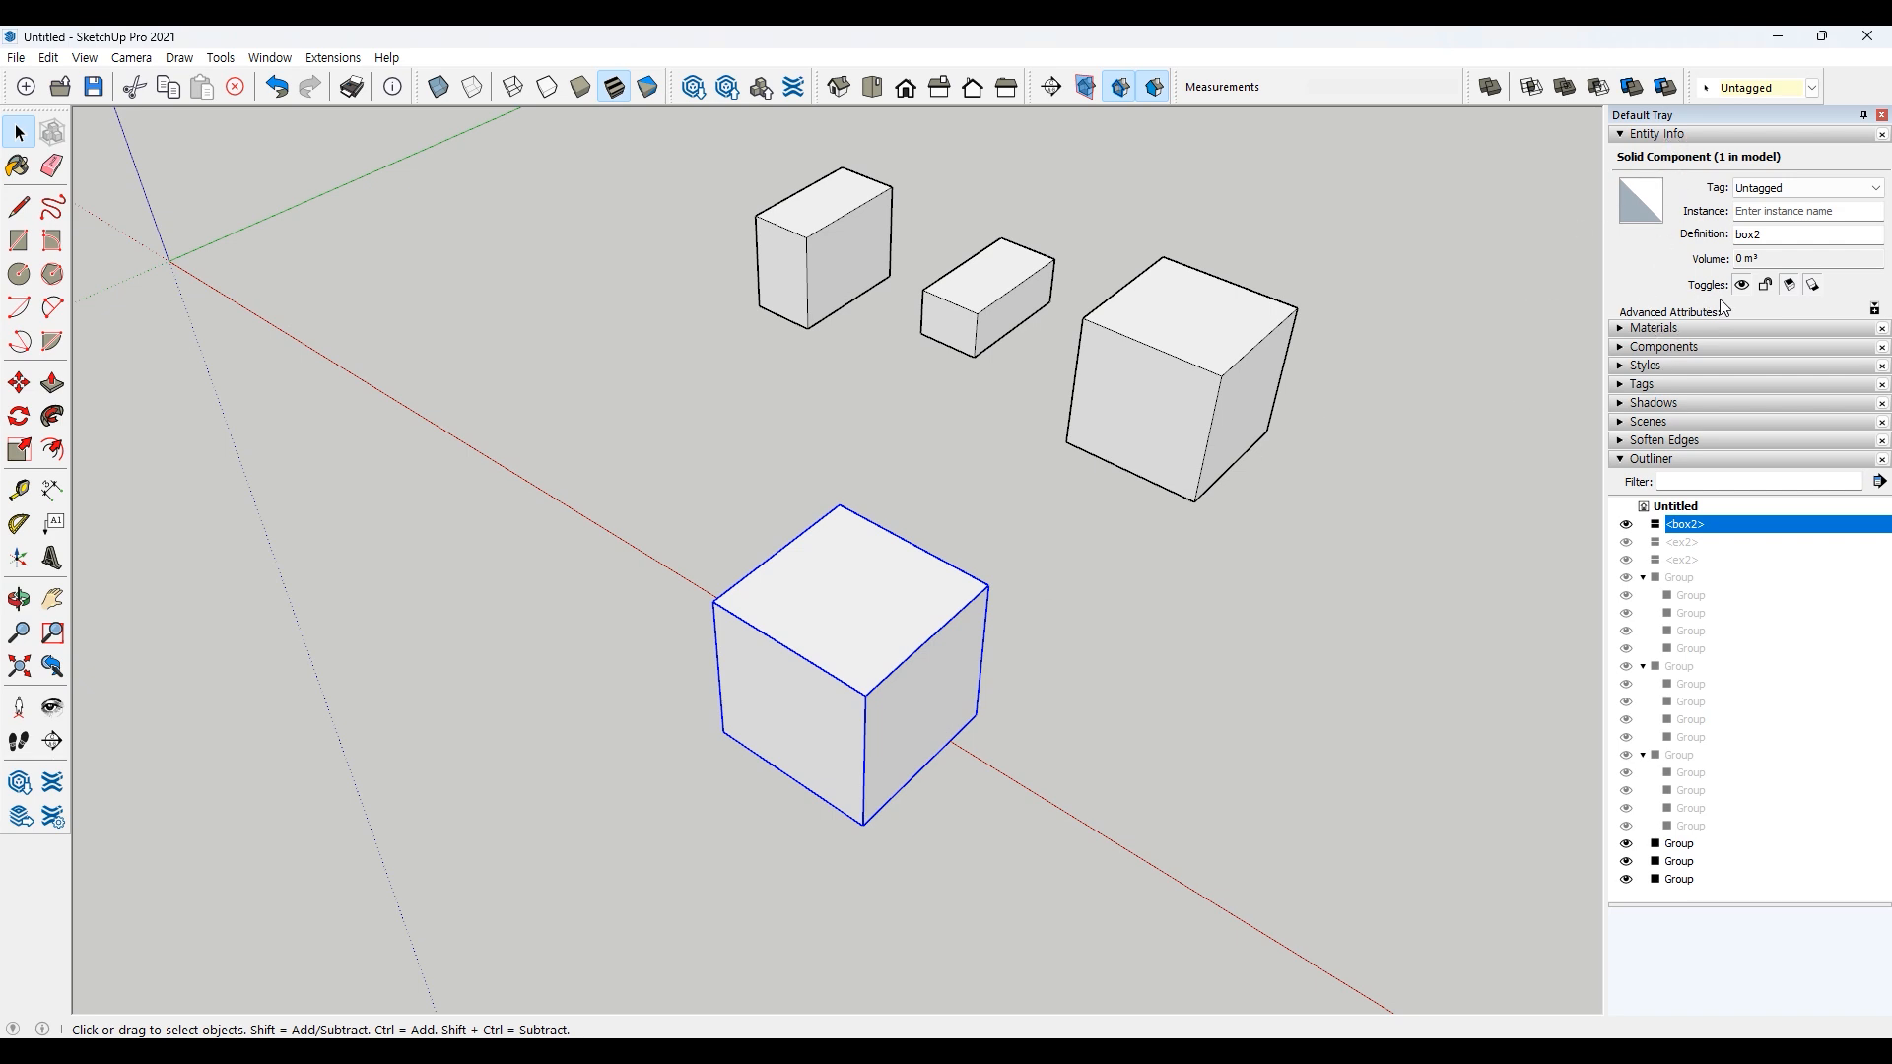
# Step: Show the list of components in the model and collapse the Outliner
pyautogui.click(1695, 346)
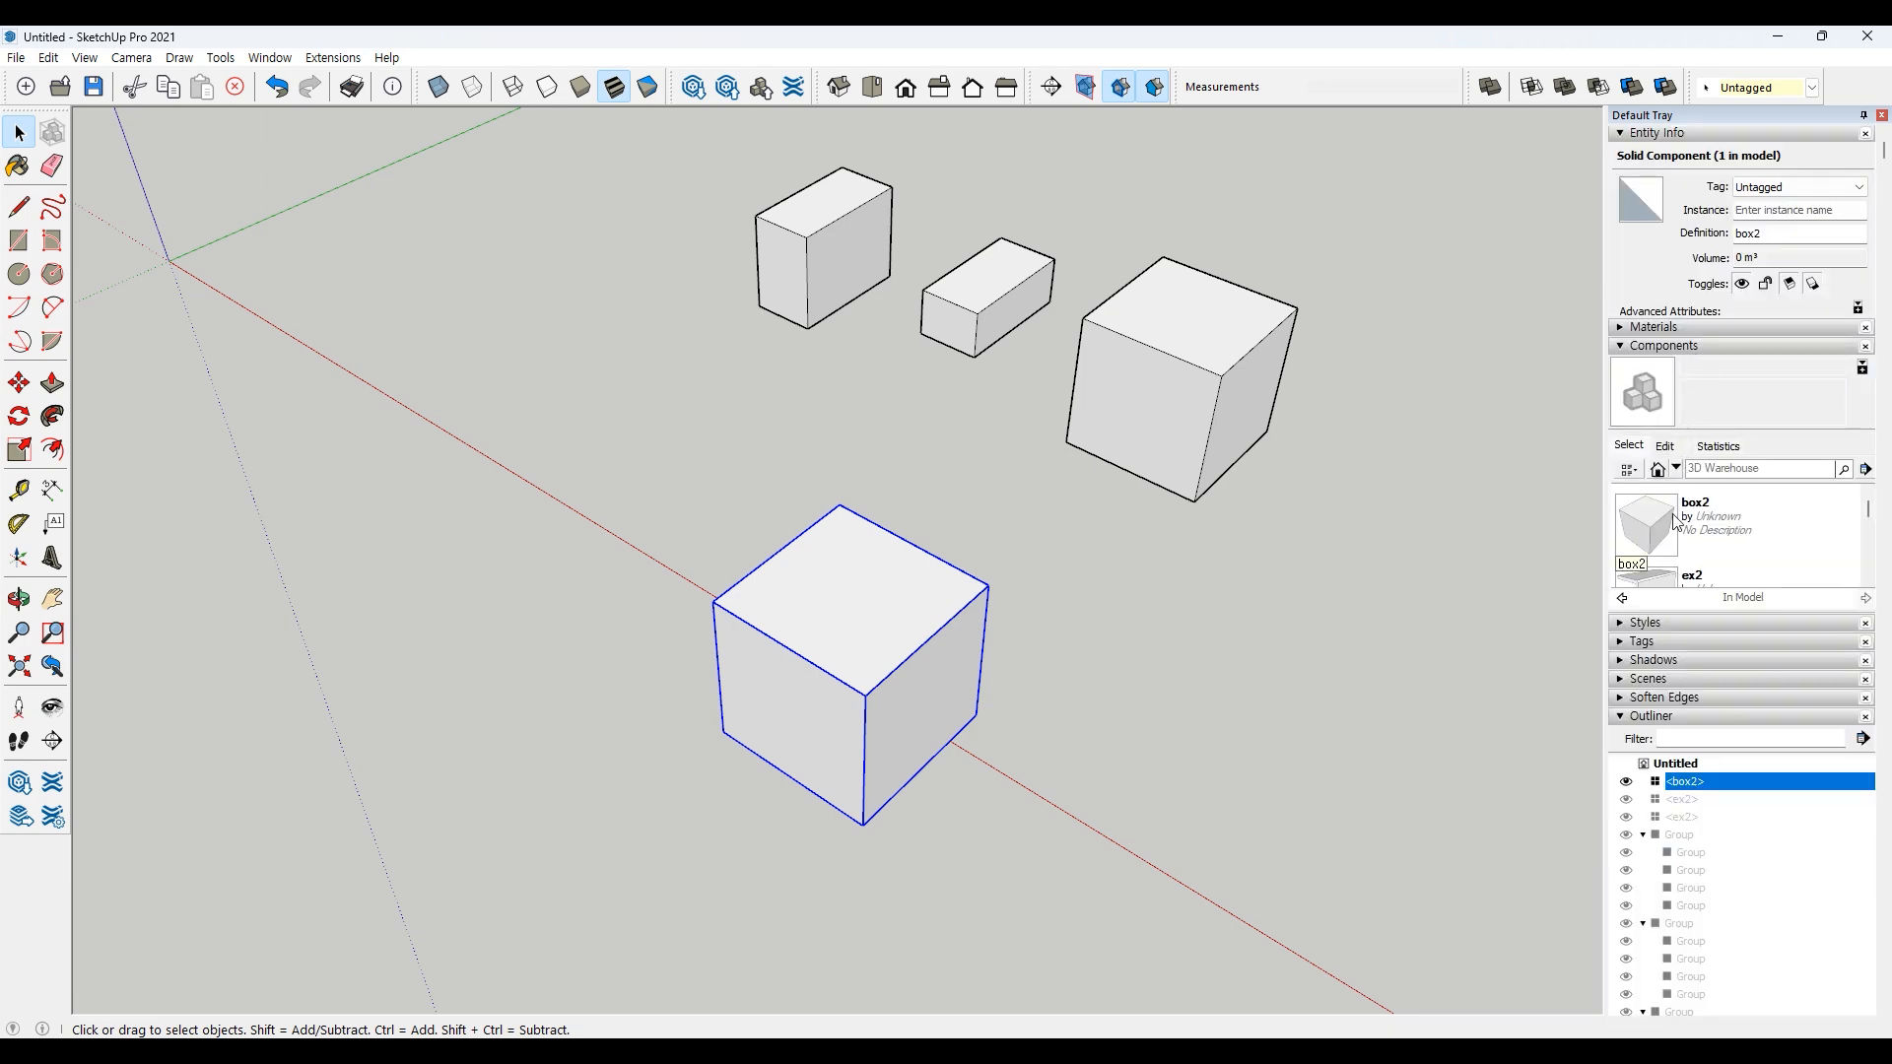
pyautogui.click(1653, 718)
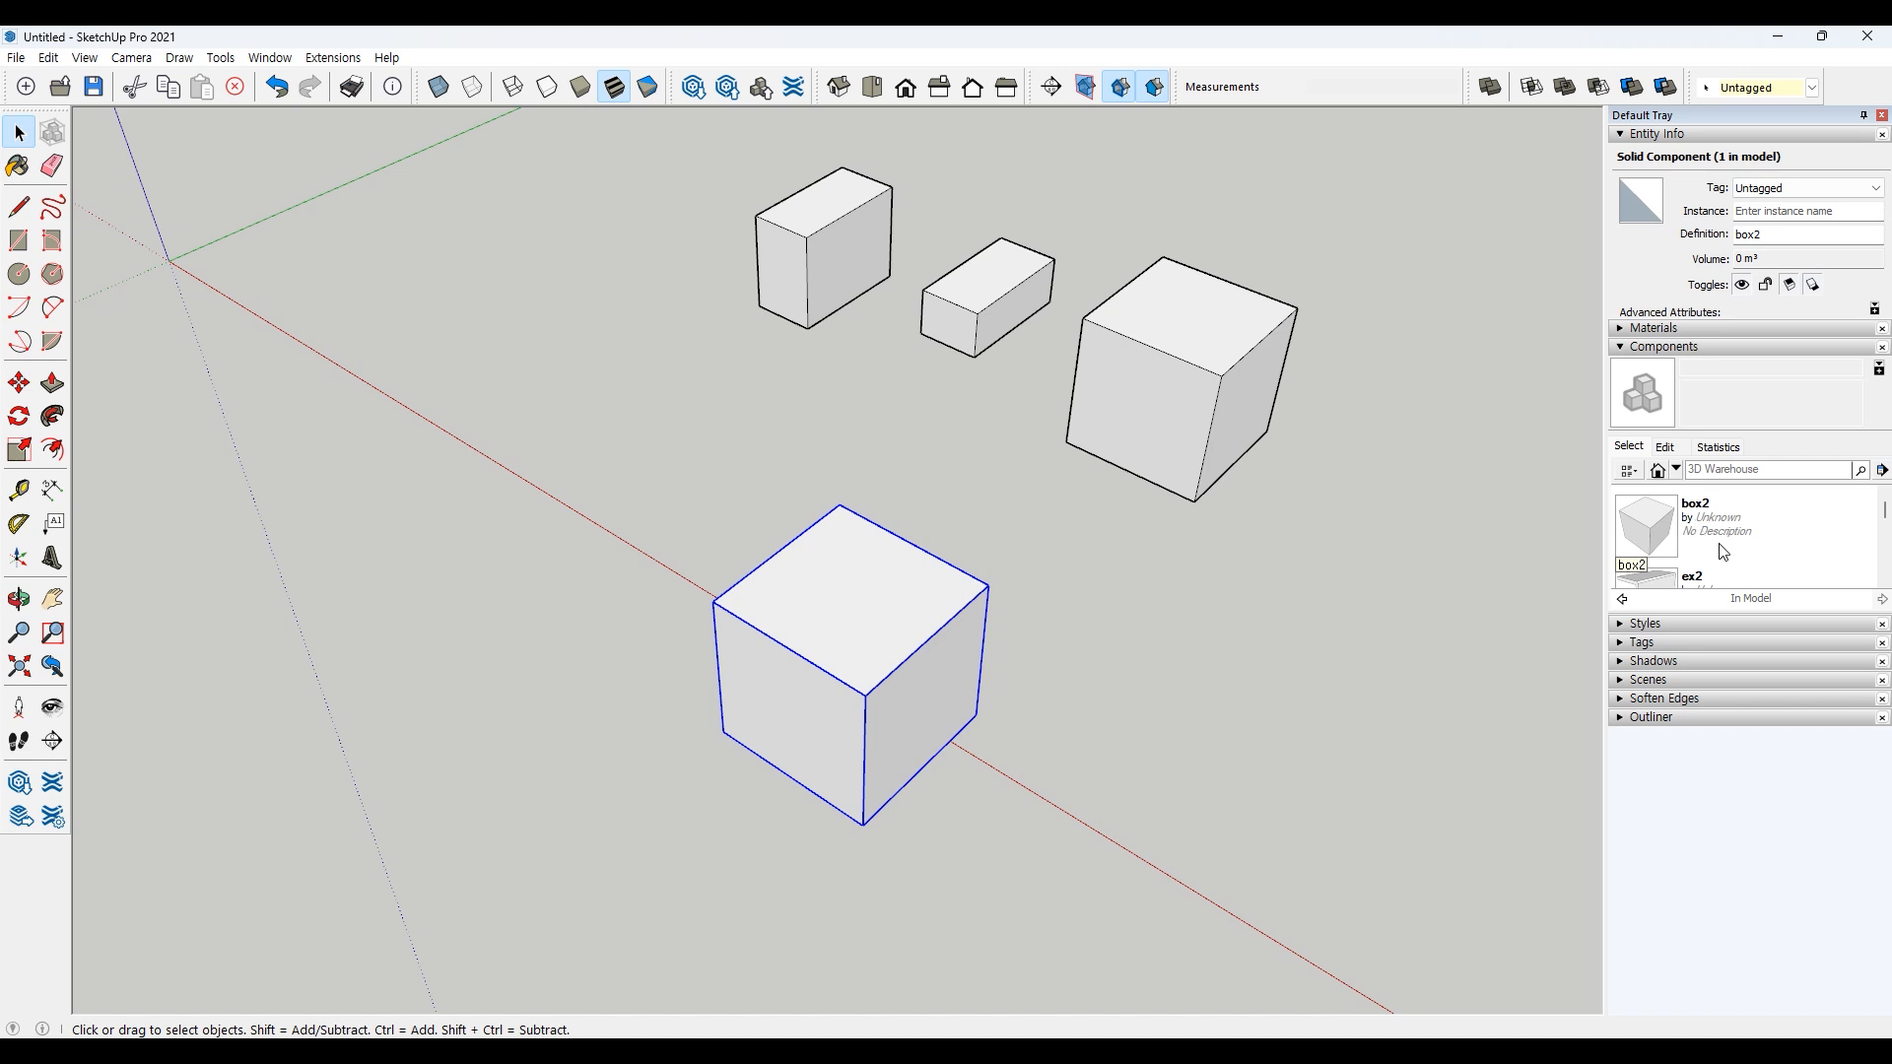
pyautogui.scroll(-2, 1724, 552)
pyautogui.scroll(3, 1723, 552)
# Step: Delete the box2 cube from the model and place a new box2 instance from the in-model components near the same spot
pyautogui.moveTo(1042, 572); pyautogui.dragTo(847, 725)
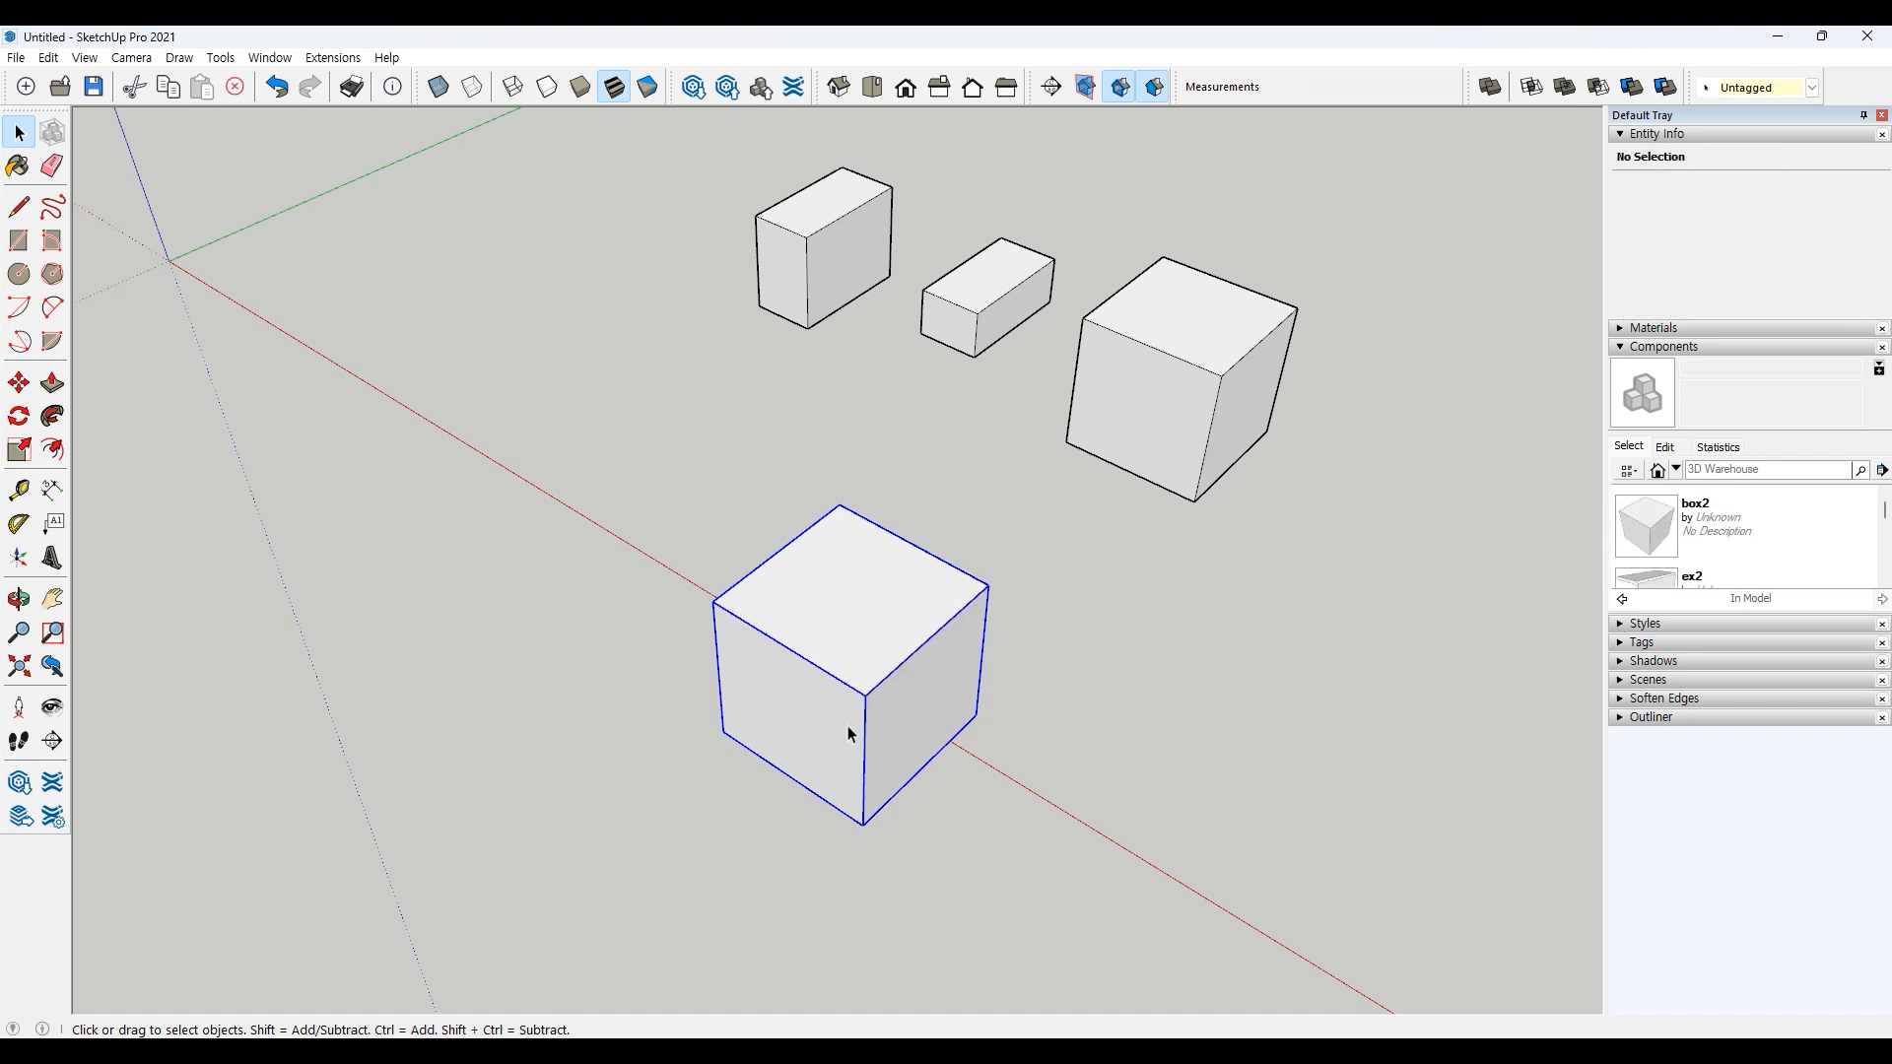
pyautogui.press('Delete')
pyautogui.click(1664, 518)
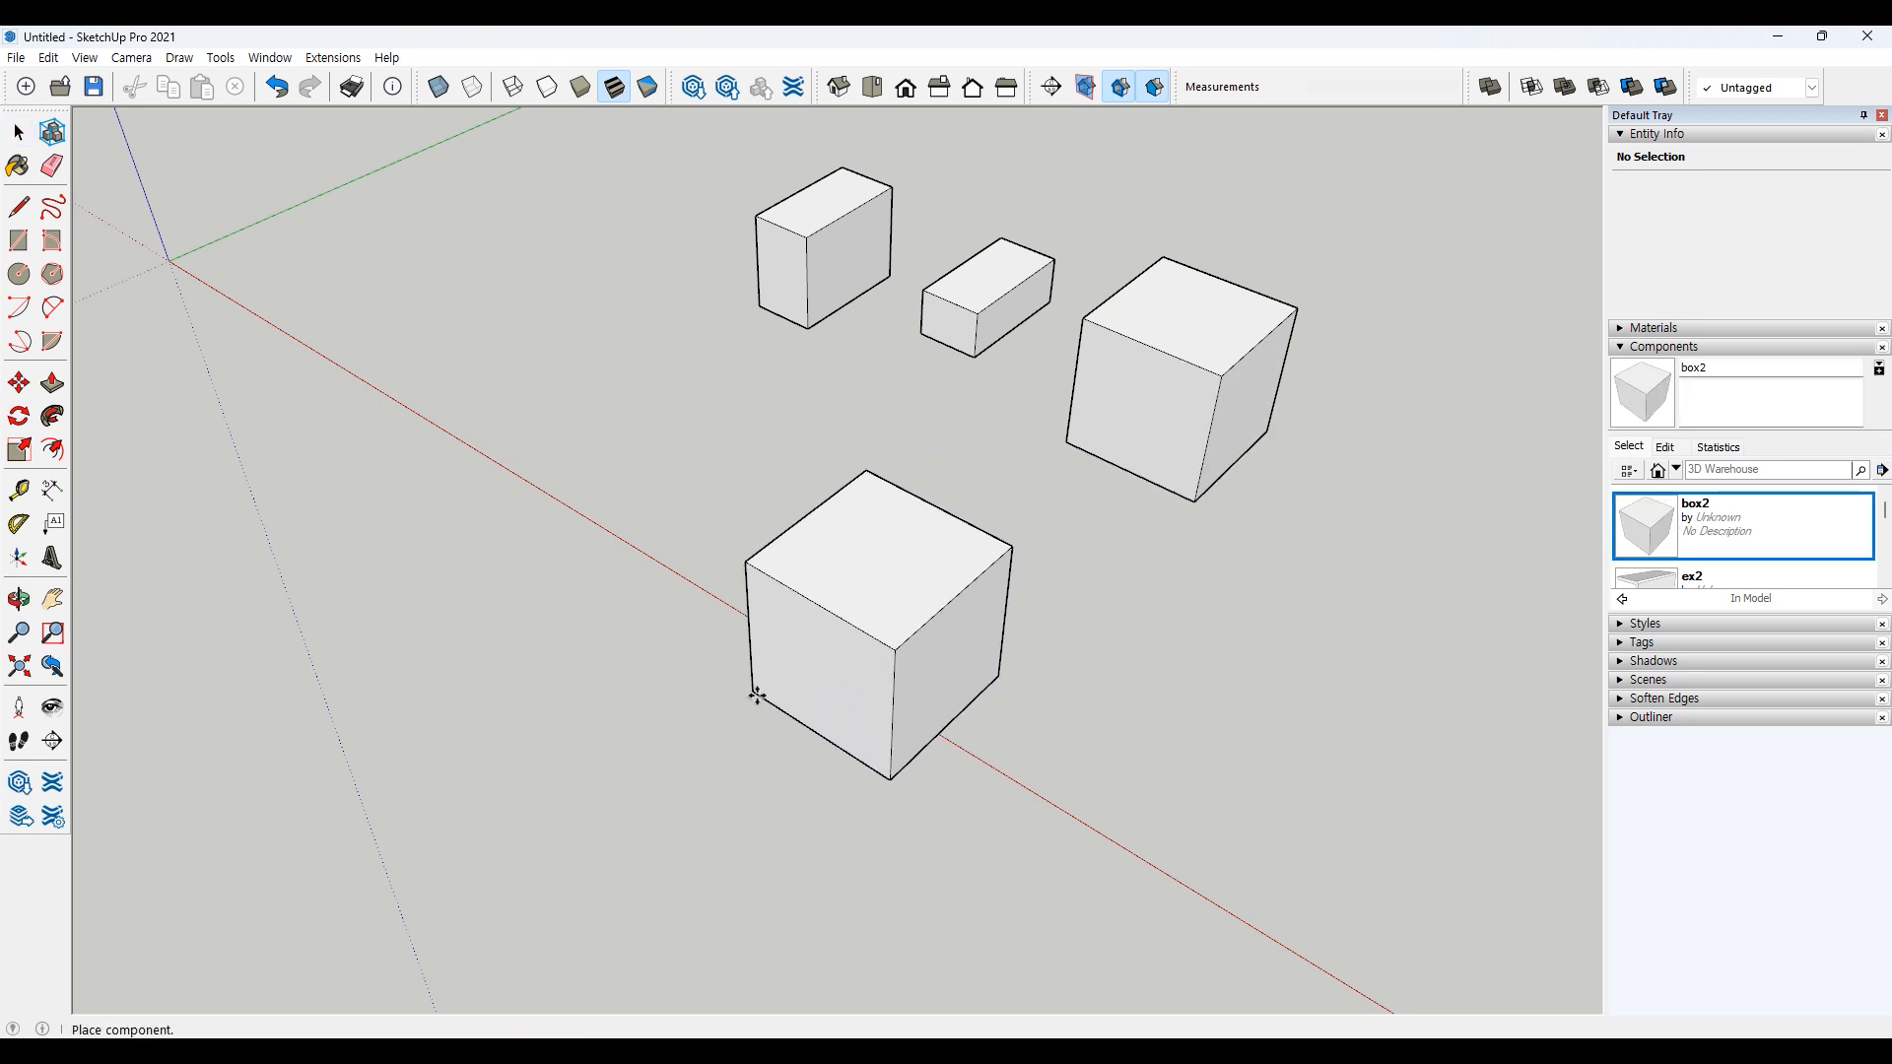
pyautogui.click(768, 697)
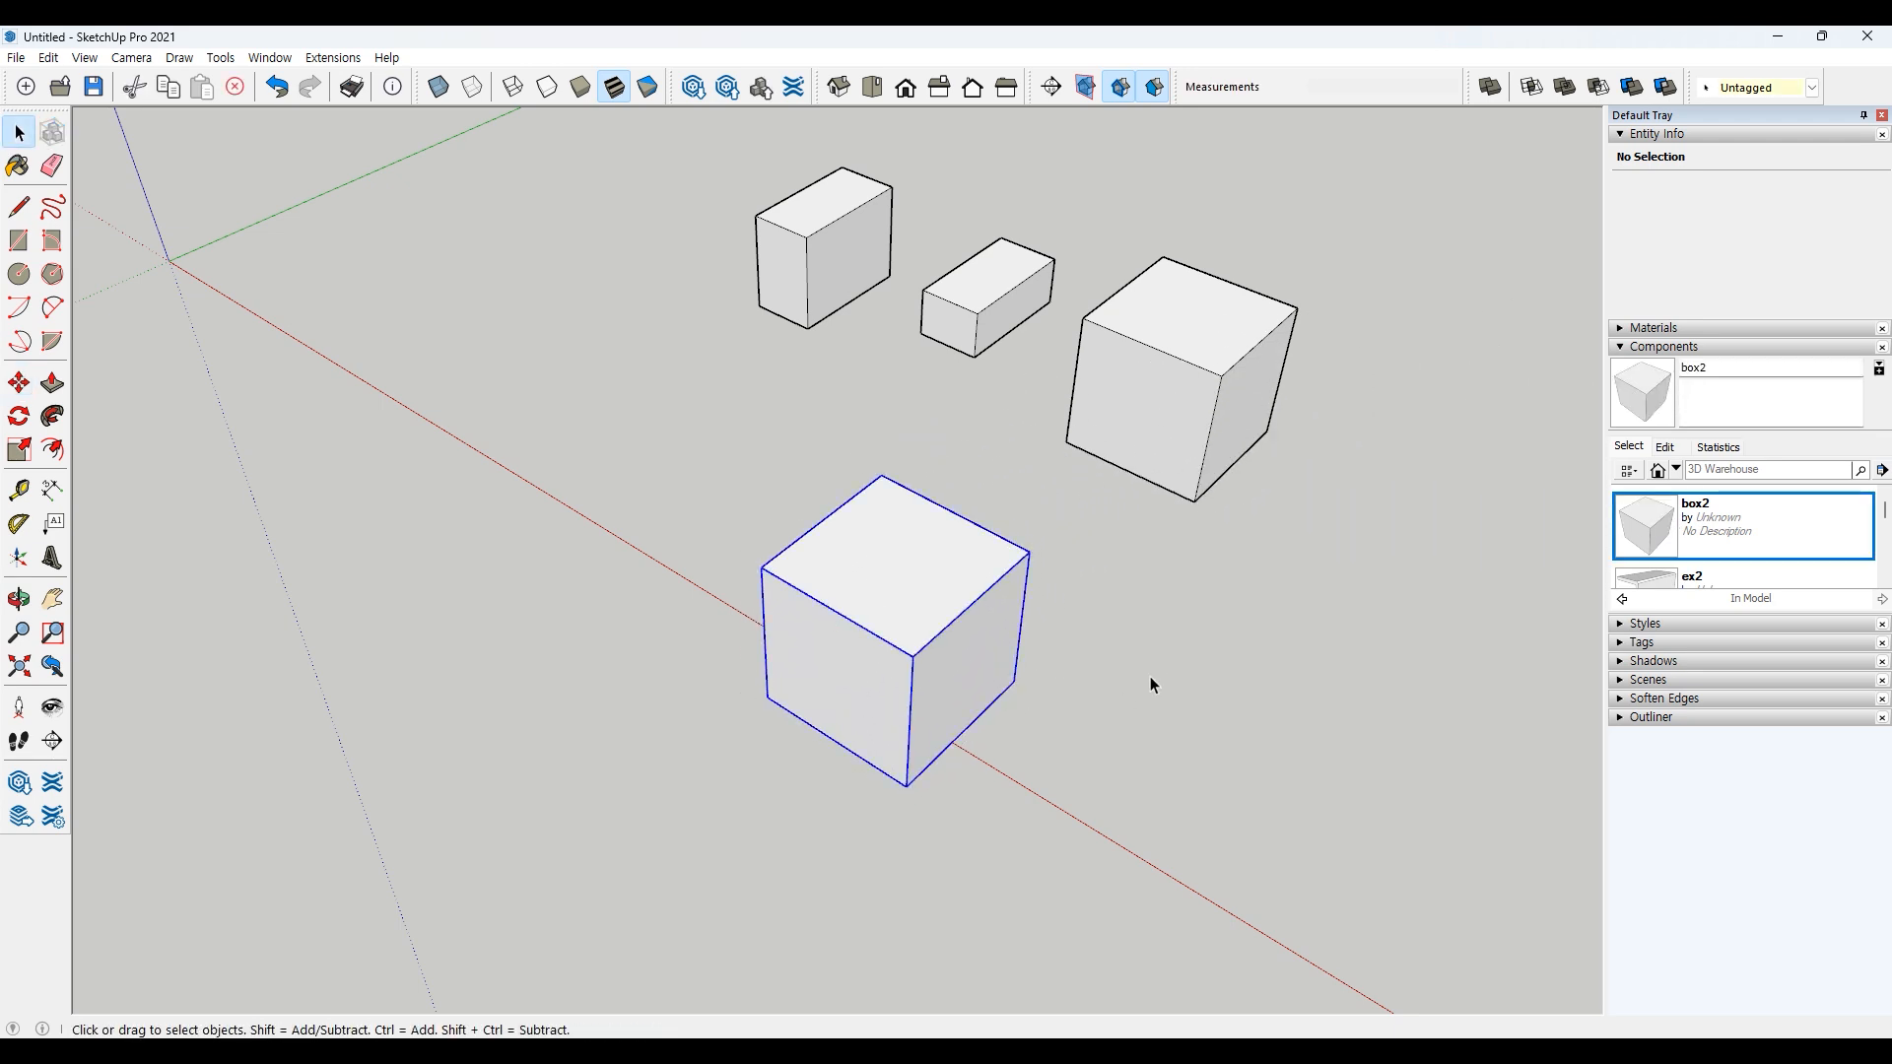
pyautogui.click(1048, 701)
# Step: Compare the large cube group with the box2 component by selecting each in turn
pyautogui.scroll(-2, 1157, 706)
pyautogui.moveTo(1157, 705); pyautogui.dragTo(930, 618, button='middle')
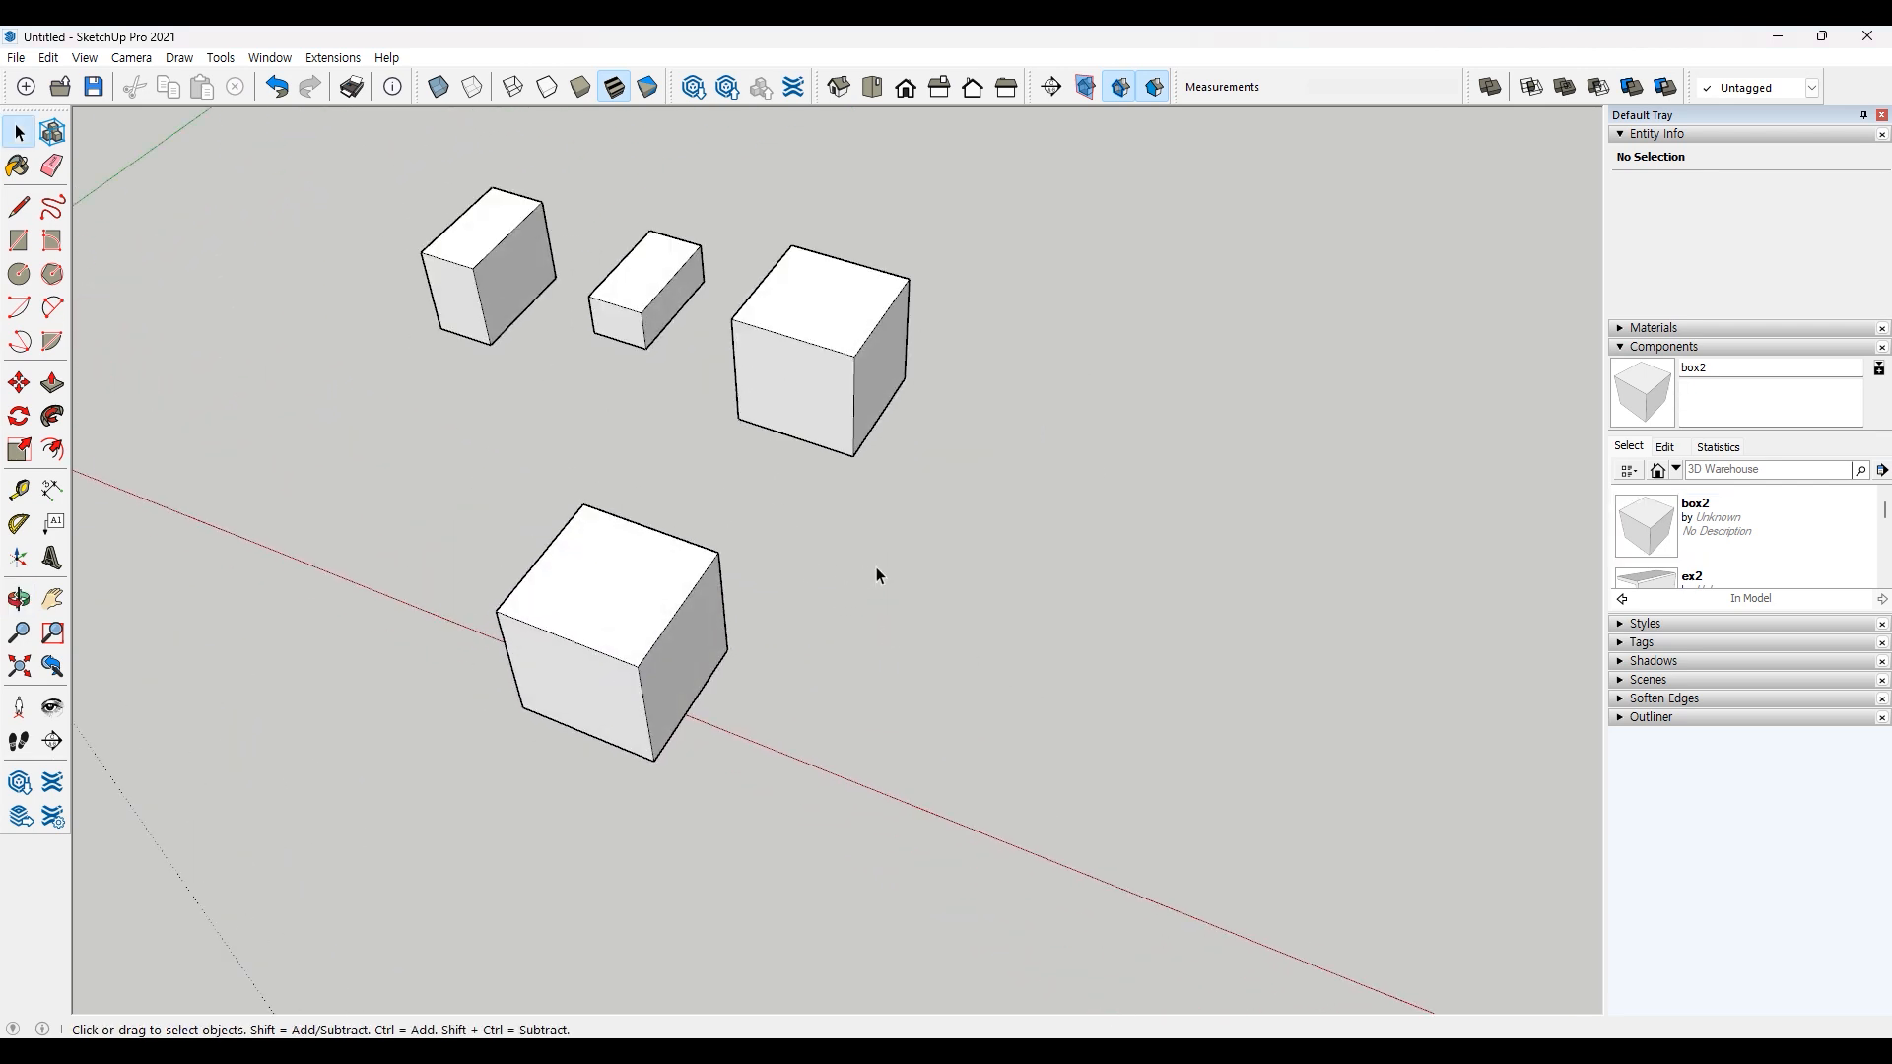
pyautogui.click(832, 401)
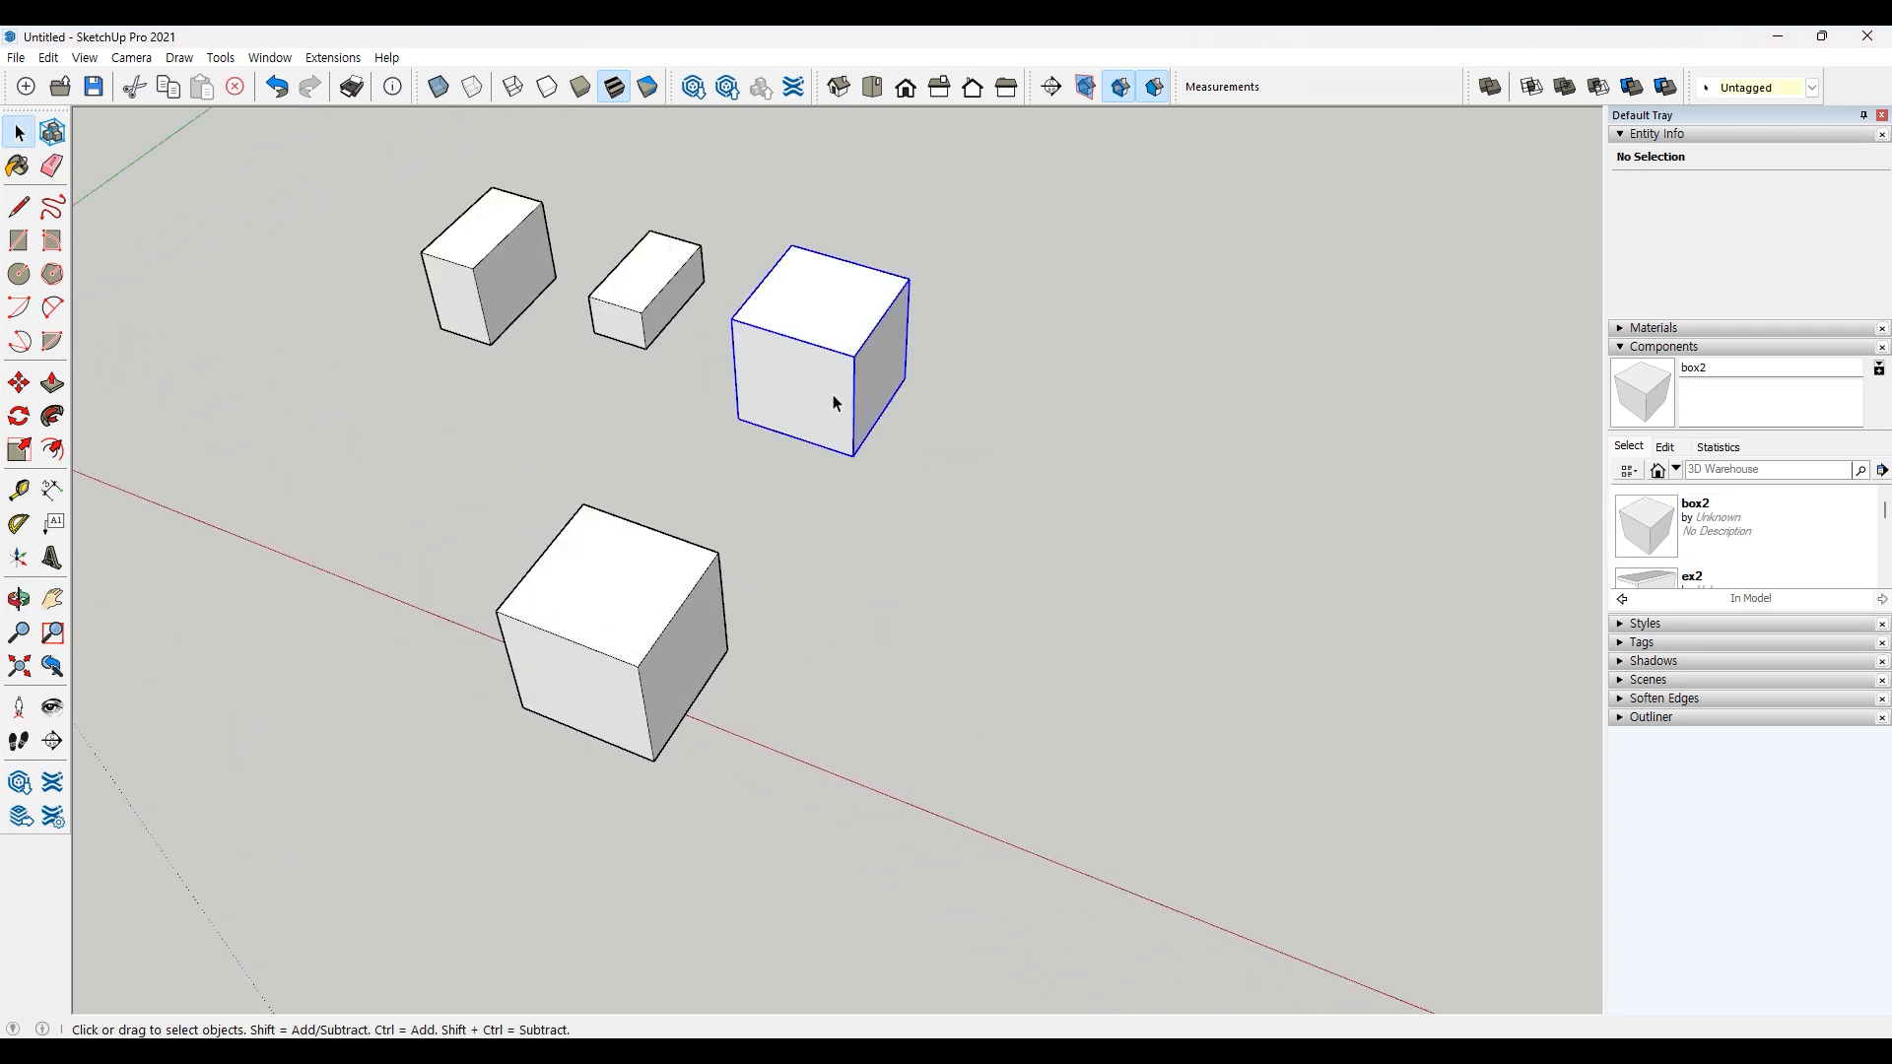
pyautogui.click(664, 624)
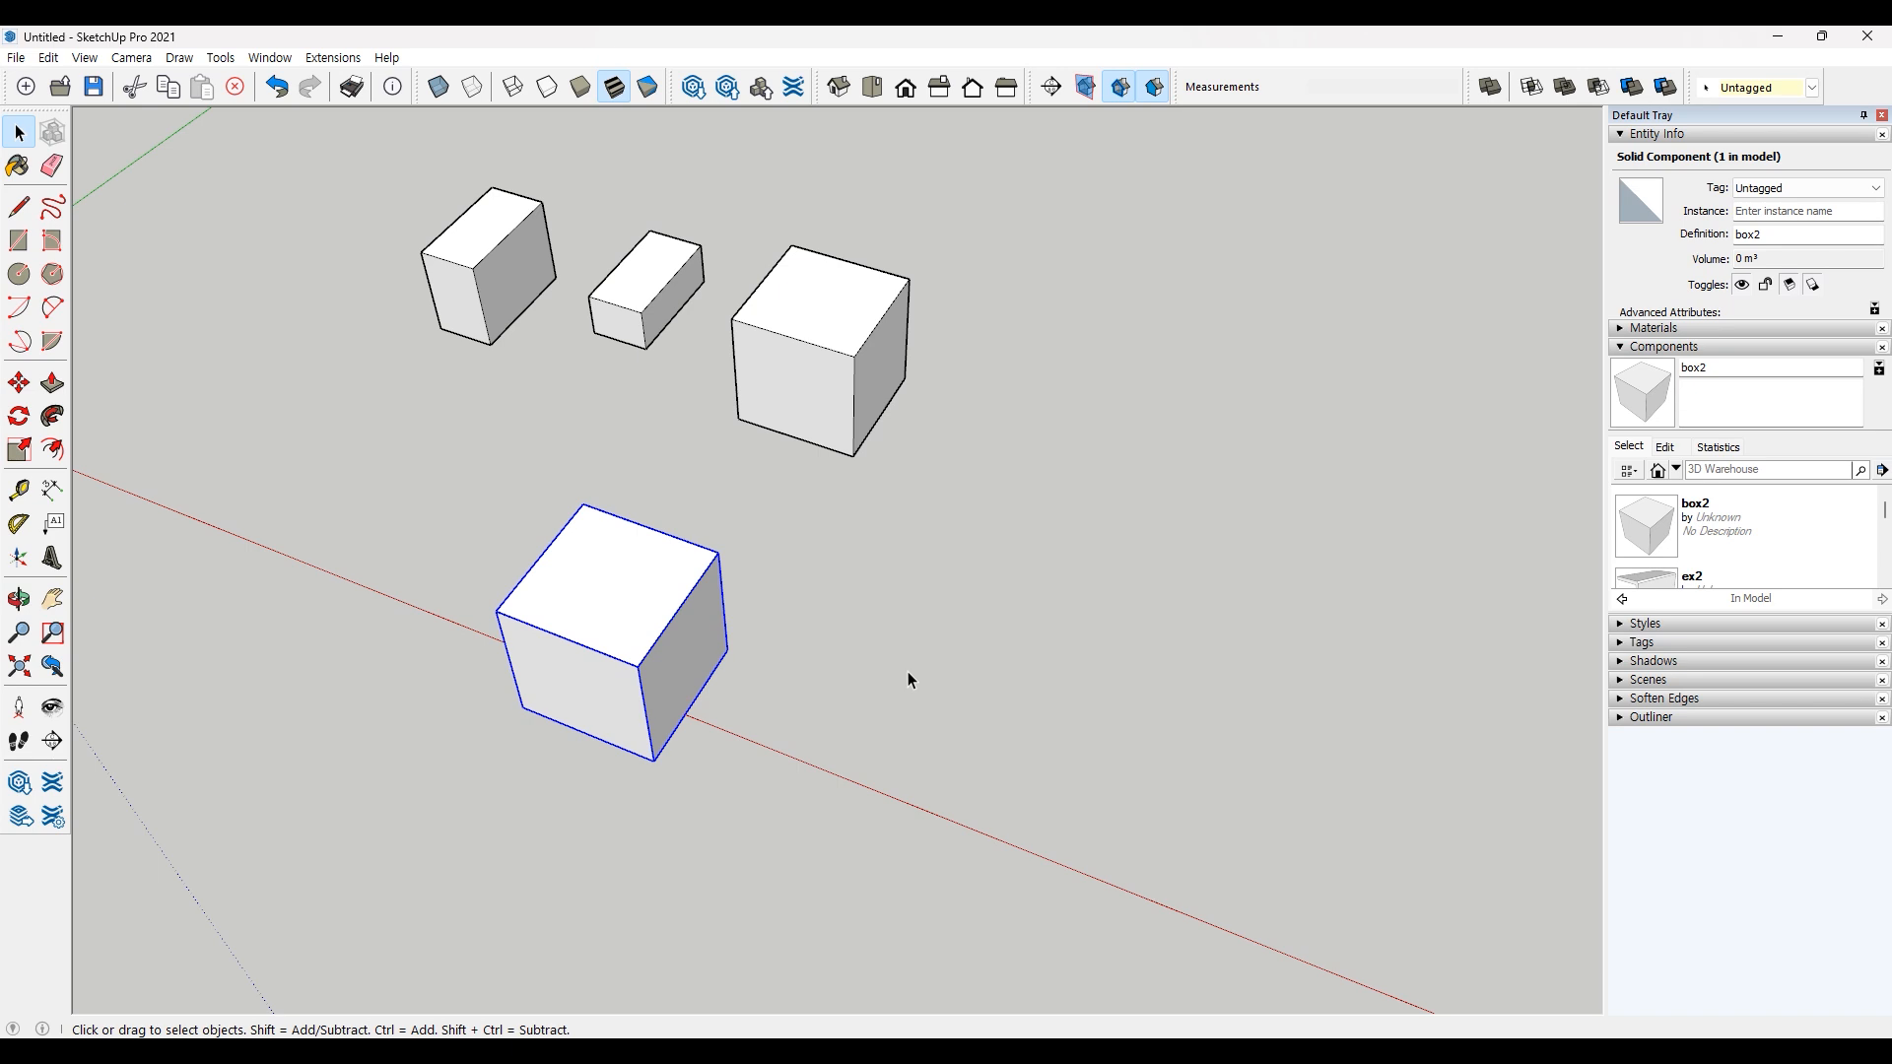
pyautogui.click(908, 671)
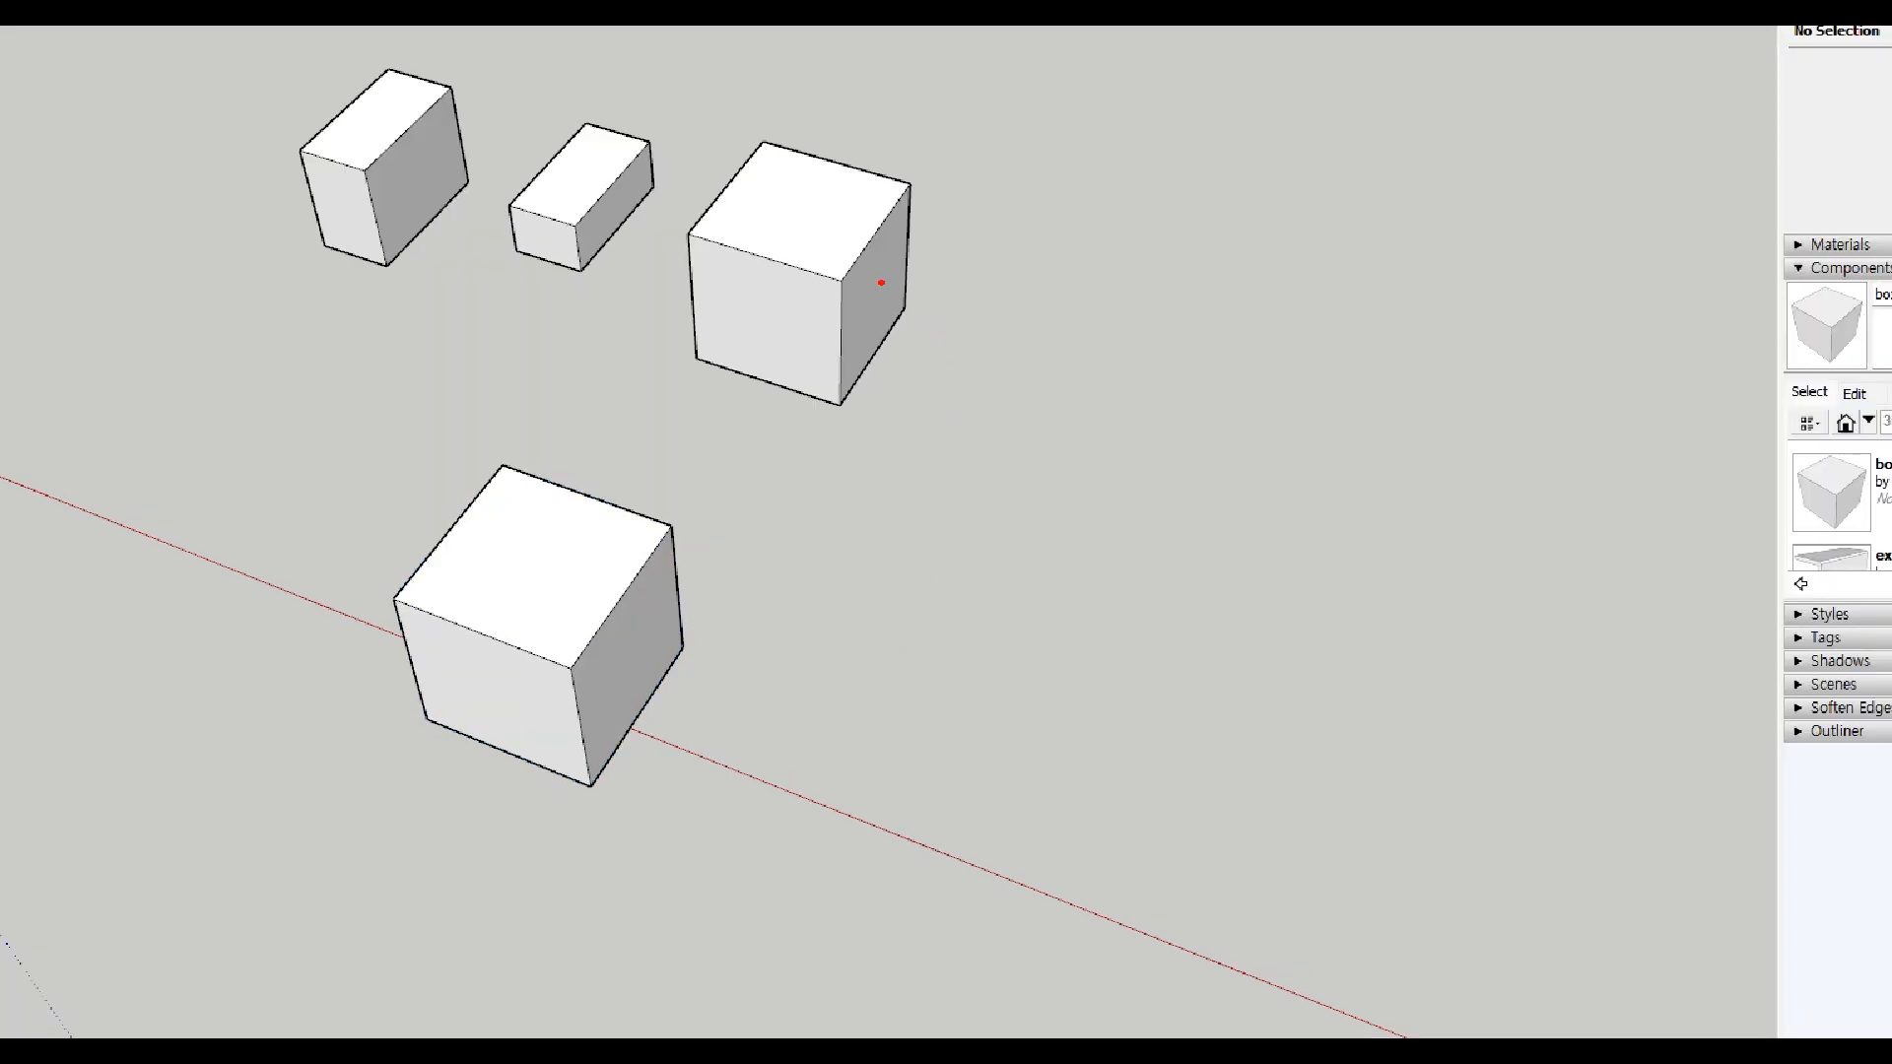
pyautogui.moveTo(881, 283); pyautogui.dragTo(970, 225)
pyautogui.moveTo(1067, 182)
pyautogui.mouseDown()
pyautogui.moveTo(1026, 254)
pyautogui.moveTo(1088, 283)
pyautogui.mouseUp()
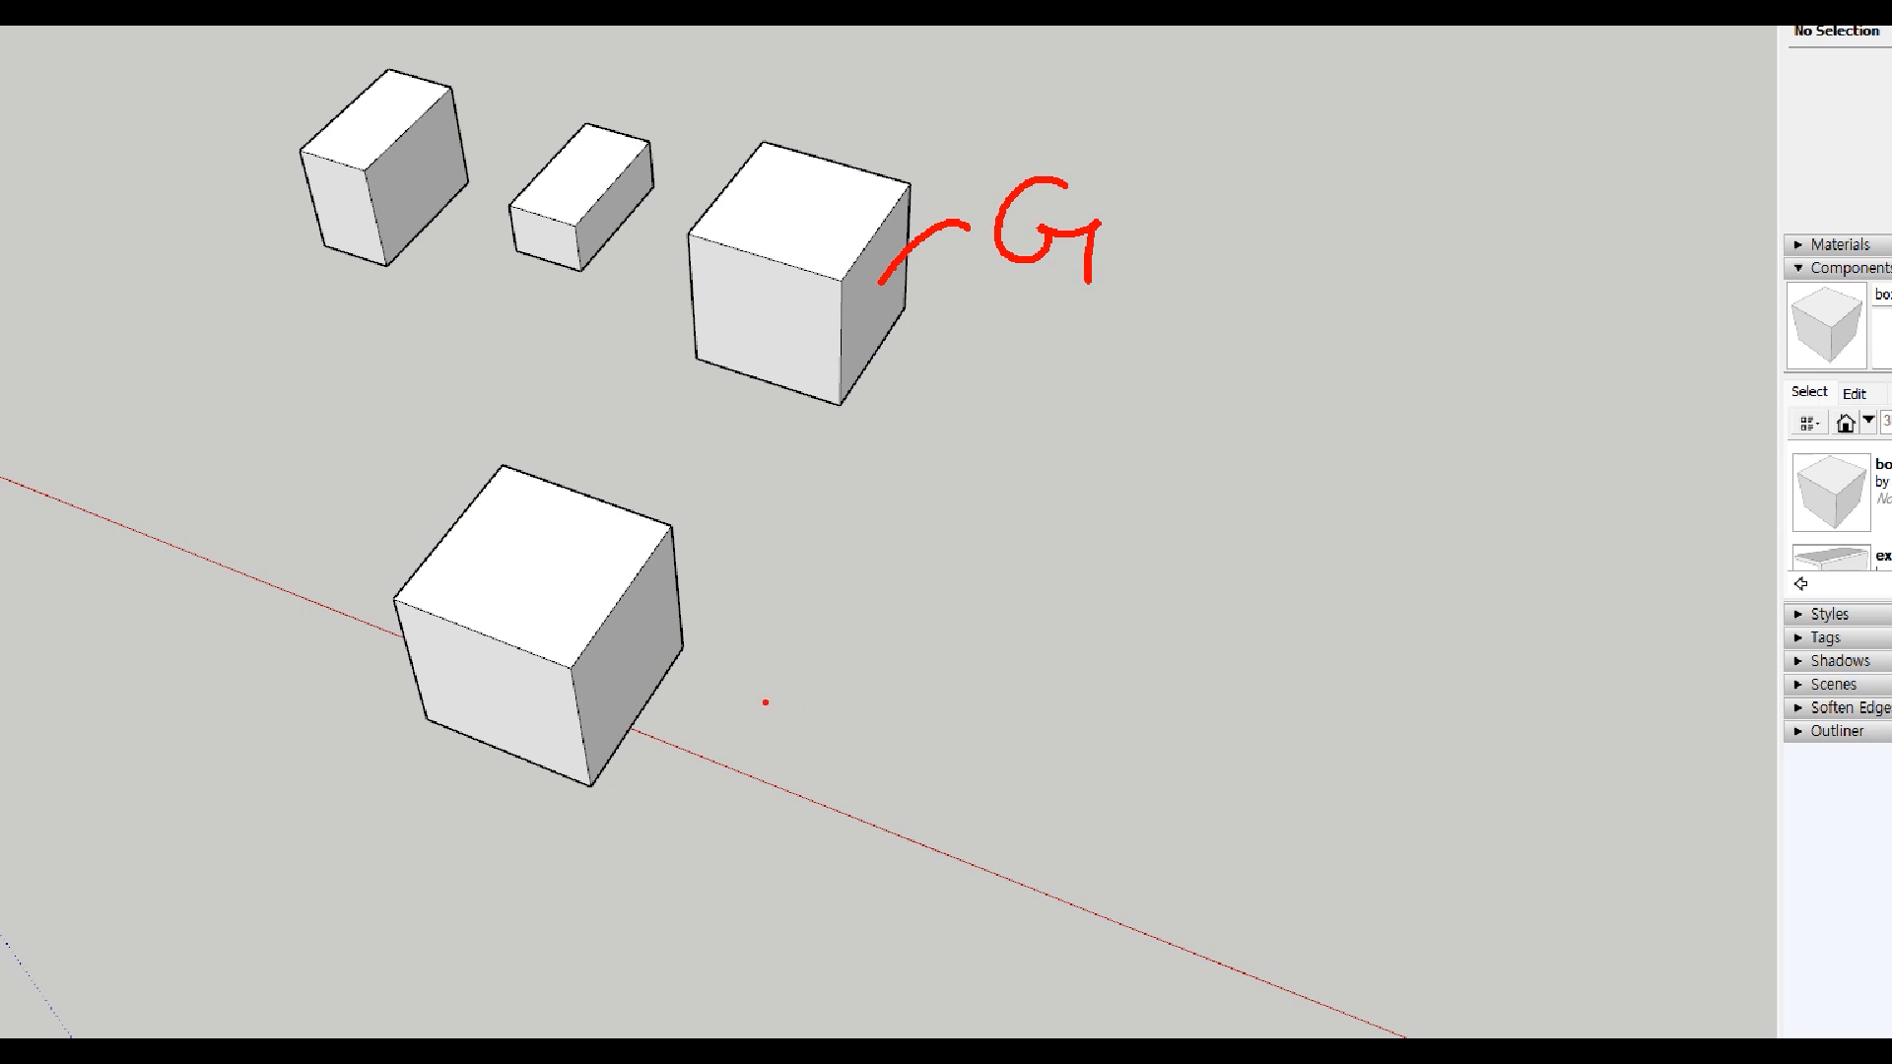
pyautogui.moveTo(648, 652)
pyautogui.mouseDown()
pyautogui.moveTo(677, 722)
pyautogui.moveTo(849, 835)
pyautogui.mouseUp()
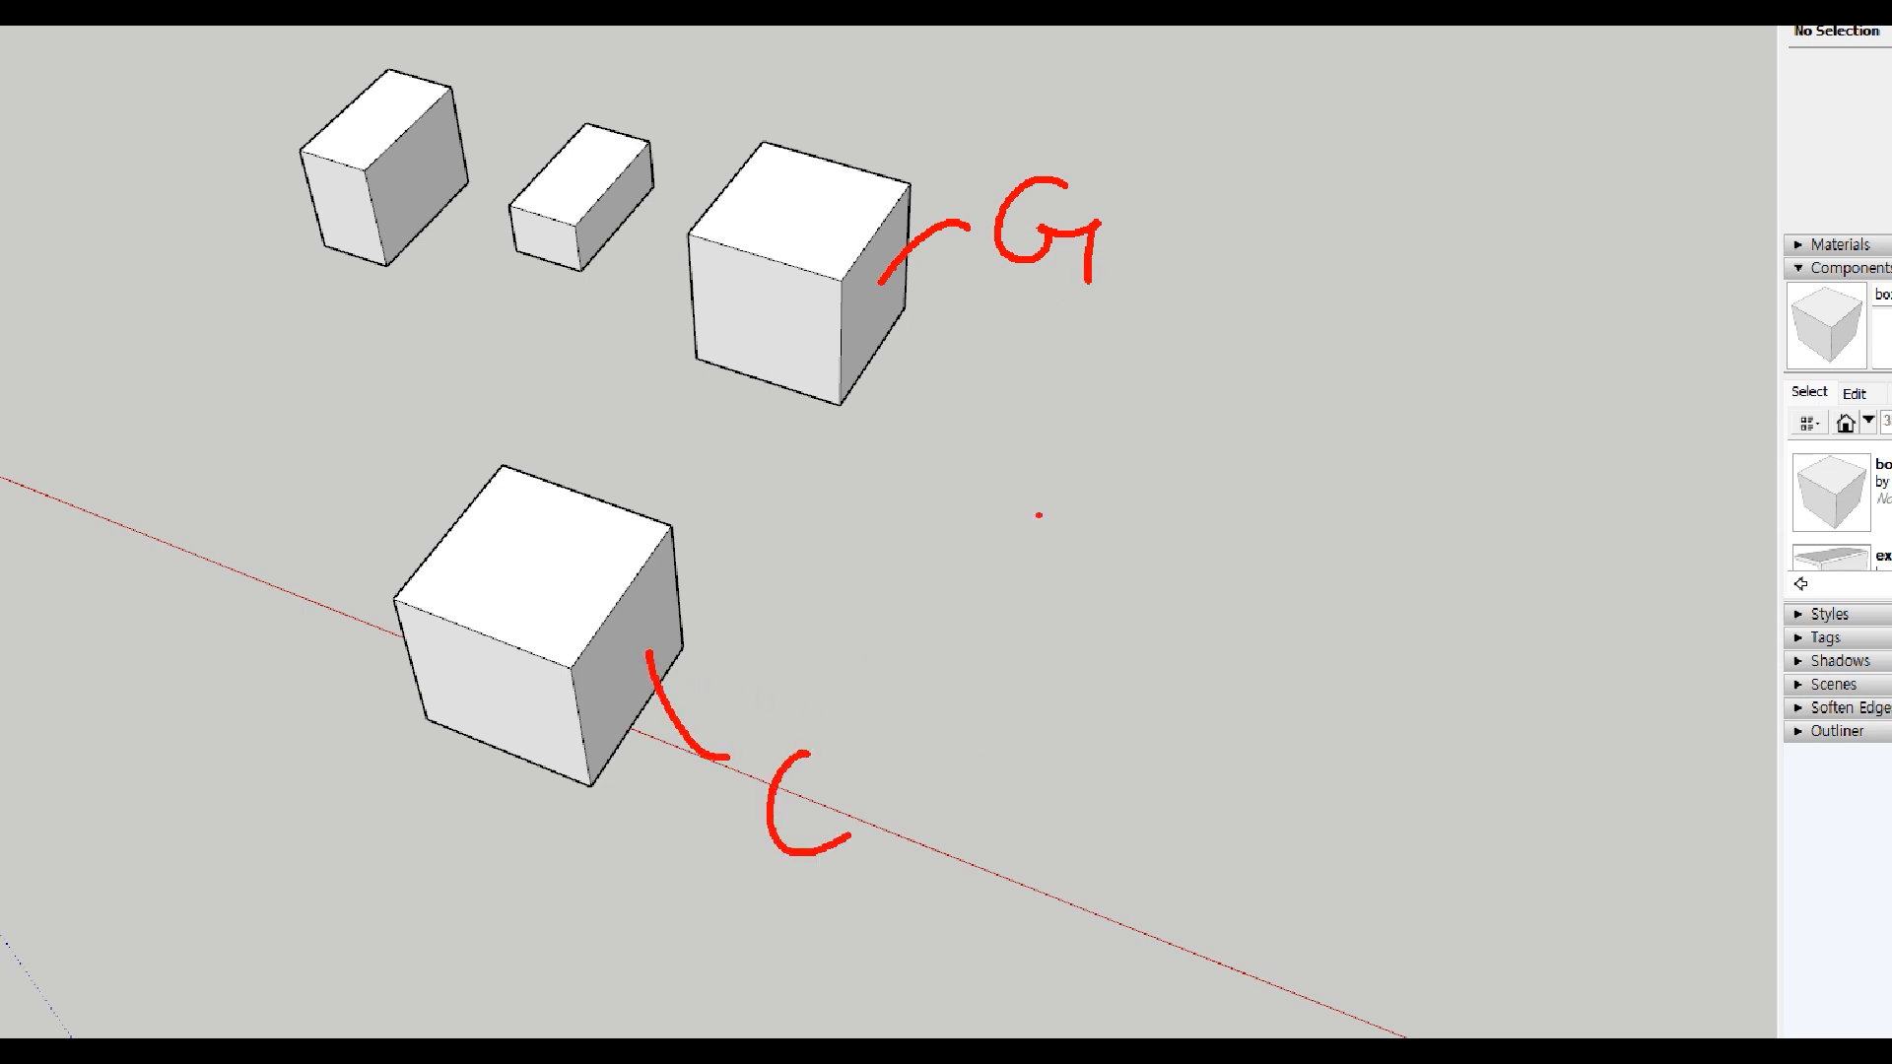
pyautogui.moveTo(826, 537)
pyautogui.mouseDown()
pyautogui.moveTo(989, 589)
pyautogui.moveTo(938, 599)
pyautogui.mouseUp()
pyautogui.moveTo(868, 439)
pyautogui.mouseDown()
pyautogui.moveTo(838, 503)
pyautogui.moveTo(871, 517)
pyautogui.moveTo(958, 482)
pyautogui.mouseUp()
pyautogui.moveTo(1072, 569)
pyautogui.mouseDown()
pyautogui.moveTo(1128, 534)
pyautogui.moveTo(1117, 587)
pyautogui.moveTo(1135, 602)
pyautogui.mouseUp()
pyautogui.moveTo(1163, 541); pyautogui.dragTo(1225, 563)
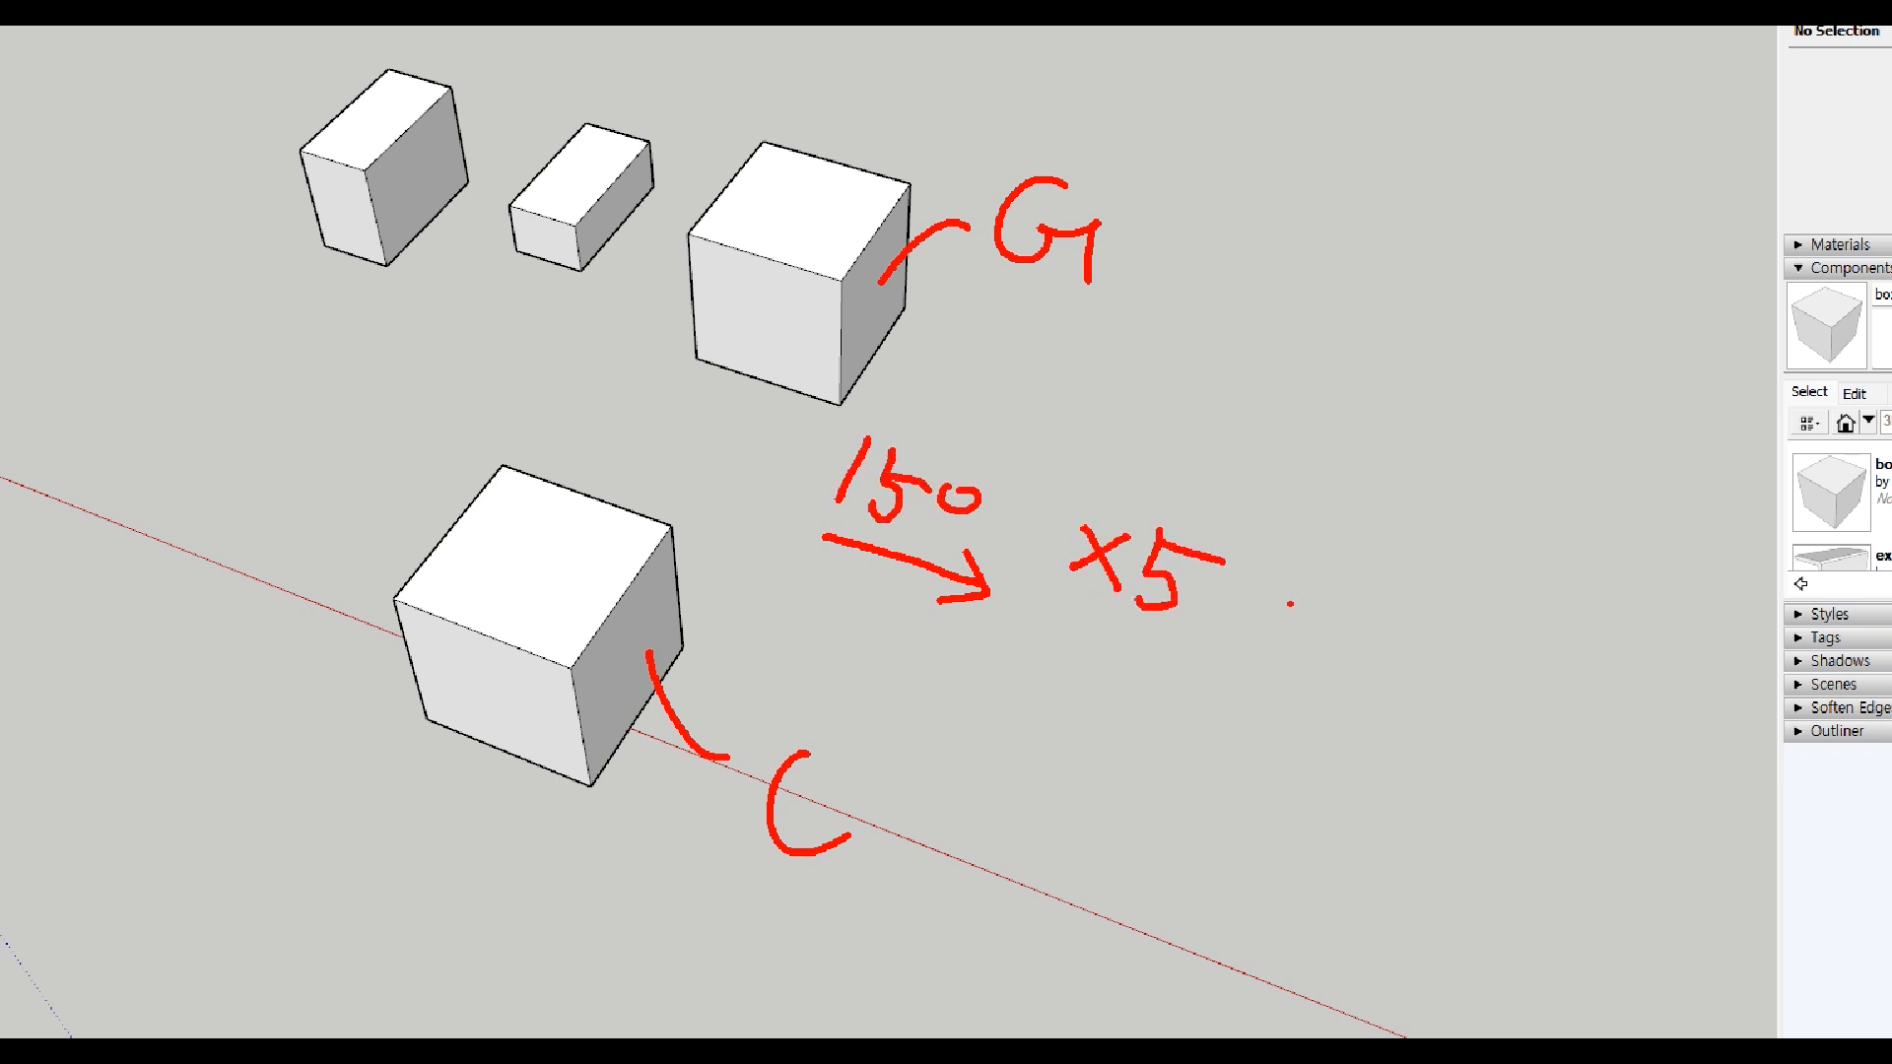
pyautogui.press('Escape')
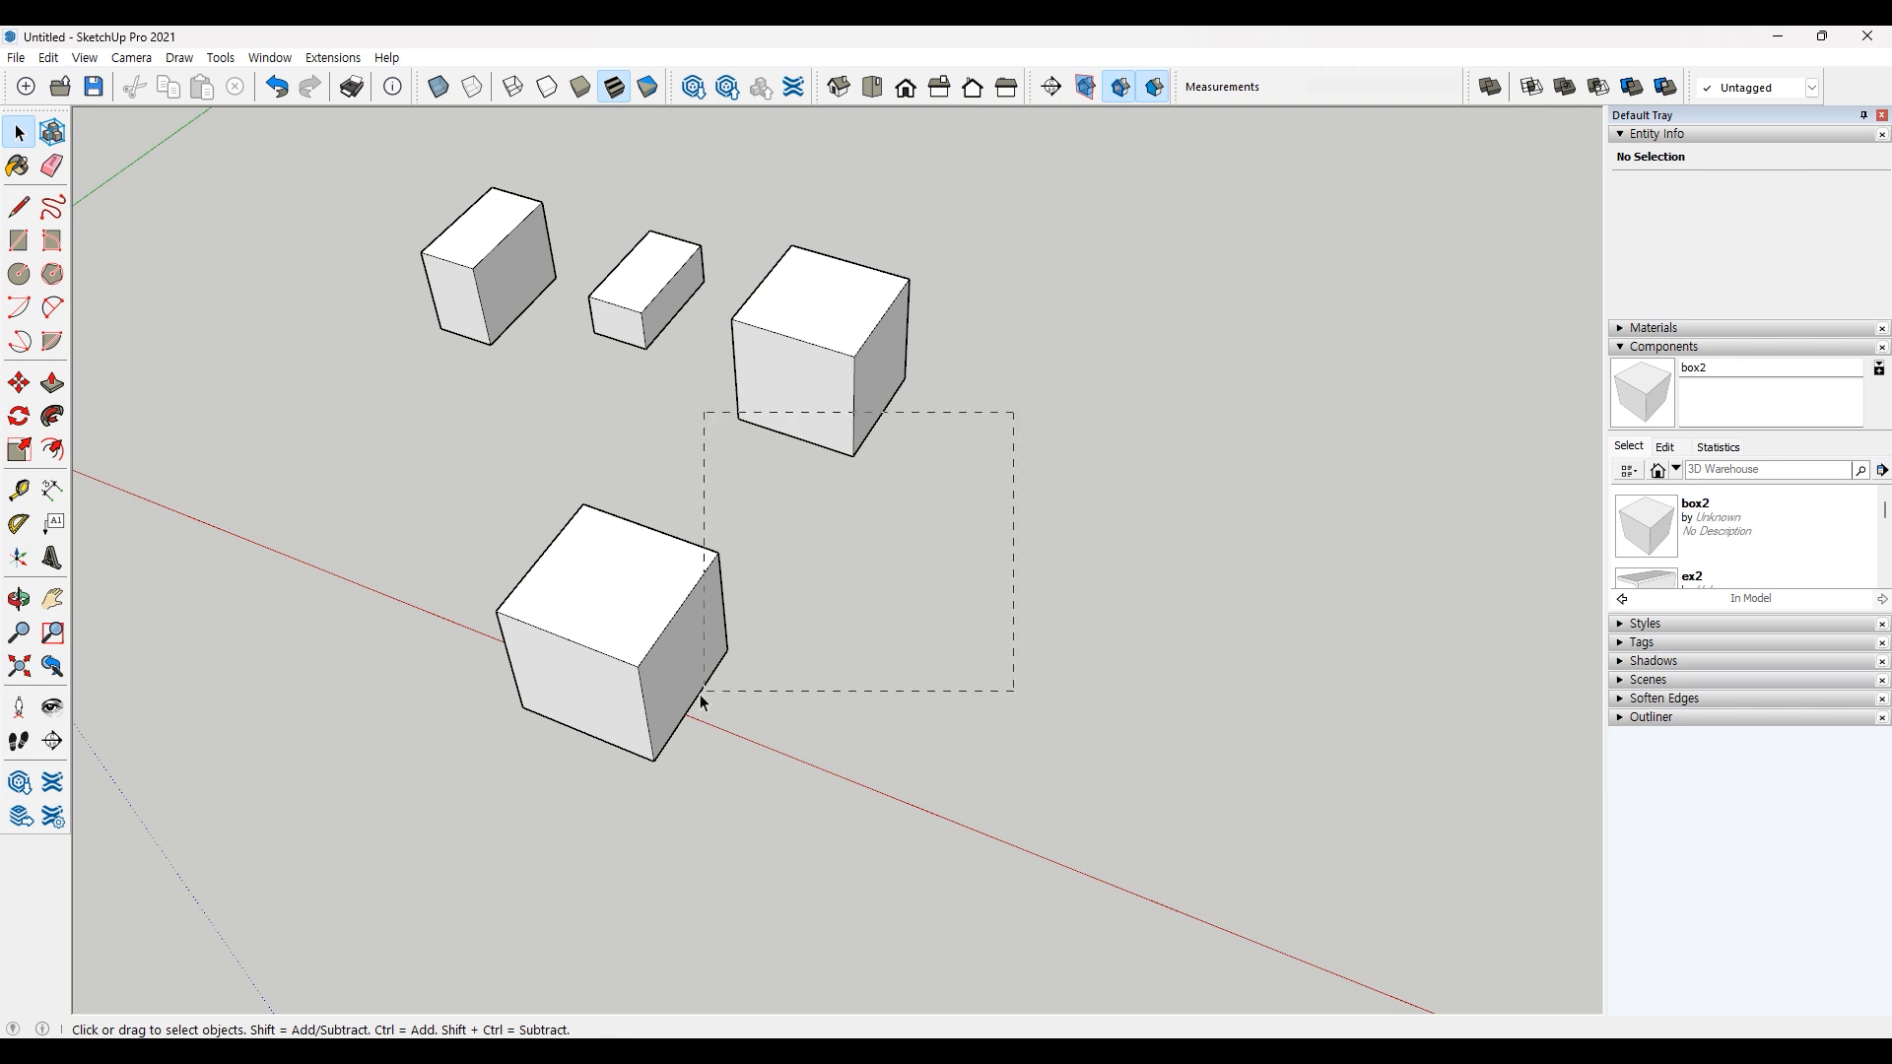
# Step: Select the large cube group and the box2 component together and copy them 150 along the red axis
pyautogui.moveTo(702, 697); pyautogui.dragTo(703, 691)
pyautogui.click(18, 382)
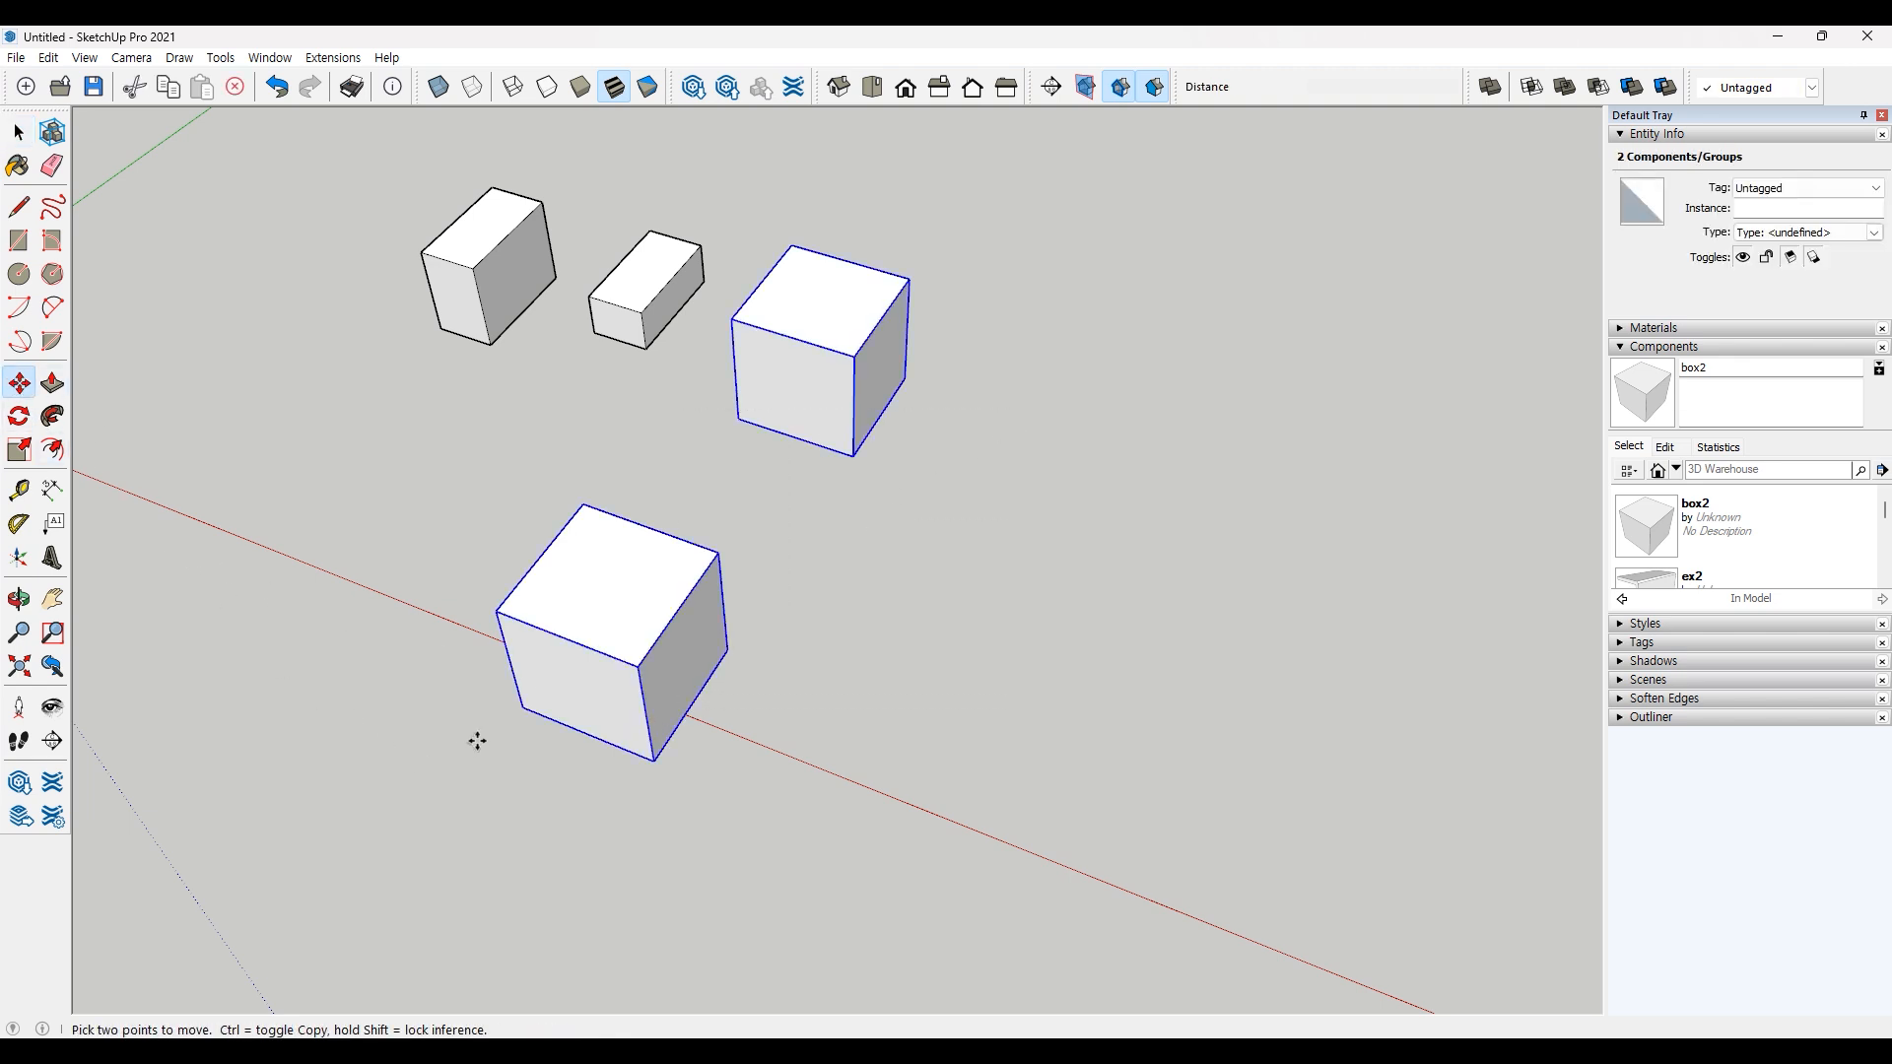
pyautogui.click(522, 712)
pyautogui.press('ctrl')
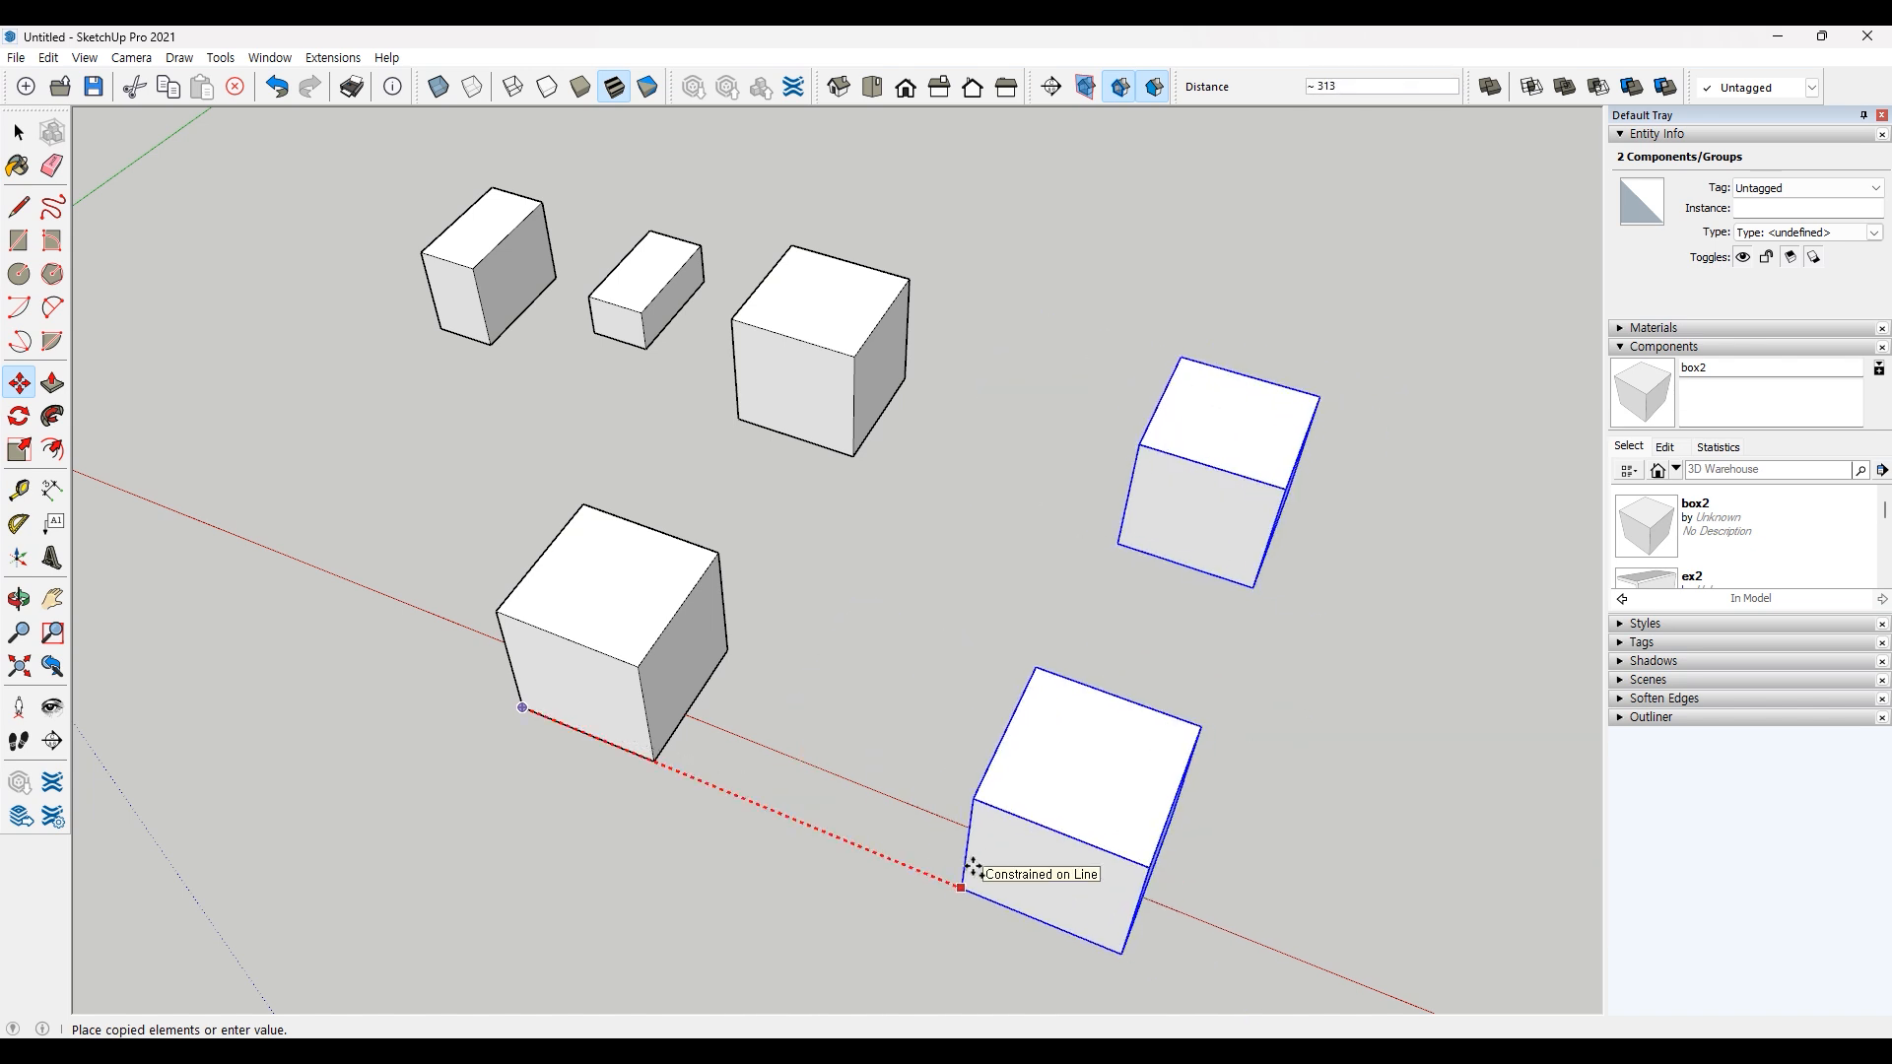
pyautogui.write('150')
pyautogui.press('Return')
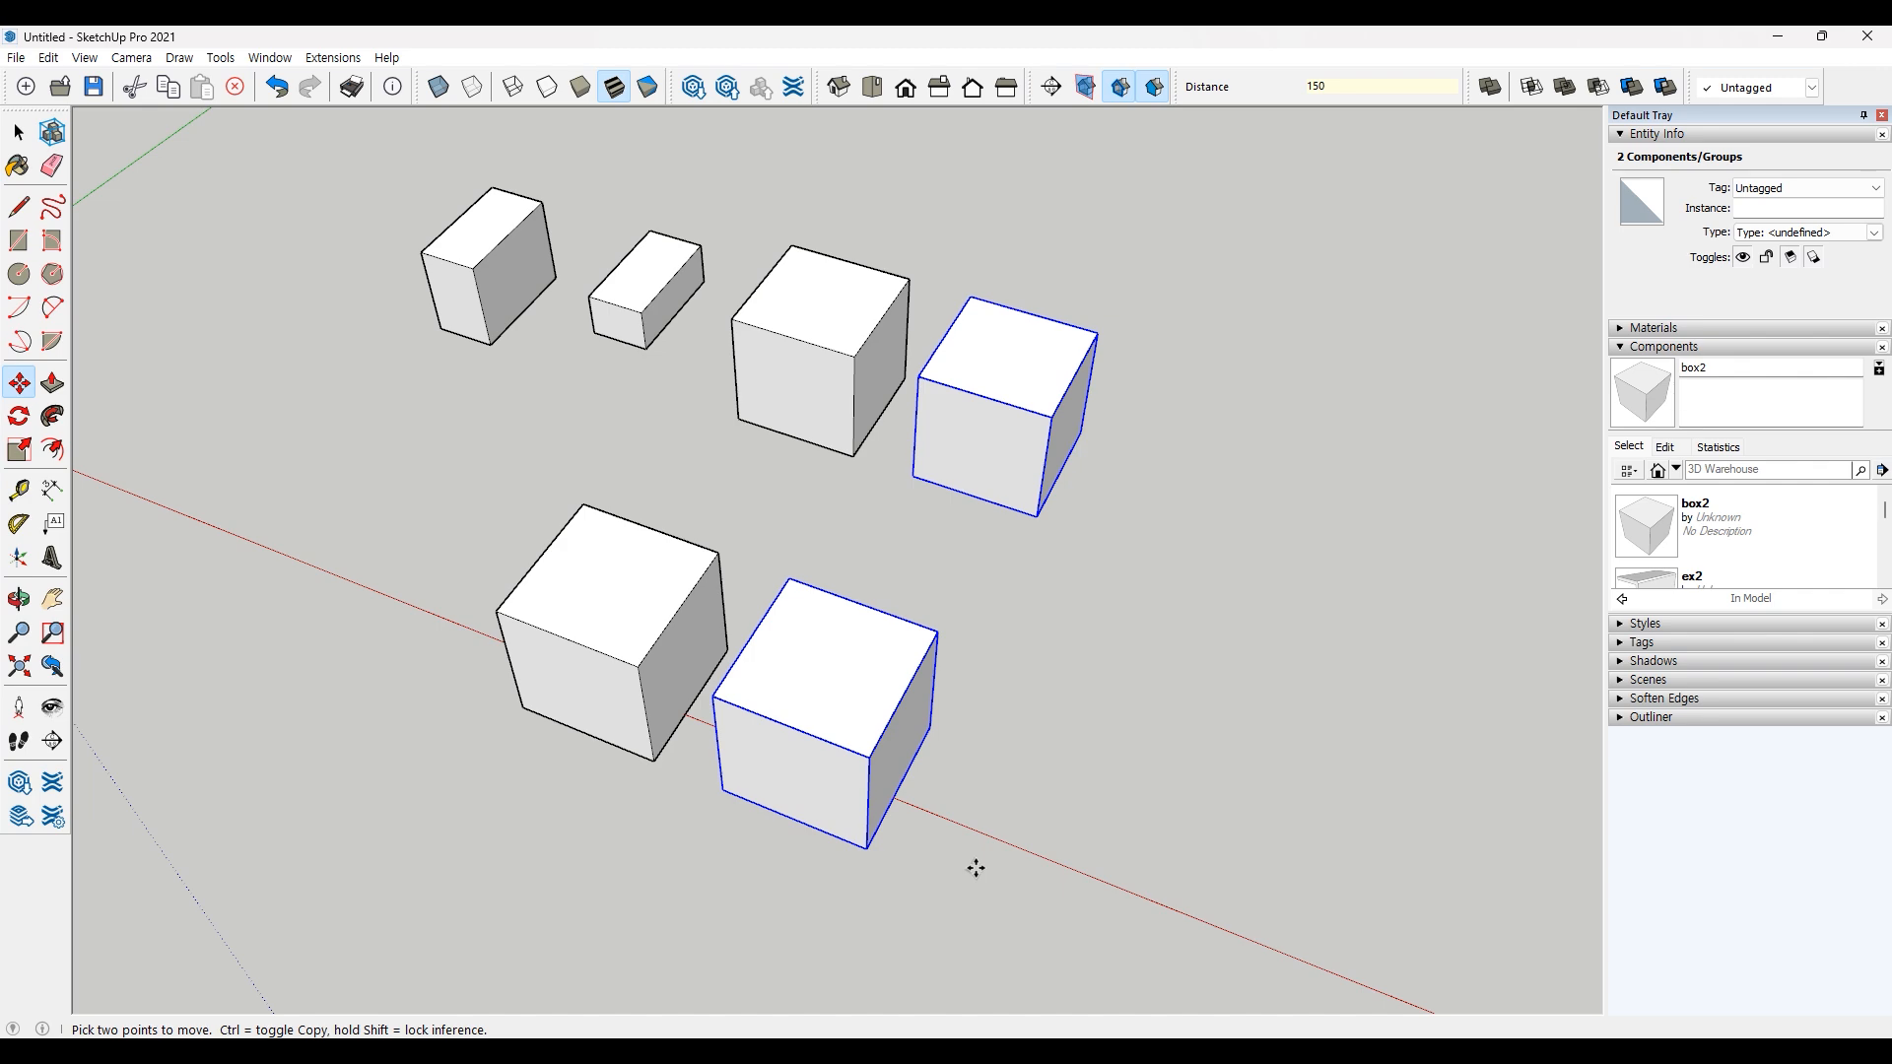
# Step: Repeat the copy as an x5 array to form a row of group cubes and a row of box2 components
pyautogui.write('x5')
pyautogui.press('Return')
pyautogui.press('space')
pyautogui.scroll(-5, 901, 765)
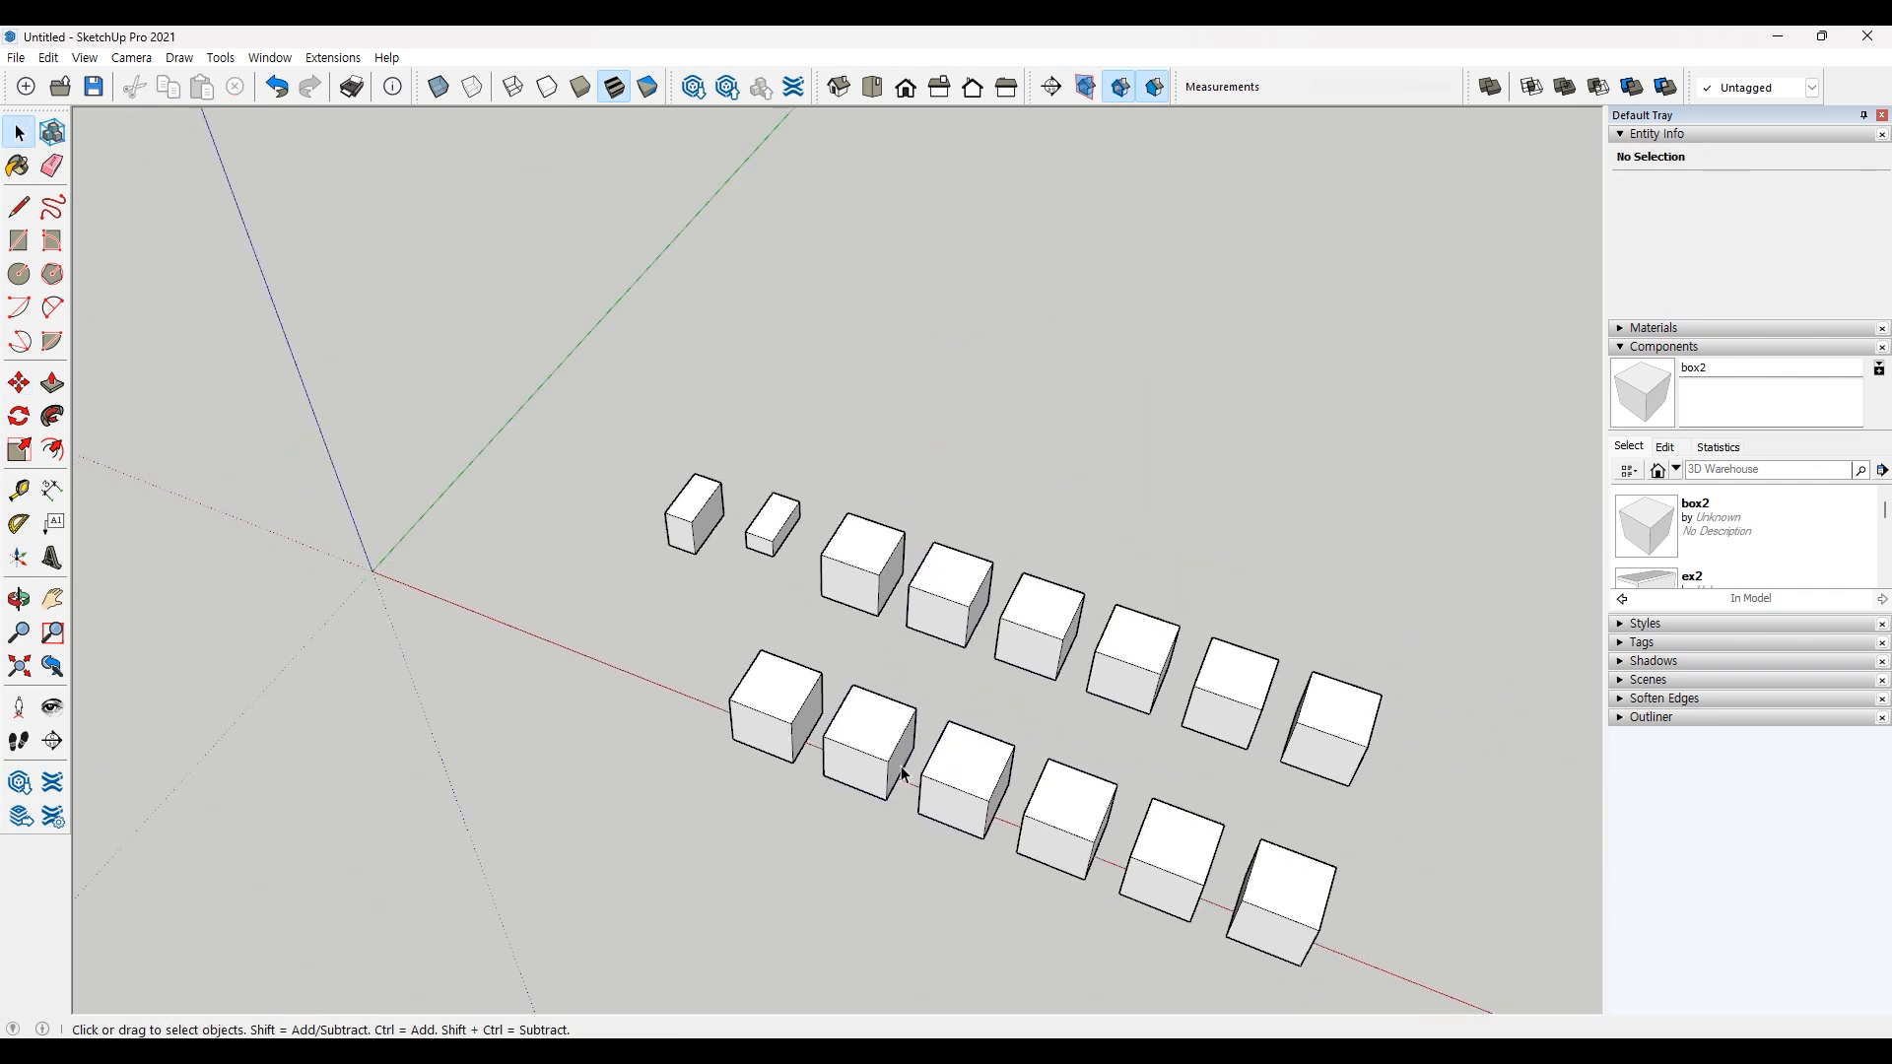
# Step: Edit the last group cube in the back row and enlarge it by pulling its top and side faces outward with Push/Pull
pyautogui.keyDown('shift'); pyautogui.moveTo(1069, 749); pyautogui.dragTo(865, 625, button='middle'); pyautogui.keyUp('shift')
pyautogui.scroll(2, 889, 677)
pyautogui.scroll(1, 889, 676)
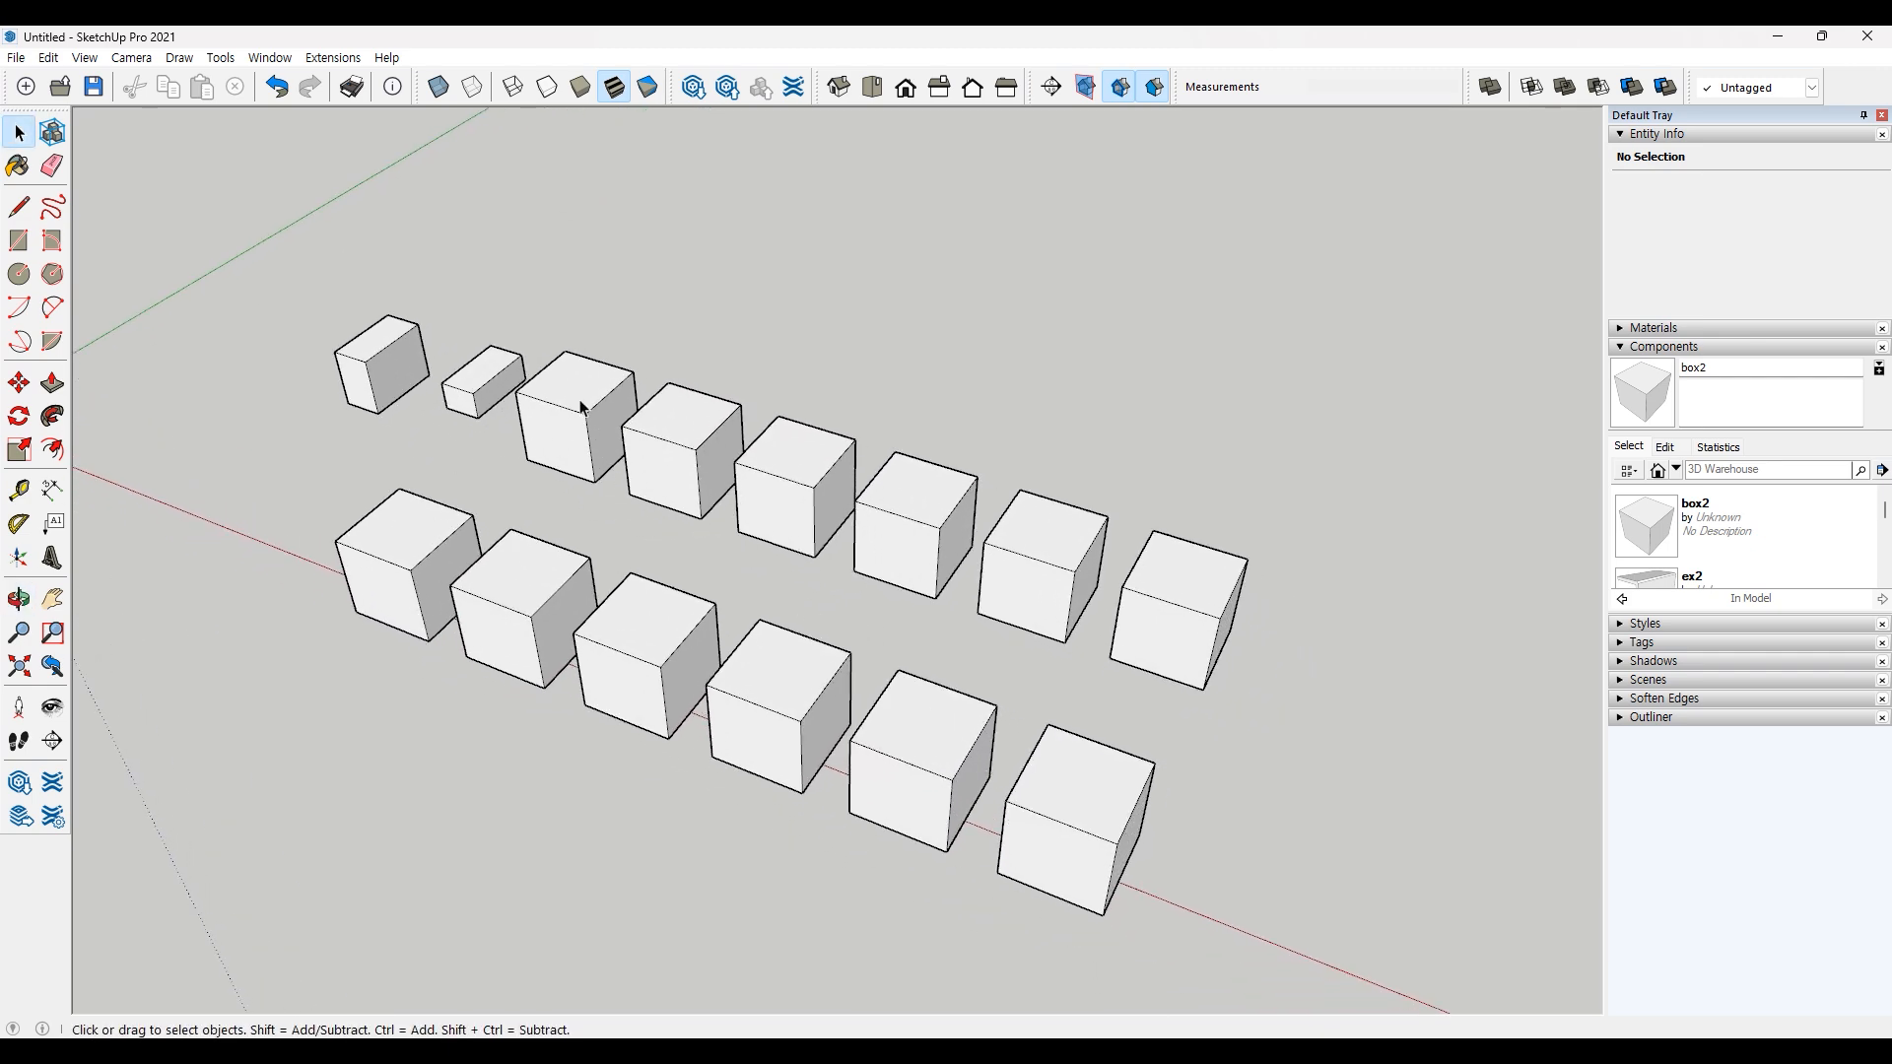
pyautogui.doubleClick(1181, 603)
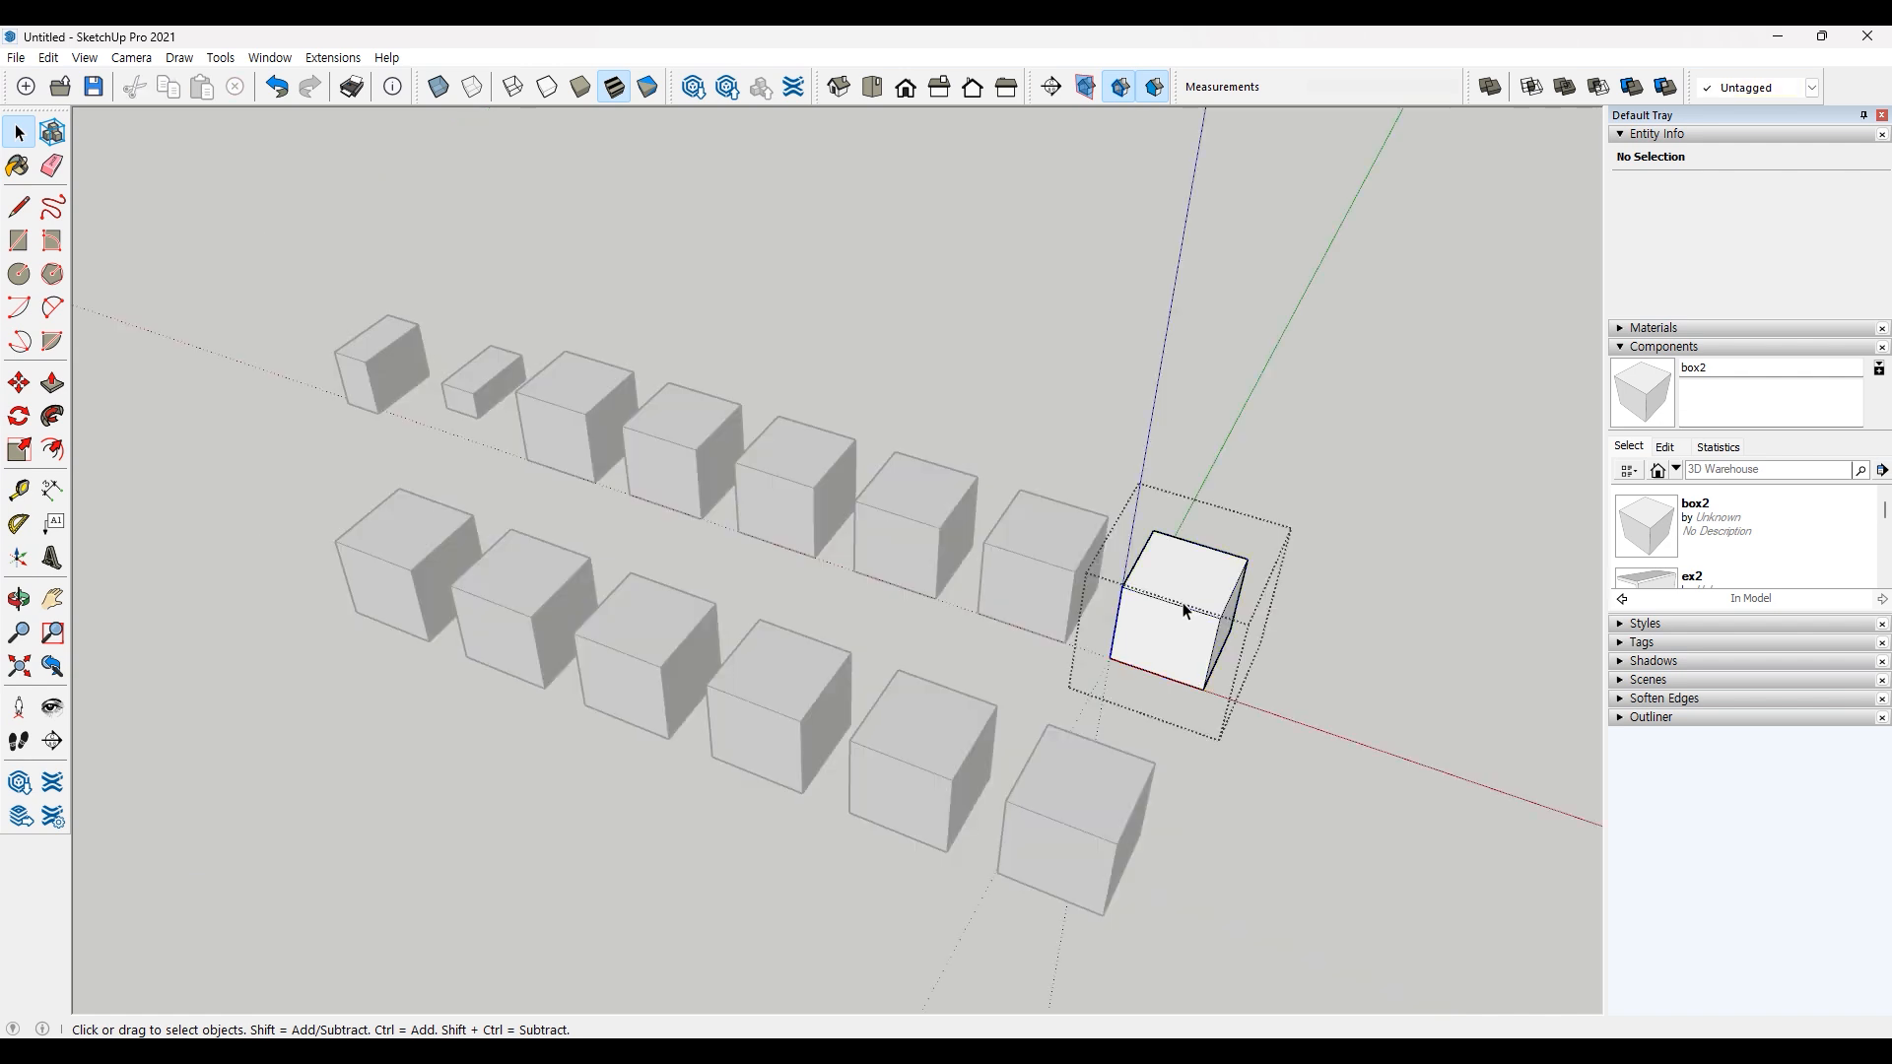
pyautogui.press('p')
pyautogui.moveTo(1195, 579); pyautogui.dragTo(1208, 459)
pyautogui.moveTo(1241, 548); pyautogui.dragTo(1355, 582)
pyautogui.moveTo(1239, 517); pyautogui.dragTo(1210, 594)
pyautogui.press('space')
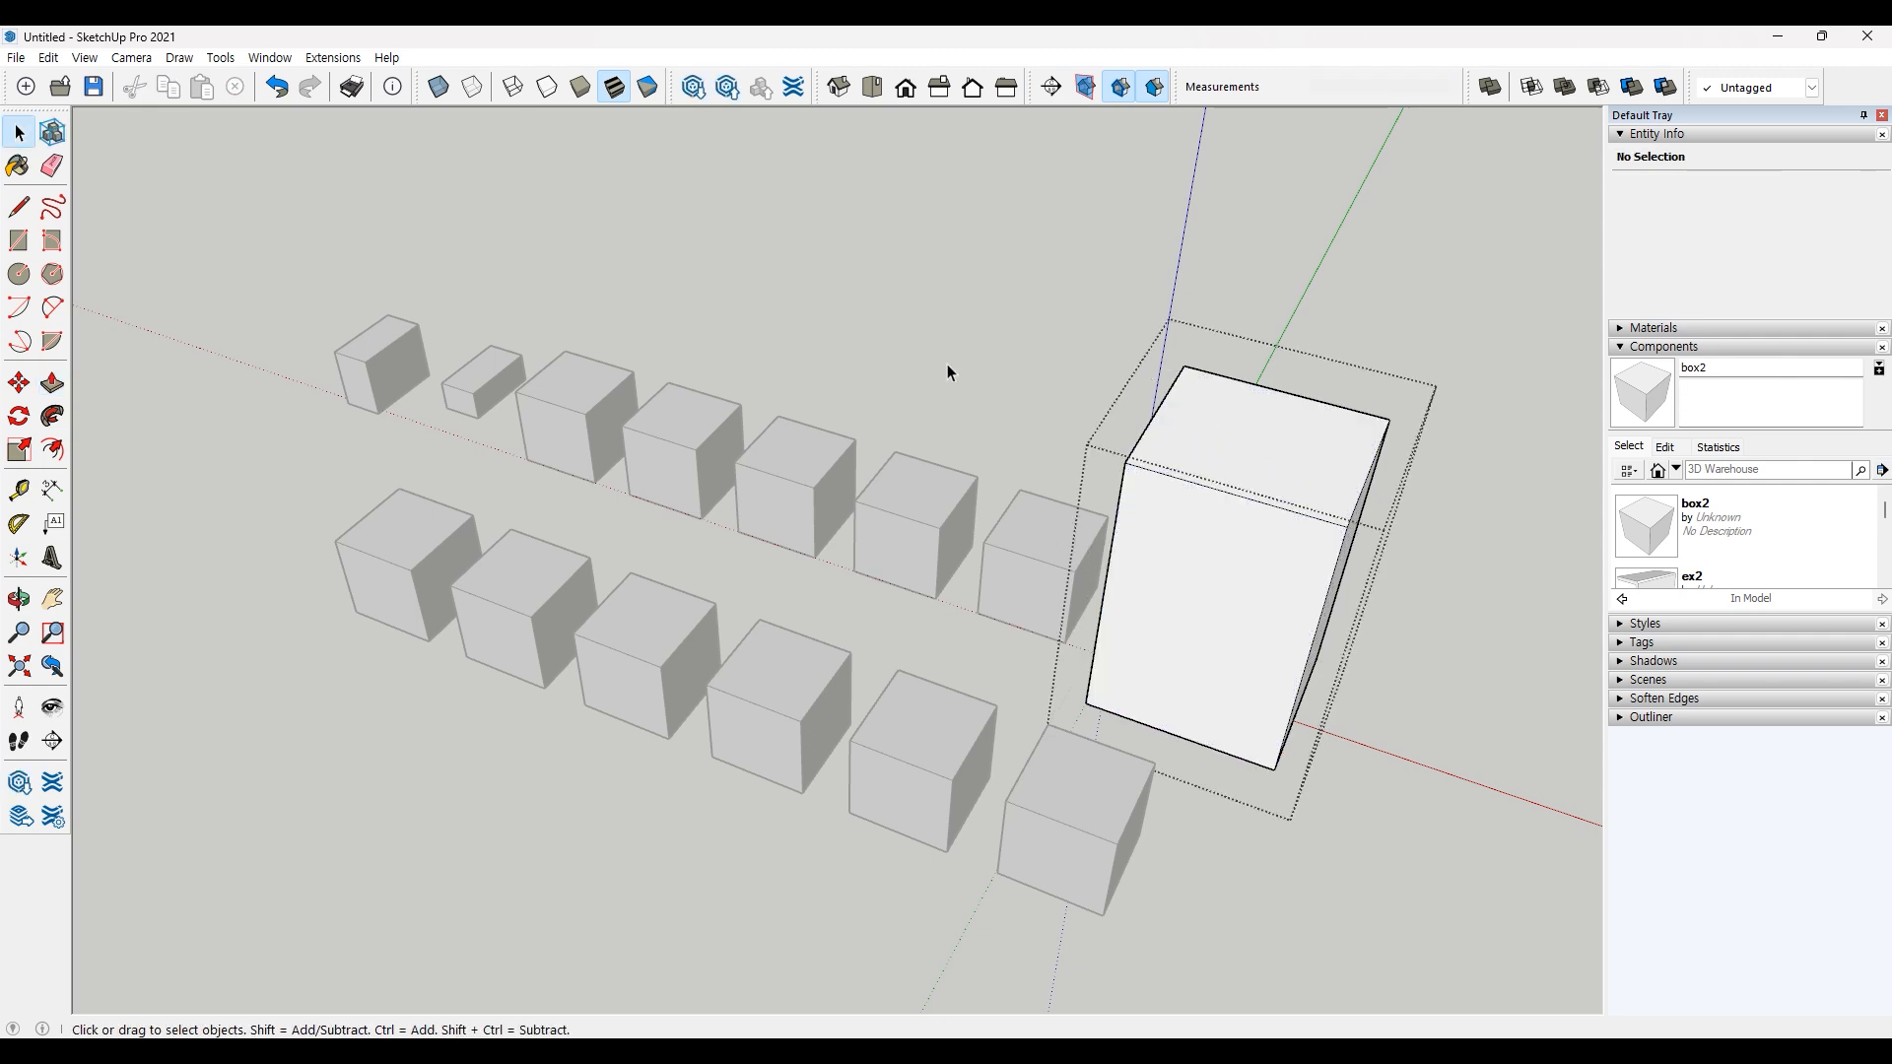
pyautogui.click(944, 376)
# Step: Edit the last box2 component in the front row, pull its top and side faces outward, and compare both rows
pyautogui.doubleClick(1091, 814)
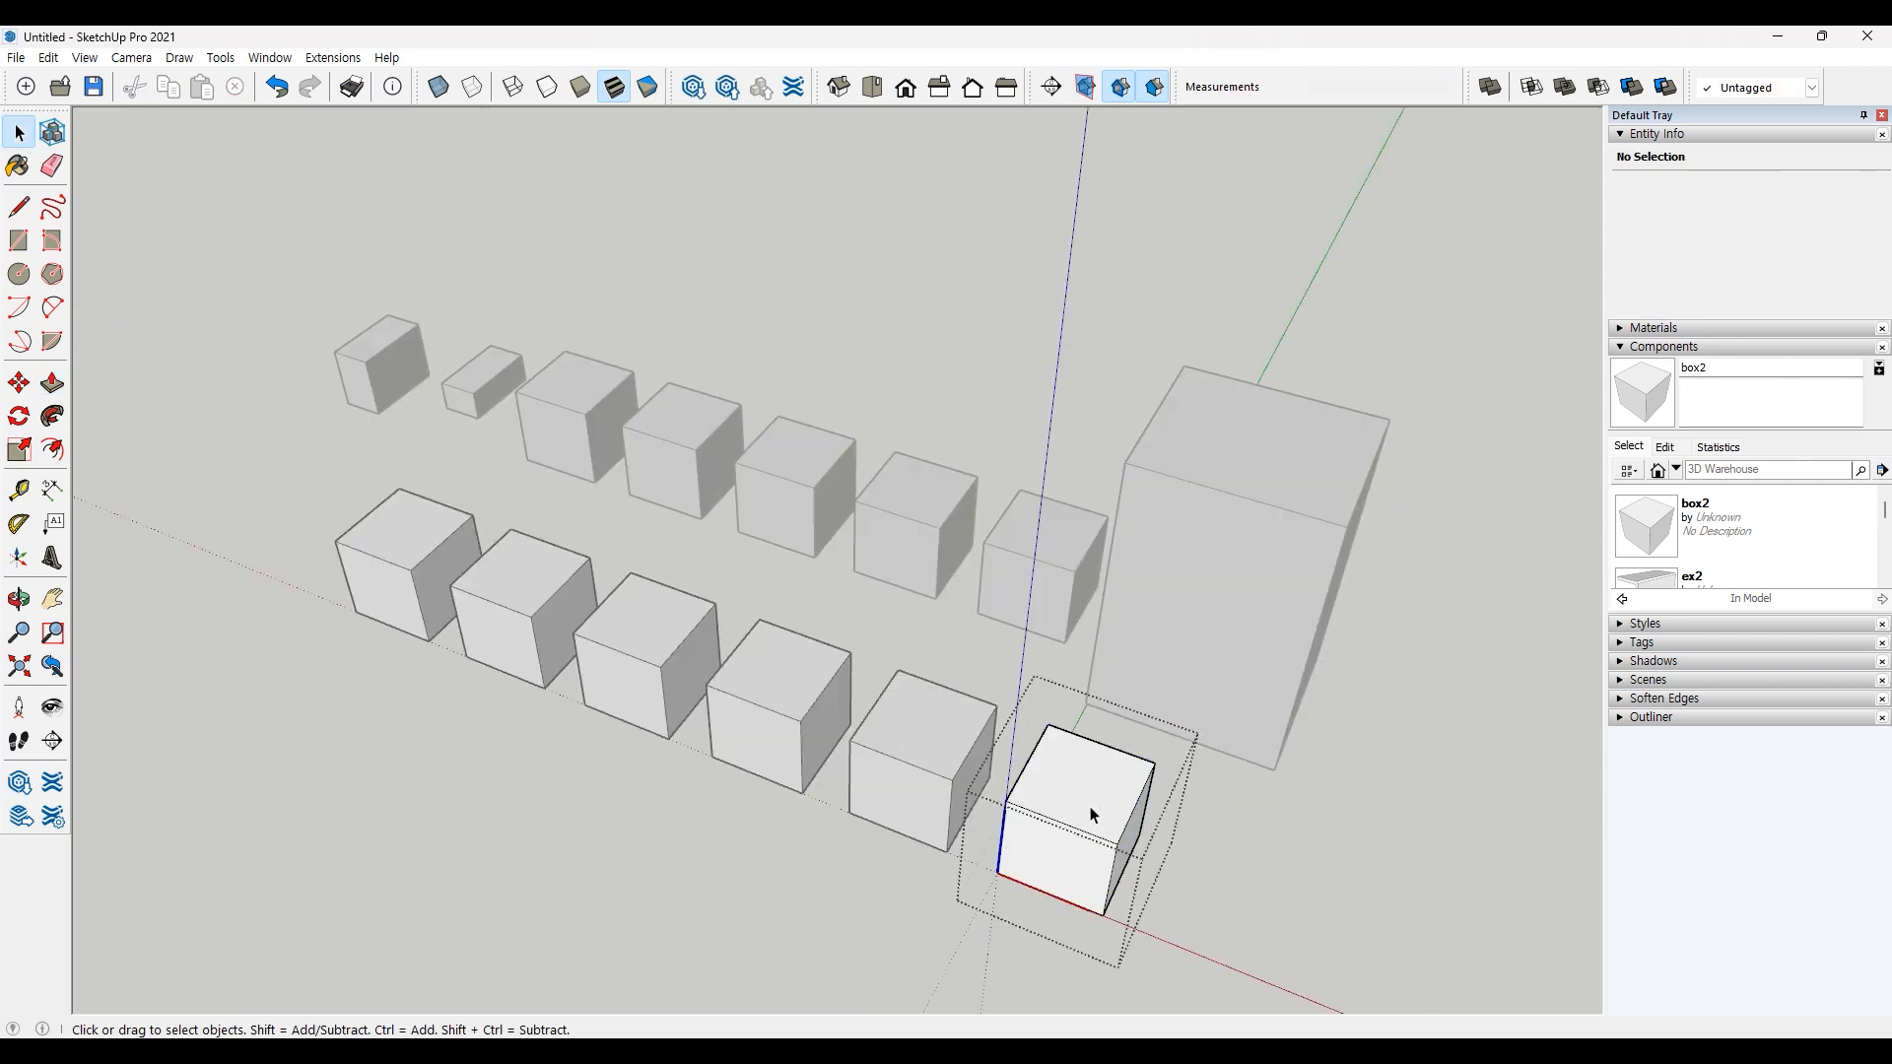
pyautogui.press('p')
pyautogui.moveTo(1077, 789); pyautogui.dragTo(1094, 695)
pyautogui.moveTo(1107, 784)
pyautogui.mouseDown()
pyautogui.moveTo(1182, 800)
pyautogui.moveTo(1122, 869)
pyautogui.moveTo(1121, 767)
pyautogui.mouseUp()
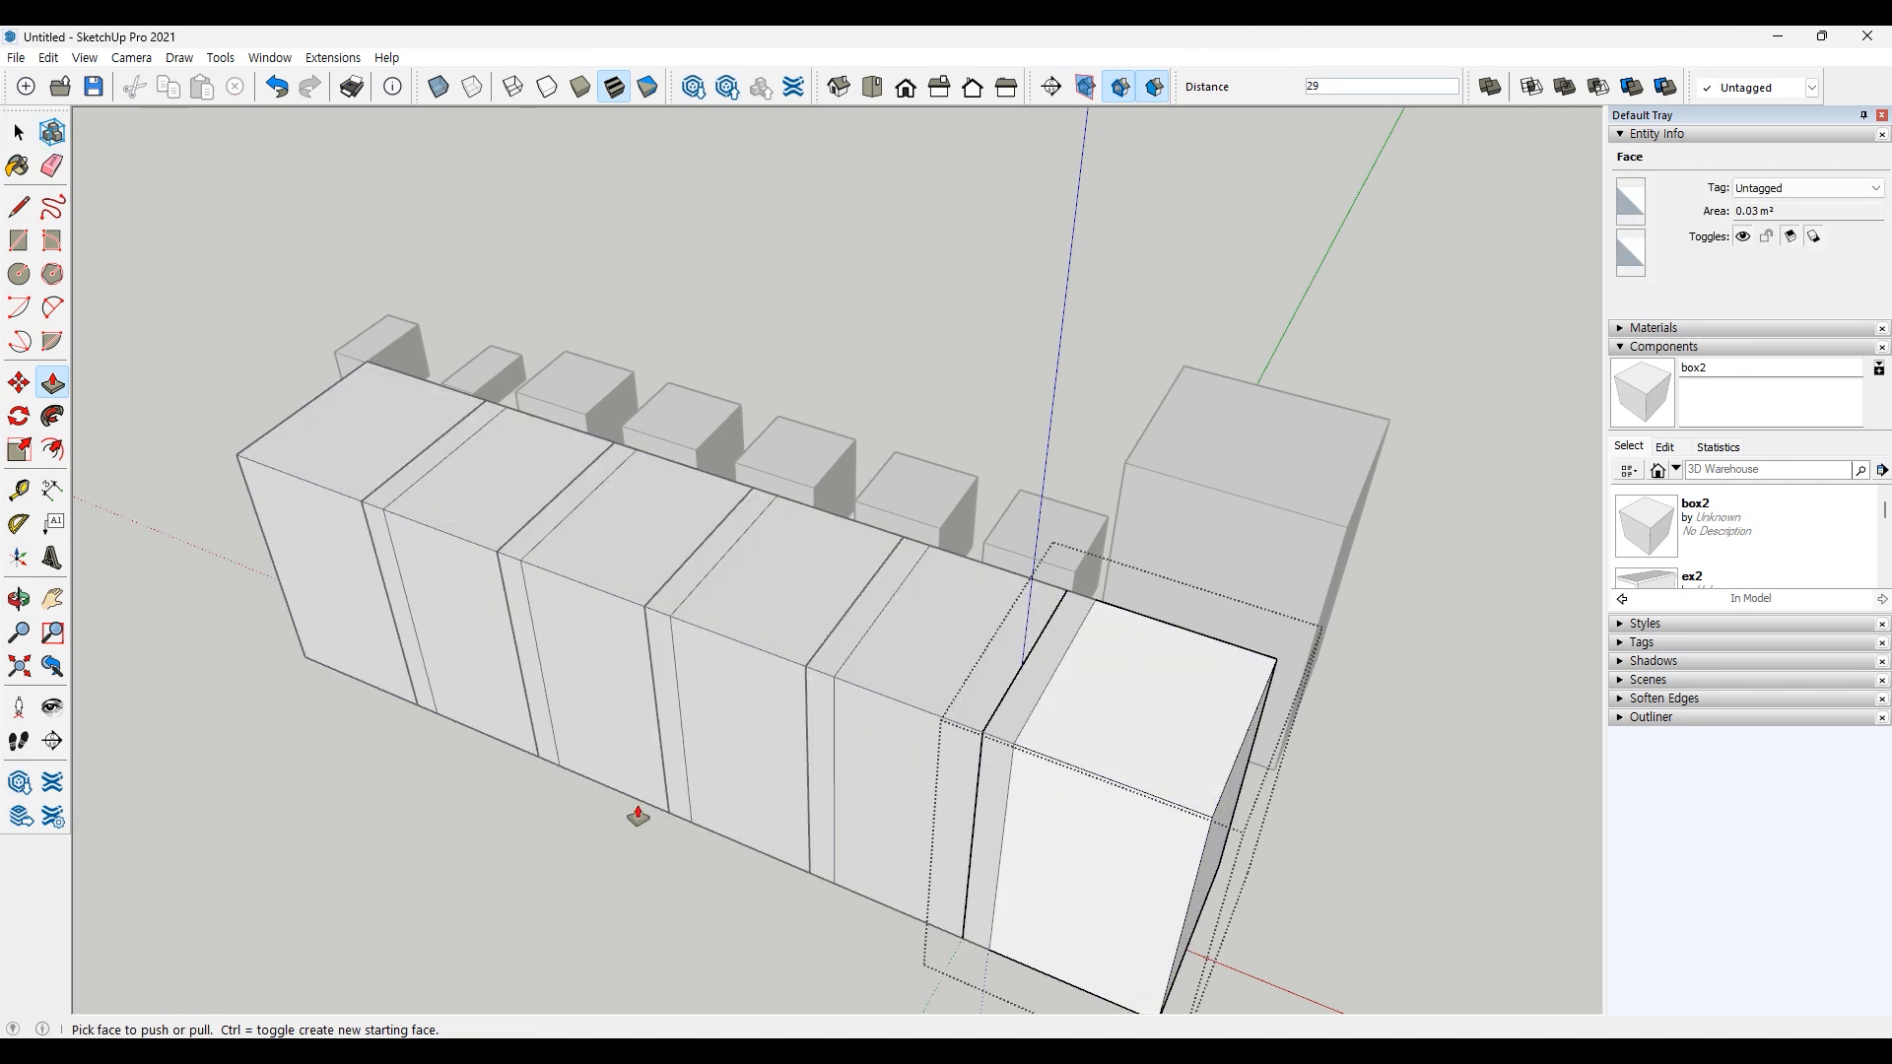
pyautogui.press('space')
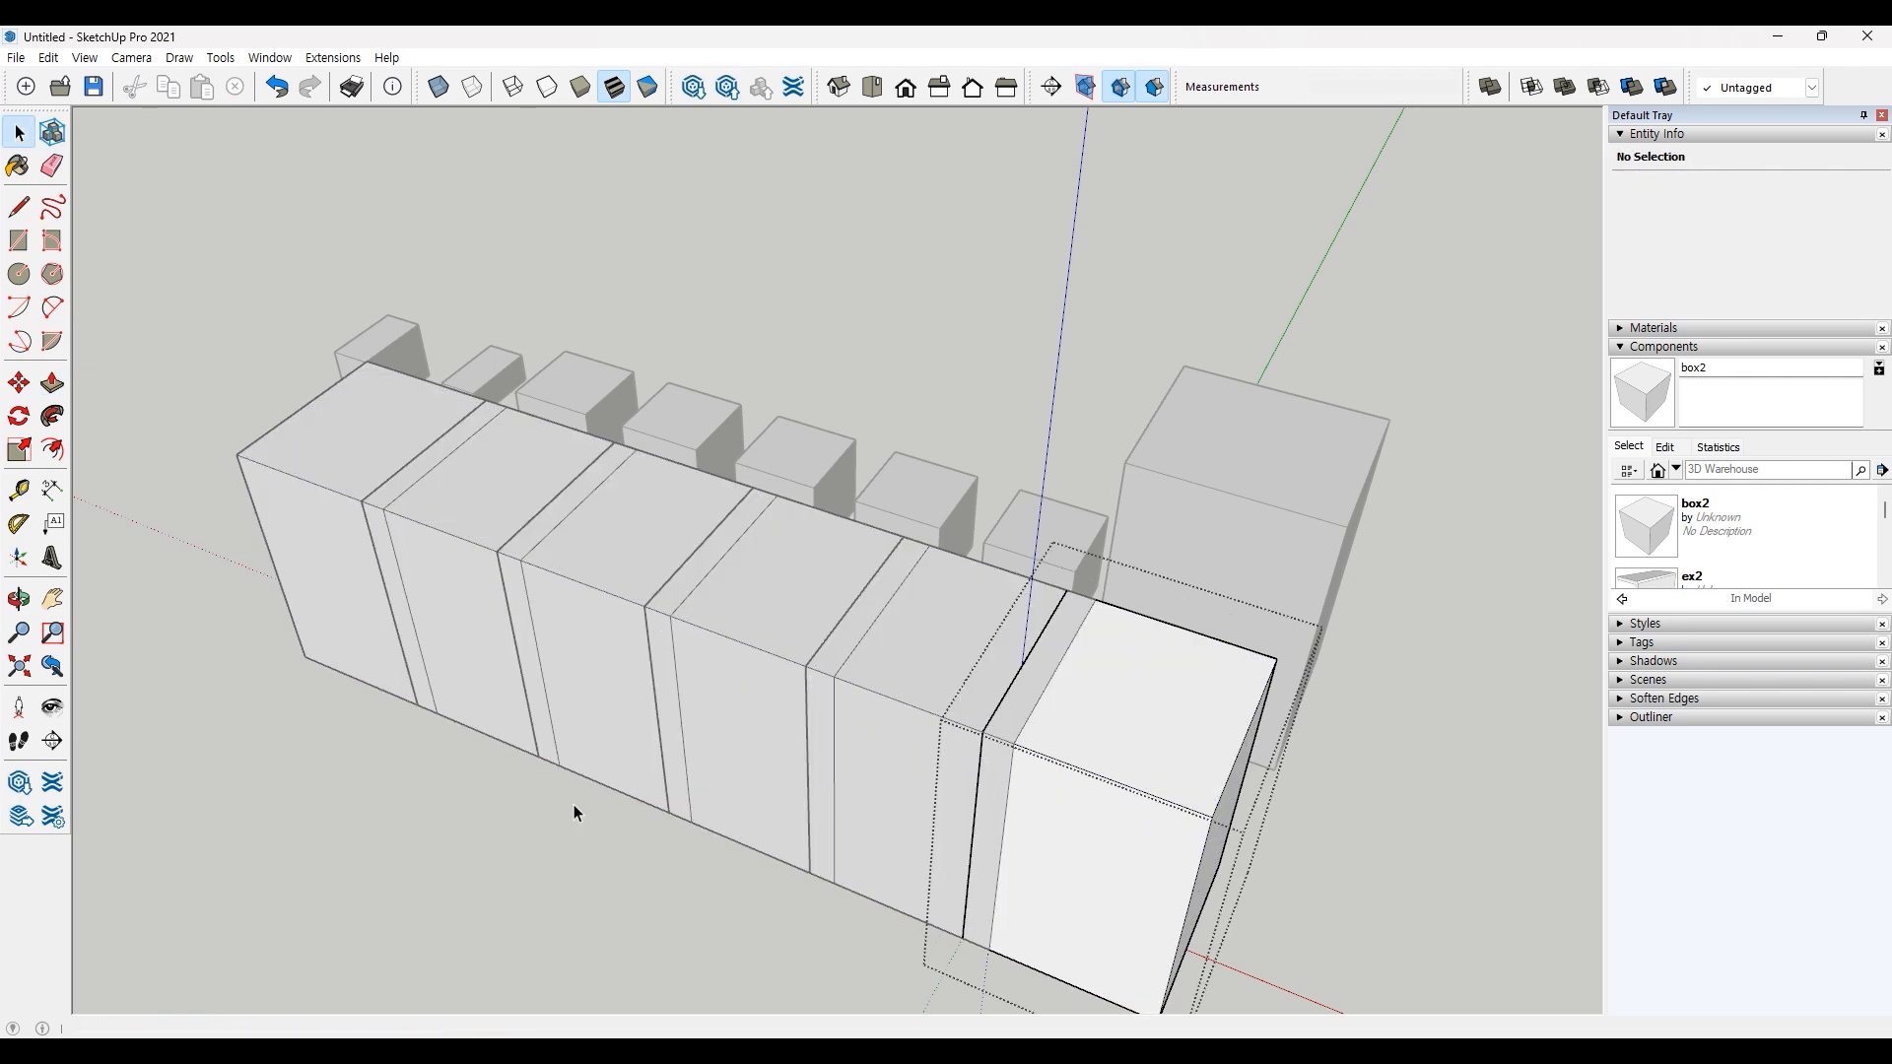
pyautogui.click(609, 889)
pyautogui.moveTo(831, 624); pyautogui.dragTo(249, 638, button='middle')
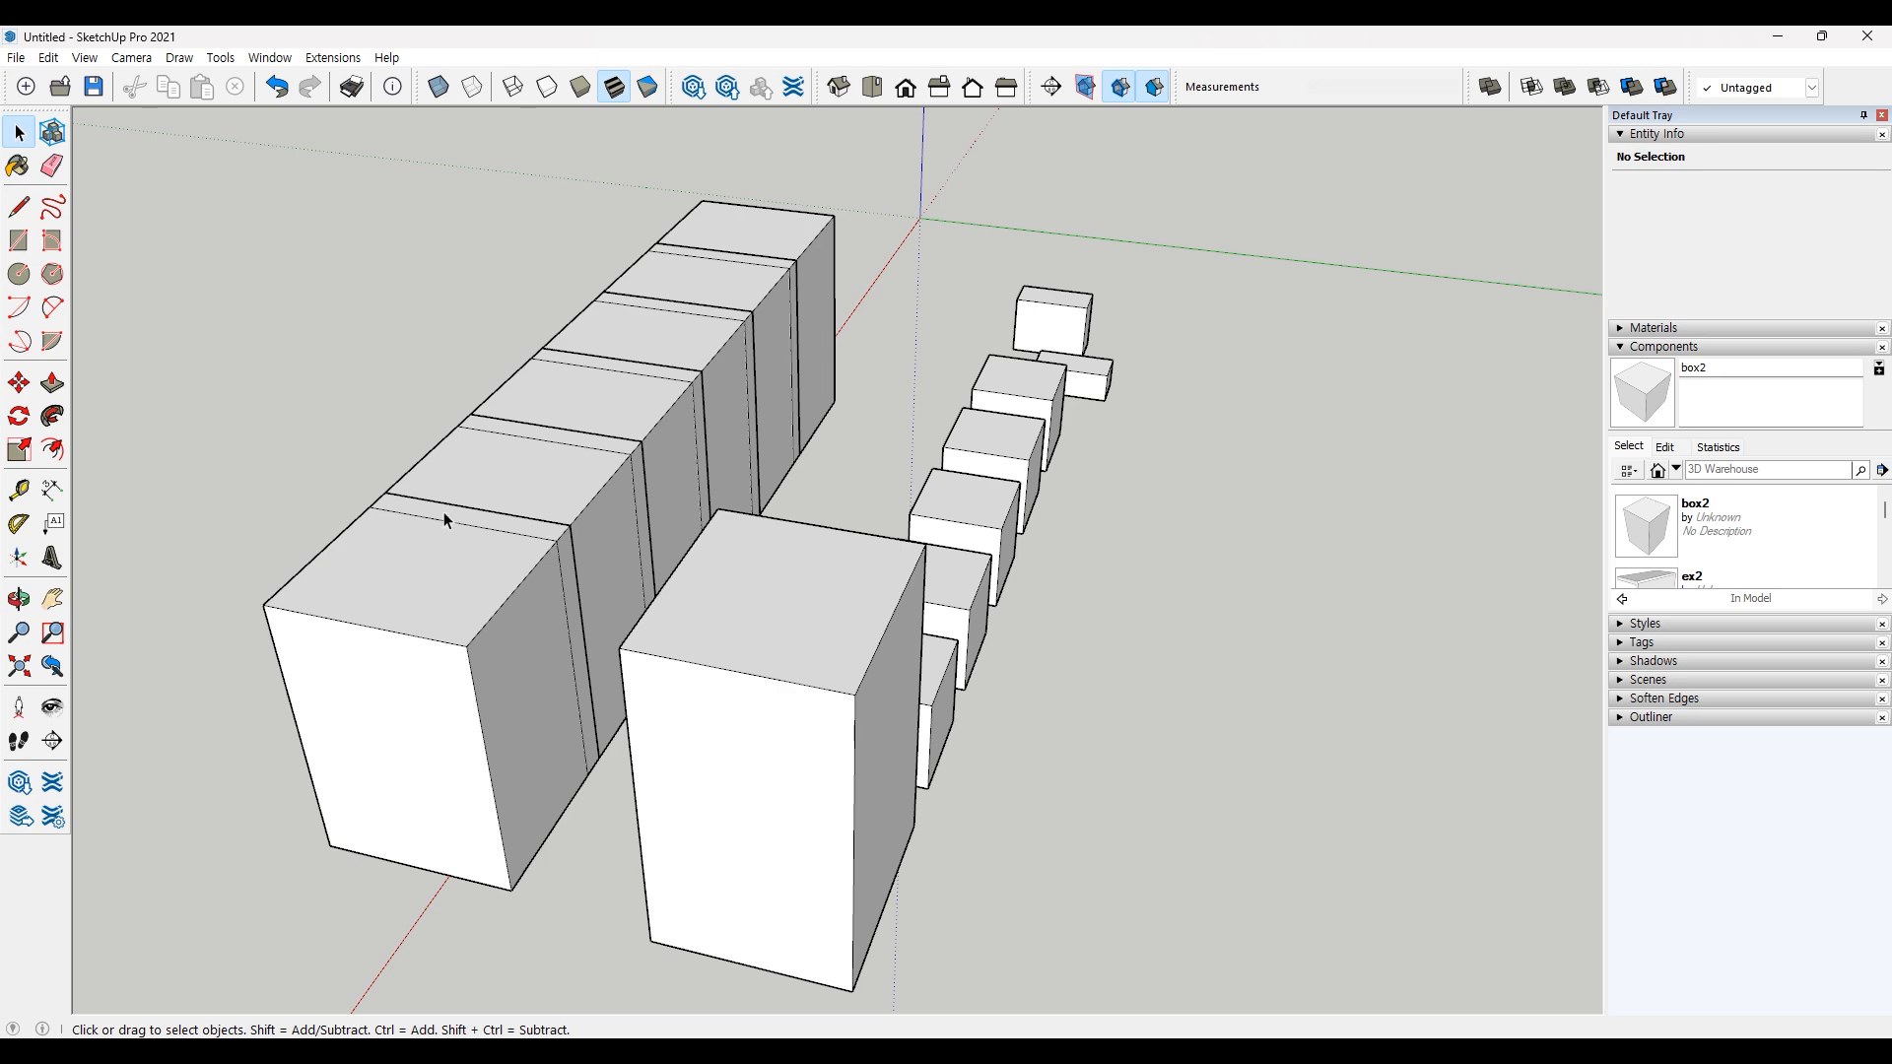
pyautogui.moveTo(404, 635); pyautogui.dragTo(1095, 739, button='middle')
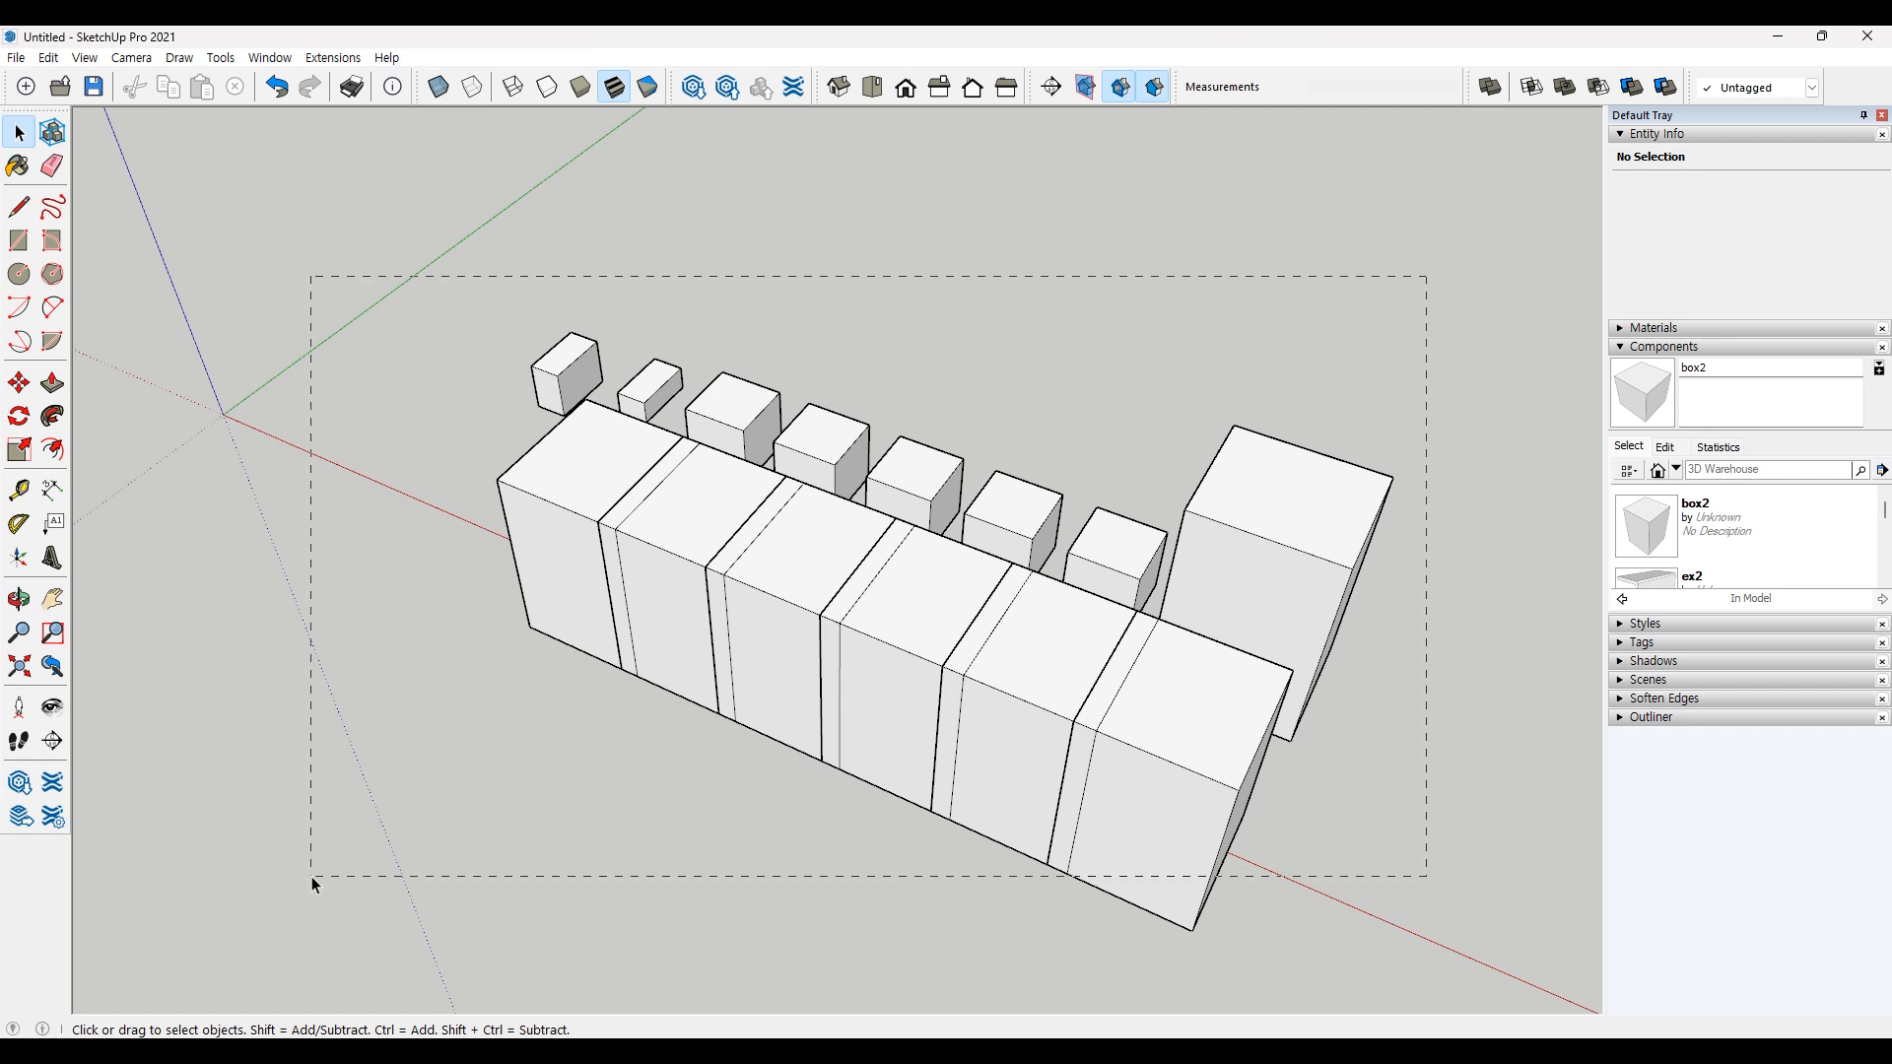
# Step: Select all the group and component cubes and delete them from the model
pyautogui.moveTo(311, 877); pyautogui.dragTo(313, 876)
pyautogui.press('Delete')
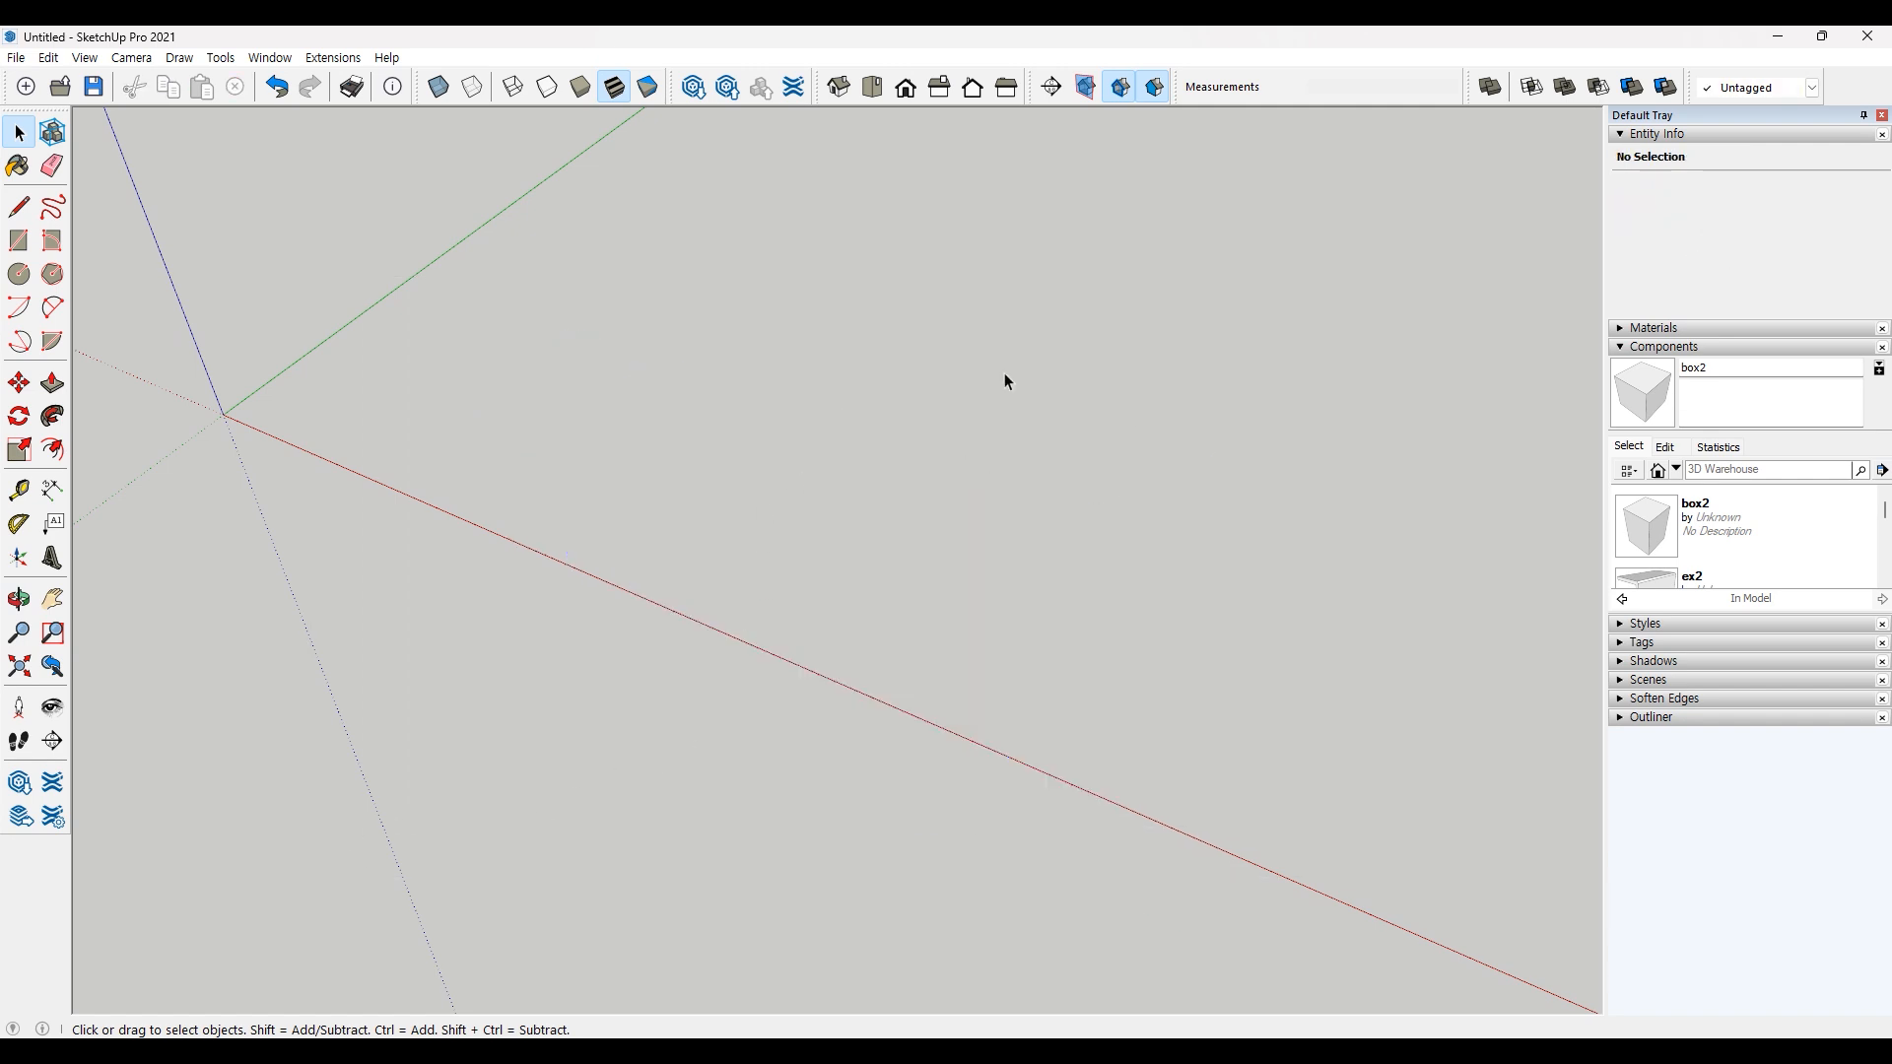
# Step: Make the ex1 tag visible to bring up the dimensioned three-tier shelf example
pyautogui.click(1653, 135)
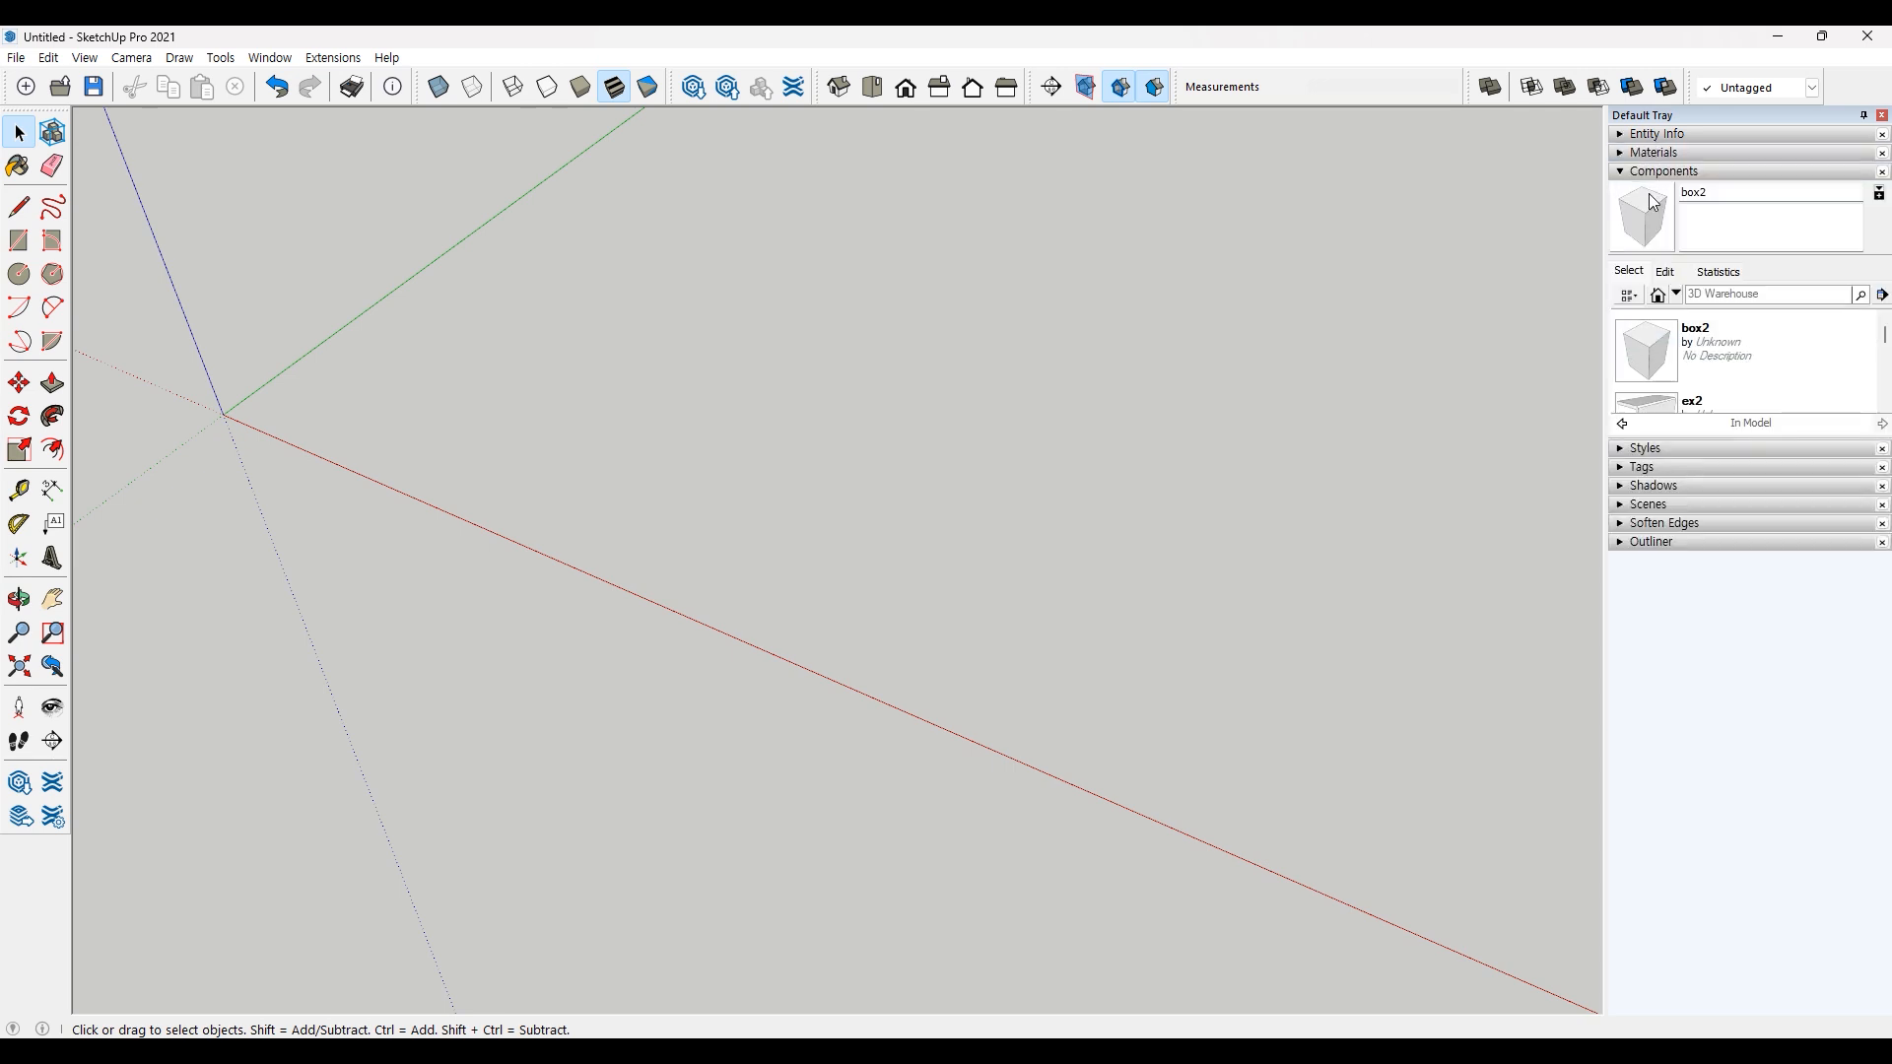
pyautogui.click(1652, 171)
pyautogui.click(1652, 211)
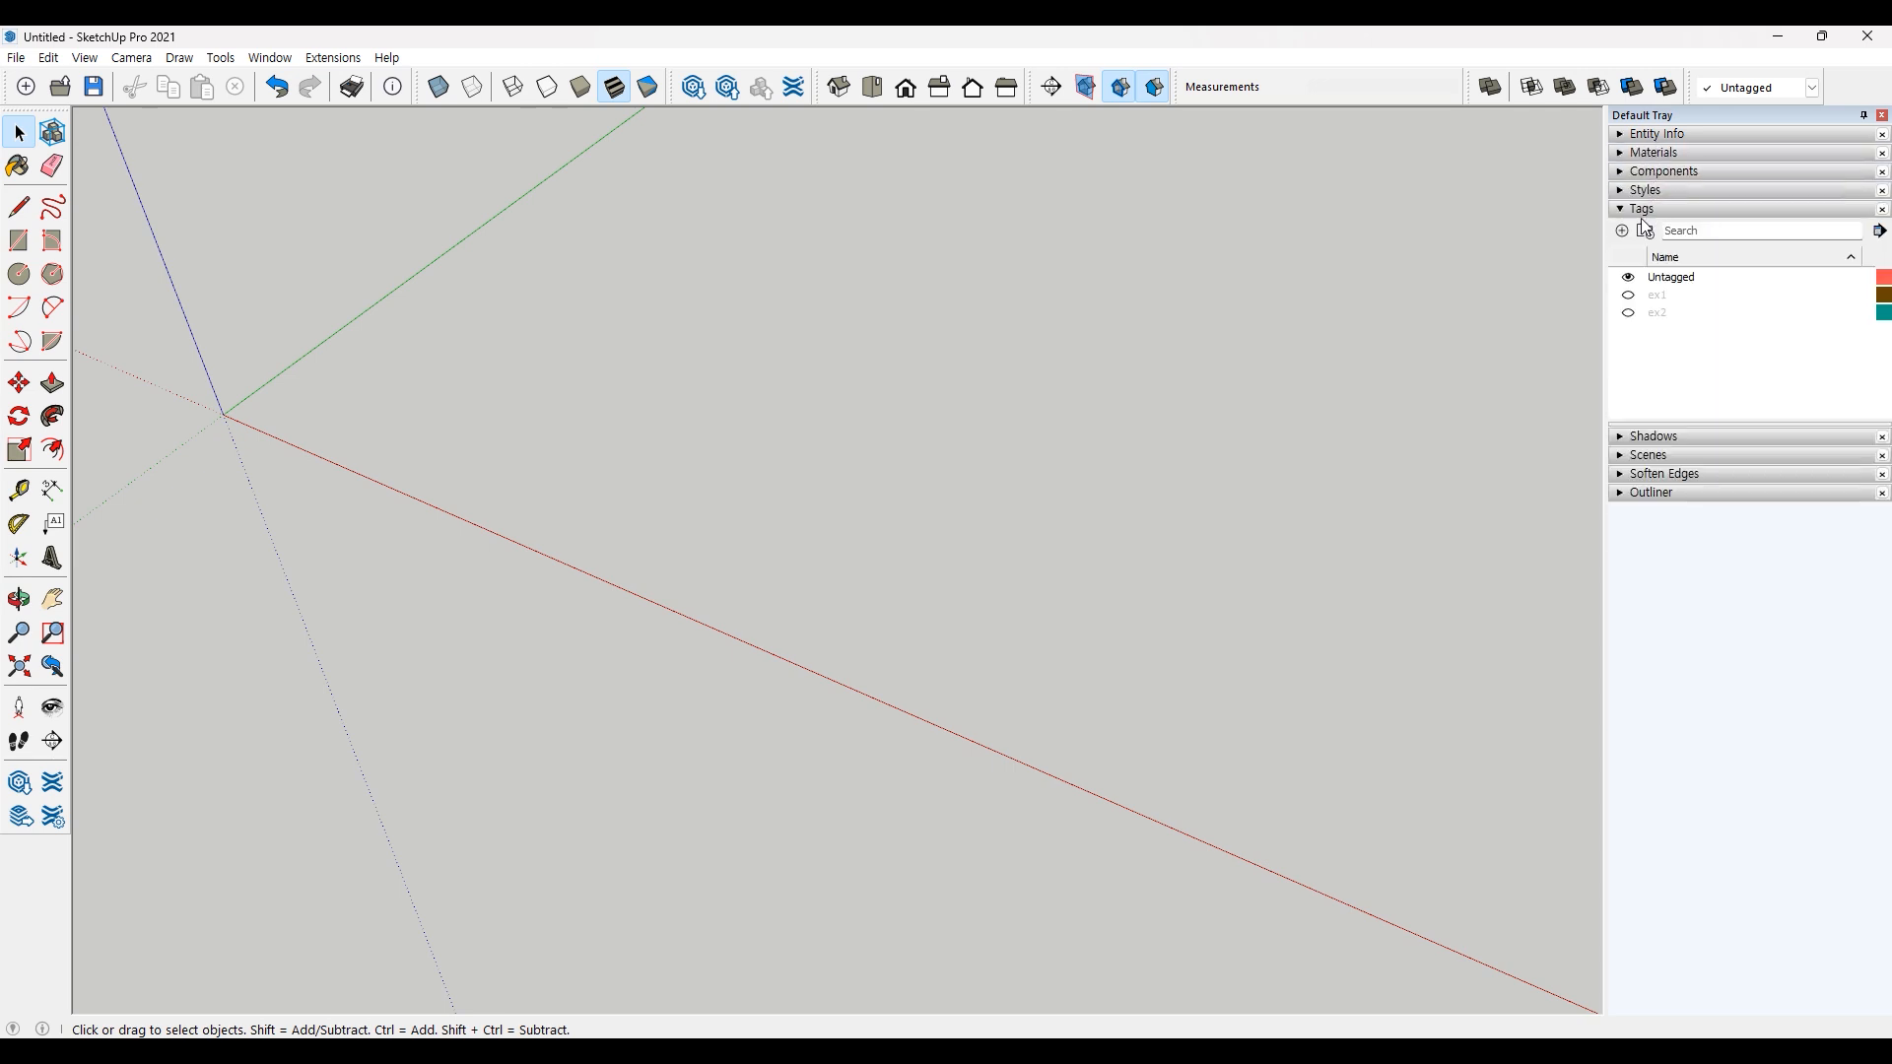
pyautogui.click(1658, 295)
pyautogui.moveTo(1031, 468); pyautogui.dragTo(1013, 674, button='middle')
pyautogui.scroll(3, 1043, 725)
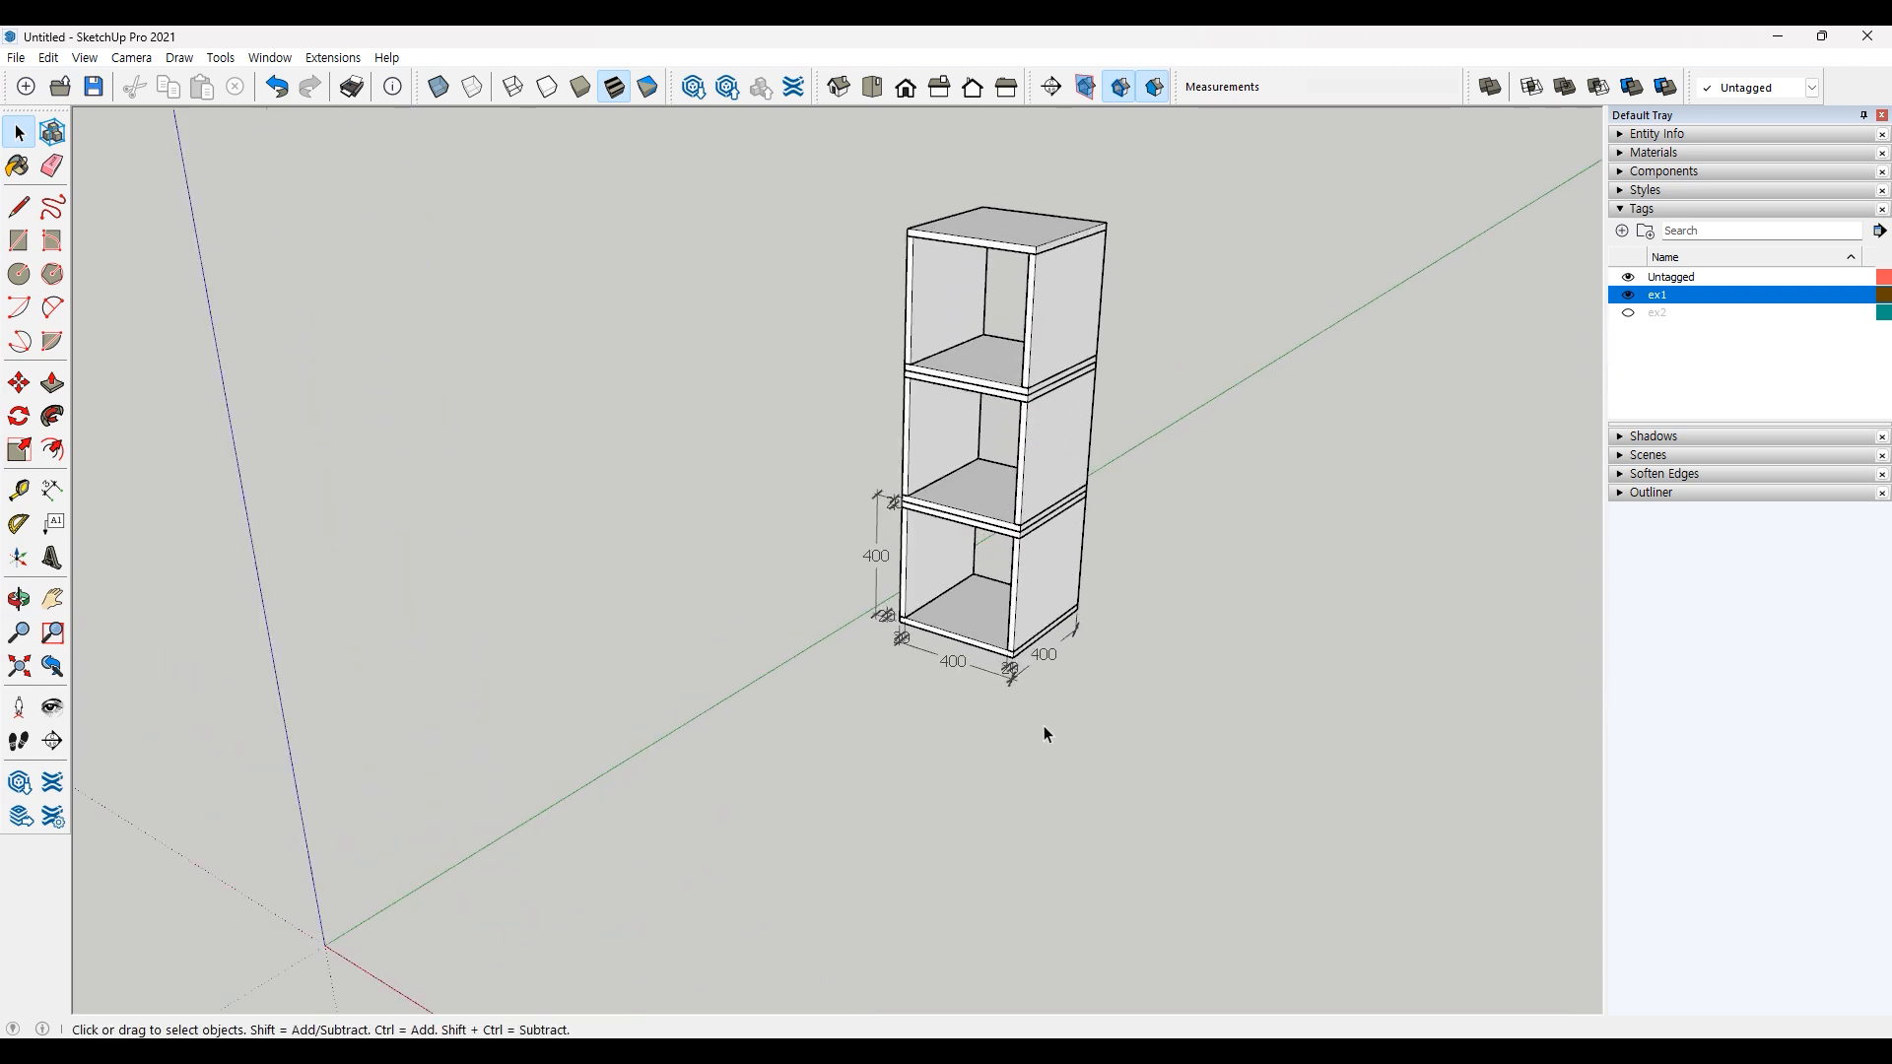
pyautogui.keyDown('shift'); pyautogui.moveTo(1163, 670); pyautogui.dragTo(1001, 751, button='middle'); pyautogui.keyUp('shift')
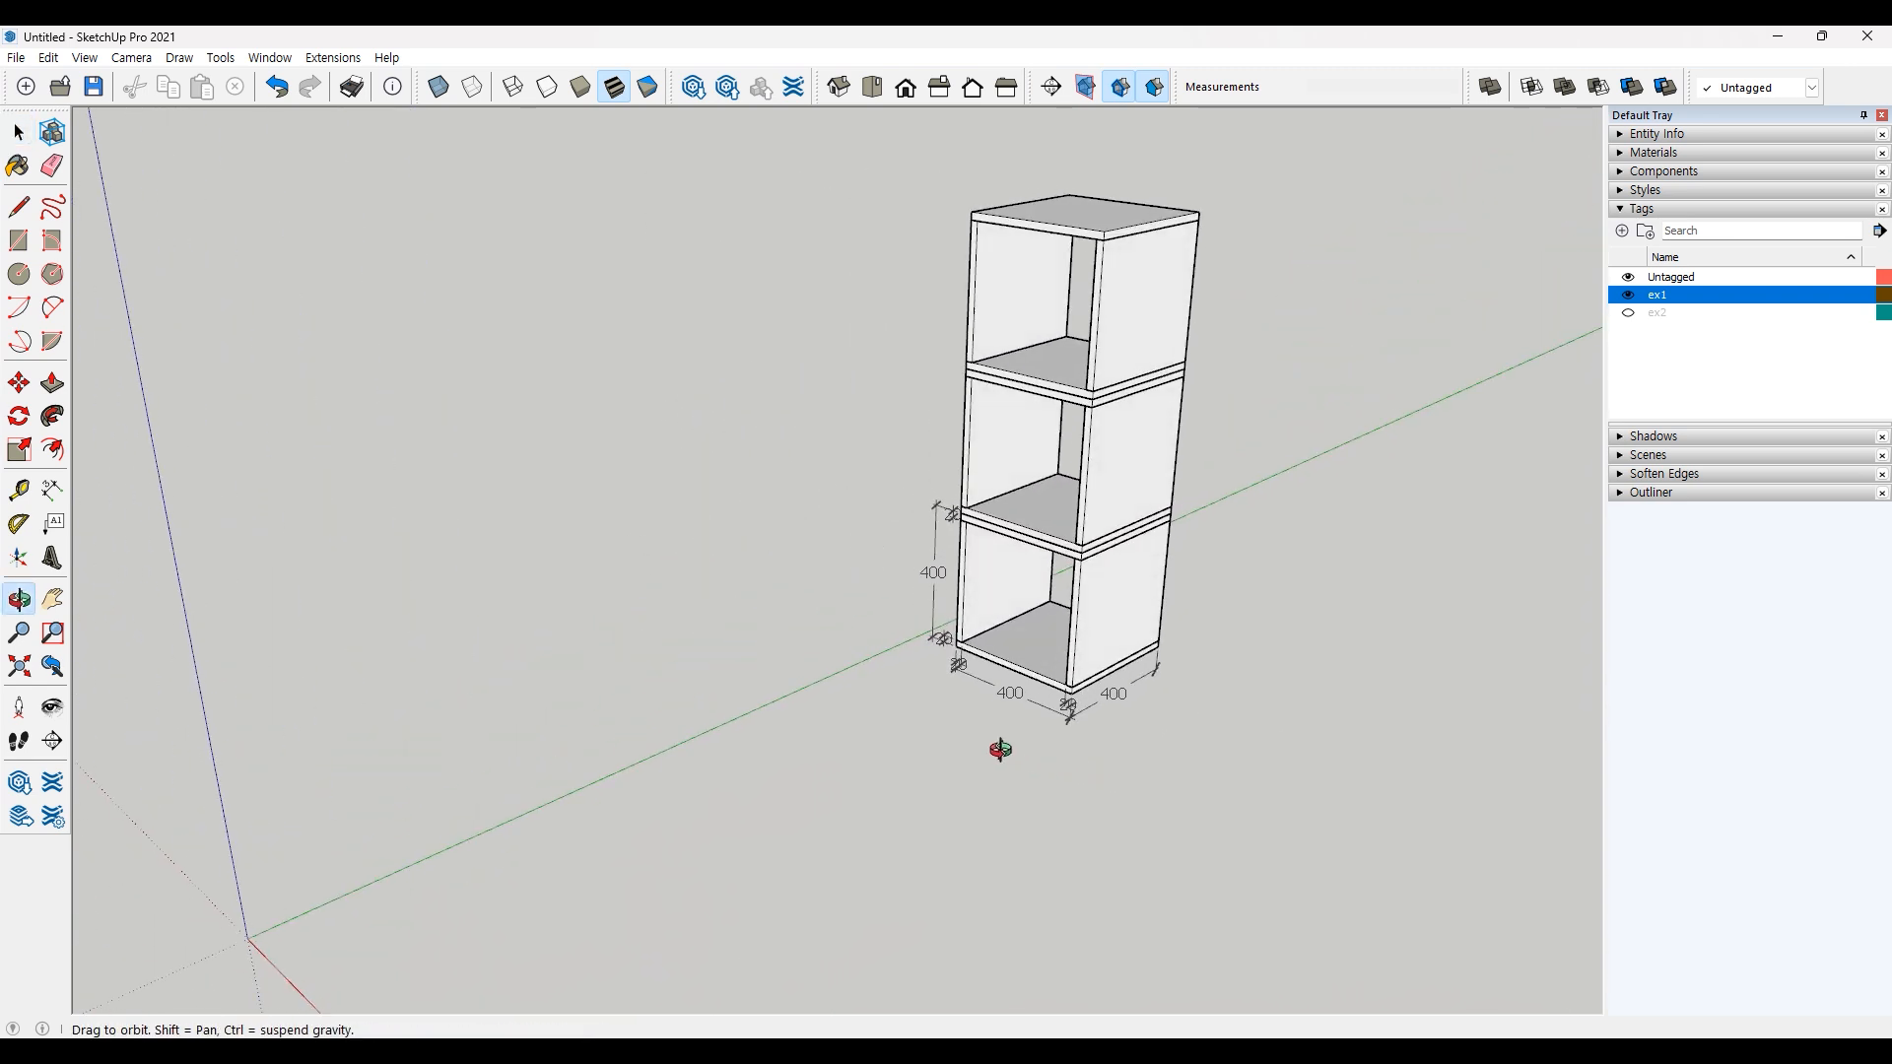
pyautogui.scroll(1, 884, 731)
pyautogui.keyDown('shift'); pyautogui.moveTo(884, 731); pyautogui.dragTo(996, 737, button='middle'); pyautogui.keyUp('shift')
pyautogui.scroll(1, 1084, 778)
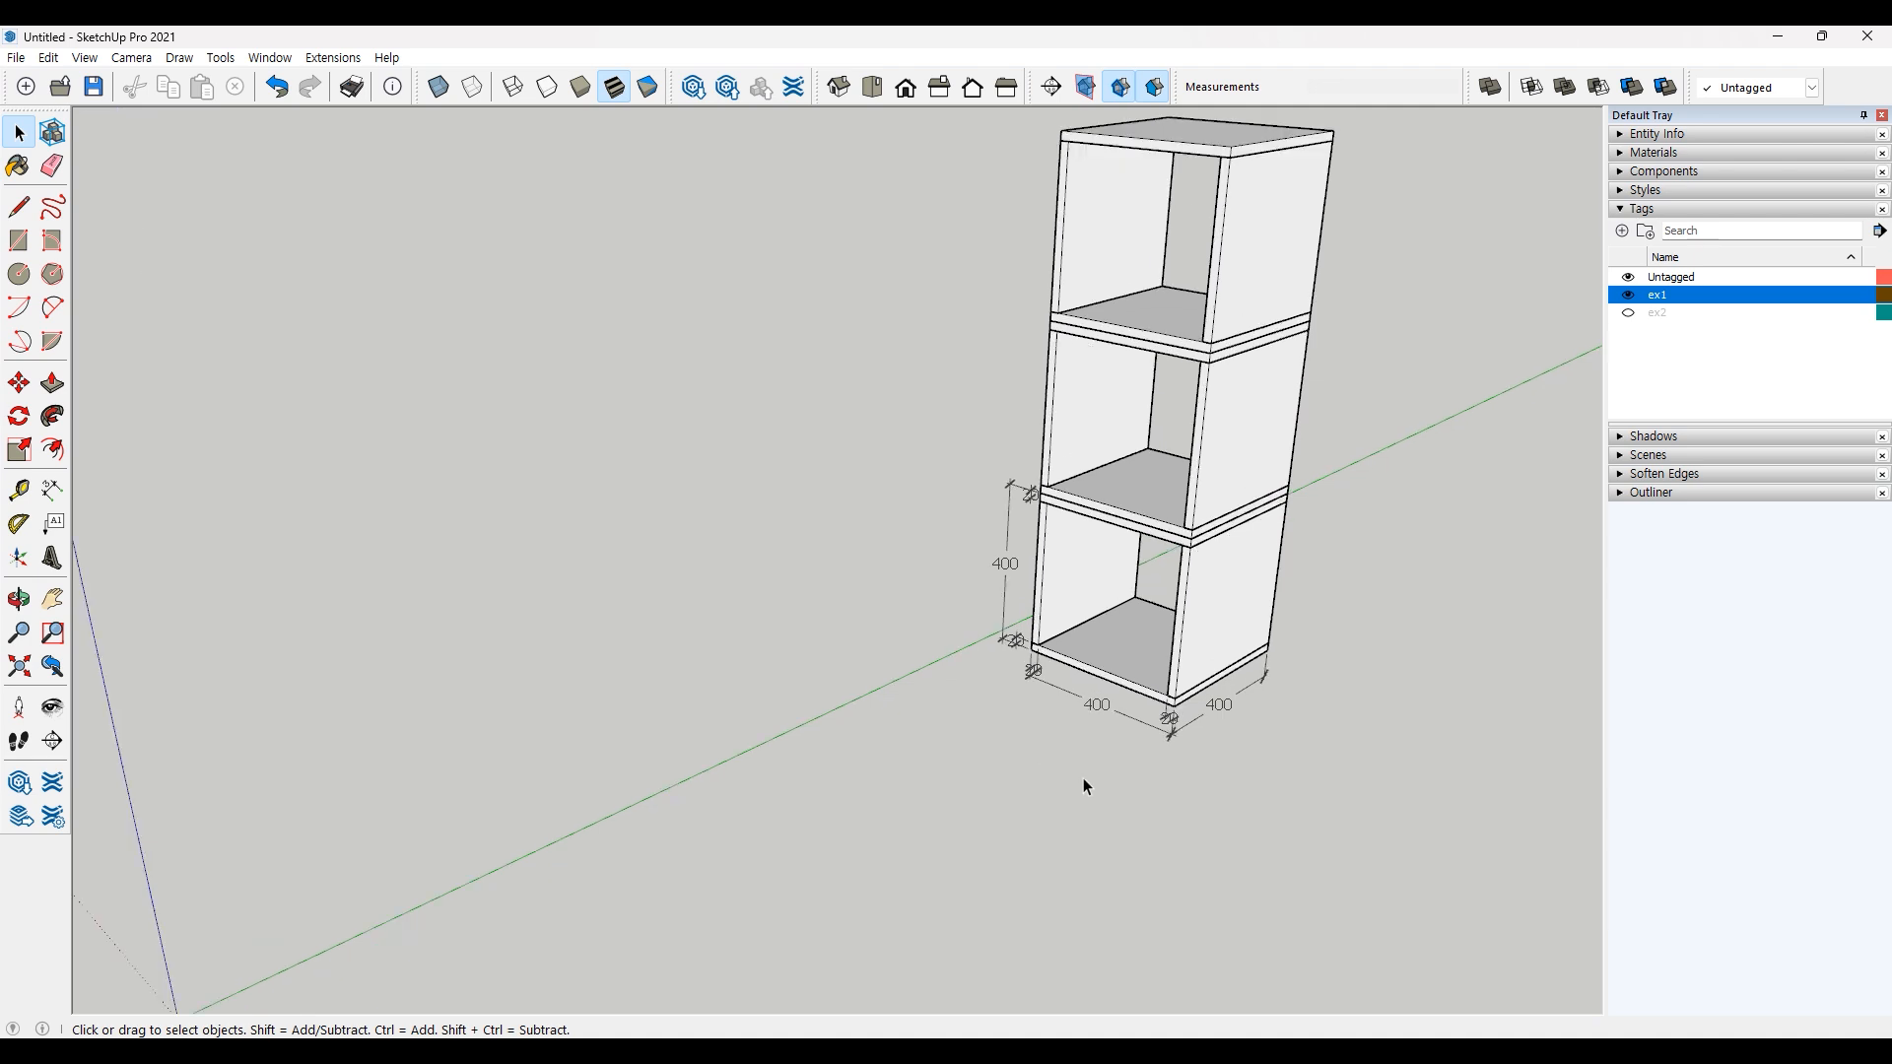
pyautogui.scroll(1, 1089, 778)
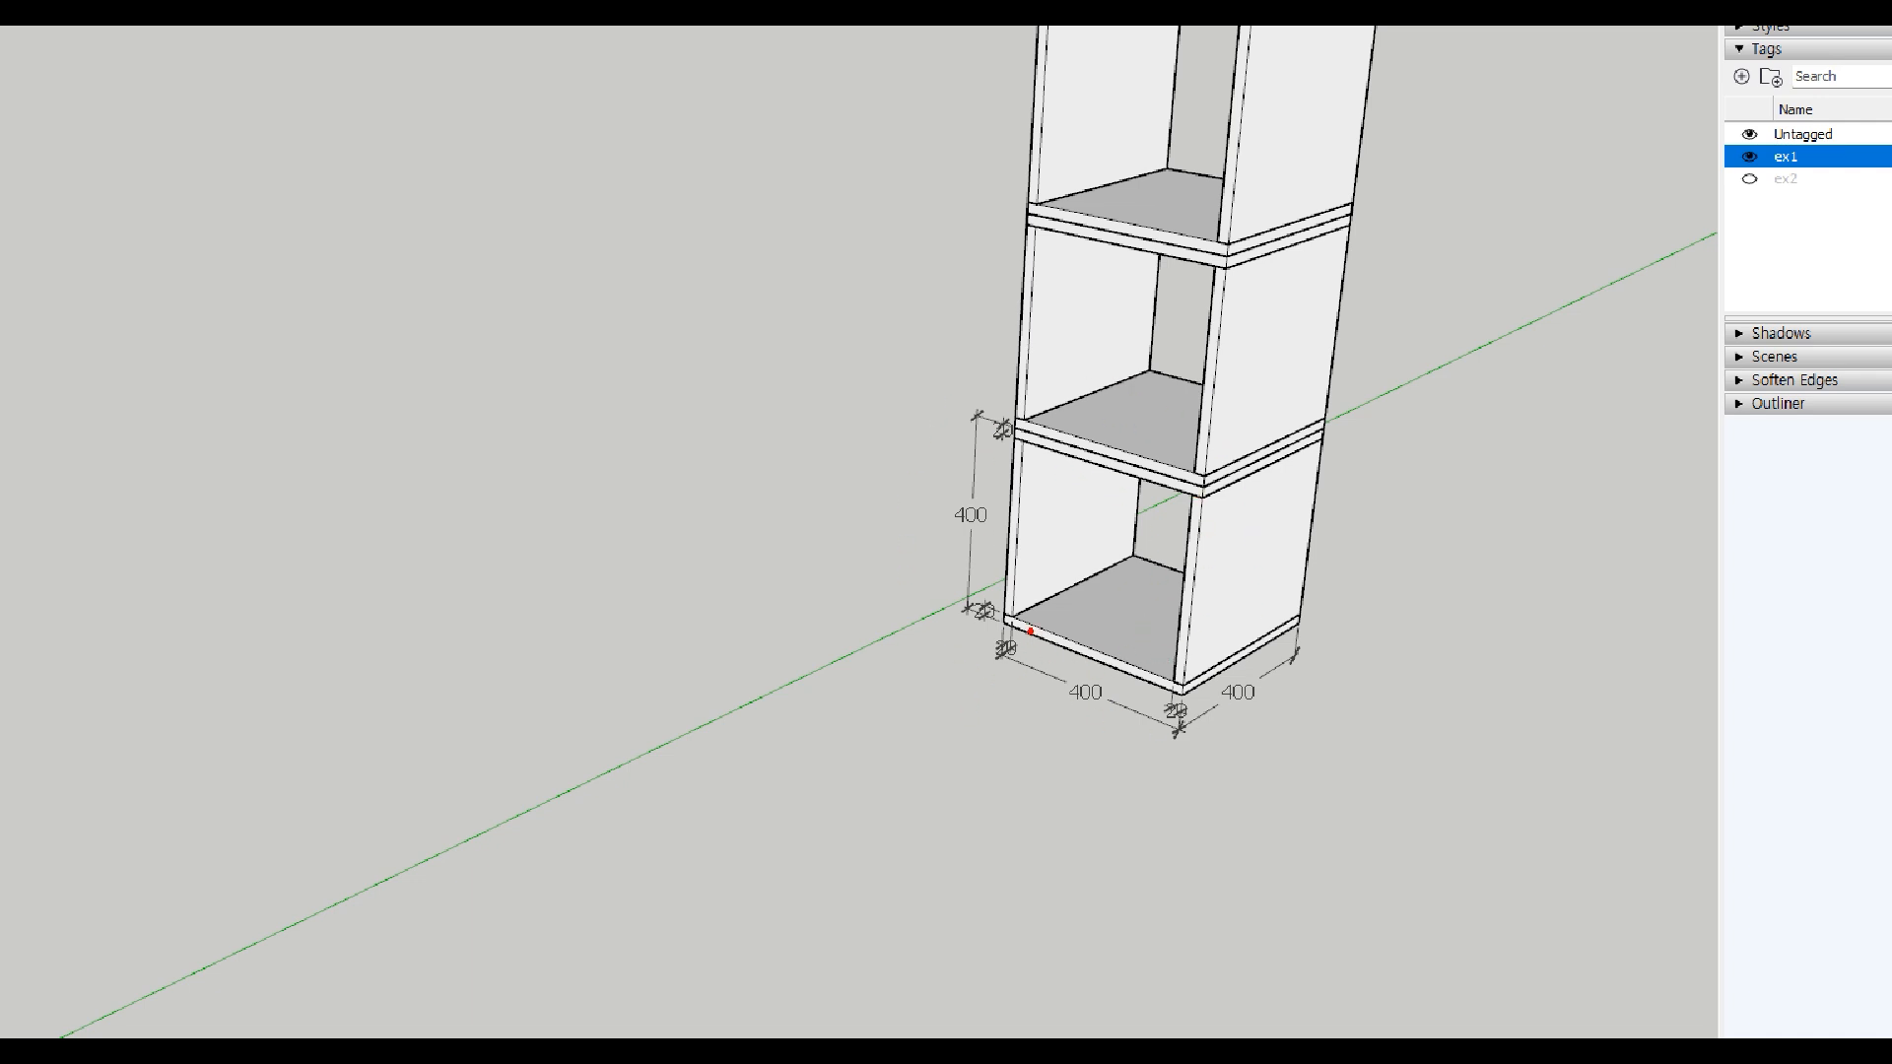
pyautogui.moveTo(1002, 623); pyautogui.dragTo(1163, 700)
pyautogui.moveTo(900, 741)
pyautogui.mouseDown()
pyautogui.moveTo(1072, 605)
pyautogui.moveTo(1082, 654)
pyautogui.mouseUp()
pyautogui.moveTo(1424, 691)
pyautogui.mouseDown()
pyautogui.moveTo(1265, 615)
pyautogui.moveTo(1293, 605)
pyautogui.mouseUp()
pyautogui.moveTo(1158, 362); pyautogui.dragTo(1152, 532)
pyautogui.moveTo(1135, 502)
pyautogui.mouseDown()
pyautogui.moveTo(1157, 540)
pyautogui.moveTo(1172, 500)
pyautogui.mouseUp()
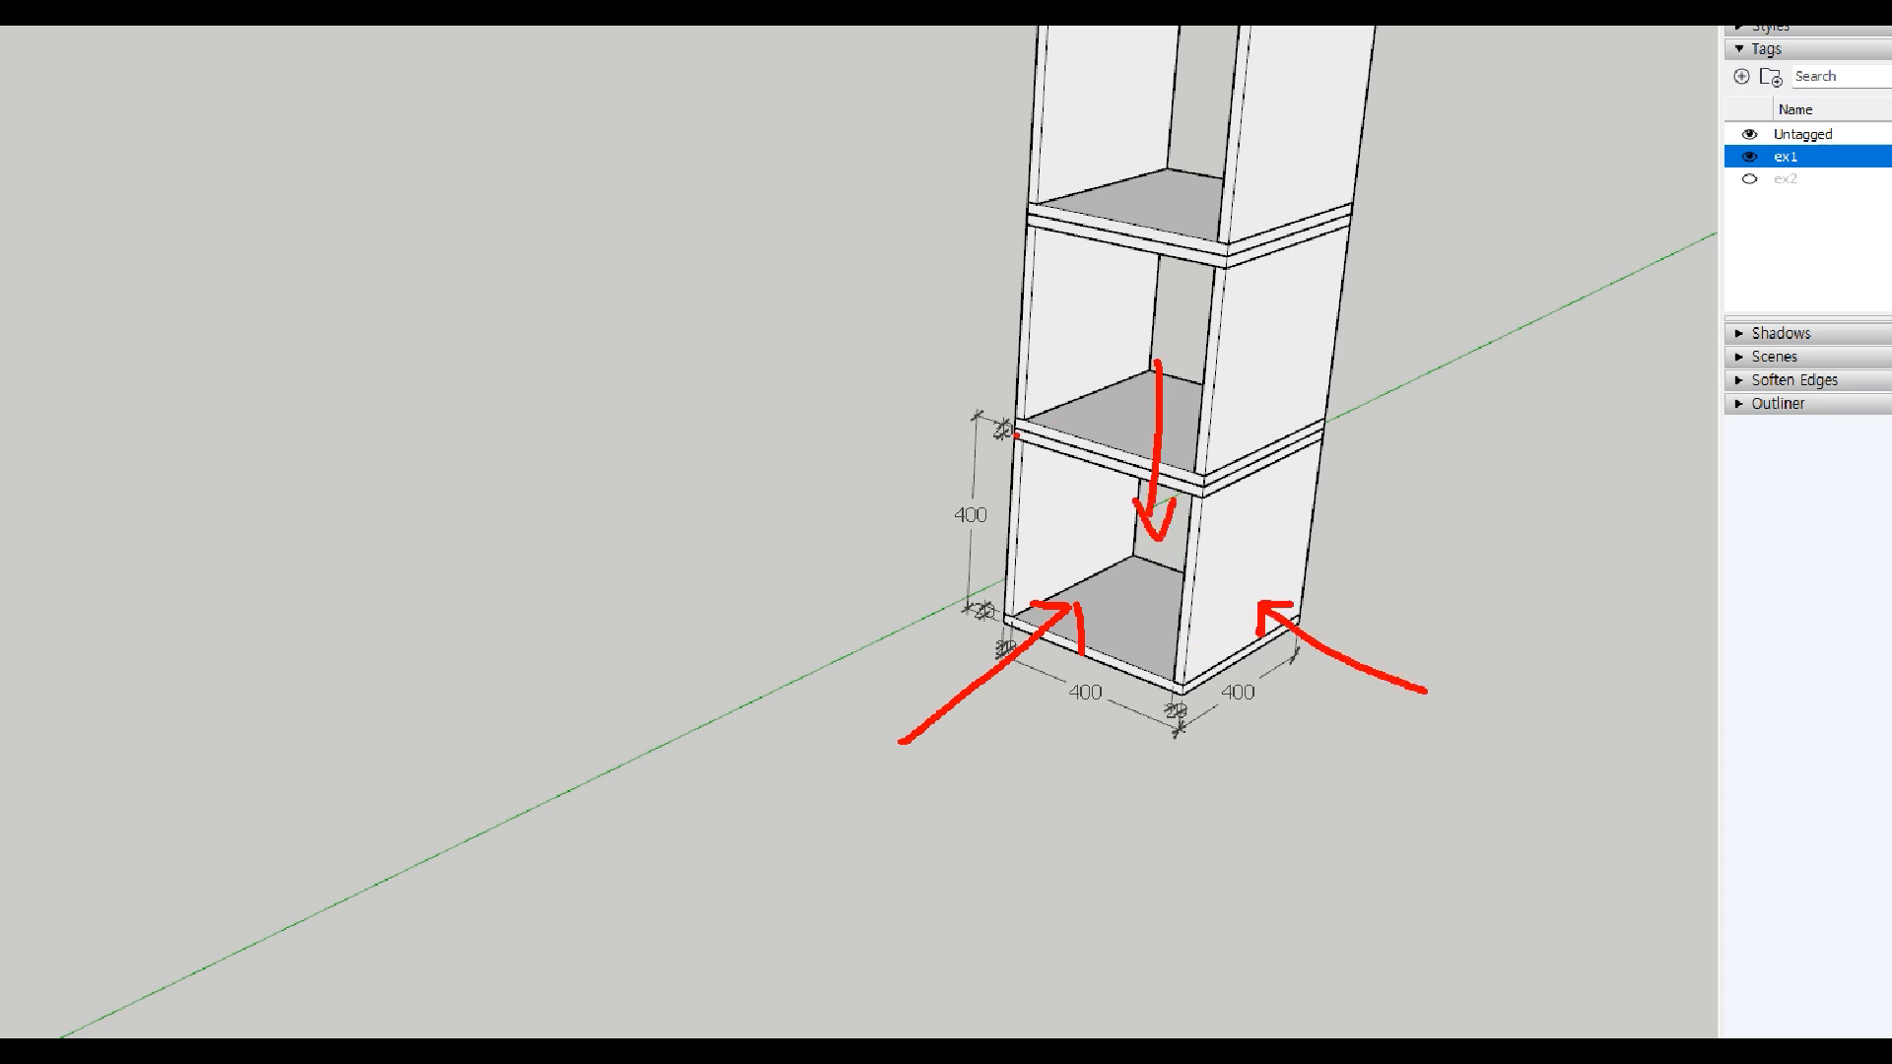
pyautogui.moveTo(1011, 425)
pyautogui.mouseDown()
pyautogui.moveTo(1200, 491)
pyautogui.moveTo(1180, 695)
pyautogui.moveTo(1010, 635)
pyautogui.moveTo(1013, 428)
pyautogui.mouseUp()
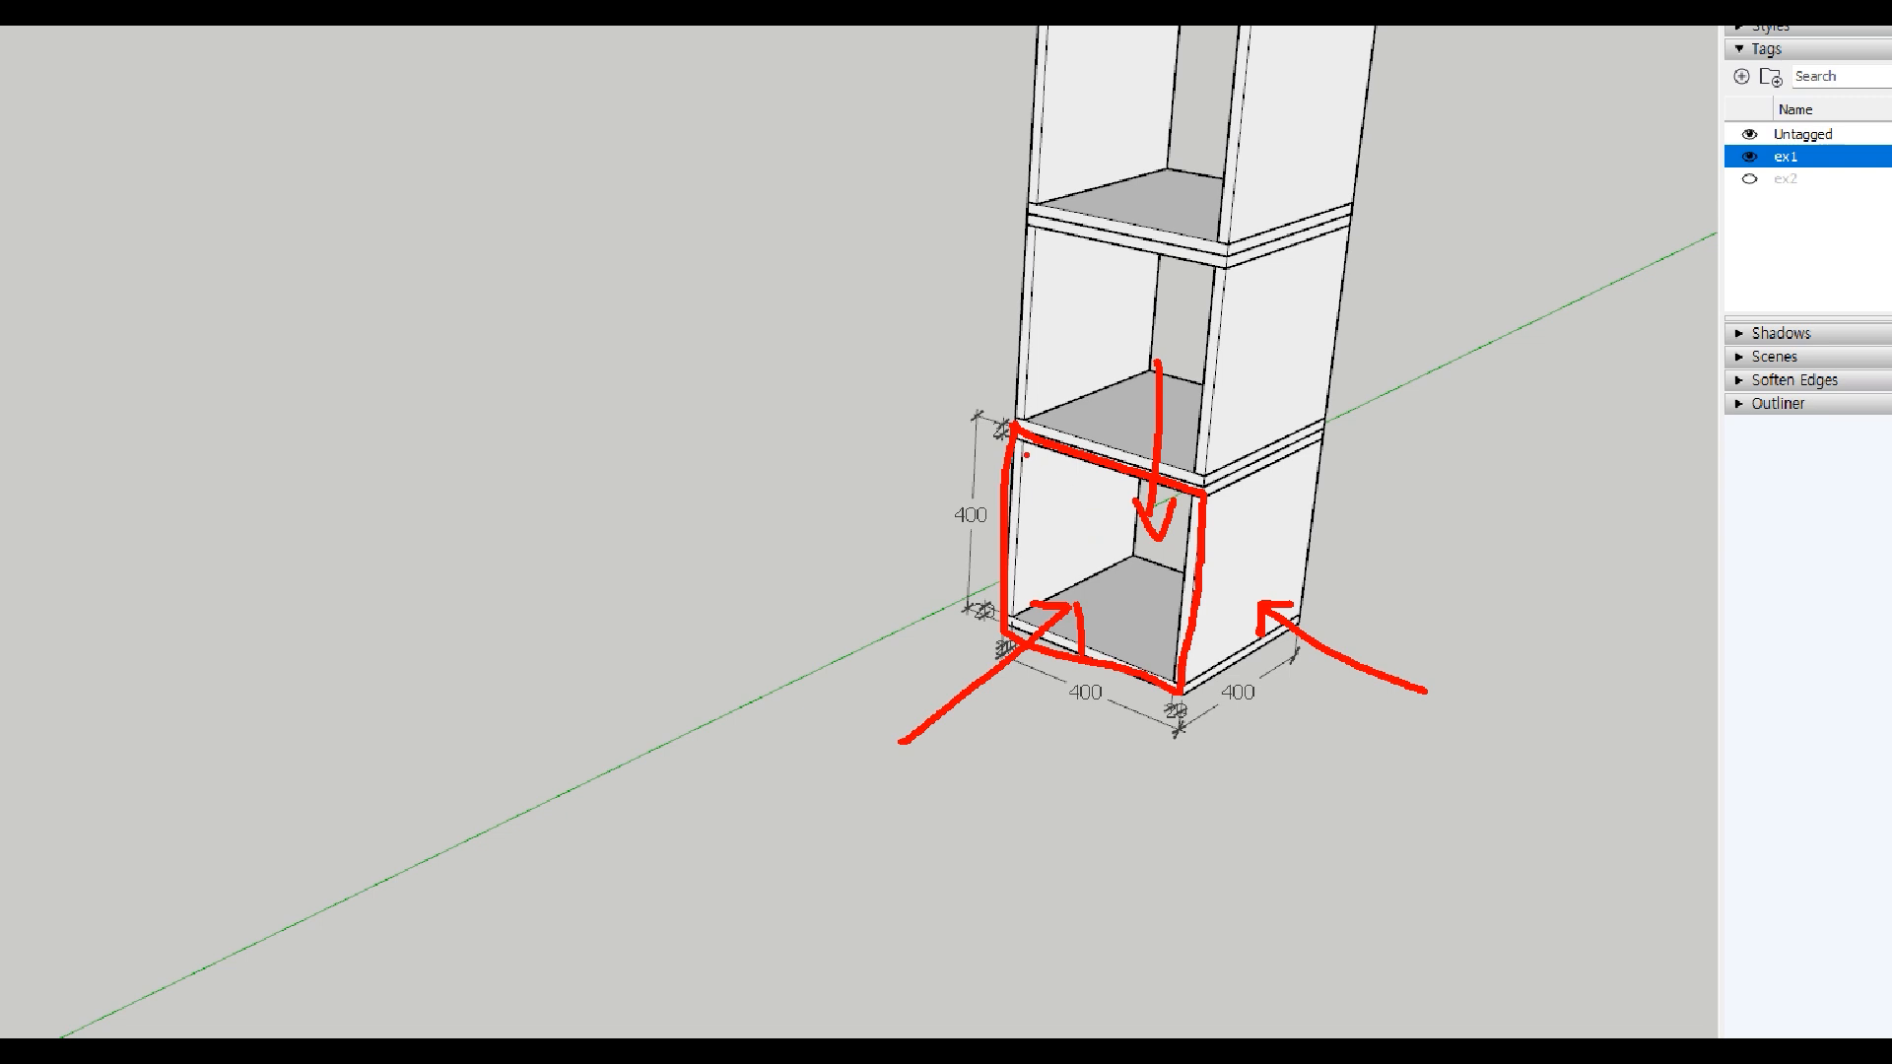
pyautogui.moveTo(1015, 446); pyautogui.dragTo(1200, 514)
pyautogui.moveTo(1010, 616); pyautogui.dragTo(1178, 675)
pyautogui.moveTo(1187, 515); pyautogui.dragTo(1160, 662)
pyautogui.moveTo(1032, 464); pyautogui.dragTo(1020, 618)
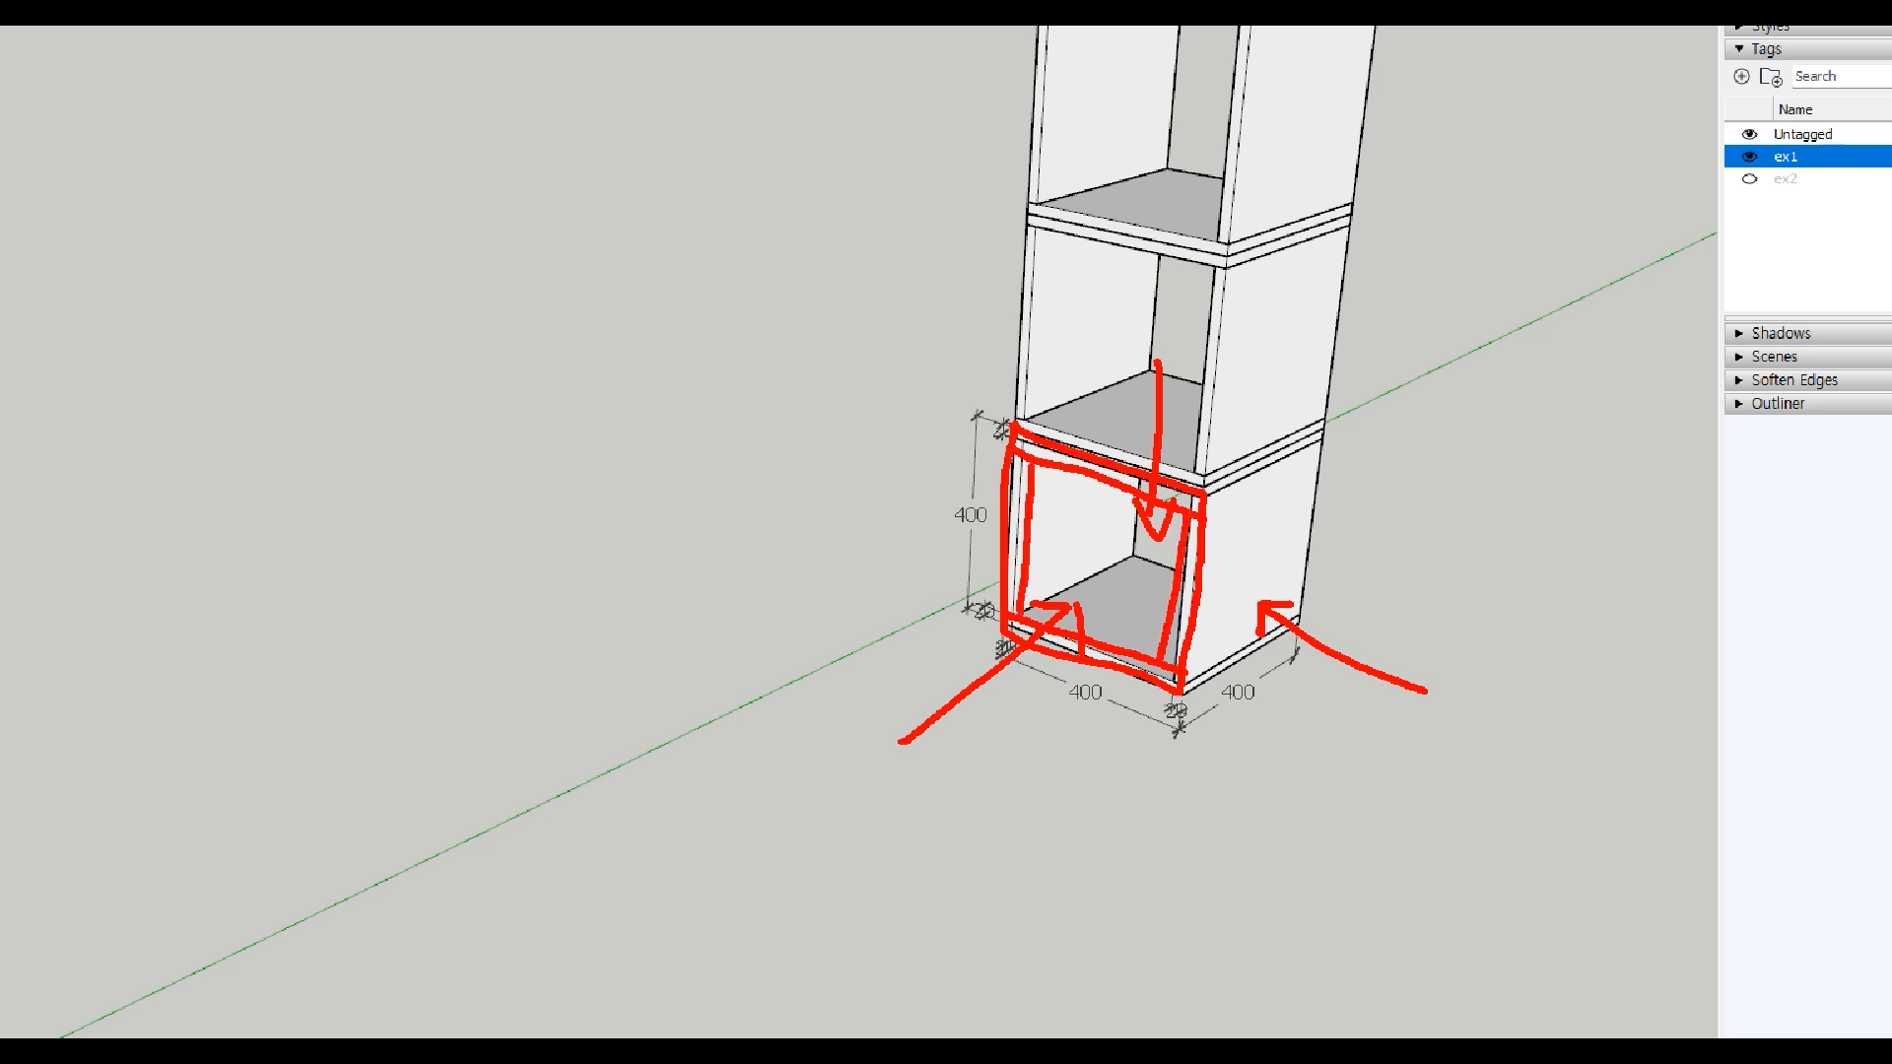
pyautogui.moveTo(1114, 535)
pyautogui.mouseDown()
pyautogui.moveTo(1069, 572)
pyautogui.moveTo(1111, 574)
pyautogui.mouseUp()
pyautogui.moveTo(963, 348); pyautogui.dragTo(1027, 443)
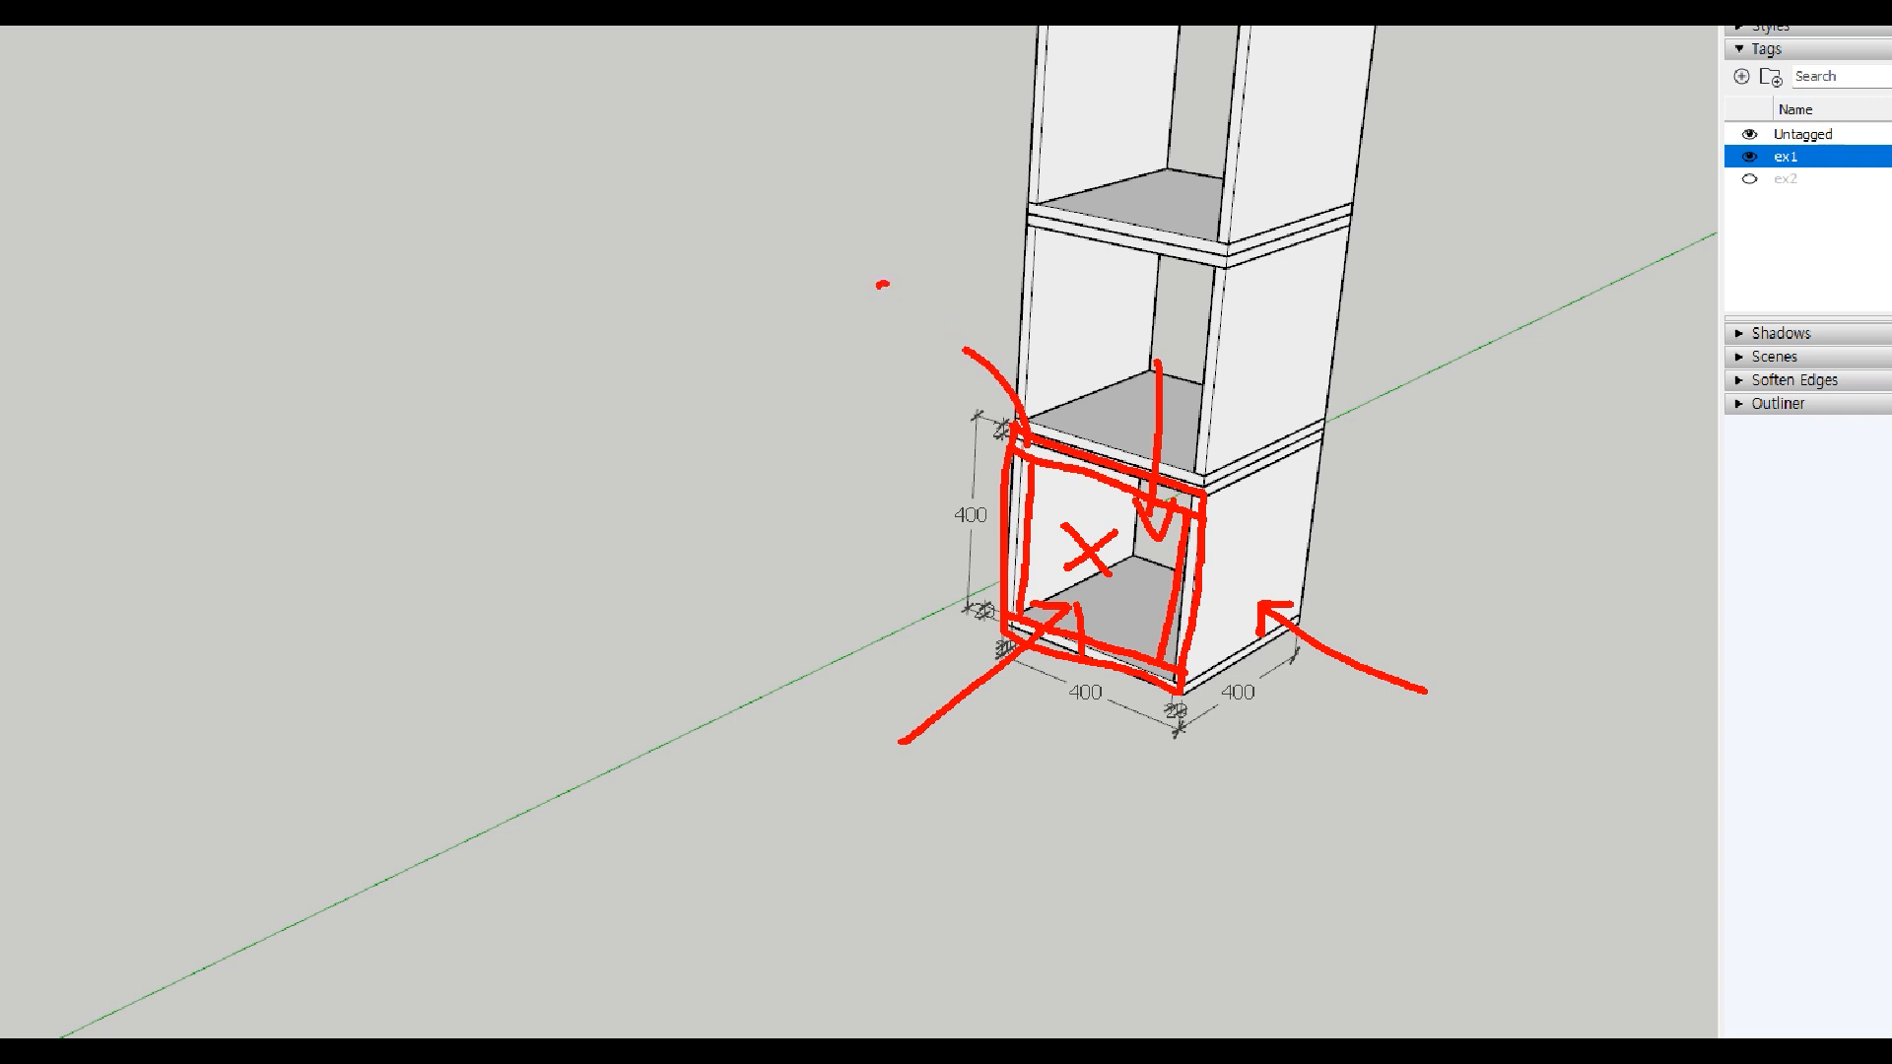
pyautogui.moveTo(884, 284)
pyautogui.mouseDown()
pyautogui.moveTo(910, 318)
pyautogui.moveTo(908, 372)
pyautogui.mouseUp()
pyautogui.moveTo(904, 542)
pyautogui.mouseDown()
pyautogui.moveTo(1015, 530)
pyautogui.moveTo(879, 603)
pyautogui.moveTo(882, 638)
pyautogui.mouseUp()
pyautogui.moveTo(1105, 658)
pyautogui.mouseDown()
pyautogui.moveTo(1087, 813)
pyautogui.moveTo(1127, 820)
pyautogui.mouseUp()
pyautogui.moveTo(1194, 619)
pyautogui.mouseDown()
pyautogui.moveTo(1224, 642)
pyautogui.moveTo(1261, 759)
pyautogui.mouseUp()
pyautogui.moveTo(1294, 759)
pyautogui.mouseDown()
pyautogui.moveTo(1278, 803)
pyautogui.moveTo(1358, 823)
pyautogui.mouseUp()
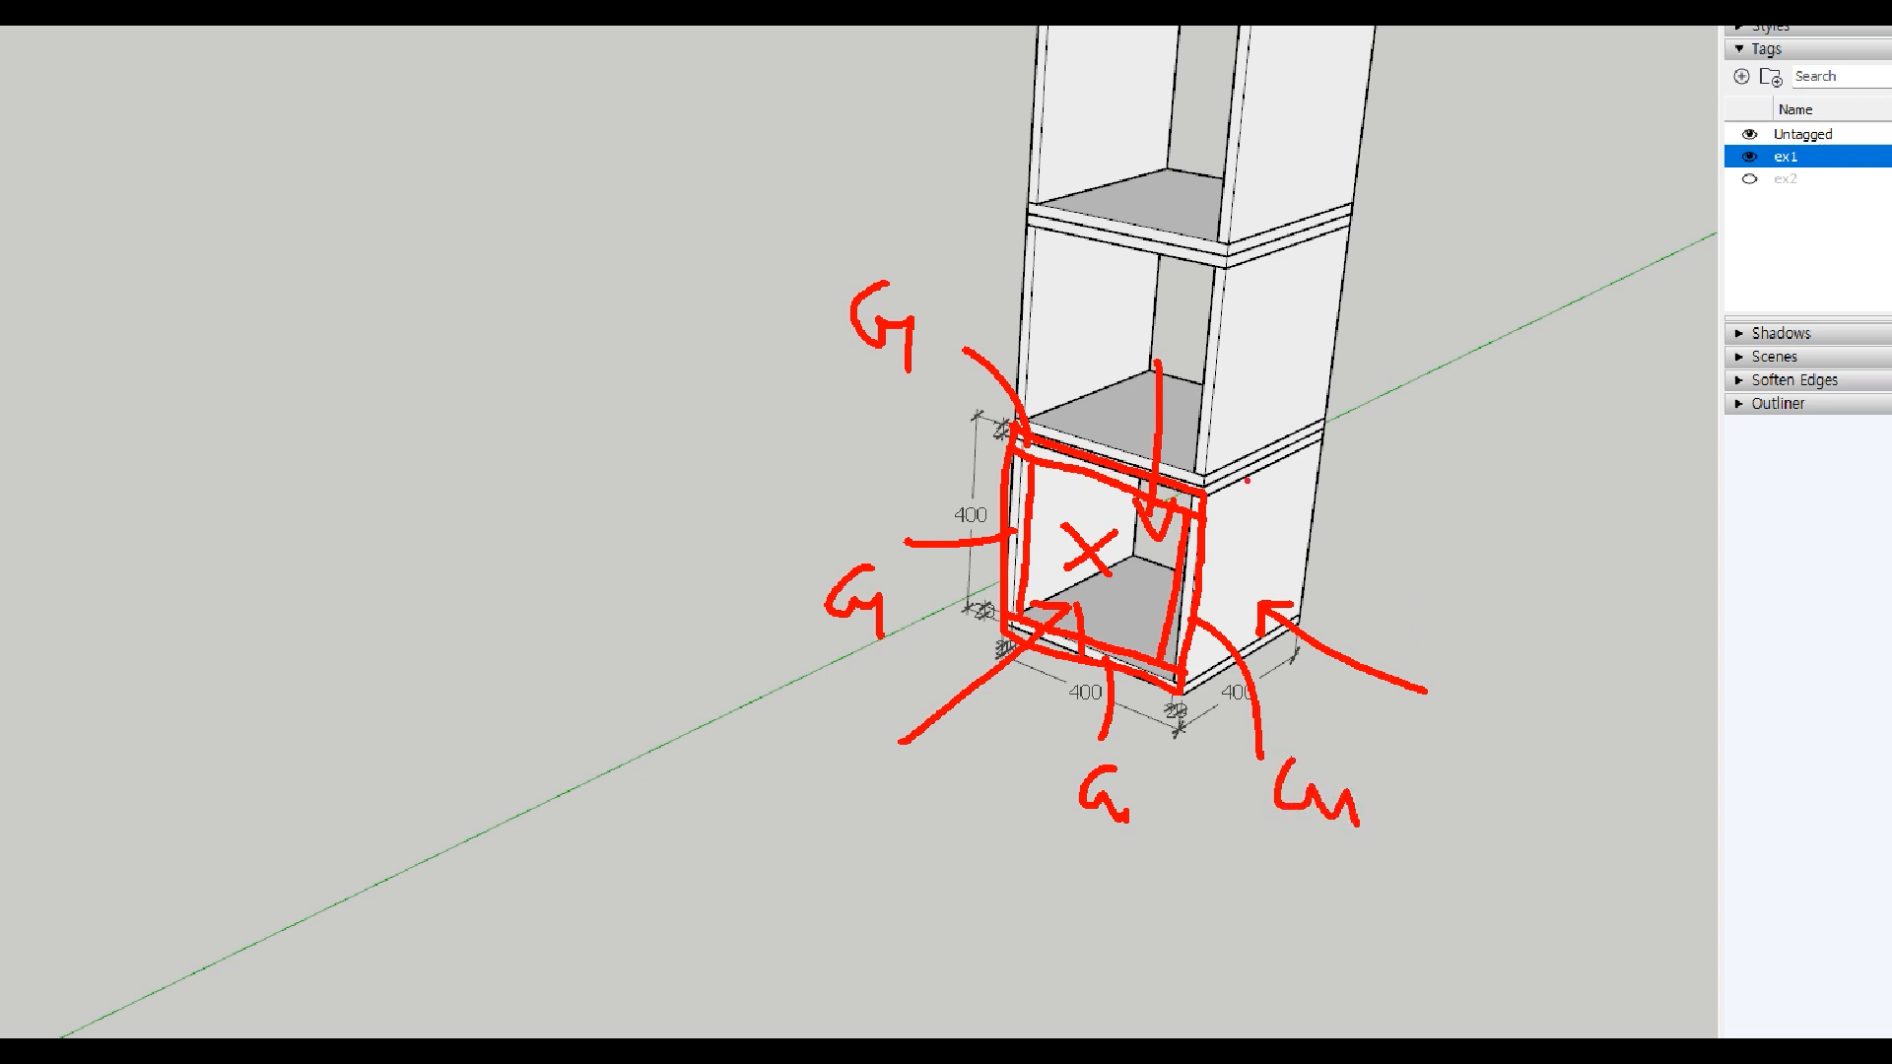
pyautogui.moveTo(1221, 500)
pyautogui.mouseDown()
pyautogui.moveTo(1340, 441)
pyautogui.moveTo(1319, 474)
pyautogui.mouseUp()
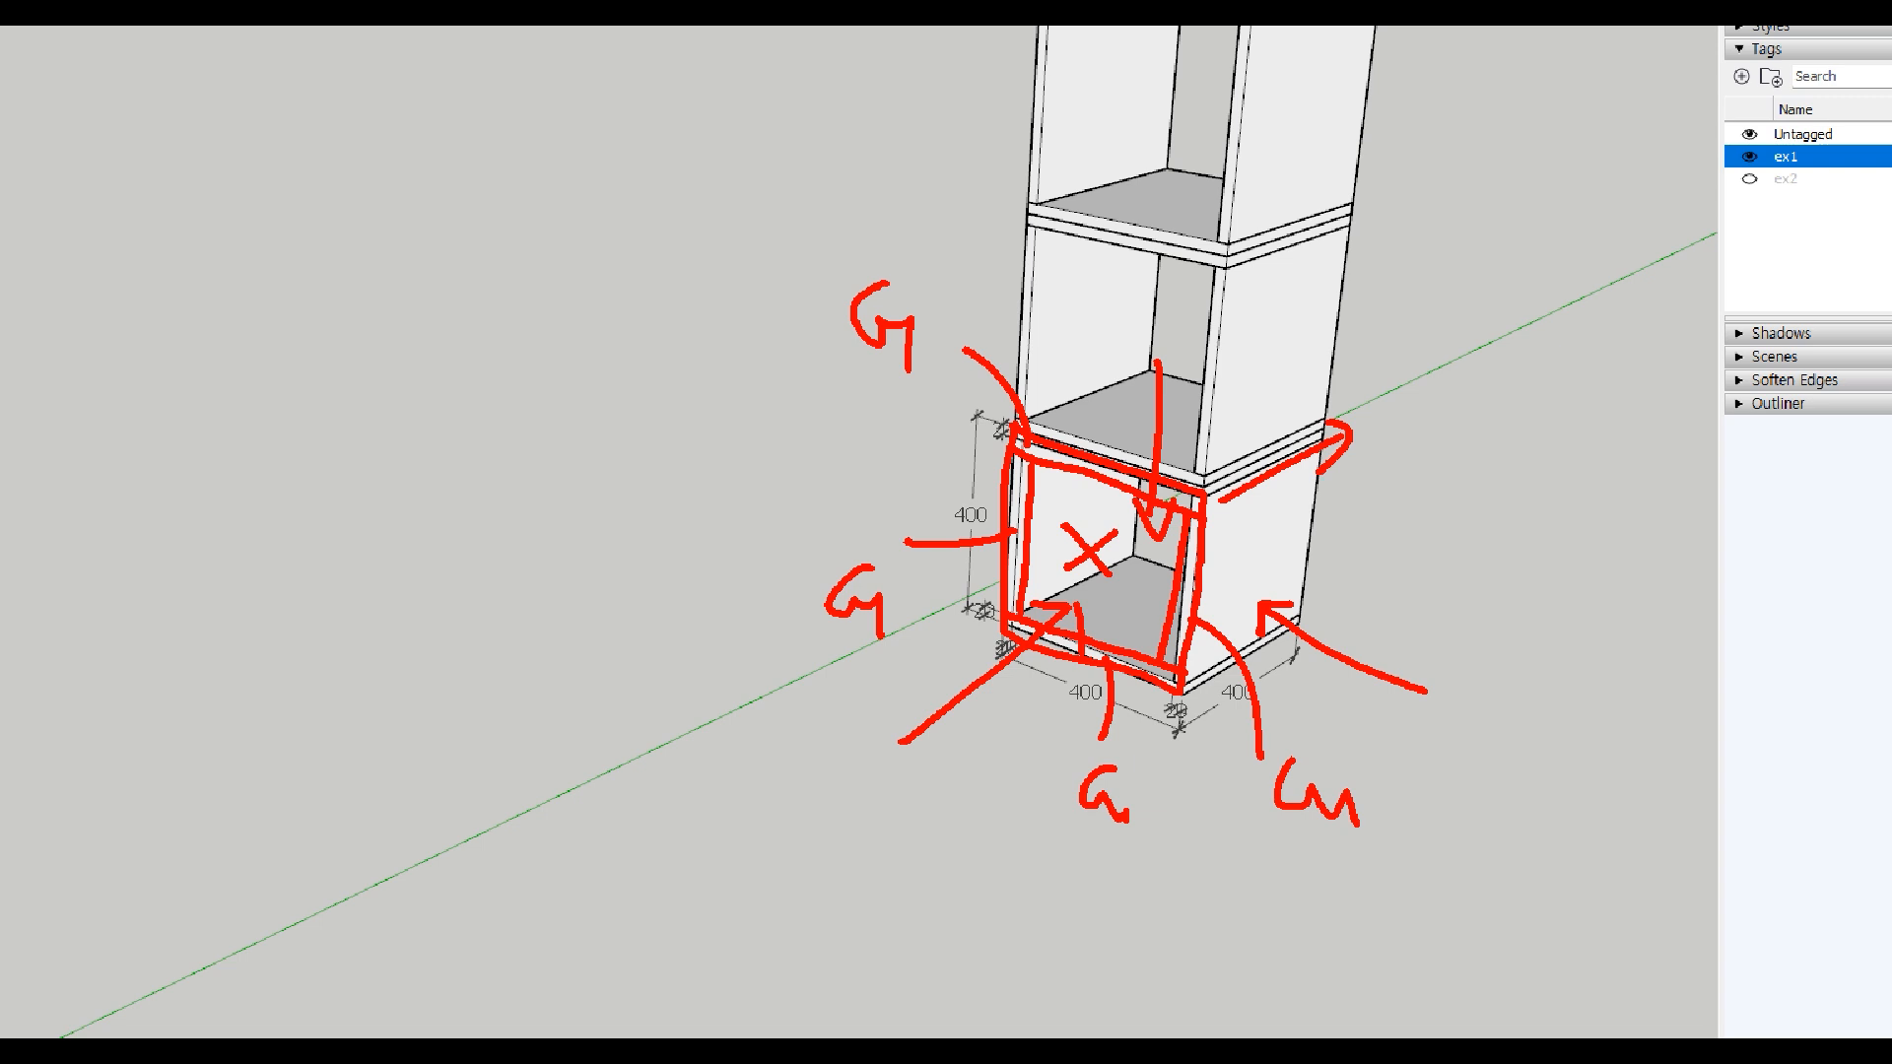
pyautogui.moveTo(1342, 515)
pyautogui.mouseDown()
pyautogui.moveTo(1364, 323)
pyautogui.moveTo(1393, 337)
pyautogui.moveTo(1394, 104)
pyautogui.mouseUp()
pyautogui.moveTo(1360, 173); pyautogui.dragTo(1451, 128)
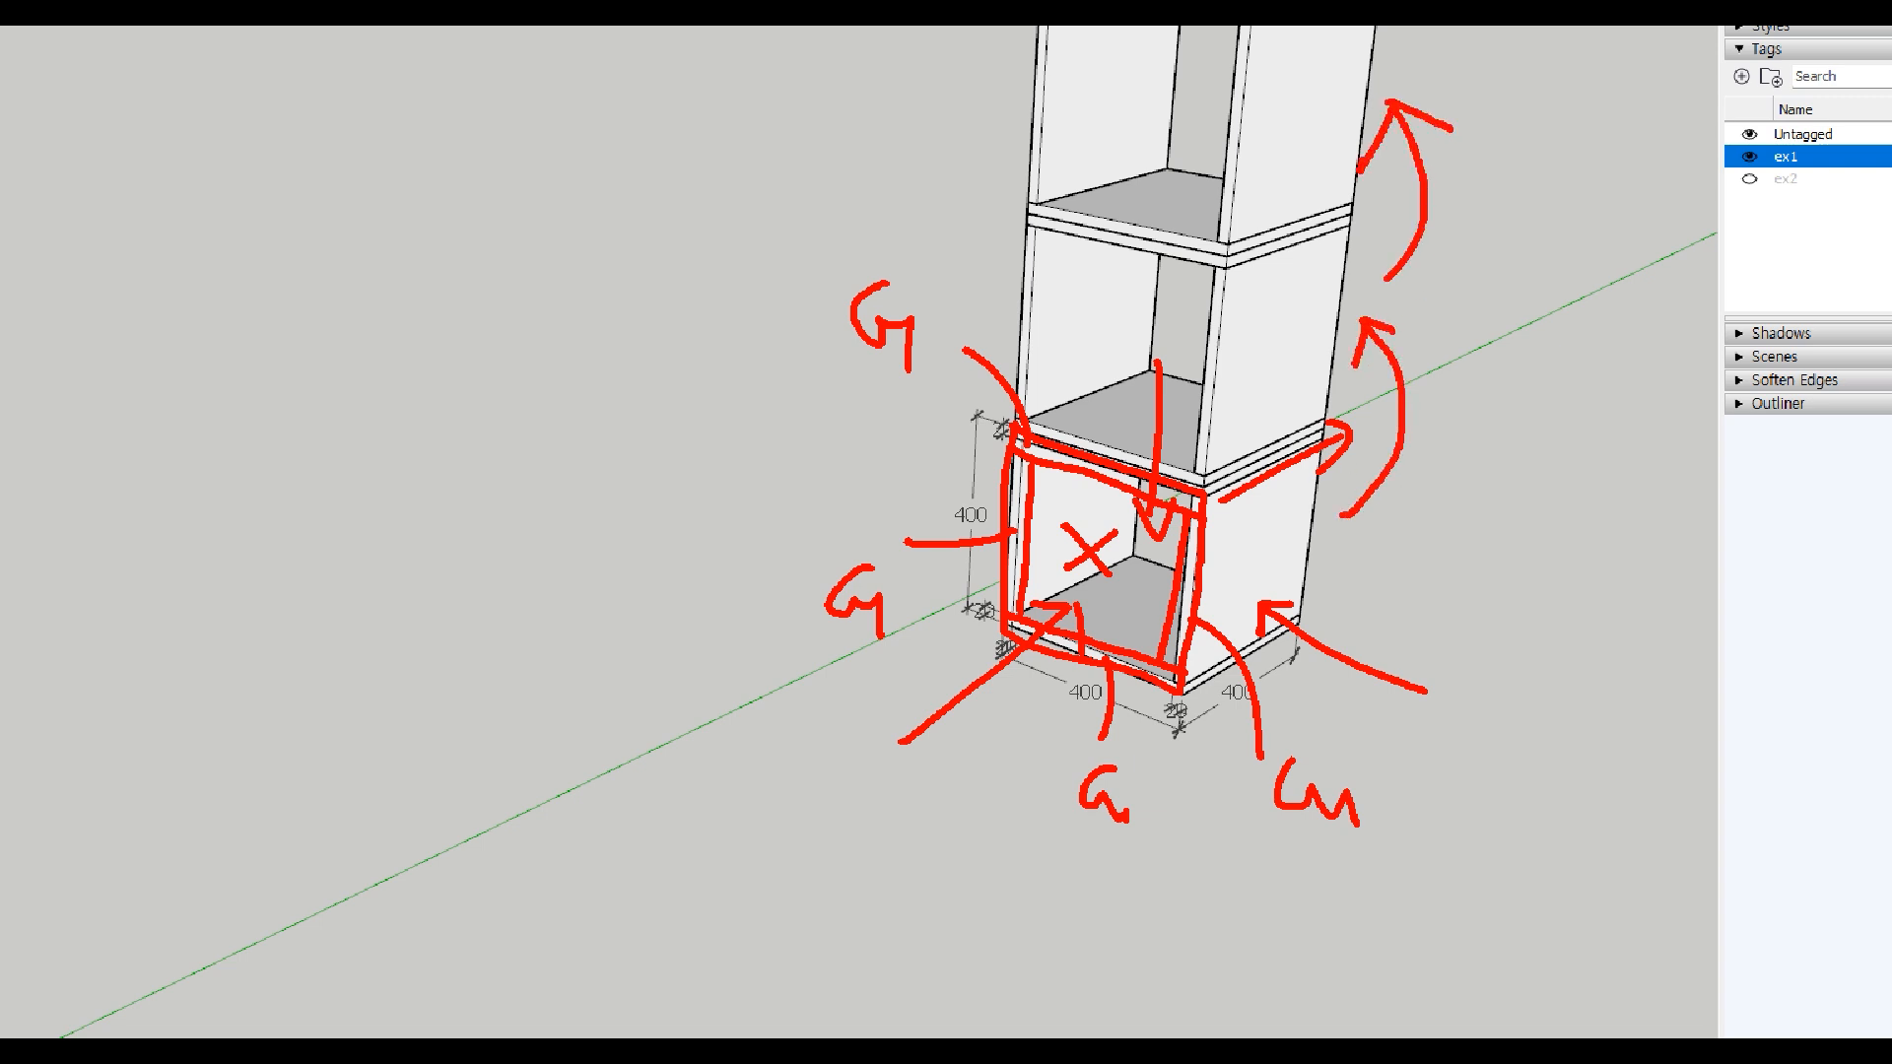
pyautogui.press('Escape')
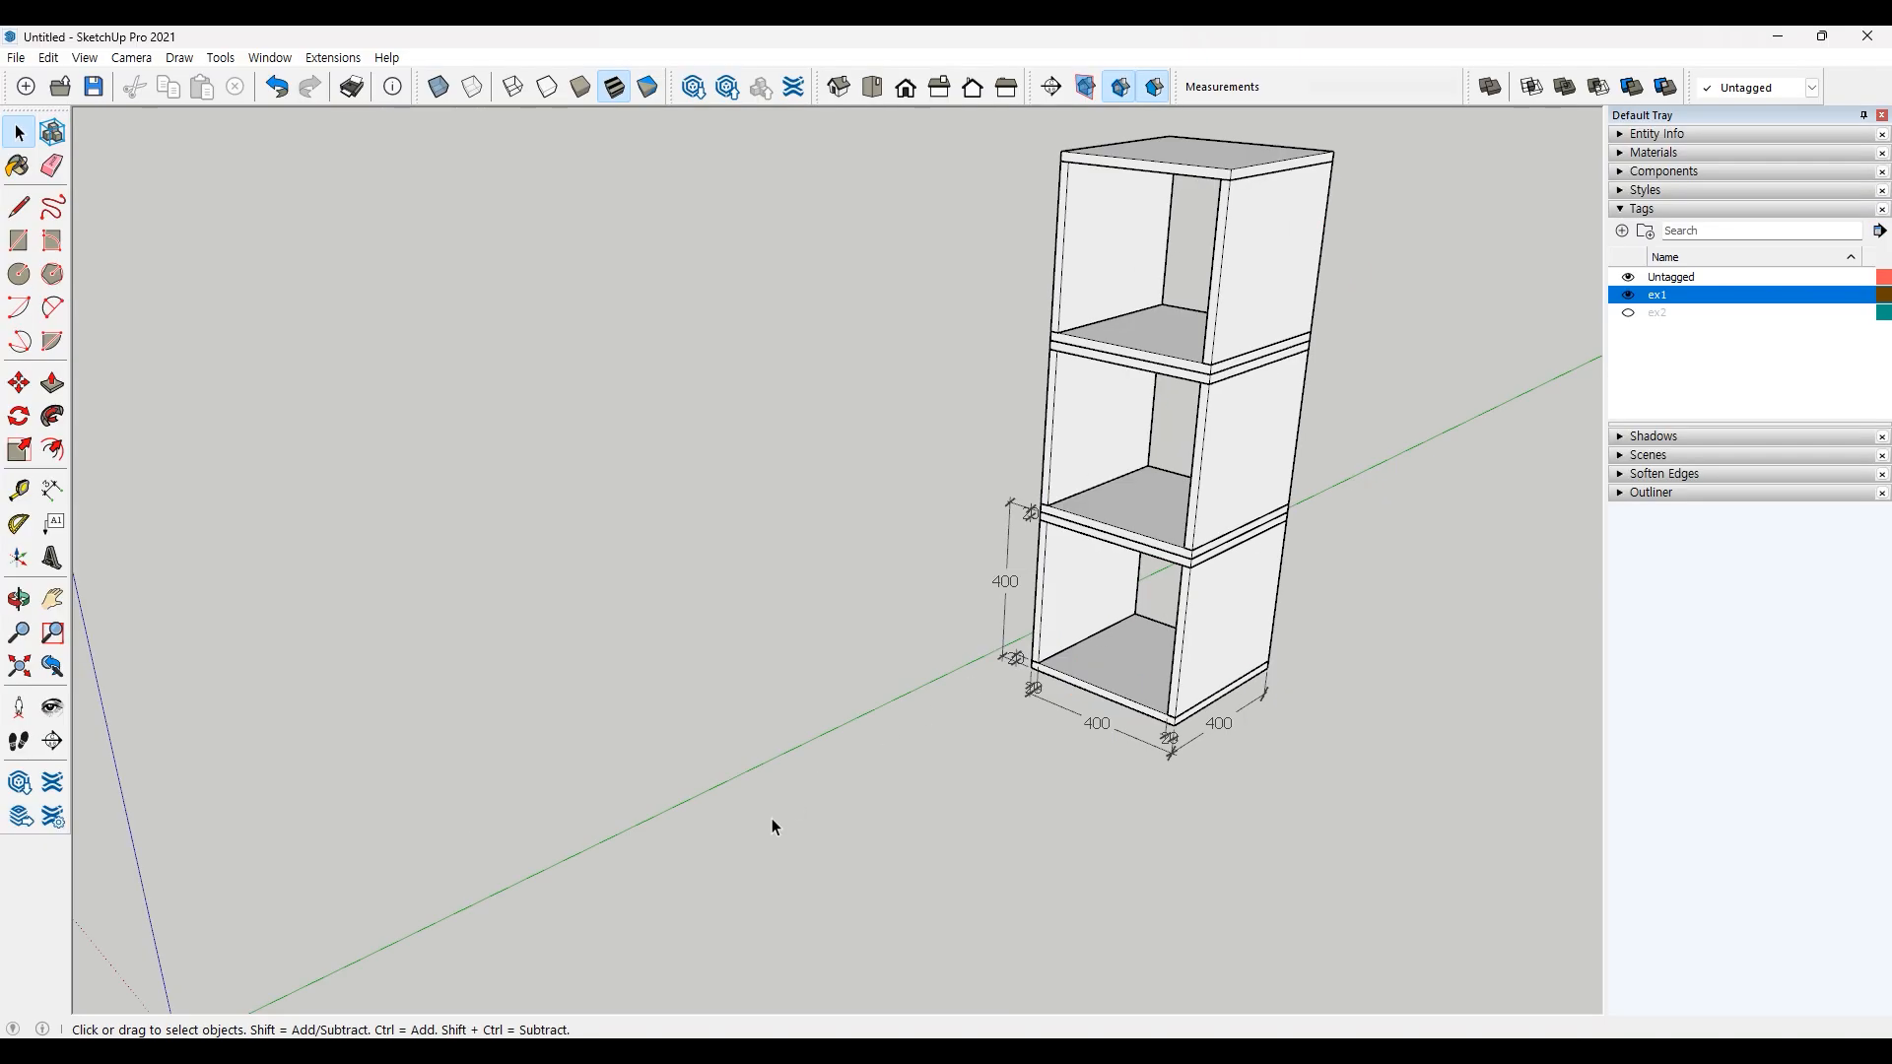
# Step: Draw a 400 by 400 upright rectangle perpendicular to the green axis, in the empty area in front of the shelf
pyautogui.click(19, 241)
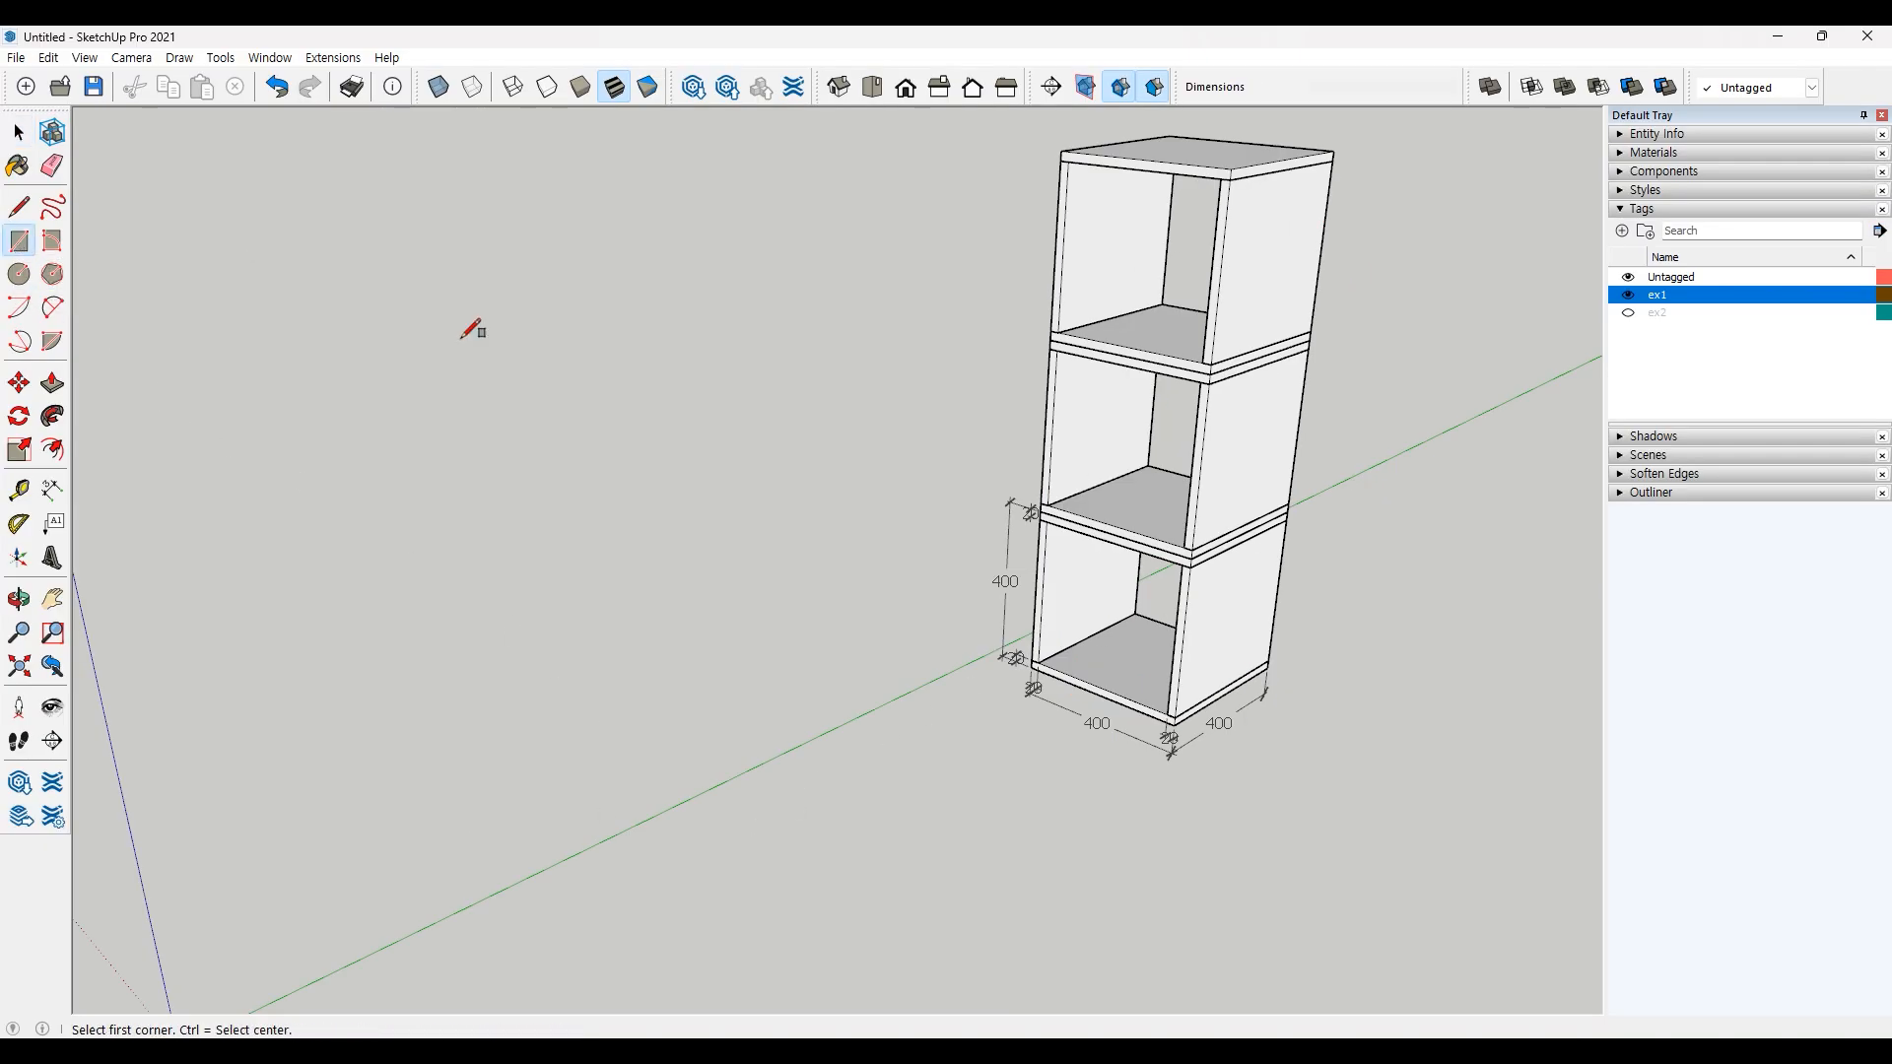
pyautogui.press('Left')
pyautogui.click(661, 847)
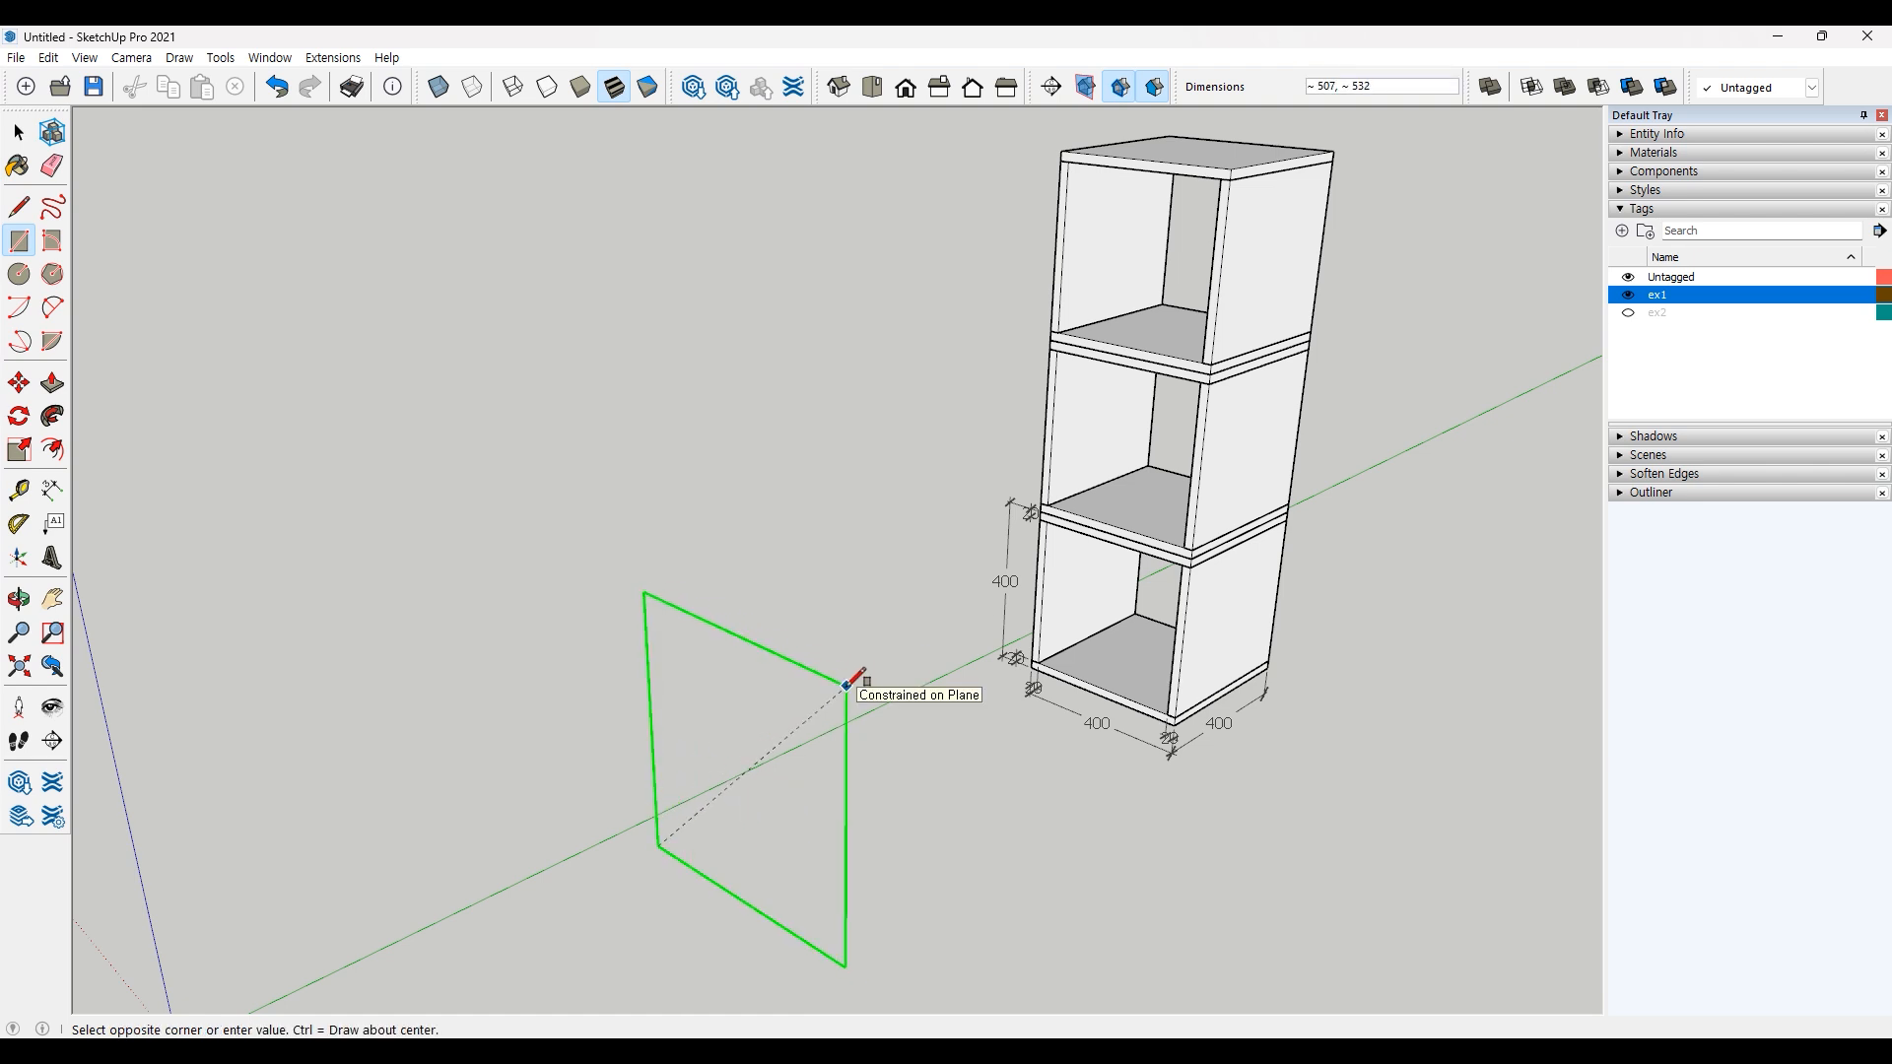
pyautogui.write('400,4')
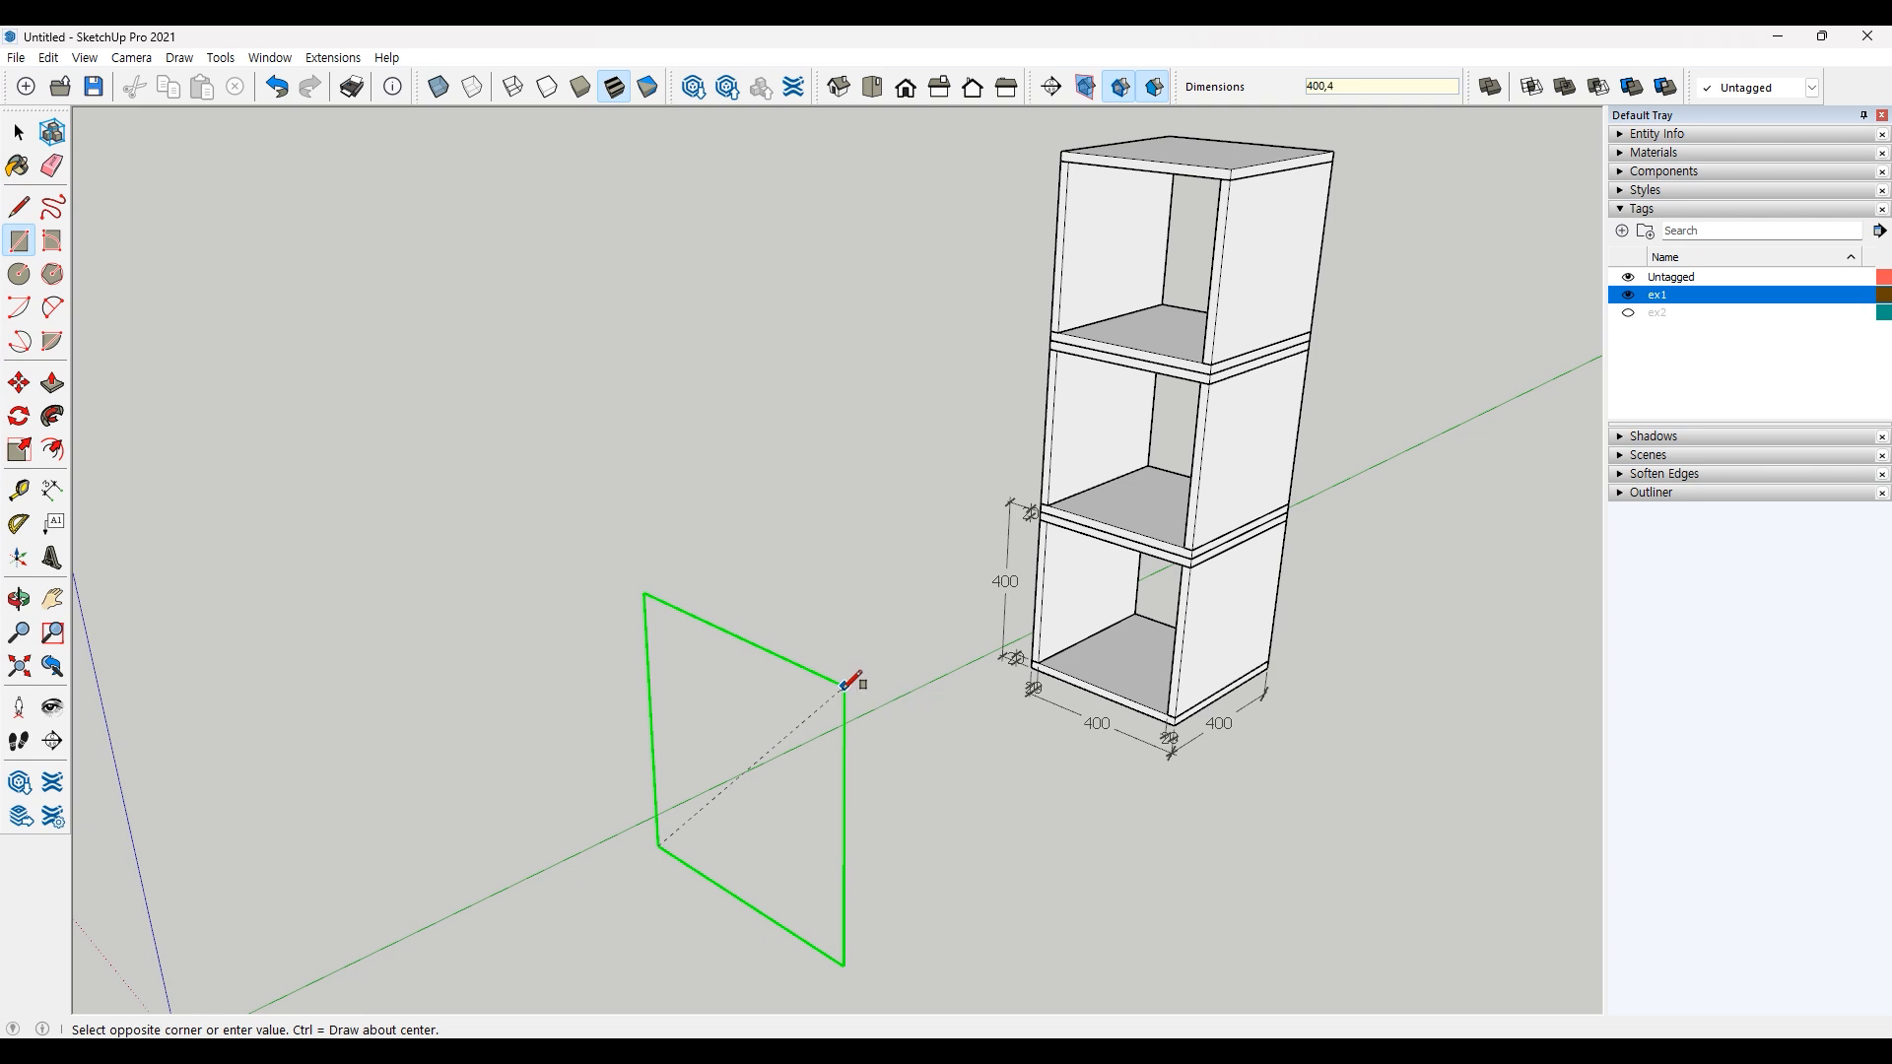
pyautogui.write('0')
pyautogui.press('Return')
pyautogui.press('space')
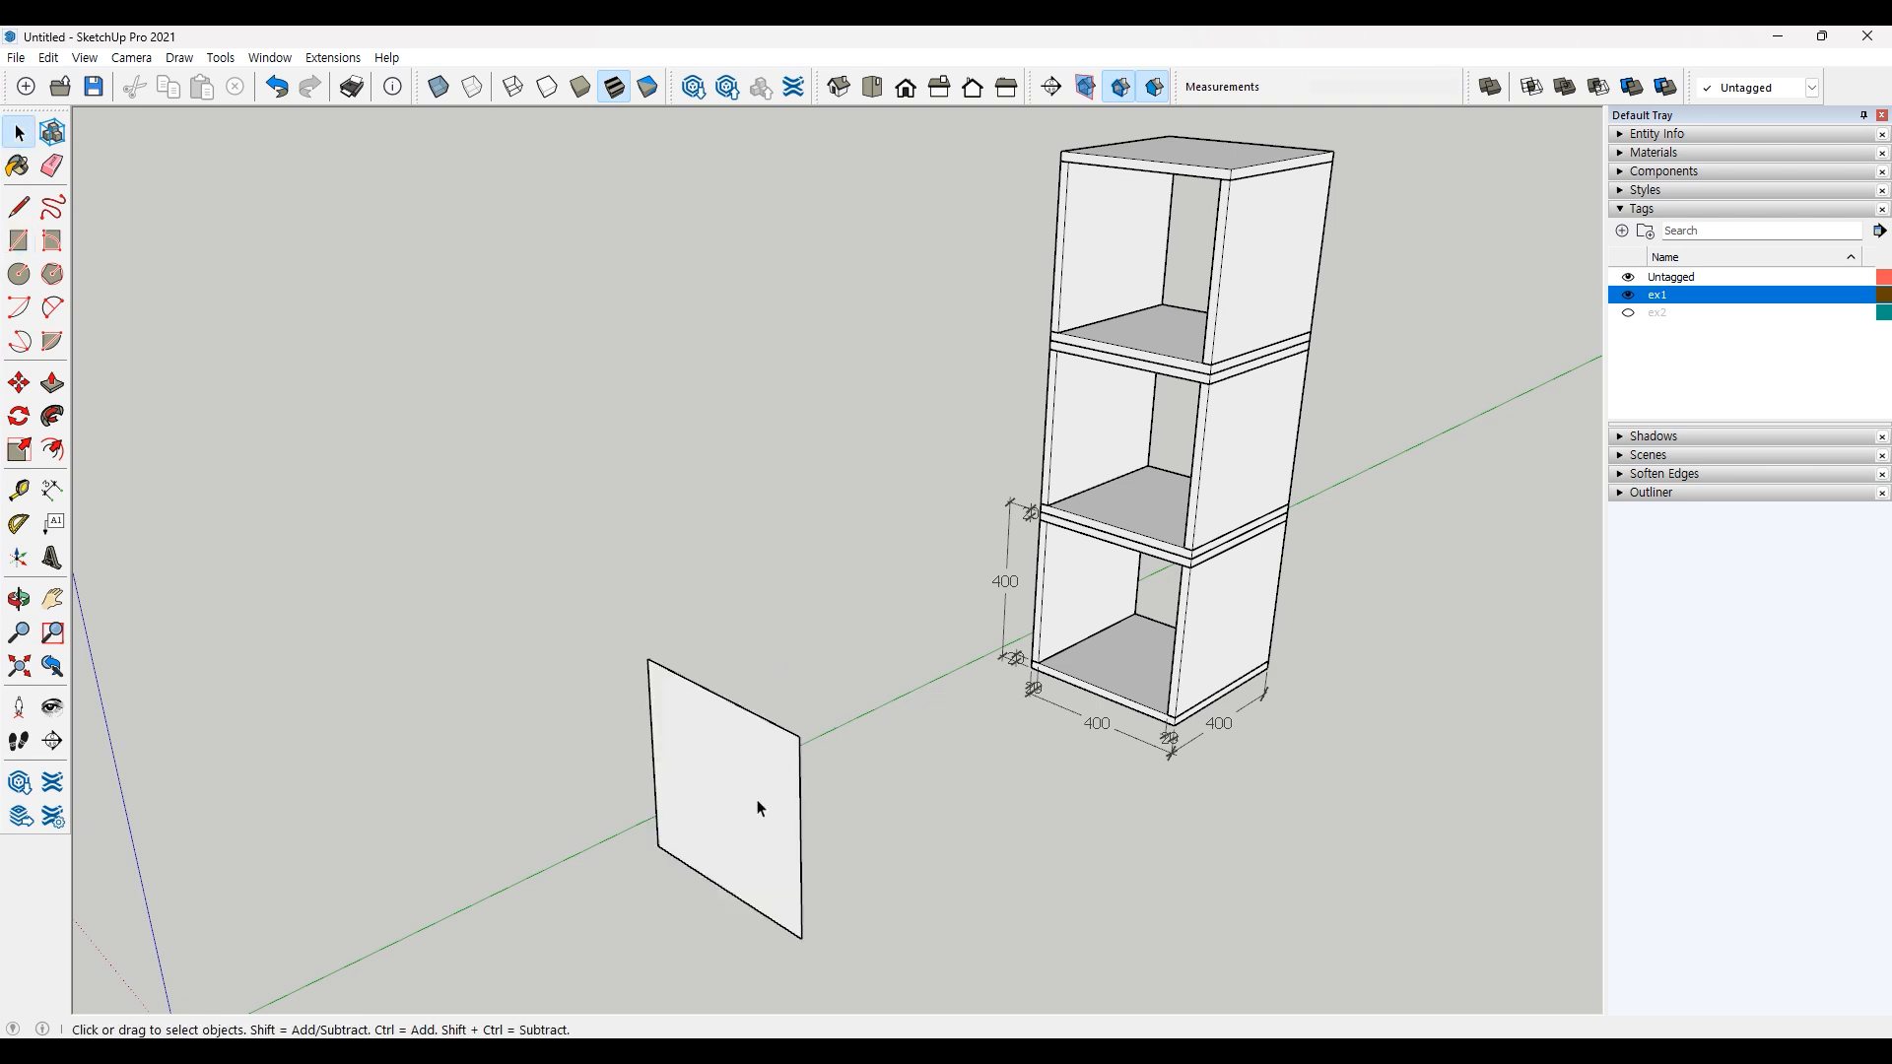
# Step: Copy the upright rectangle's top edge 20 downward to mark the top panel's thickness
pyautogui.moveTo(759, 815)
pyautogui.mouseDown(button='middle')
pyautogui.moveTo(736, 853)
pyautogui.moveTo(789, 802)
pyautogui.mouseUp(button='middle')
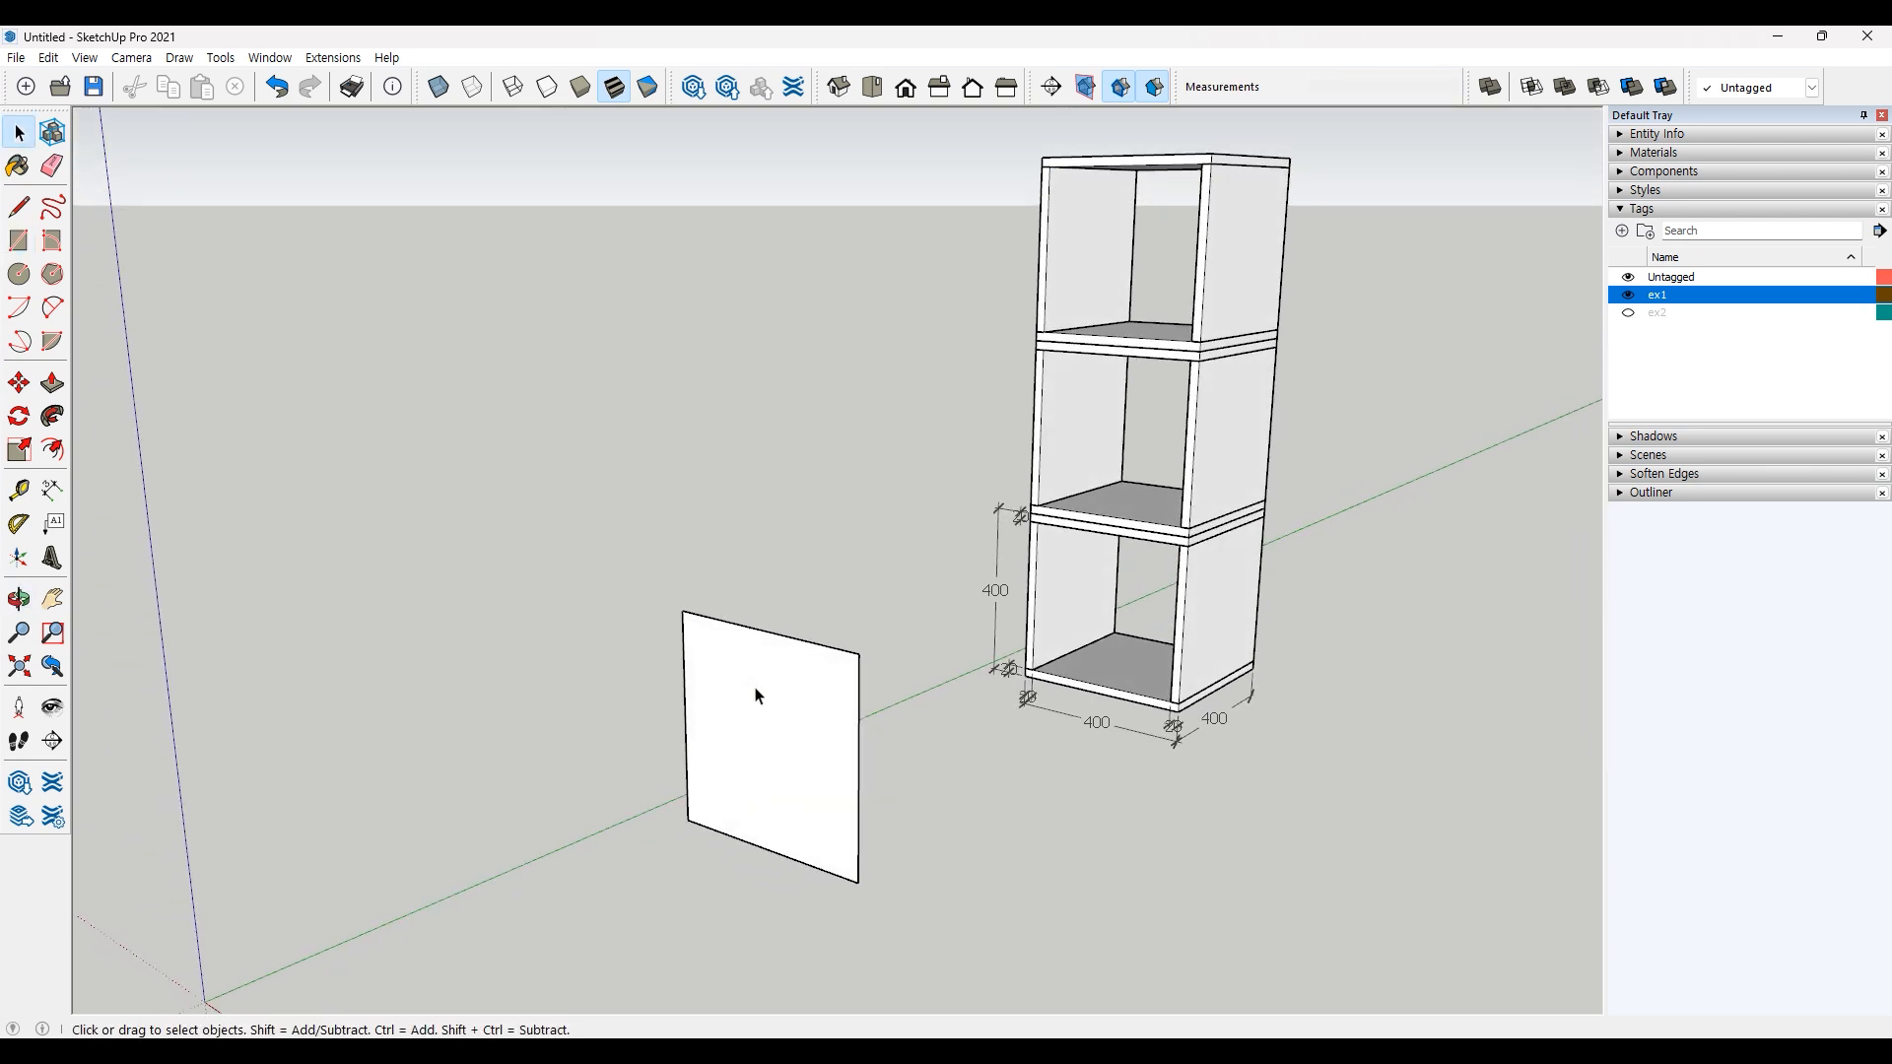
pyautogui.moveTo(582, 541); pyautogui.dragTo(918, 694)
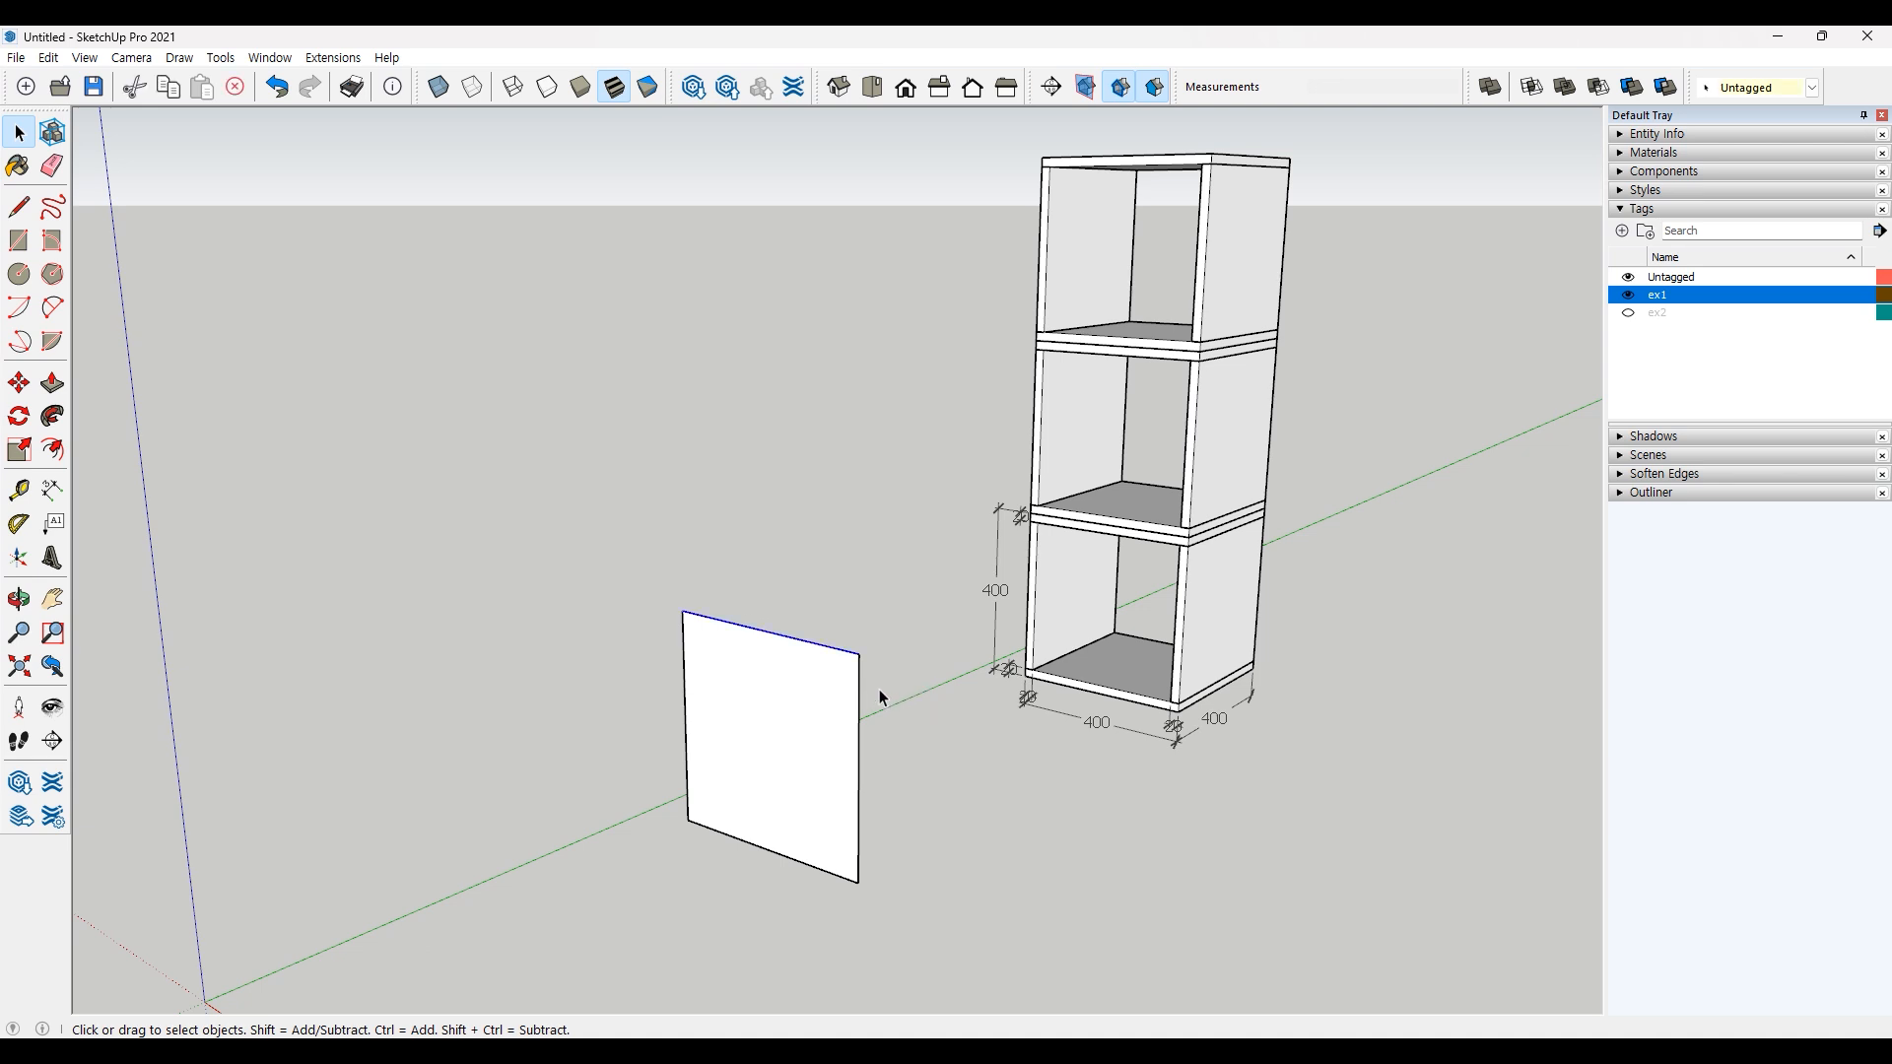
pyautogui.press('m')
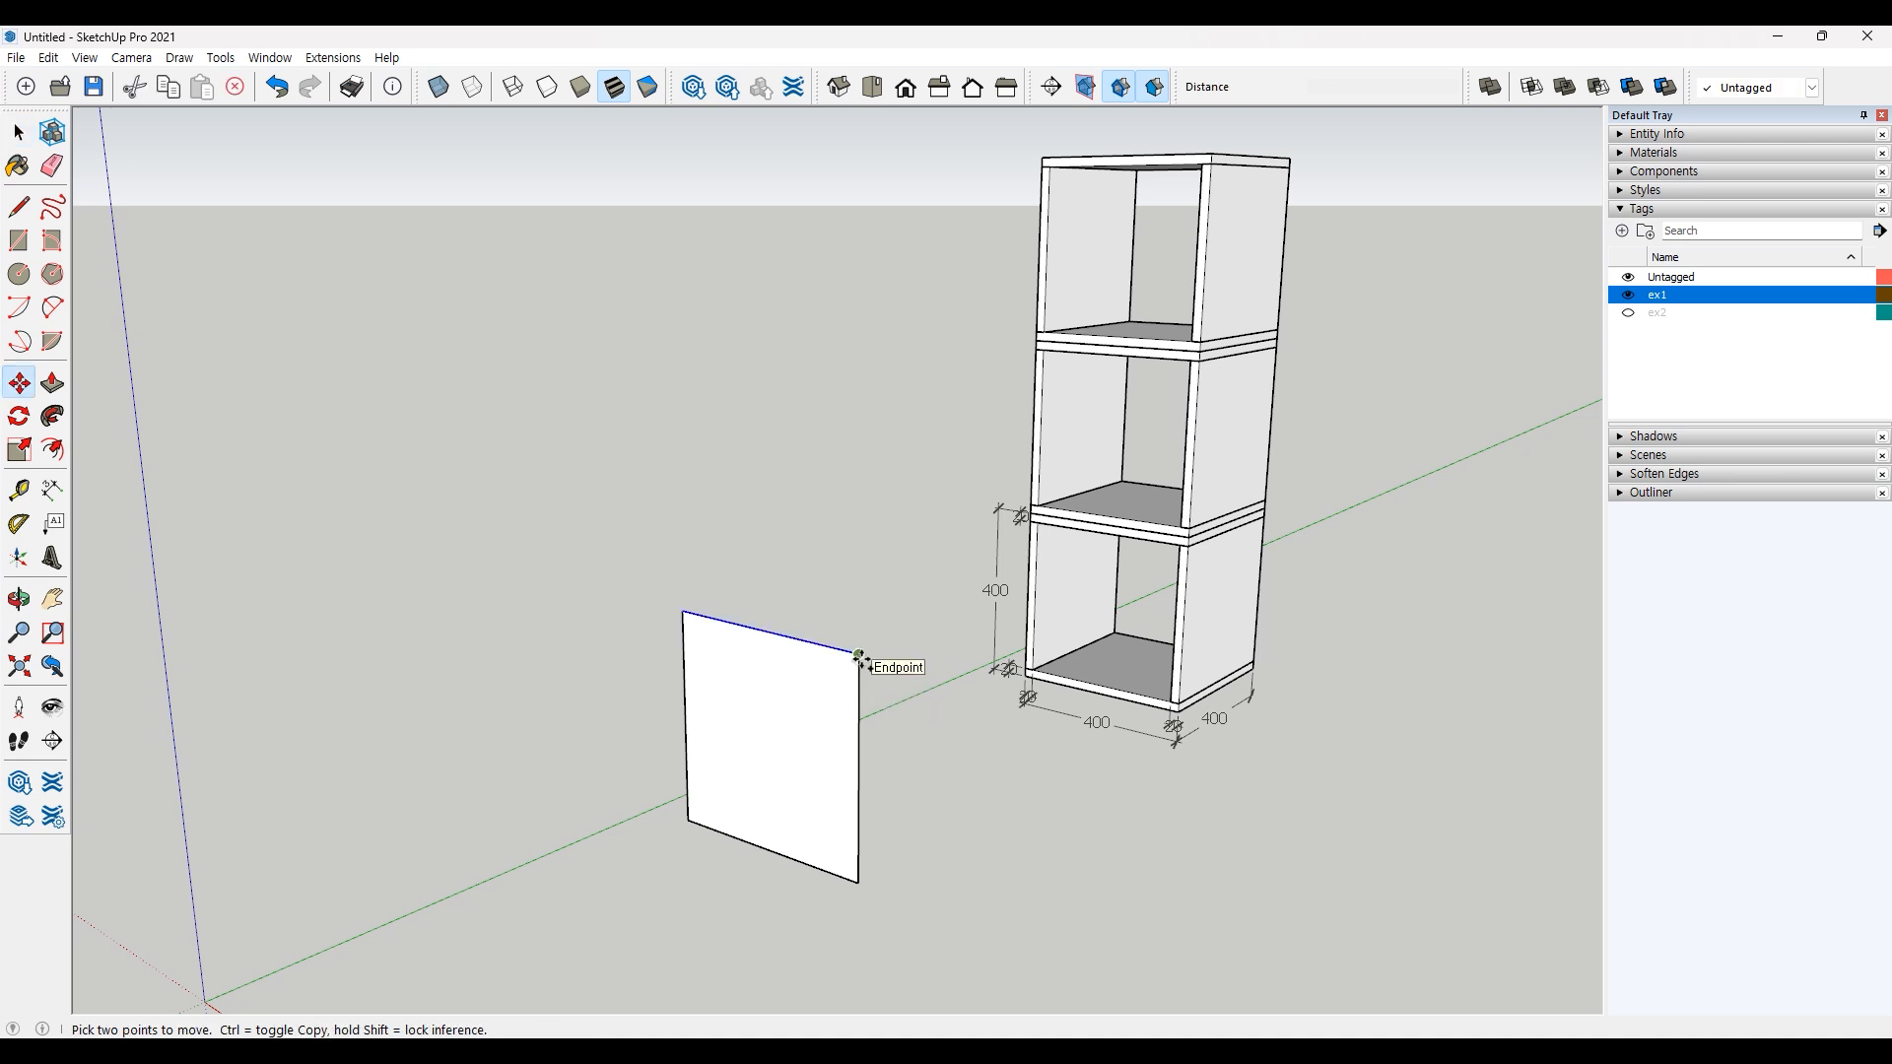
pyautogui.click(860, 655)
pyautogui.press('ctrl')
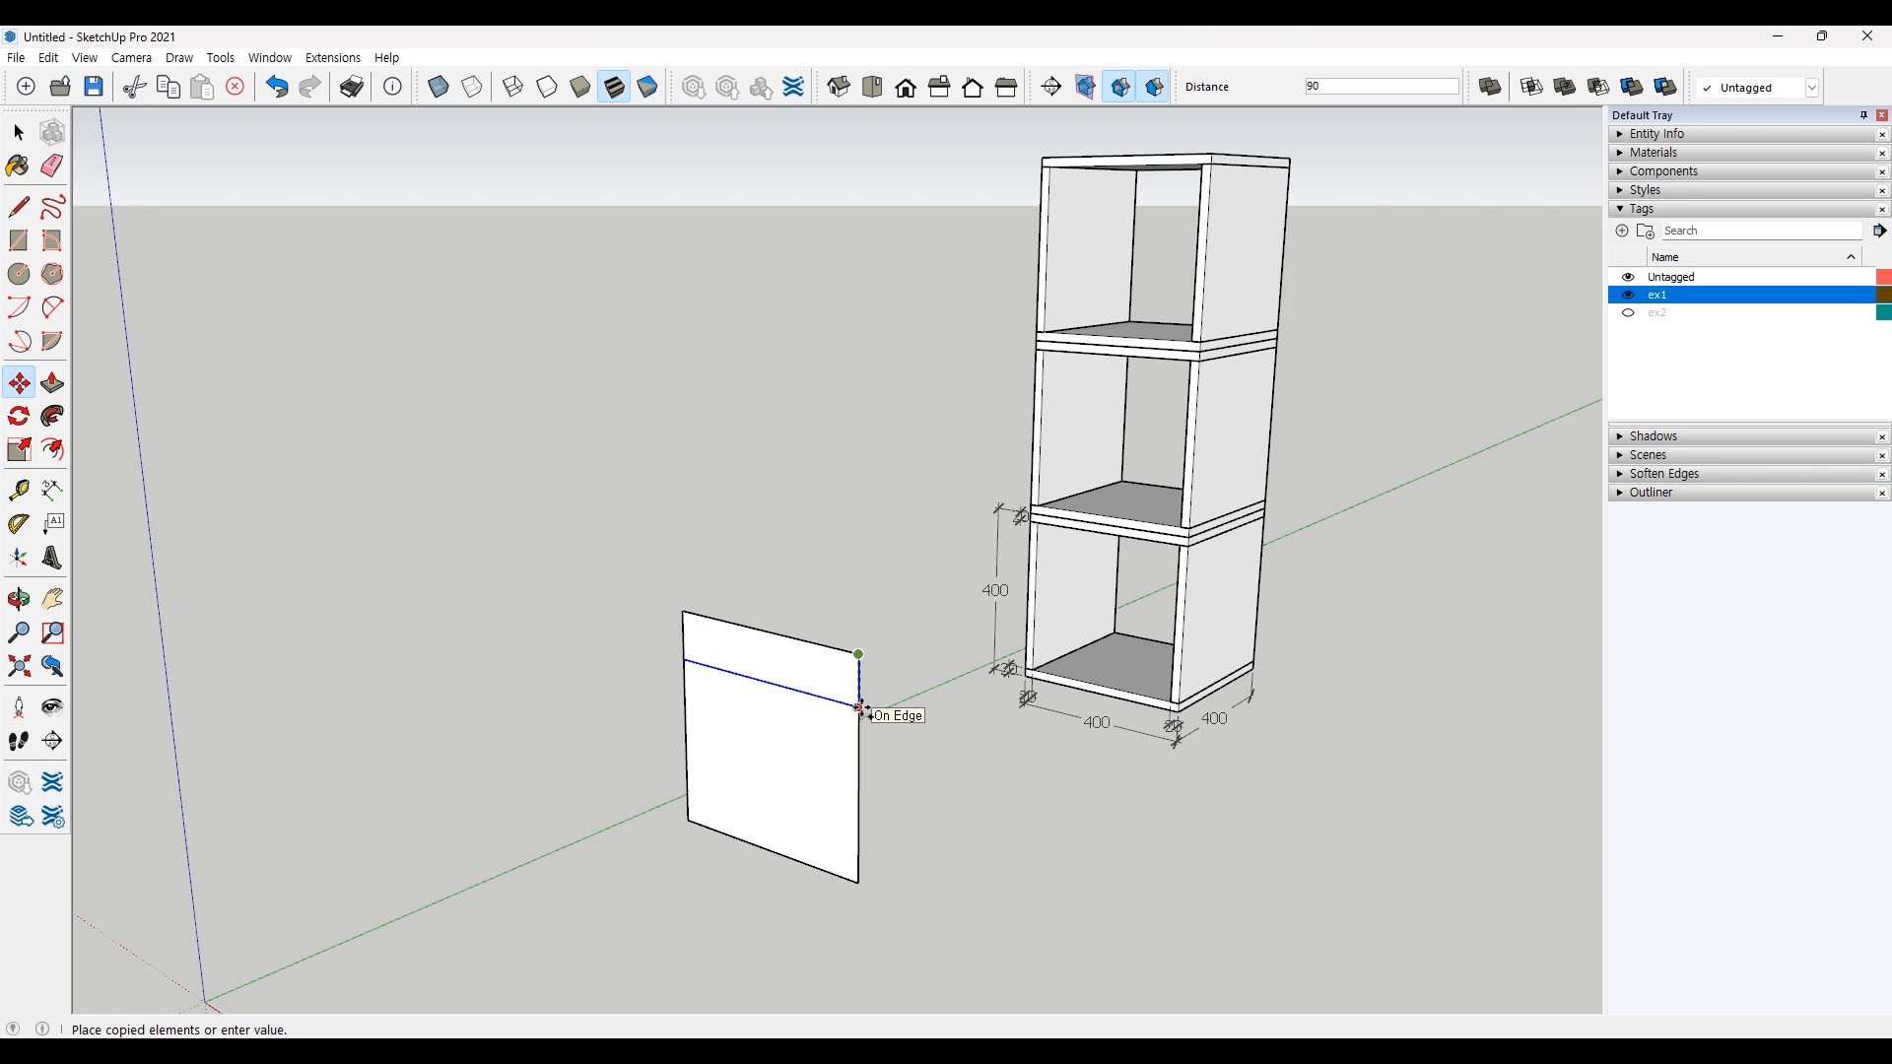
pyautogui.write('20')
pyautogui.press('Return')
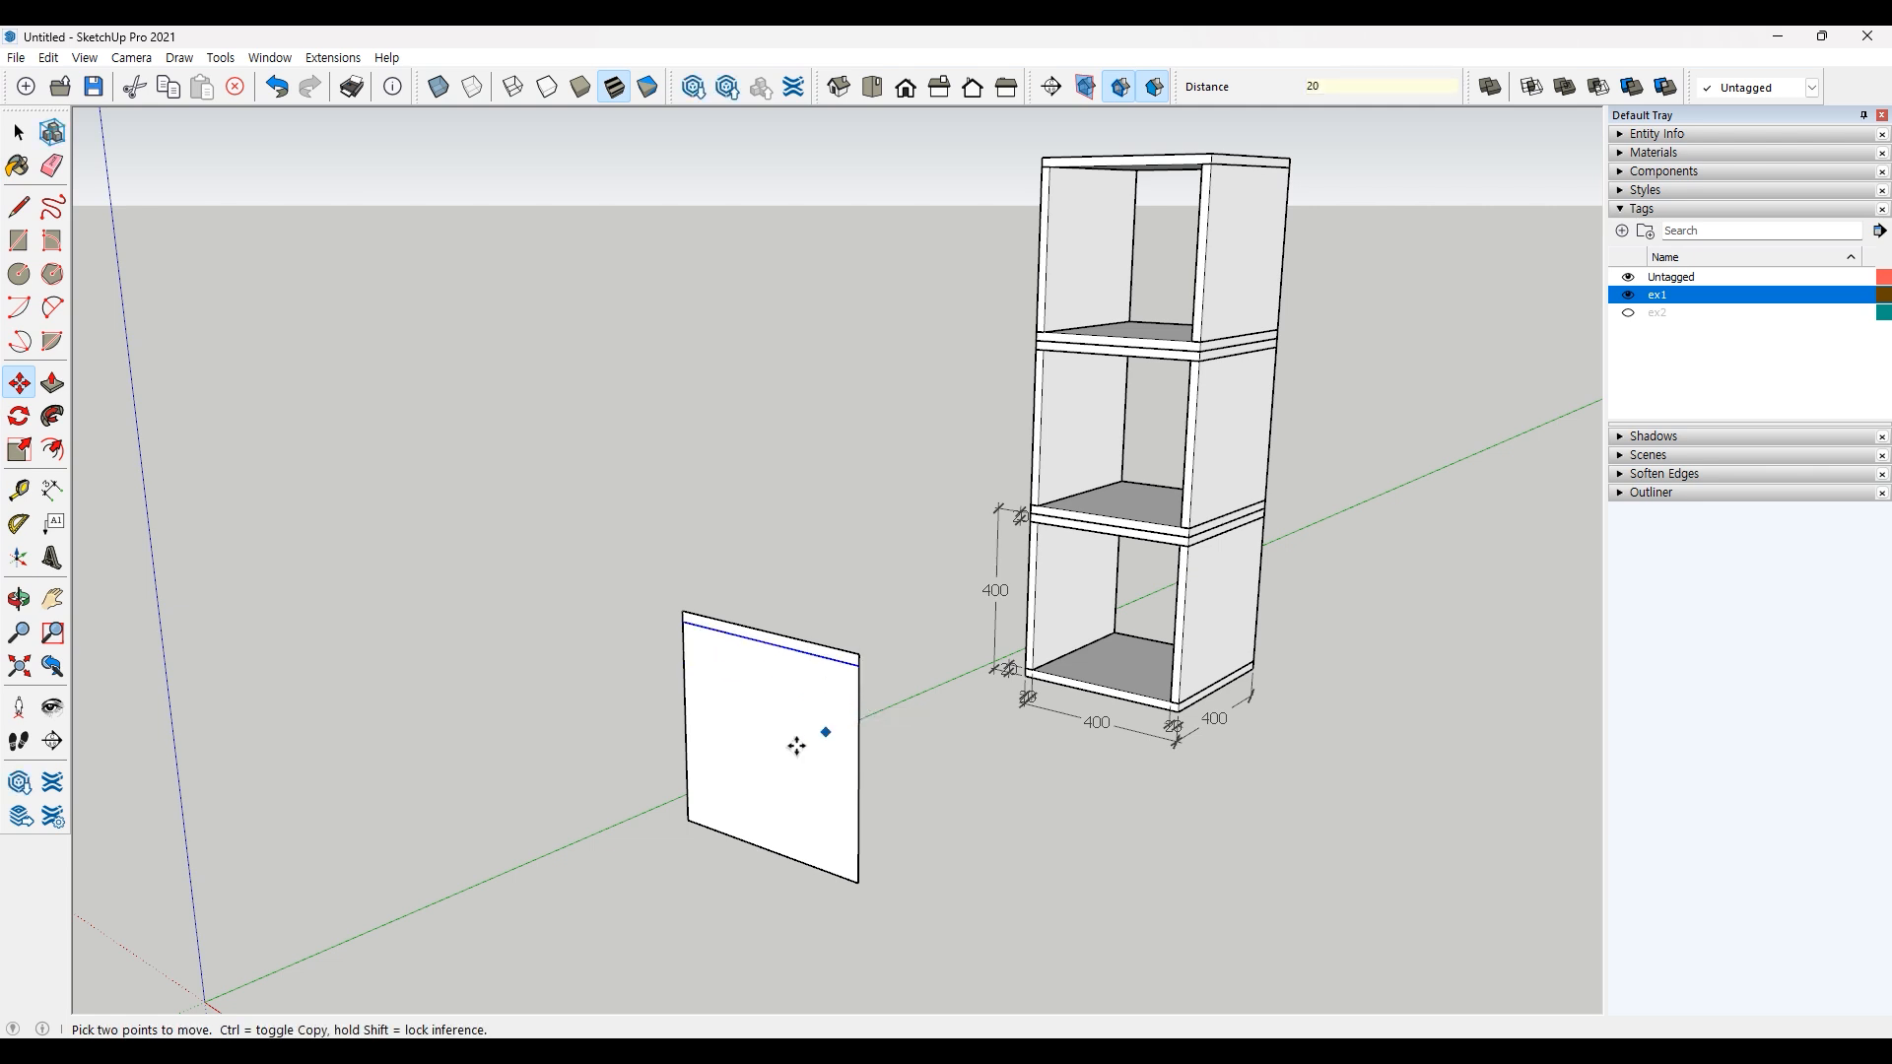
pyautogui.press('space')
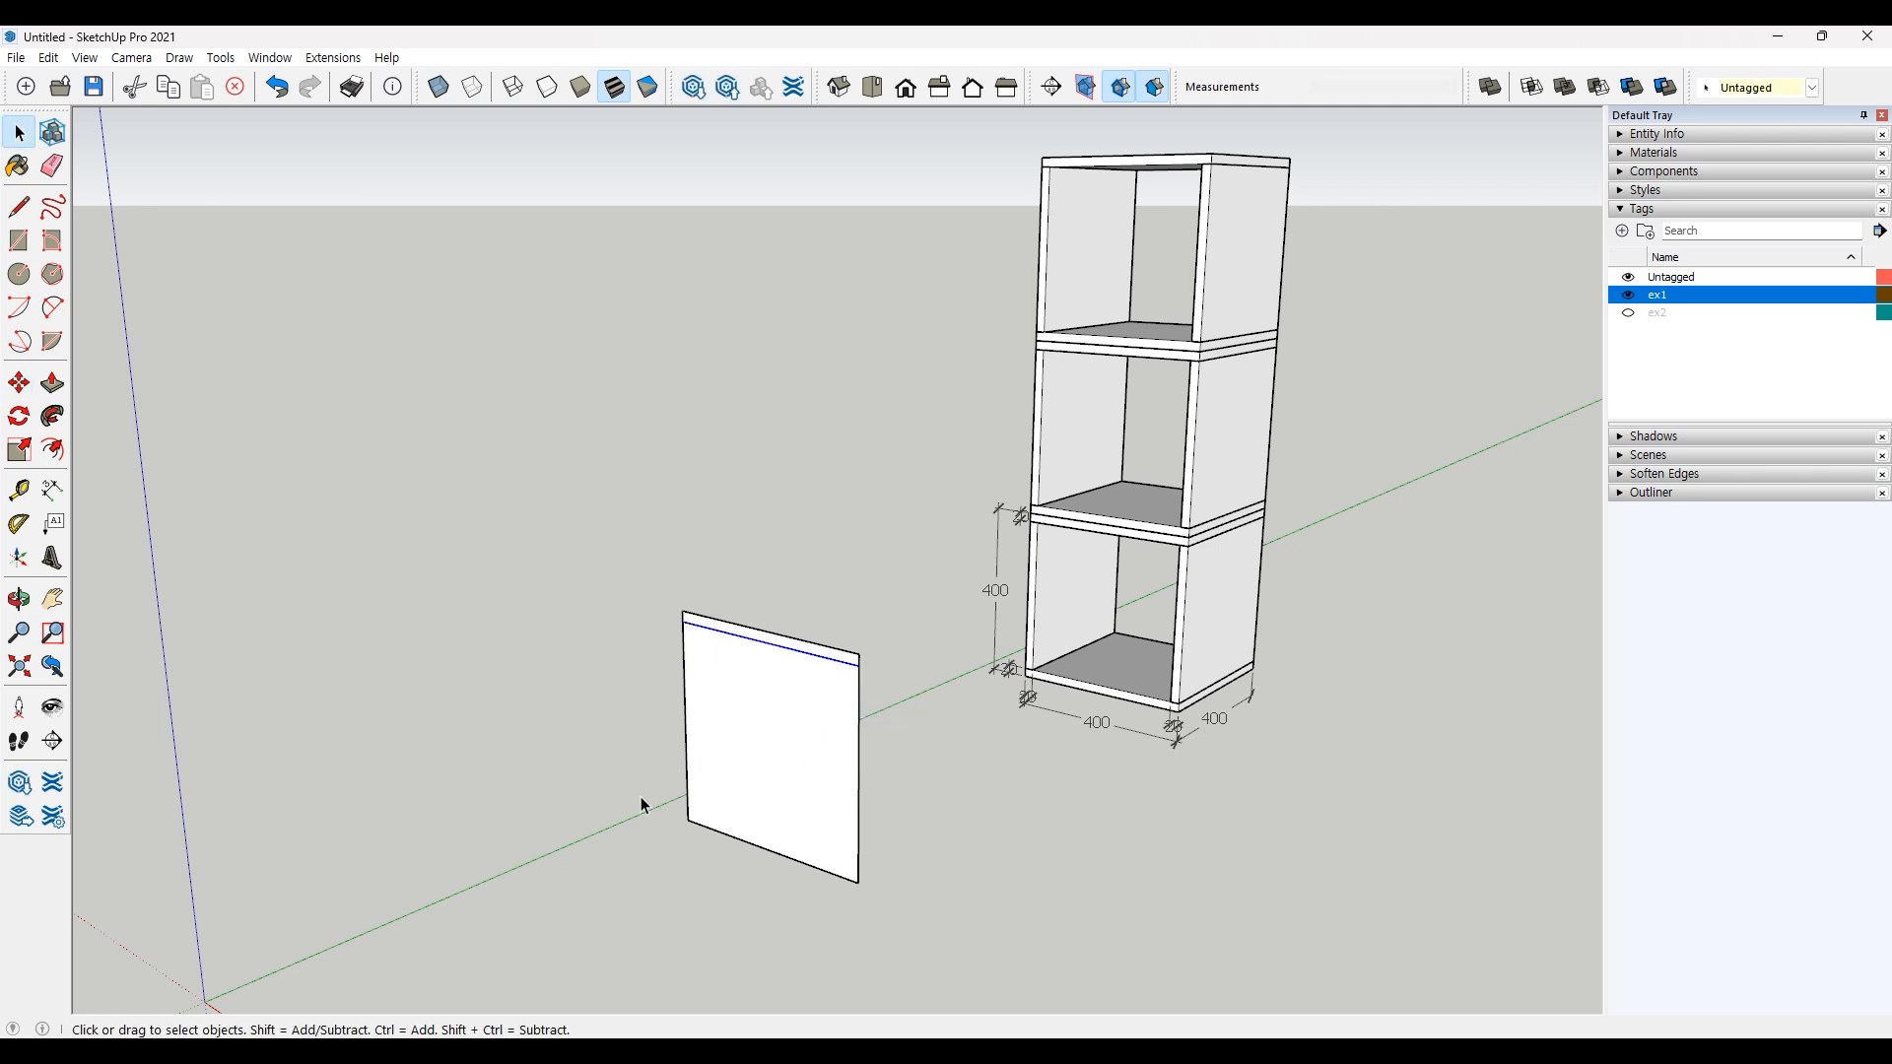
# Step: Copy the upright rectangle's bottom edge 20 upward to mark the bottom panel's thickness
pyautogui.moveTo(565, 780); pyautogui.dragTo(983, 936)
pyautogui.press('m')
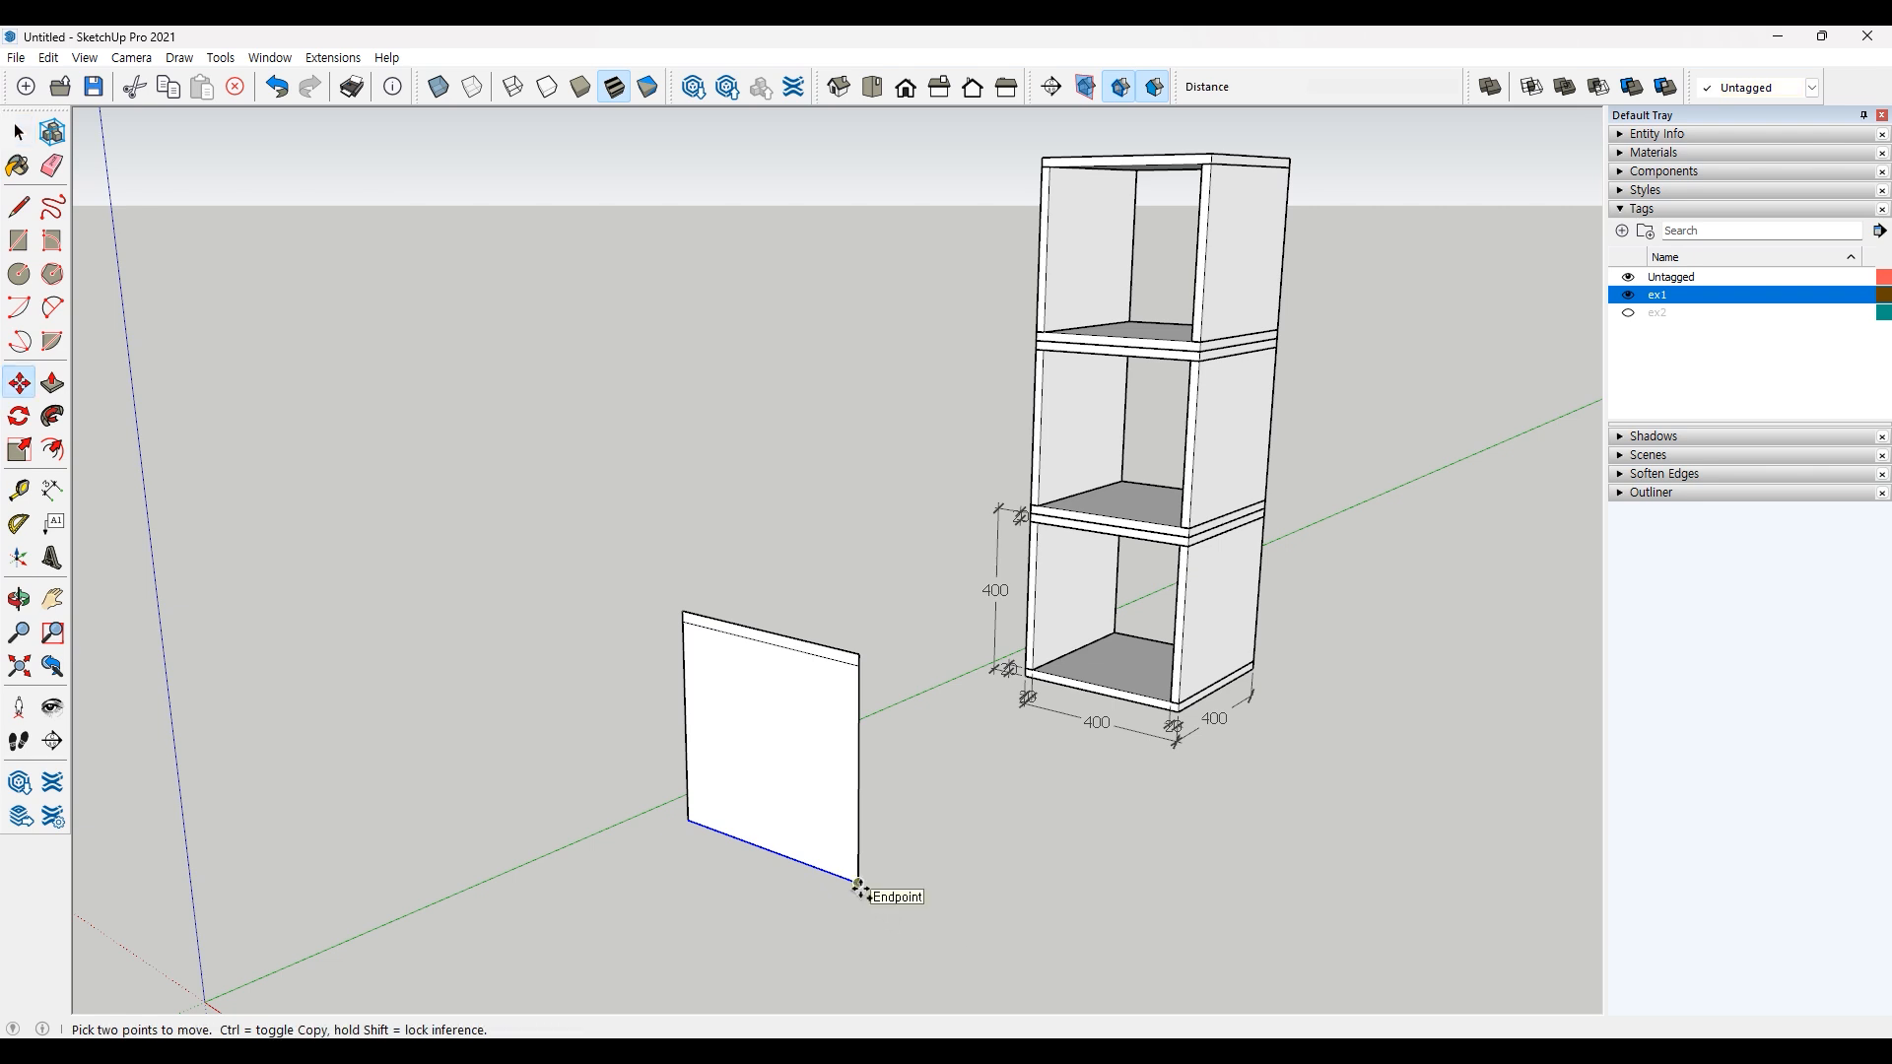
pyautogui.click(858, 882)
pyautogui.press('ctrl')
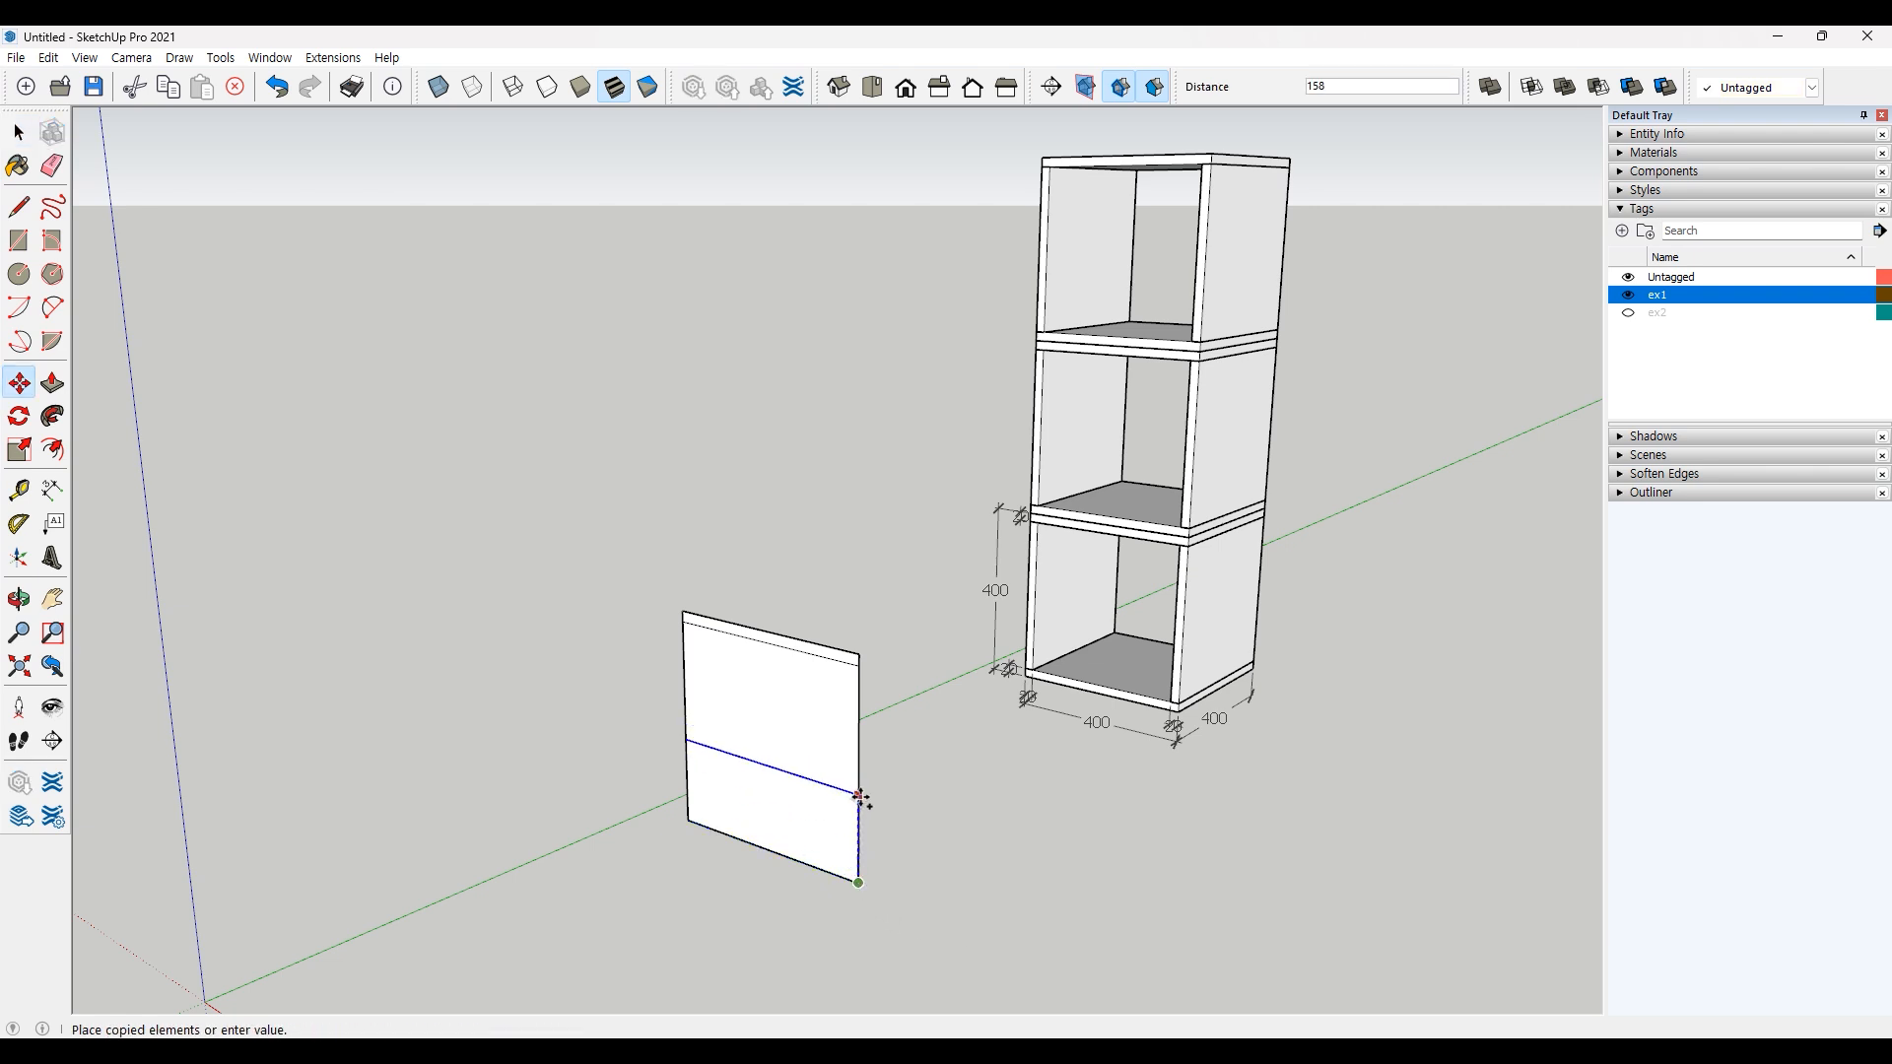
pyautogui.press('Escape')
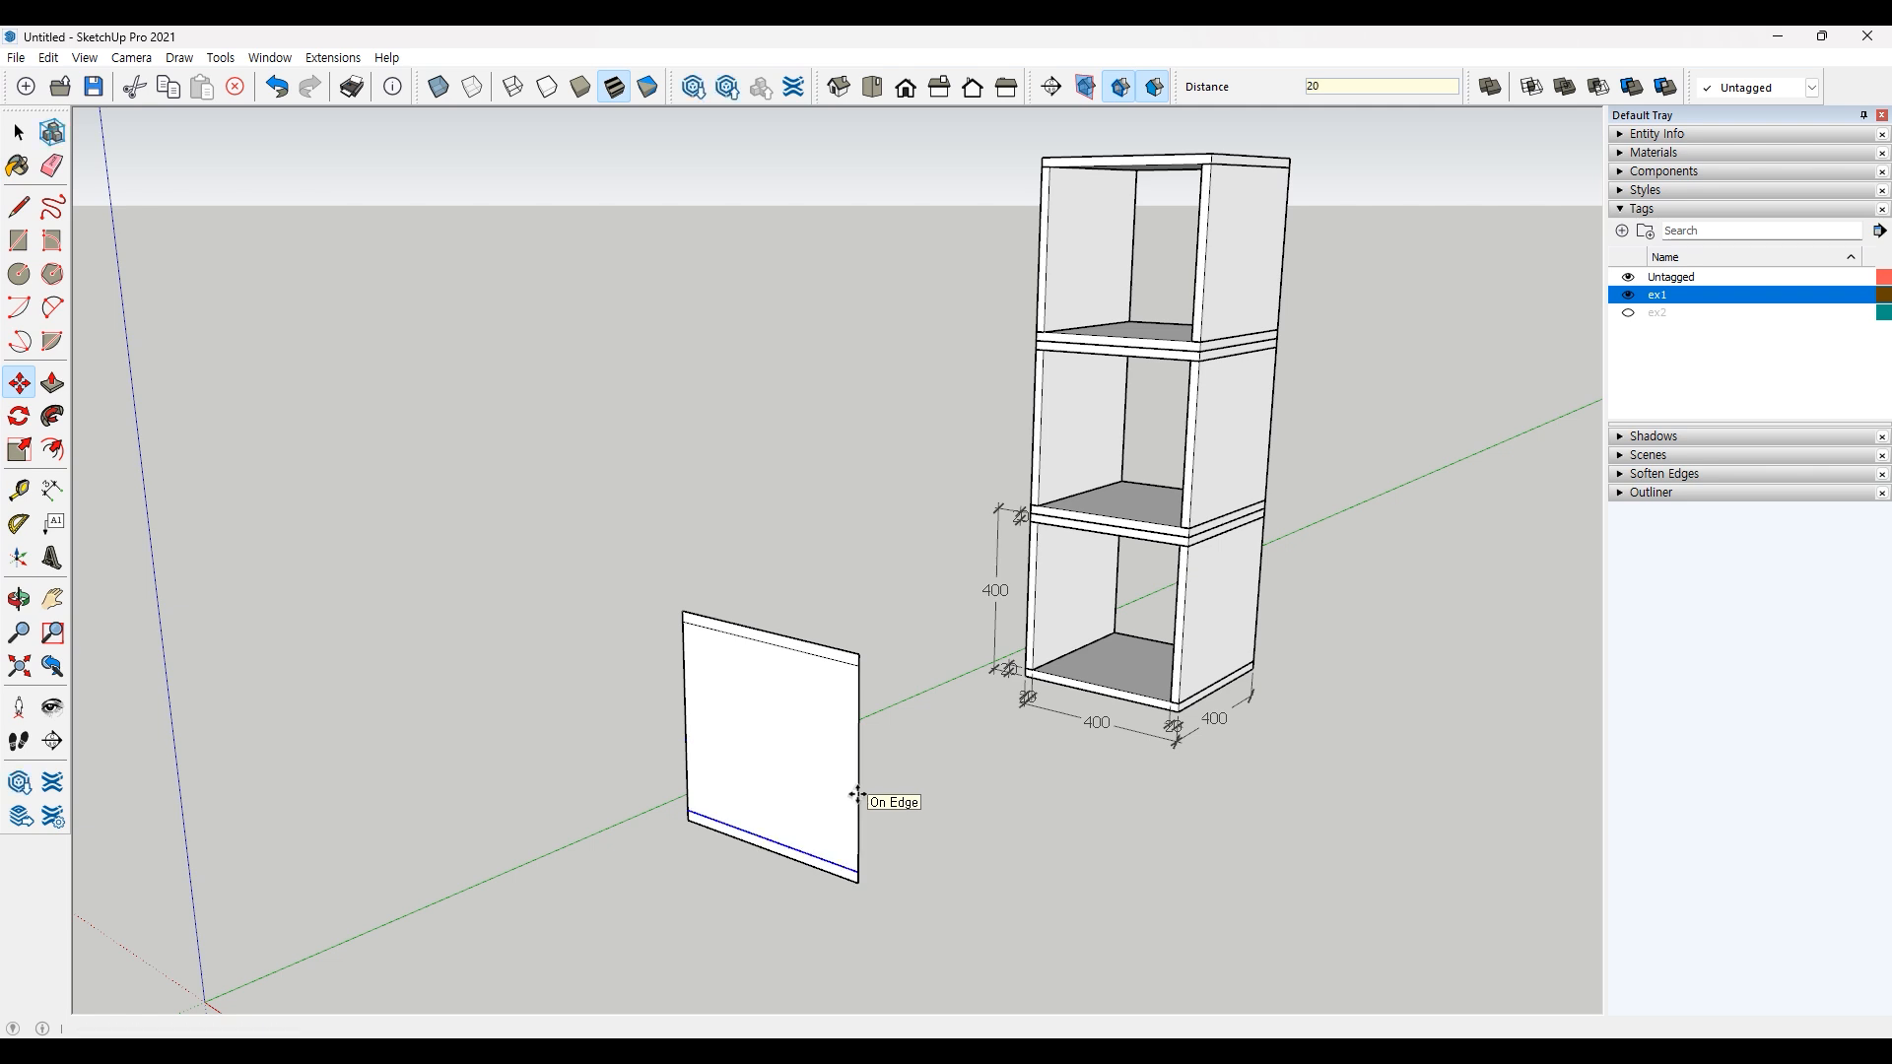
pyautogui.press('space')
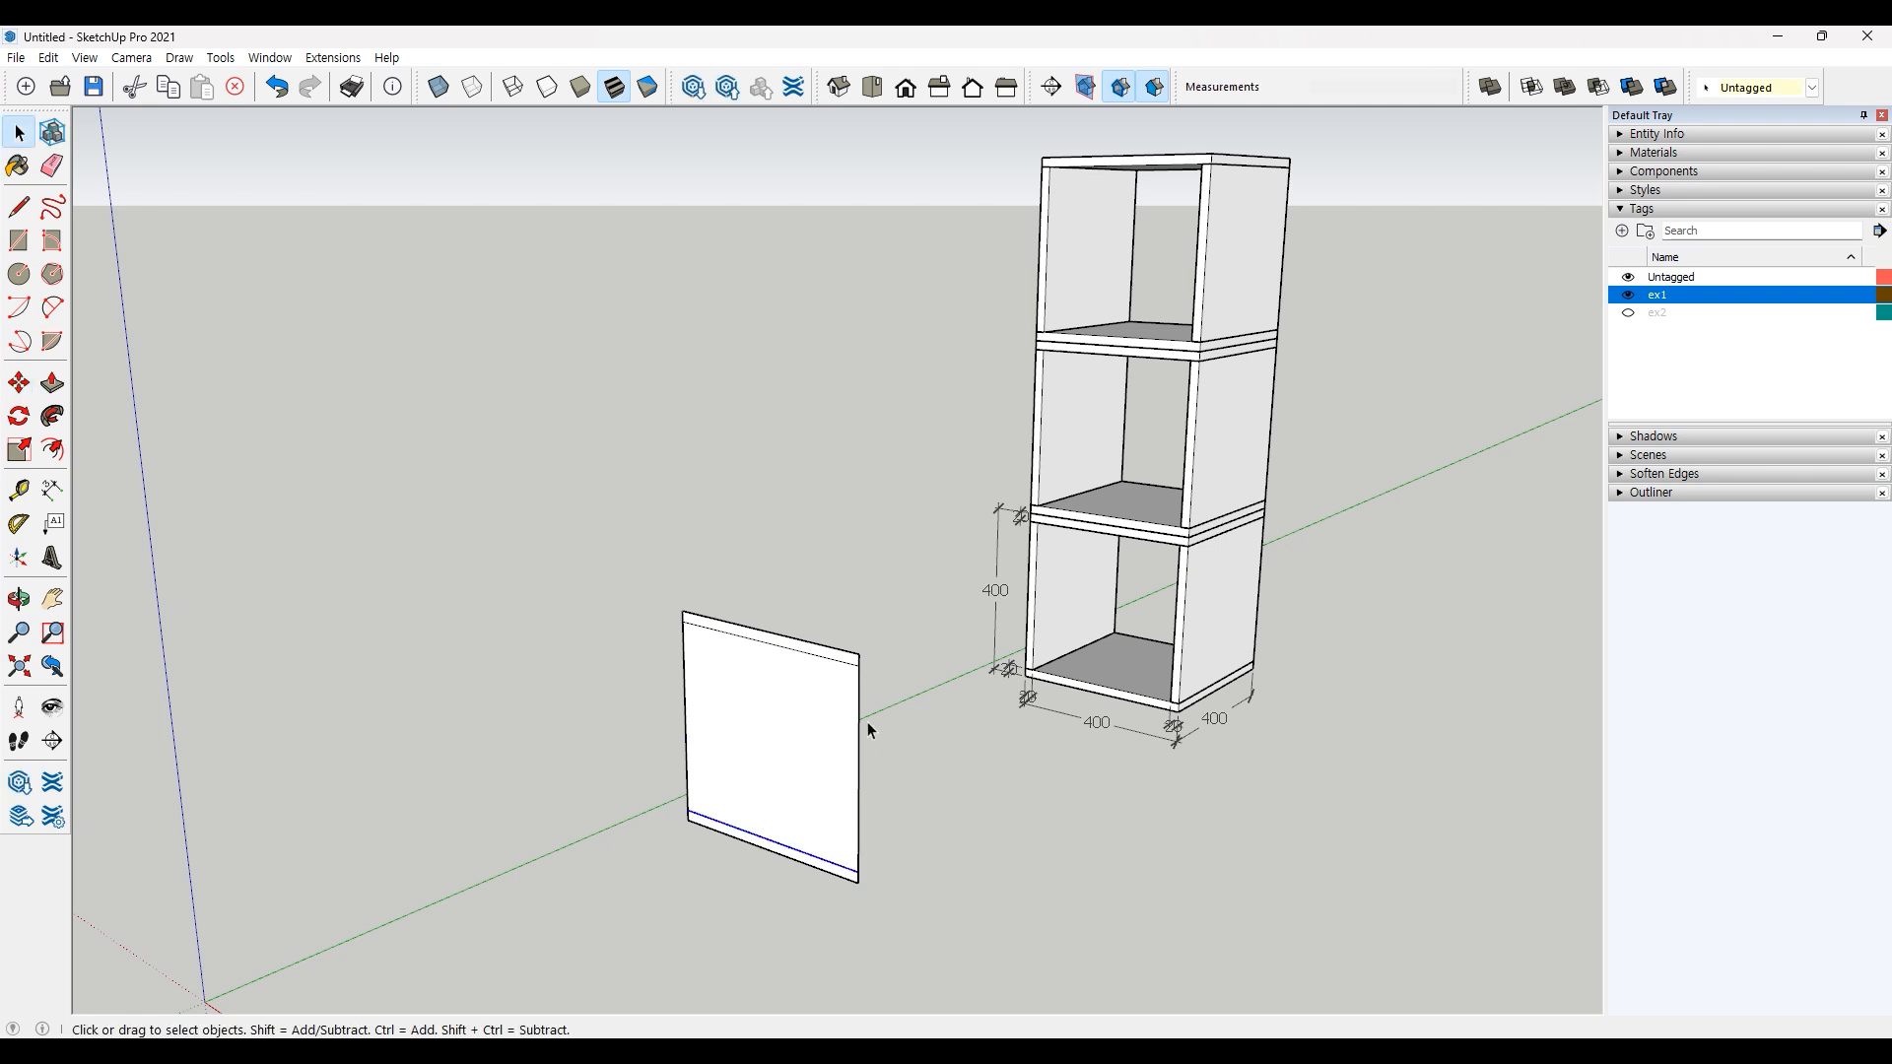
# Step: Copy the left edge segment between the two panel lines 20 inward to mark the left side panel
pyautogui.click(686, 700)
pyautogui.press('m')
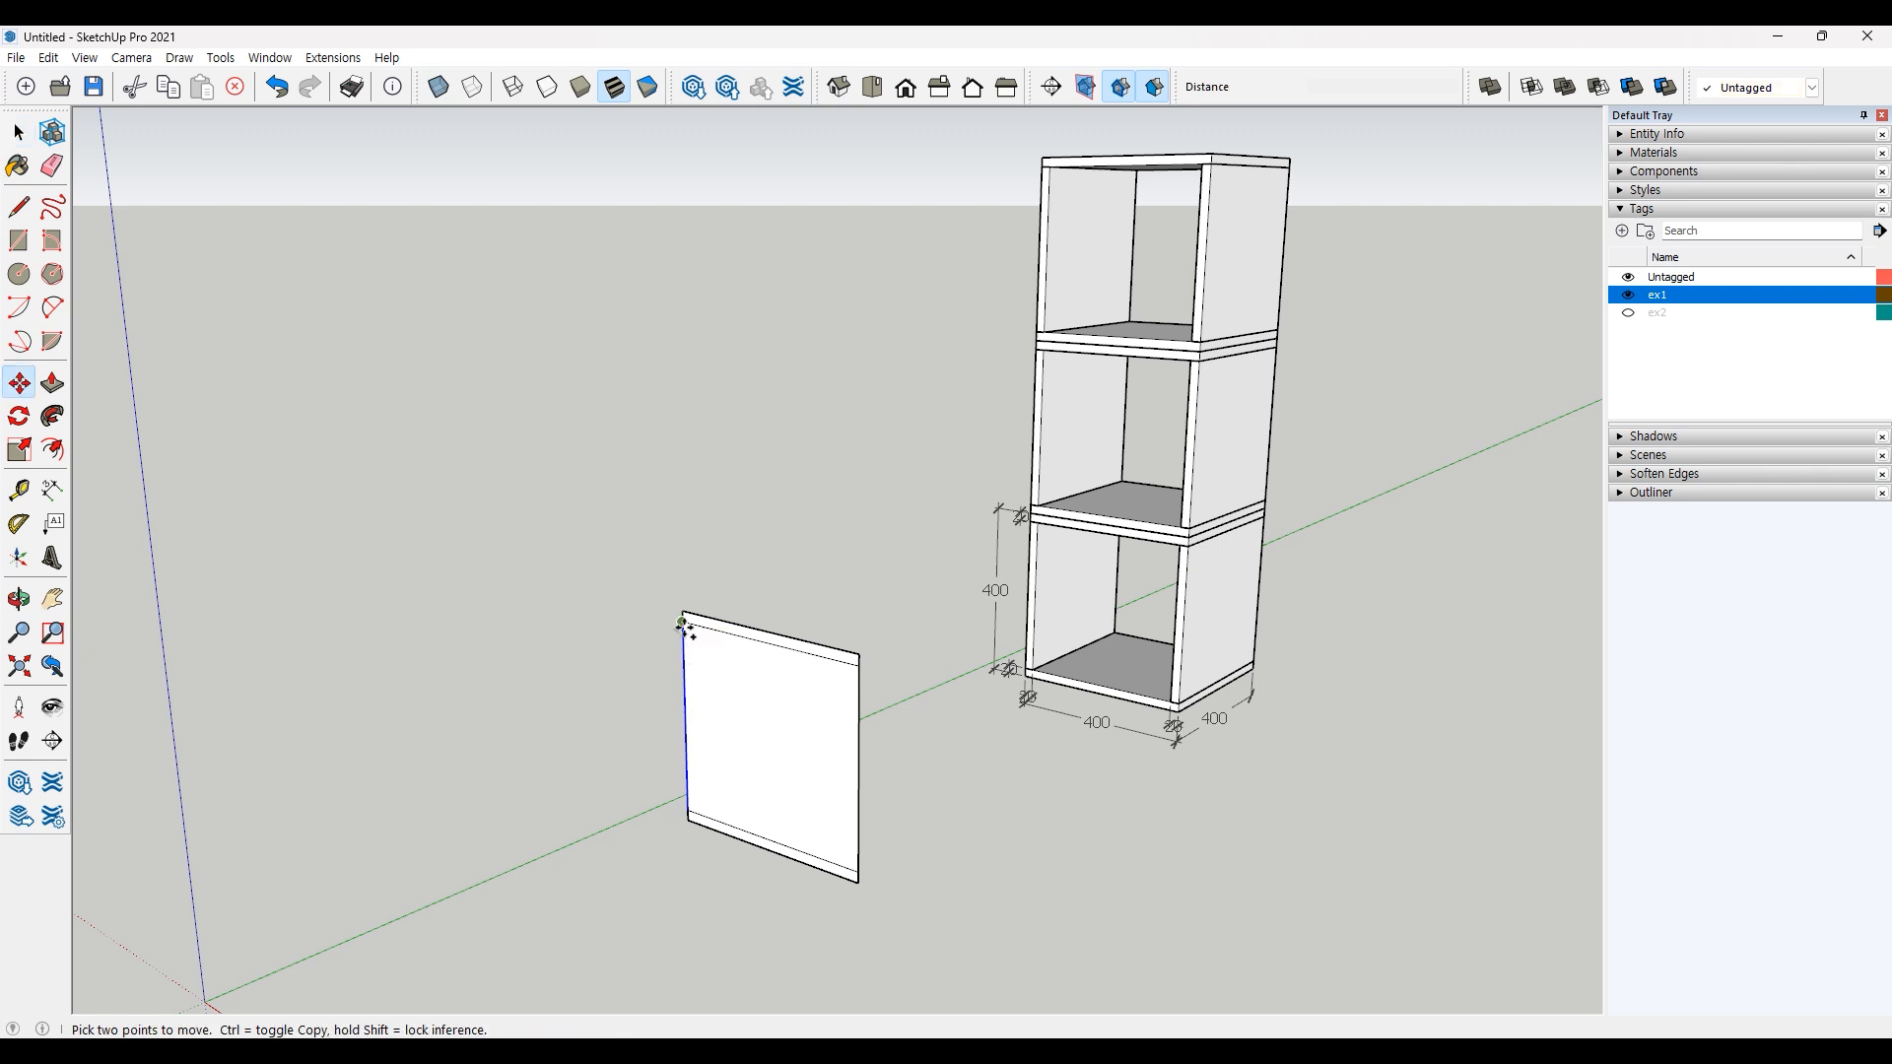
pyautogui.click(682, 622)
pyautogui.press('ctrl')
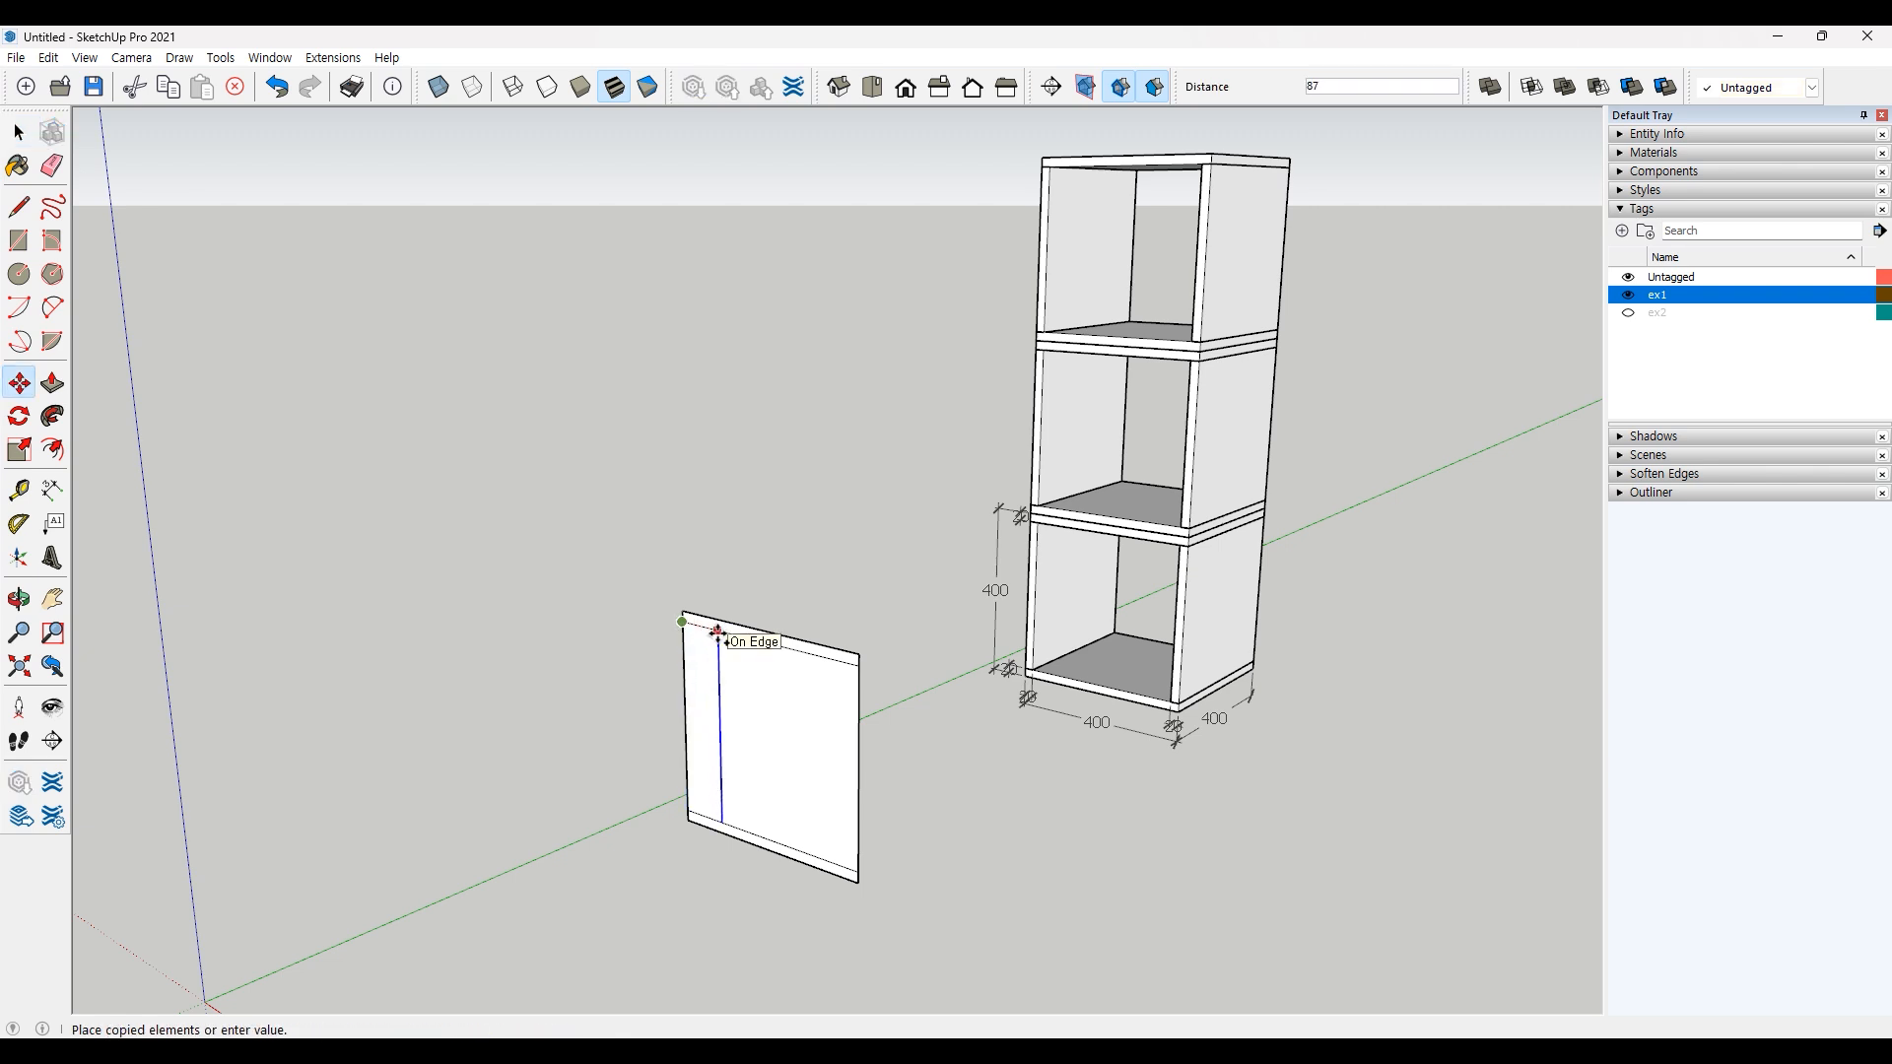
pyautogui.press('Return')
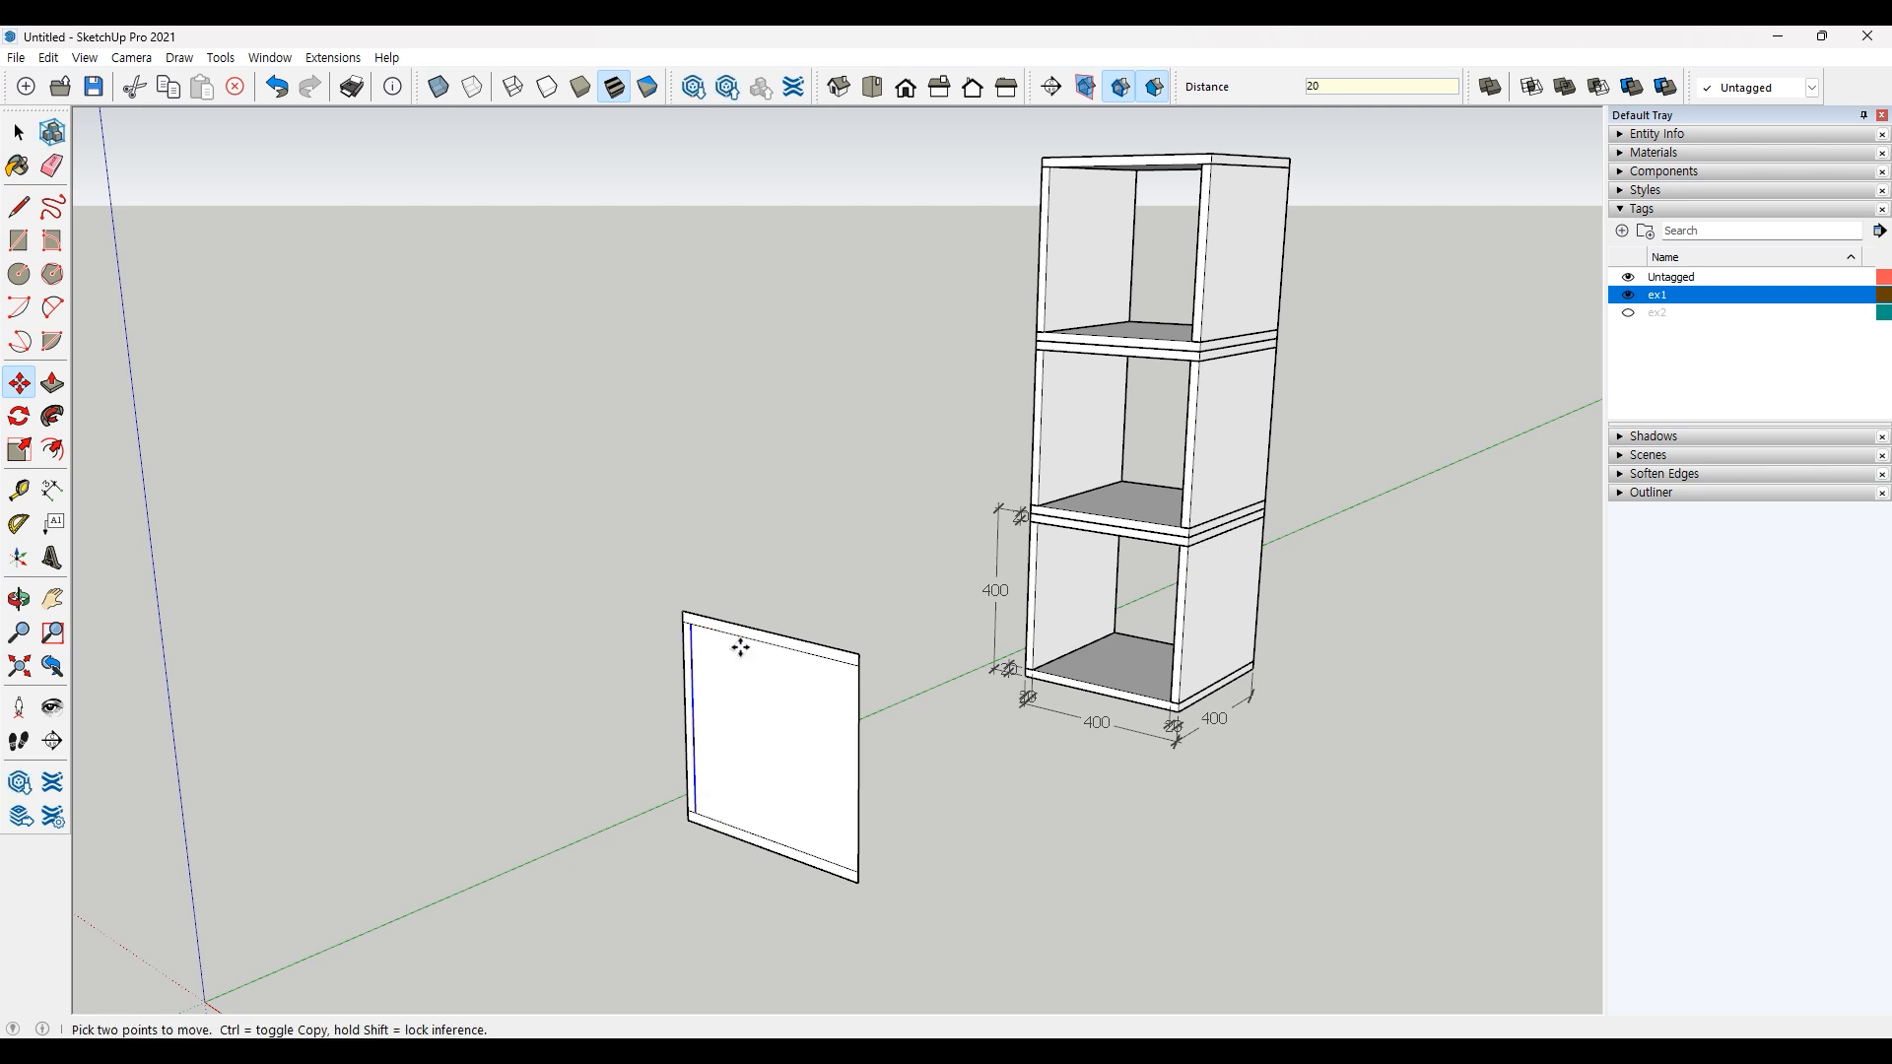
pyautogui.press('space')
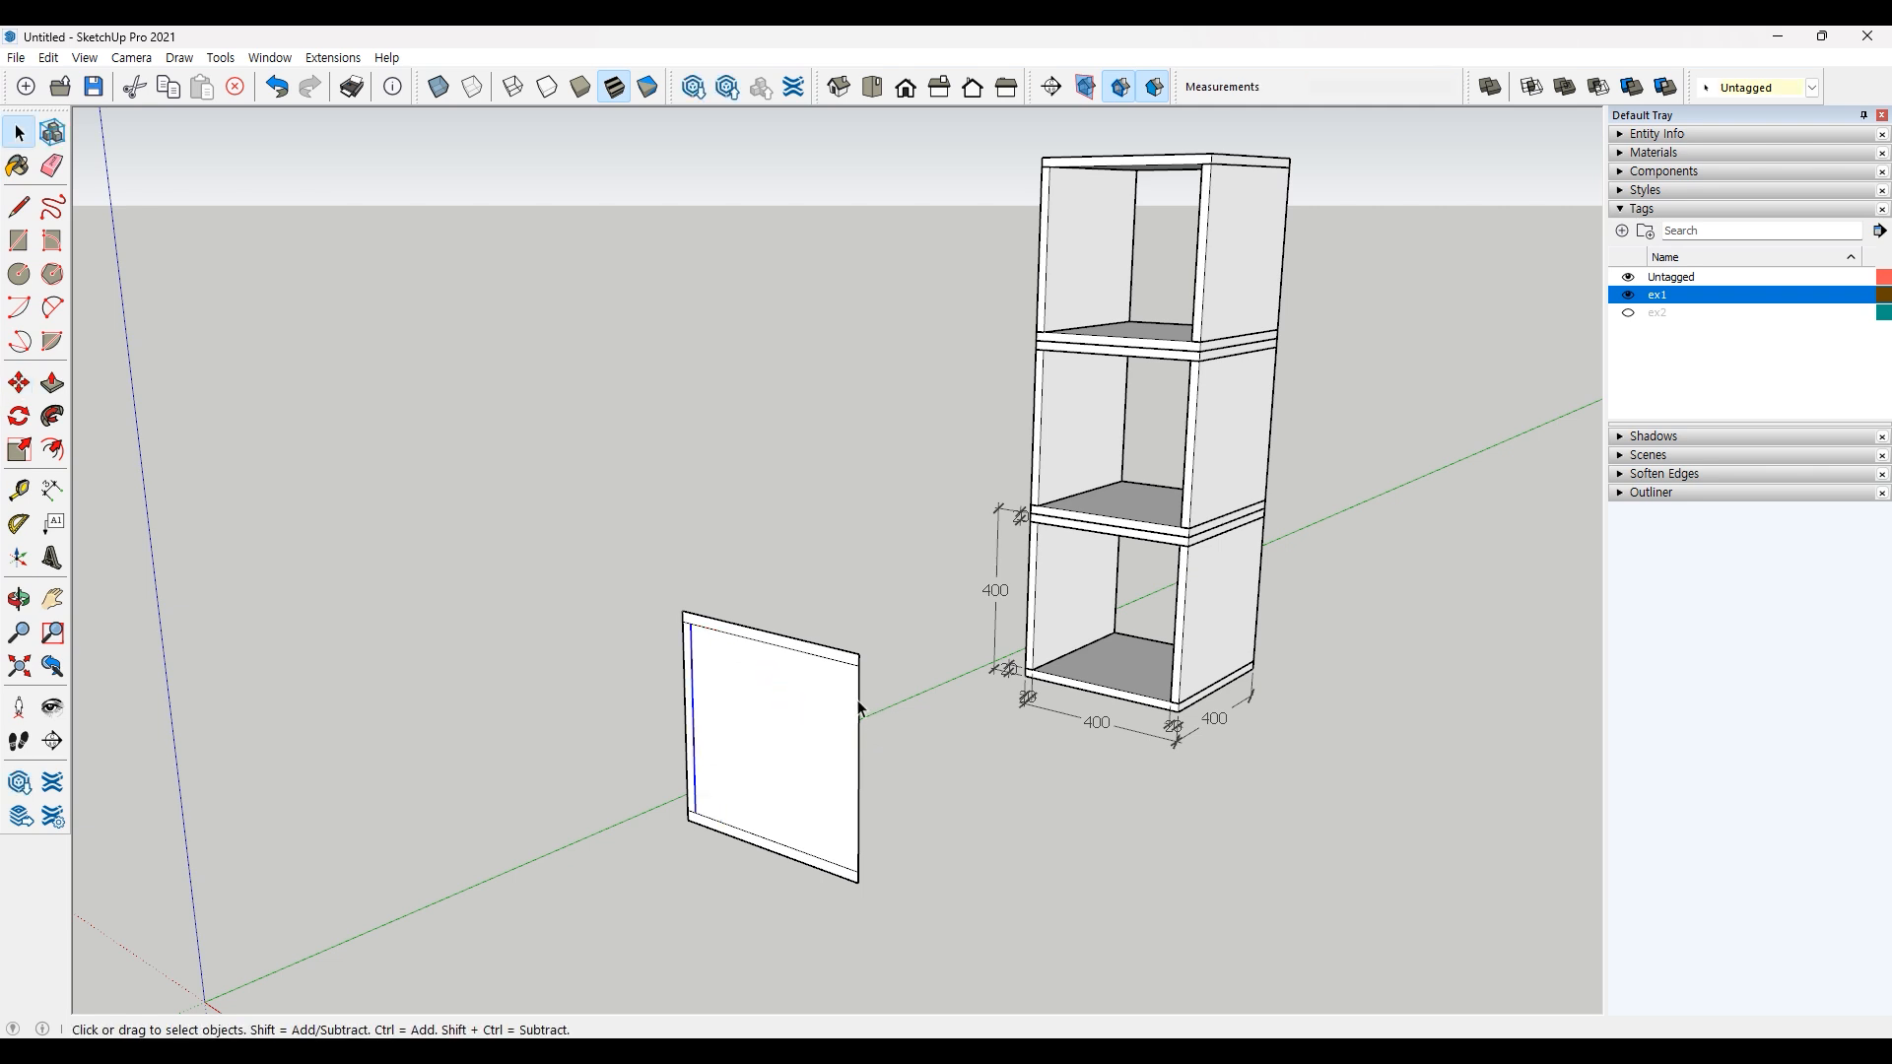
# Step: Copy the right edge segment between the two panel lines 20 inward to mark the right side panel
pyautogui.click(857, 705)
pyautogui.press('m')
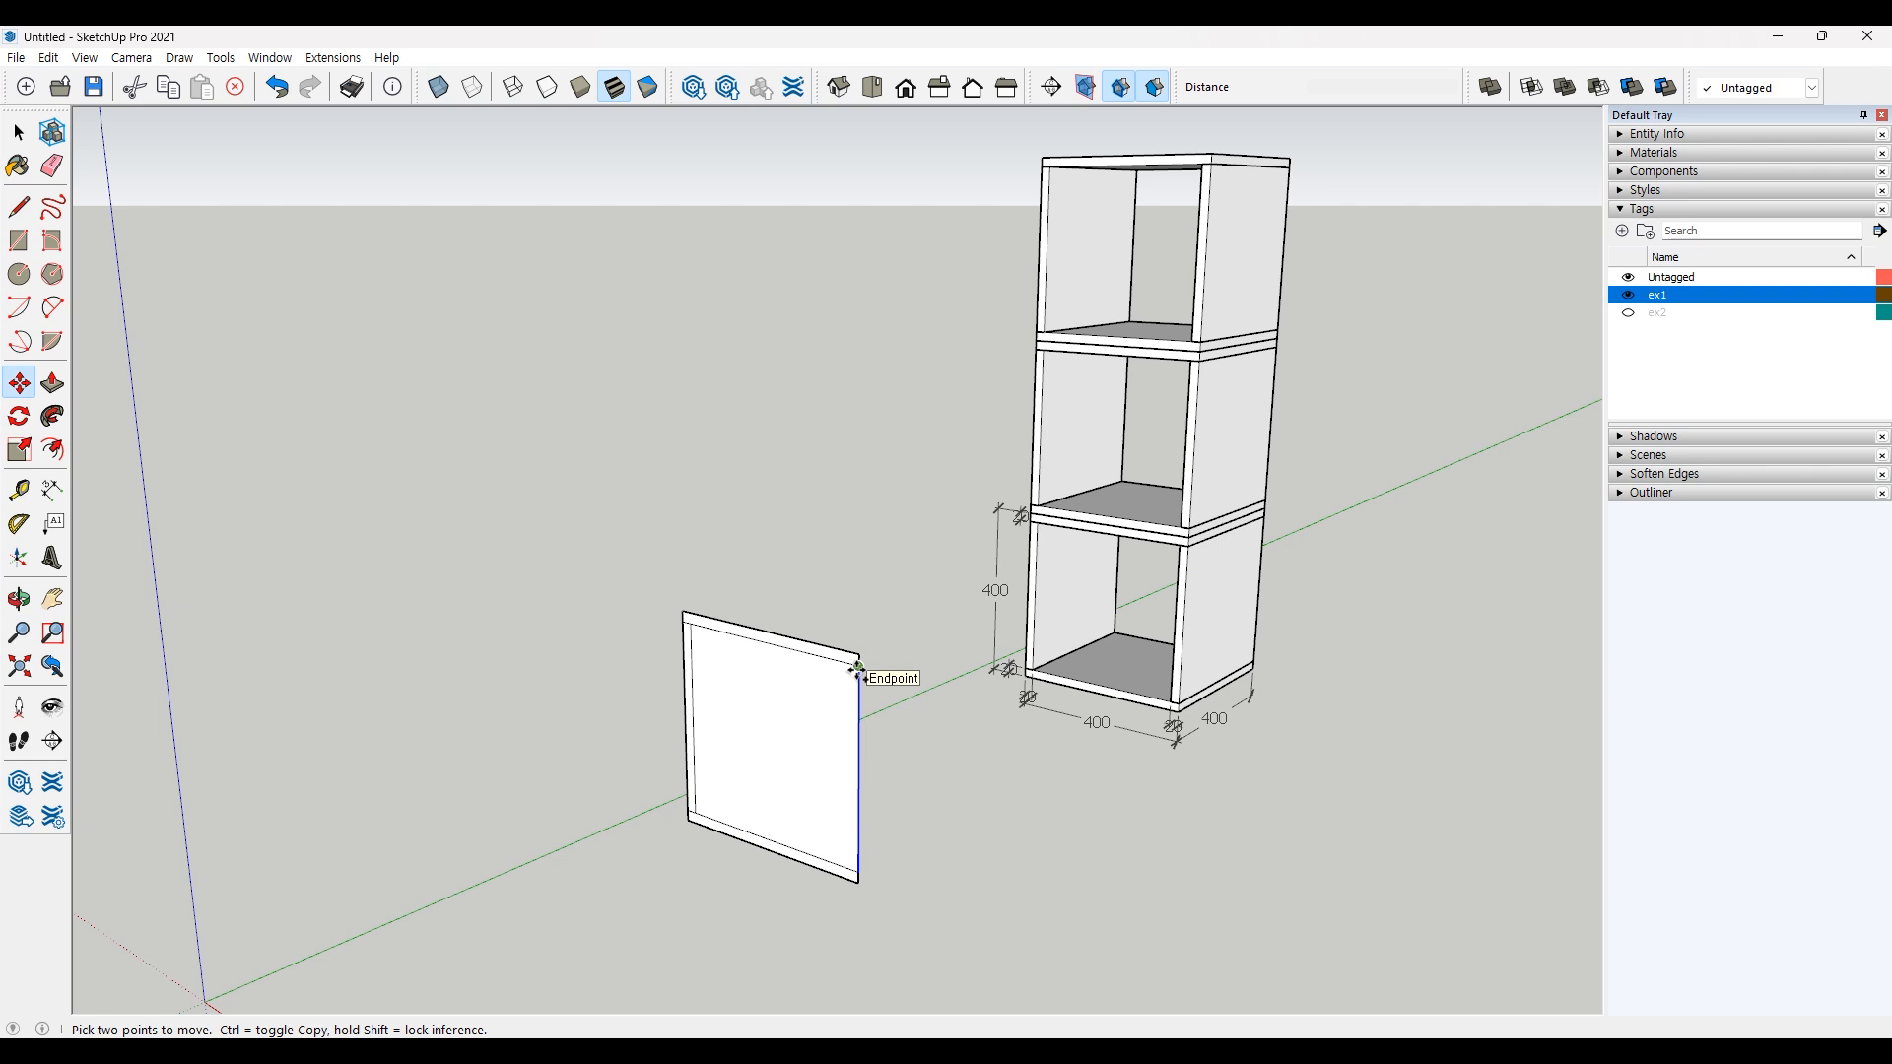
pyautogui.click(858, 669)
pyautogui.press('ctrl')
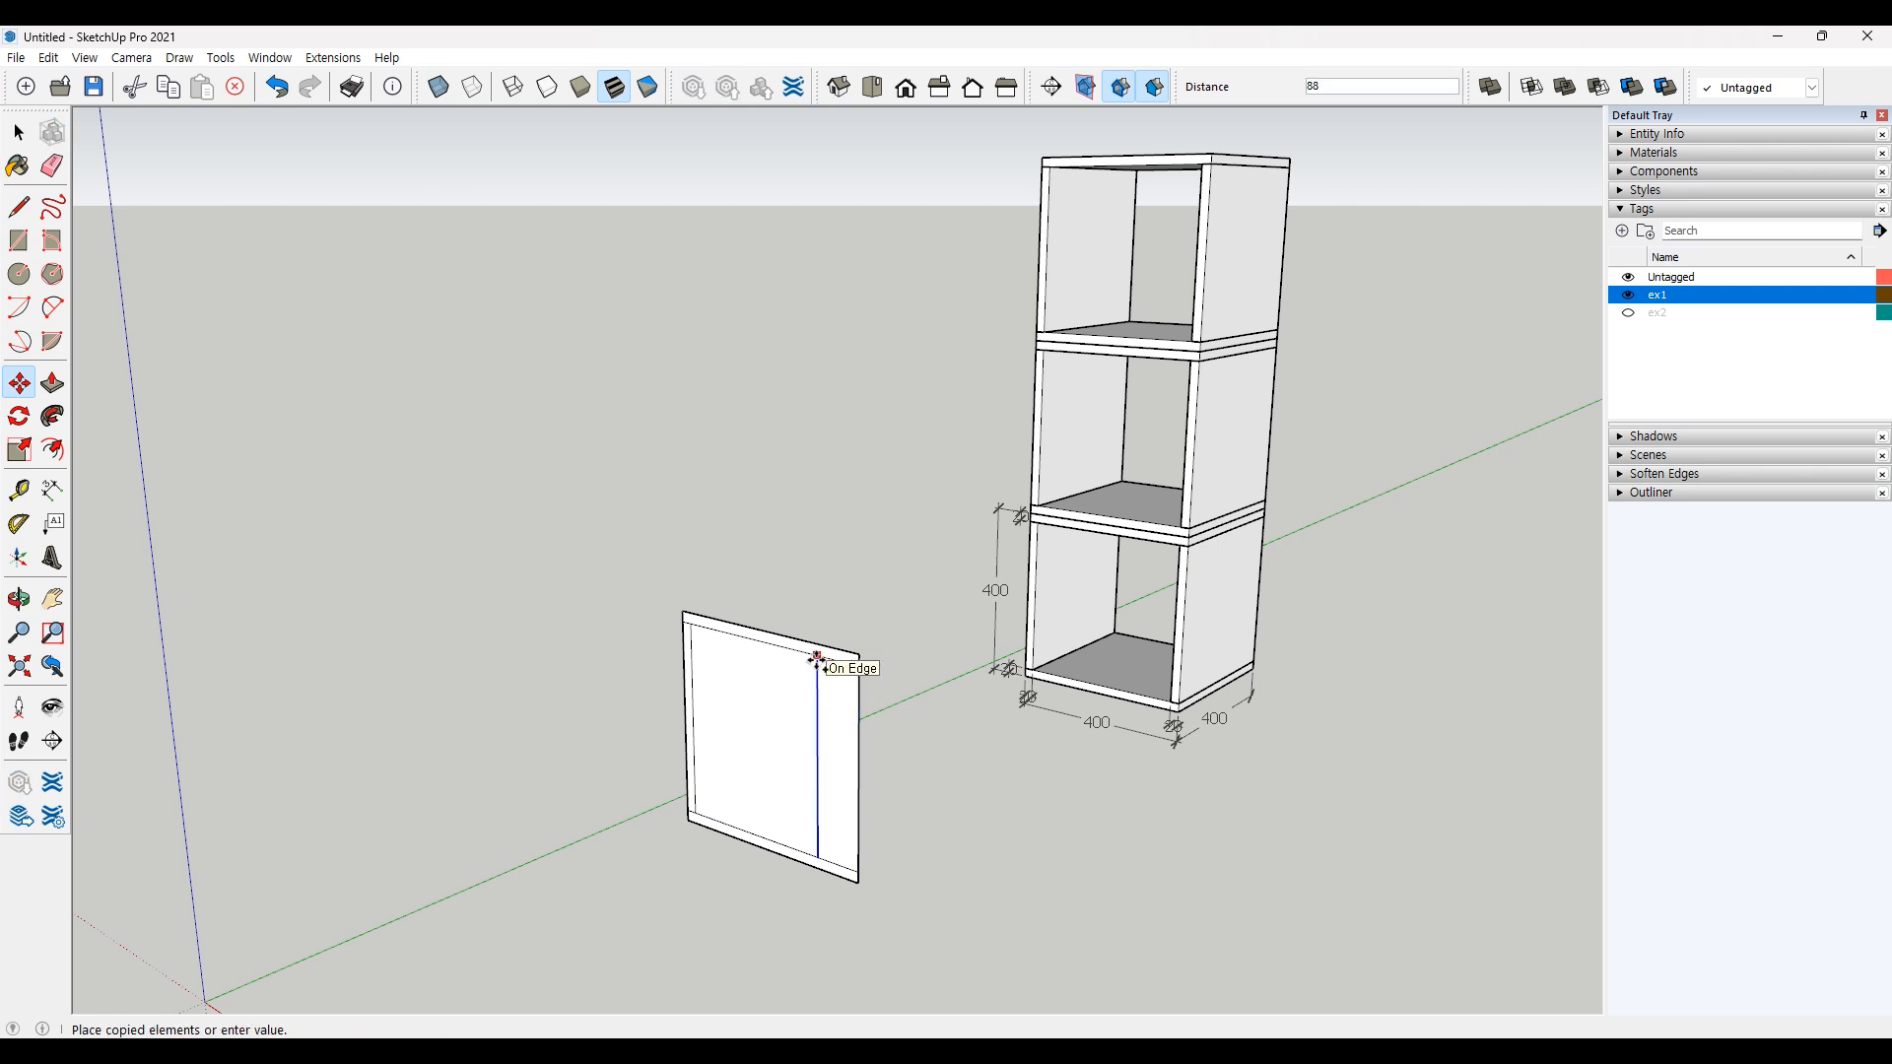
pyautogui.write('20')
pyautogui.press('Return')
pyautogui.press('space')
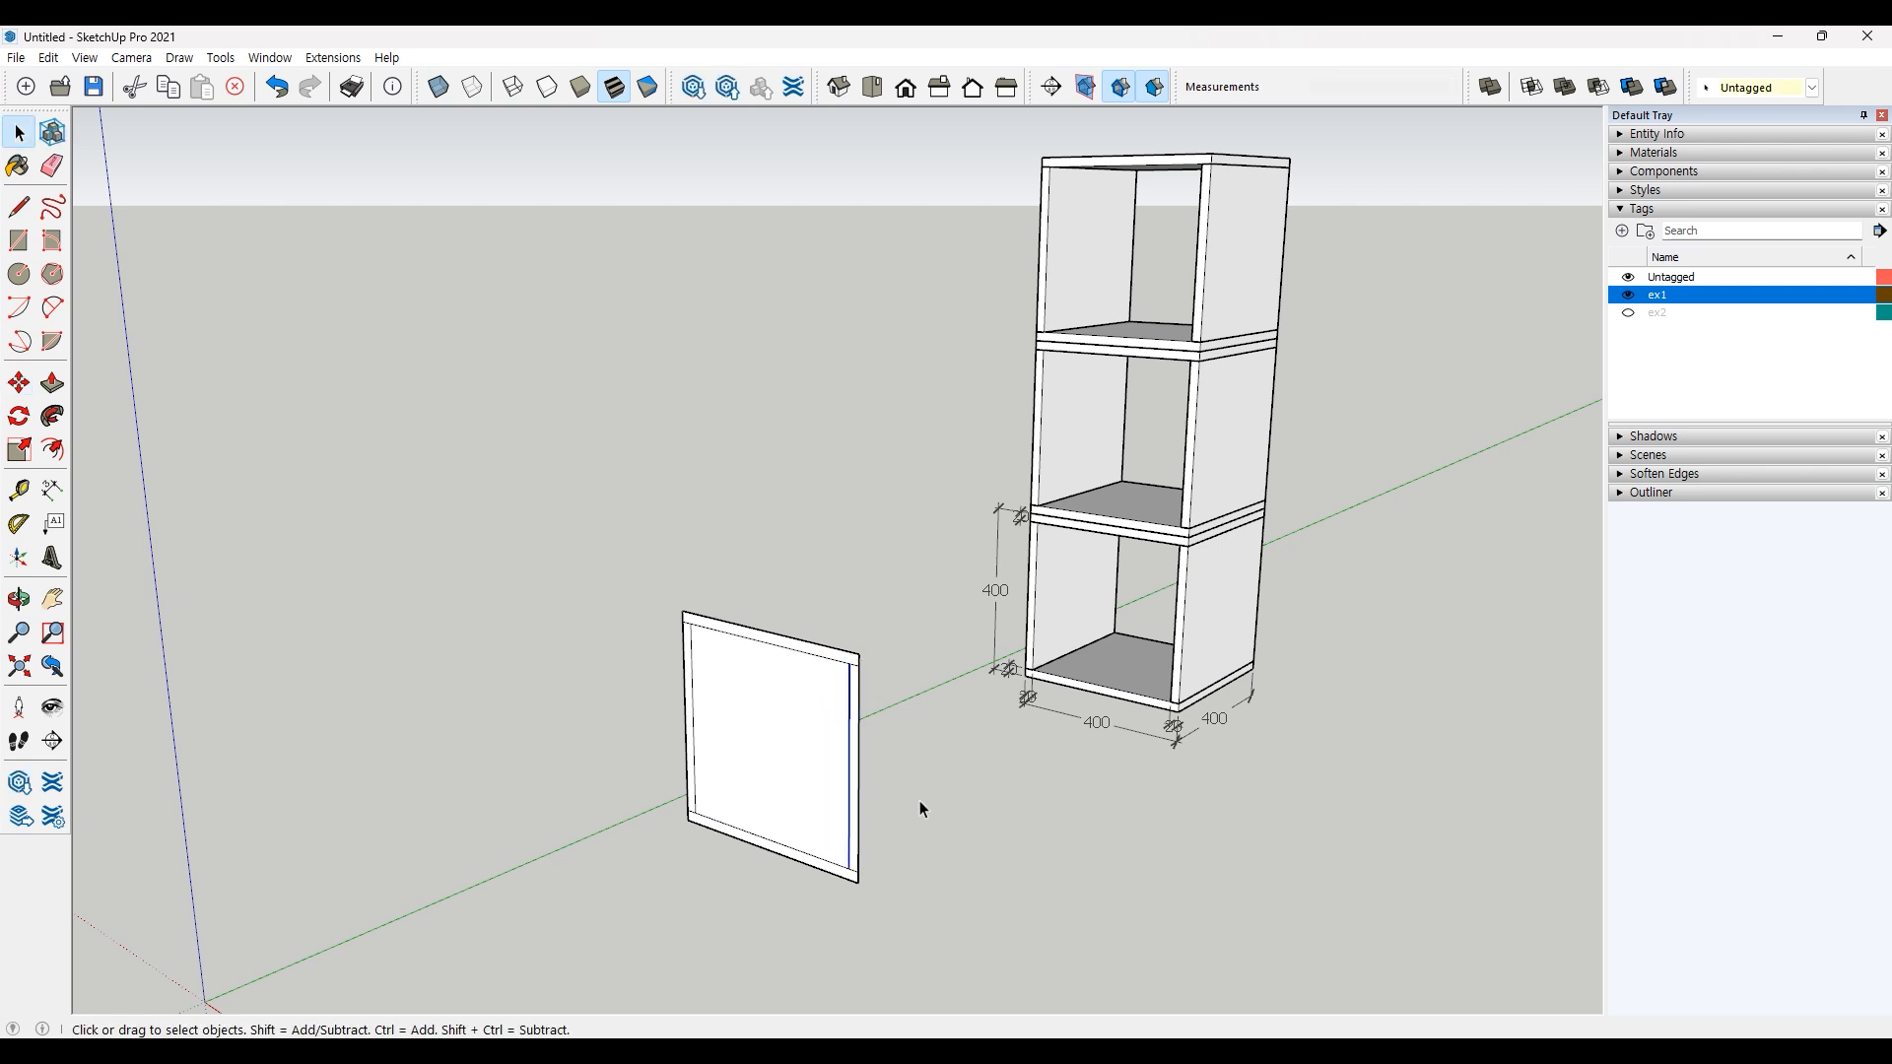
pyautogui.click(924, 807)
# Step: Delete the inner face of the upright rectangle, leaving only the four panel strips
pyautogui.scroll(1, 764, 816)
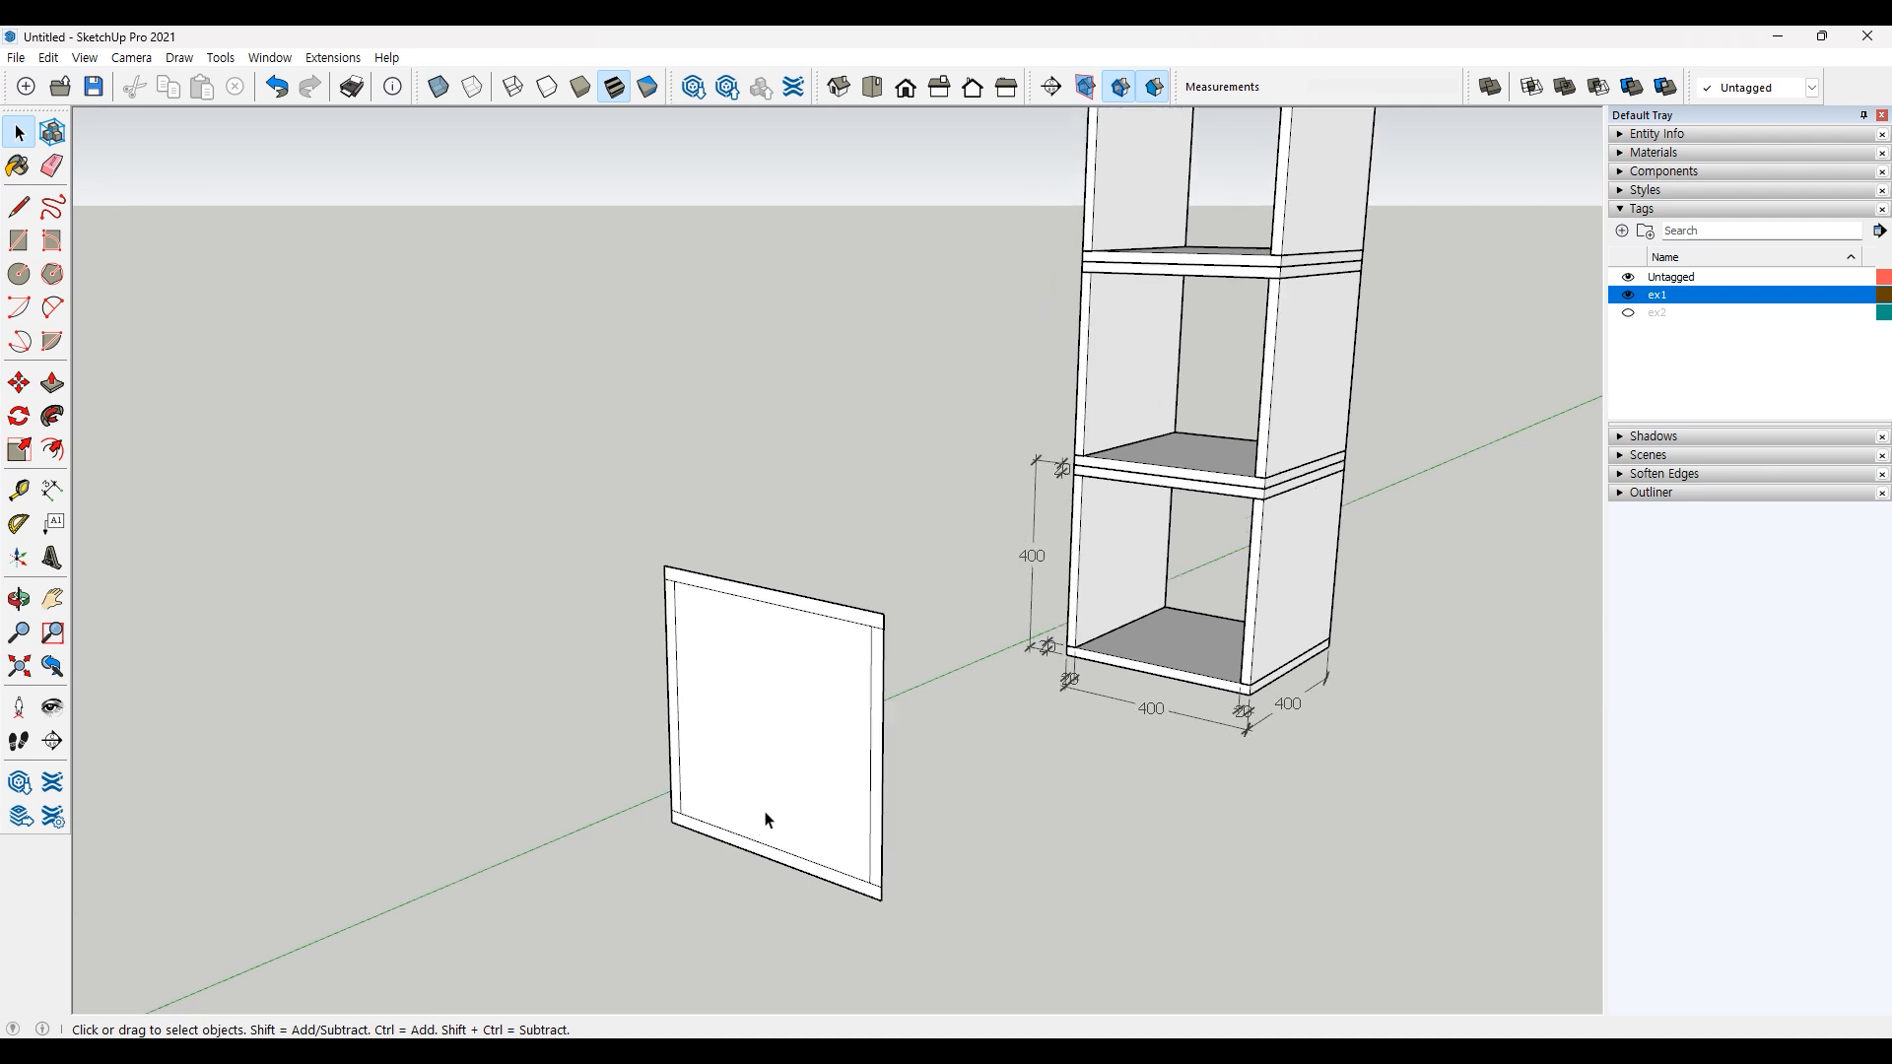
pyautogui.click(753, 720)
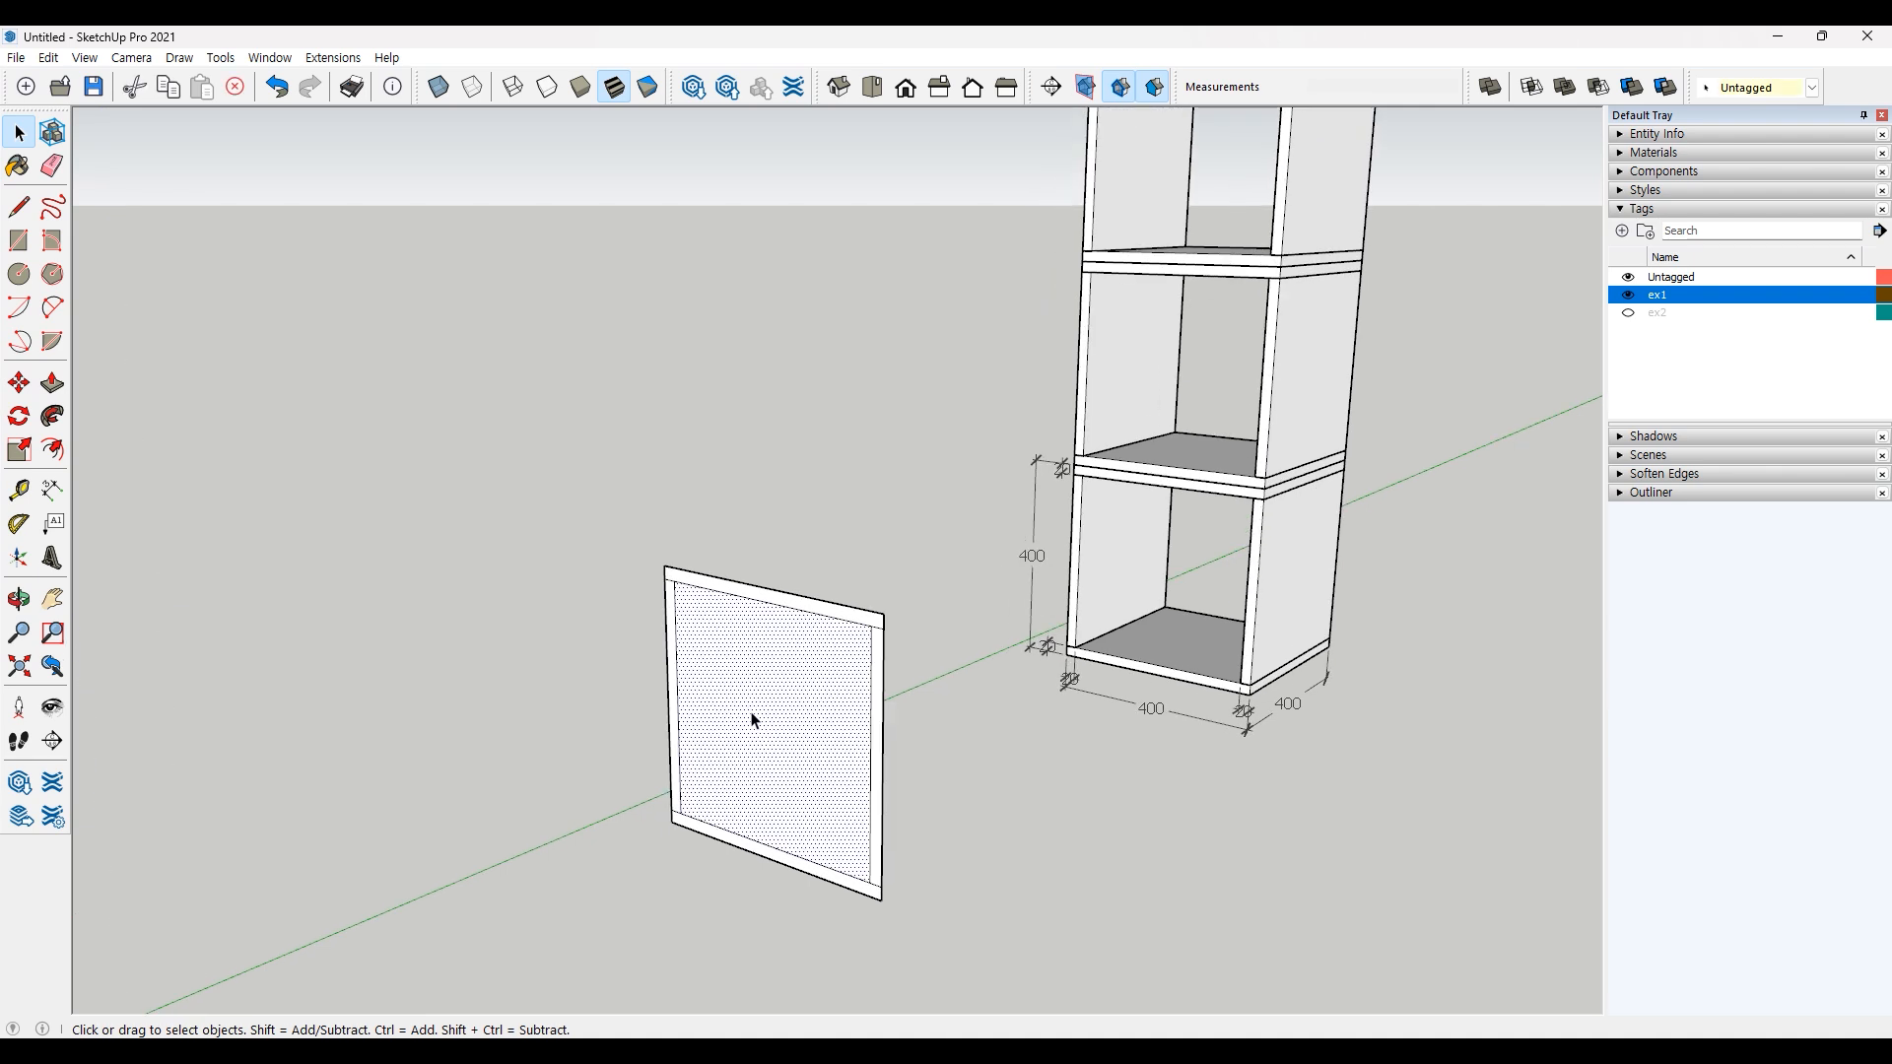
pyautogui.press('Delete')
# Step: Make one group from the top and bottom strips of the frame
pyautogui.scroll(3, 790, 710)
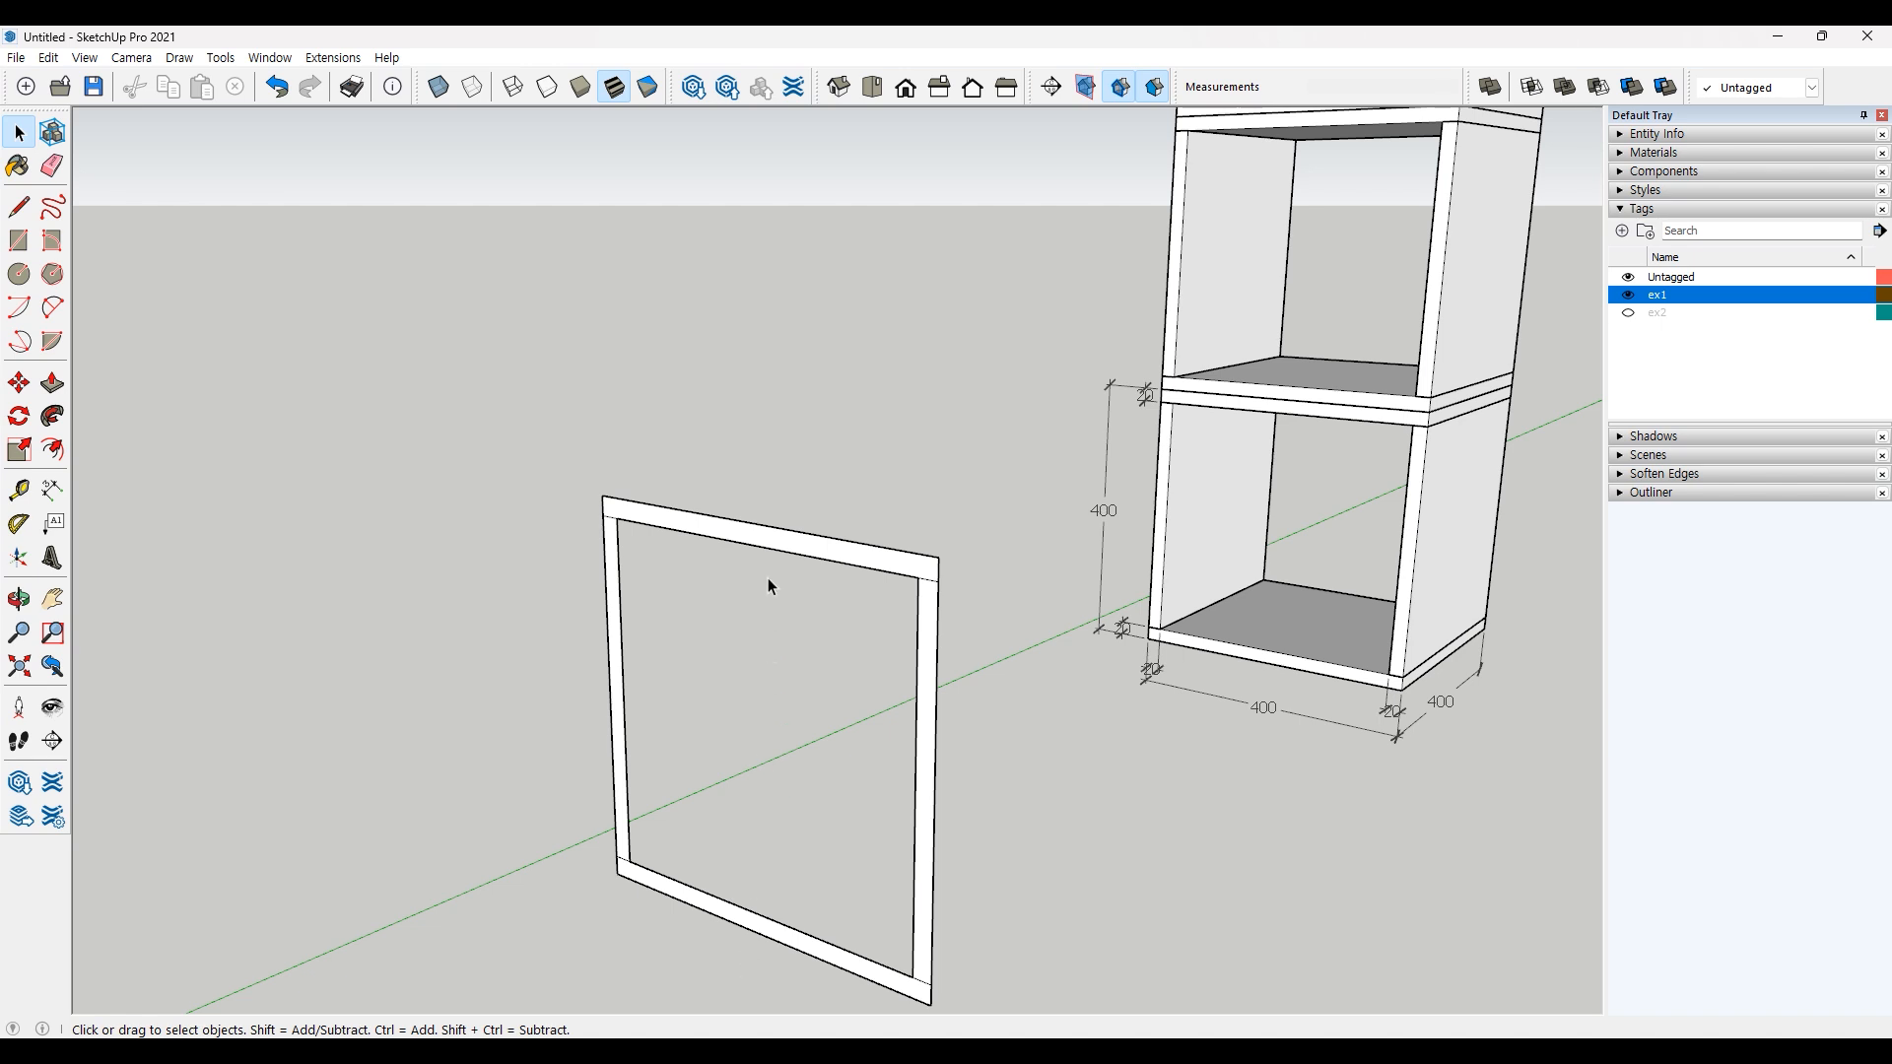
pyautogui.click(768, 545)
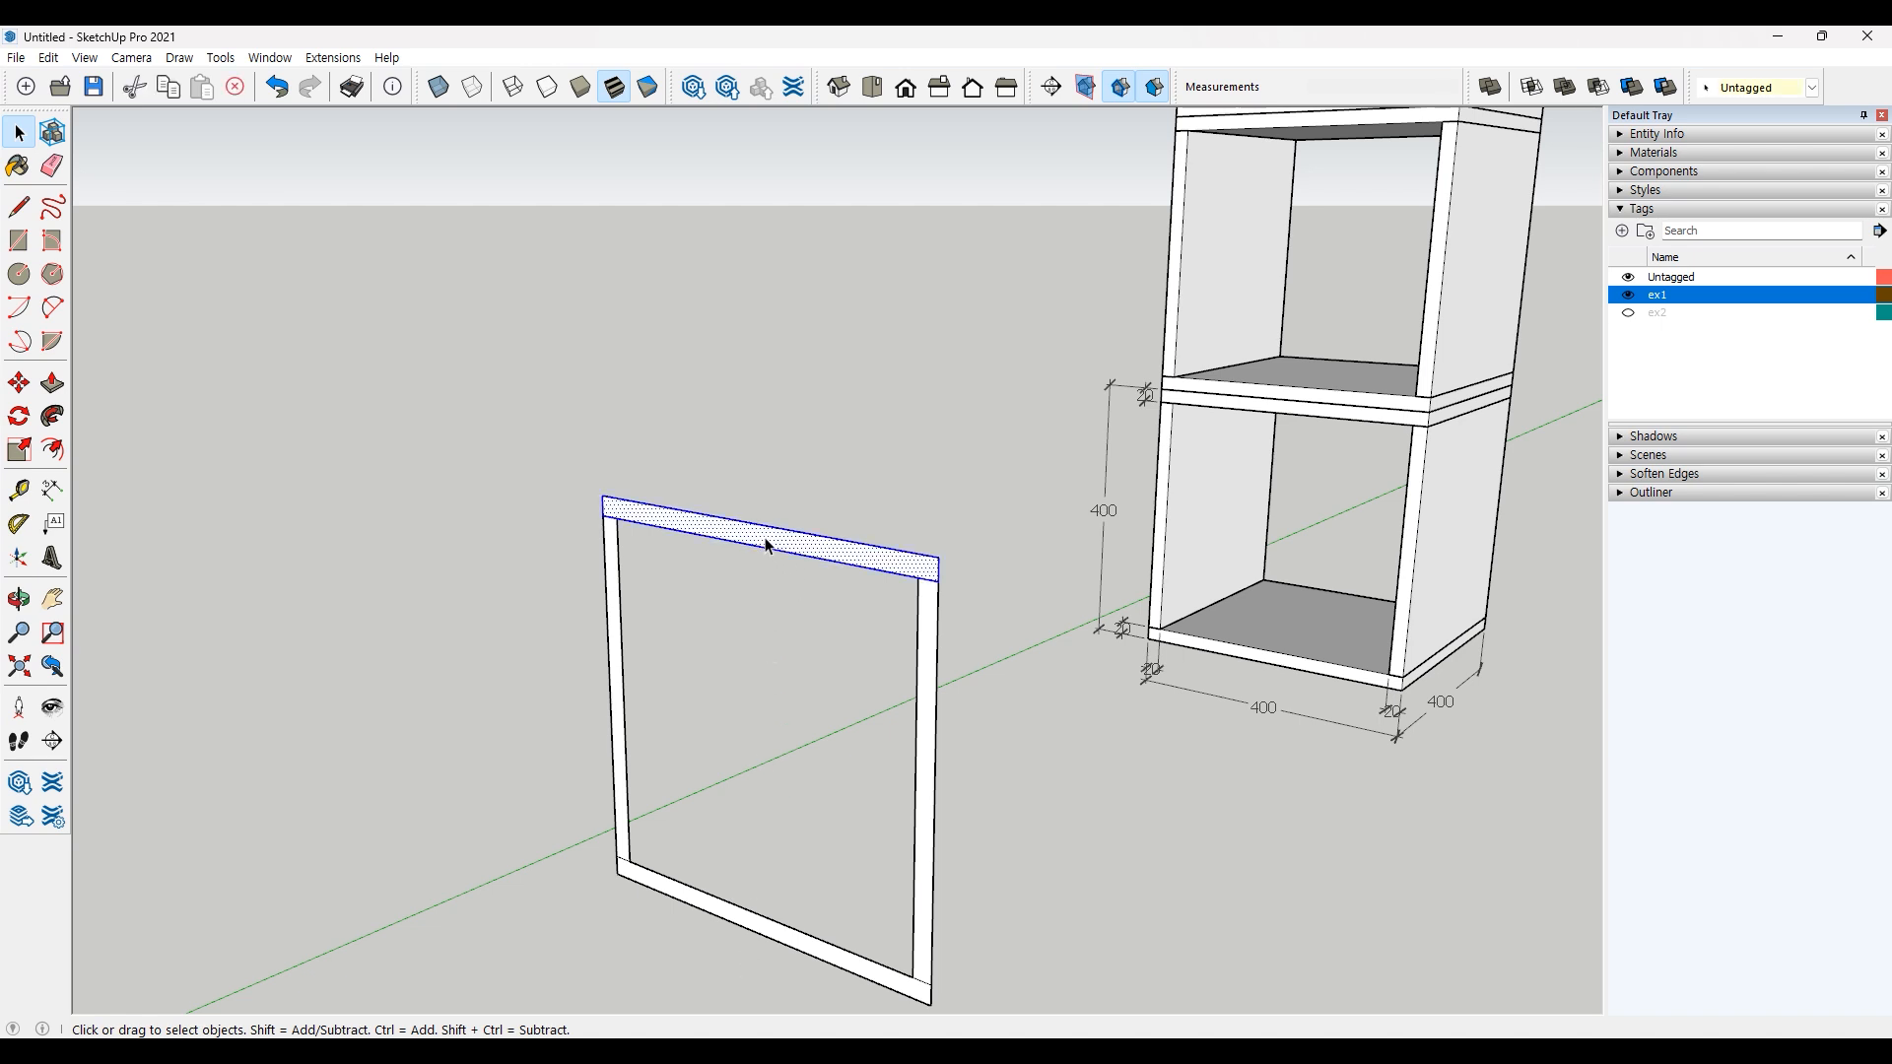
pyautogui.keyDown('ctrl'); pyautogui.click(746, 918); pyautogui.keyUp('ctrl')
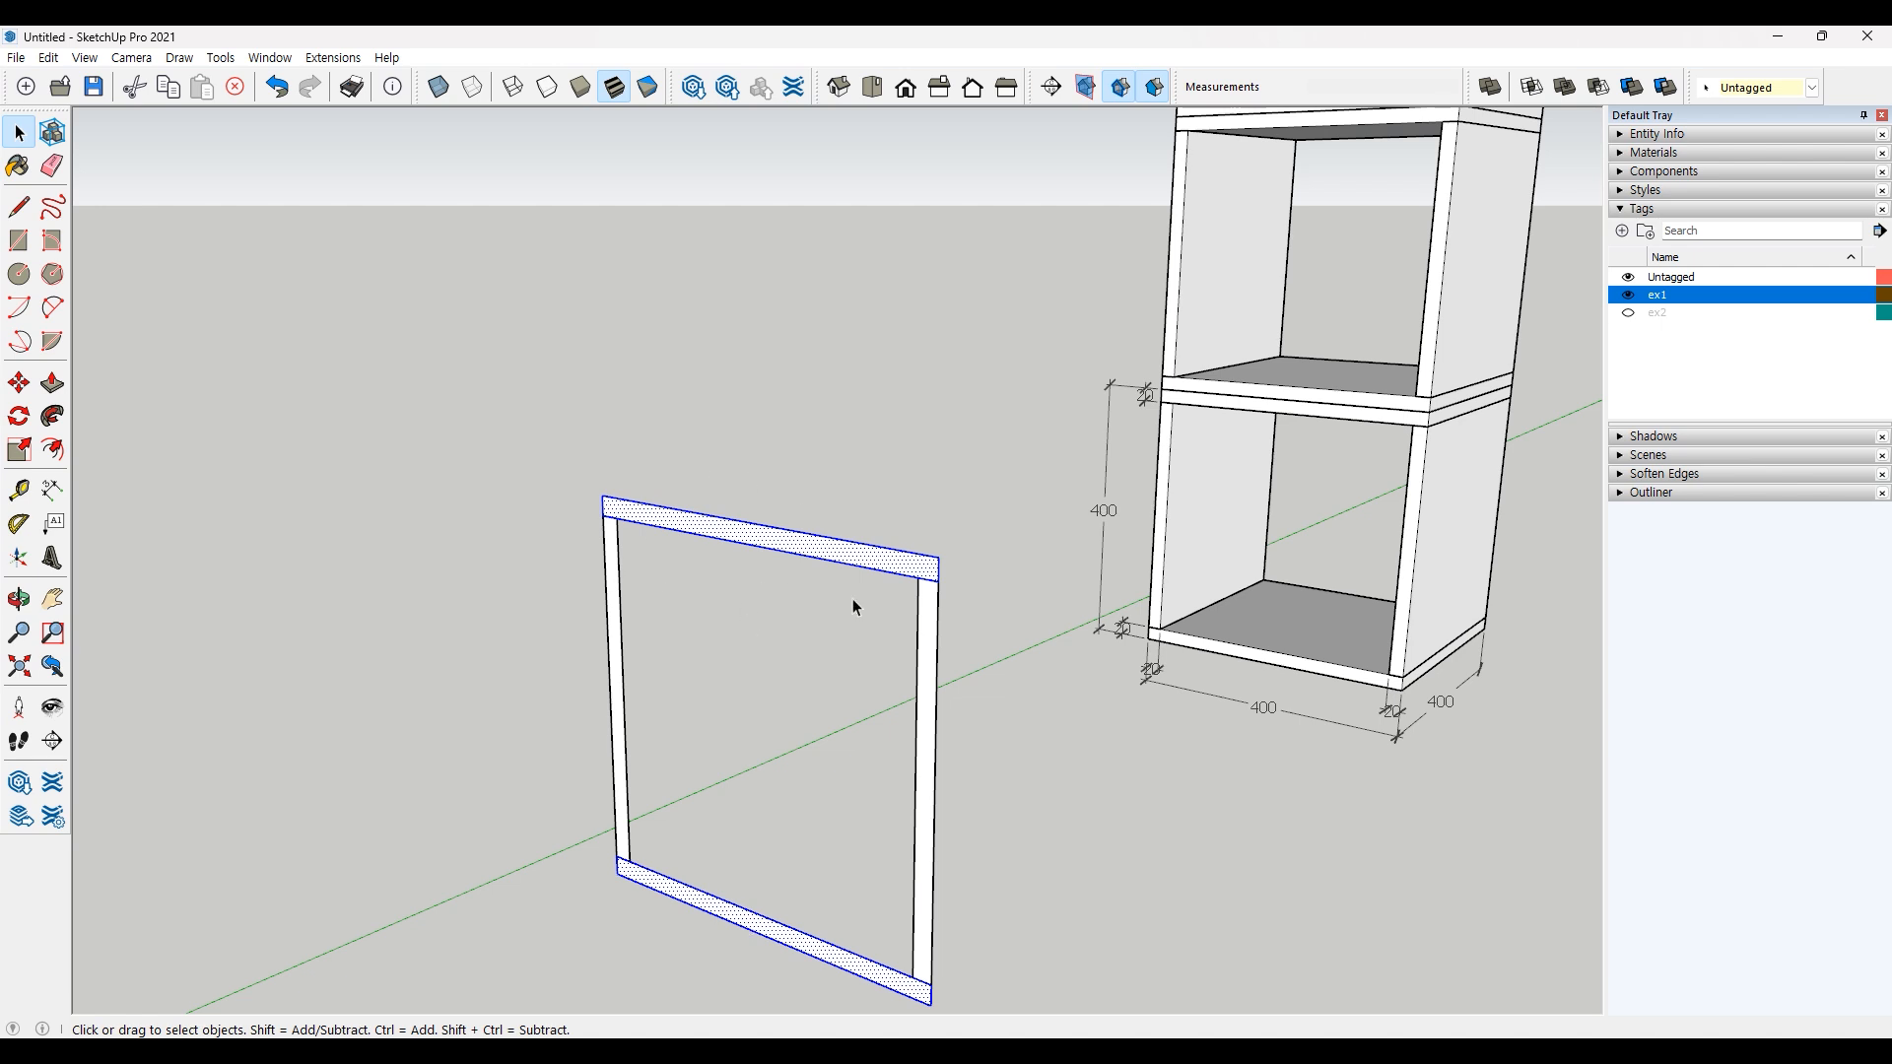
pyautogui.rightClick(773, 545)
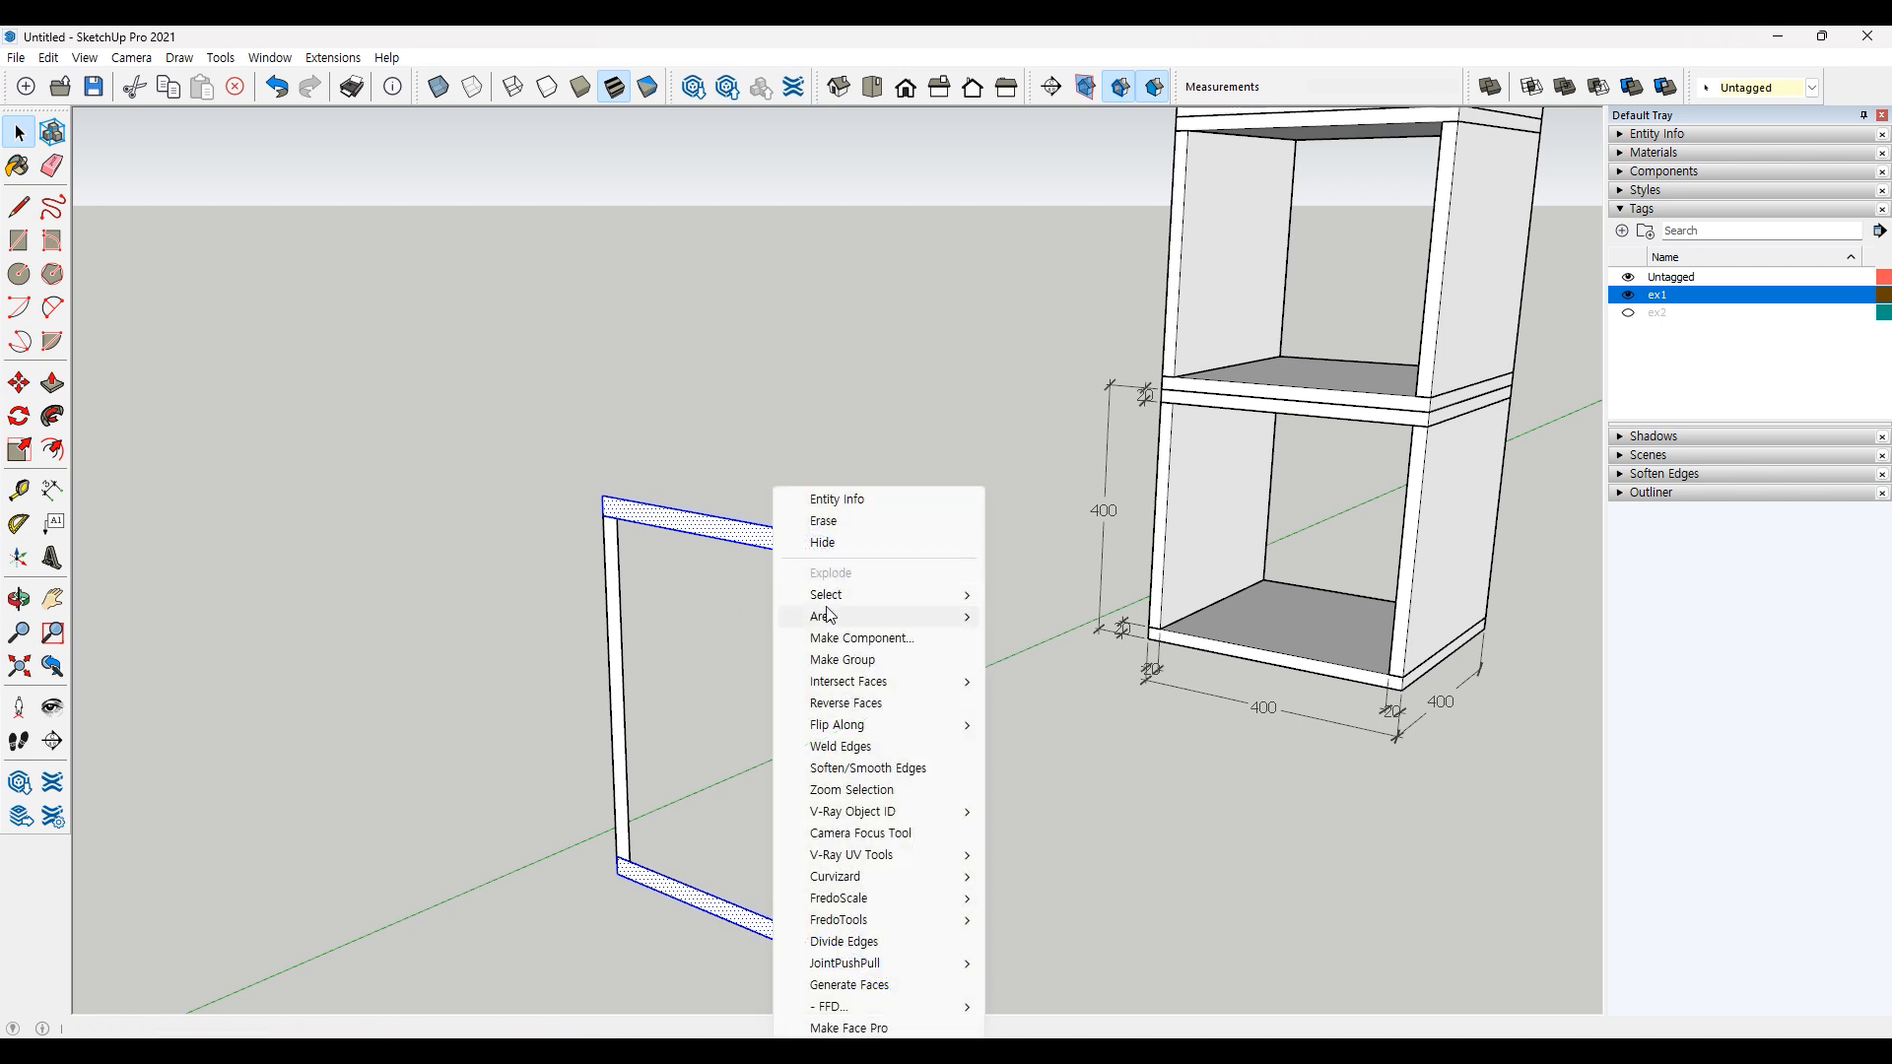
pyautogui.click(843, 659)
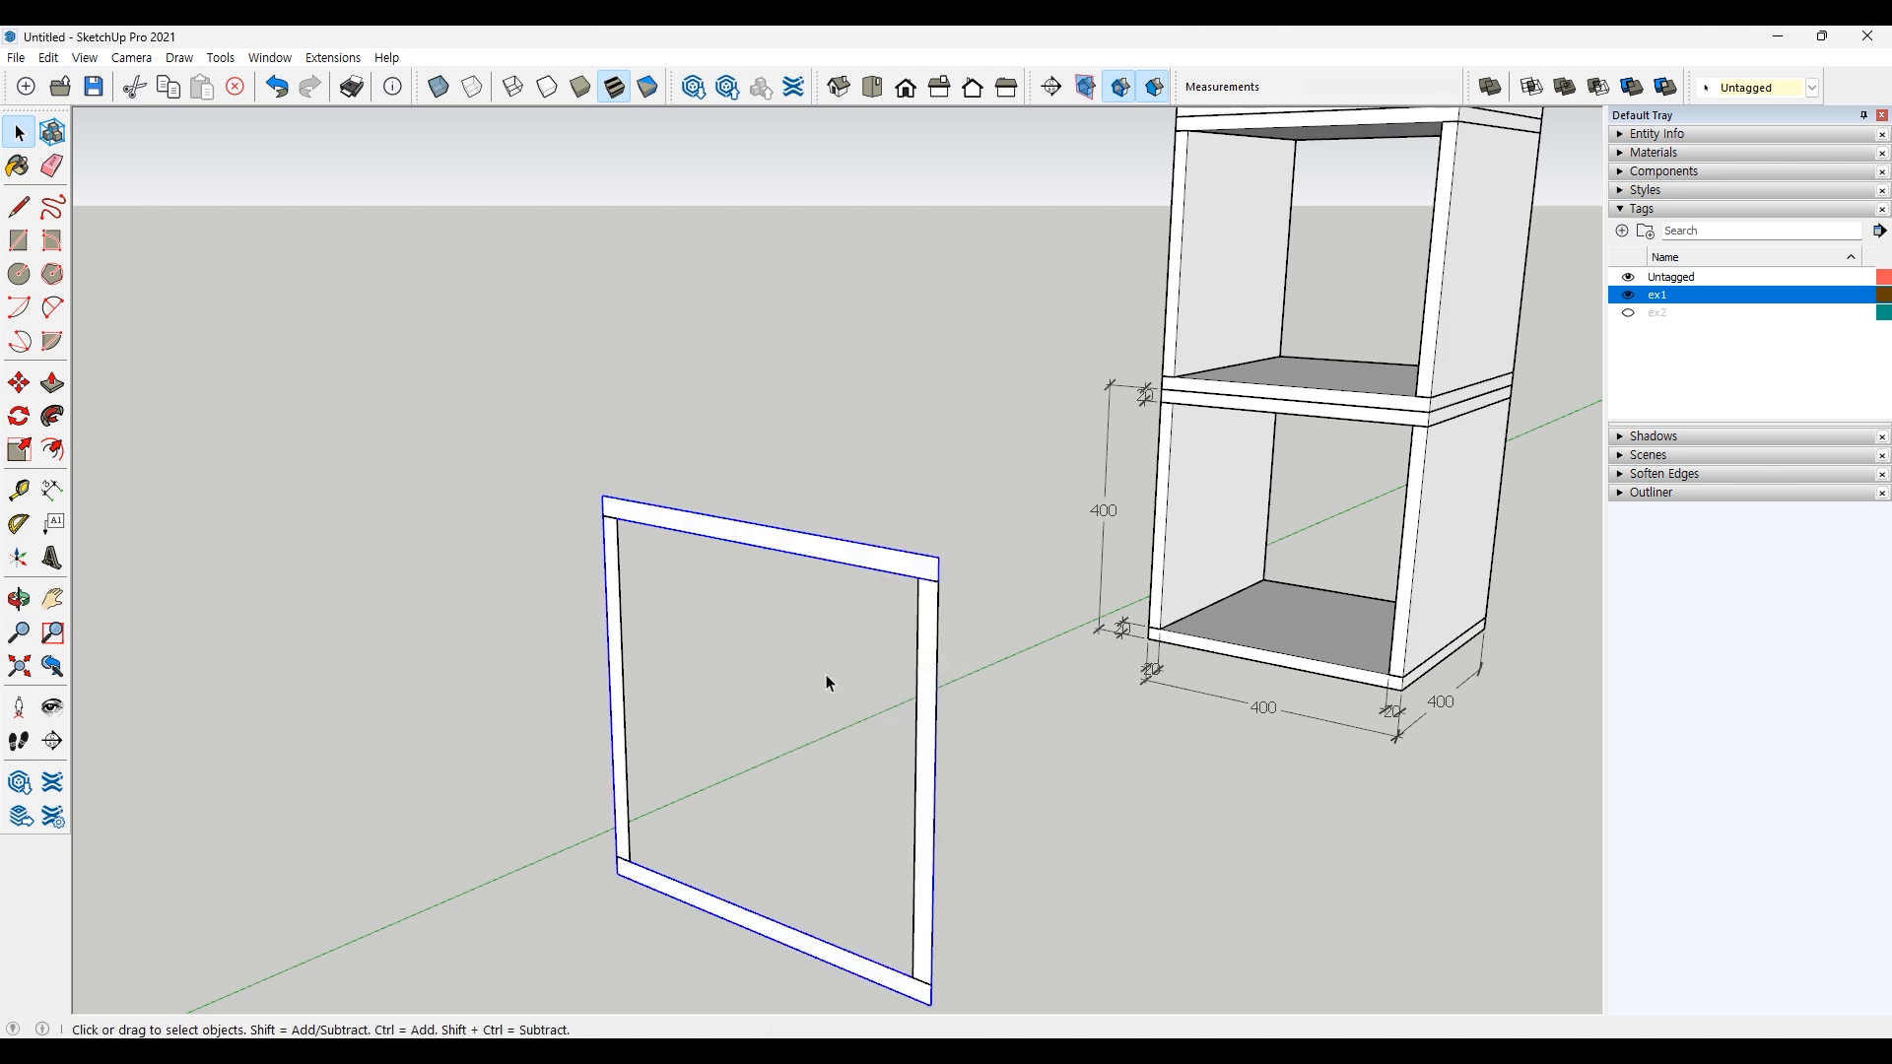
# Step: Make a second group from the frame's left and right vertical strips, including their edges
pyautogui.doubleClick(616, 650)
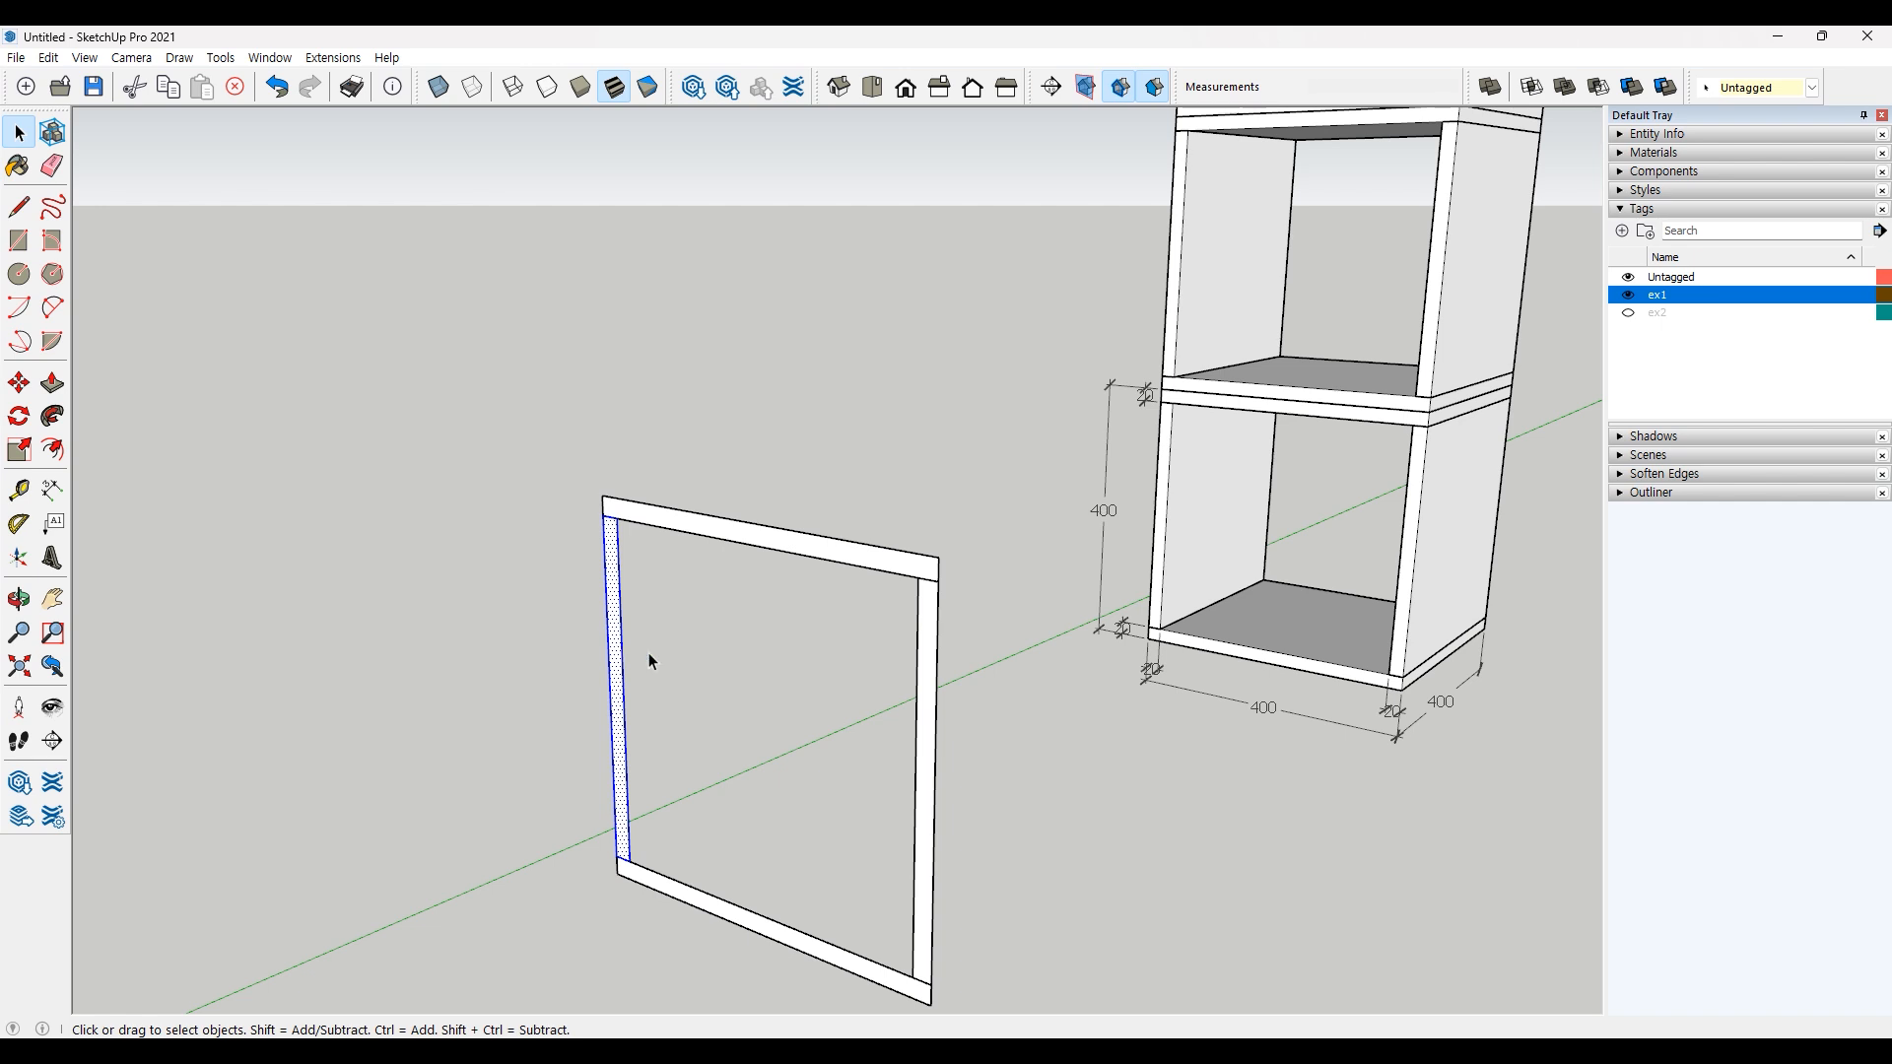
pyautogui.keyDown('ctrl'); pyautogui.click(927, 711); pyautogui.keyUp('ctrl')
pyautogui.rightClick(927, 711)
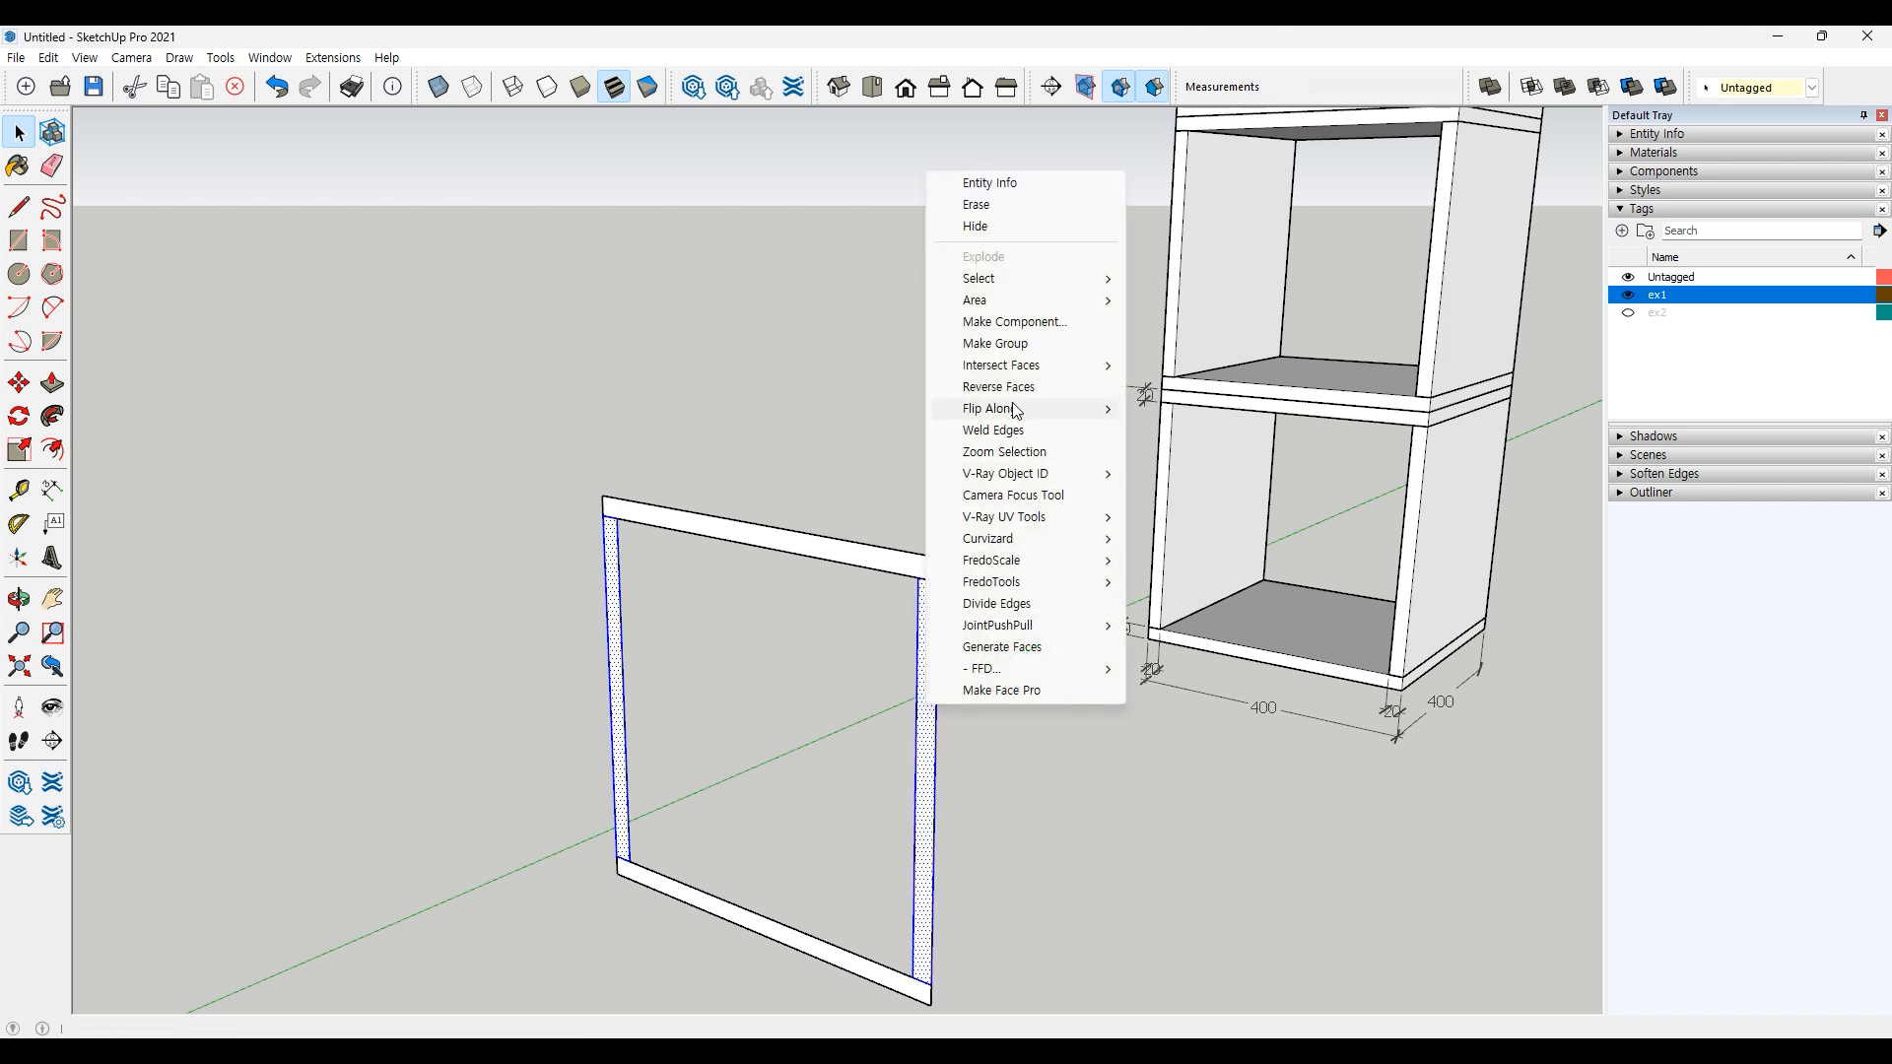
pyautogui.click(1014, 347)
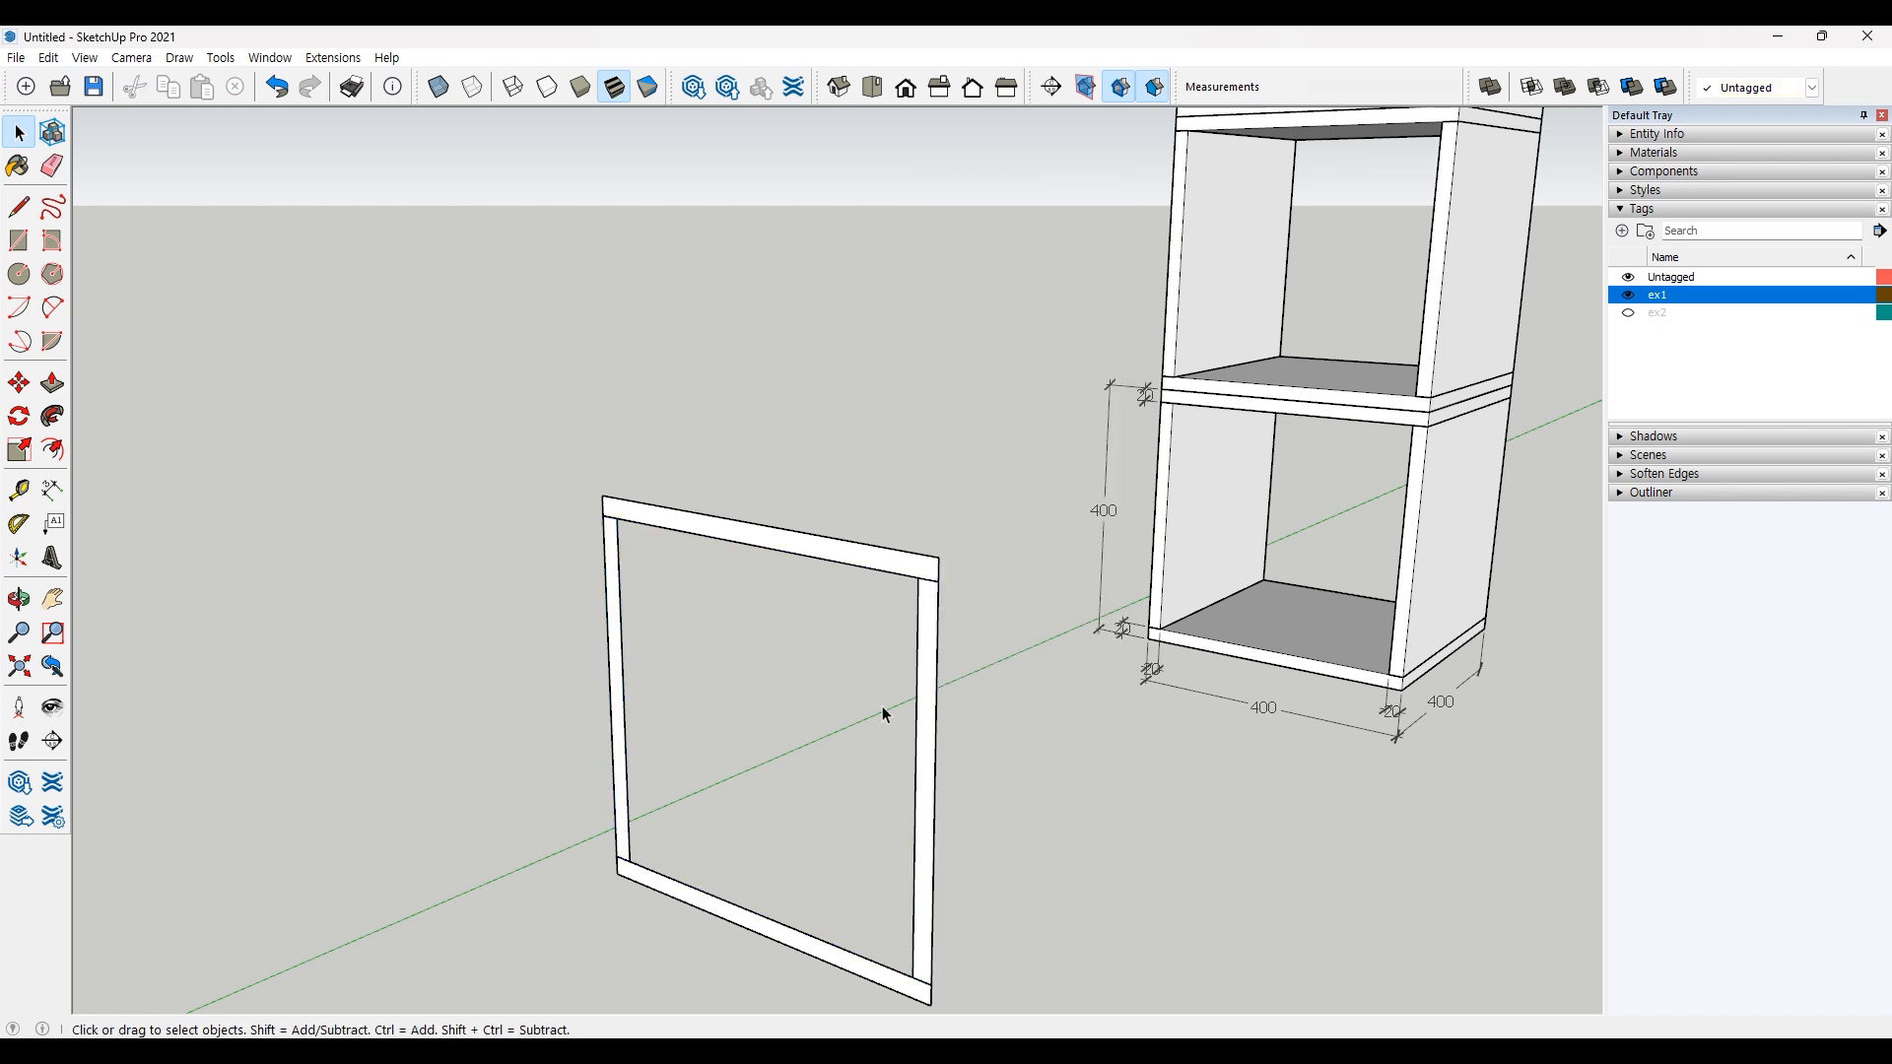
# Step: Inside the top-and-bottom group, push/pull both strips 400 back along the green axis to form horizontal panels
pyautogui.moveTo(883, 714); pyautogui.dragTo(756, 537, button='middle')
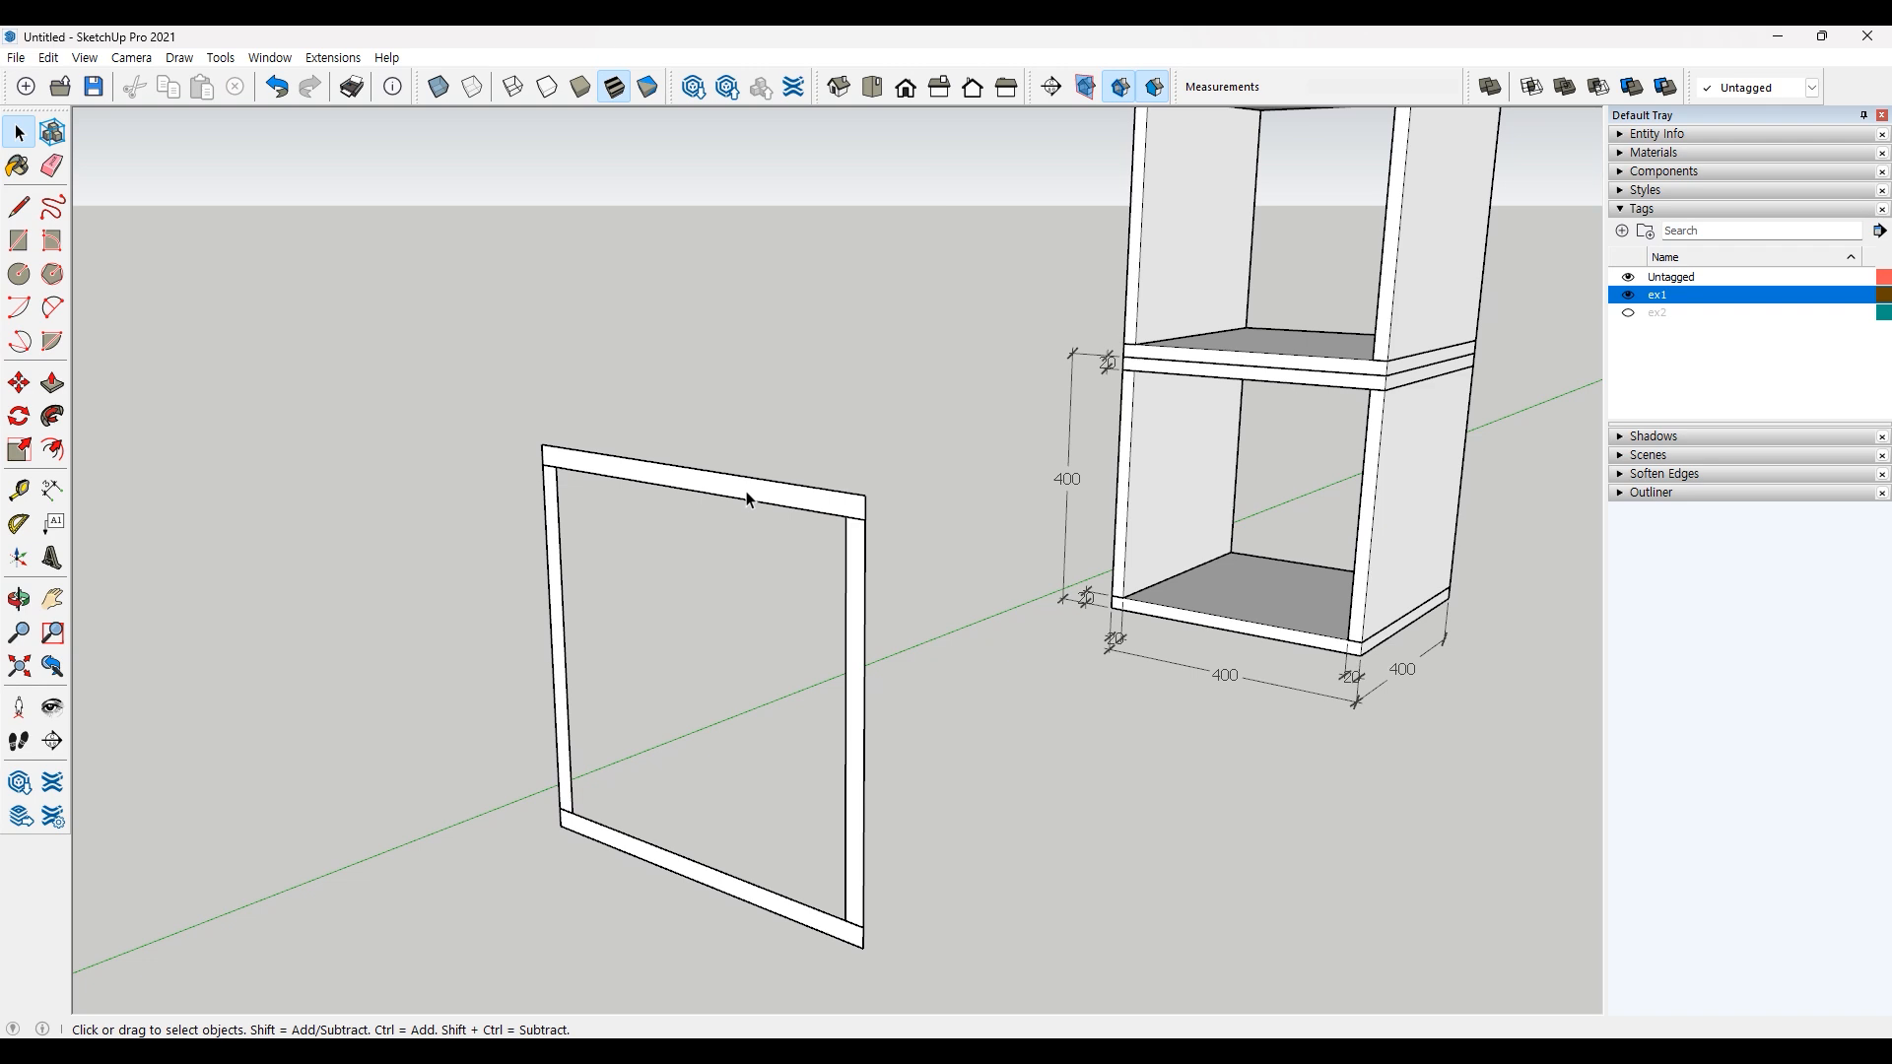
pyautogui.doubleClick(746, 500)
pyautogui.press('p')
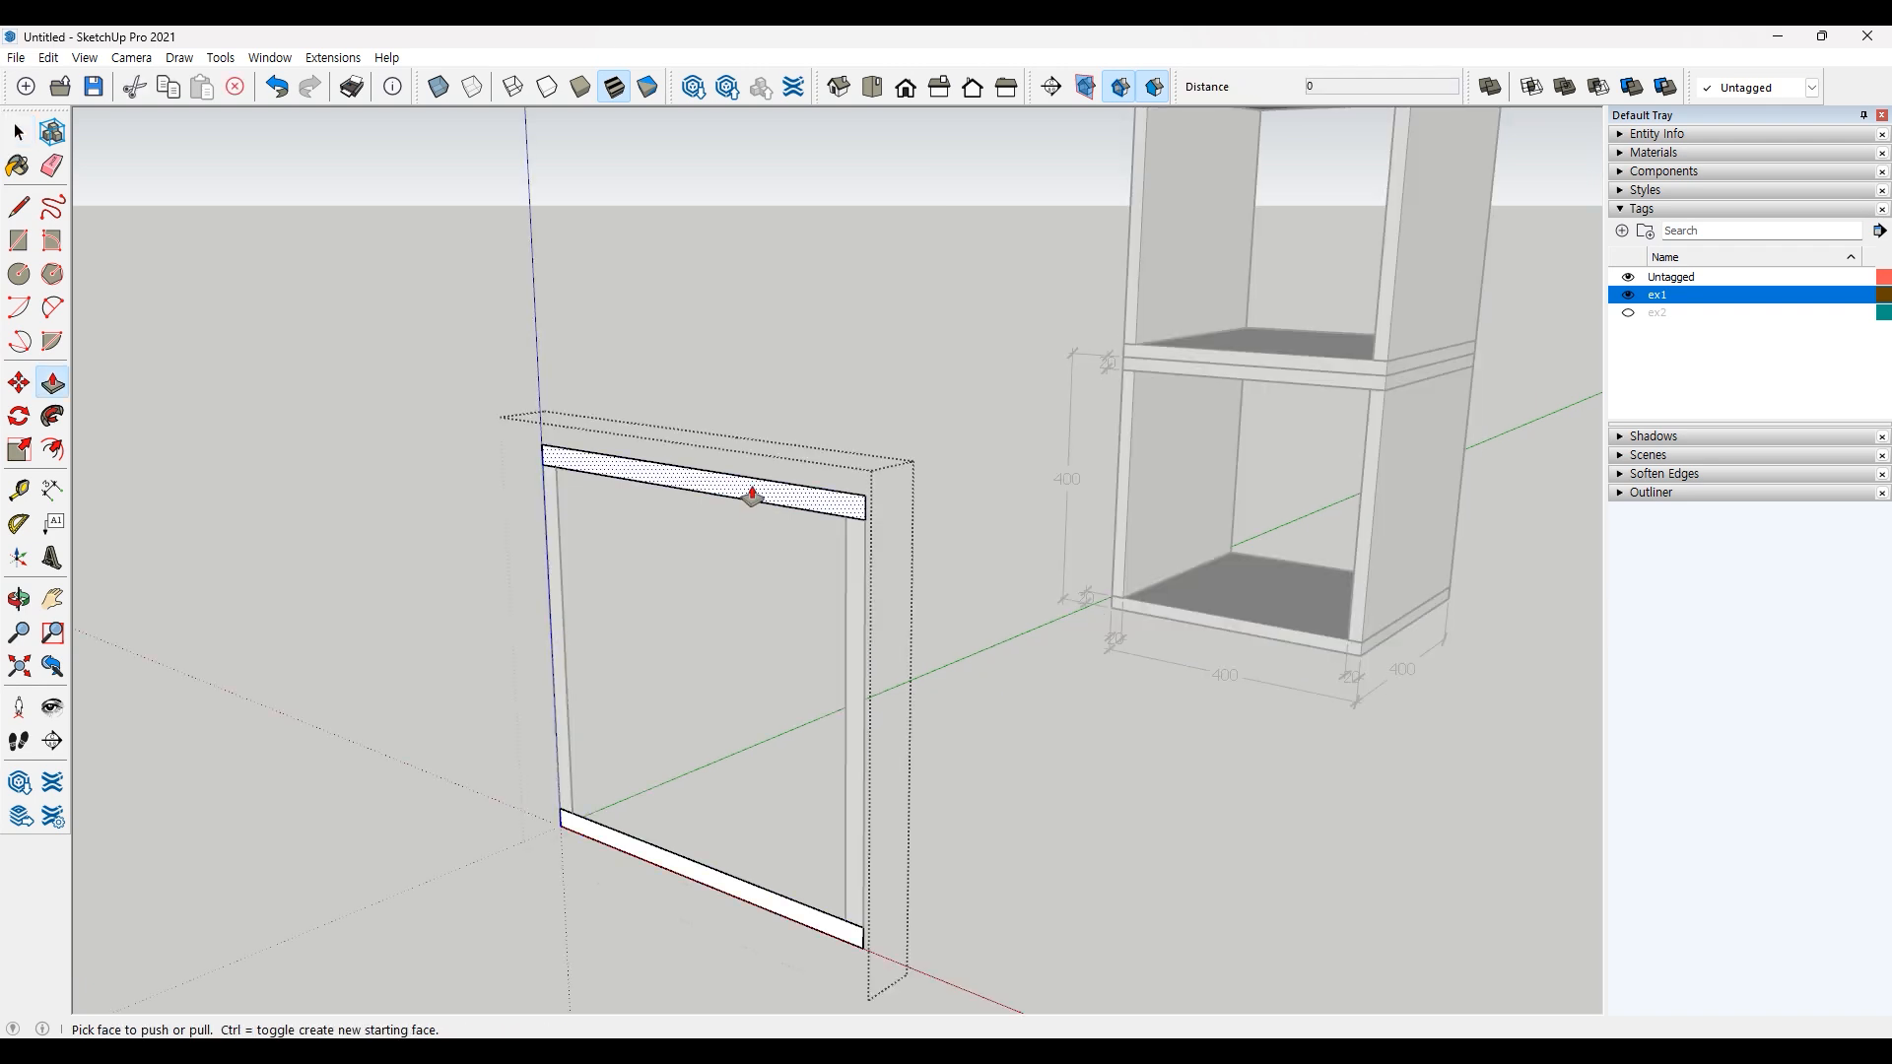
pyautogui.click(752, 496)
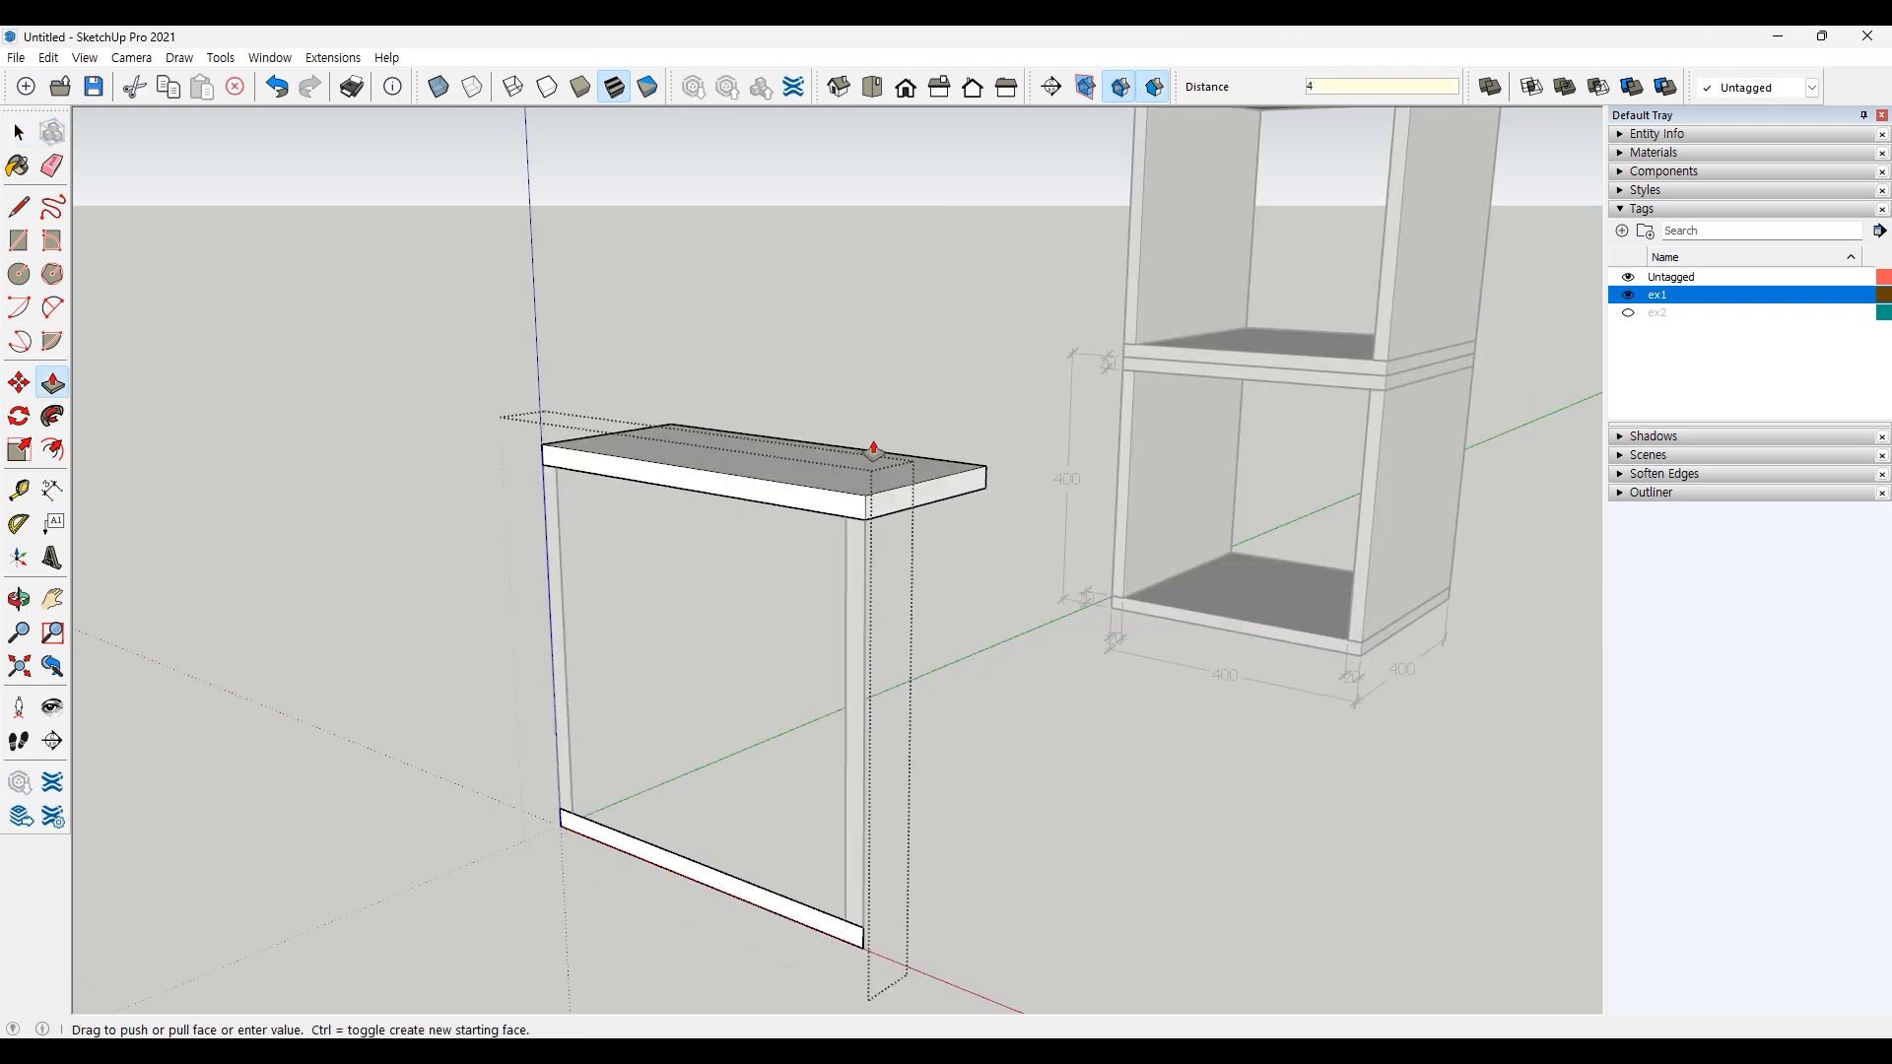
pyautogui.write('400')
pyautogui.press('Return')
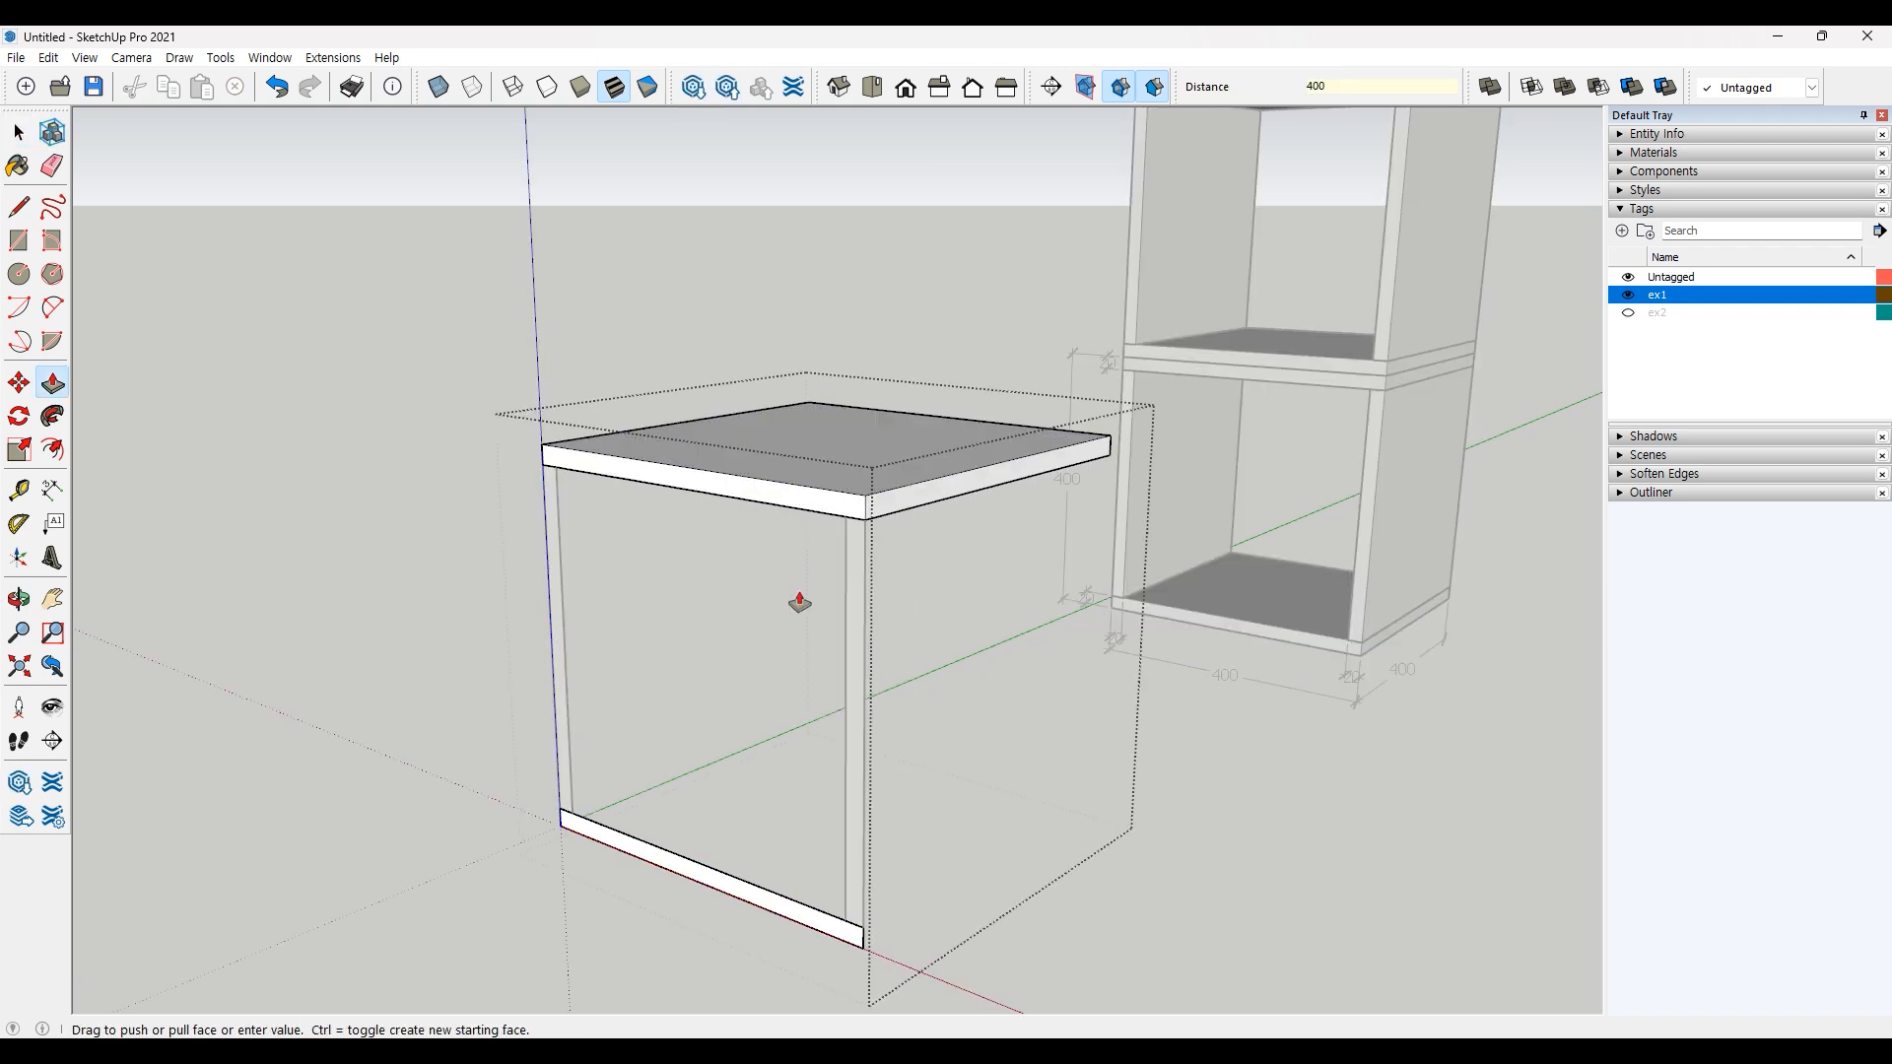
pyautogui.doubleClick(757, 905)
pyautogui.press('space')
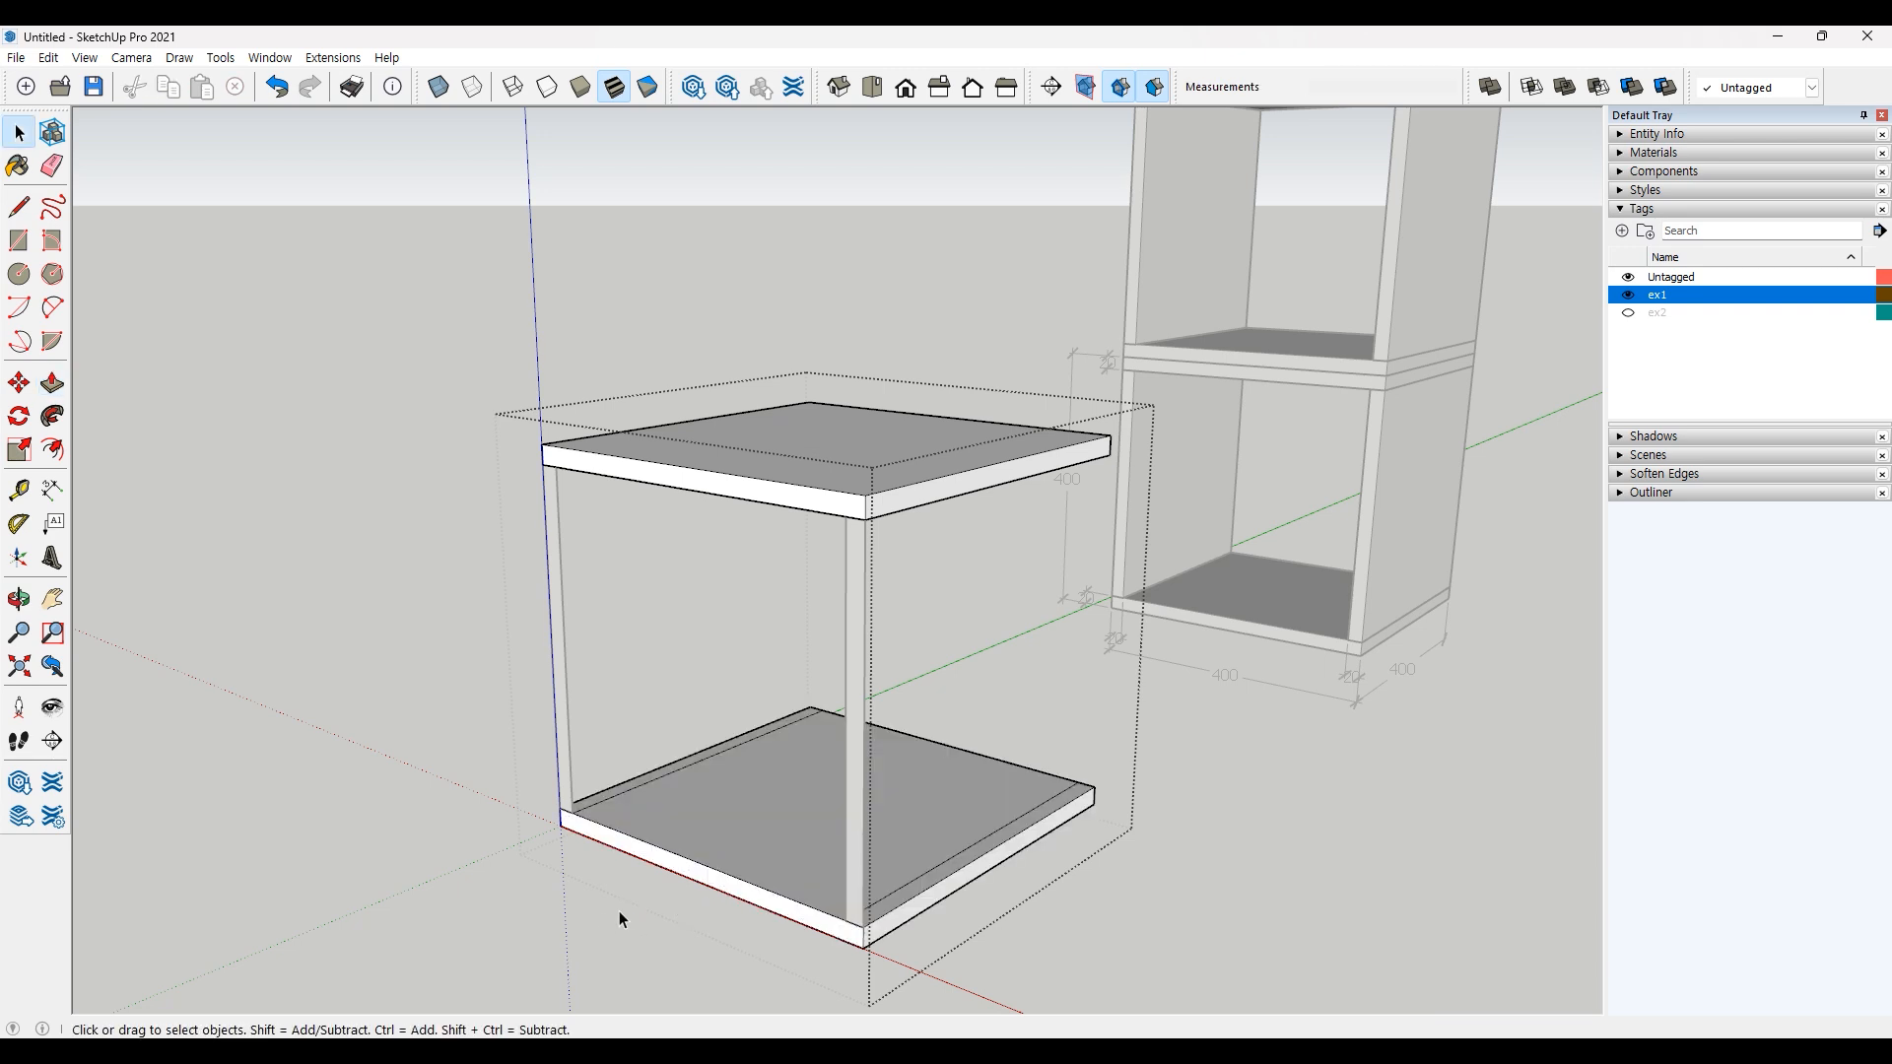
pyautogui.click(583, 920)
# Step: Inside the side-strip group, push/pull both vertical strips 400 back to form the side panels
pyautogui.doubleClick(859, 592)
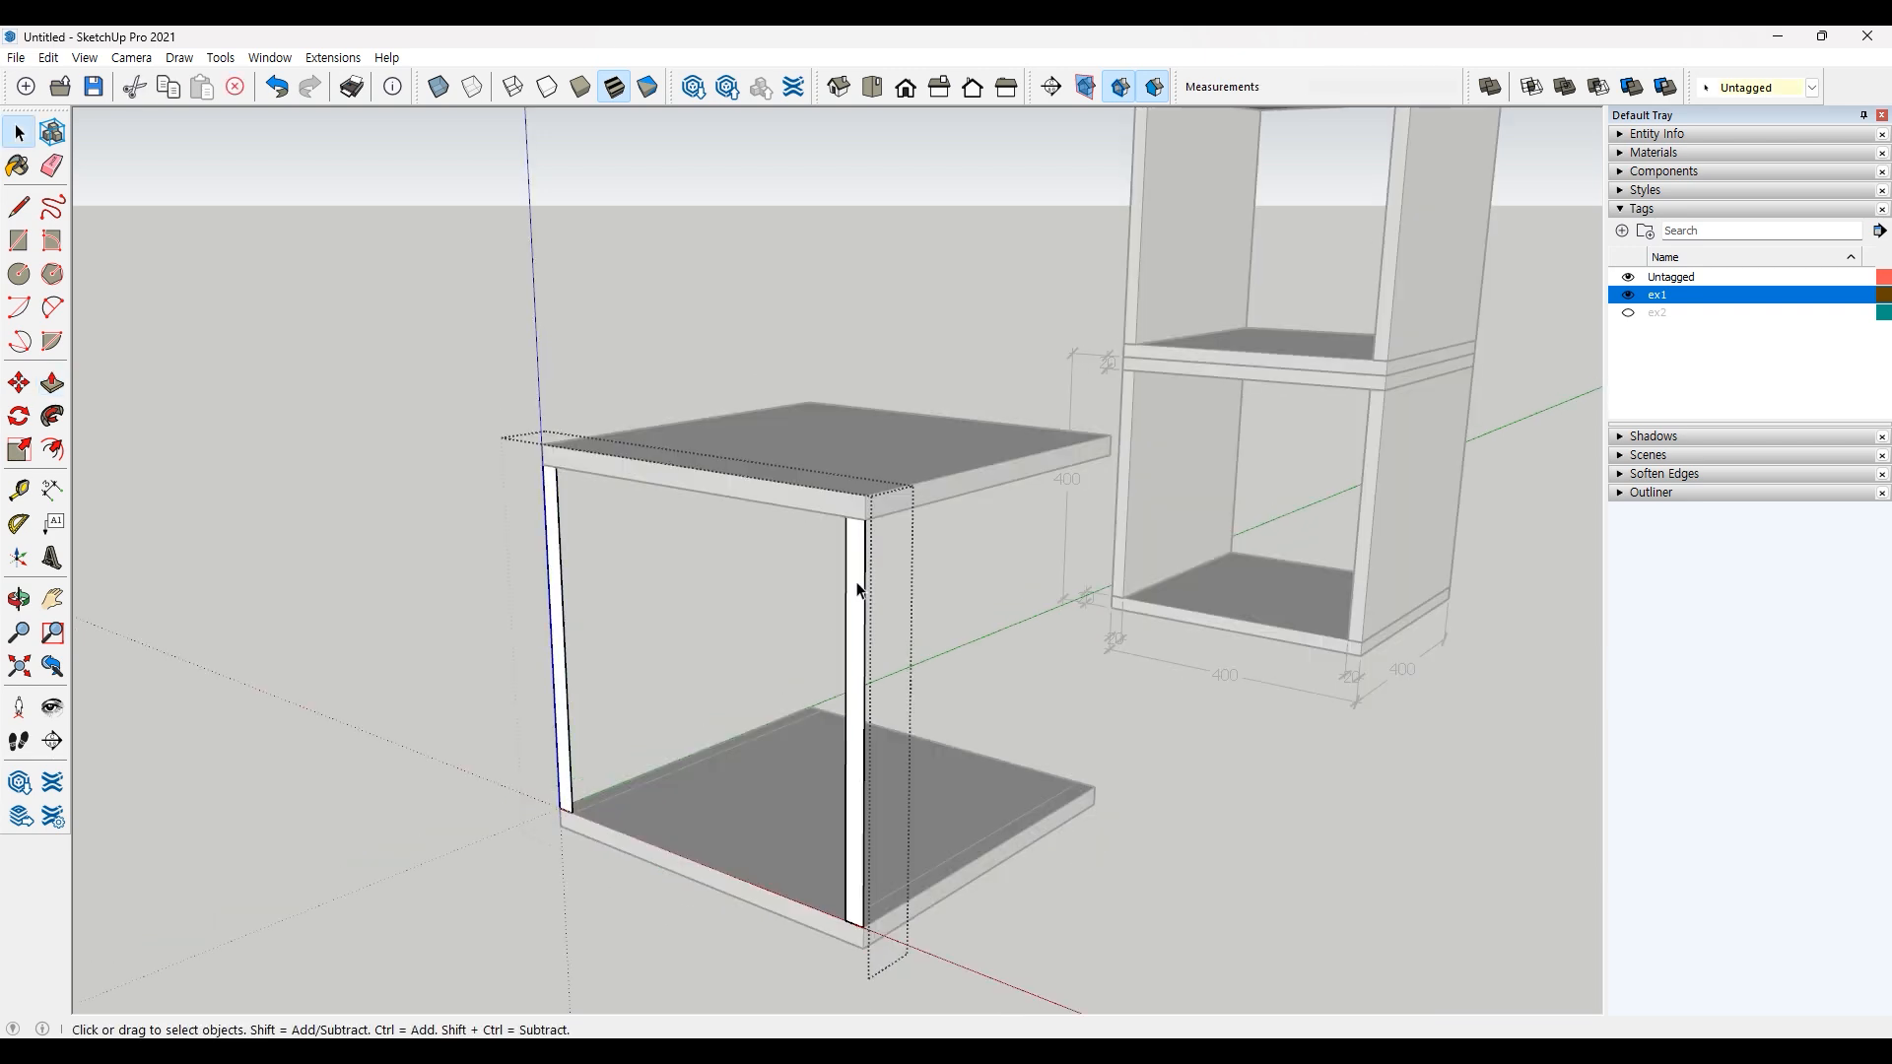
pyautogui.press('p')
pyautogui.click(858, 591)
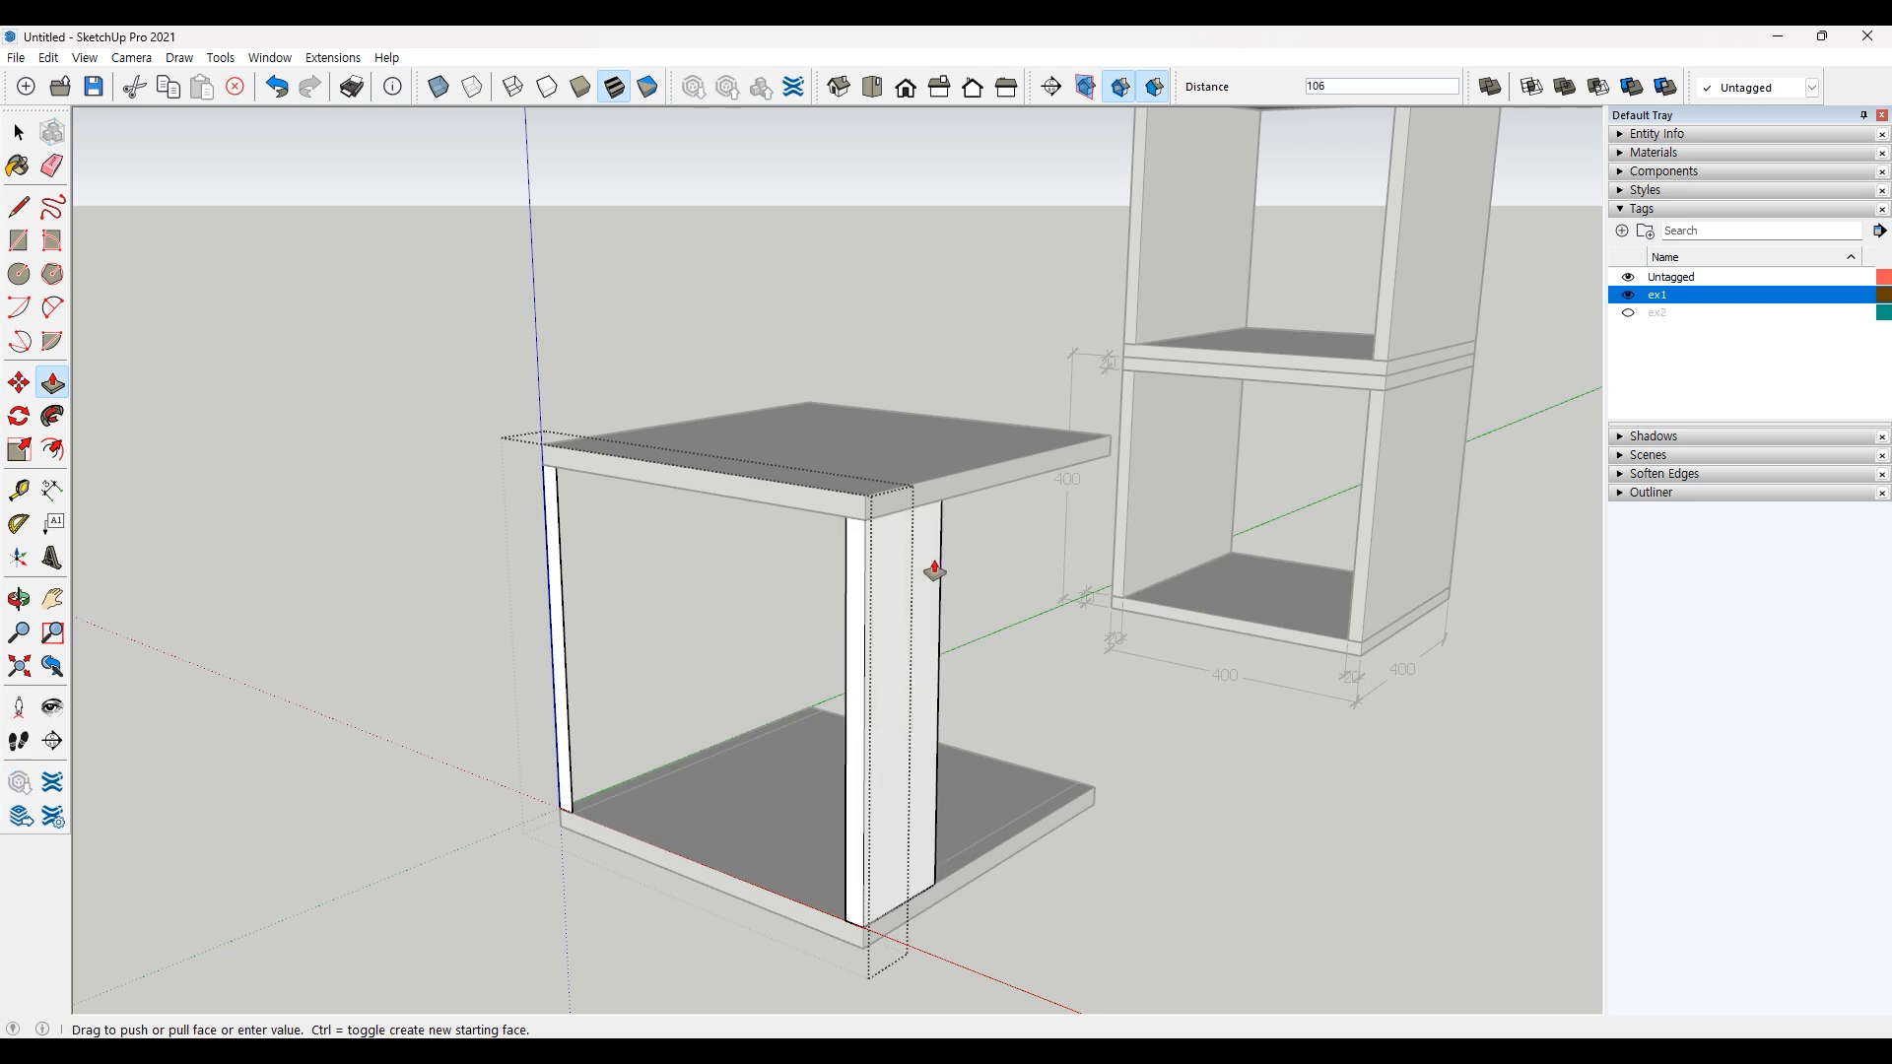
pyautogui.write('400')
pyautogui.press('Return')
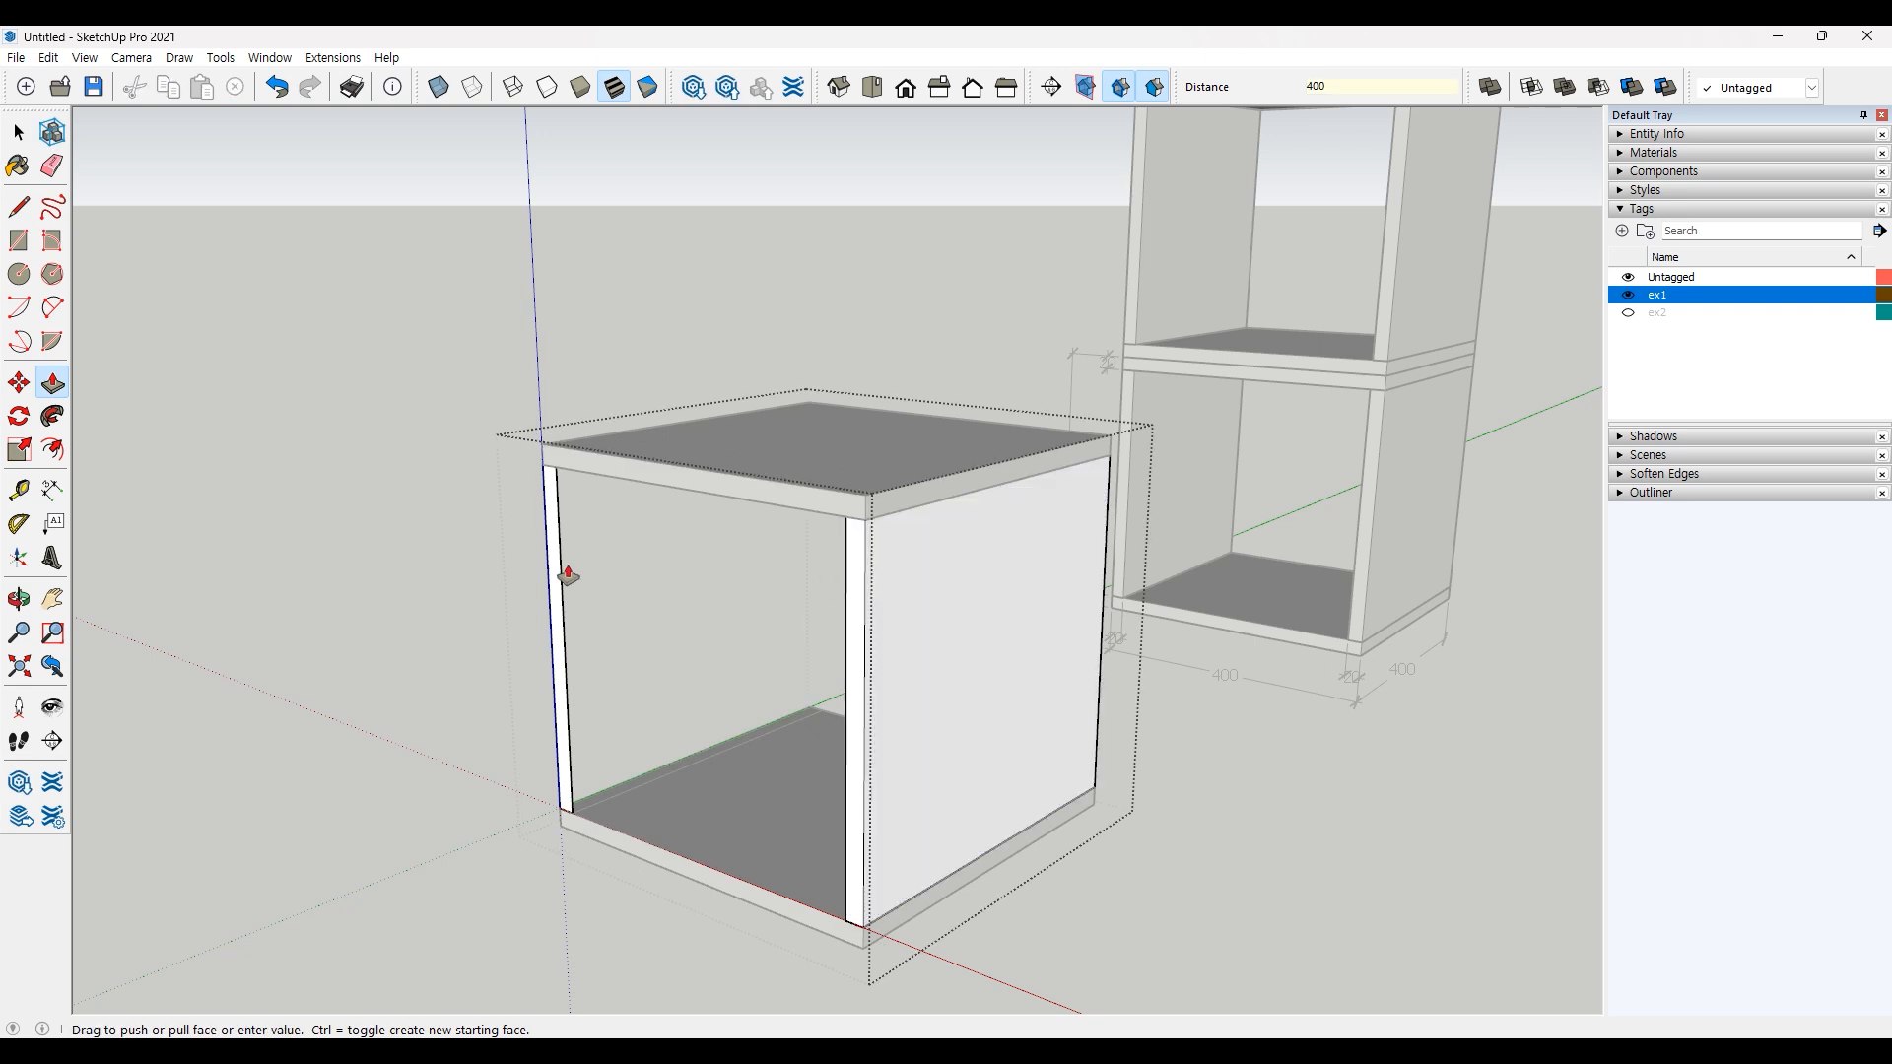
pyautogui.doubleClick(559, 574)
pyautogui.press('space')
pyautogui.click(410, 575)
# Step: Select the side-panel group to check that it is separate from the horizontal panels
pyautogui.scroll(-3, 457, 723)
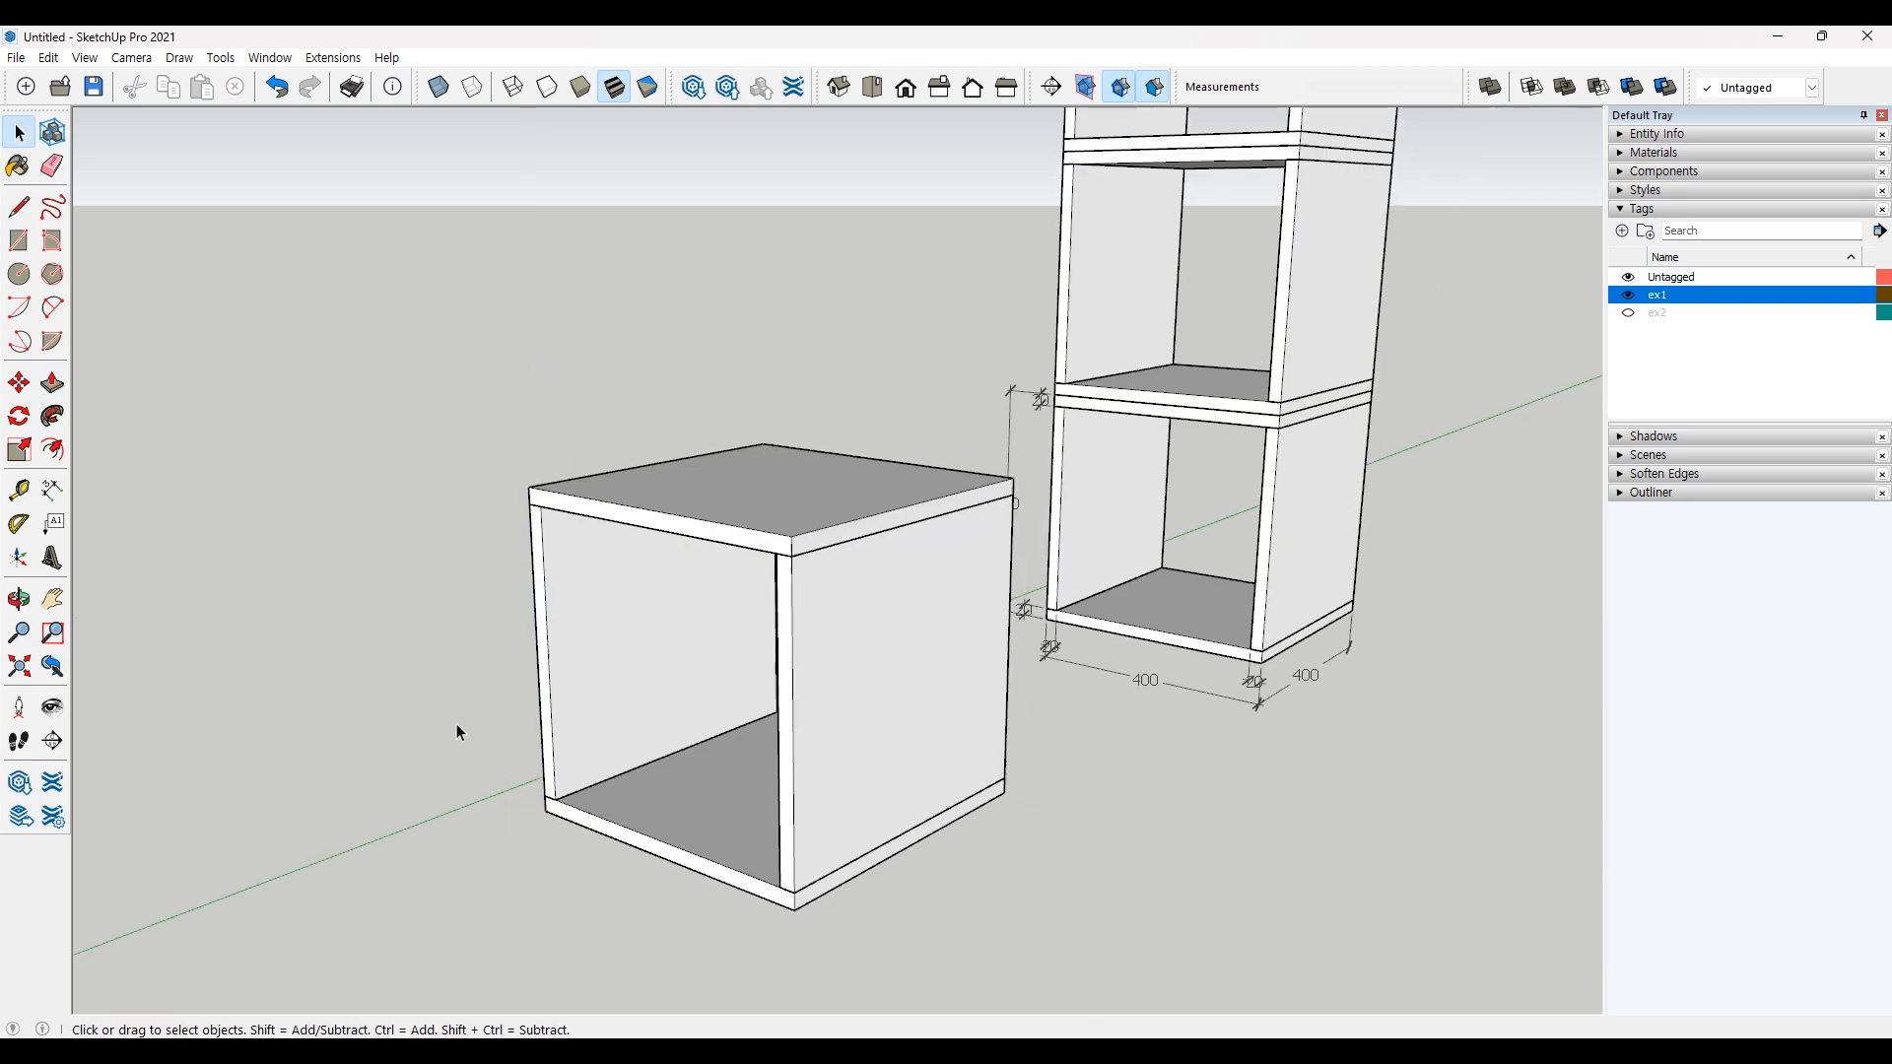
pyautogui.moveTo(874, 817); pyautogui.dragTo(802, 832, button='middle')
pyautogui.click(592, 591)
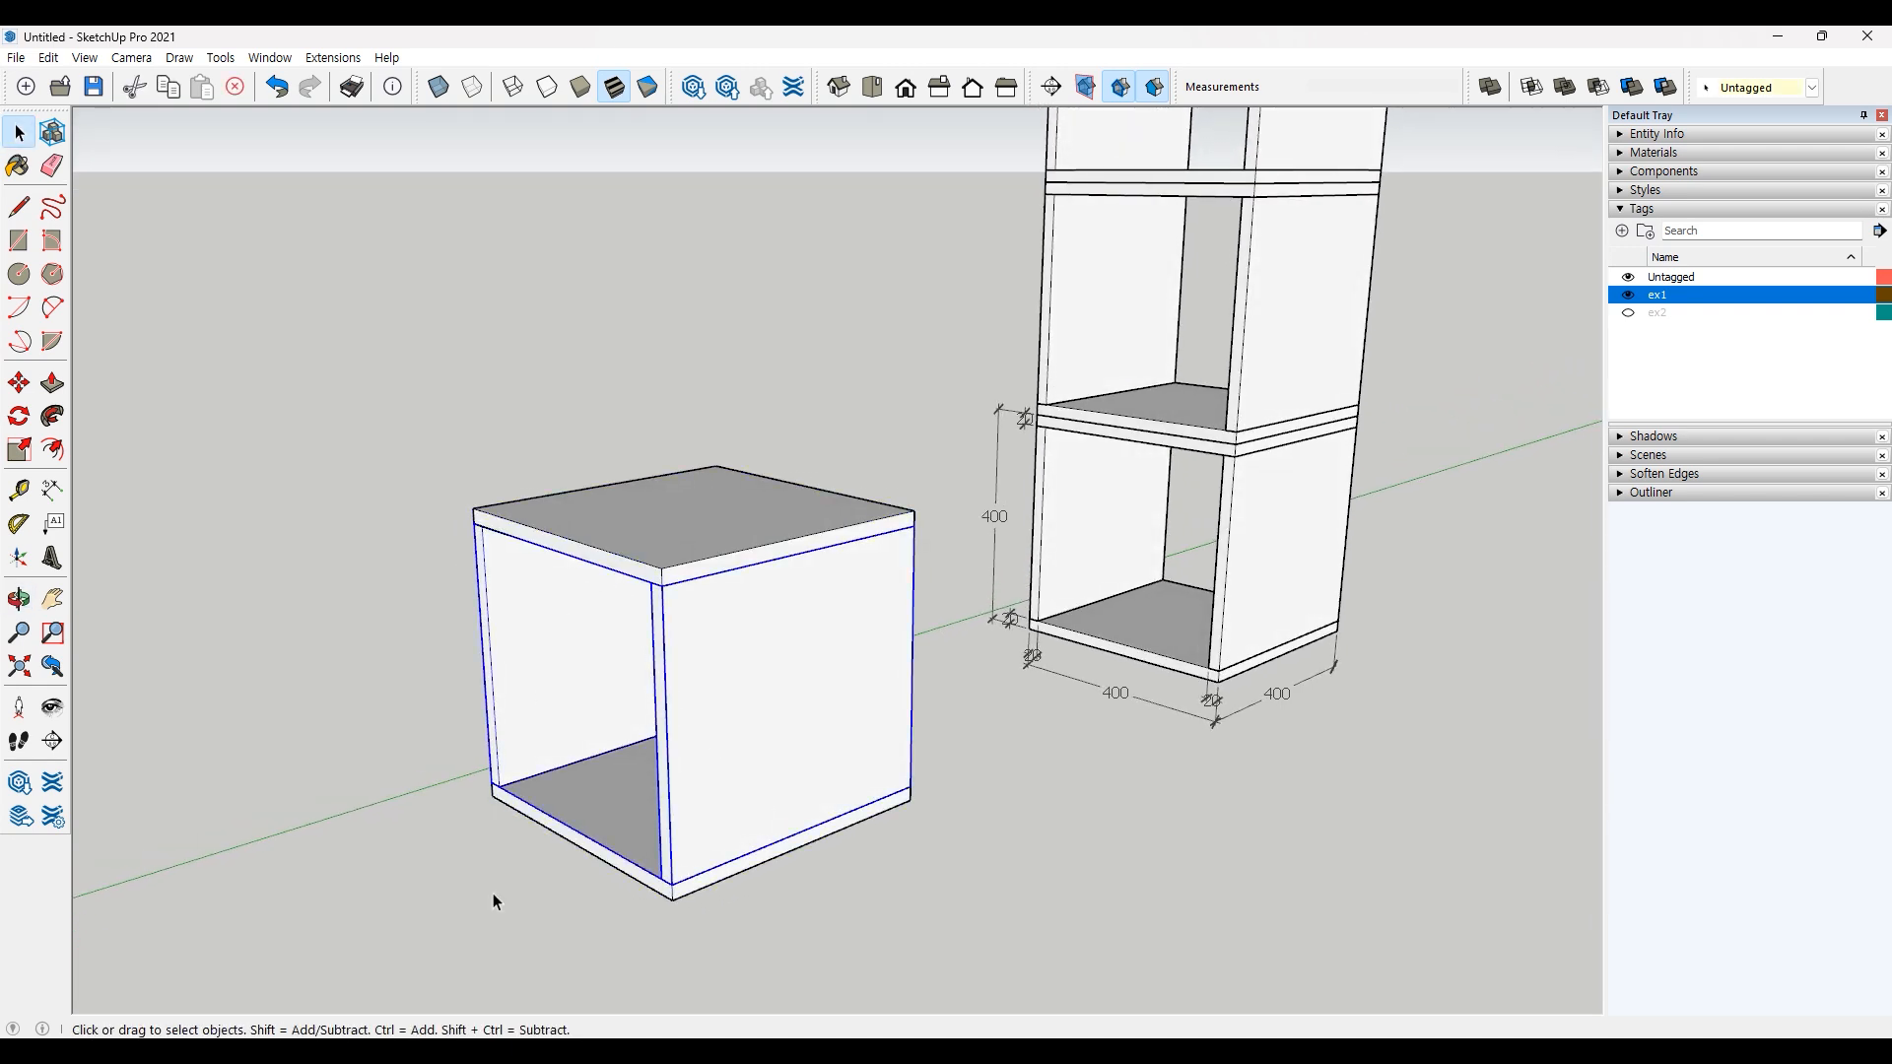
pyautogui.click(493, 893)
pyautogui.click(569, 615)
pyautogui.click(442, 938)
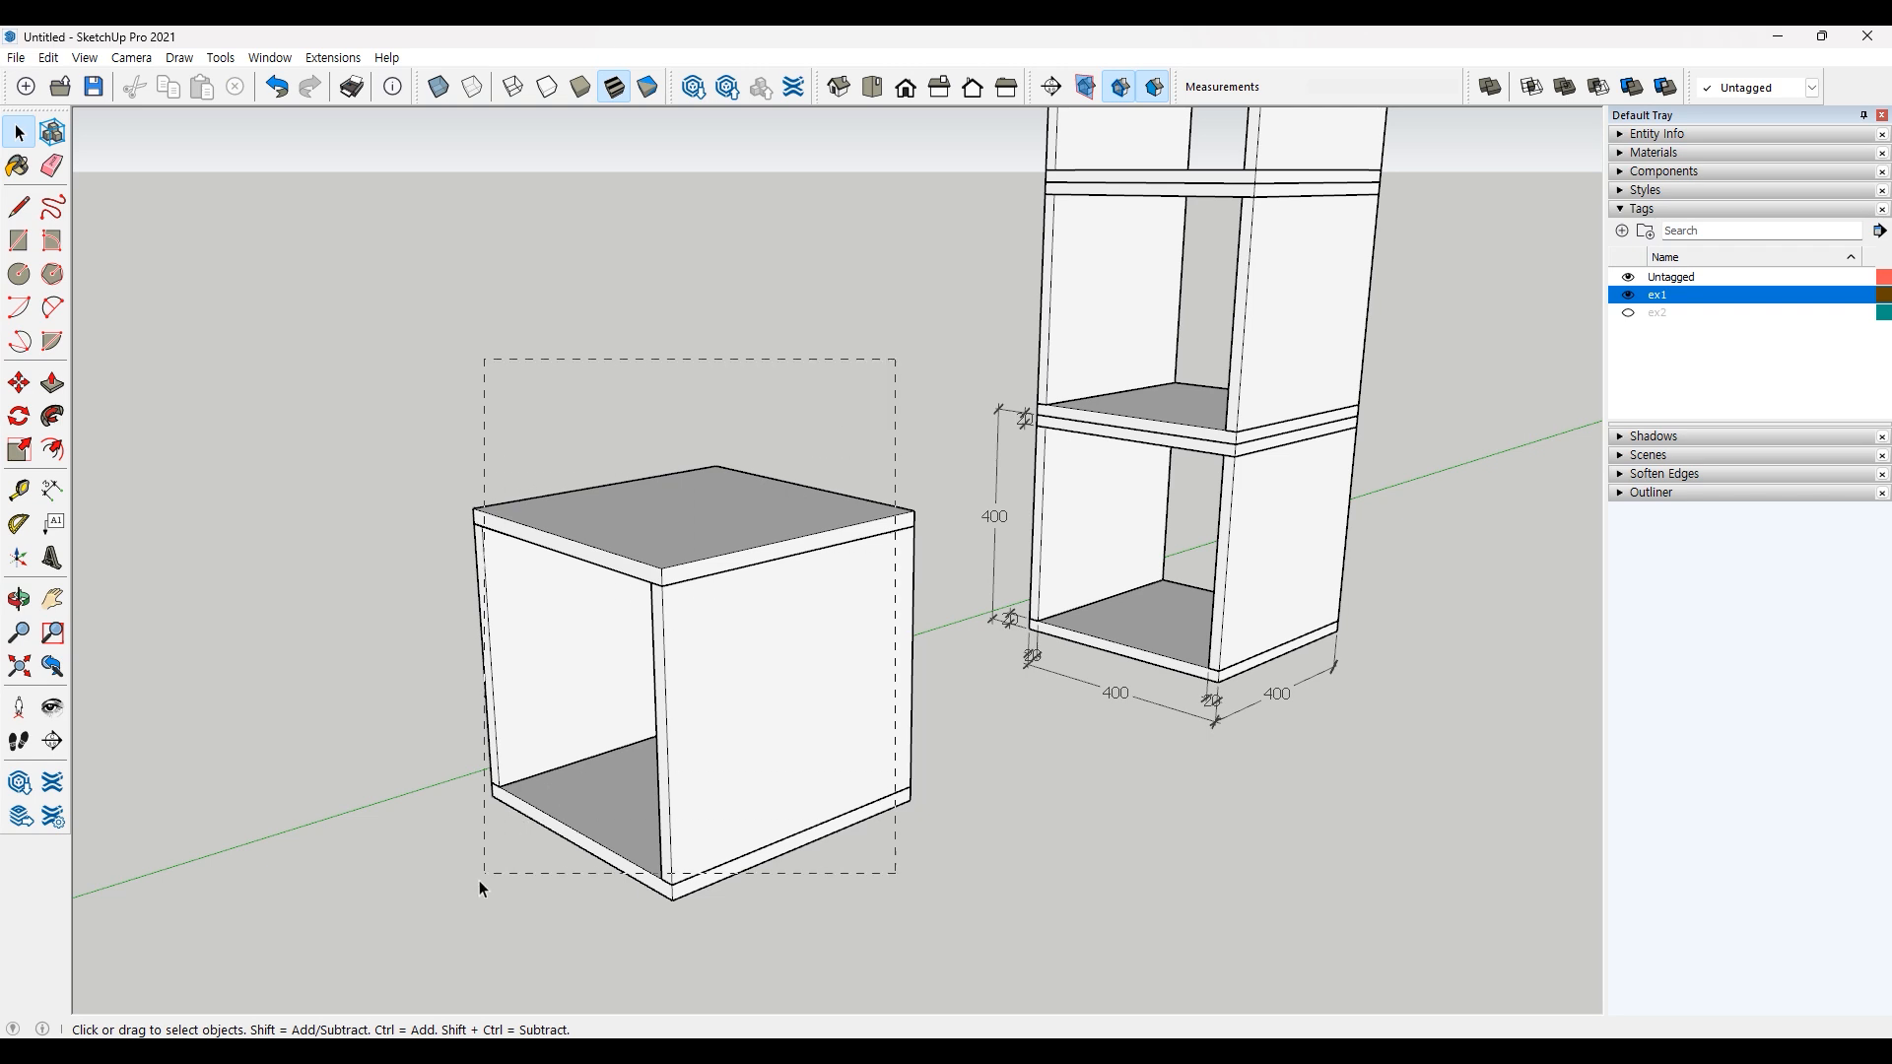
# Step: Combine the horizontal-panel group and the side-panel group into one box group and select it
pyautogui.moveTo(480, 880); pyautogui.dragTo(480, 880)
pyautogui.rightClick(691, 523)
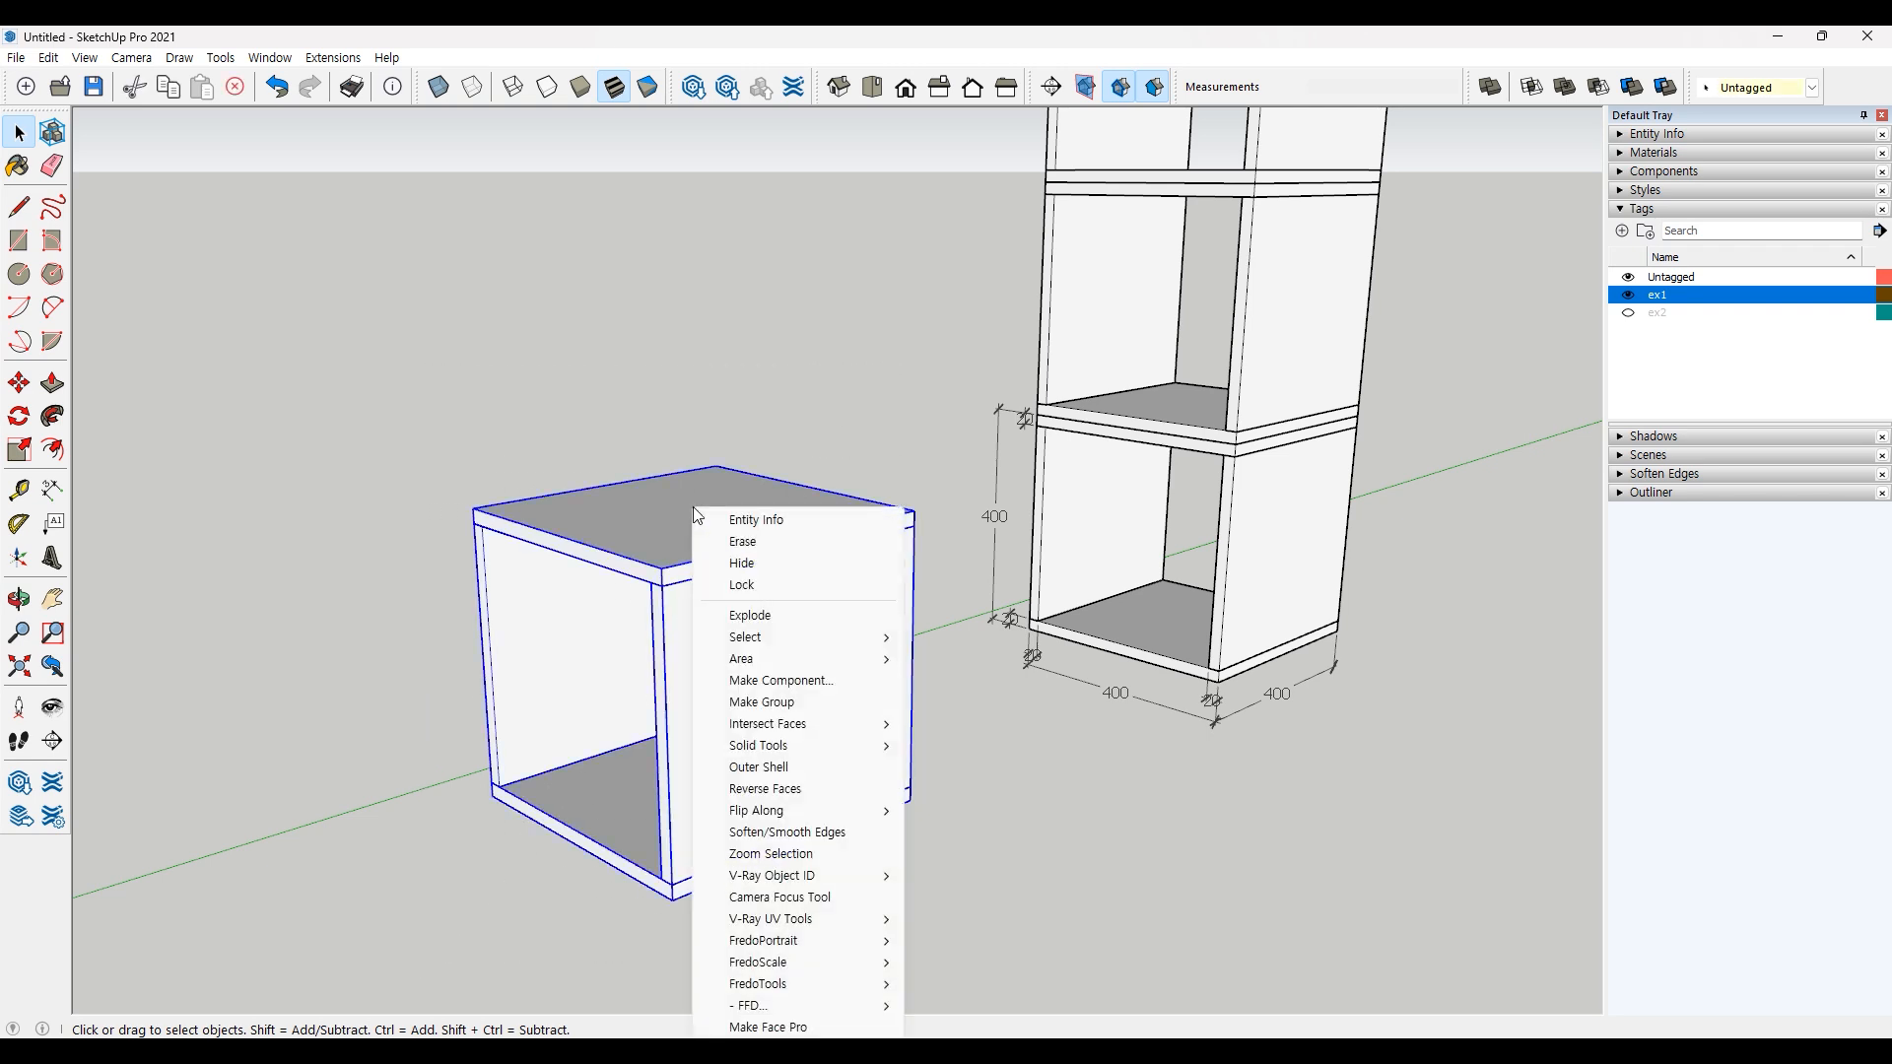
pyautogui.click(739, 704)
pyautogui.scroll(-1, 854, 778)
pyautogui.scroll(-1, 854, 786)
pyautogui.click(857, 883)
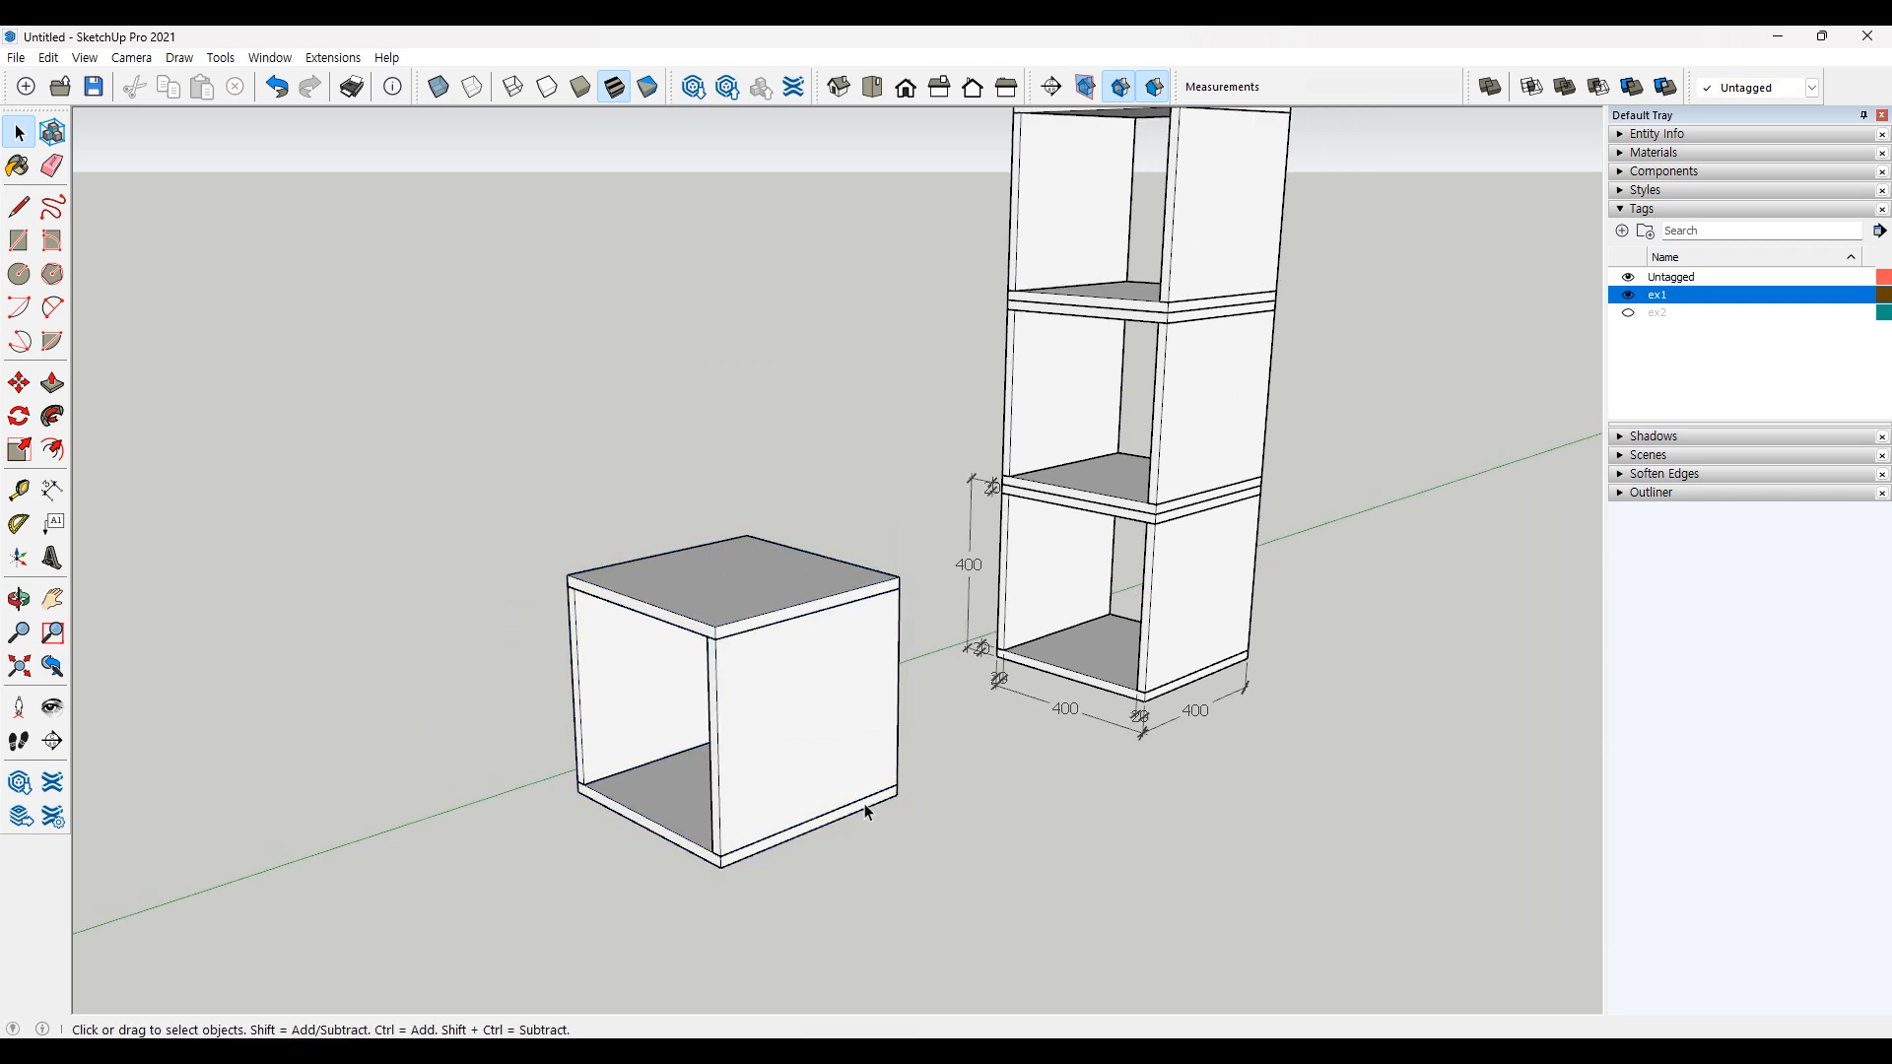
pyautogui.click(849, 783)
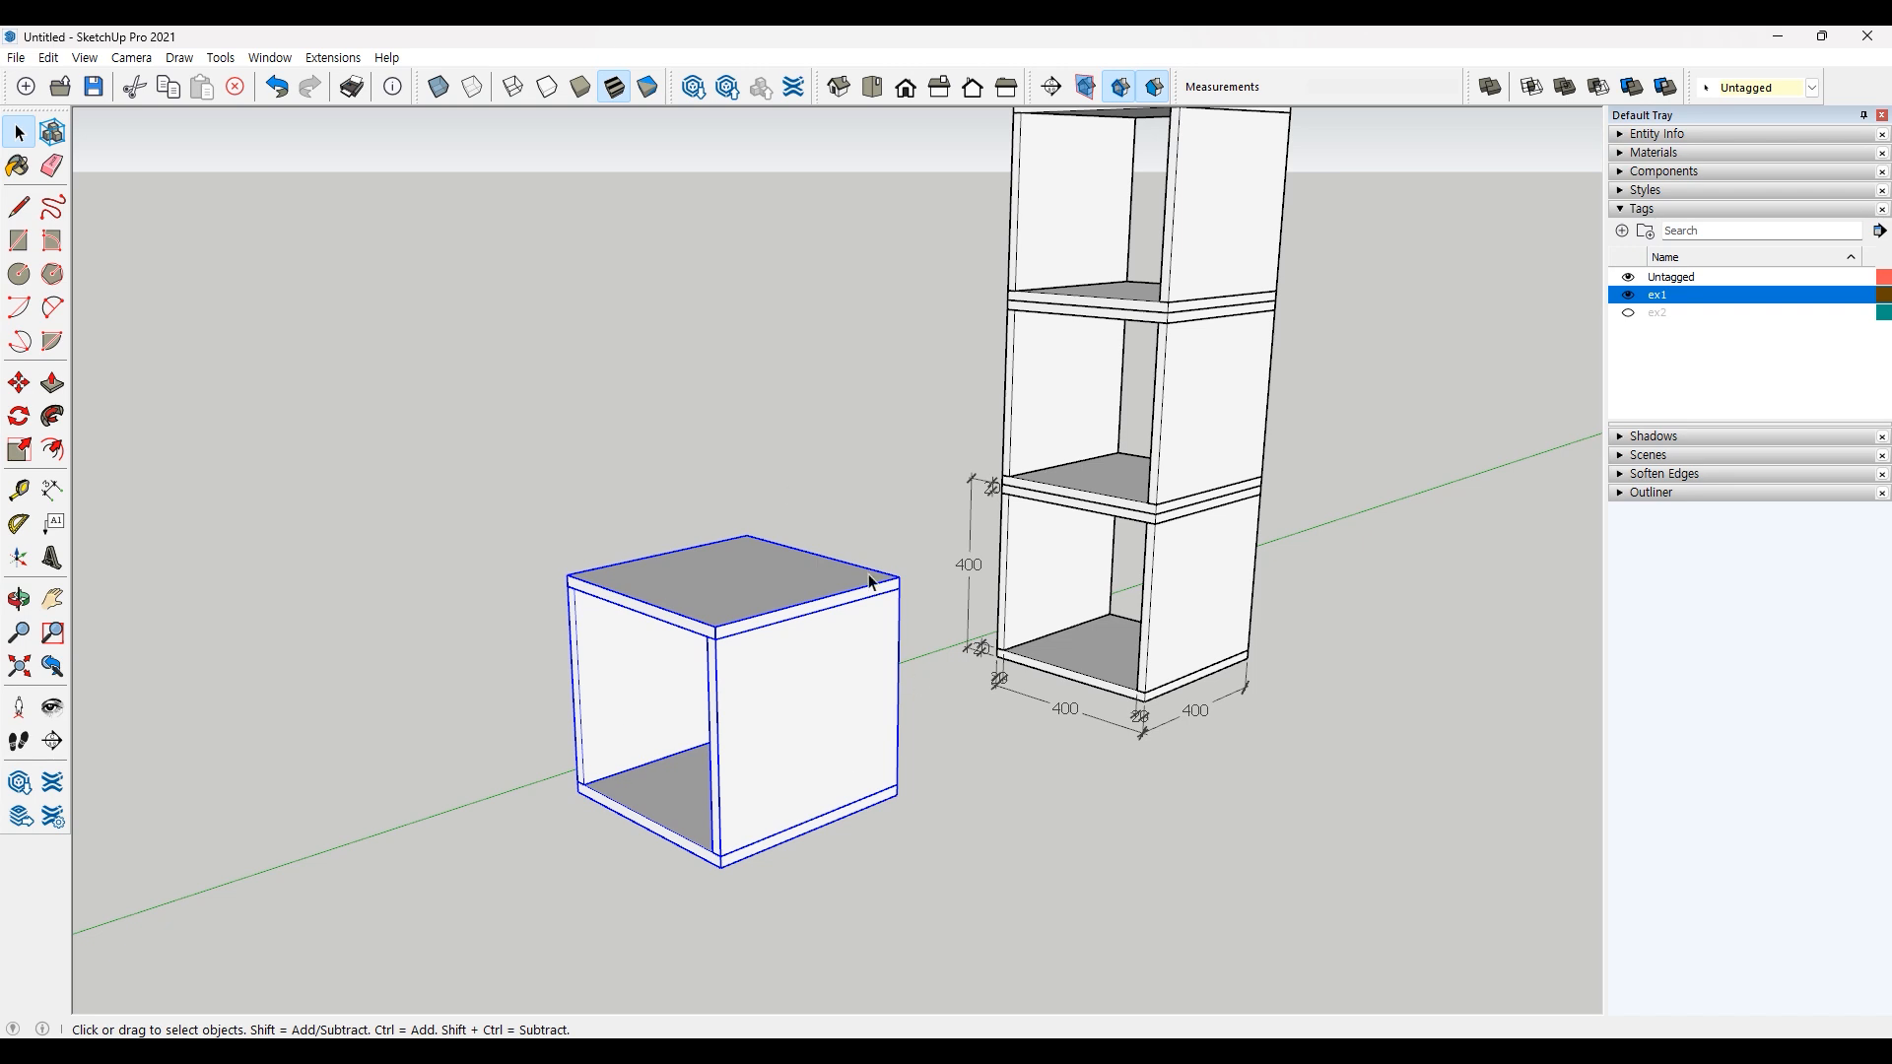
# Step: Copy the box group 400 straight up and multiply the copy by two to stack a three-tier shelf
pyautogui.moveTo(913, 752)
pyautogui.mouseDown(button='middle')
pyautogui.moveTo(896, 831)
pyautogui.moveTo(917, 788)
pyautogui.mouseUp(button='middle')
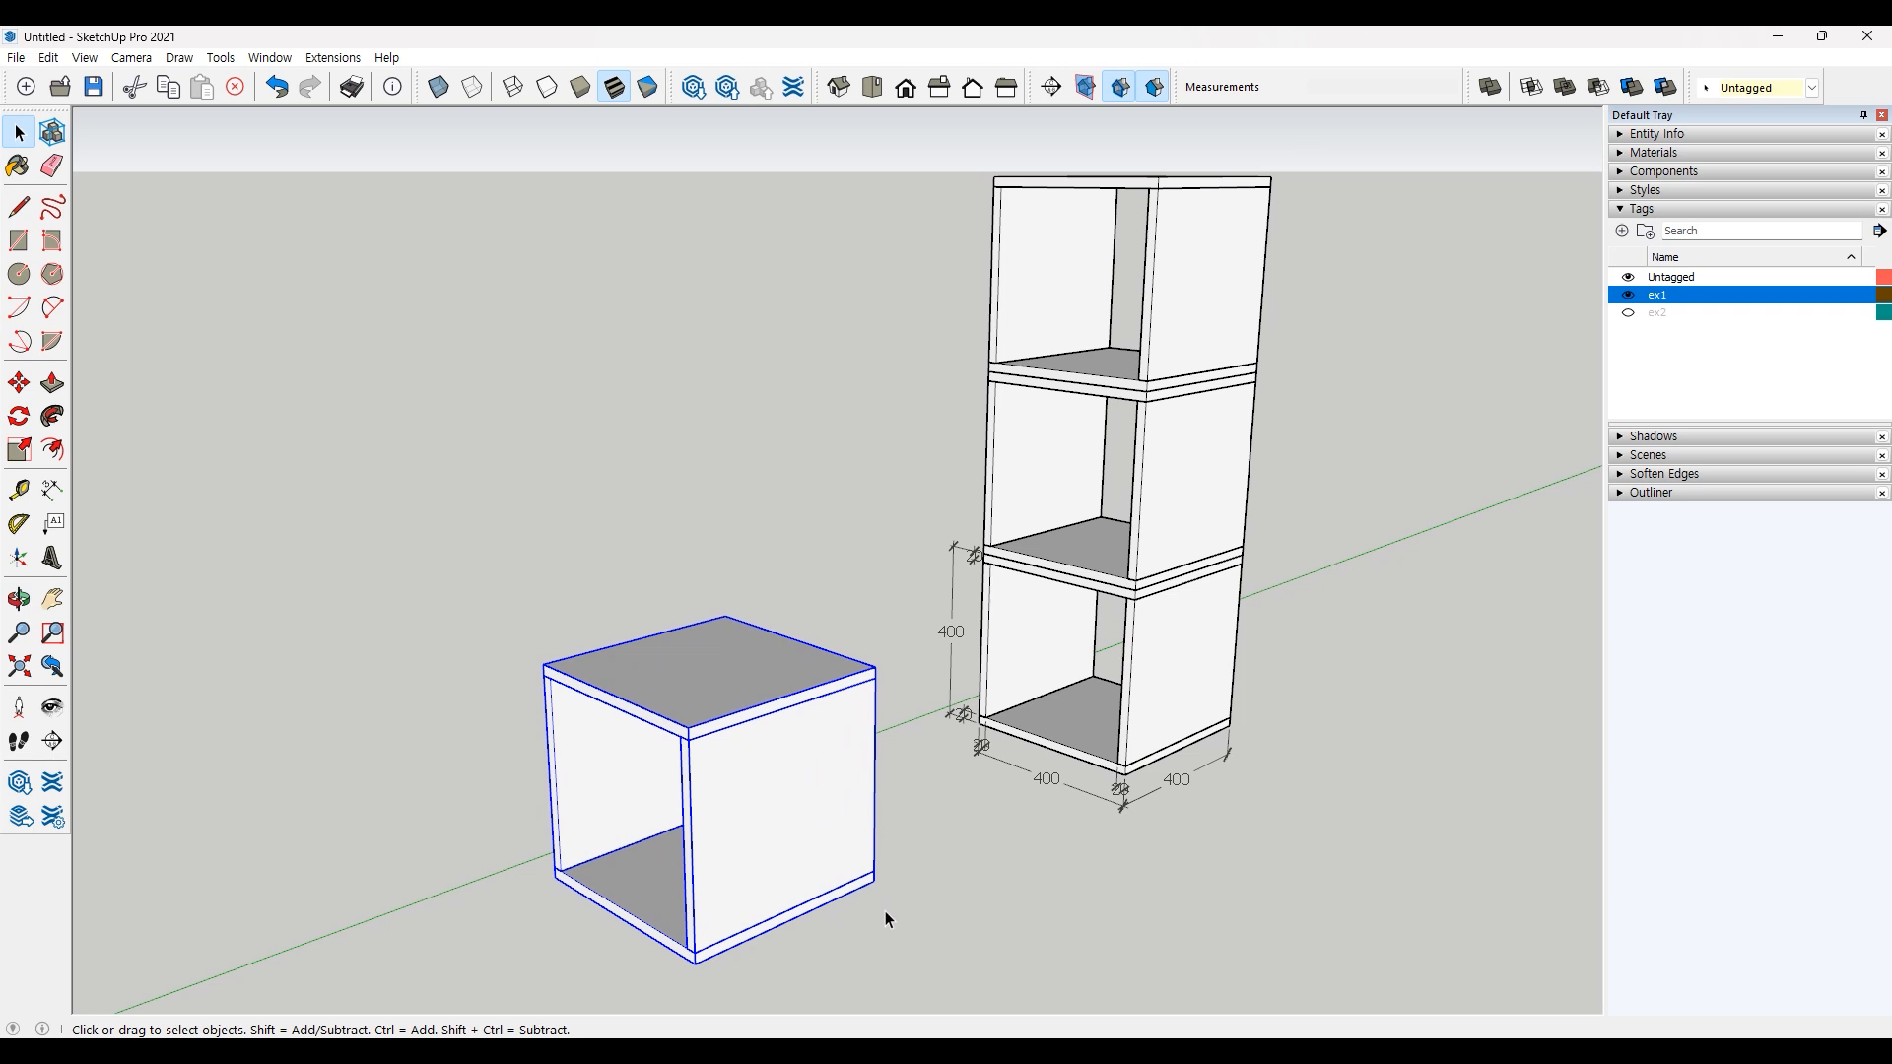
pyautogui.press('m')
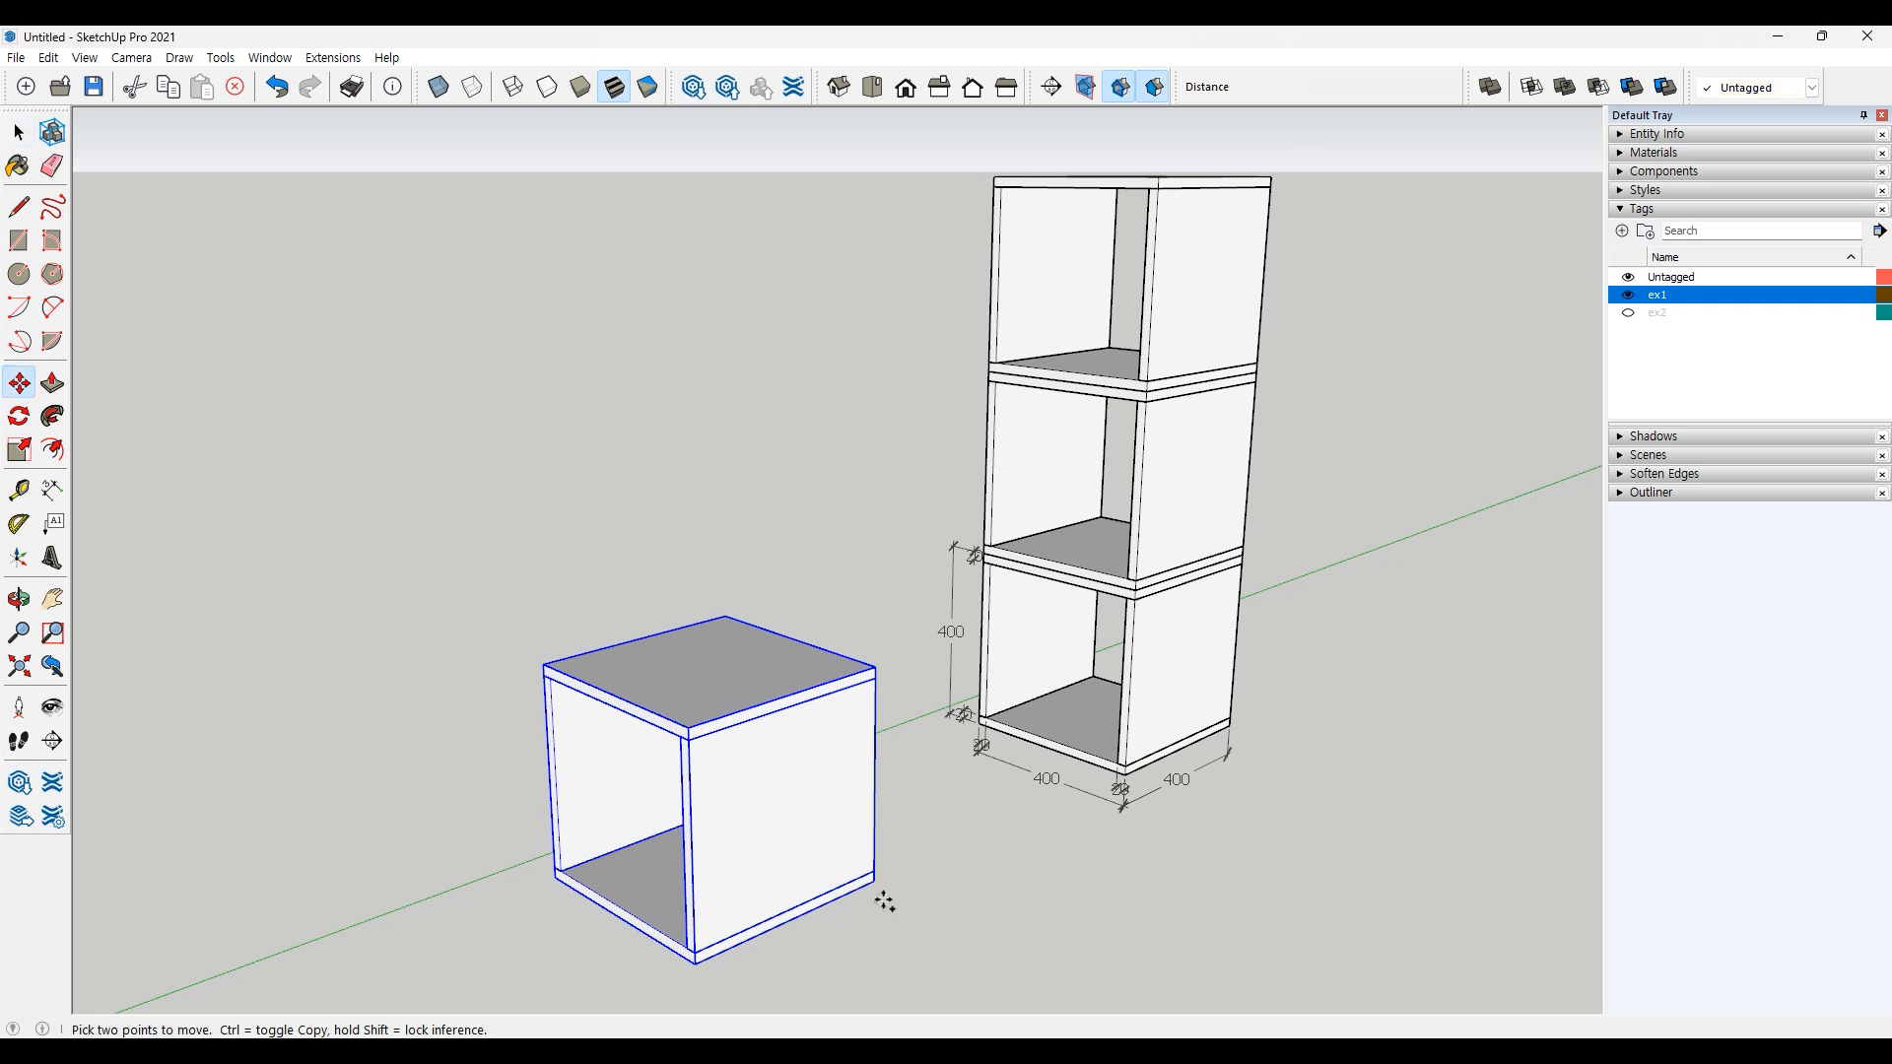
pyautogui.click(873, 880)
pyautogui.press('ctrl')
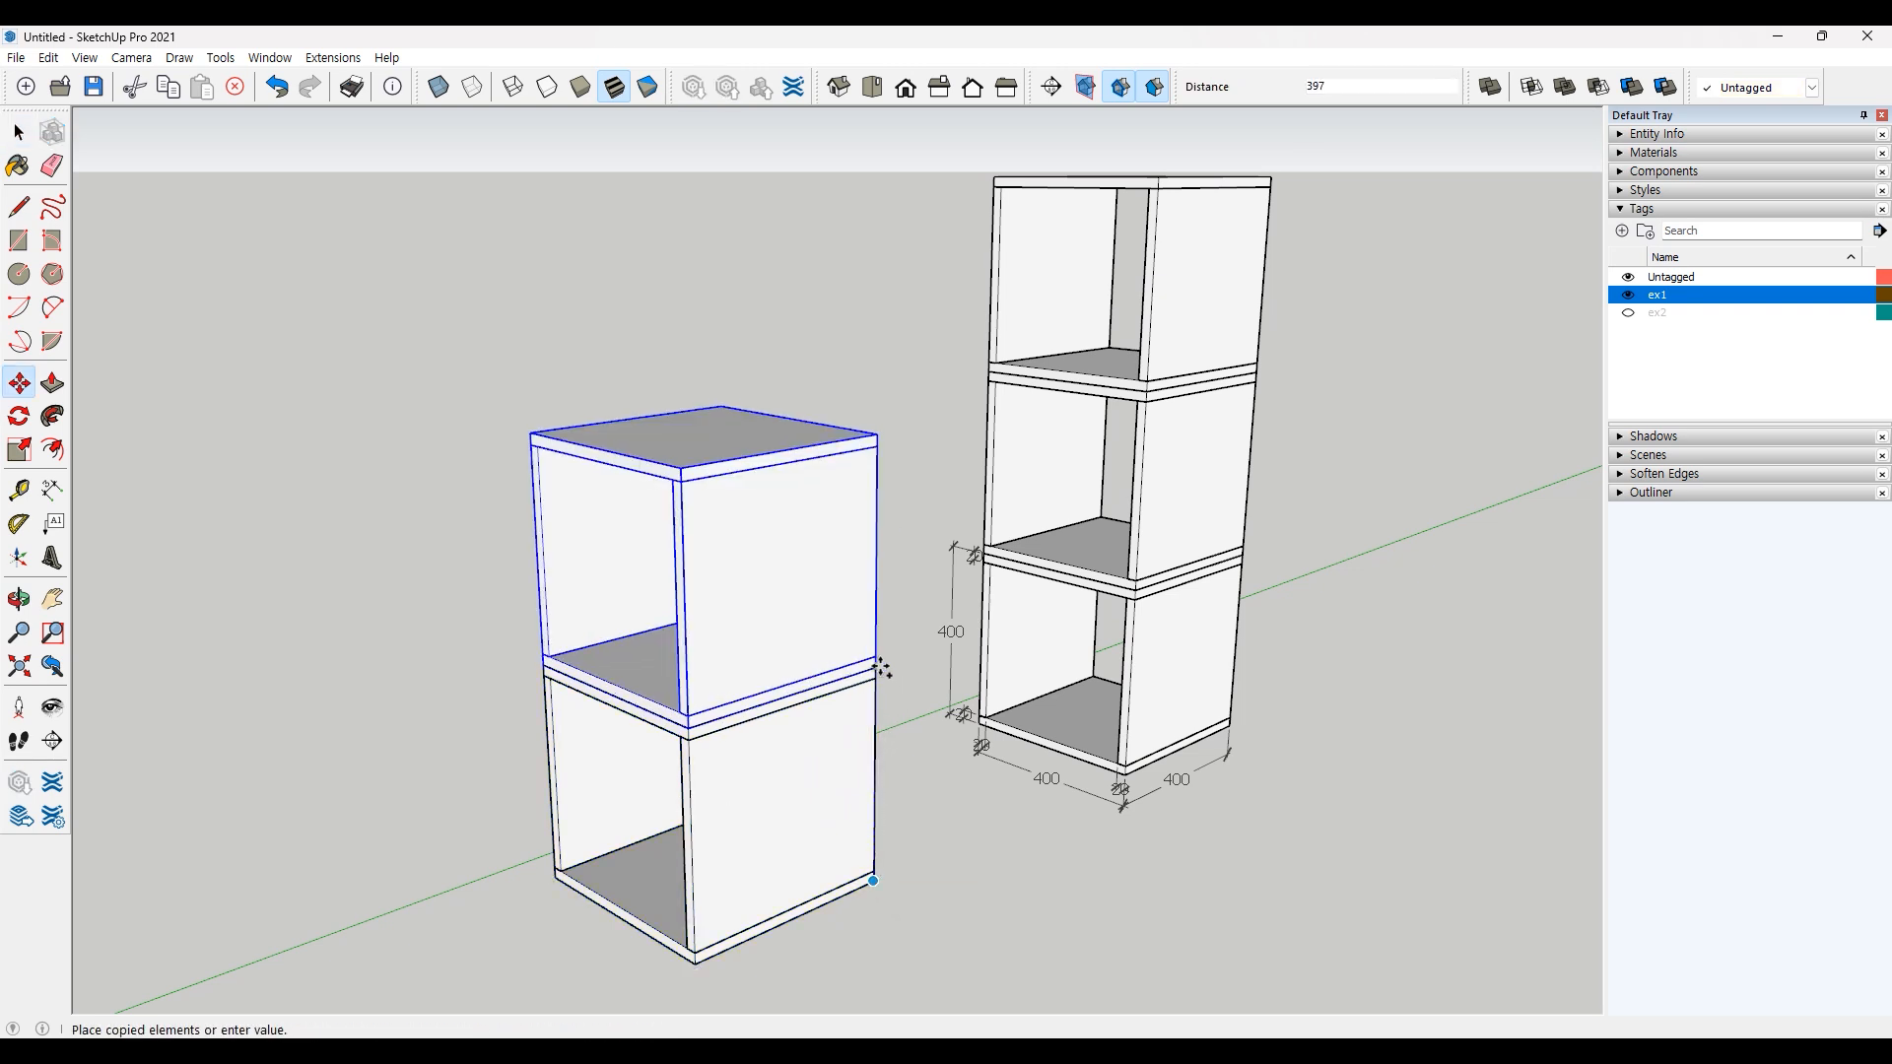
pyautogui.click(875, 666)
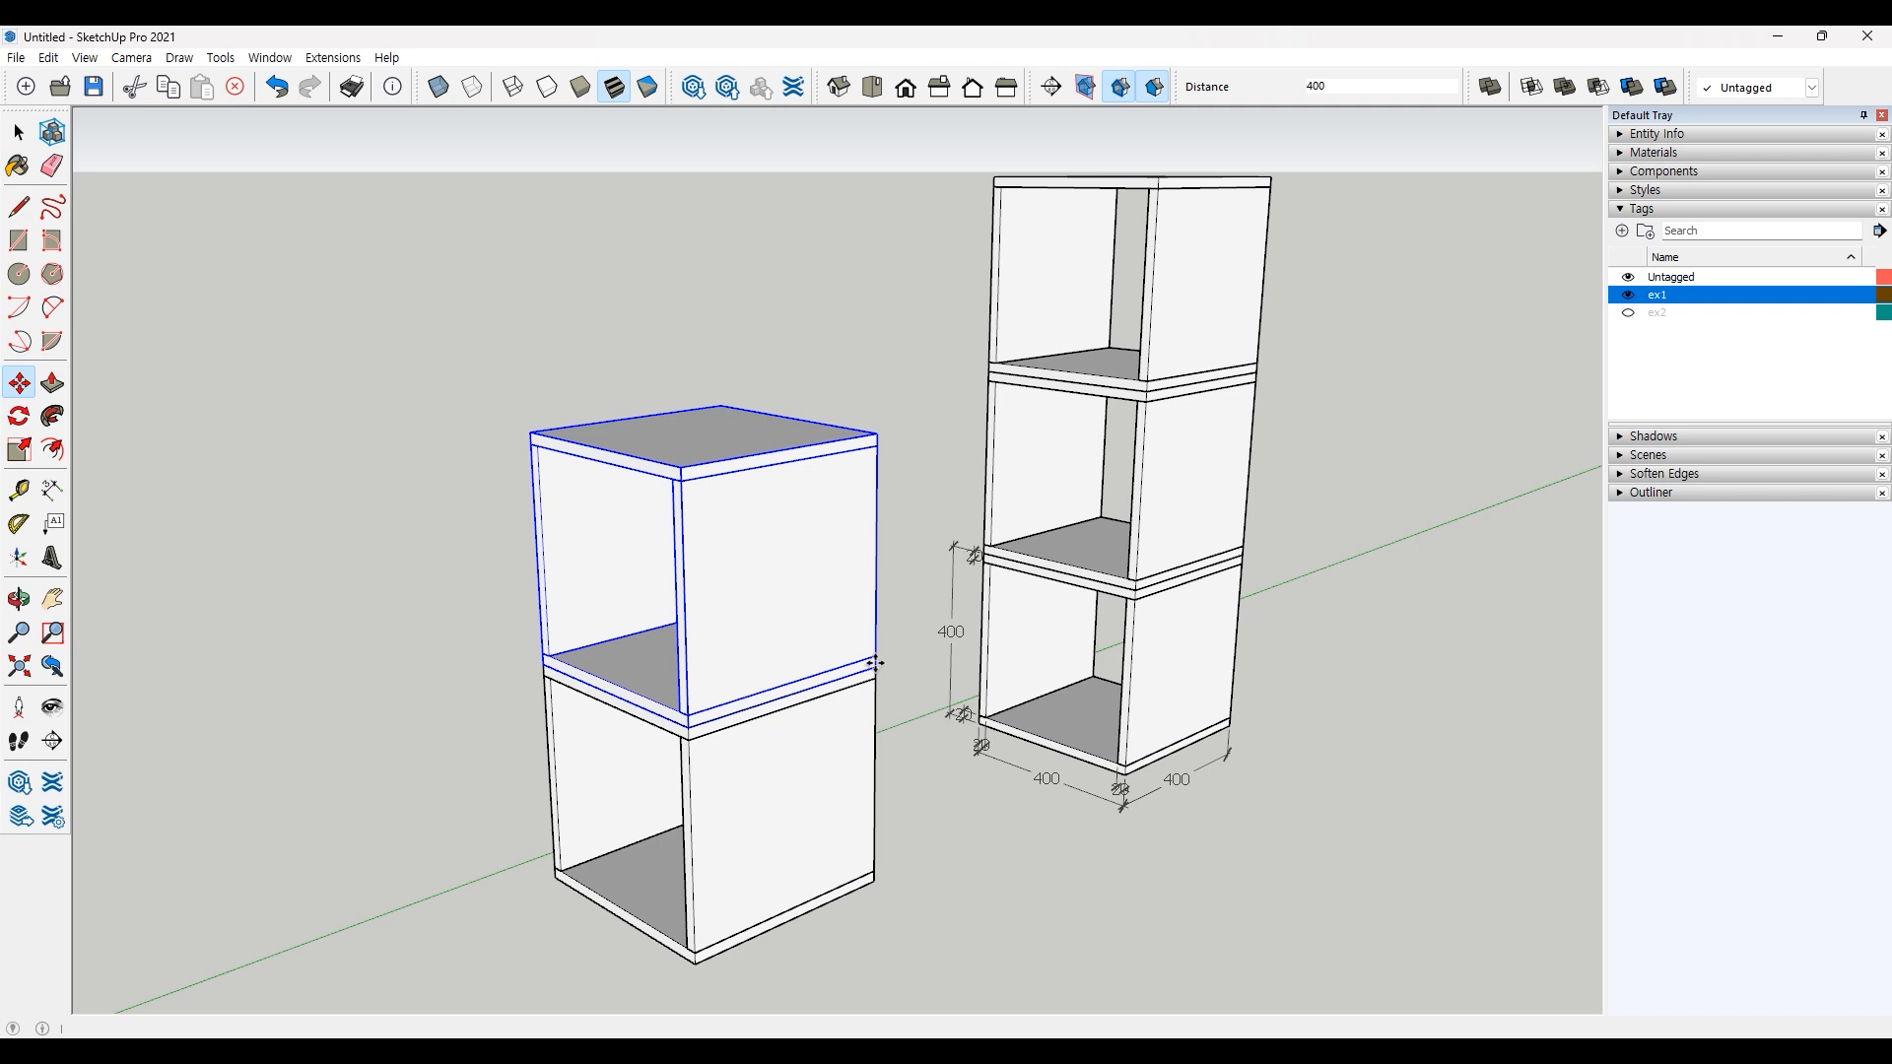
pyautogui.write('2*')
pyautogui.press('Return')
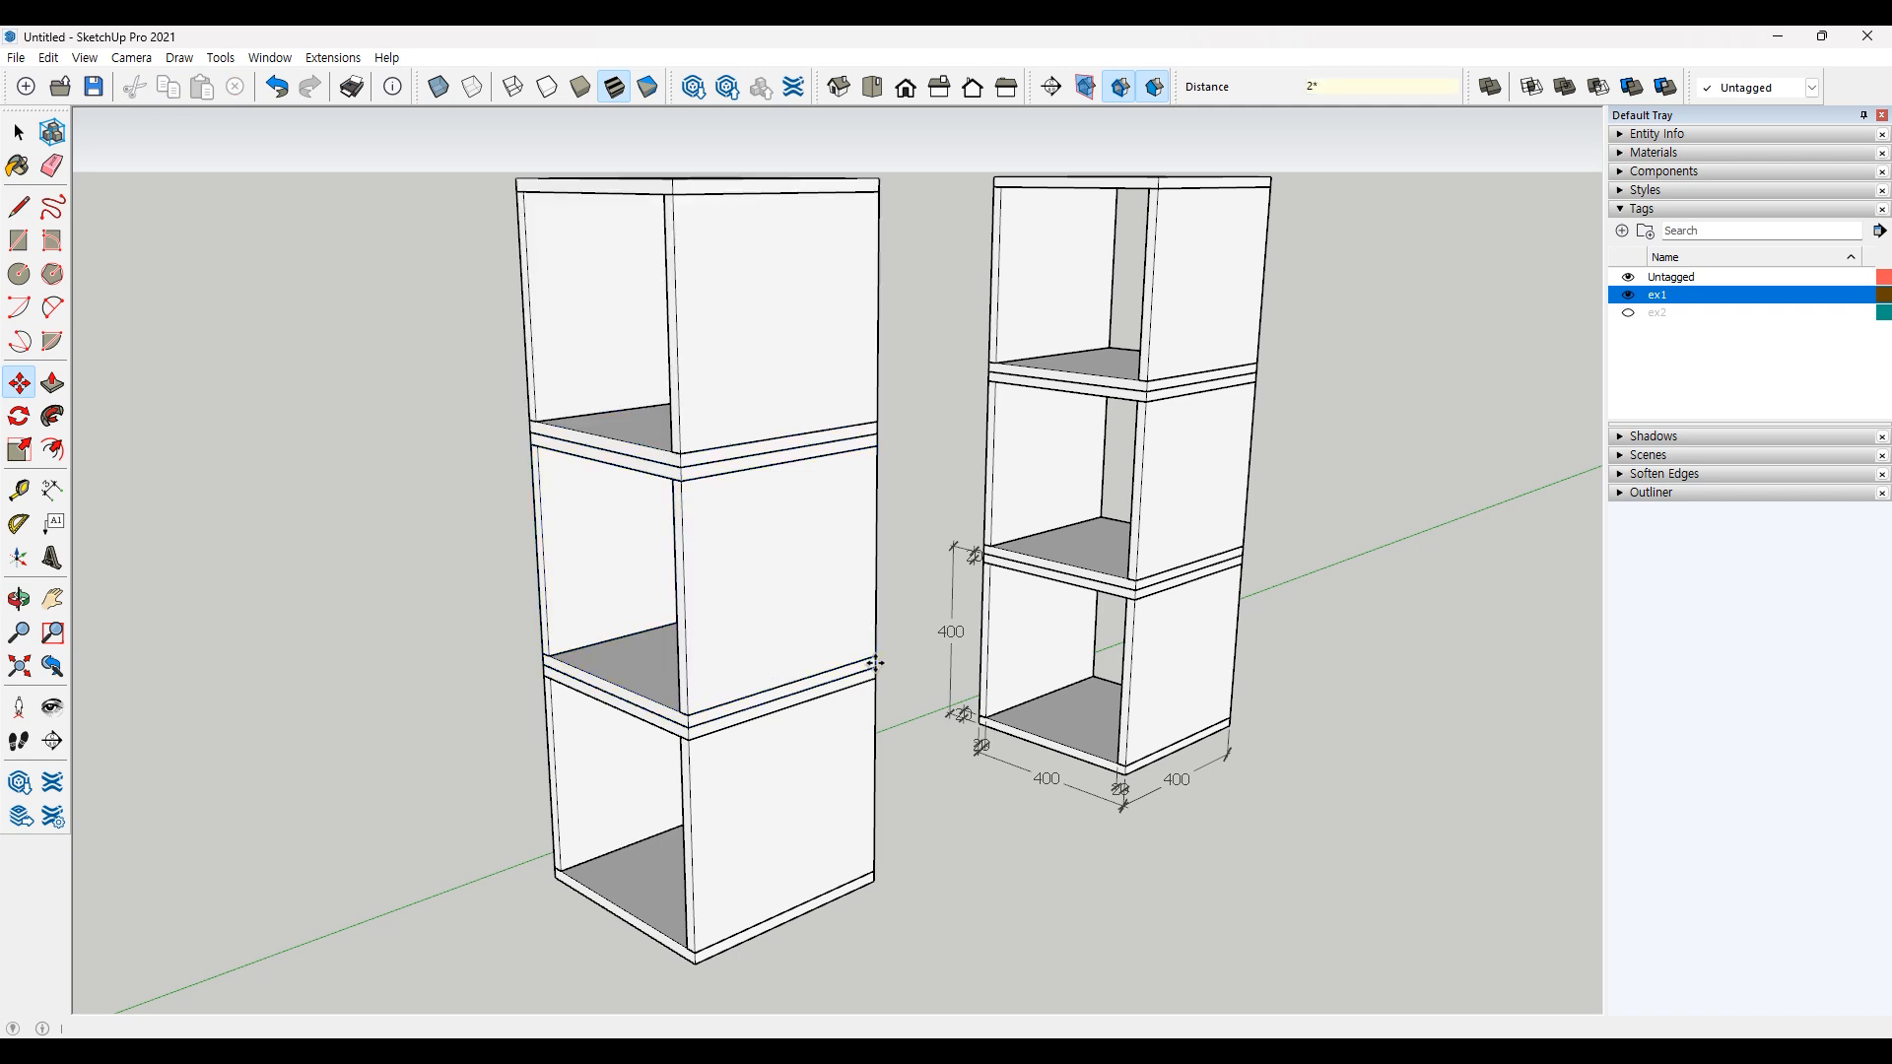
pyautogui.press('space')
pyautogui.moveTo(960, 806); pyautogui.dragTo(1030, 774, button='middle')
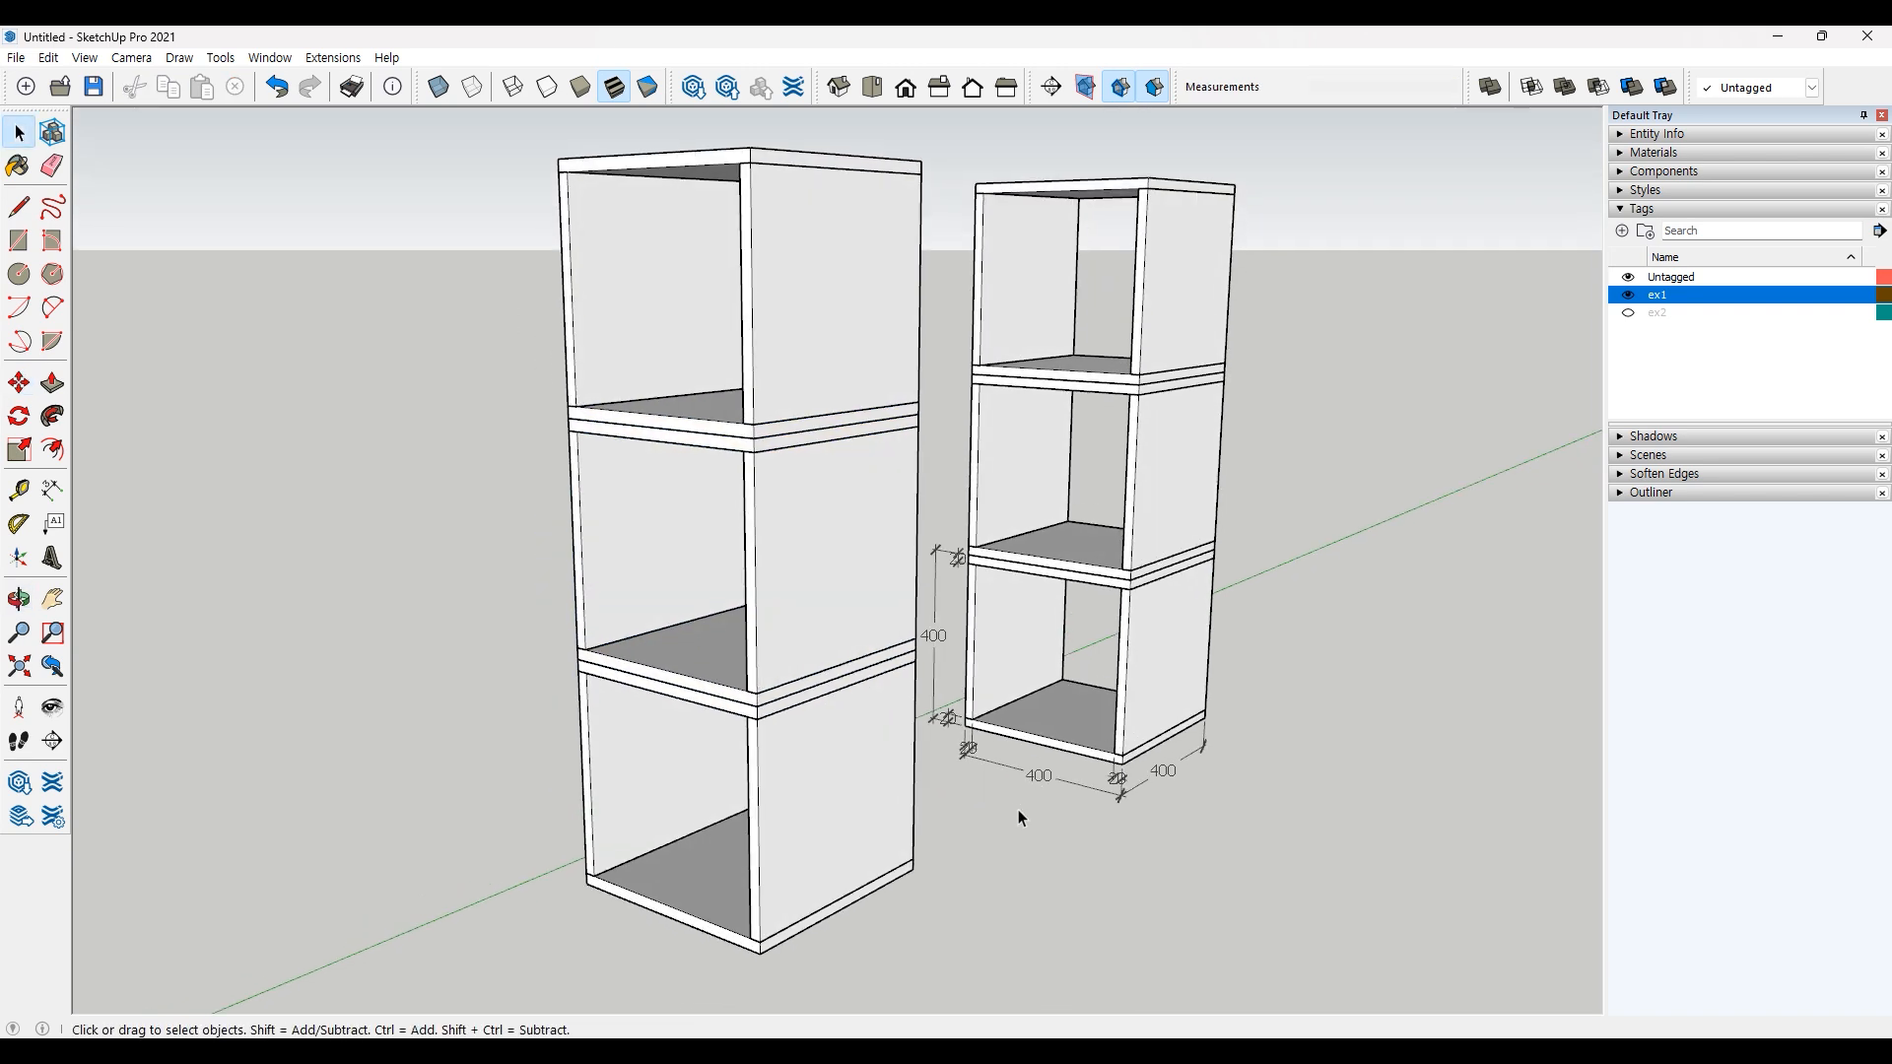
pyautogui.scroll(-10, 1017, 810)
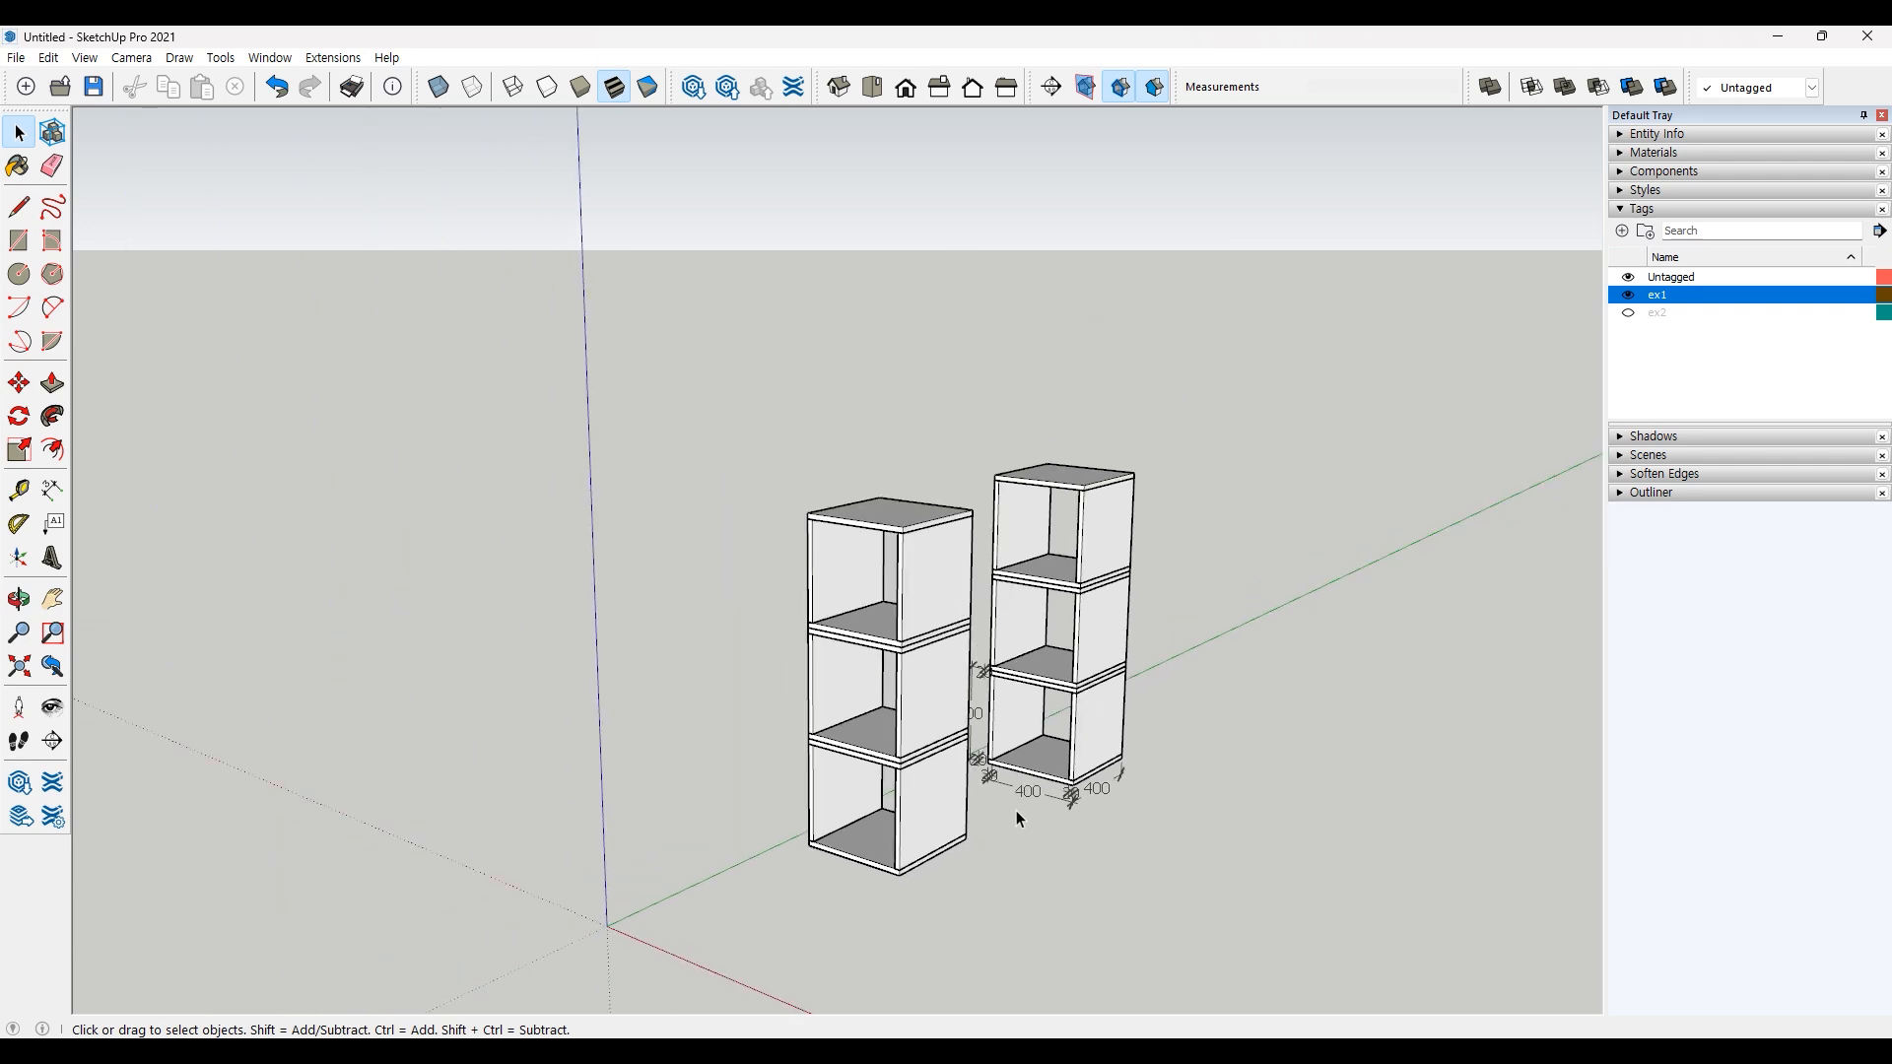
# Step: Make the ex2 tag visible and examine the dimensioned Y-shaped shelf example it contains
pyautogui.keyDown('shift'); pyautogui.moveTo(1167, 821); pyautogui.dragTo(912, 808, button='middle'); pyautogui.keyUp('shift')
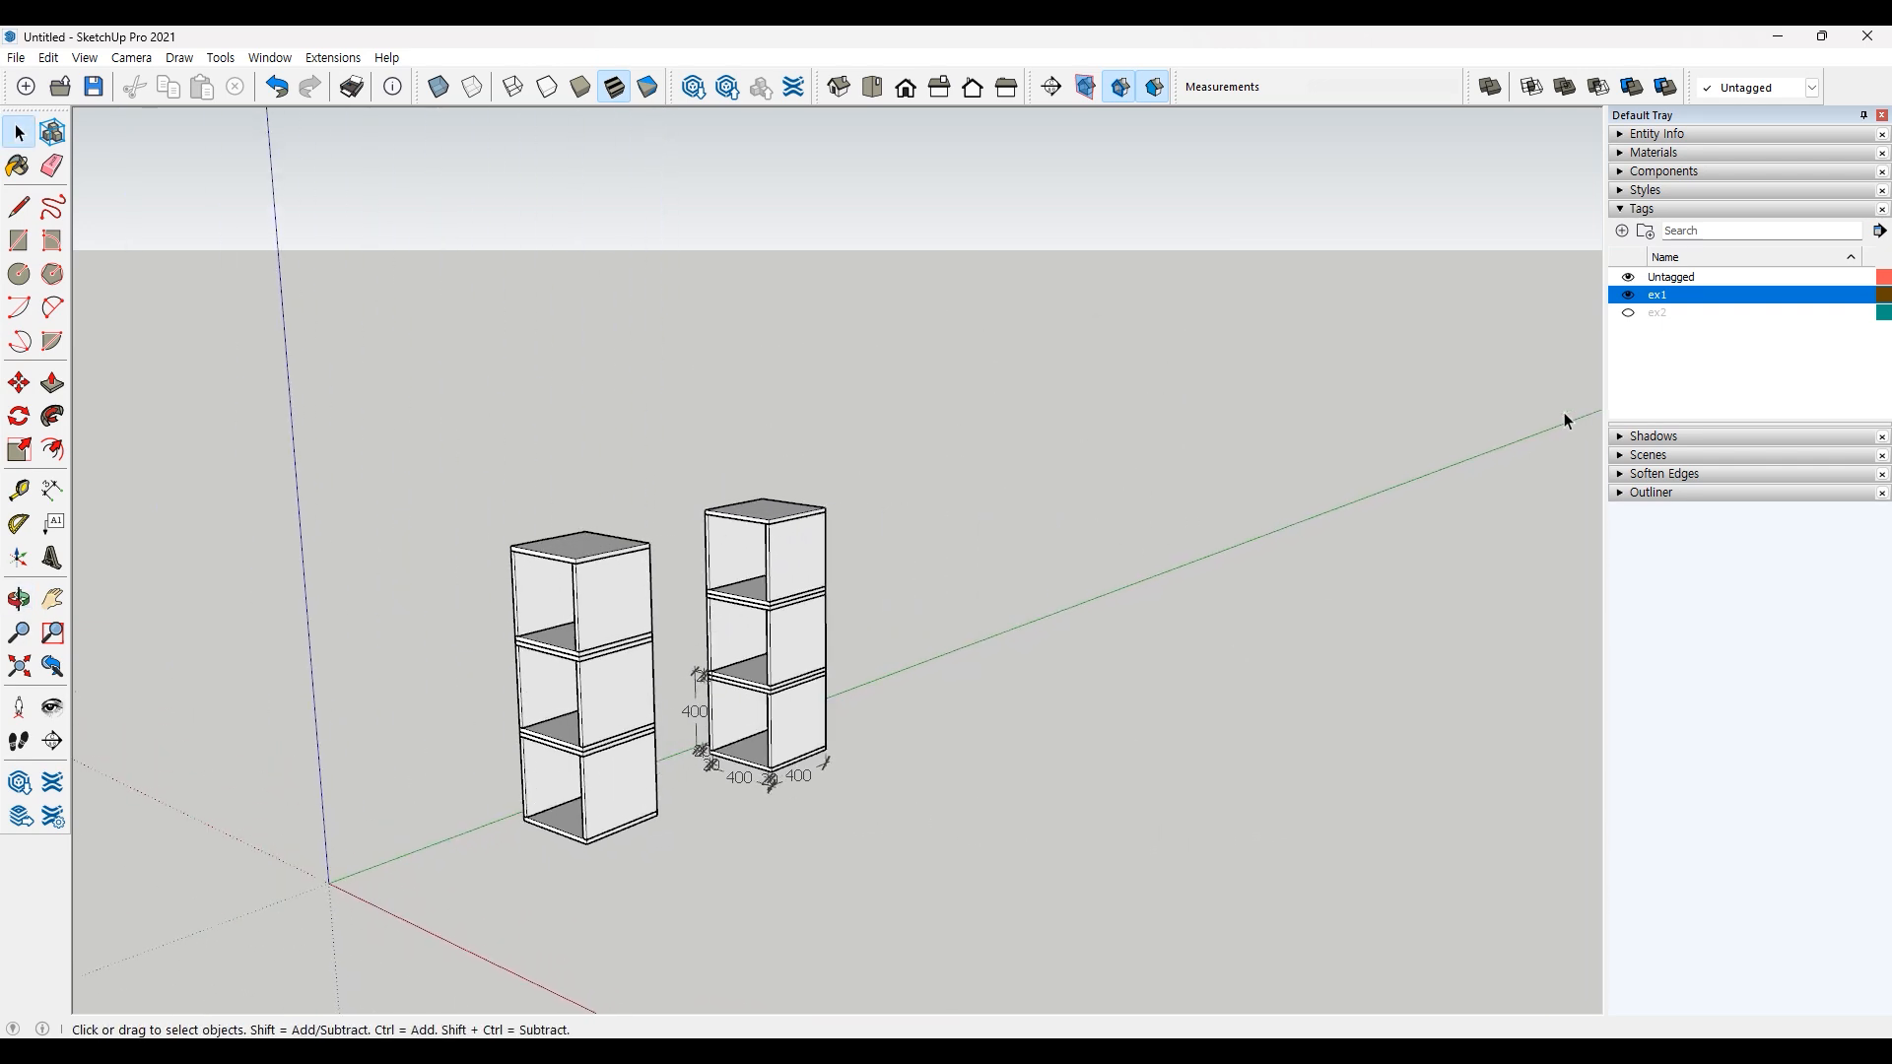
pyautogui.click(1628, 314)
pyautogui.keyDown('shift'); pyautogui.moveTo(1399, 880); pyautogui.dragTo(1232, 825, button='middle'); pyautogui.keyUp('shift')
pyautogui.moveTo(1232, 825)
pyautogui.mouseDown(button='middle')
pyautogui.moveTo(1291, 889)
pyautogui.moveTo(1149, 824)
pyautogui.moveTo(1183, 815)
pyautogui.moveTo(1100, 727)
pyautogui.mouseUp(button='middle')
pyautogui.scroll(4, 1291, 889)
pyautogui.scroll(3, 1291, 889)
pyautogui.moveTo(1099, 727); pyautogui.dragTo(882, 855, button='middle')
pyautogui.scroll(2, 1128, 738)
pyautogui.keyDown('shift'); pyautogui.moveTo(1200, 595); pyautogui.dragTo(1028, 742, button='middle'); pyautogui.keyUp('shift')
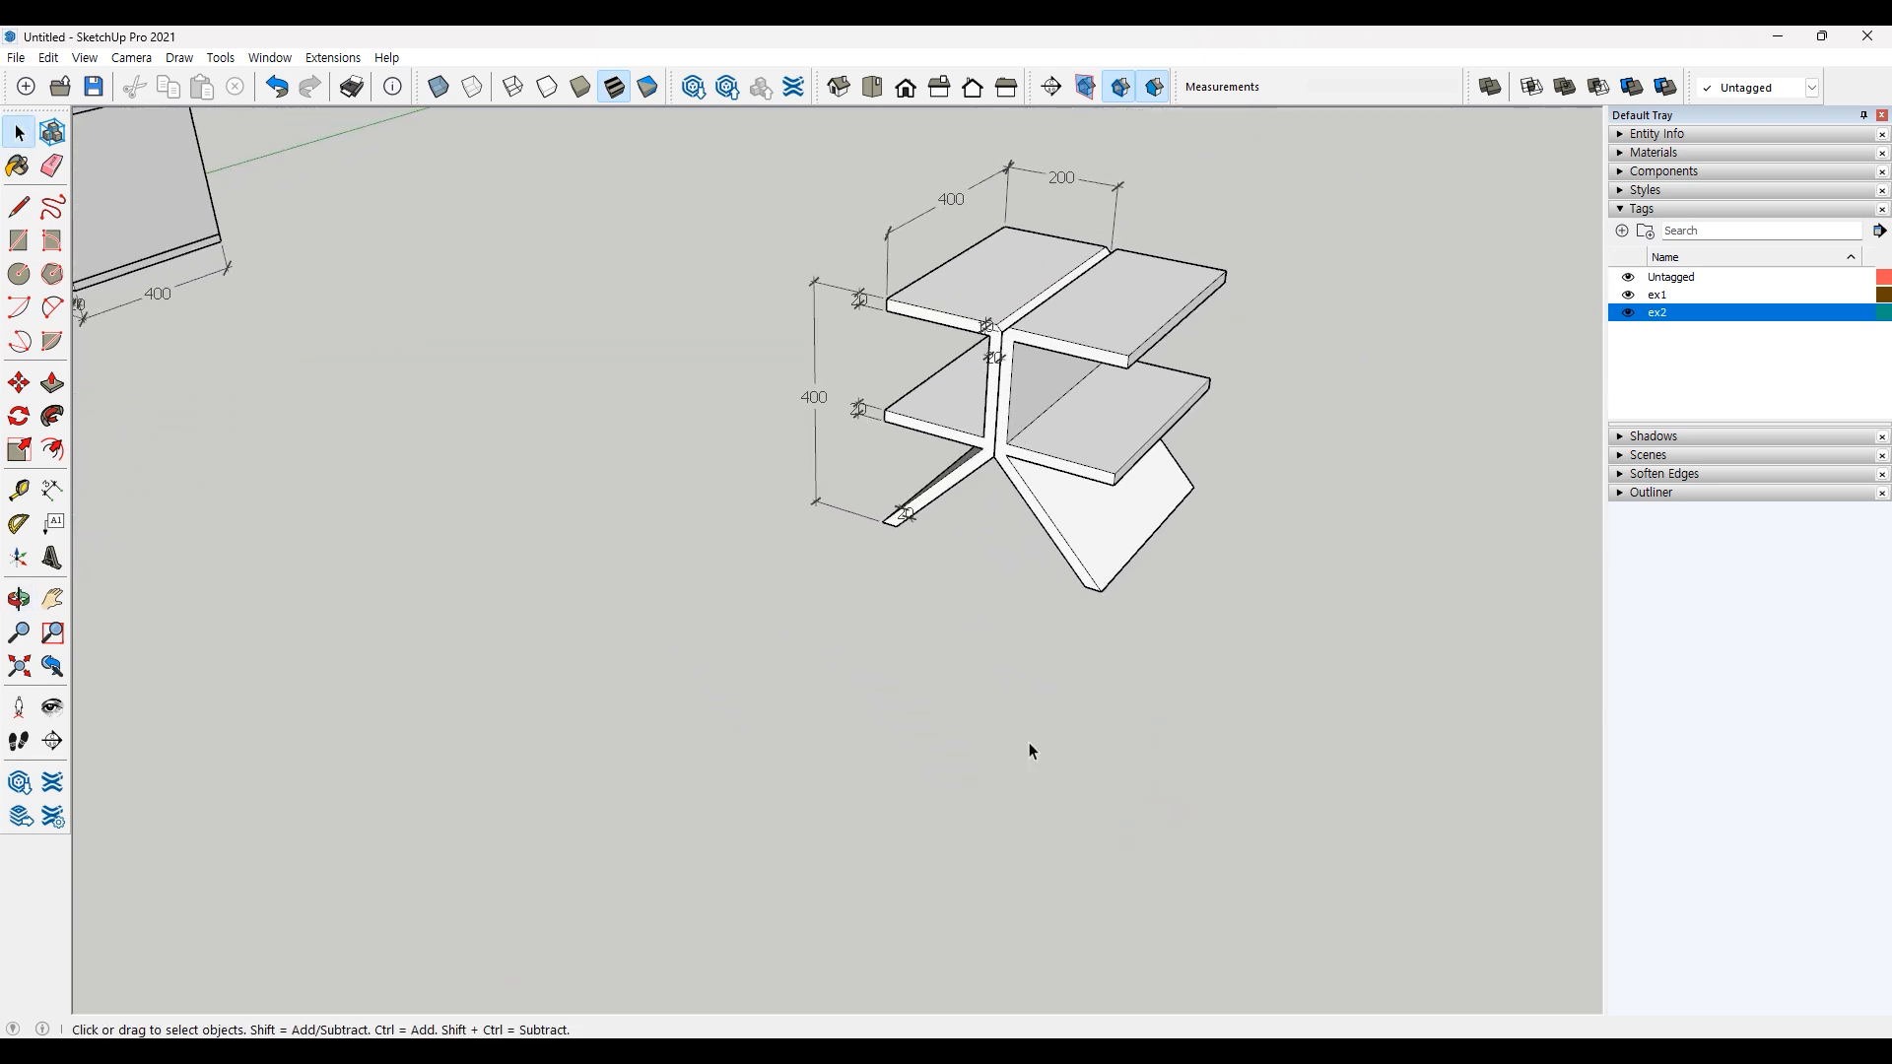
pyautogui.scroll(2, 1116, 594)
pyautogui.moveTo(1116, 594)
pyautogui.keyDown('shift'); pyautogui.mouseDown(button='middle')
pyautogui.moveTo(1120, 685)
pyautogui.moveTo(1191, 637)
pyautogui.moveTo(1166, 652)
pyautogui.mouseUp(button='middle'); pyautogui.keyUp('shift')
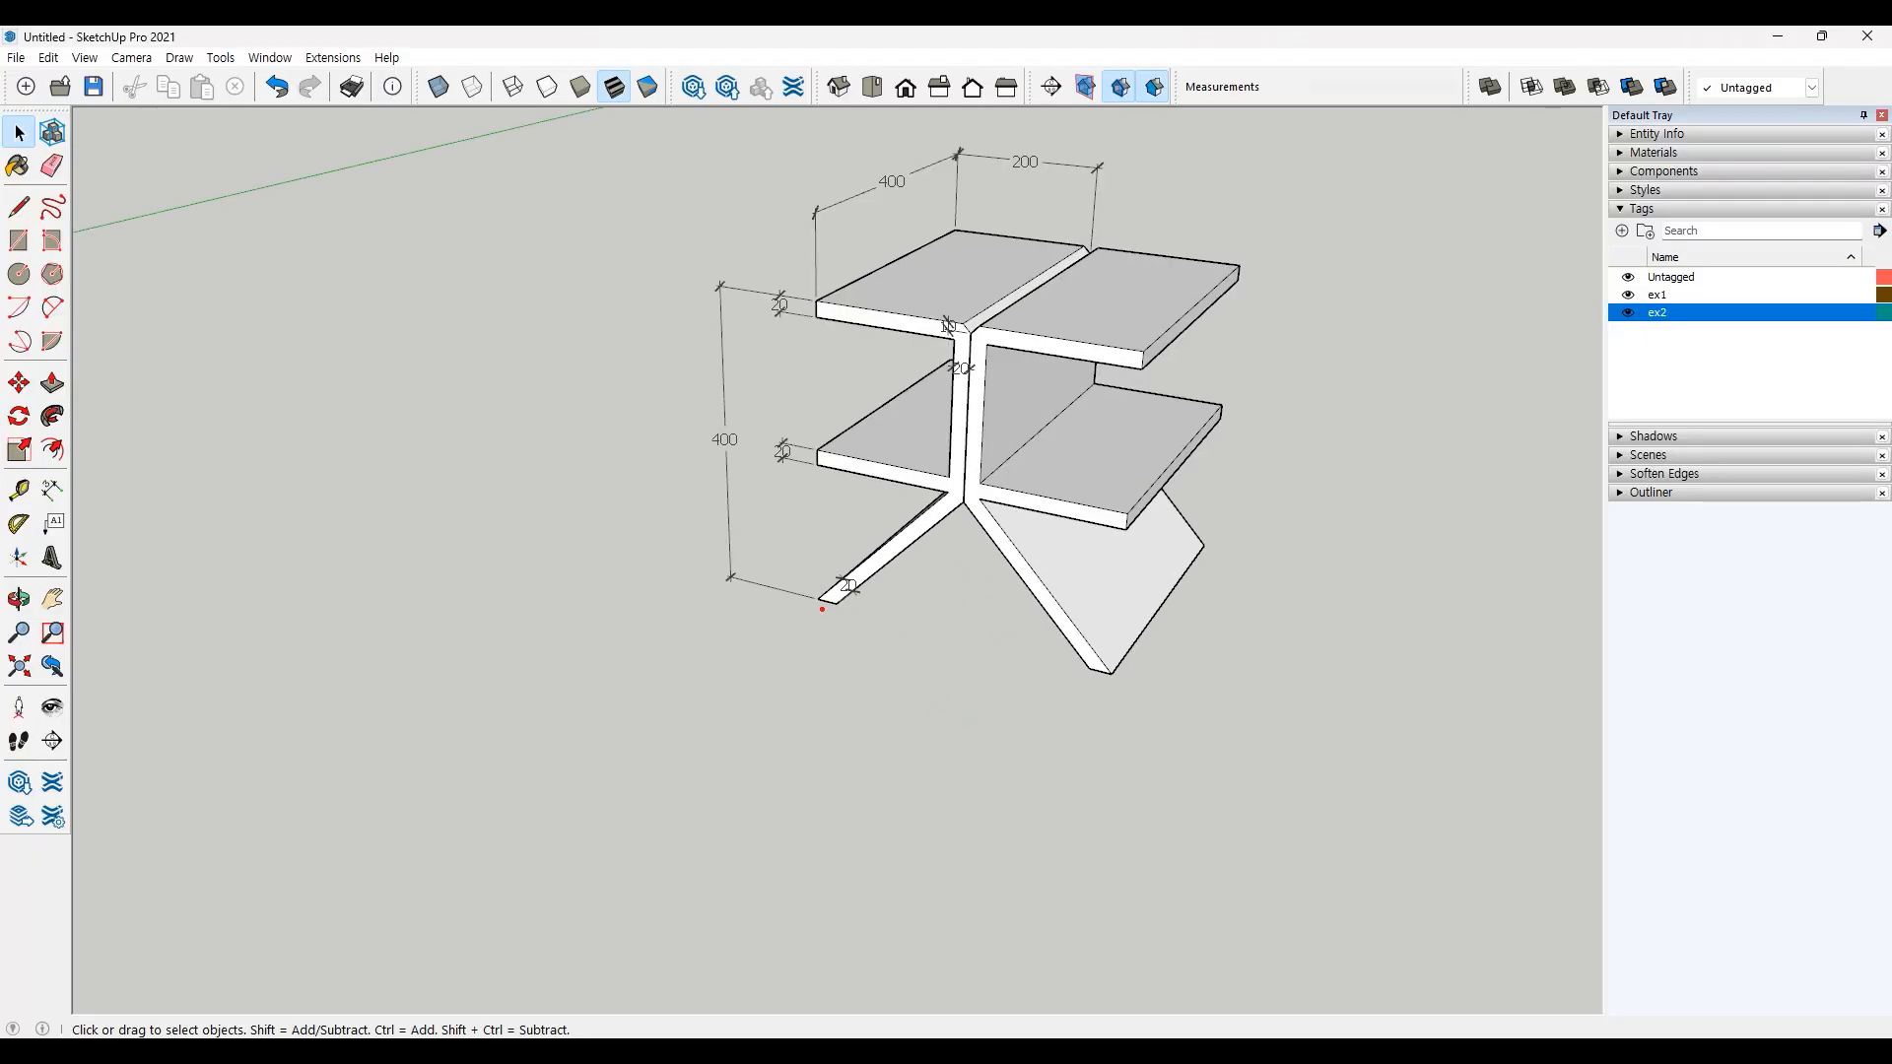
pyautogui.moveTo(837, 605)
pyautogui.mouseDown()
pyautogui.moveTo(954, 640)
pyautogui.moveTo(967, 340)
pyautogui.moveTo(846, 309)
pyautogui.moveTo(818, 398)
pyautogui.moveTo(818, 595)
pyautogui.mouseUp()
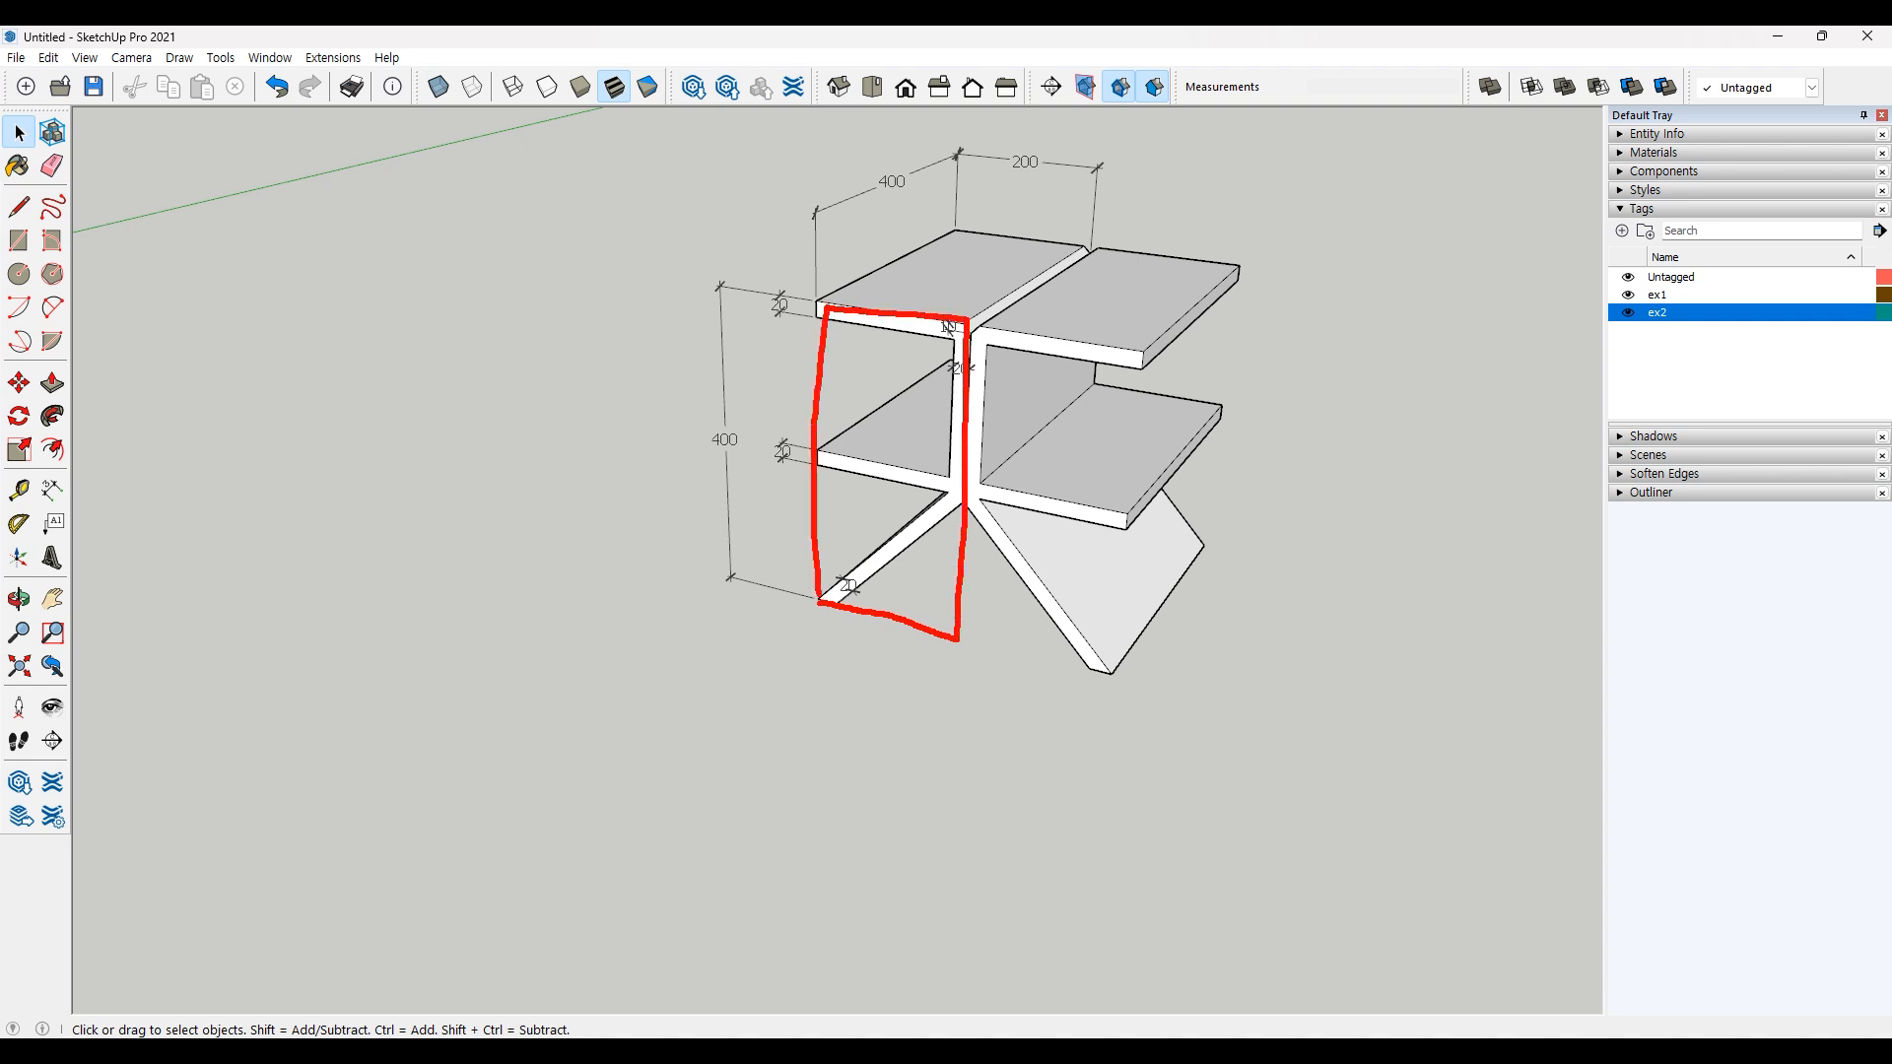
pyautogui.press('e')
pyautogui.moveTo(817, 305)
pyautogui.mouseDown()
pyautogui.moveTo(1069, 335)
pyautogui.moveTo(1149, 391)
pyautogui.moveTo(1126, 687)
pyautogui.moveTo(836, 636)
pyautogui.moveTo(845, 322)
pyautogui.mouseUp()
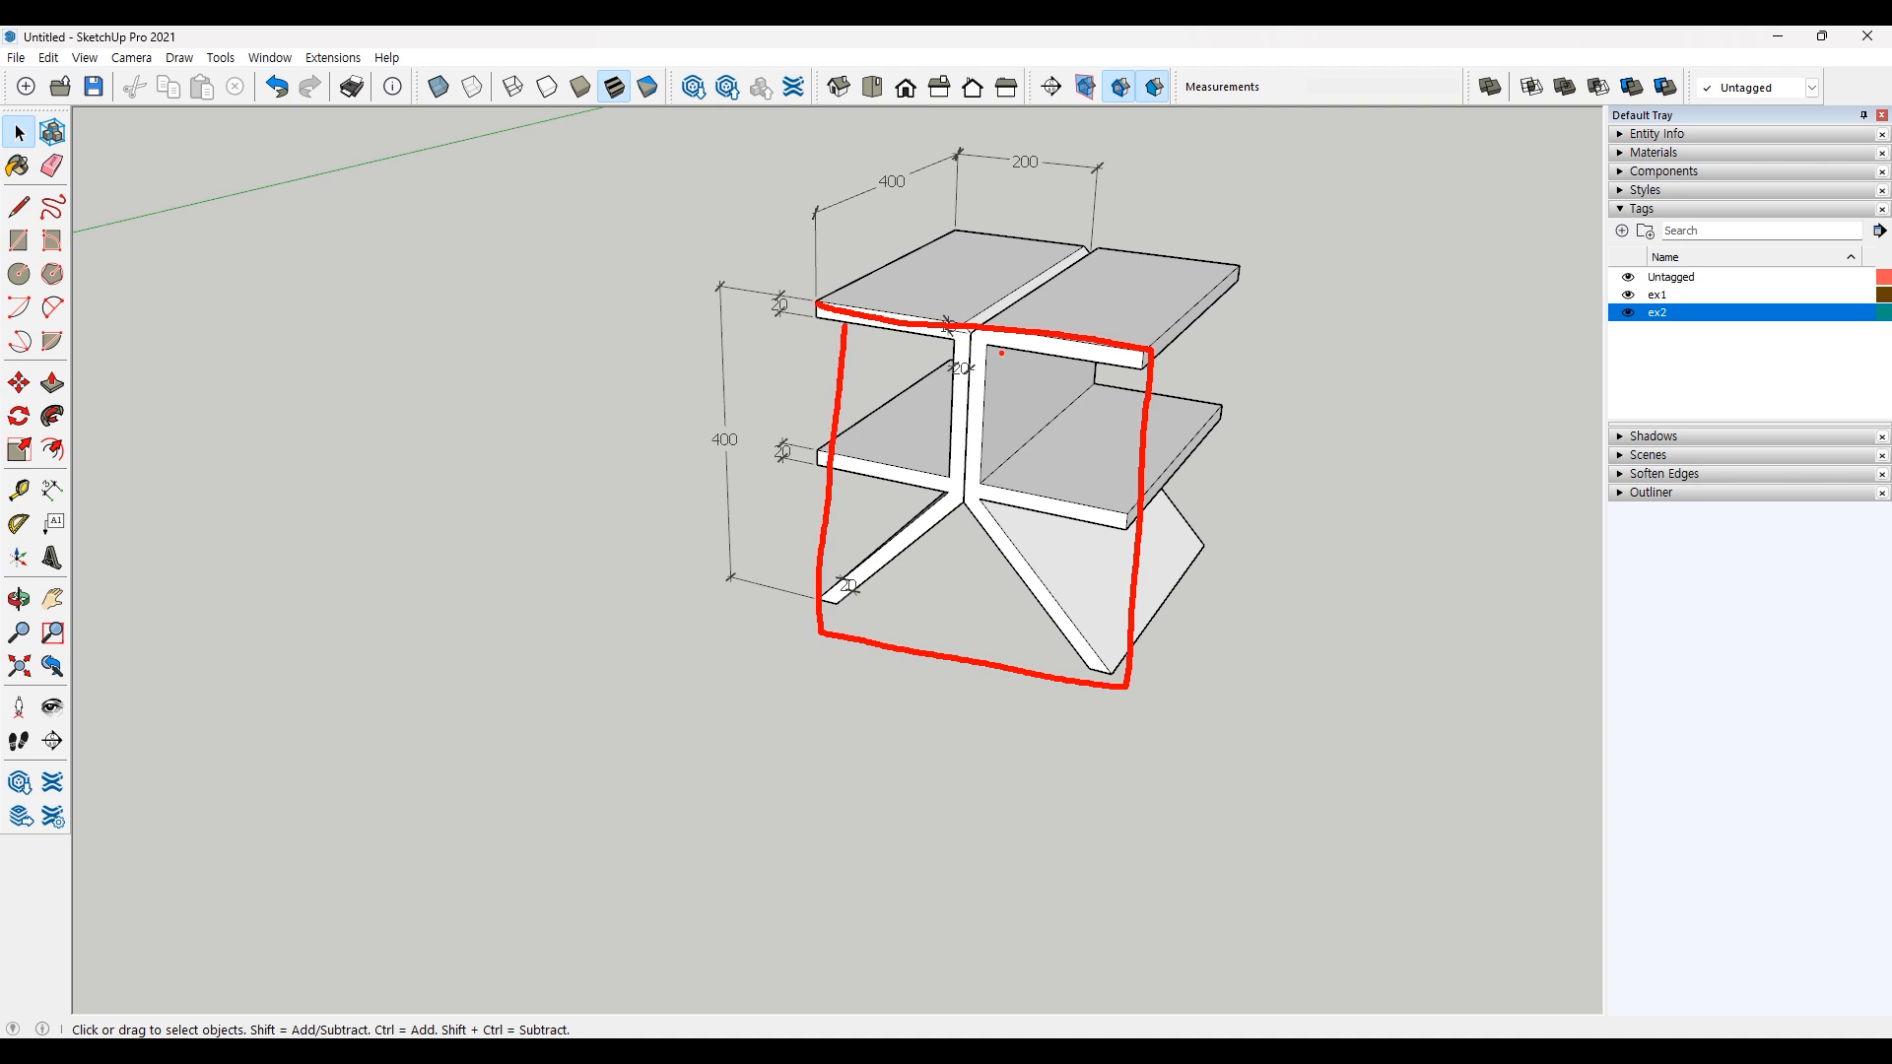
pyautogui.moveTo(979, 322); pyautogui.dragTo(953, 668)
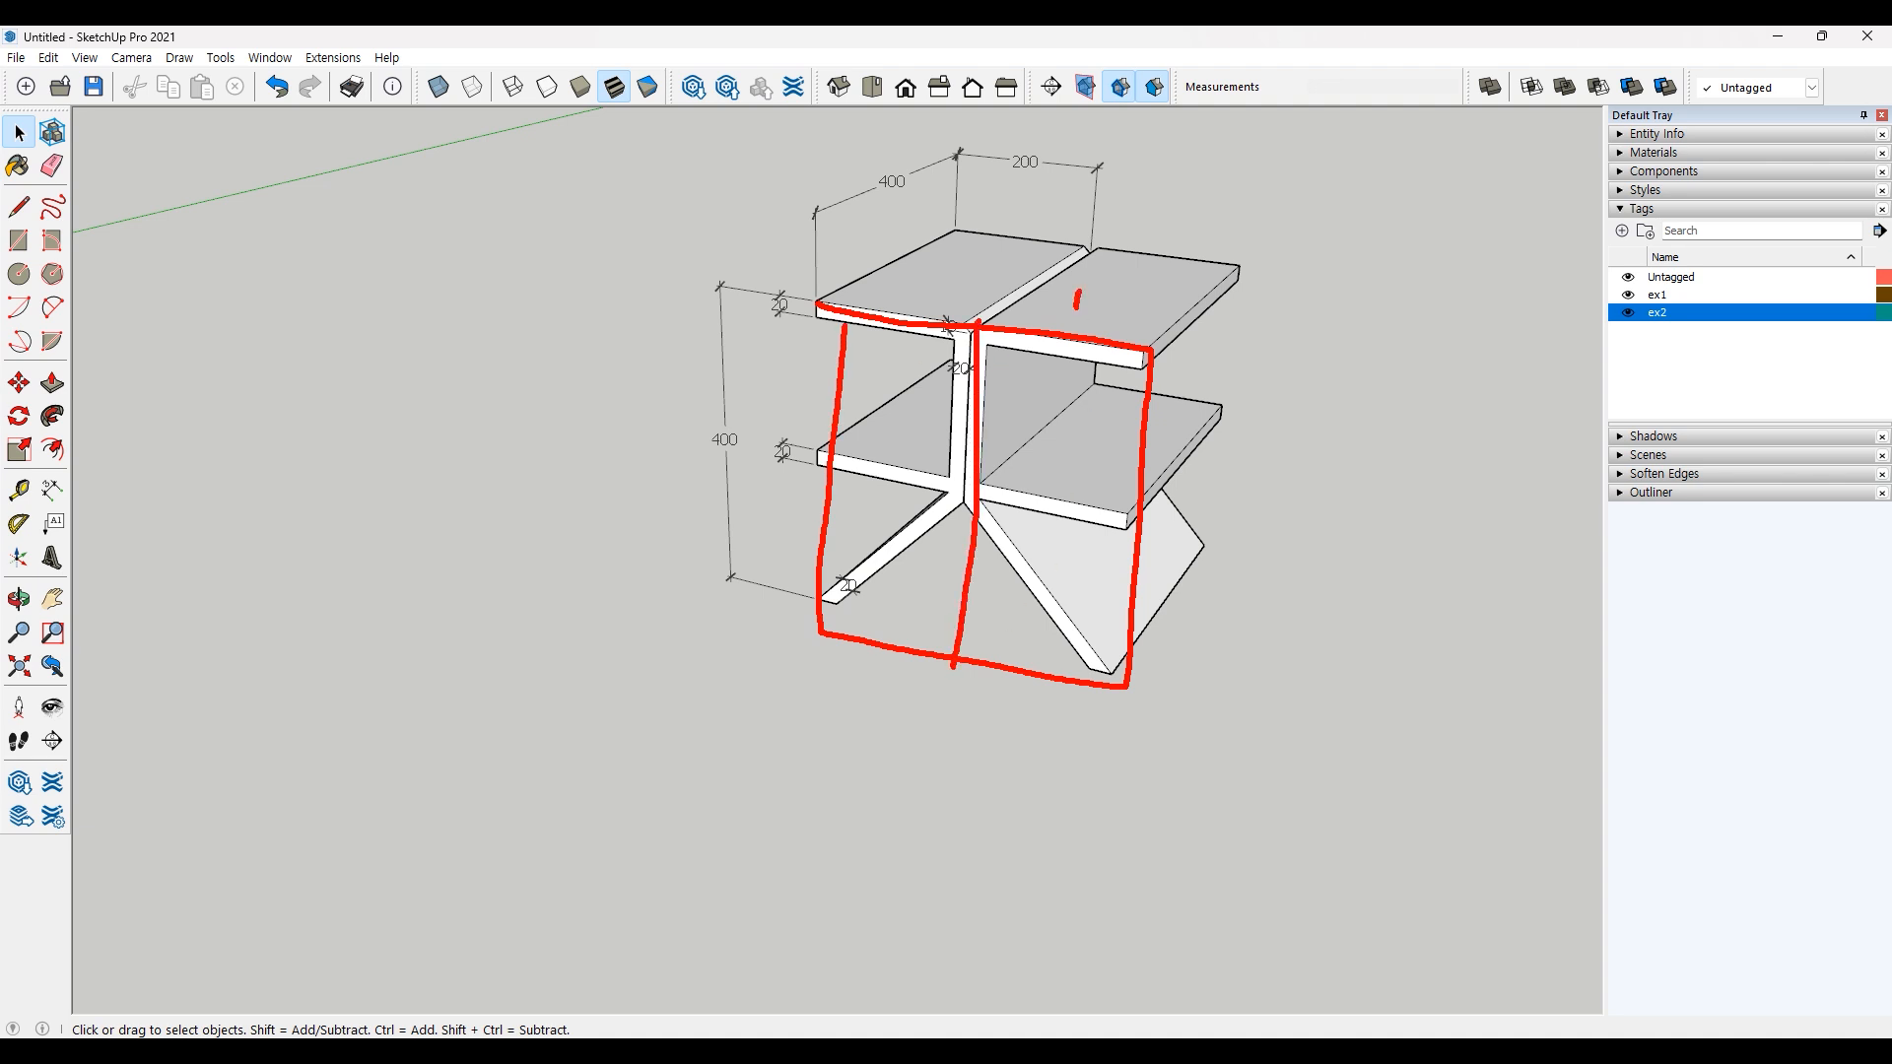
pyautogui.moveTo(1077, 309); pyautogui.dragTo(1151, 841)
pyautogui.moveTo(1212, 384); pyautogui.dragTo(1099, 480)
pyautogui.moveTo(1109, 426); pyautogui.dragTo(1184, 497)
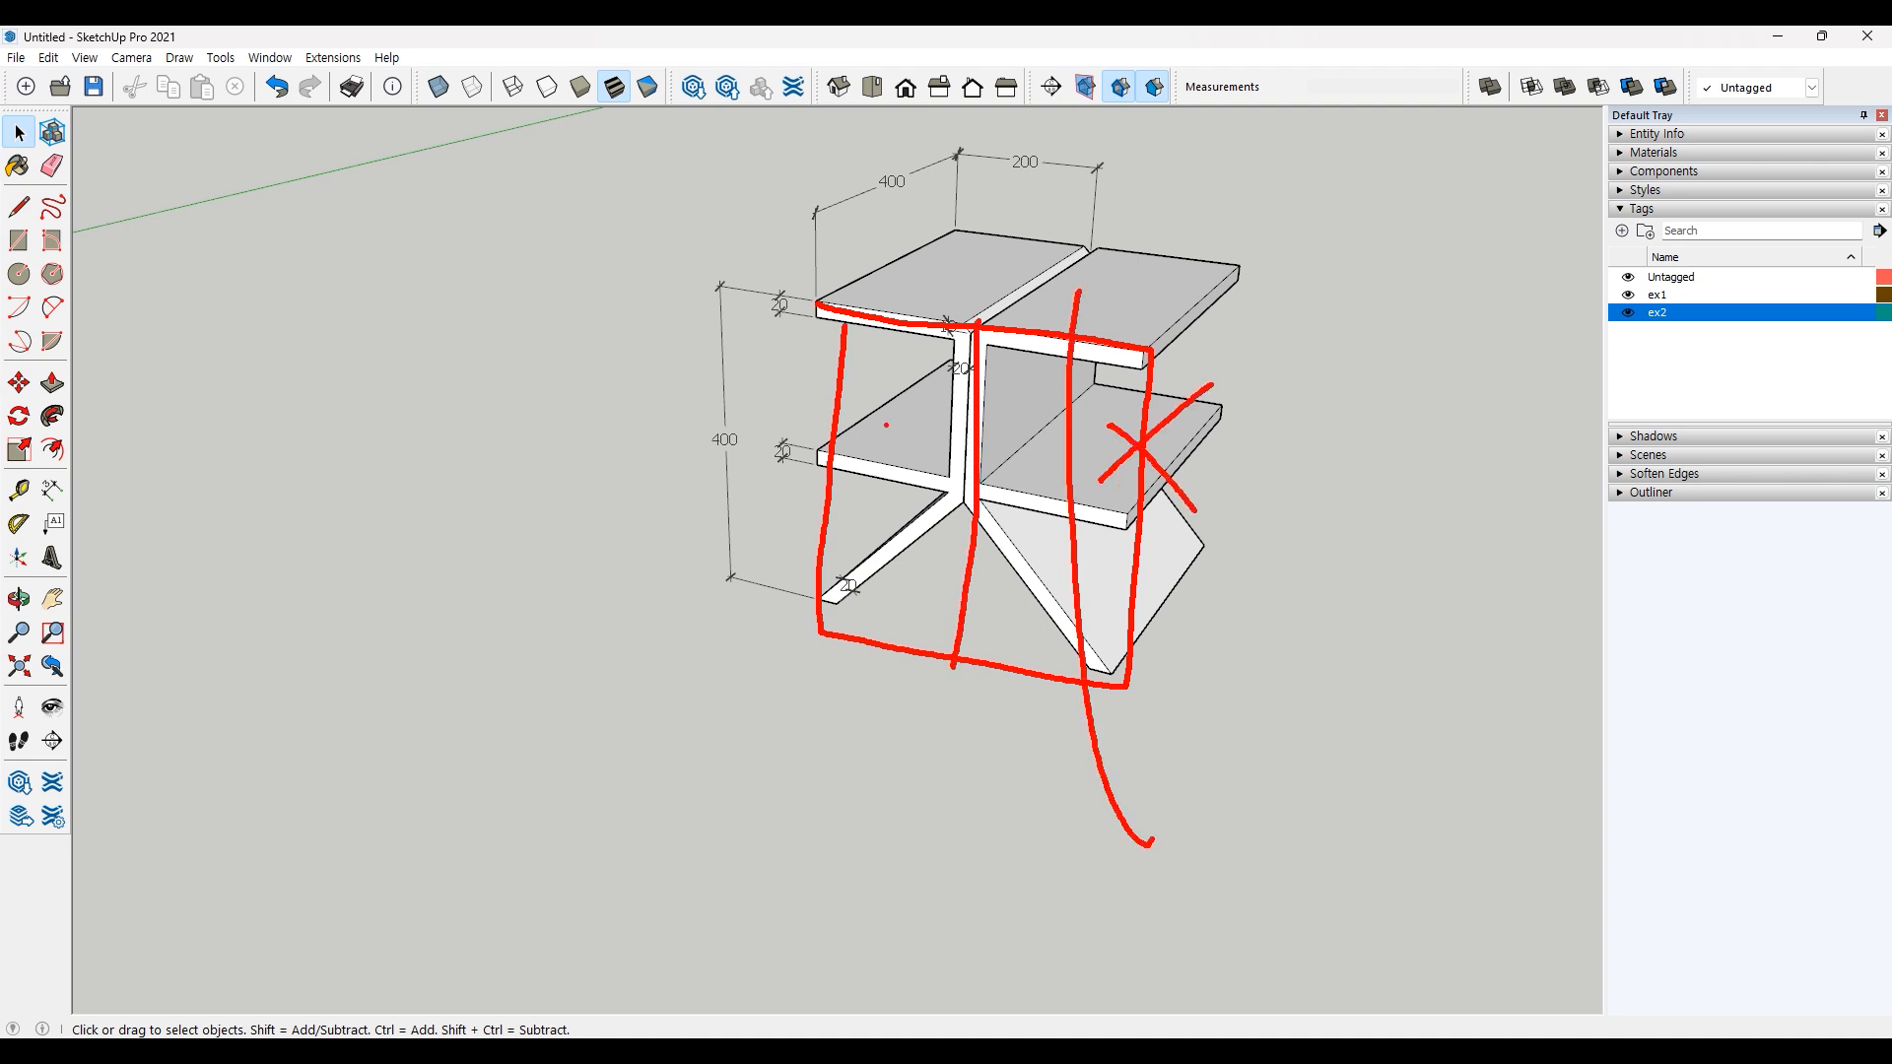
pyautogui.moveTo(886, 425); pyautogui.dragTo(641, 412)
pyautogui.moveTo(538, 459)
pyautogui.mouseDown()
pyautogui.moveTo(464, 517)
pyautogui.moveTo(557, 523)
pyautogui.mouseUp()
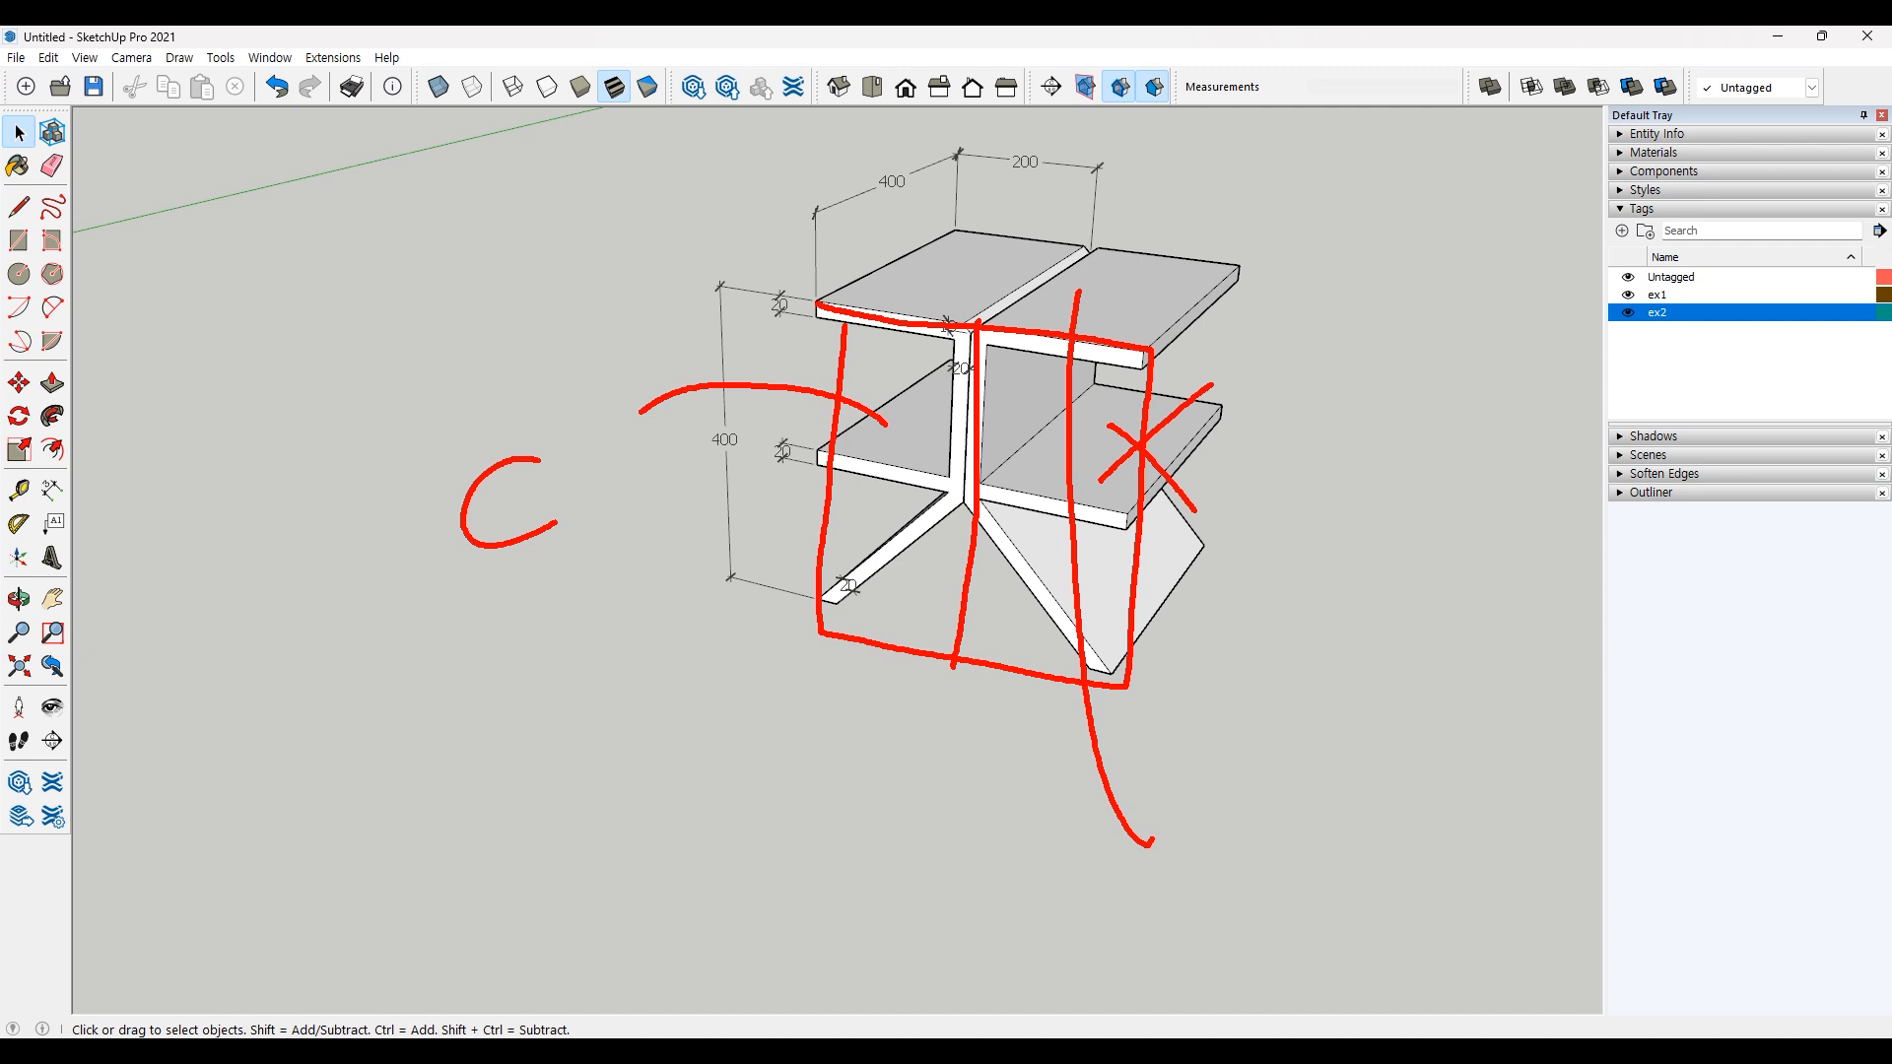
pyautogui.moveTo(897, 473)
pyautogui.mouseDown()
pyautogui.moveTo(943, 445)
pyautogui.moveTo(1042, 464)
pyautogui.mouseUp()
pyautogui.moveTo(1025, 438)
pyautogui.mouseDown()
pyautogui.moveTo(1043, 463)
pyautogui.moveTo(1019, 483)
pyautogui.mouseUp()
pyautogui.moveTo(917, 438); pyautogui.dragTo(919, 480)
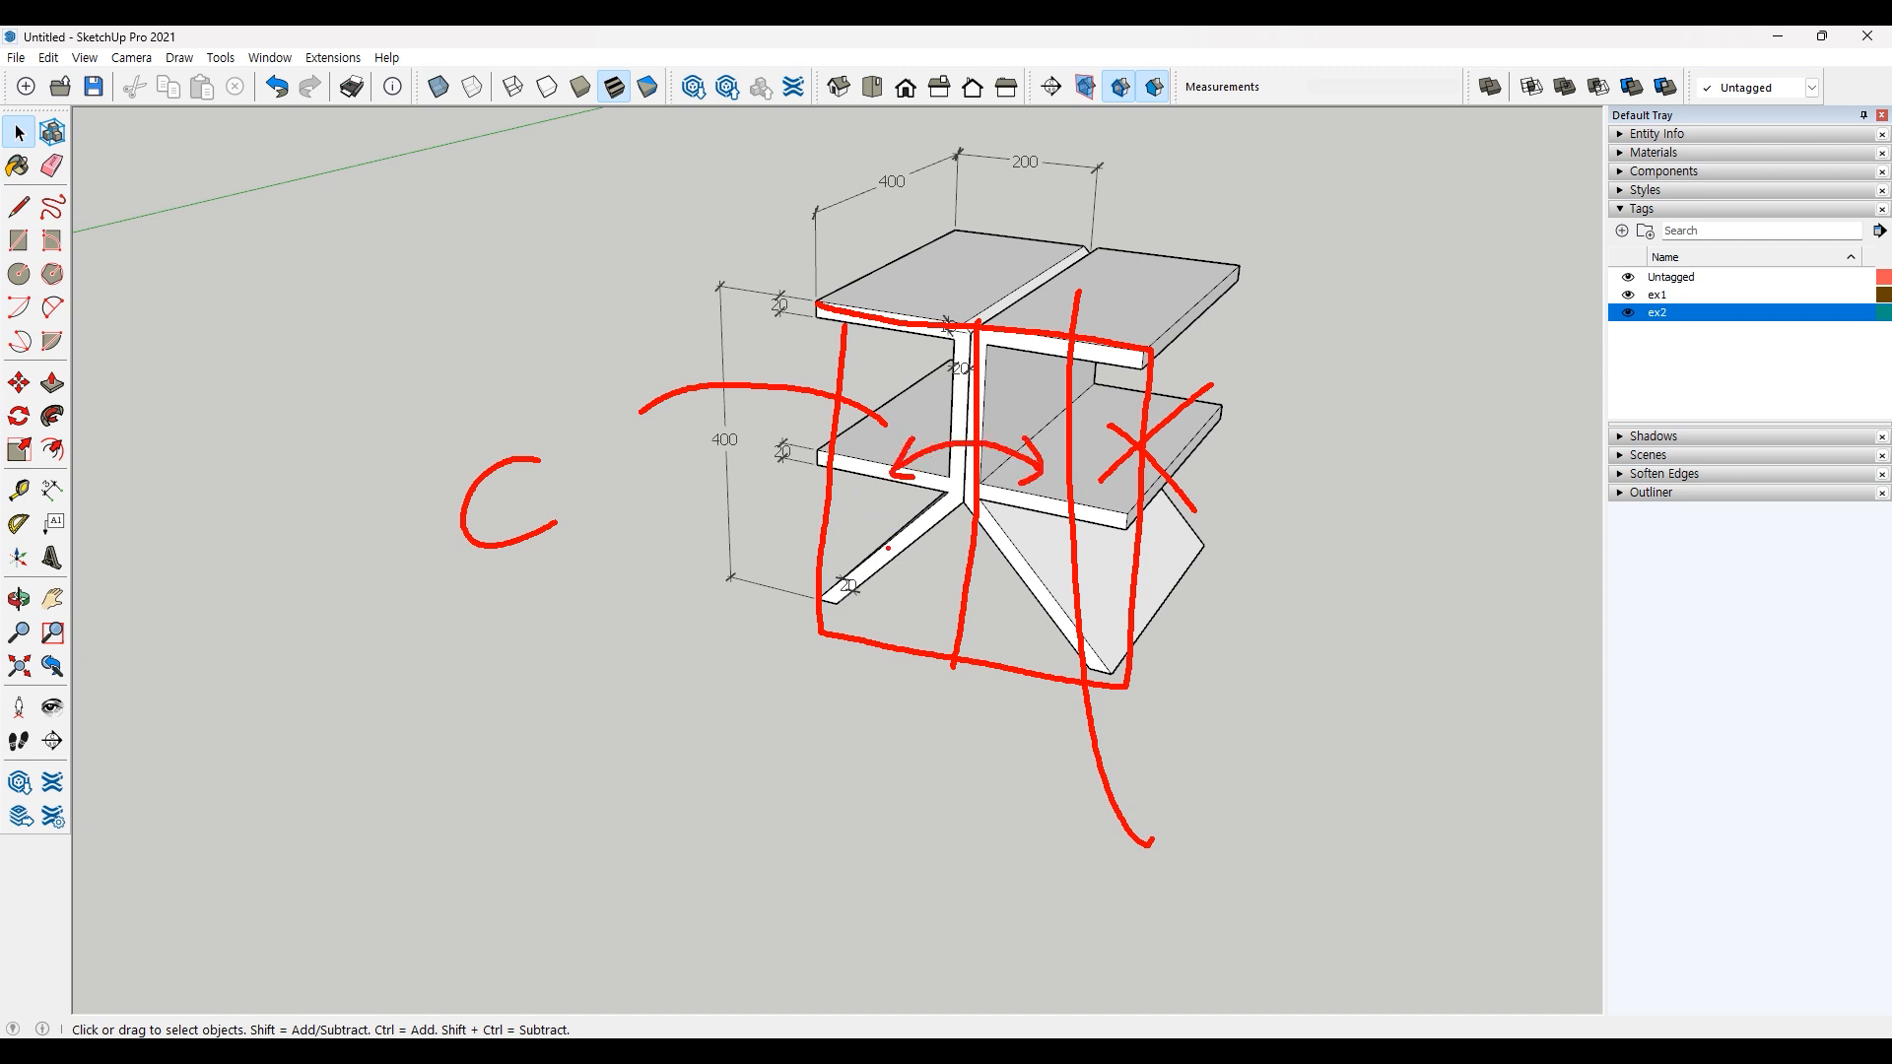
pyautogui.press('Escape')
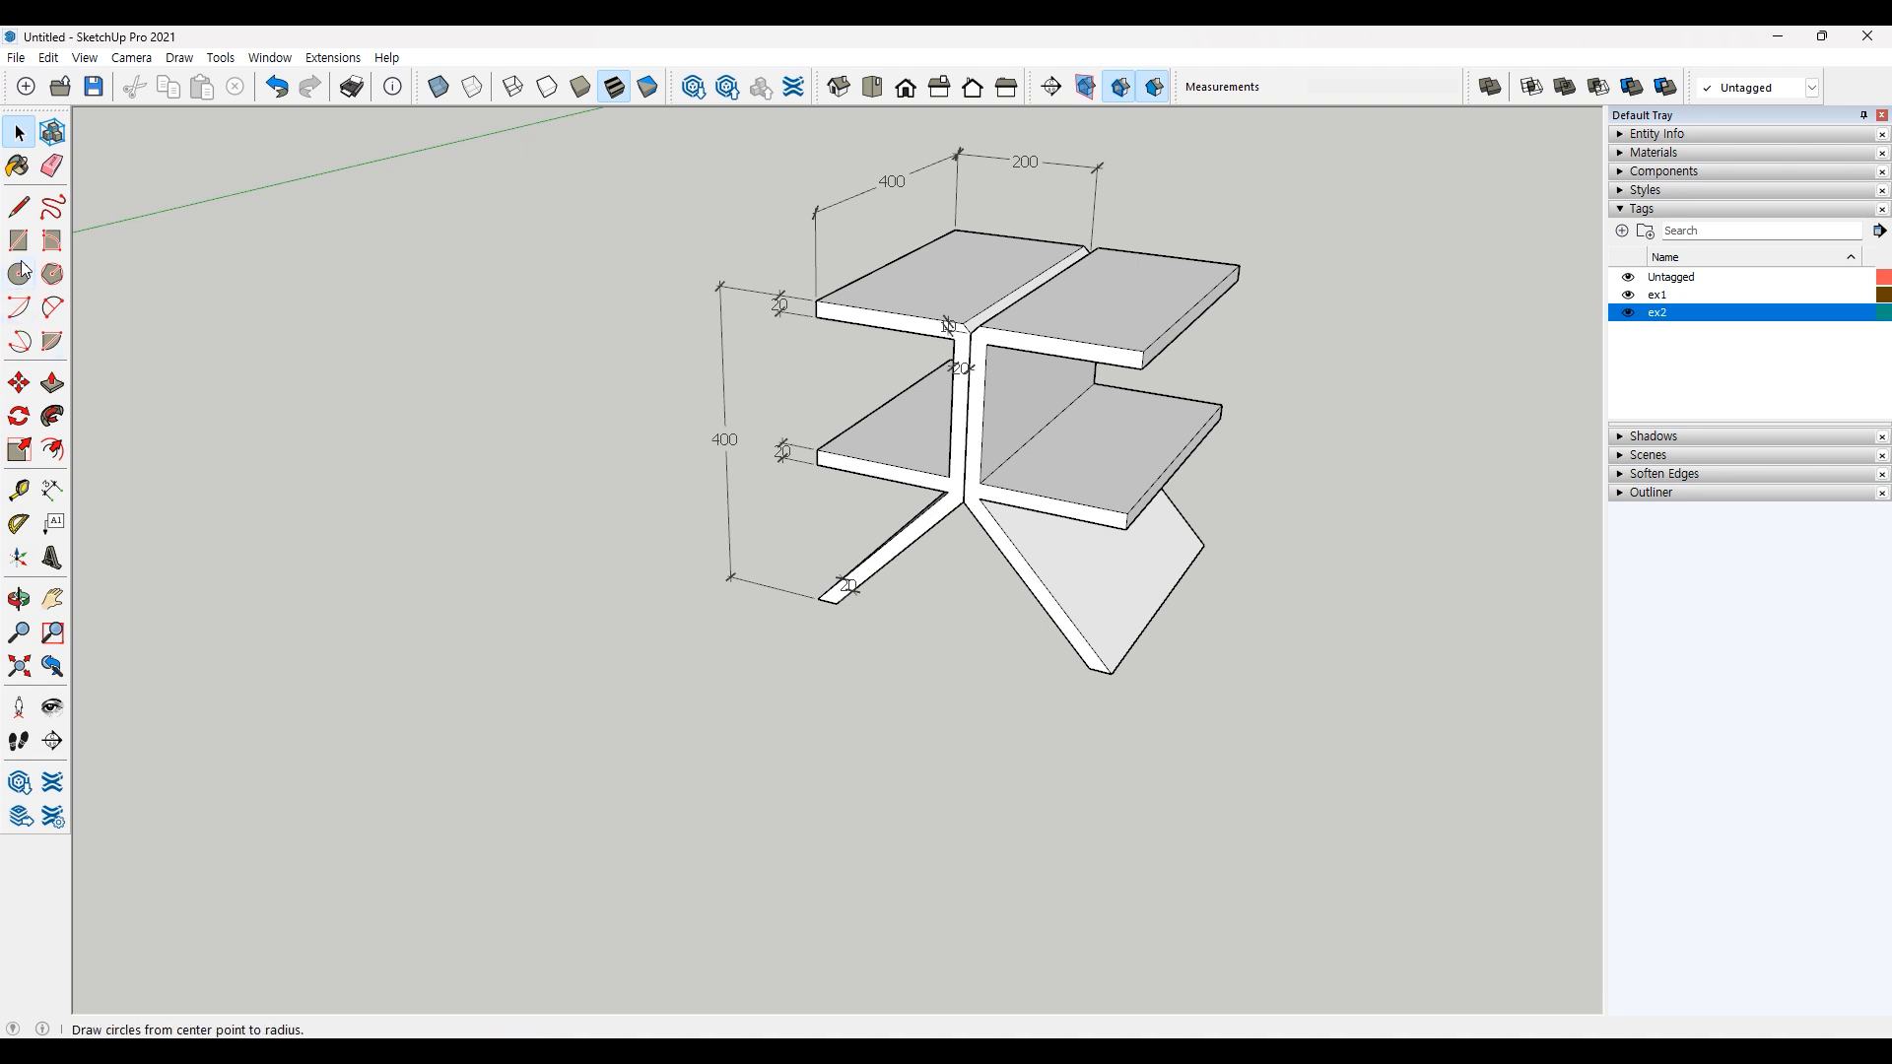
# Step: Draw an upright 400 by 400 rectangle on the red-blue plane in front of the ex2 shelf
pyautogui.press('r')
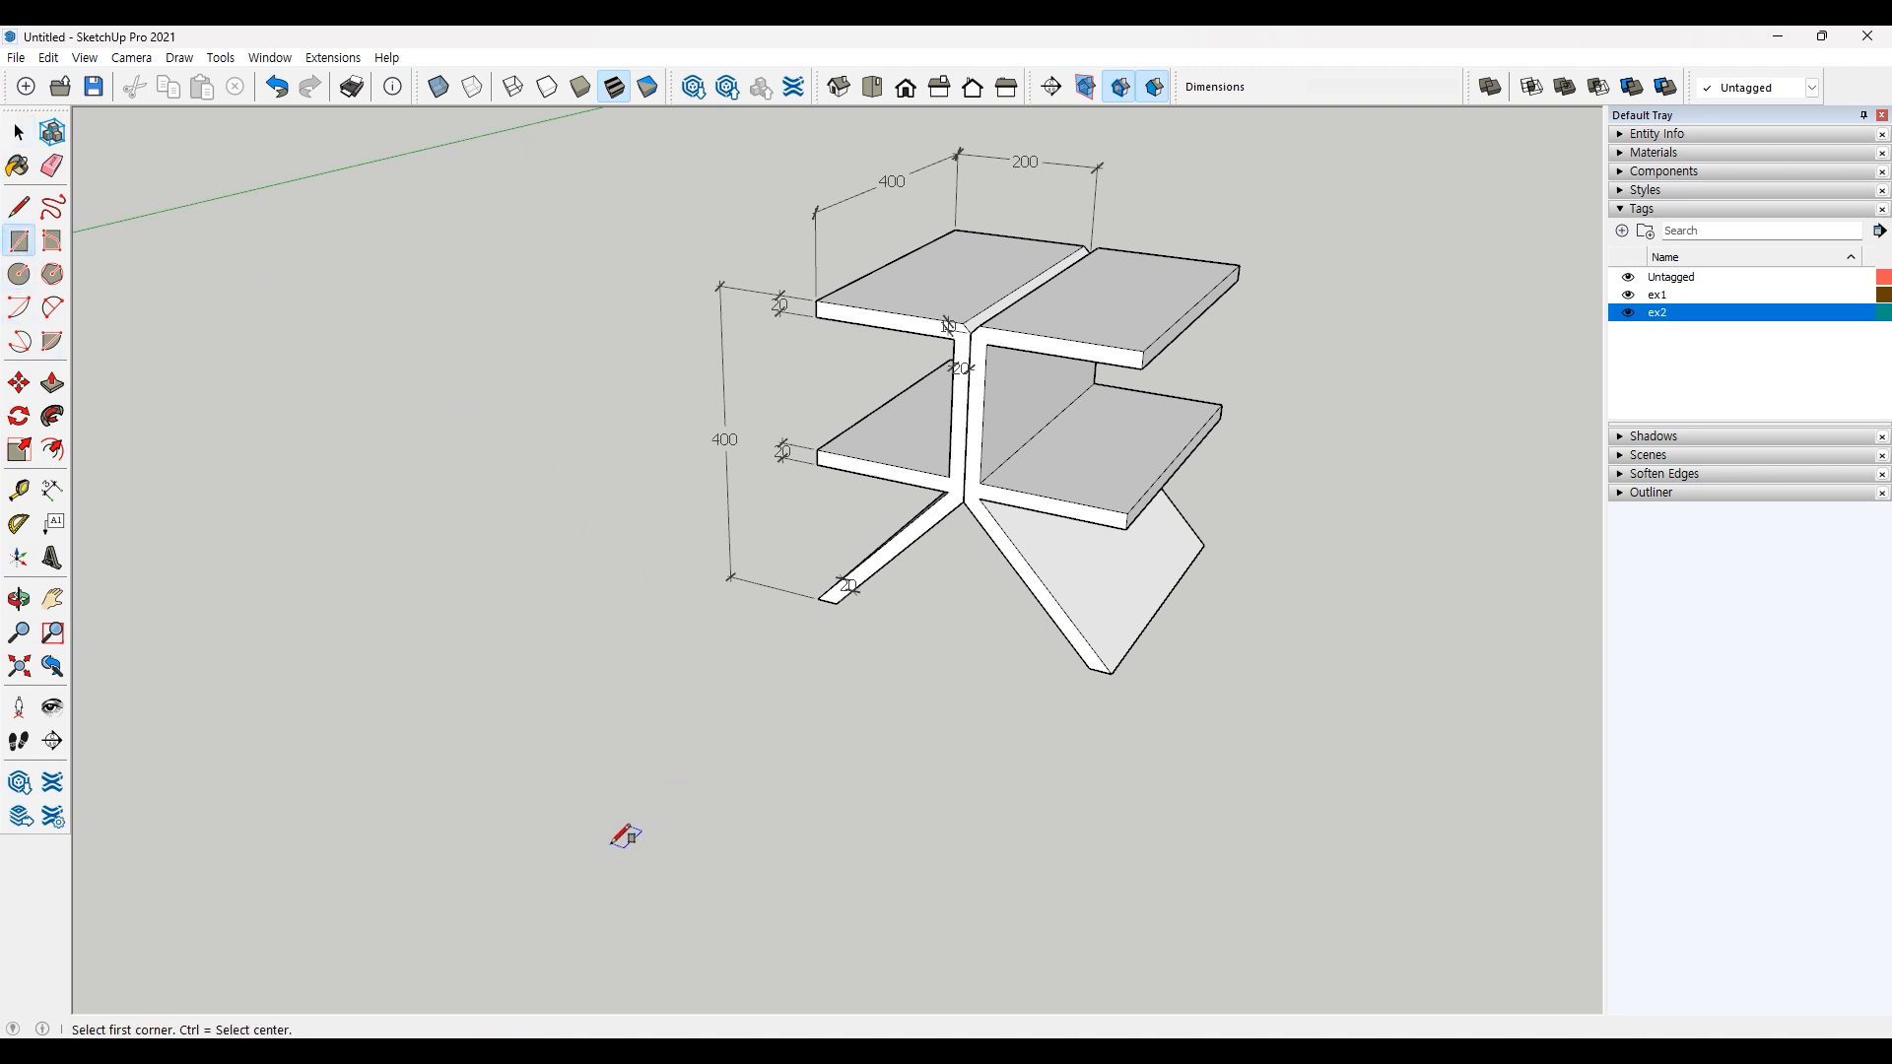
pyautogui.click(562, 846)
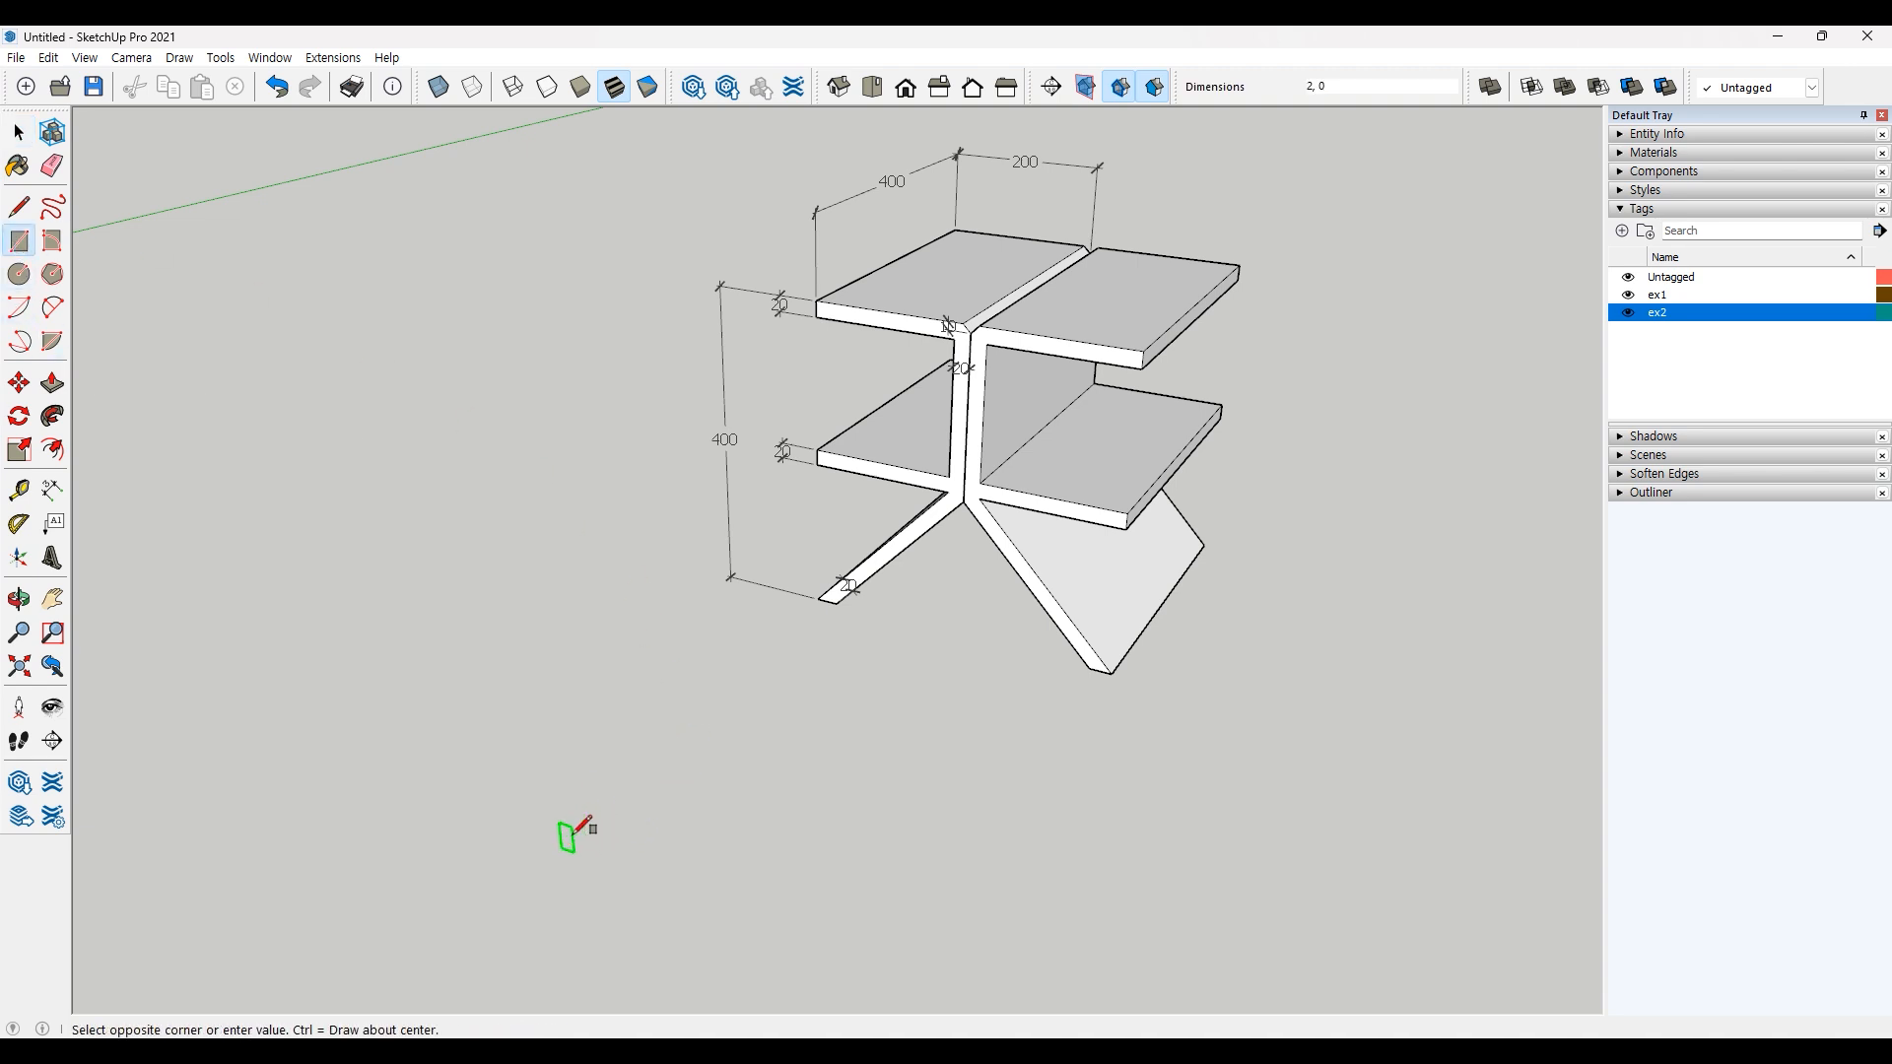
pyautogui.write('400')
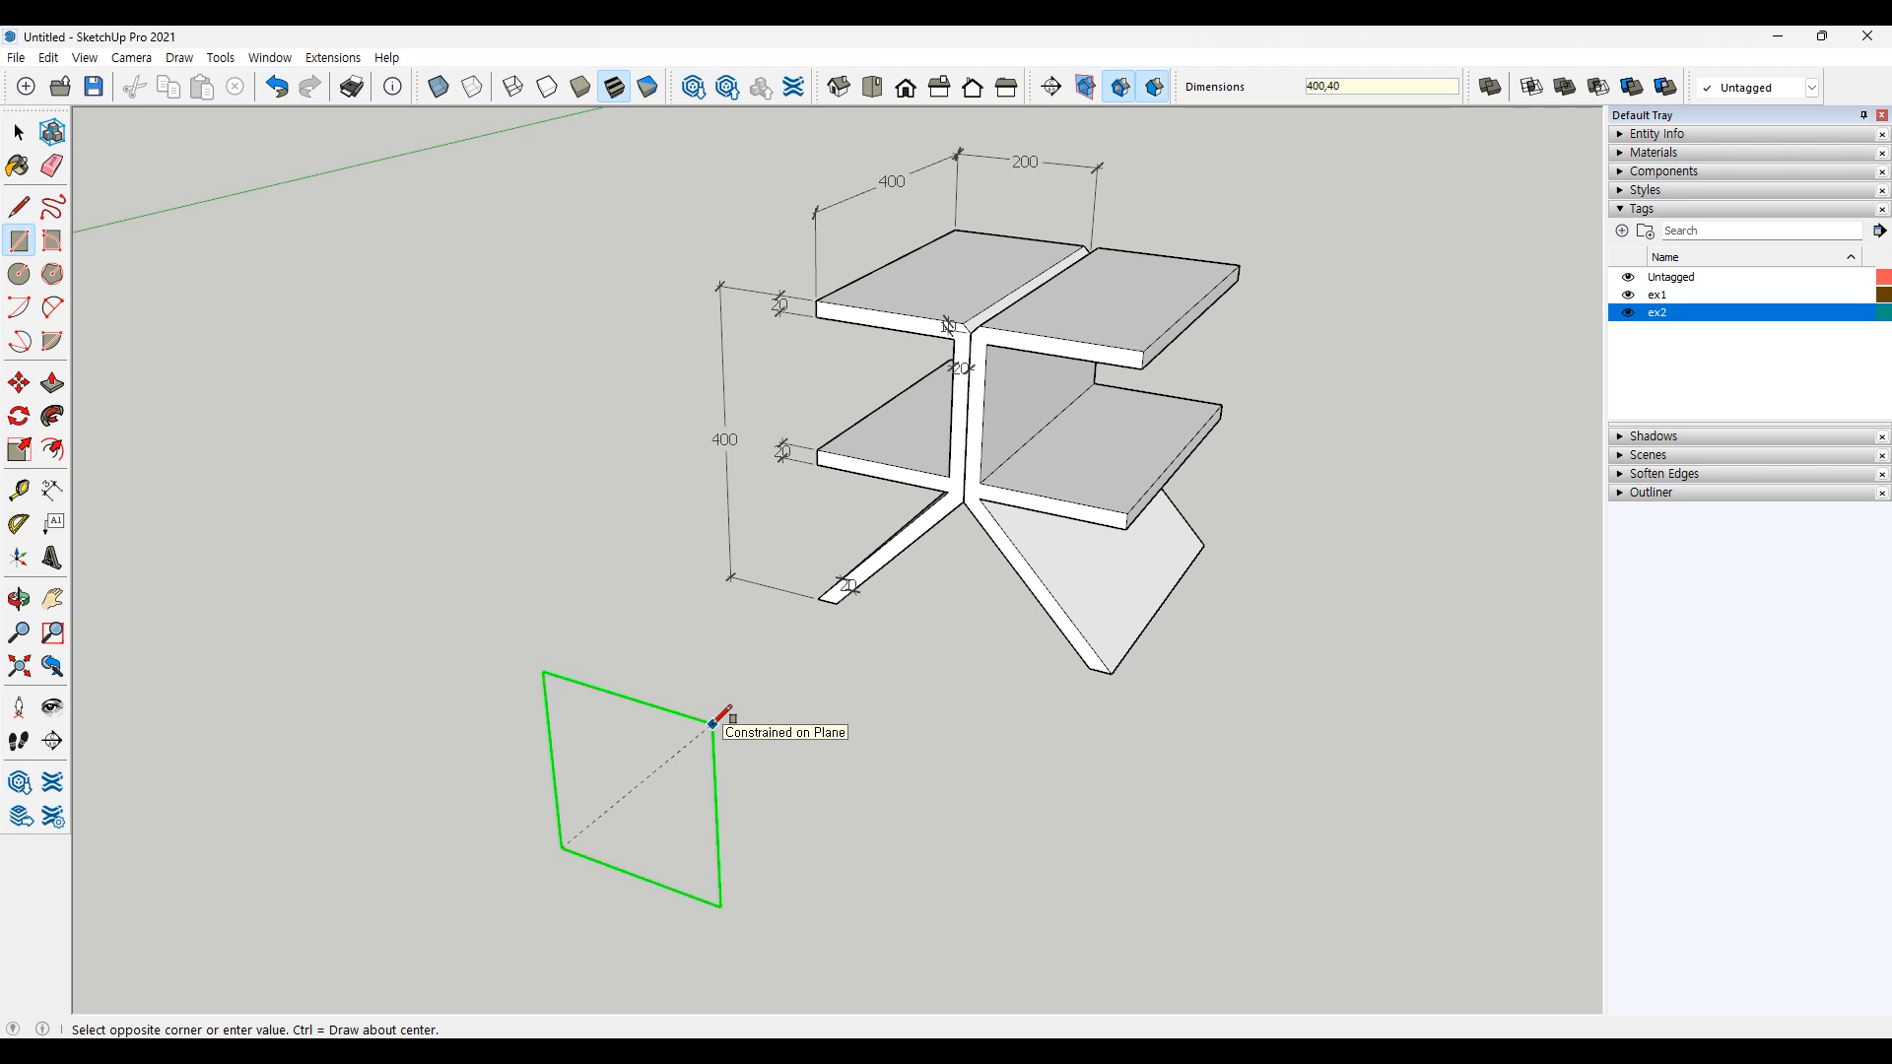
pyautogui.press('Return')
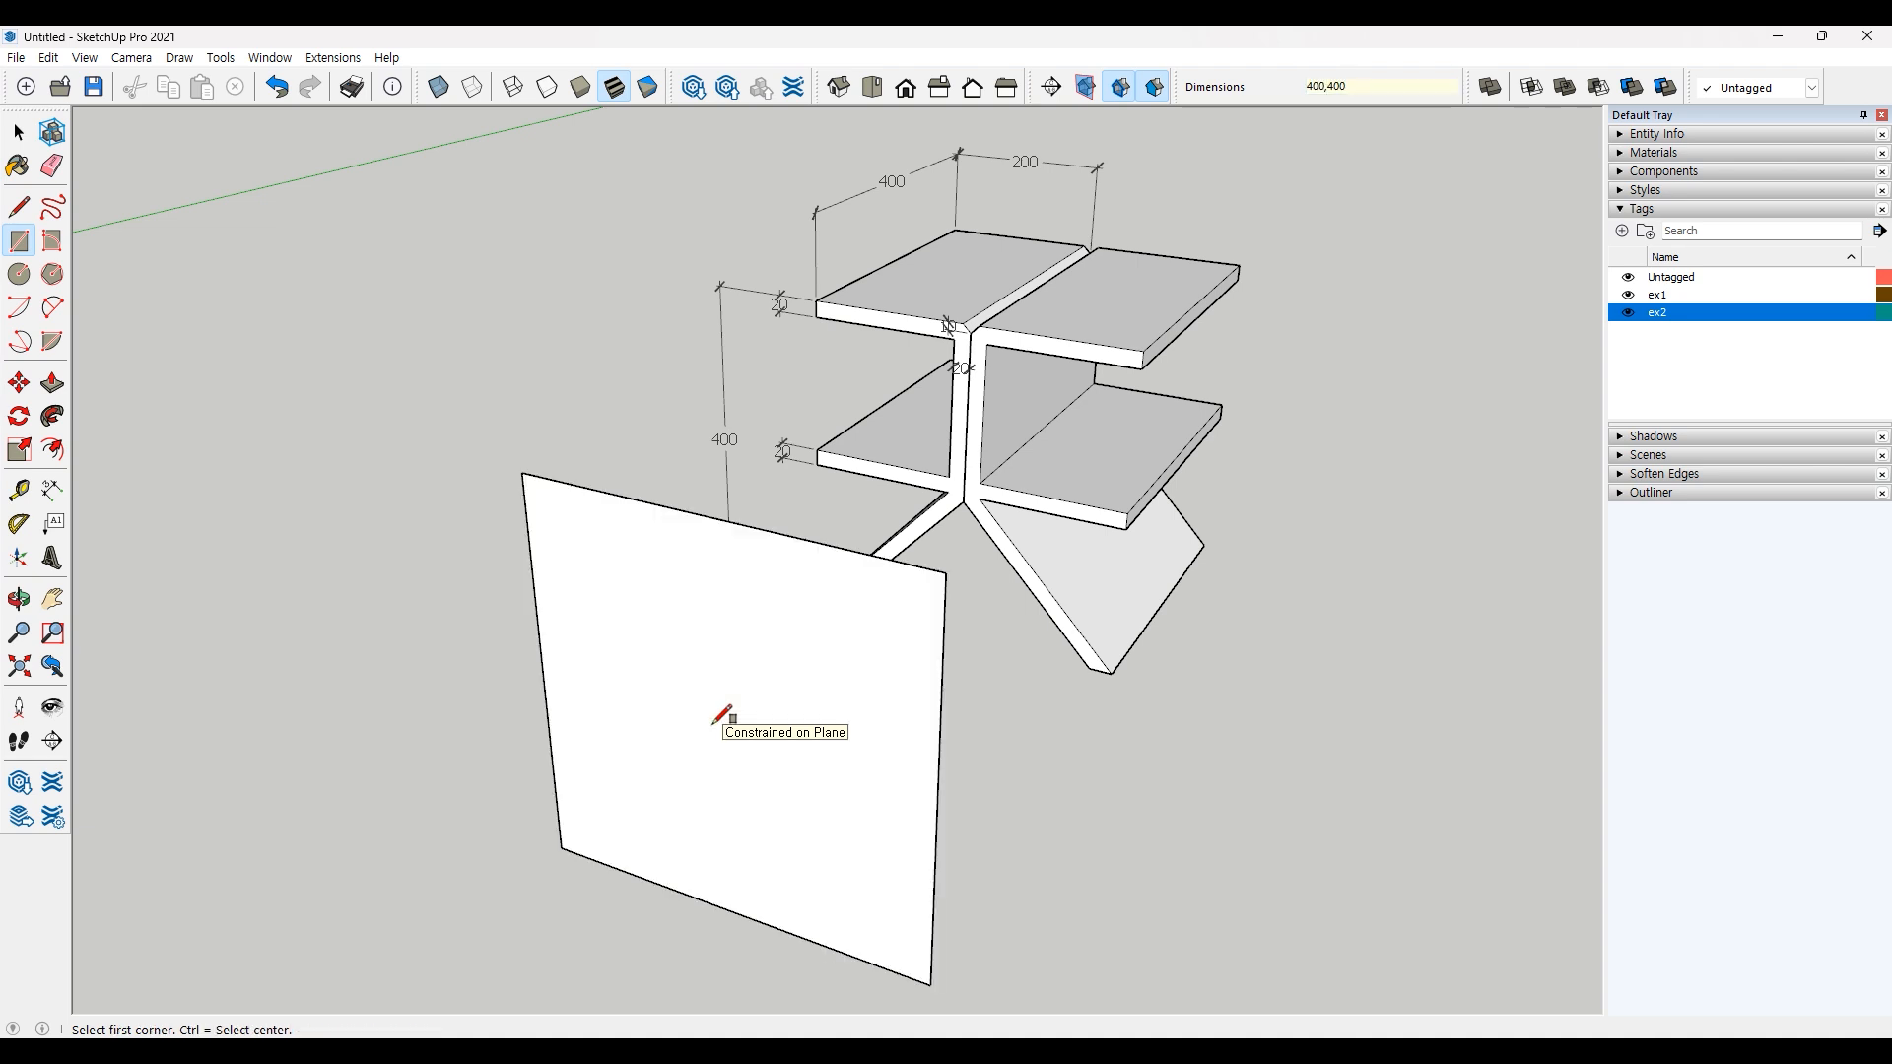
pyautogui.press('space')
# Step: Split the square with a vertical line between its edge midpoints and delete the half nearer the ex2 shelf
pyautogui.moveTo(1032, 810); pyautogui.dragTo(844, 678, button='middle')
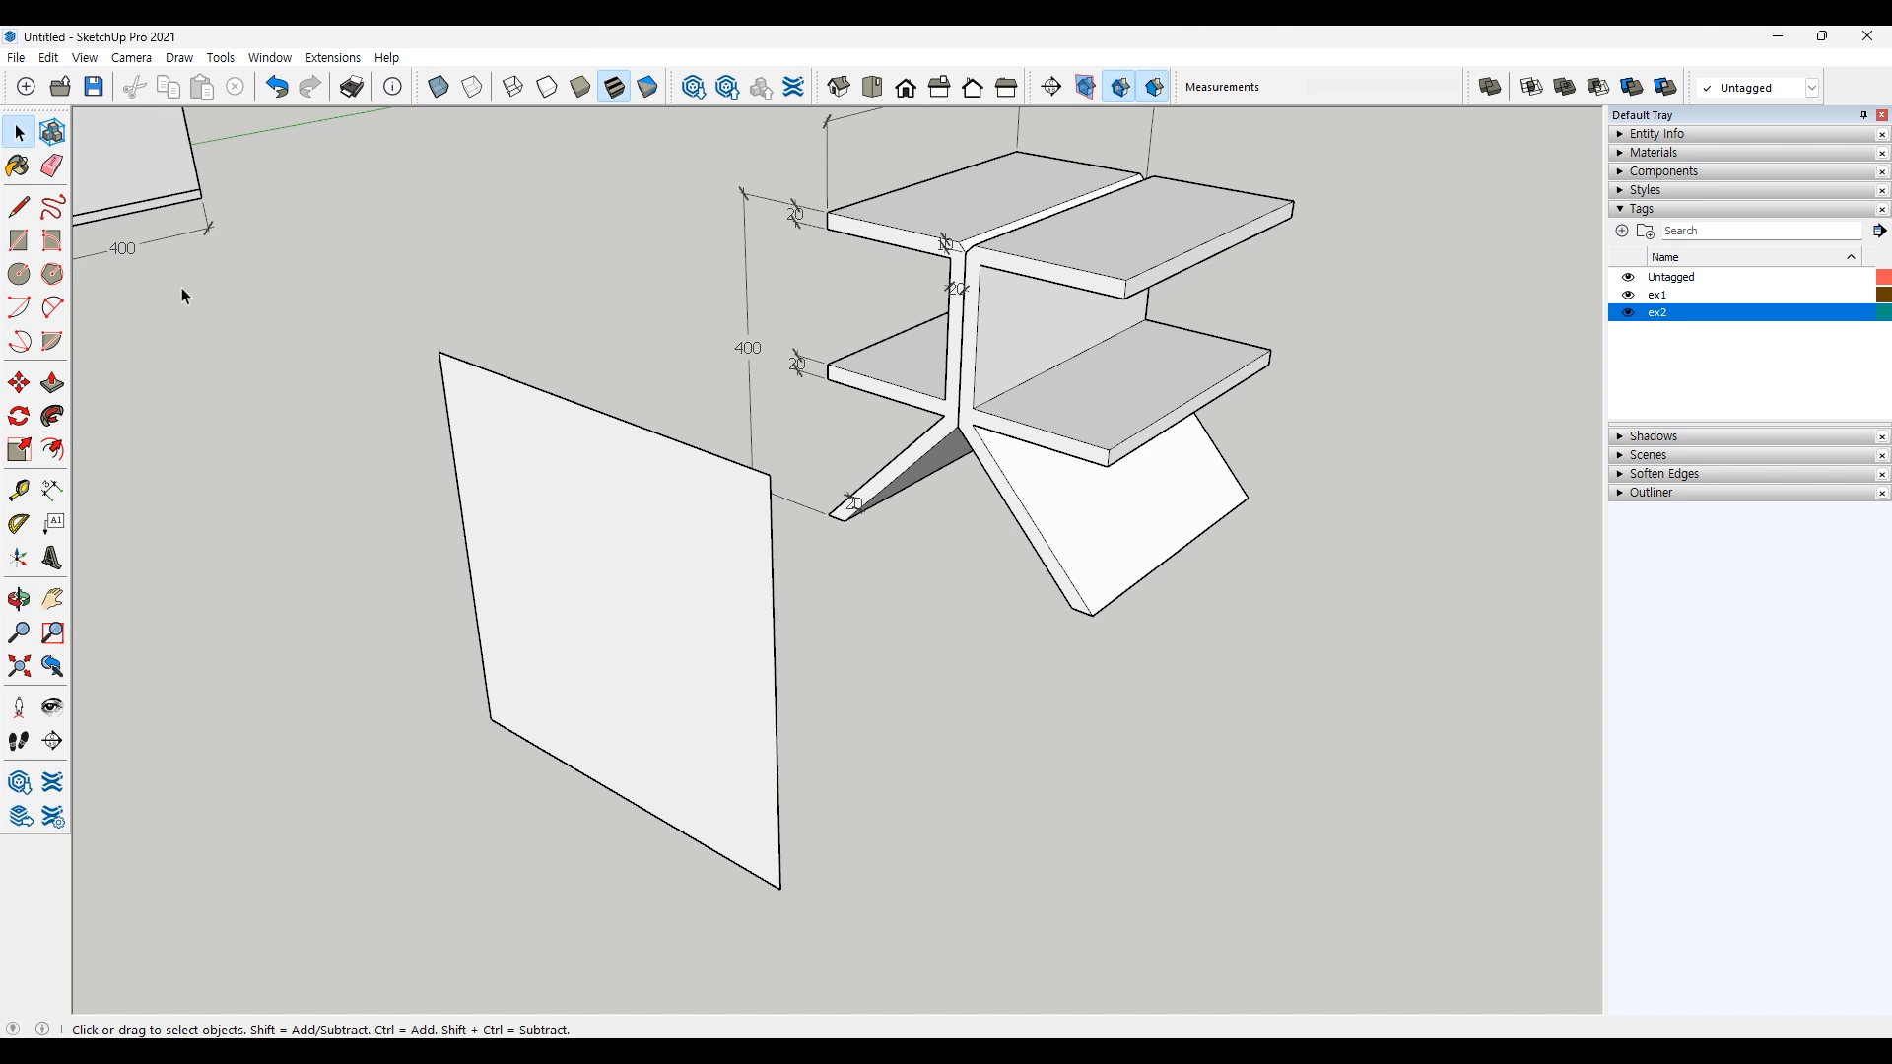
pyautogui.press('l')
pyautogui.click(591, 406)
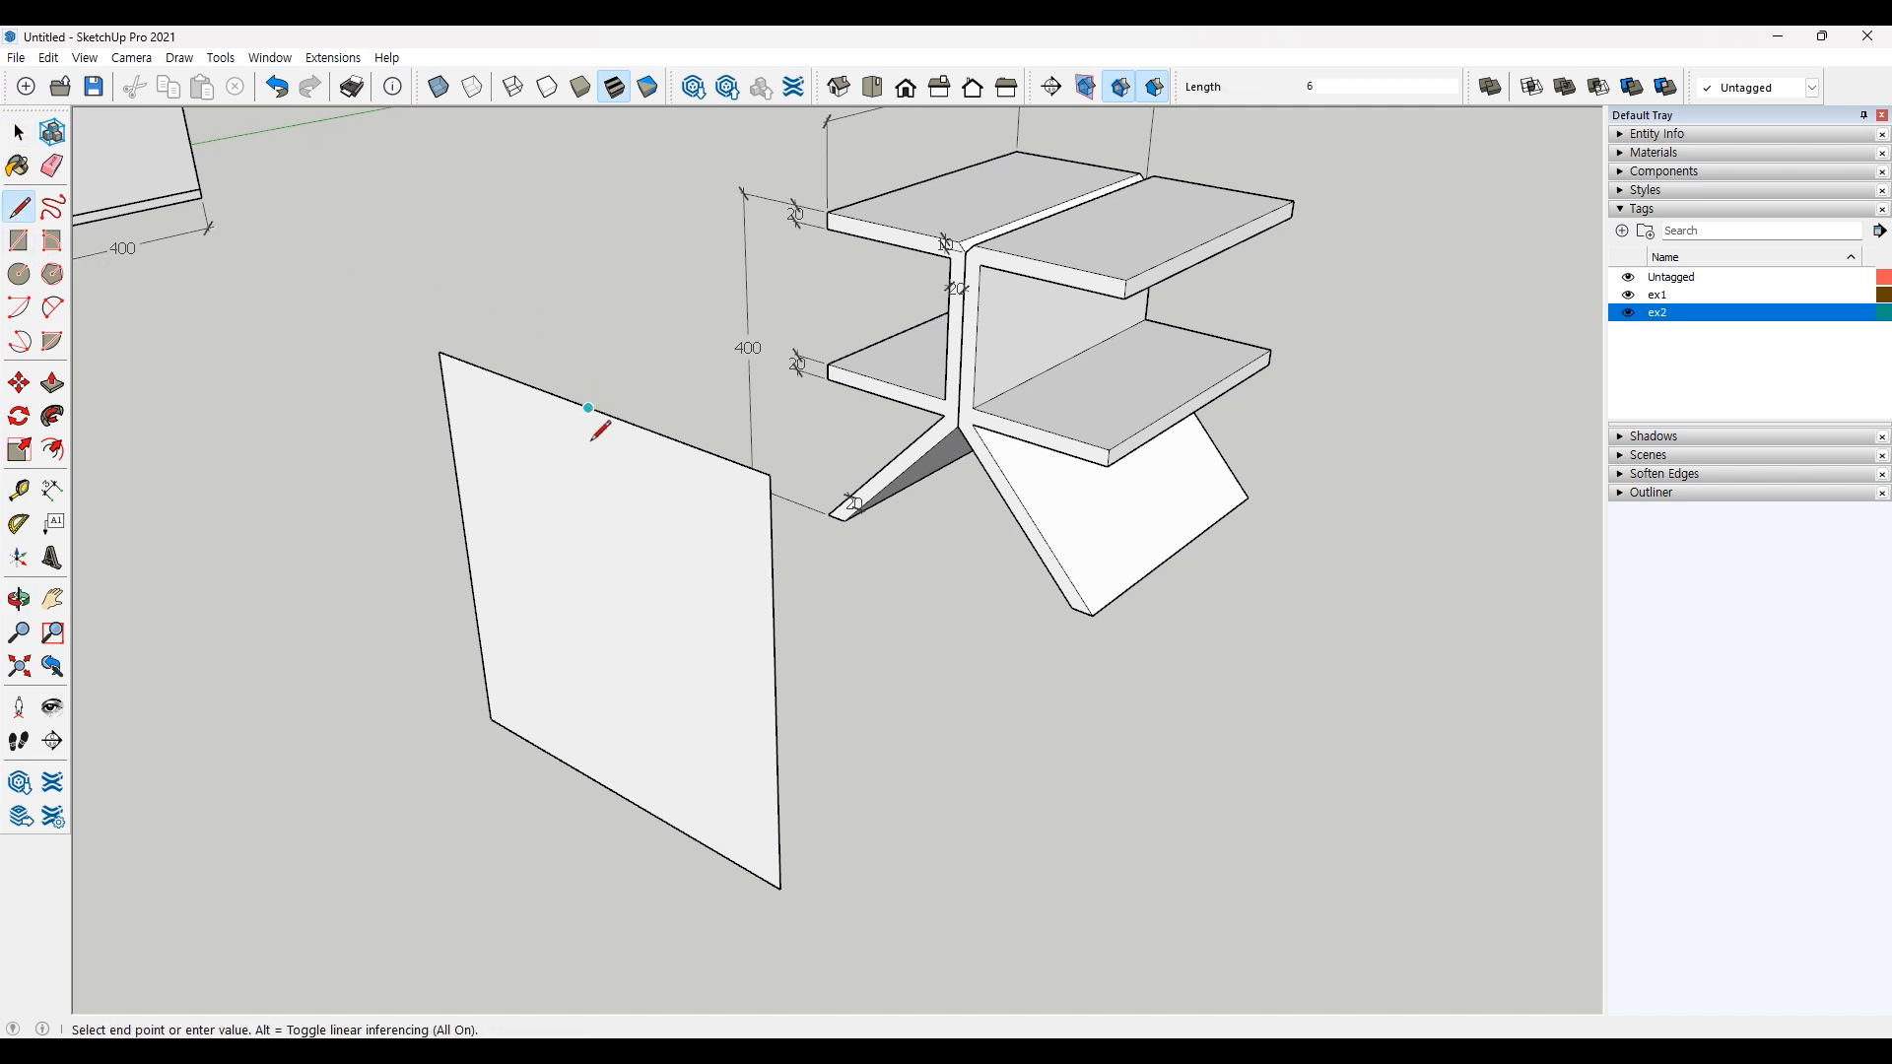
pyautogui.click(621, 793)
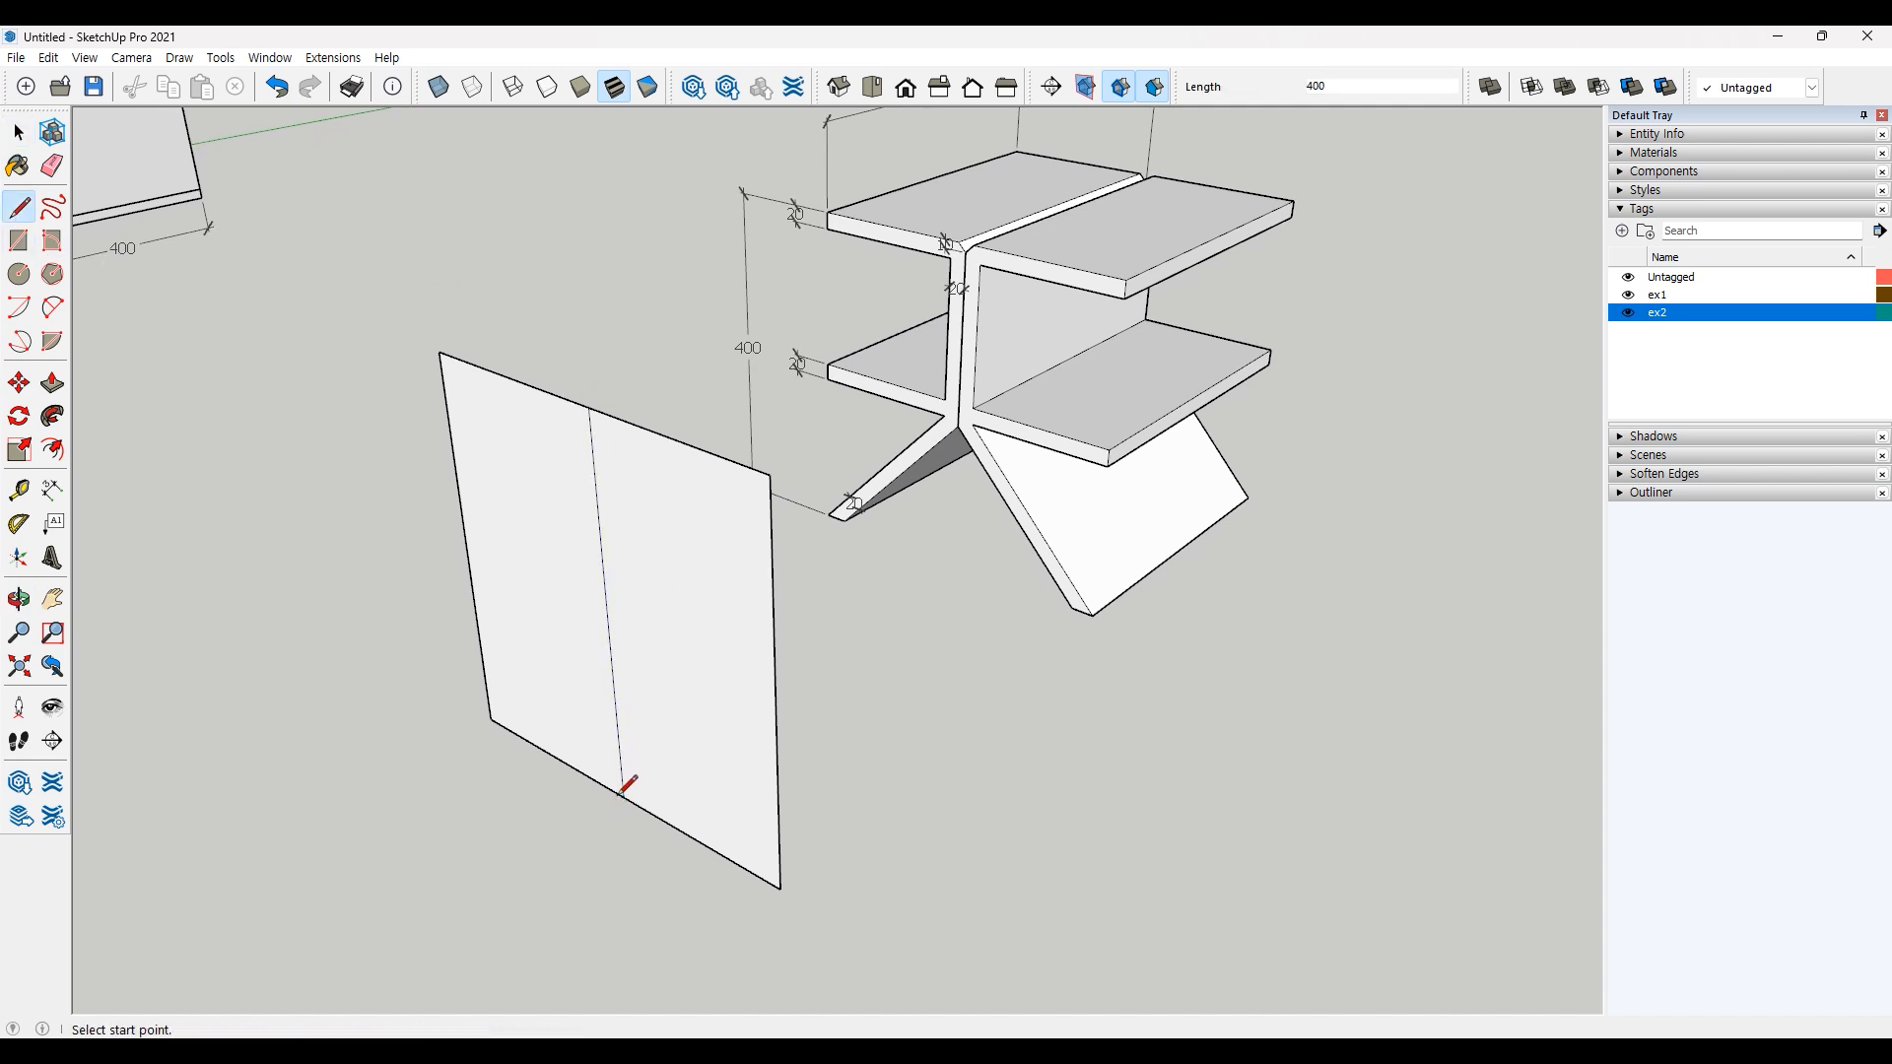
pyautogui.press('space')
pyautogui.moveTo(776, 662); pyautogui.dragTo(775, 516, button='middle')
pyautogui.moveTo(742, 458); pyautogui.dragTo(701, 971)
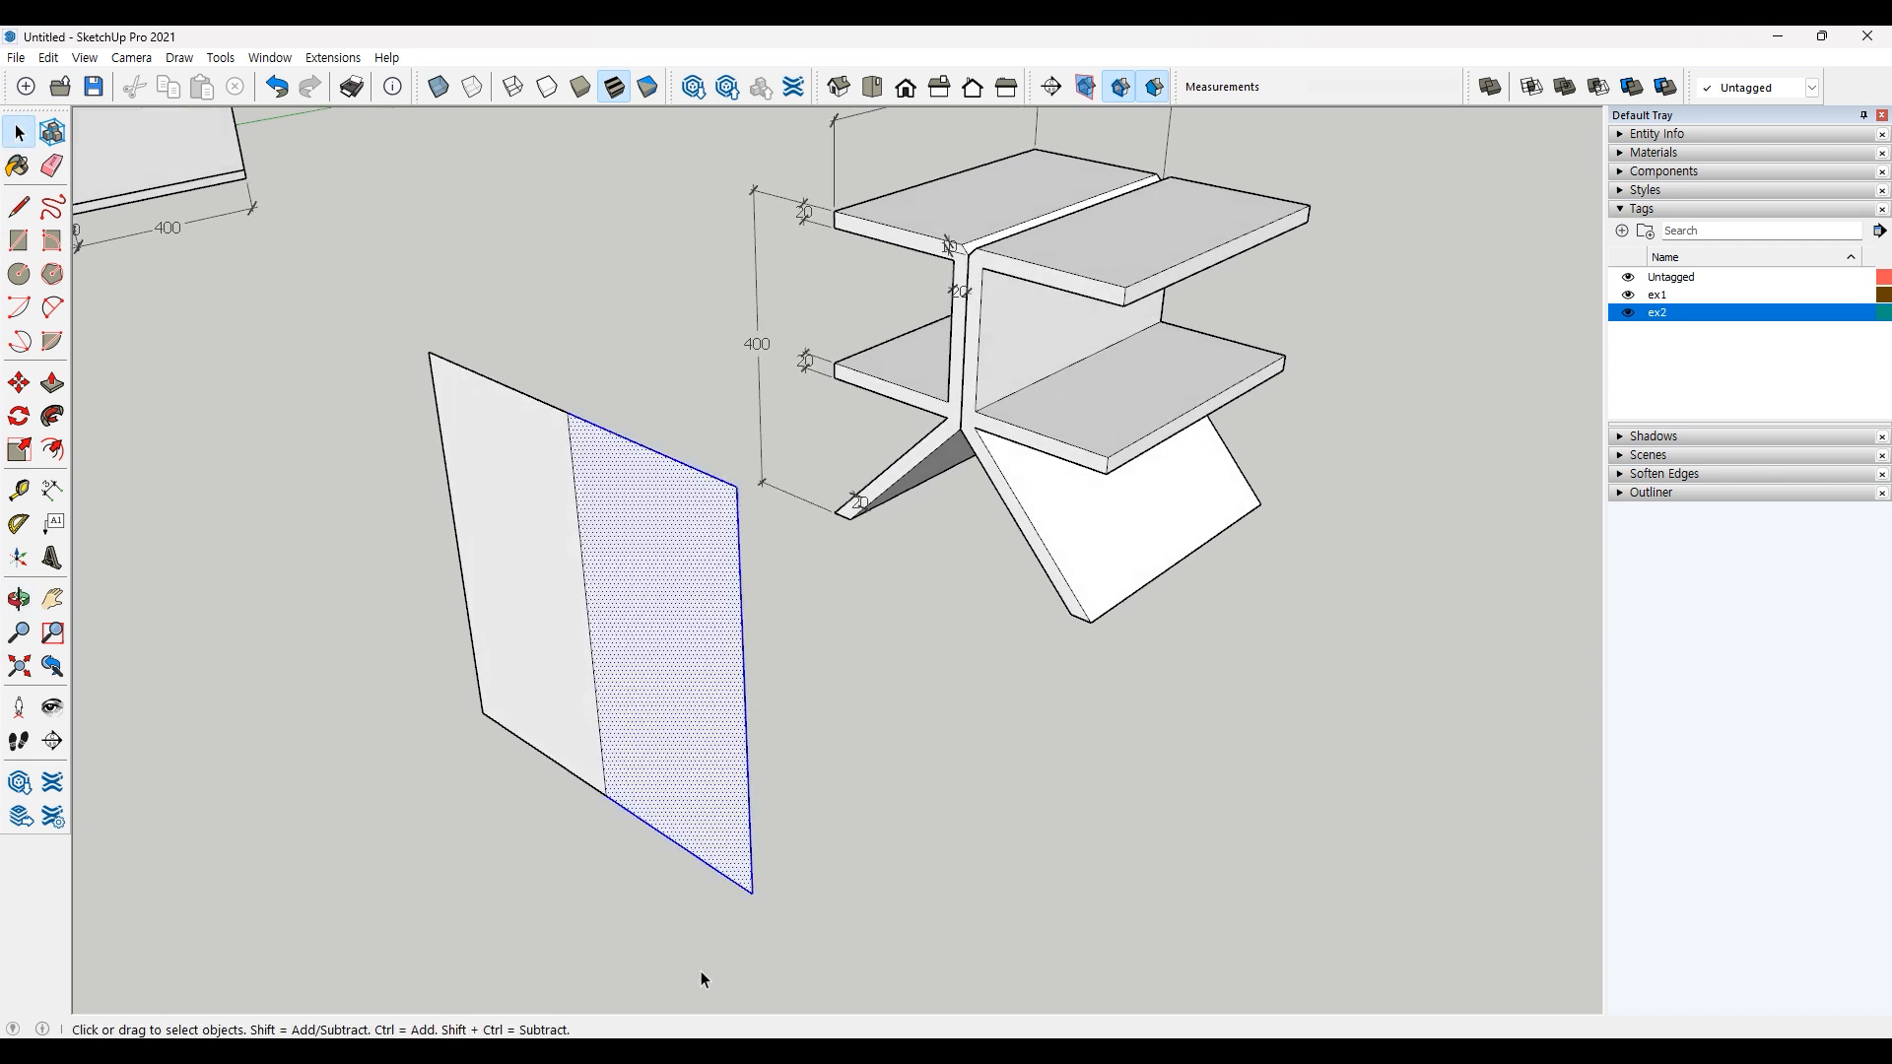
pyautogui.press('Delete')
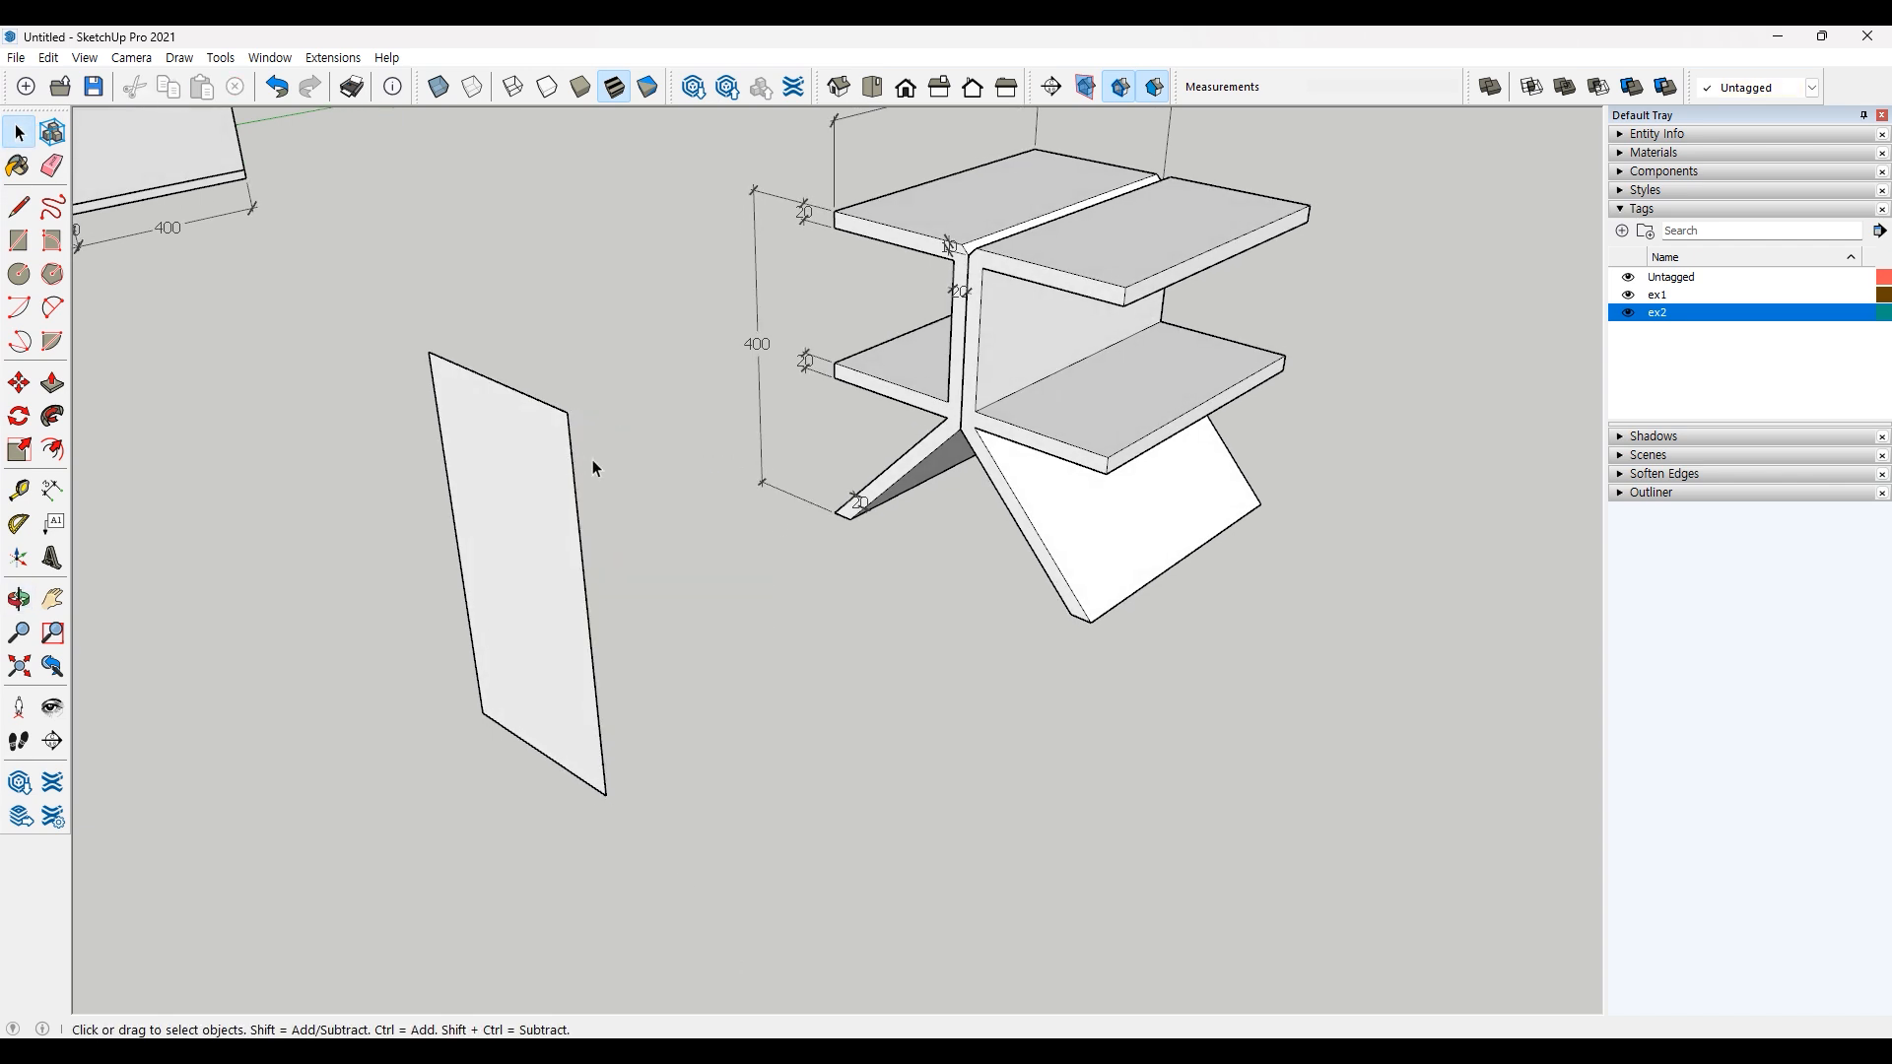
# Step: Make the remaining half rectangle and its edges into a component with the definition name half
pyautogui.doubleClick(521, 524)
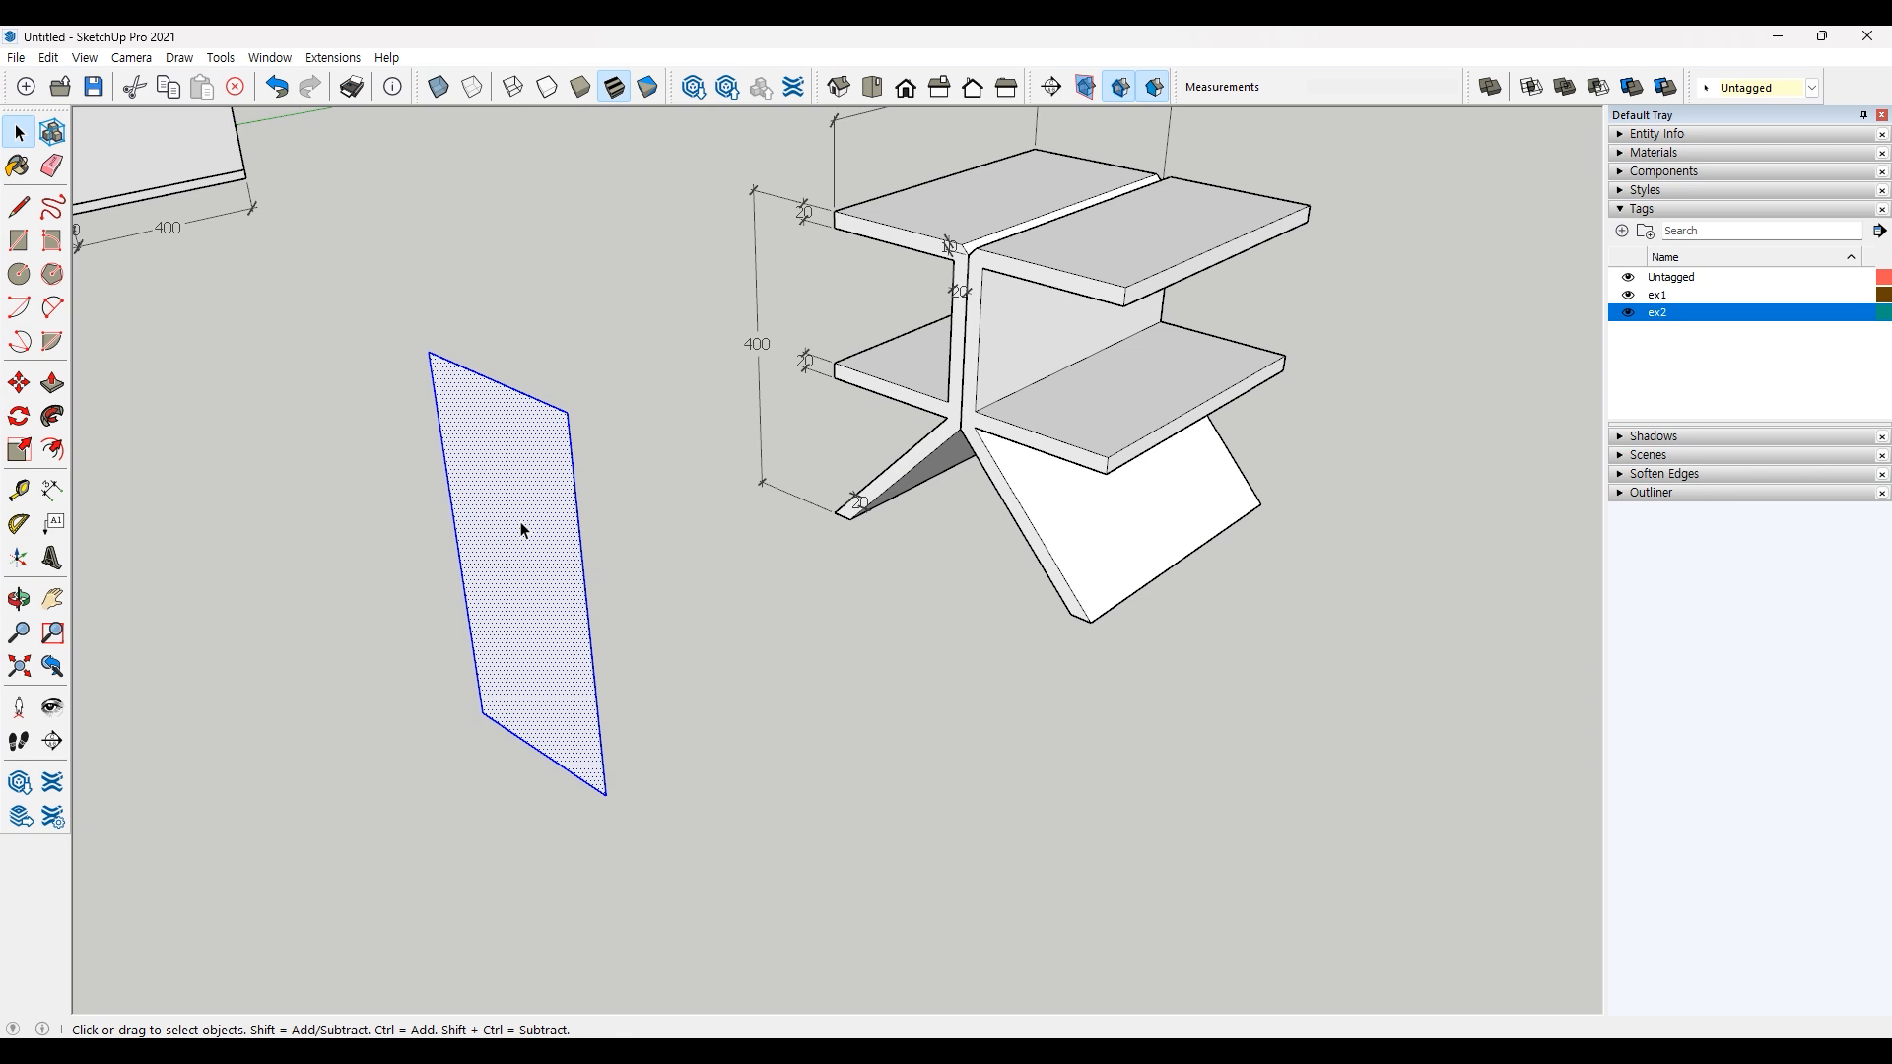
pyautogui.rightClick(521, 530)
pyautogui.click(577, 660)
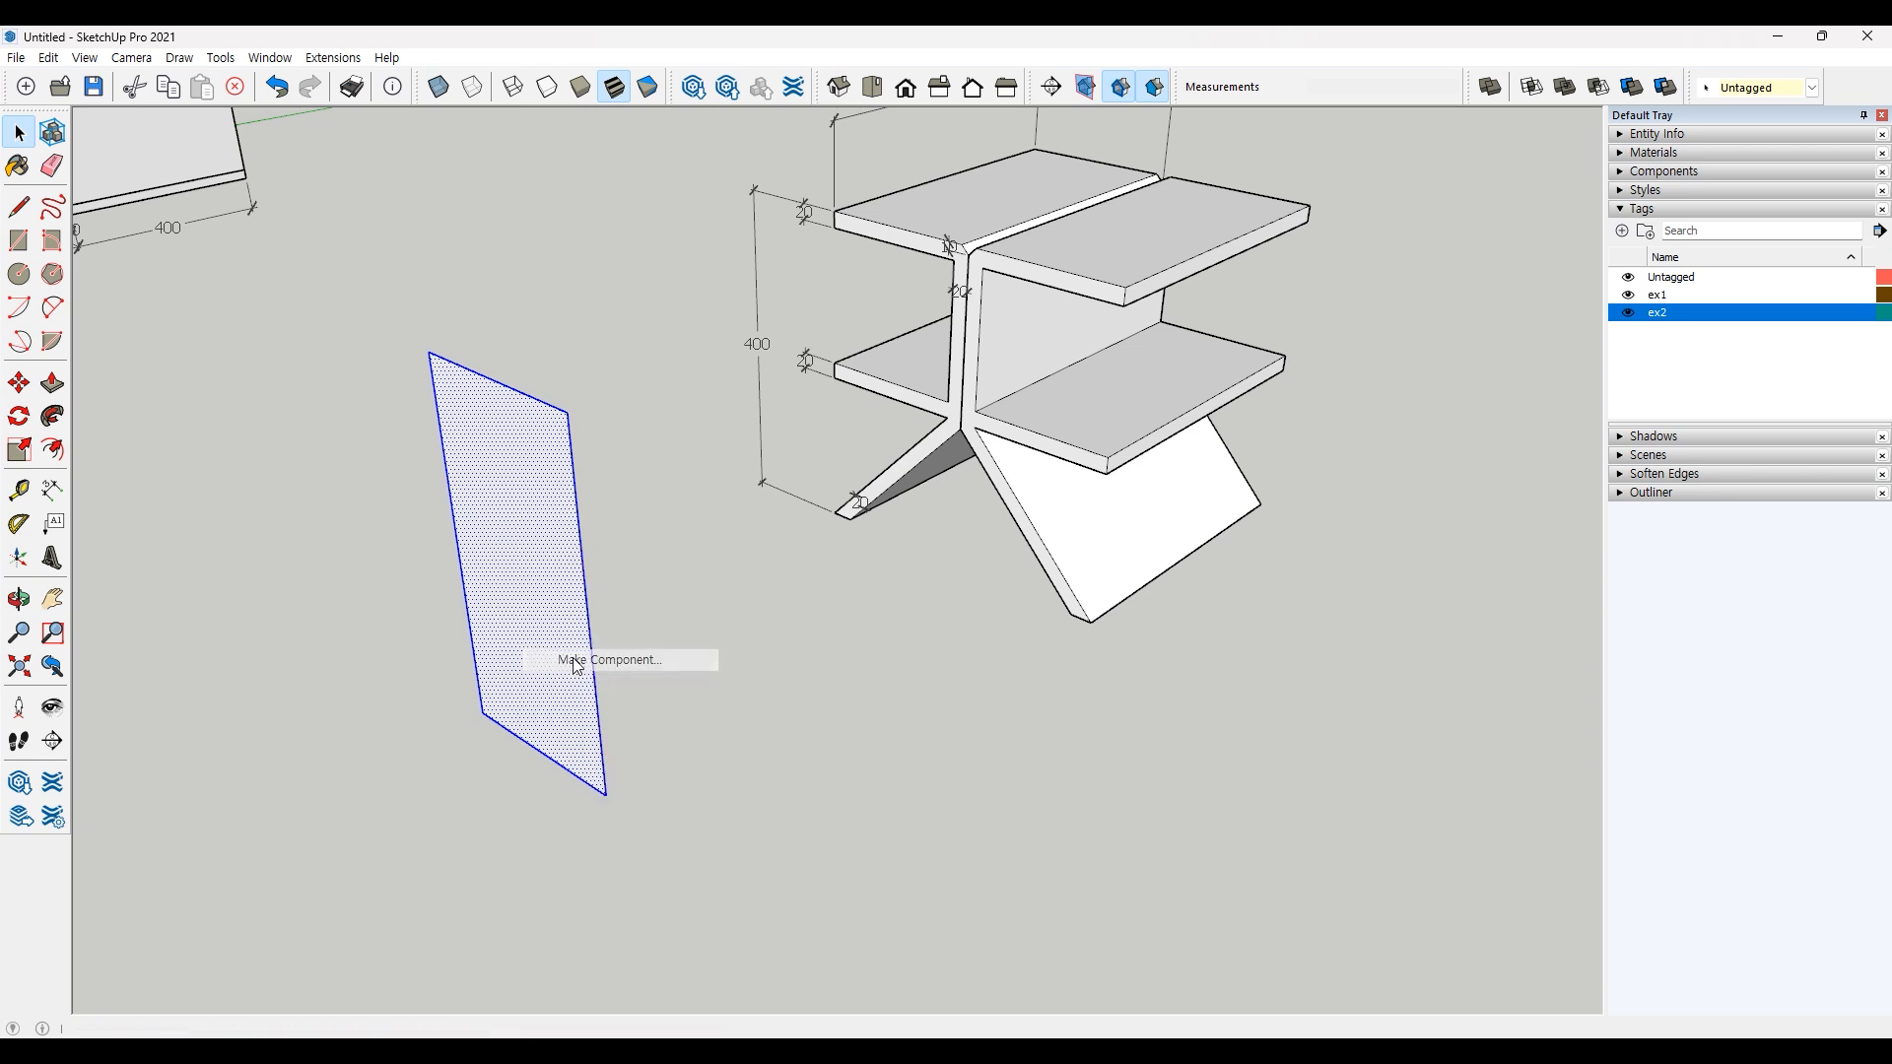
pyautogui.moveTo(1161, 477); pyautogui.dragTo(901, 503)
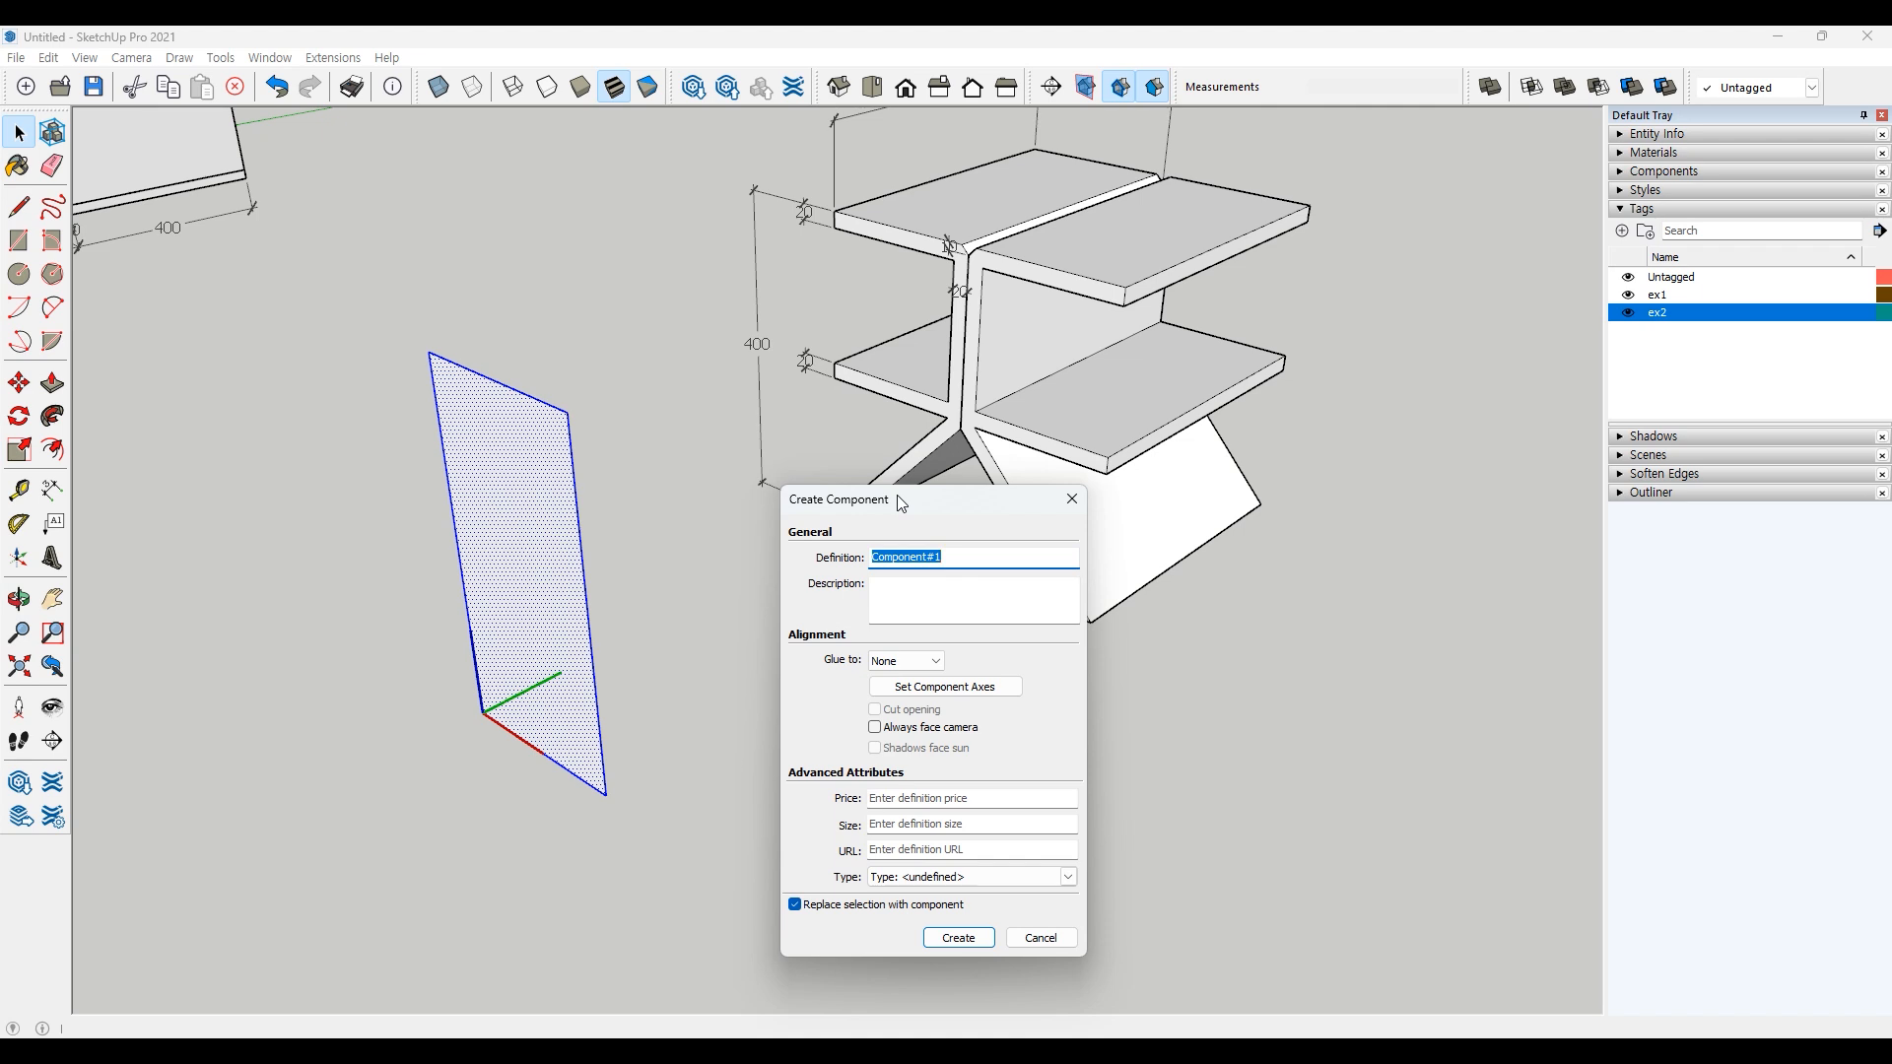
pyautogui.write('half')
pyautogui.click(961, 940)
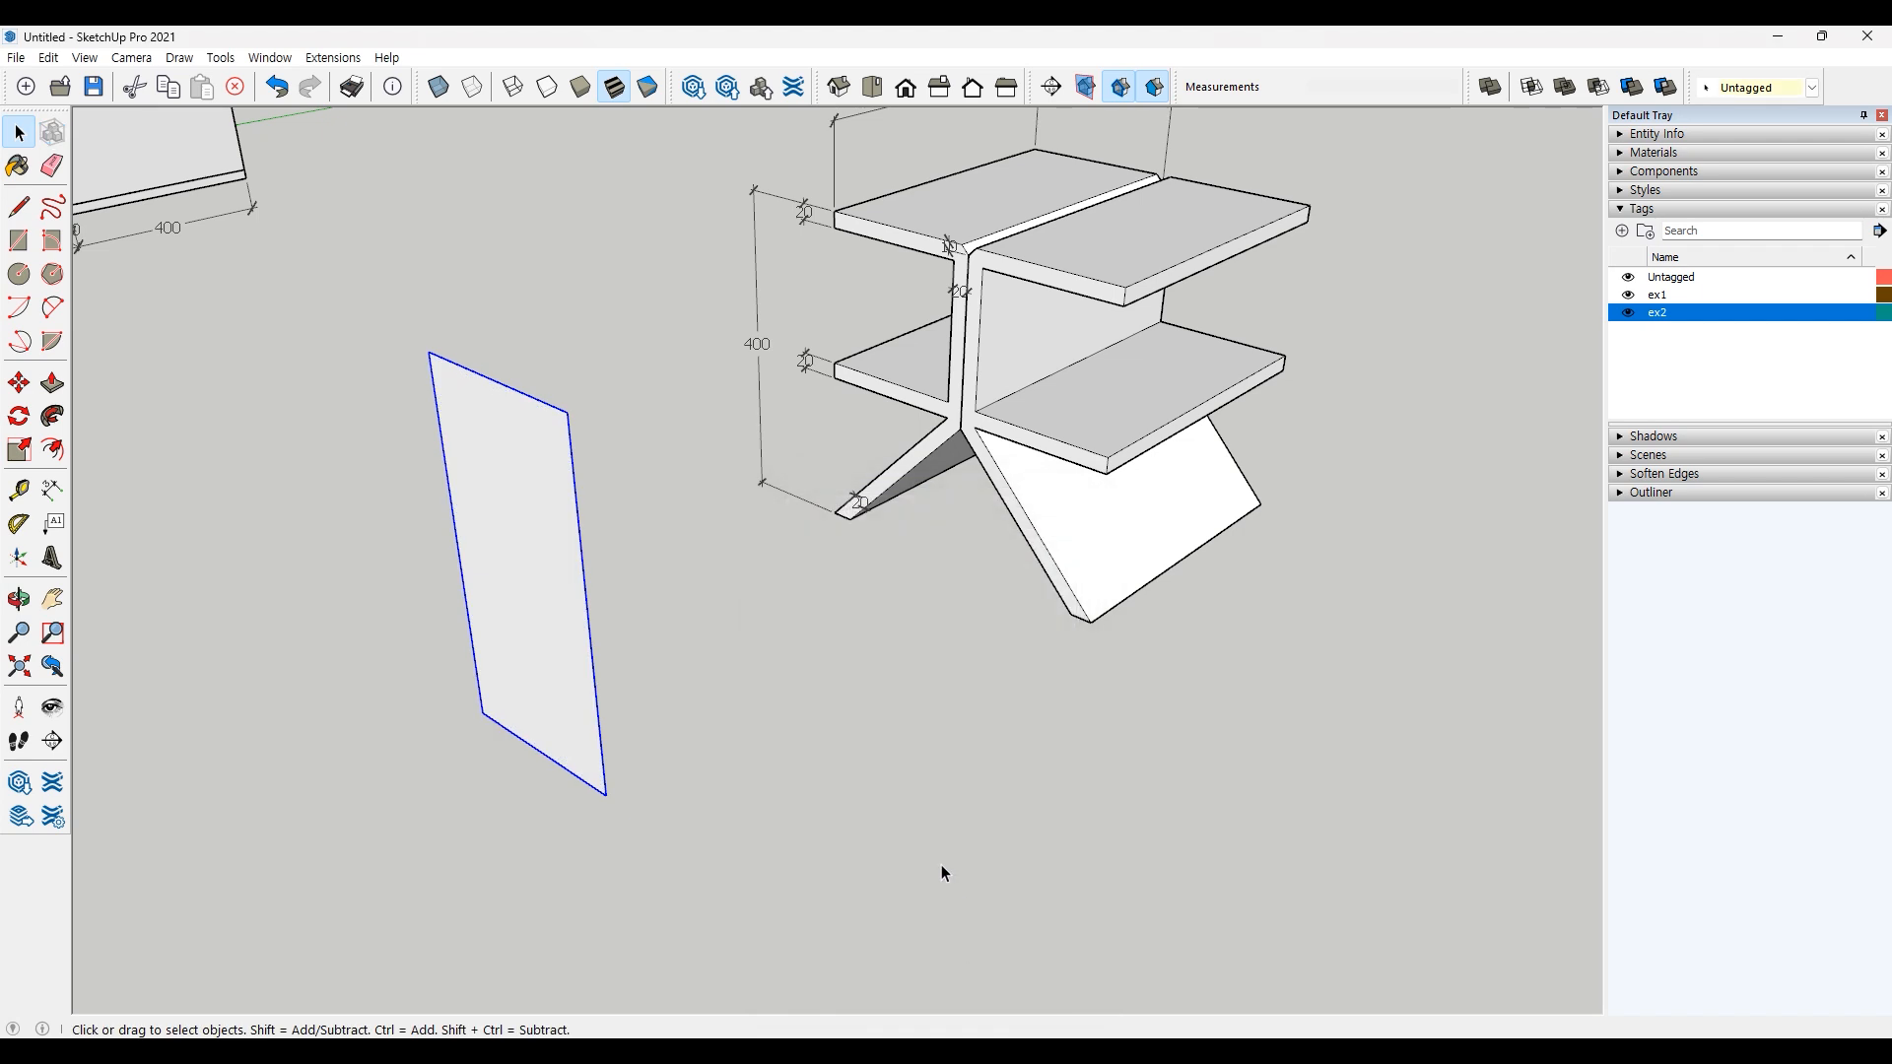
# Step: Copy the half component about 335 along the red axis
pyautogui.moveTo(759, 838); pyautogui.dragTo(606, 643, button='middle')
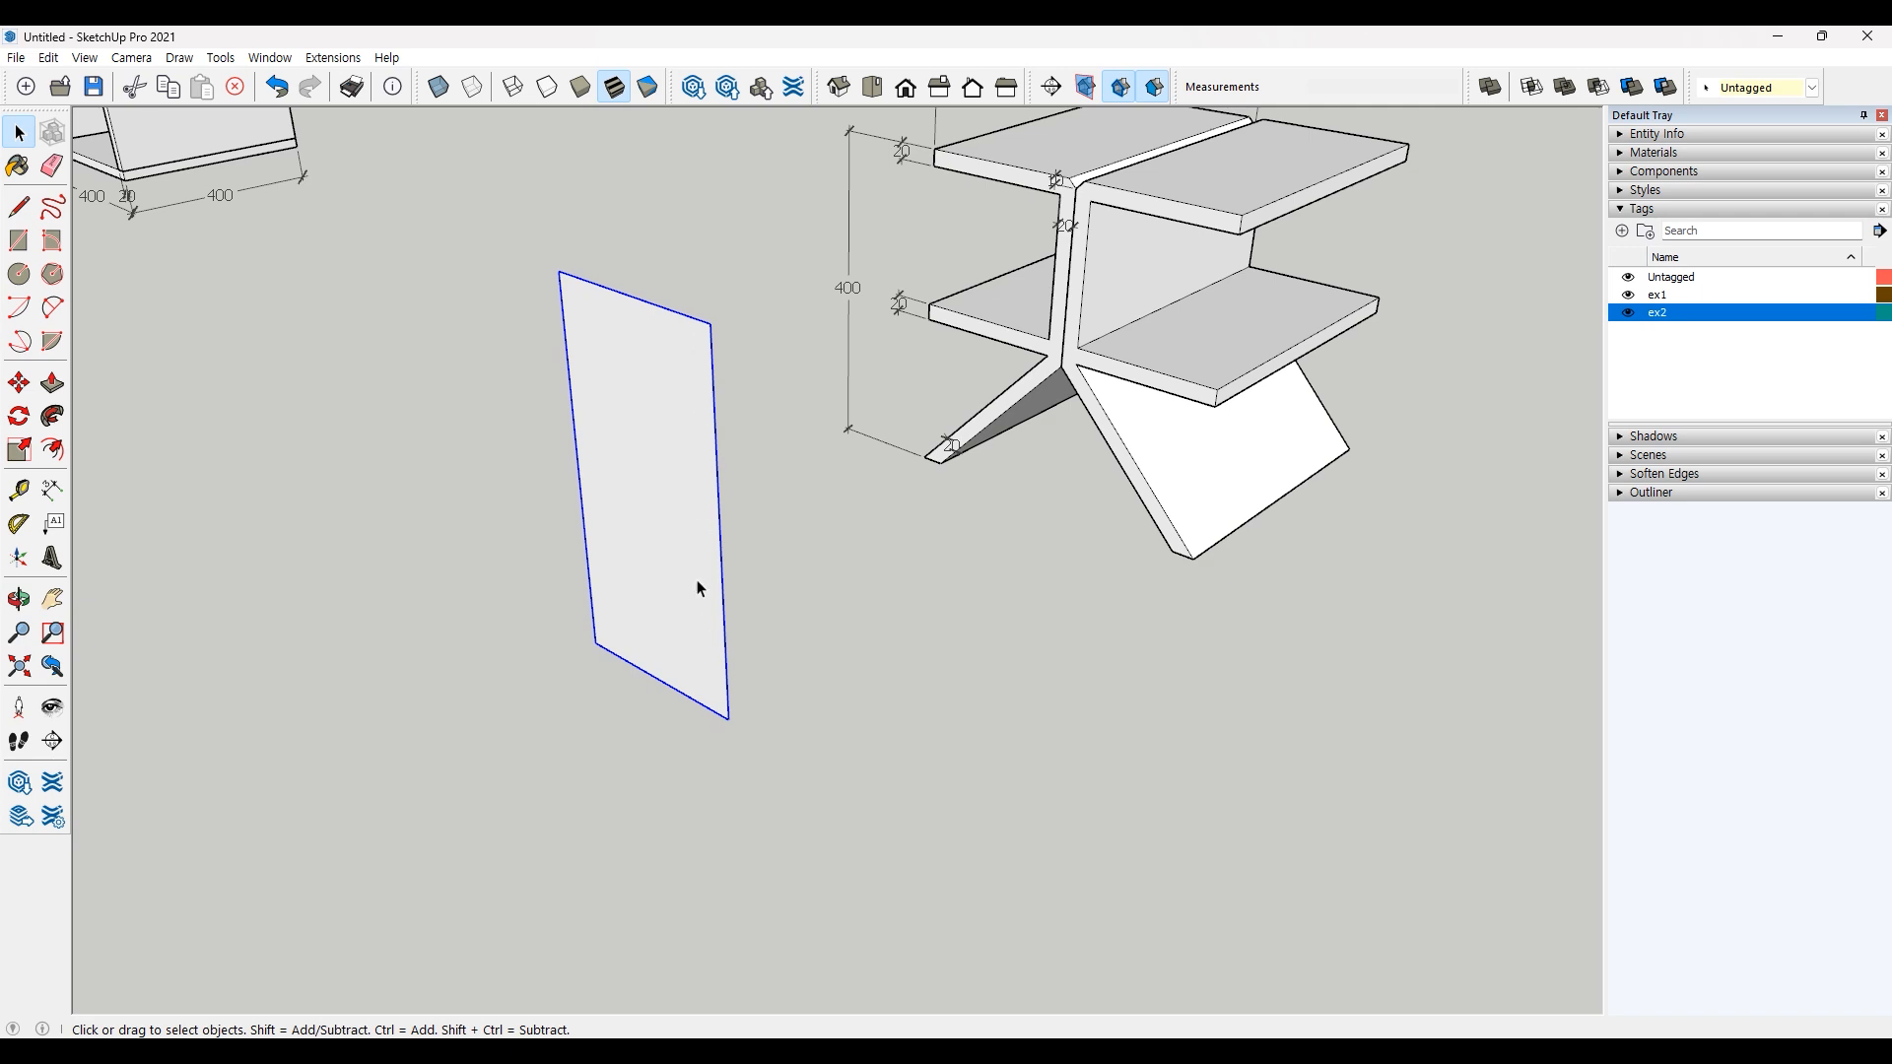
pyautogui.press('m')
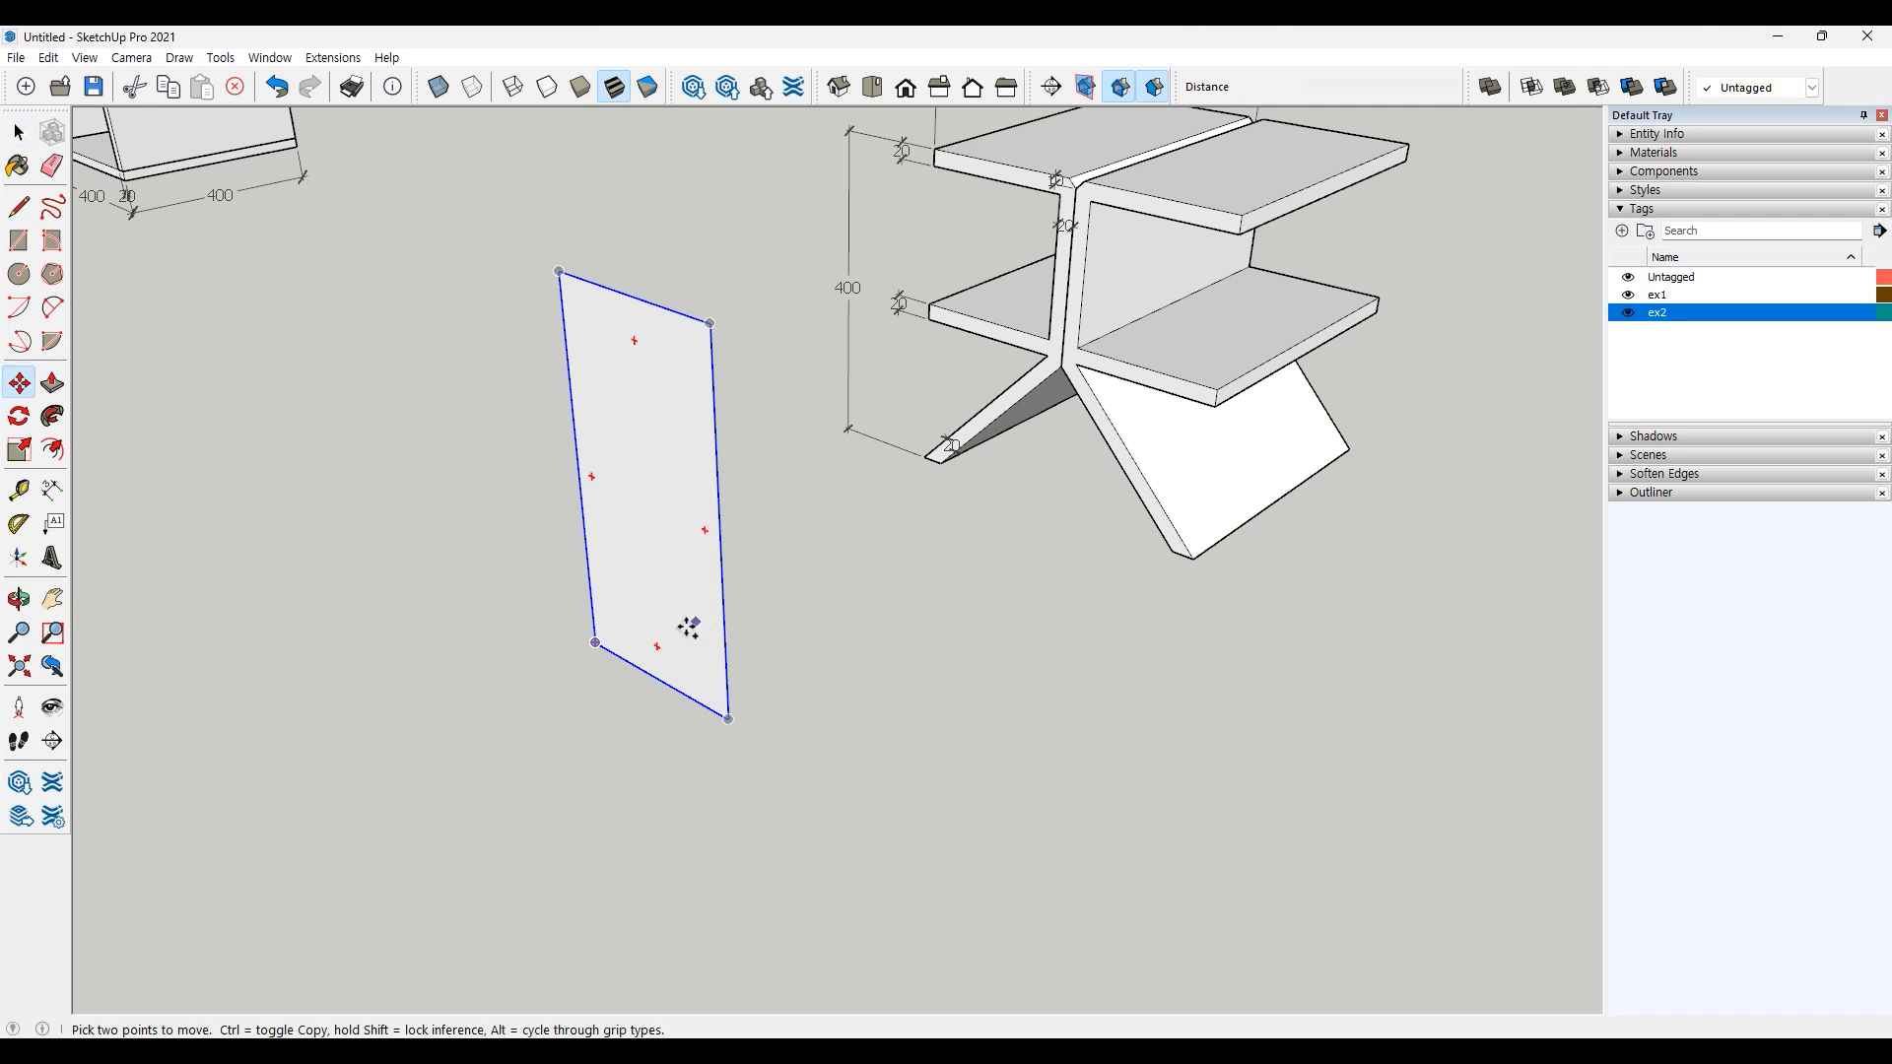
pyautogui.press('ctrl')
pyautogui.click(594, 644)
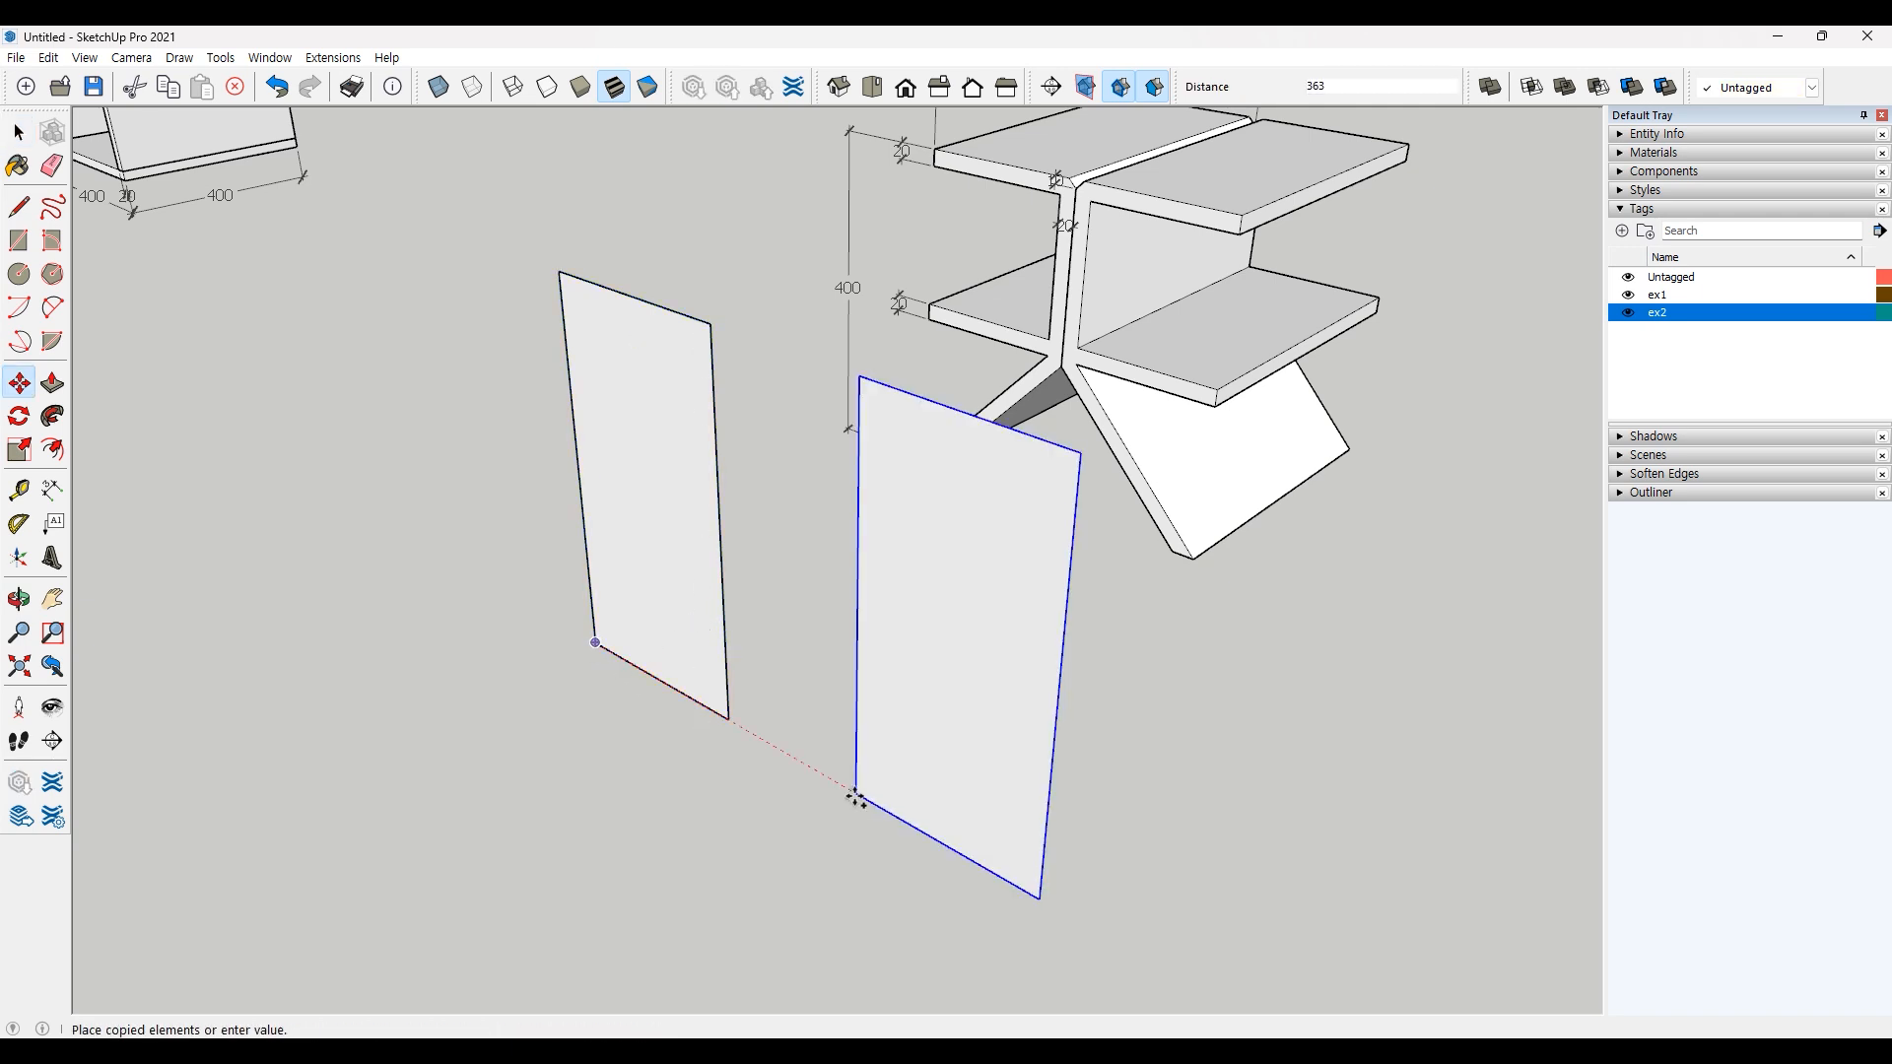
pyautogui.click(834, 780)
# Step: Mirror the copied half along the component's red axis and move it flush against the original half's vertical edge
pyautogui.rightClick(928, 617)
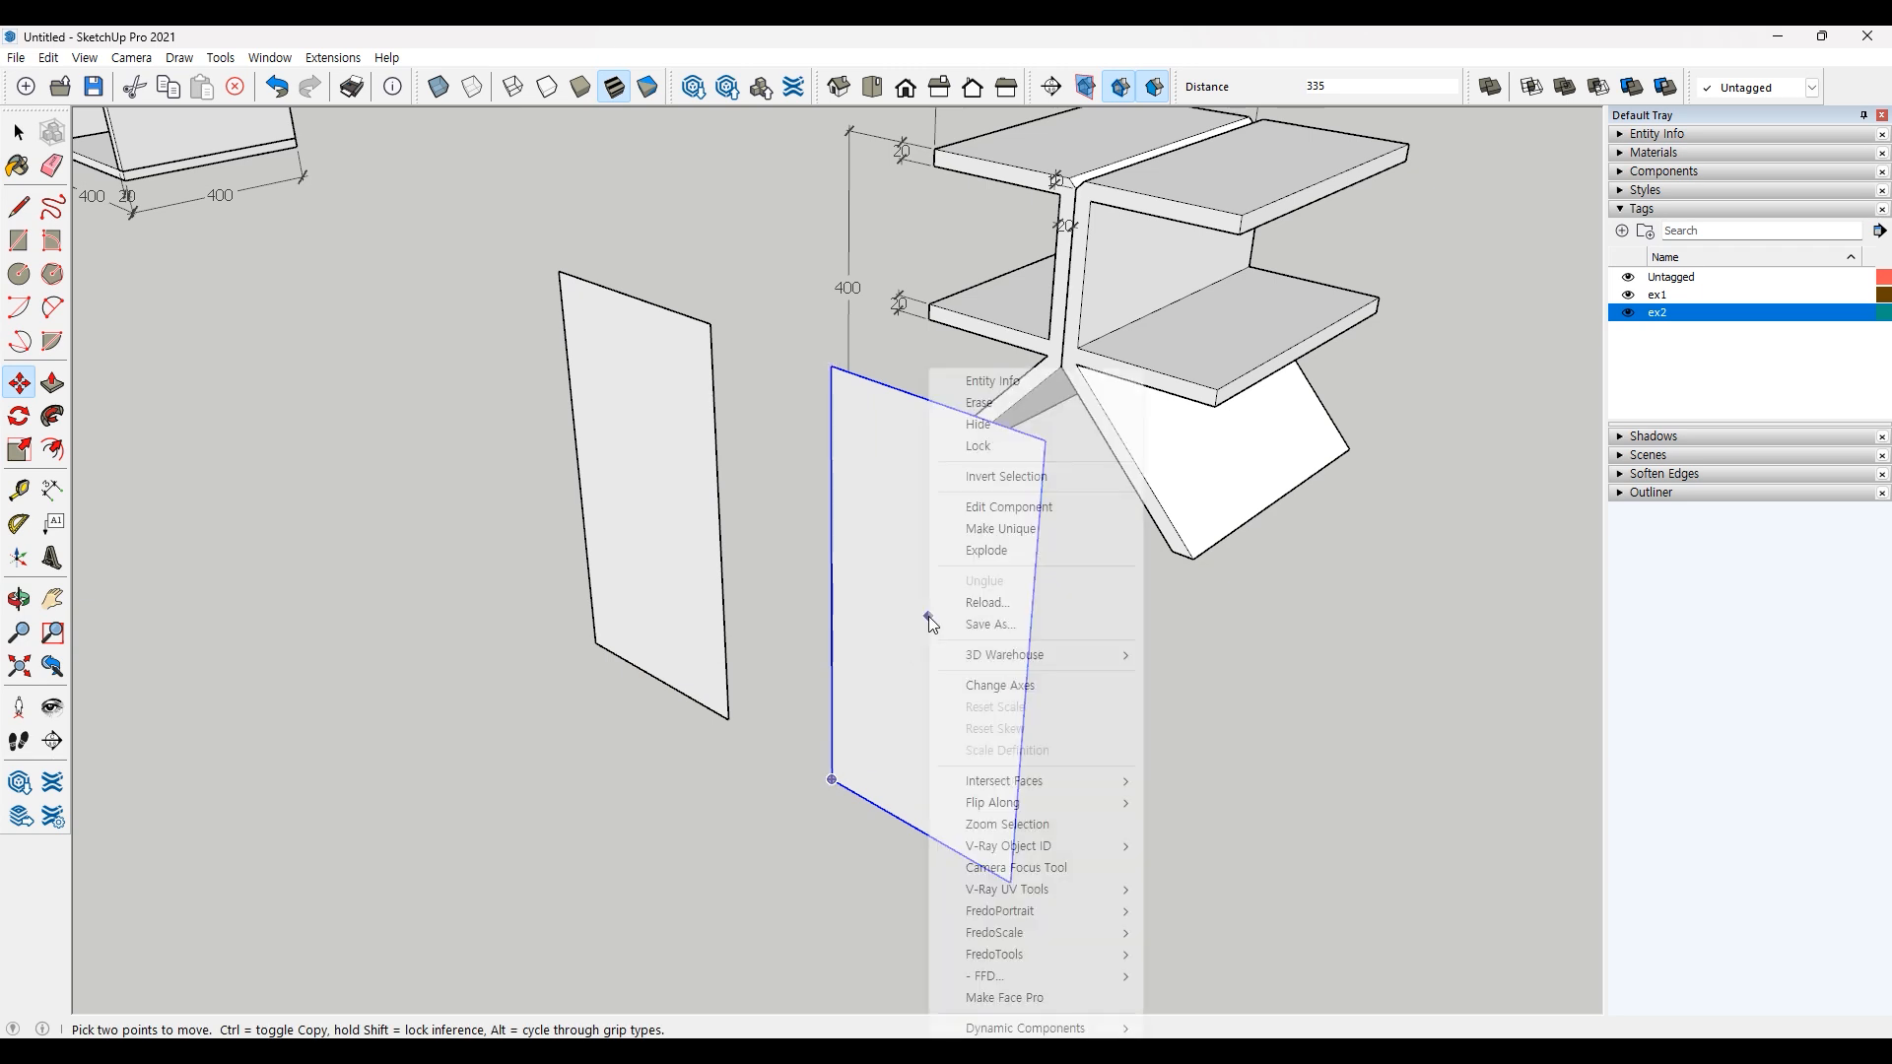
pyautogui.moveTo(992, 808)
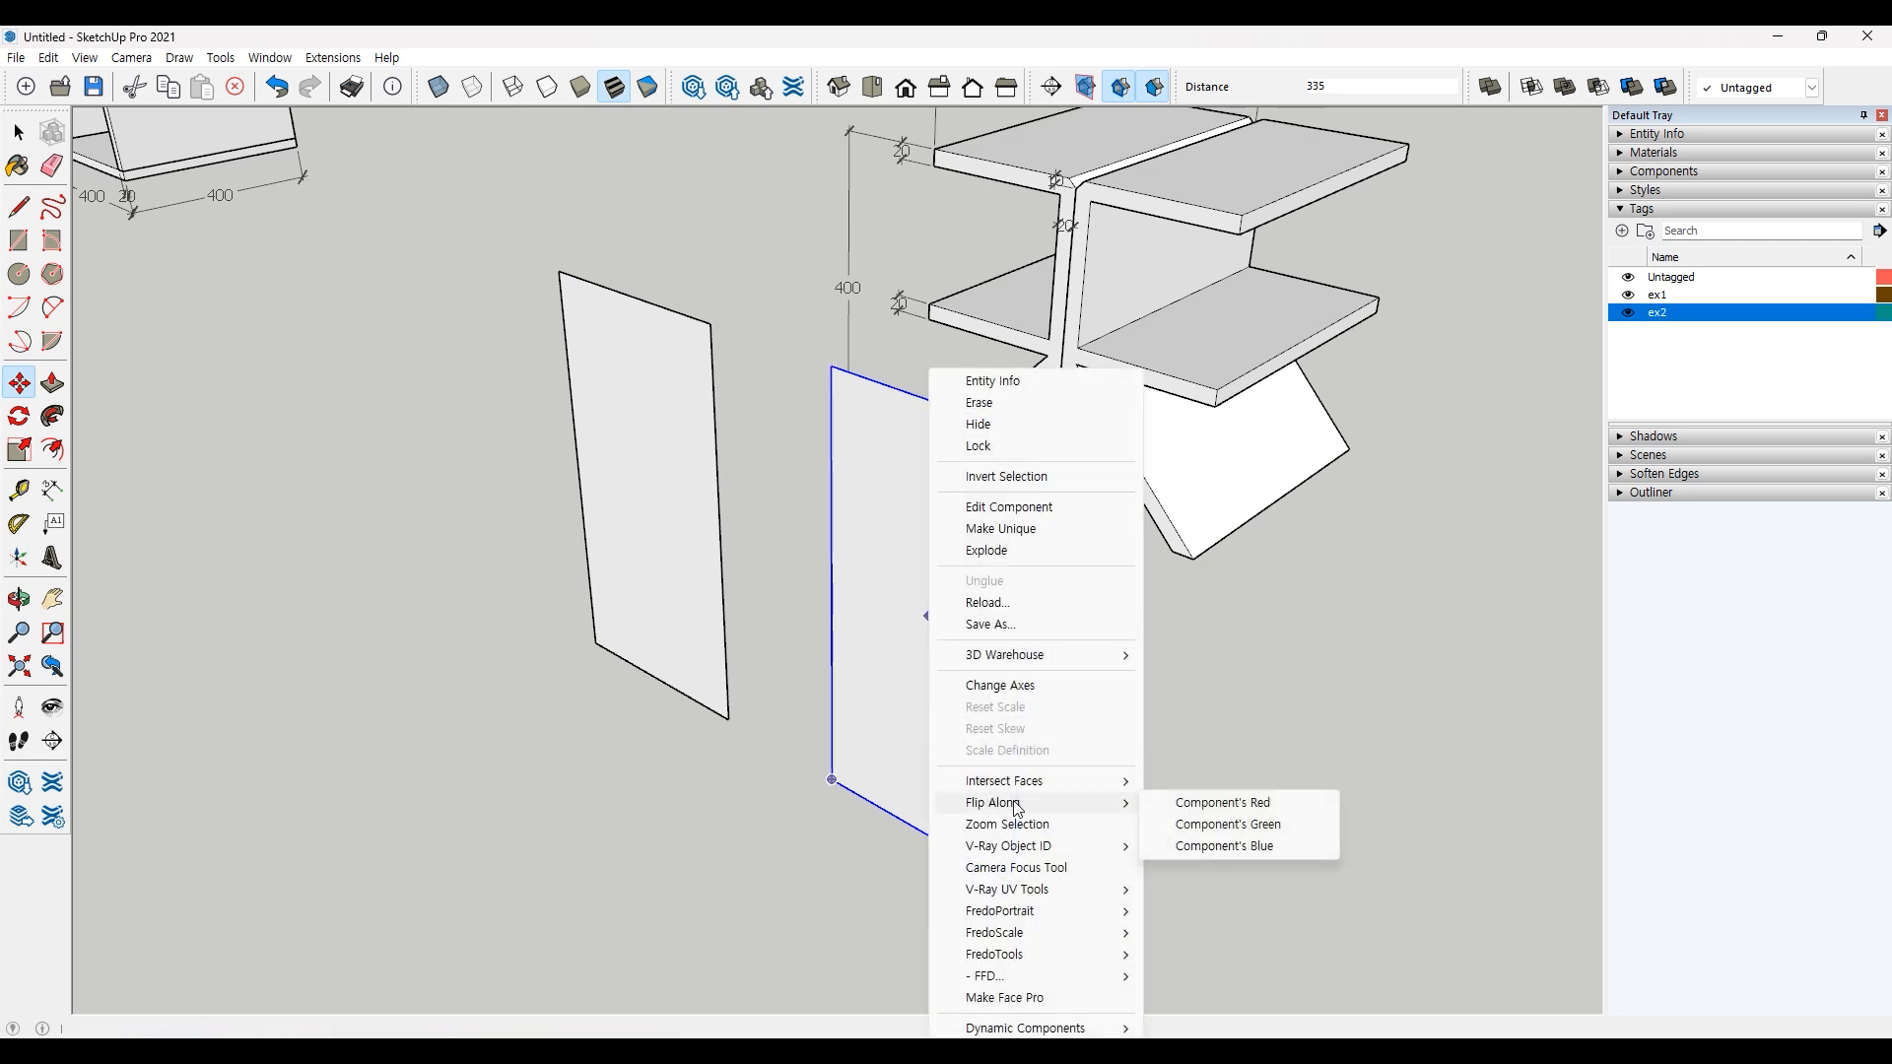
pyautogui.click(1195, 806)
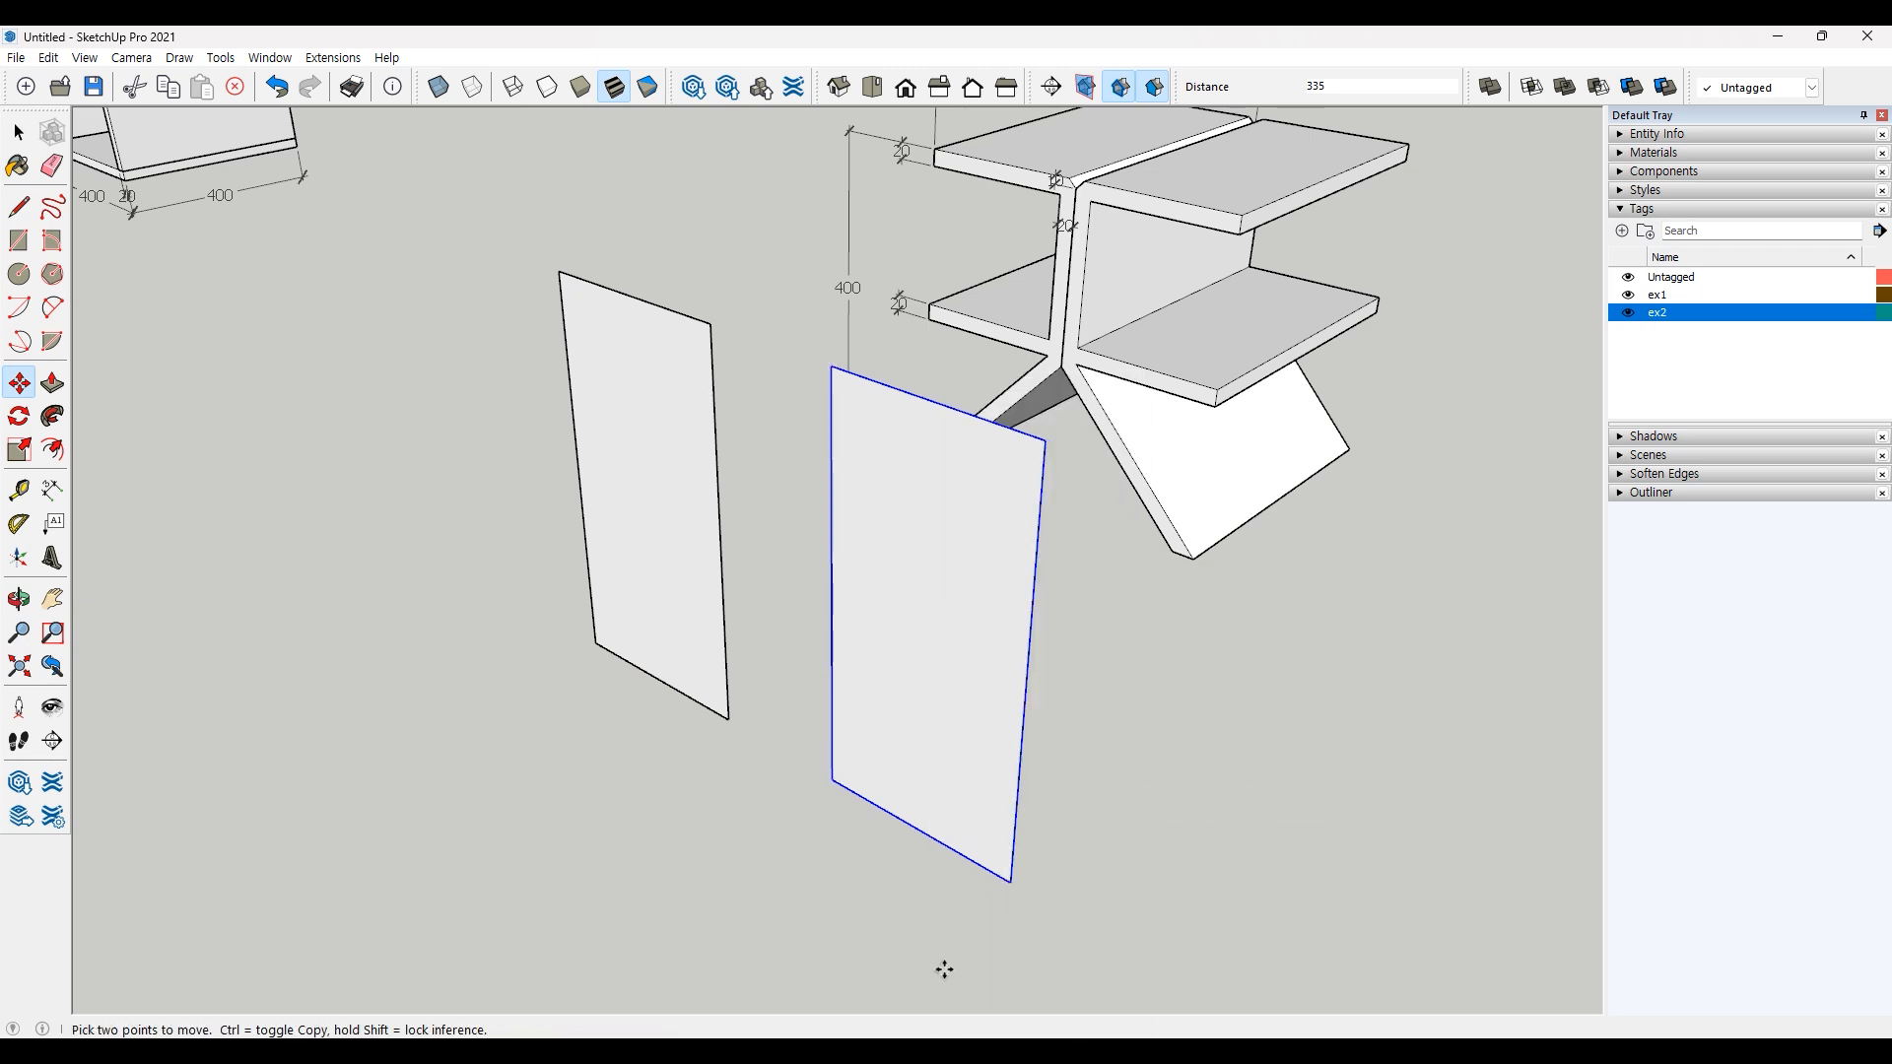
pyautogui.click(832, 781)
pyautogui.click(724, 718)
pyautogui.press('space')
pyautogui.click(1011, 688)
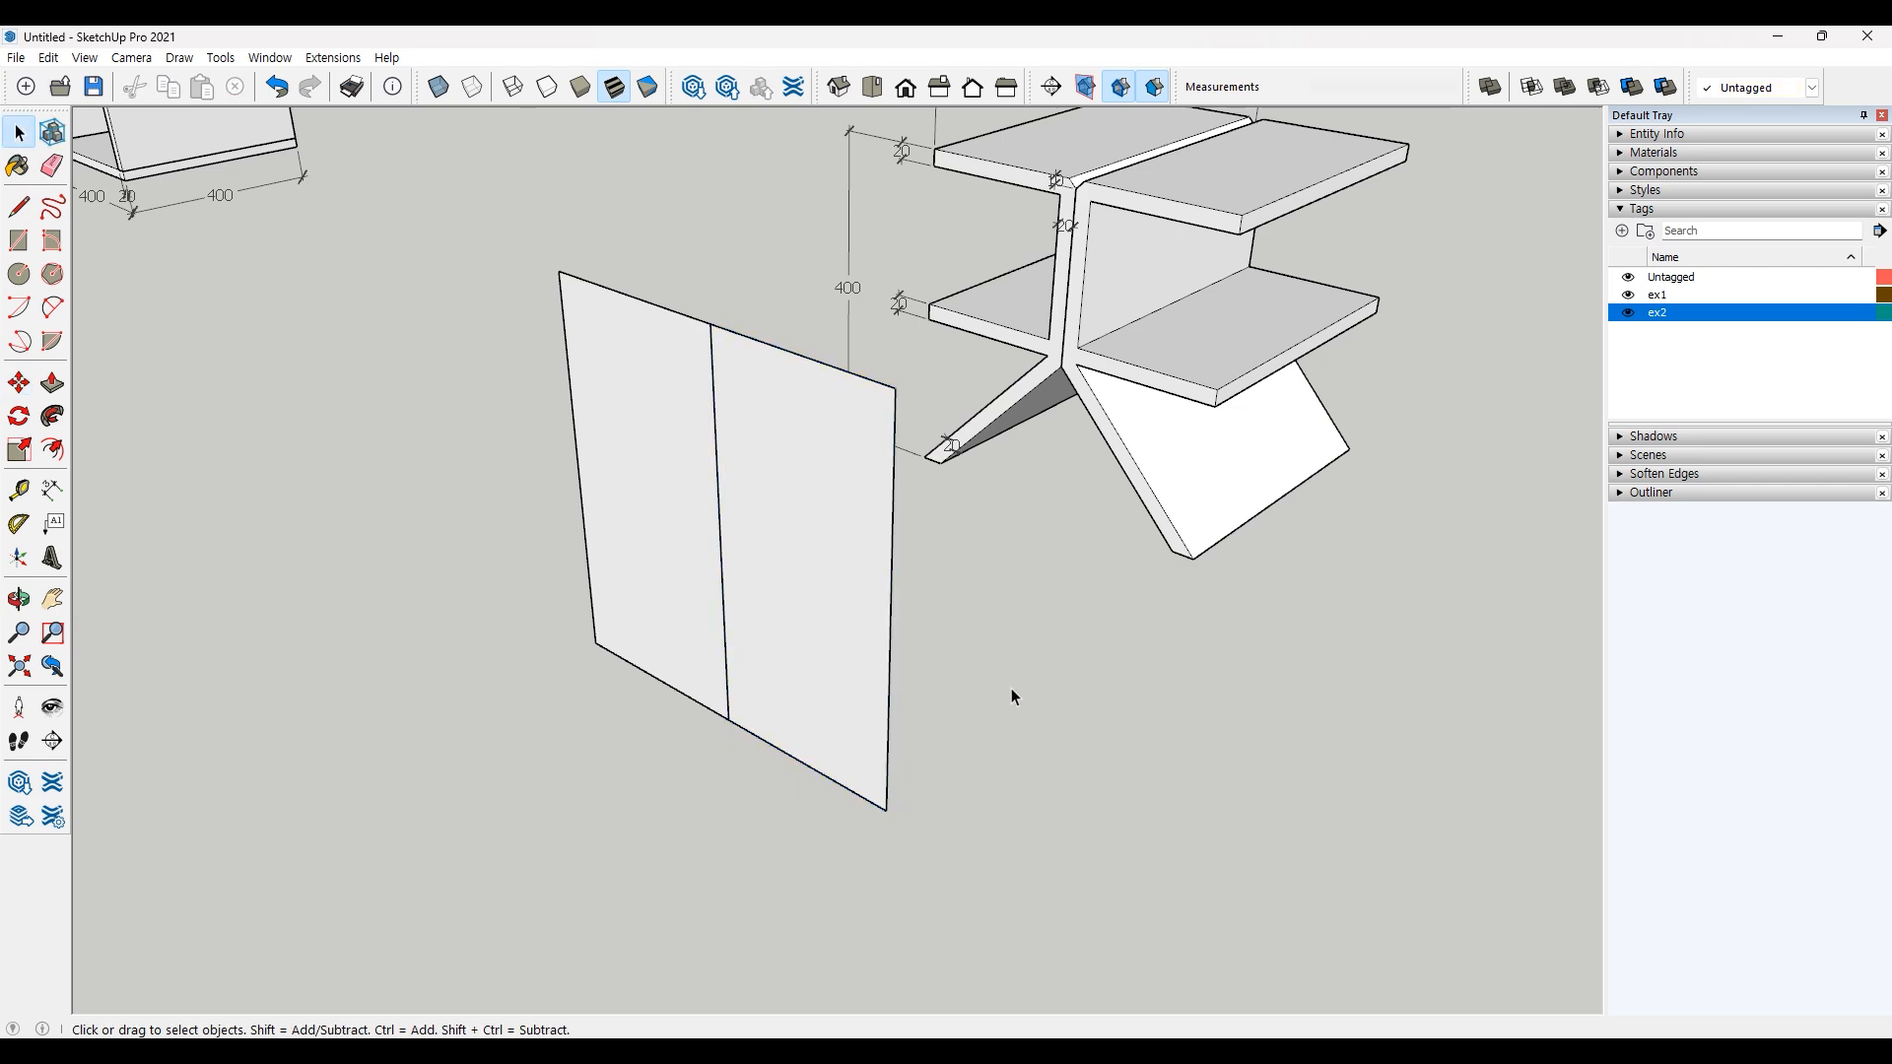
# Step: Open one of the two joined half components for editing, on the side facing the front of the ex2 shelf
pyautogui.moveTo(1011, 688); pyautogui.dragTo(967, 734, button='middle')
pyautogui.moveTo(984, 655); pyautogui.dragTo(595, 791)
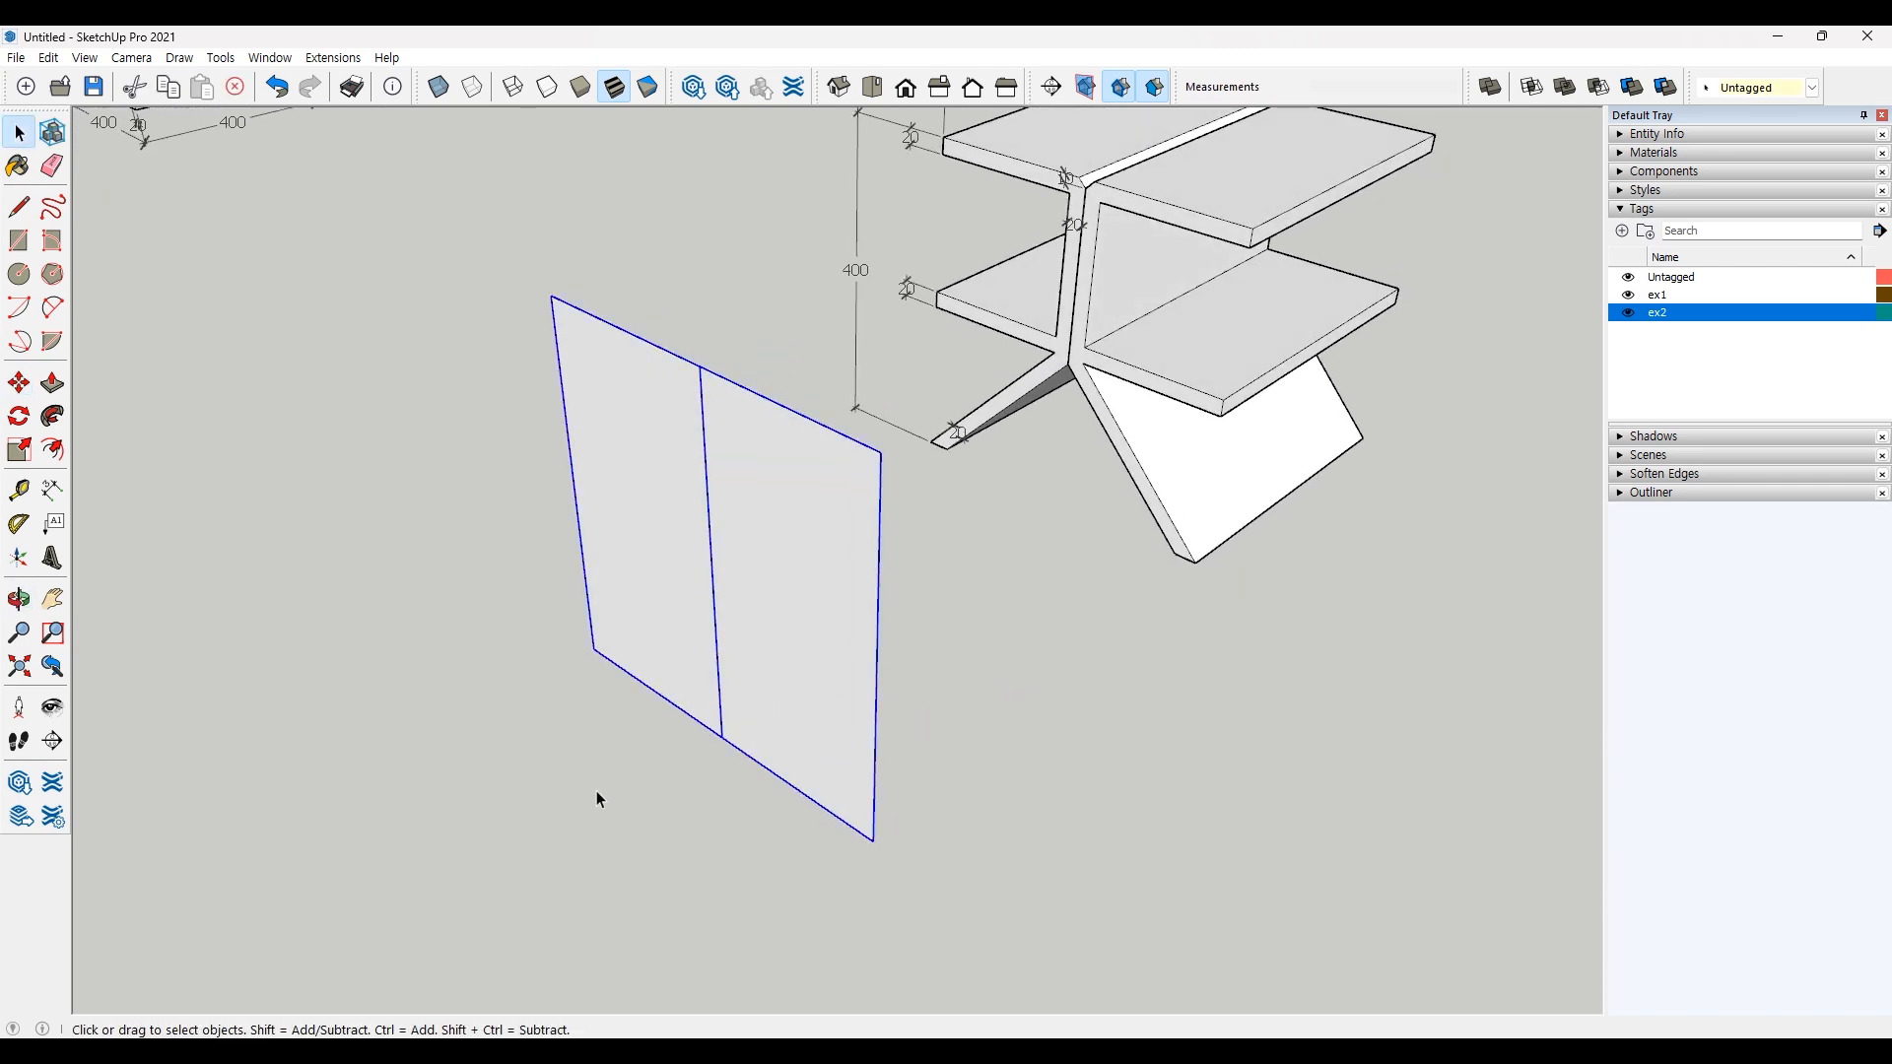
pyautogui.moveTo(595, 790); pyautogui.dragTo(1385, 735, button='middle')
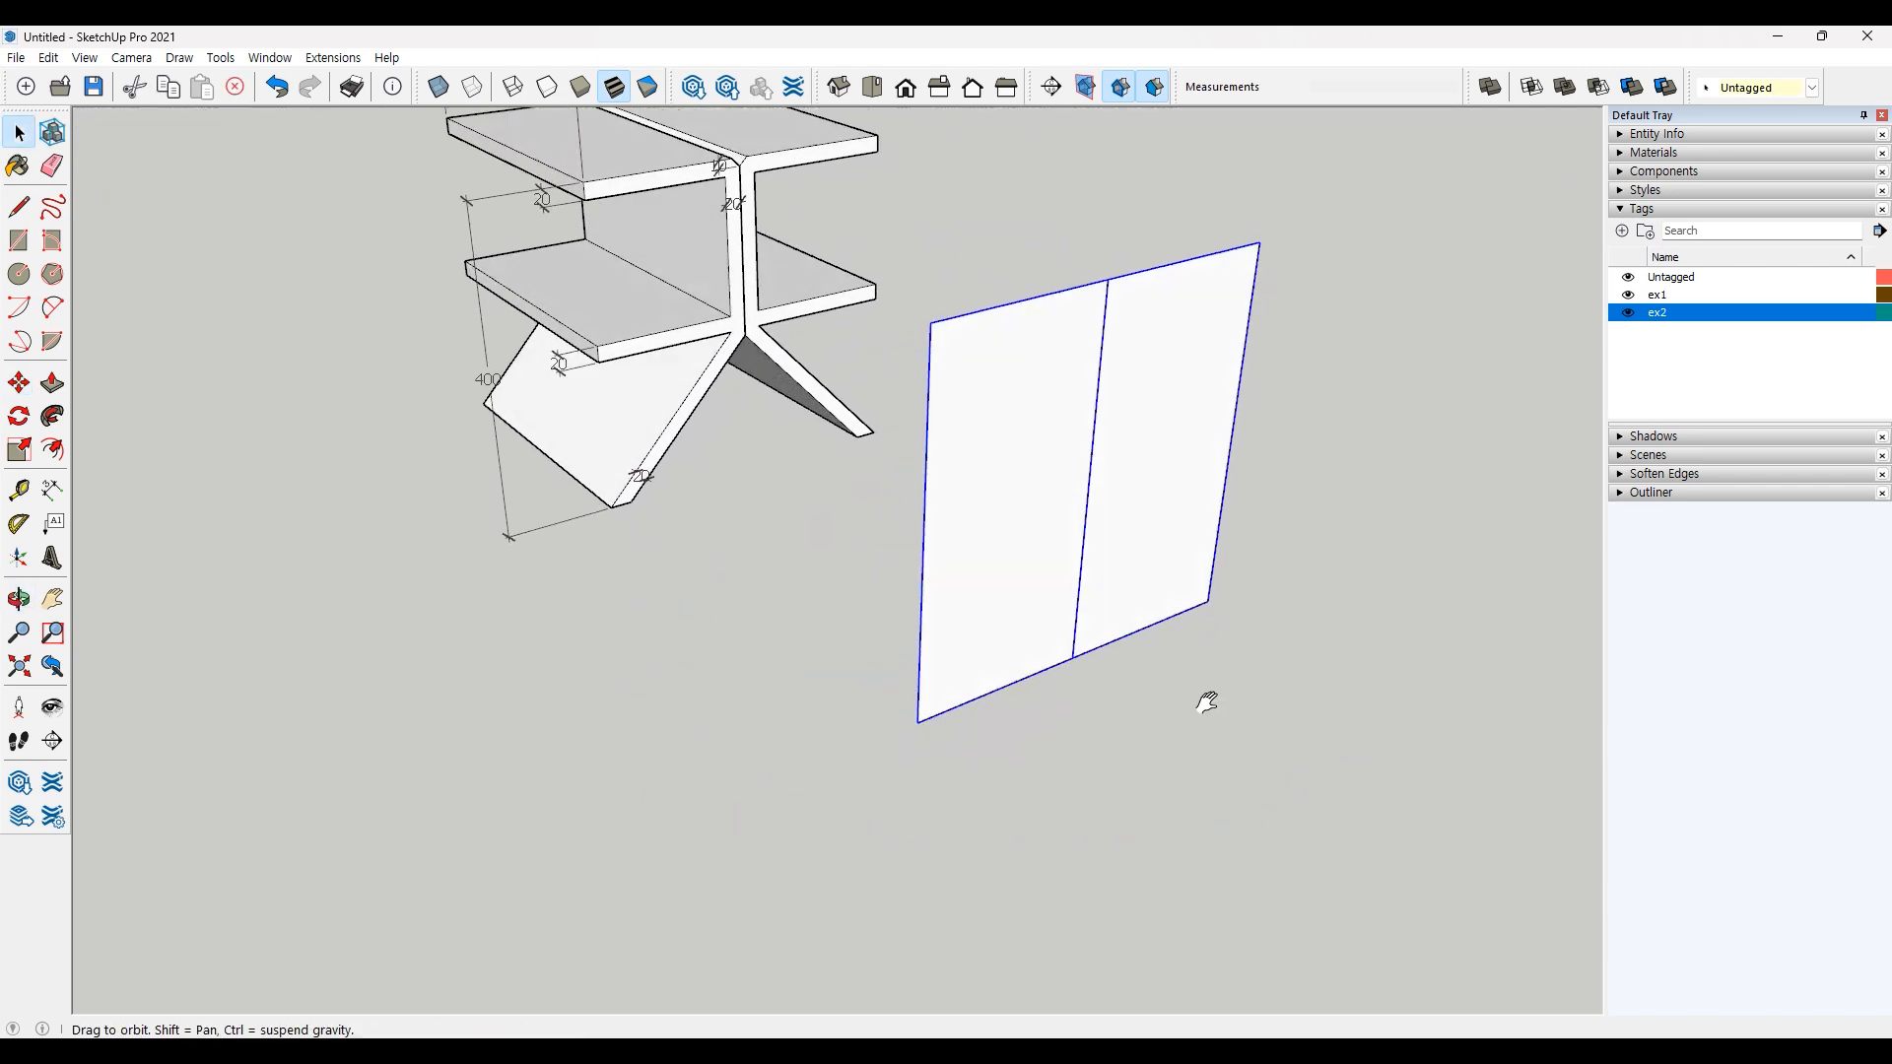
pyautogui.moveTo(1203, 697); pyautogui.dragTo(1220, 764, button='middle')
pyautogui.moveTo(1166, 838); pyautogui.dragTo(1055, 776, button='middle')
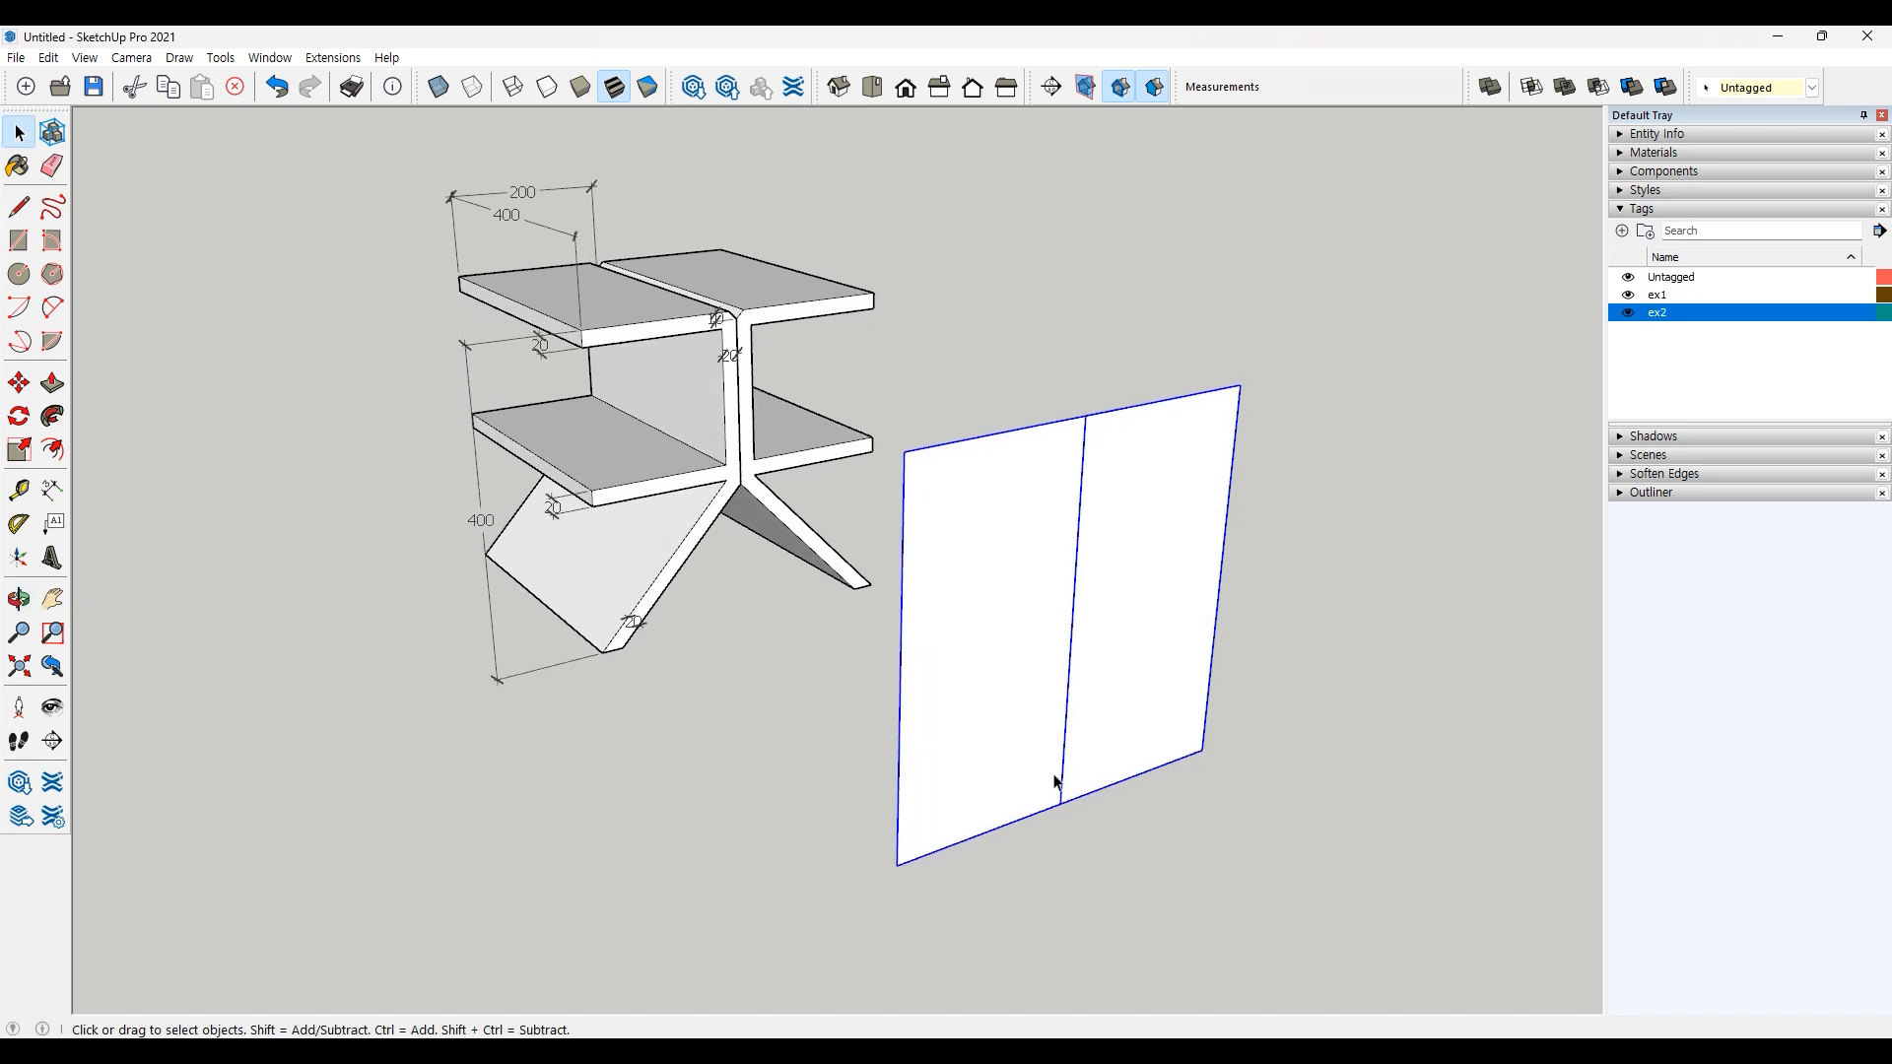
pyautogui.click(1386, 594)
pyautogui.doubleClick(997, 616)
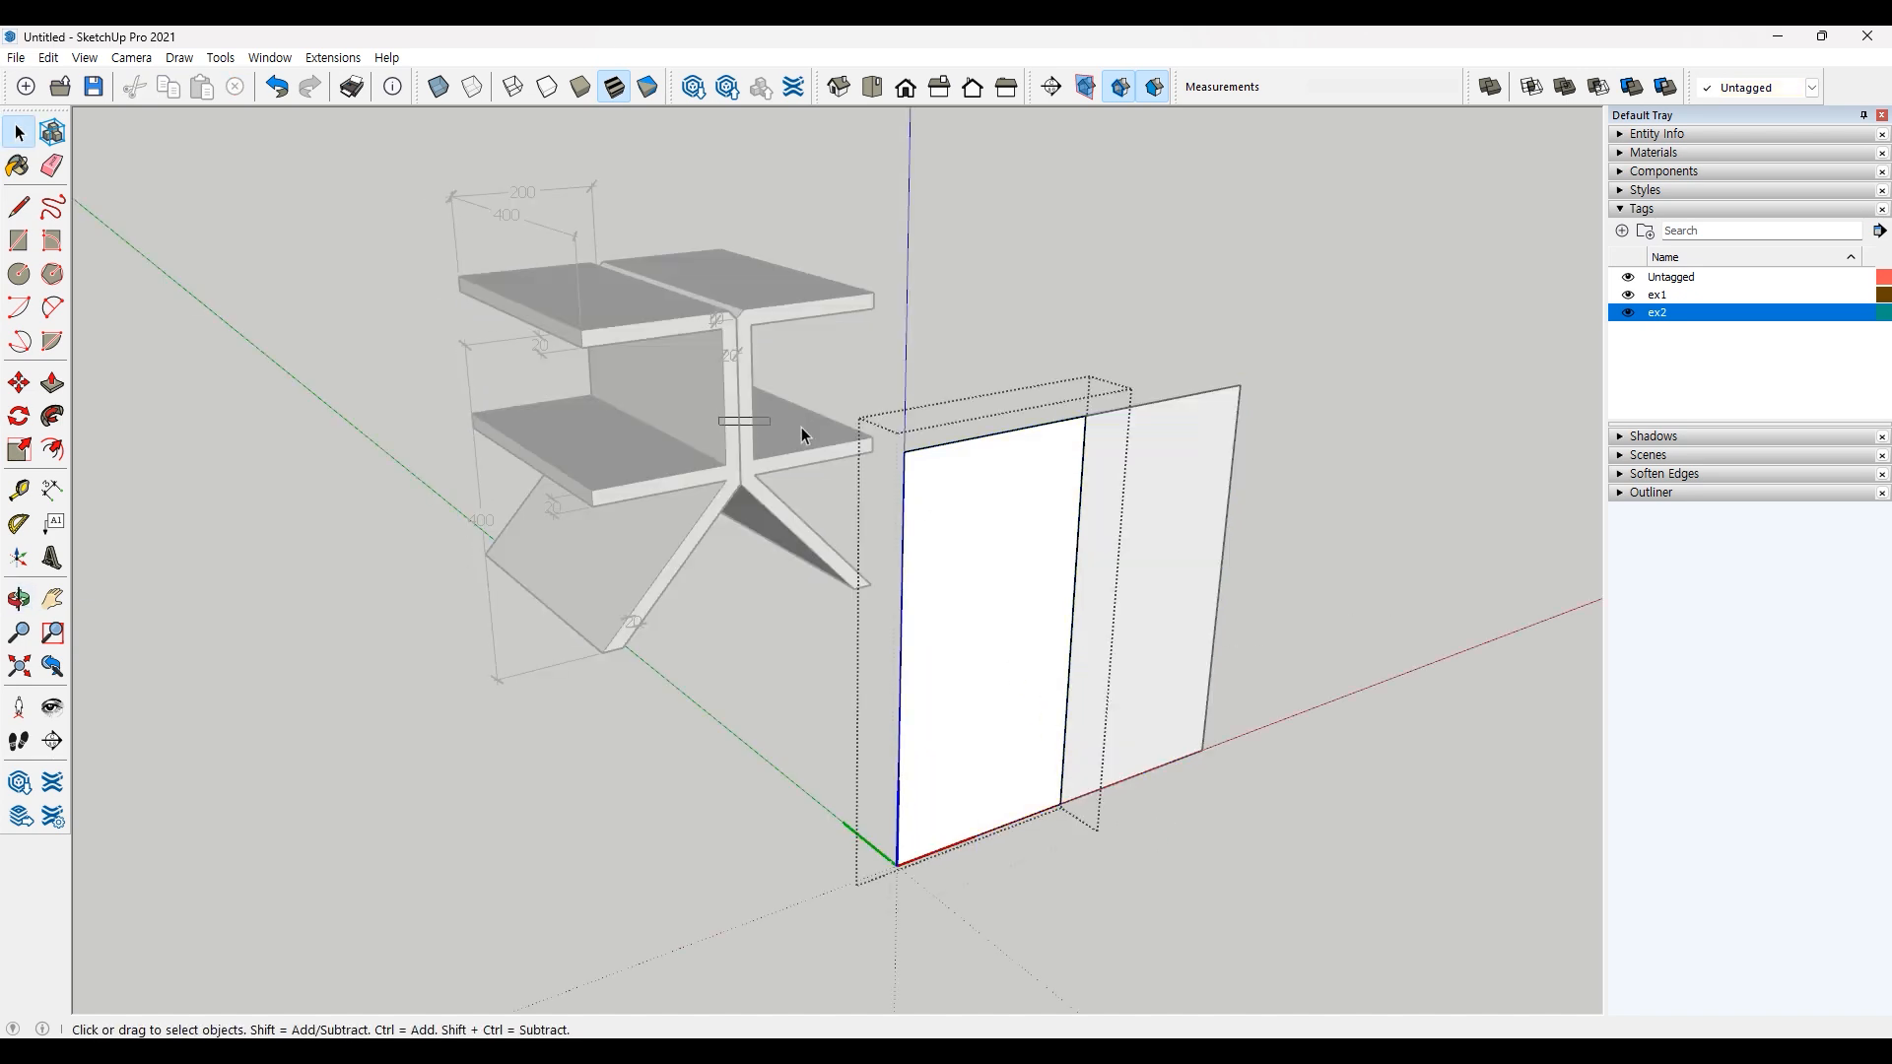
# Step: Copy the half component's top edge 20 straight down
pyautogui.moveTo(801, 428); pyautogui.dragTo(1303, 485)
pyautogui.moveTo(739, 332); pyautogui.dragTo(1328, 465)
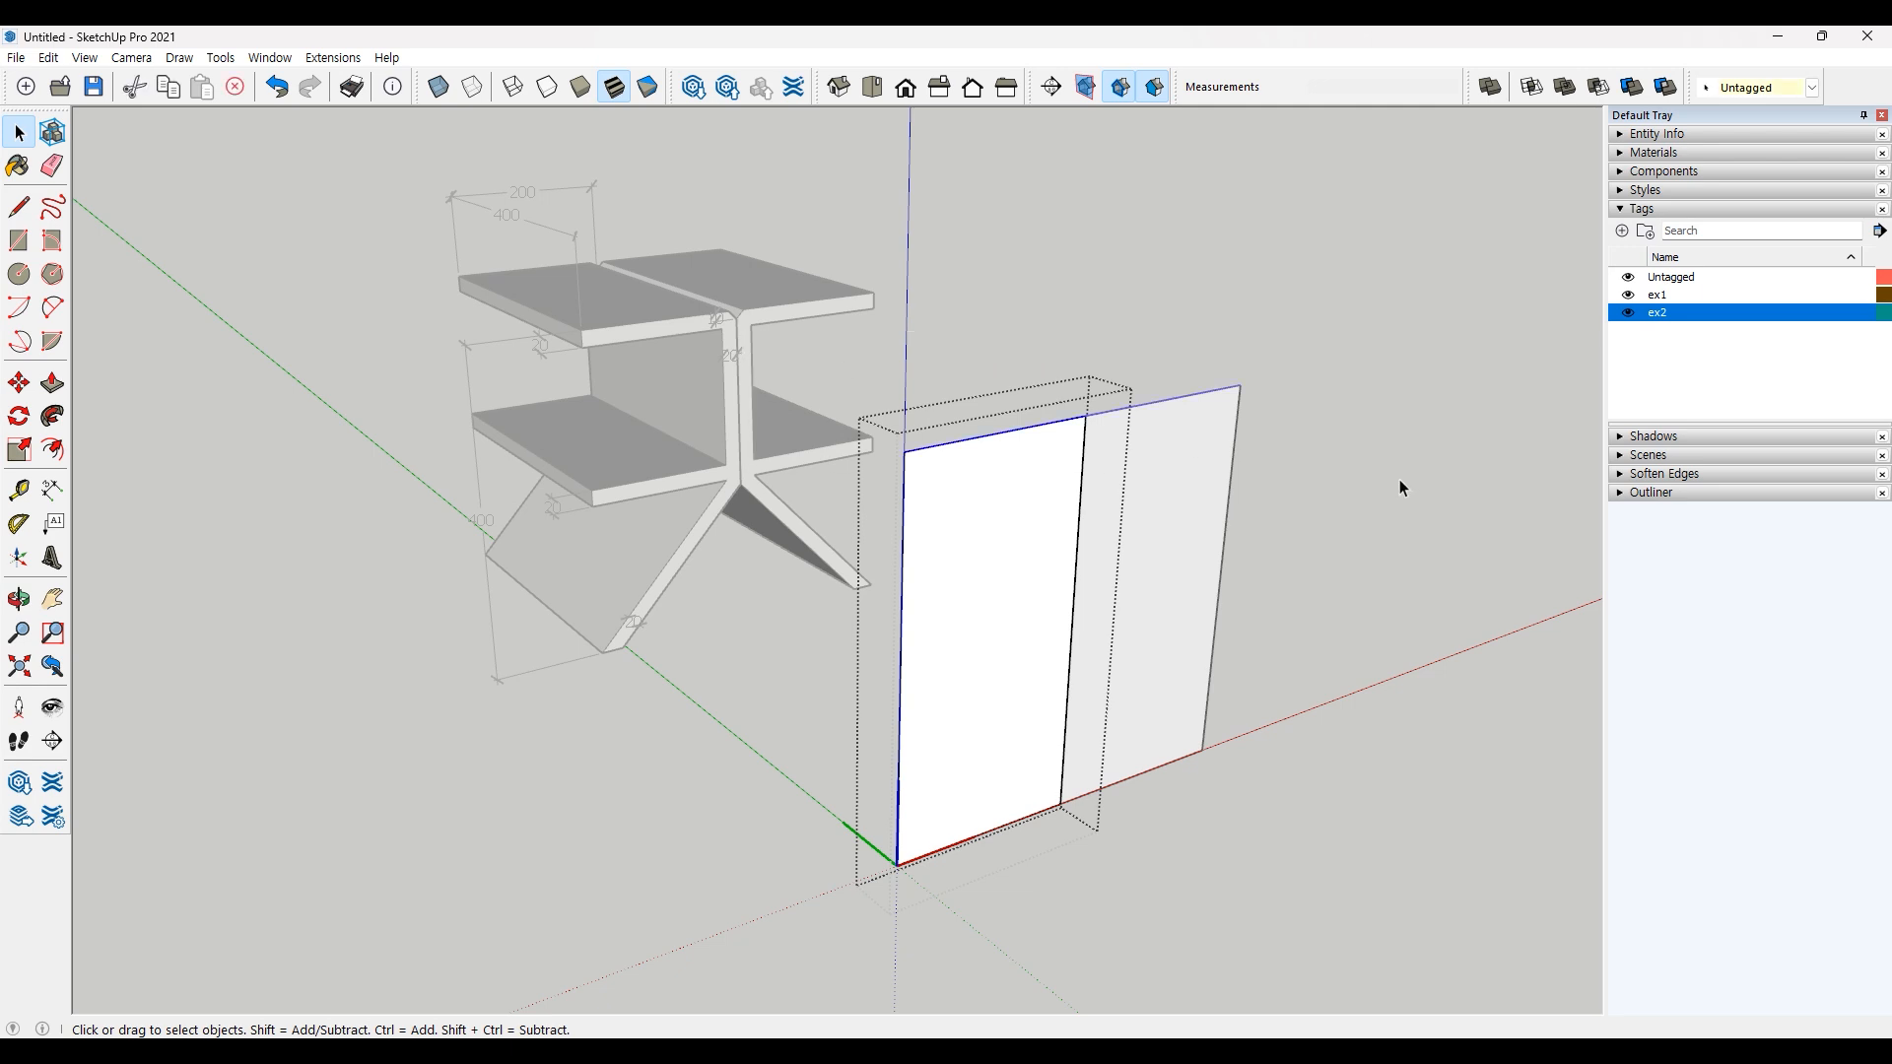
pyautogui.click(18, 382)
pyautogui.click(1085, 416)
pyautogui.press('ctrl')
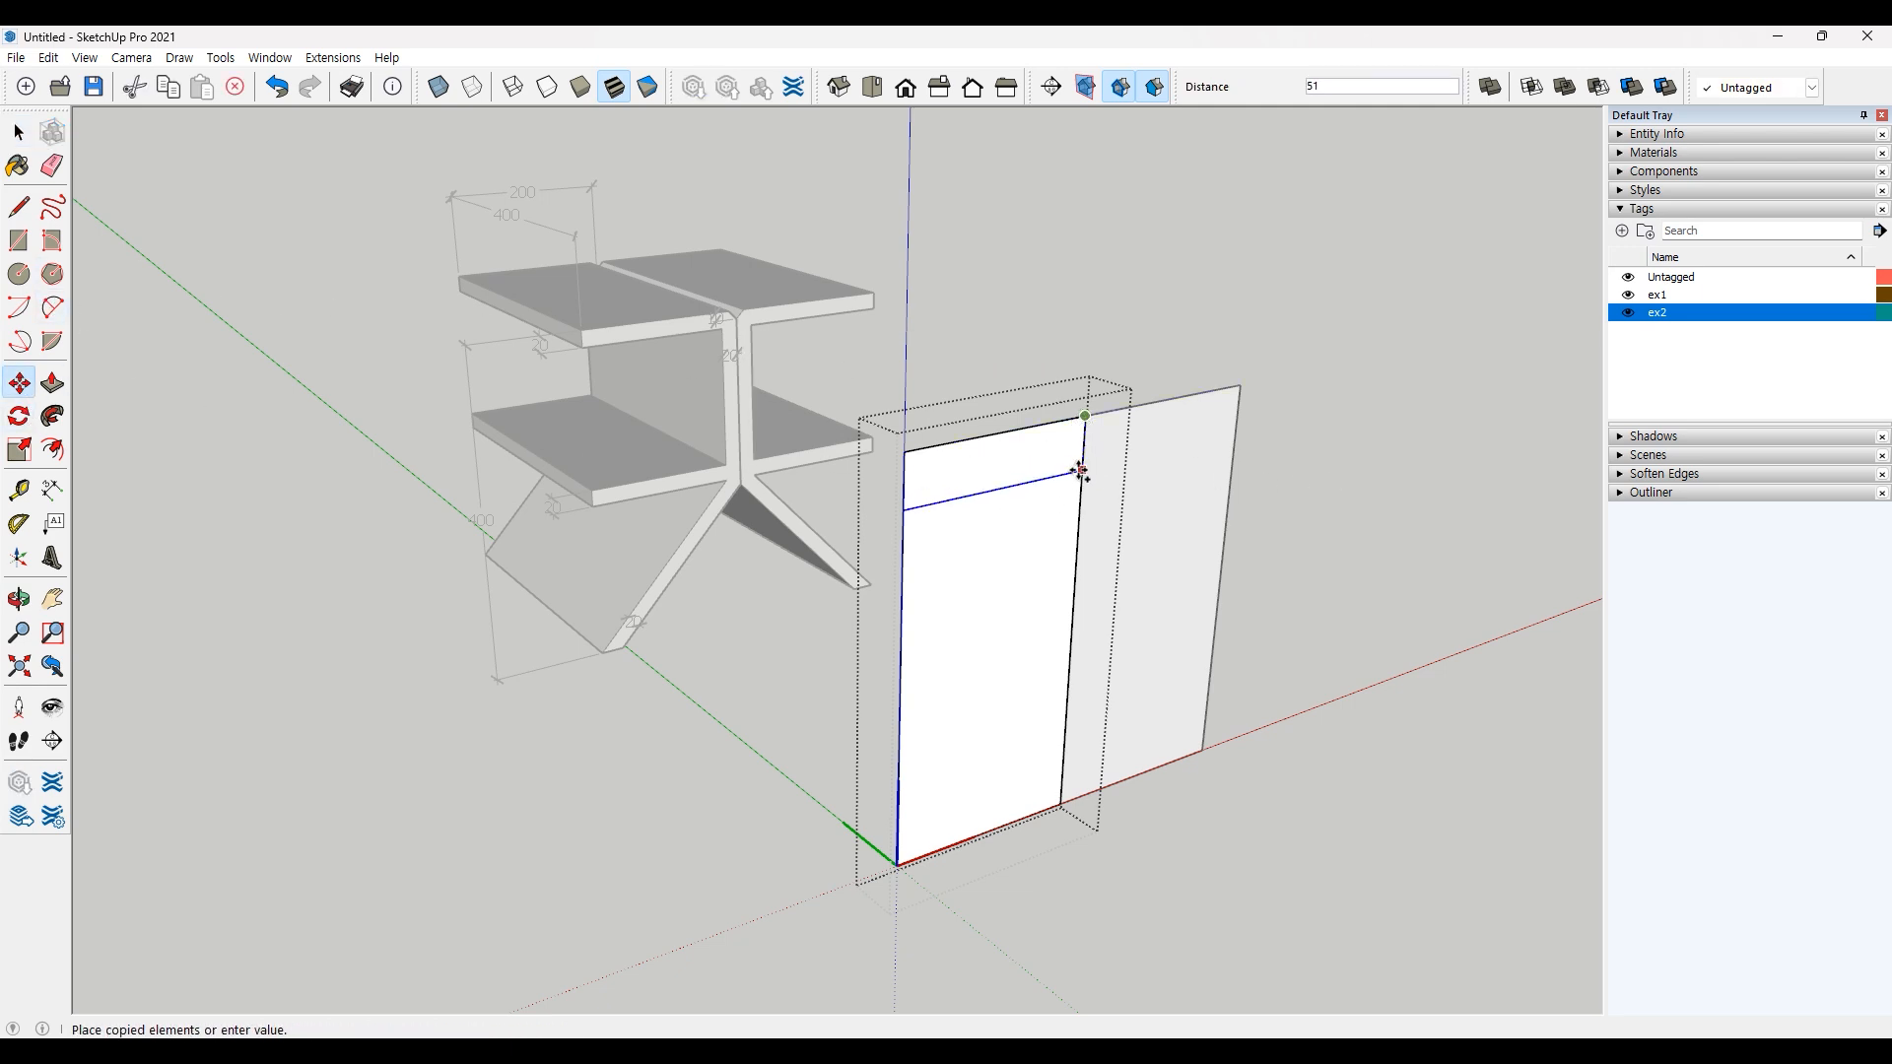
pyautogui.press('Return')
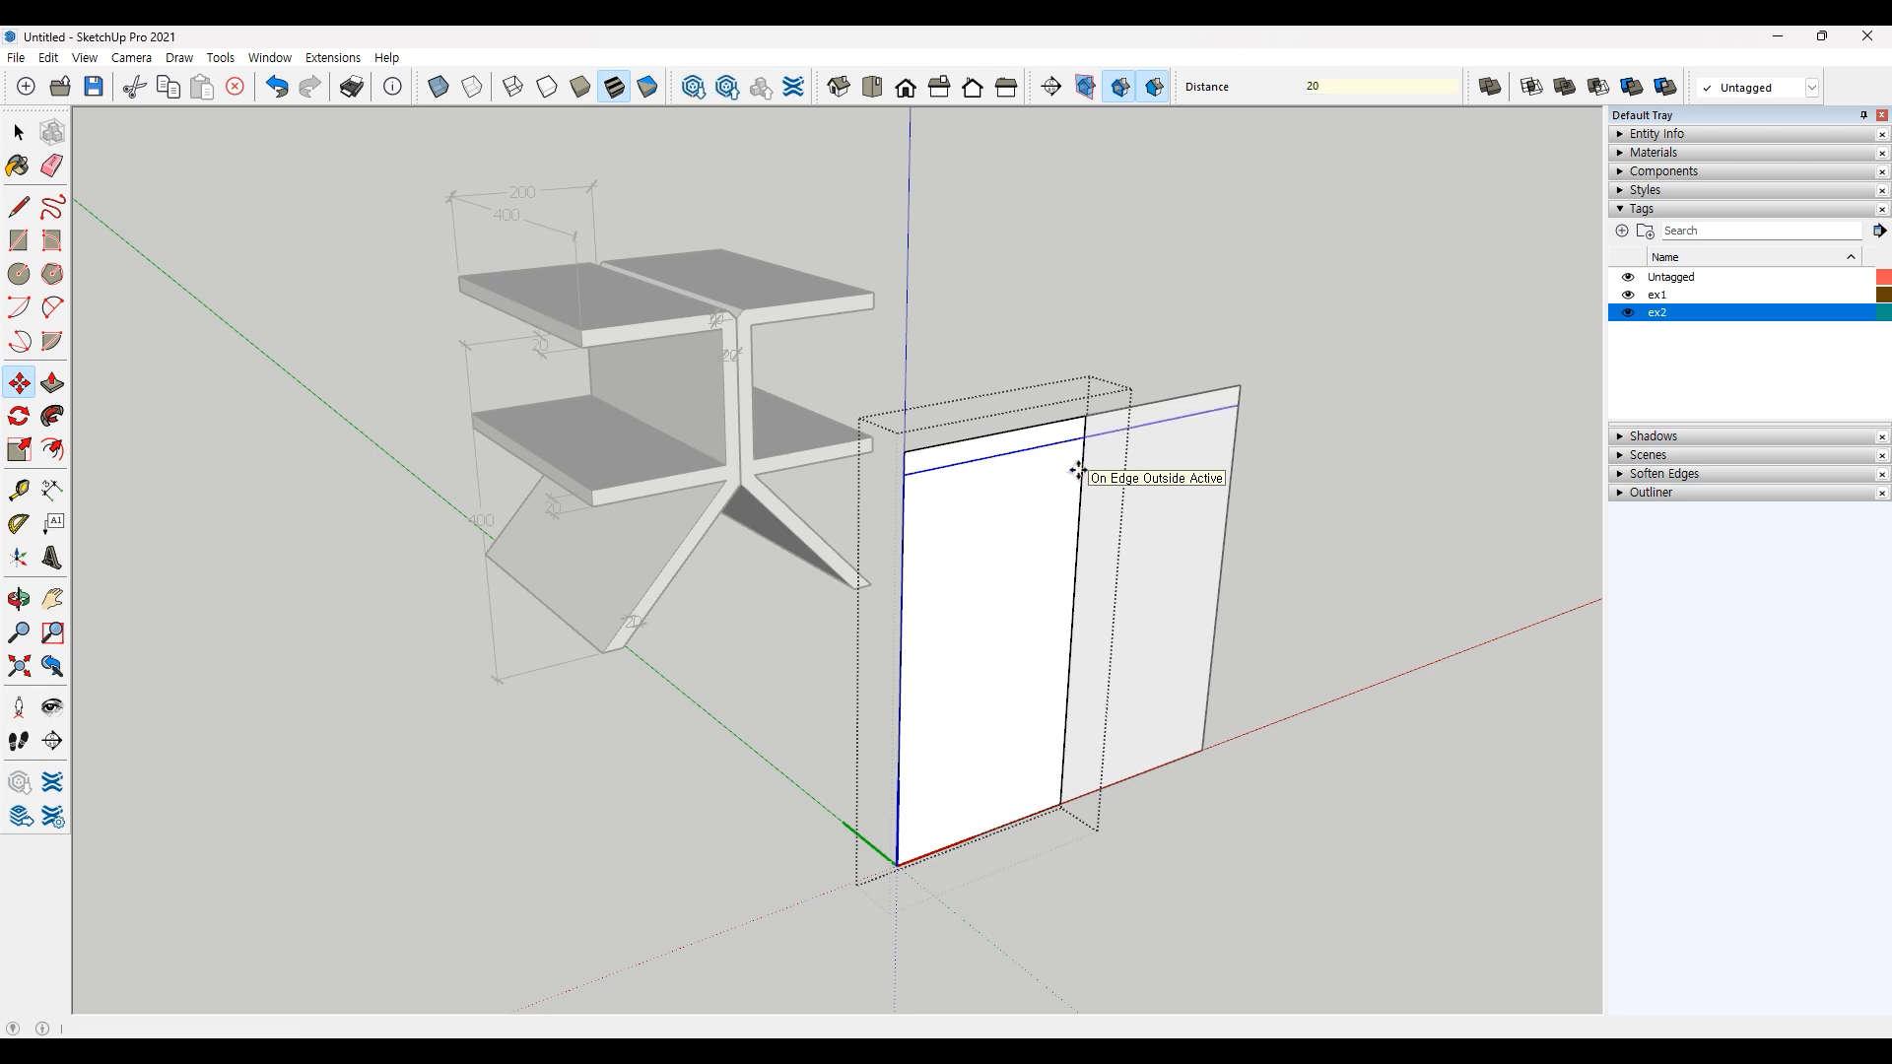
pyautogui.press('space')
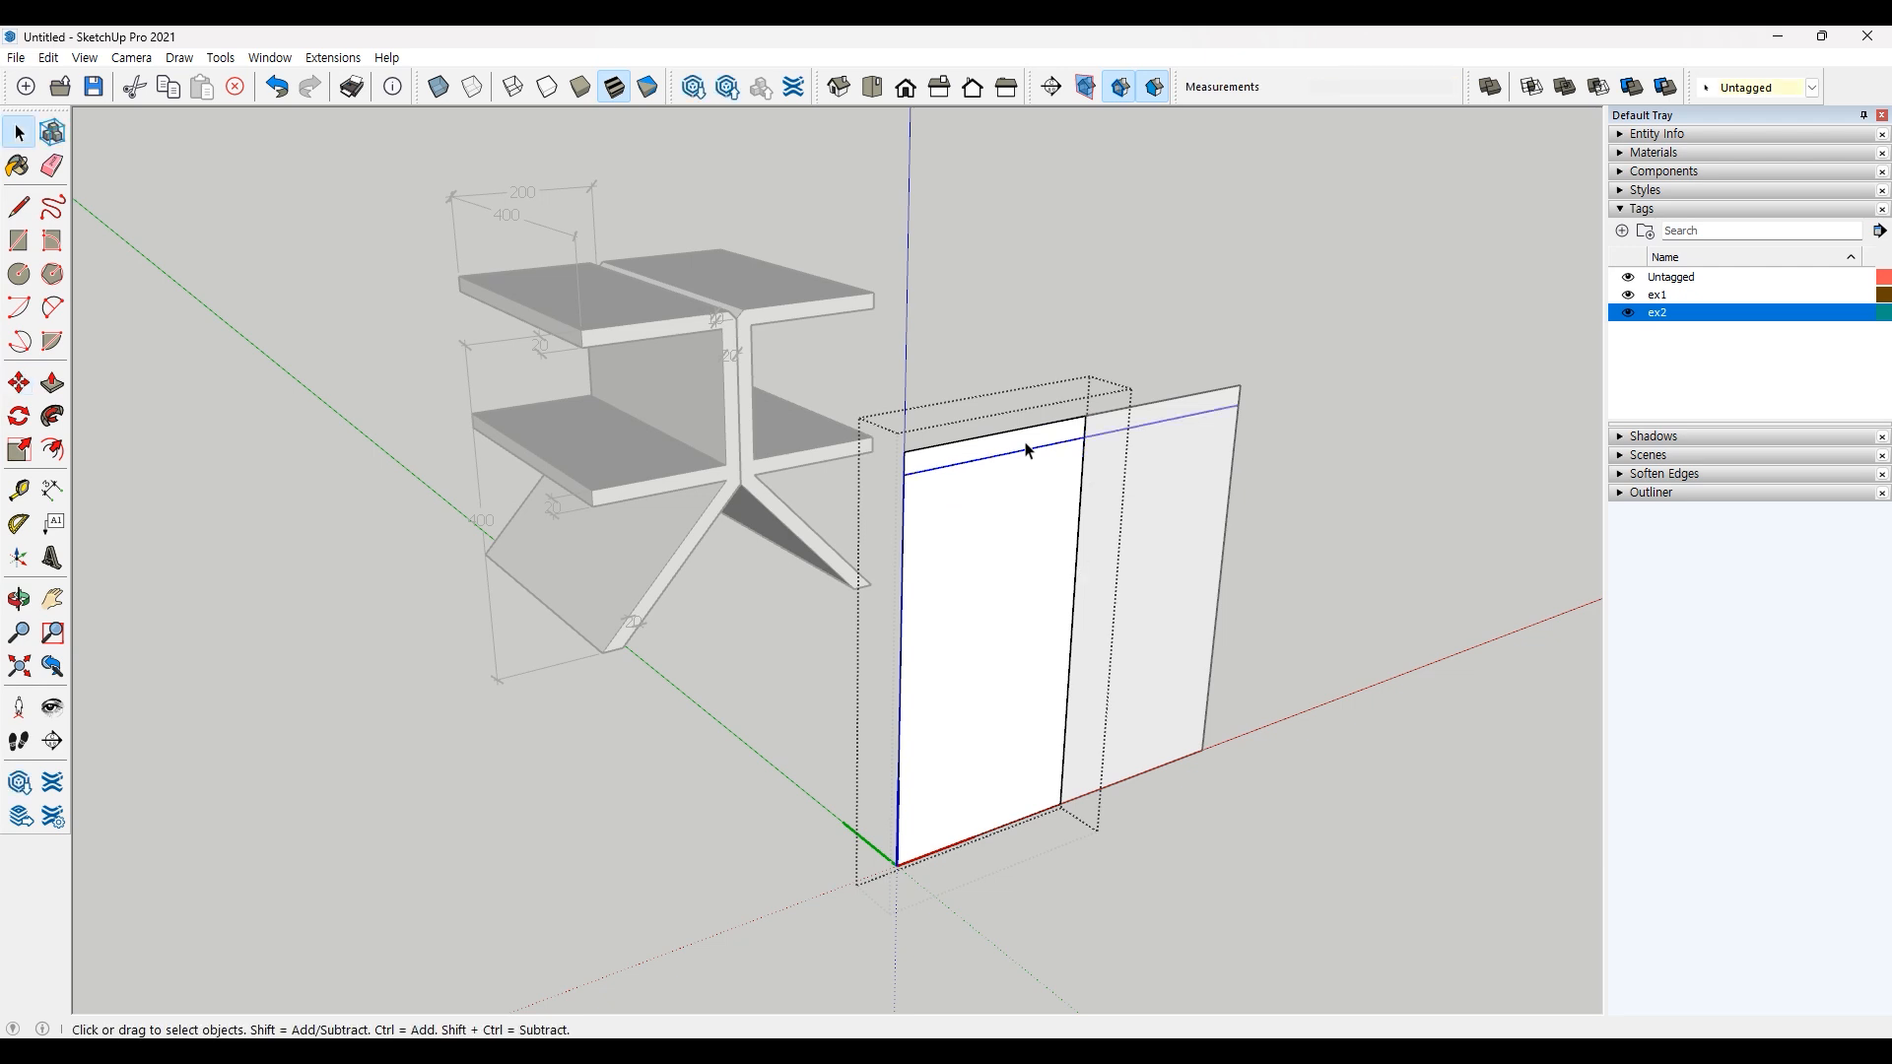
# Step: Copy the vertical edge shared by the two halves 20 inward along the red axis
pyautogui.moveTo(1017, 312); pyautogui.dragTo(1149, 906)
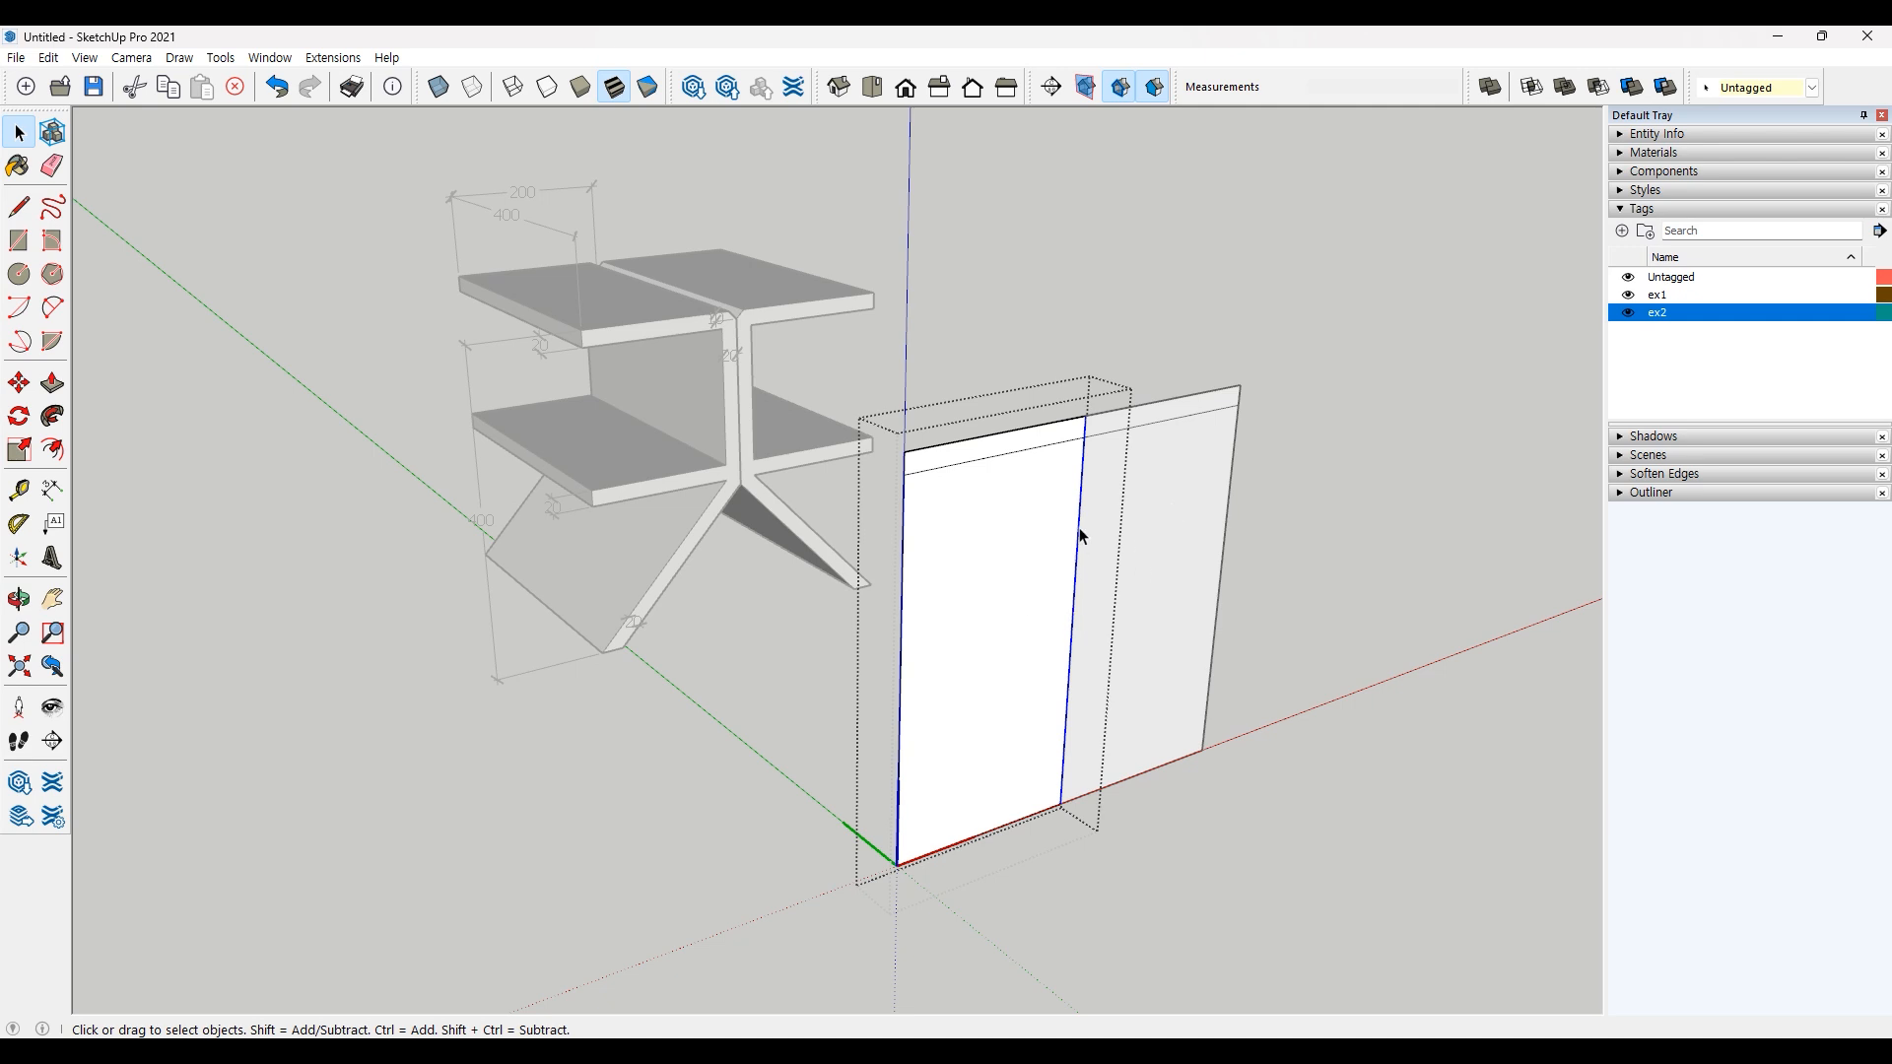
pyautogui.press('m')
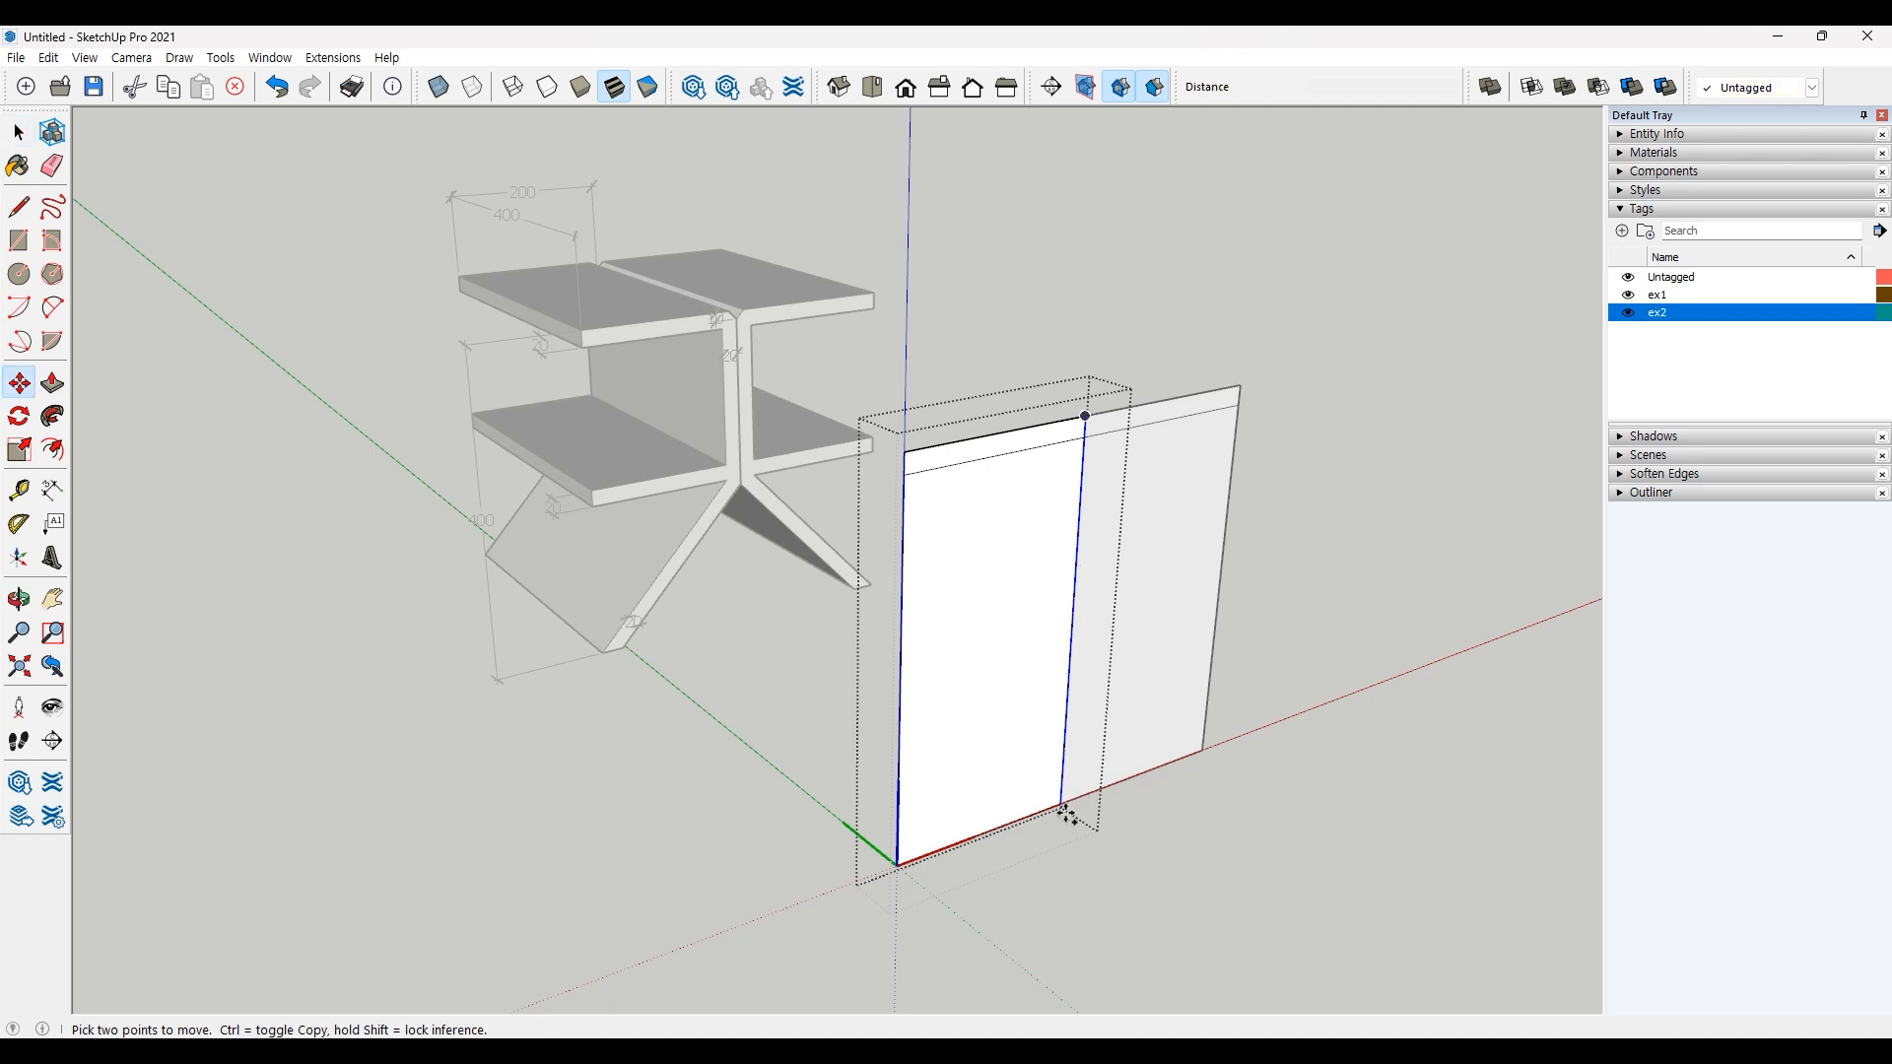
pyautogui.press('ctrl')
pyautogui.click(1062, 805)
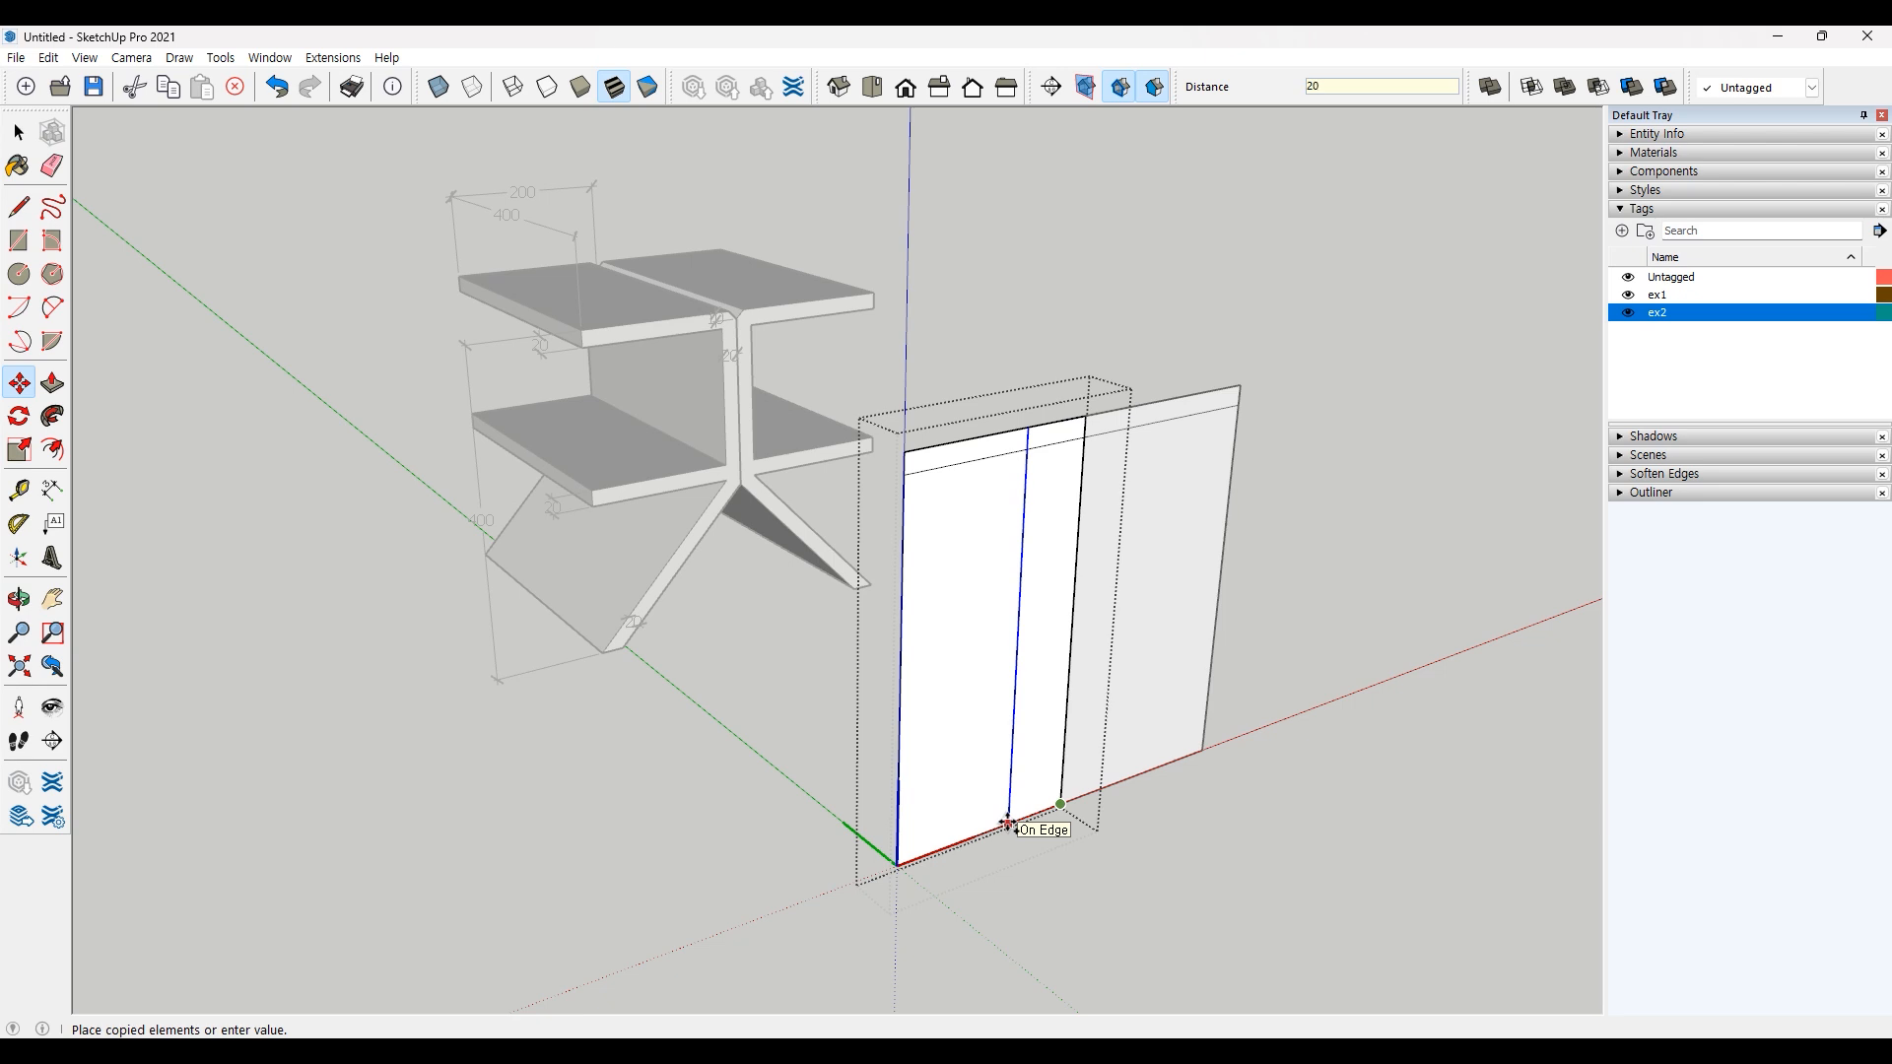
pyautogui.press('Return')
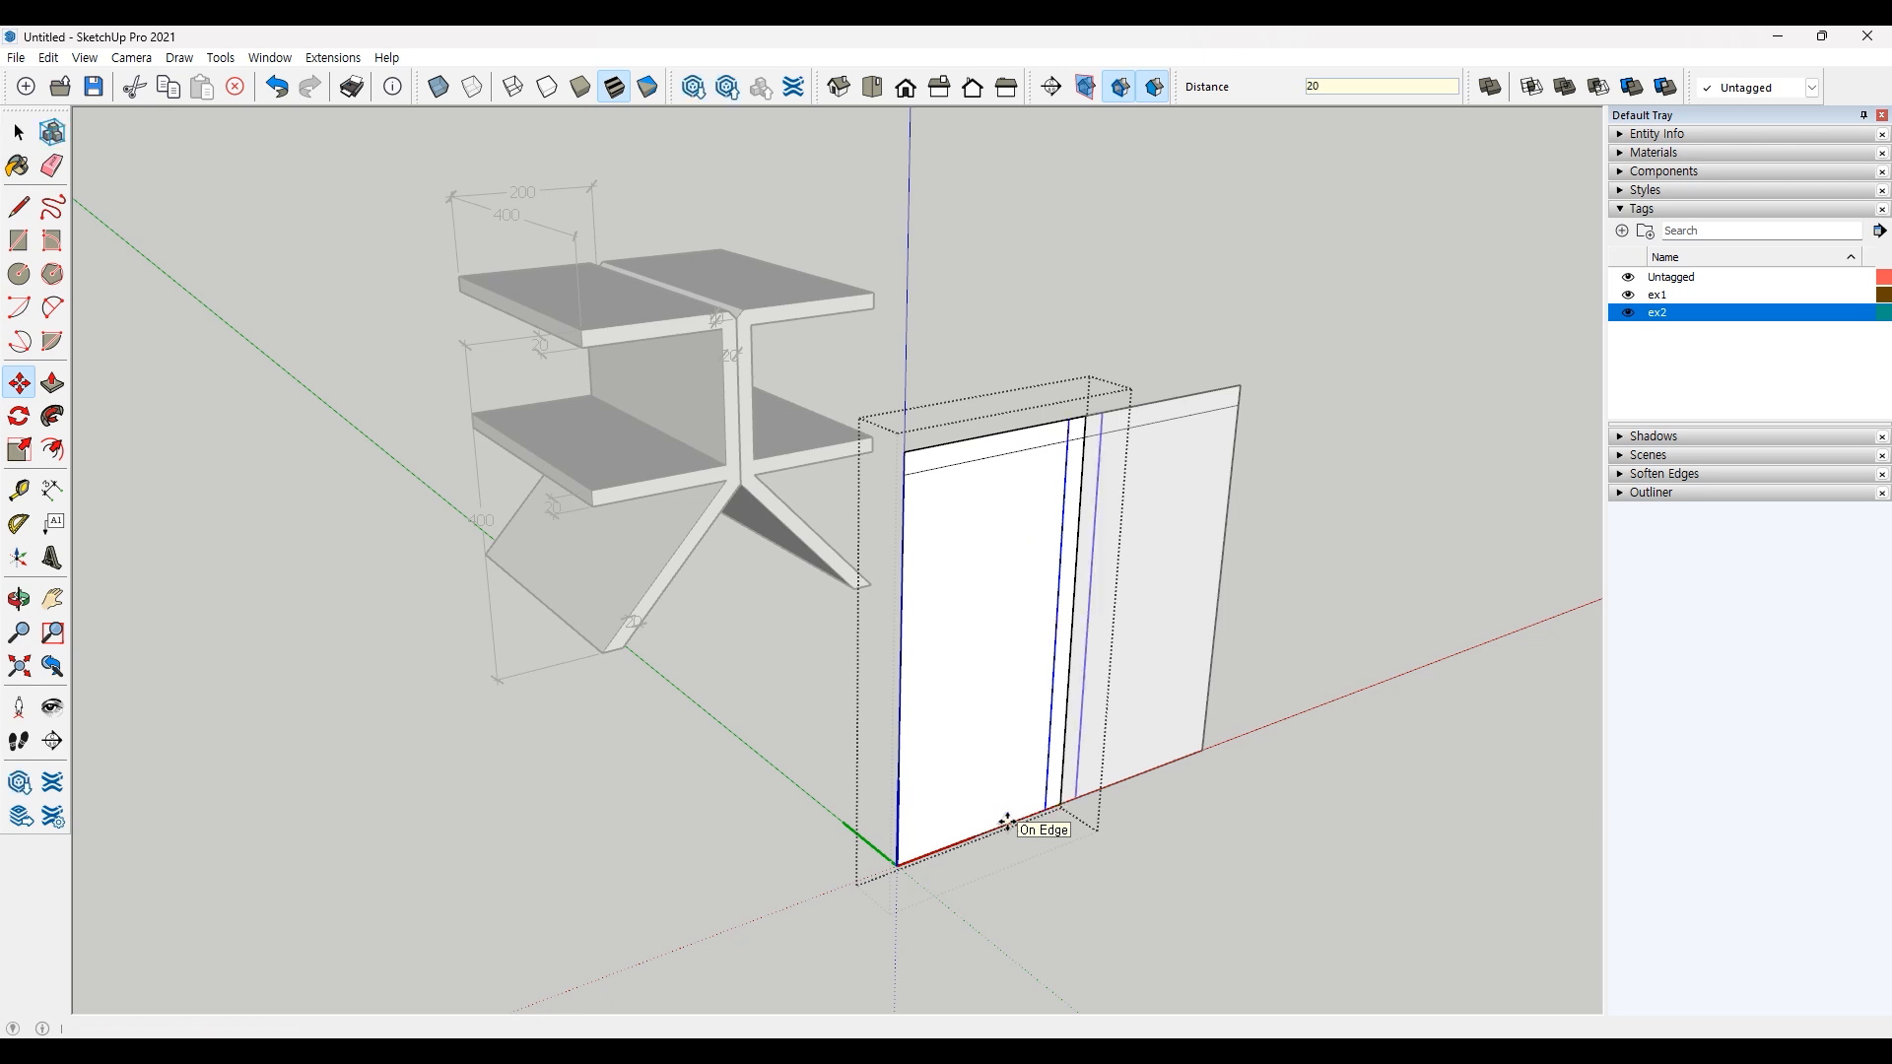
pyautogui.press('space')
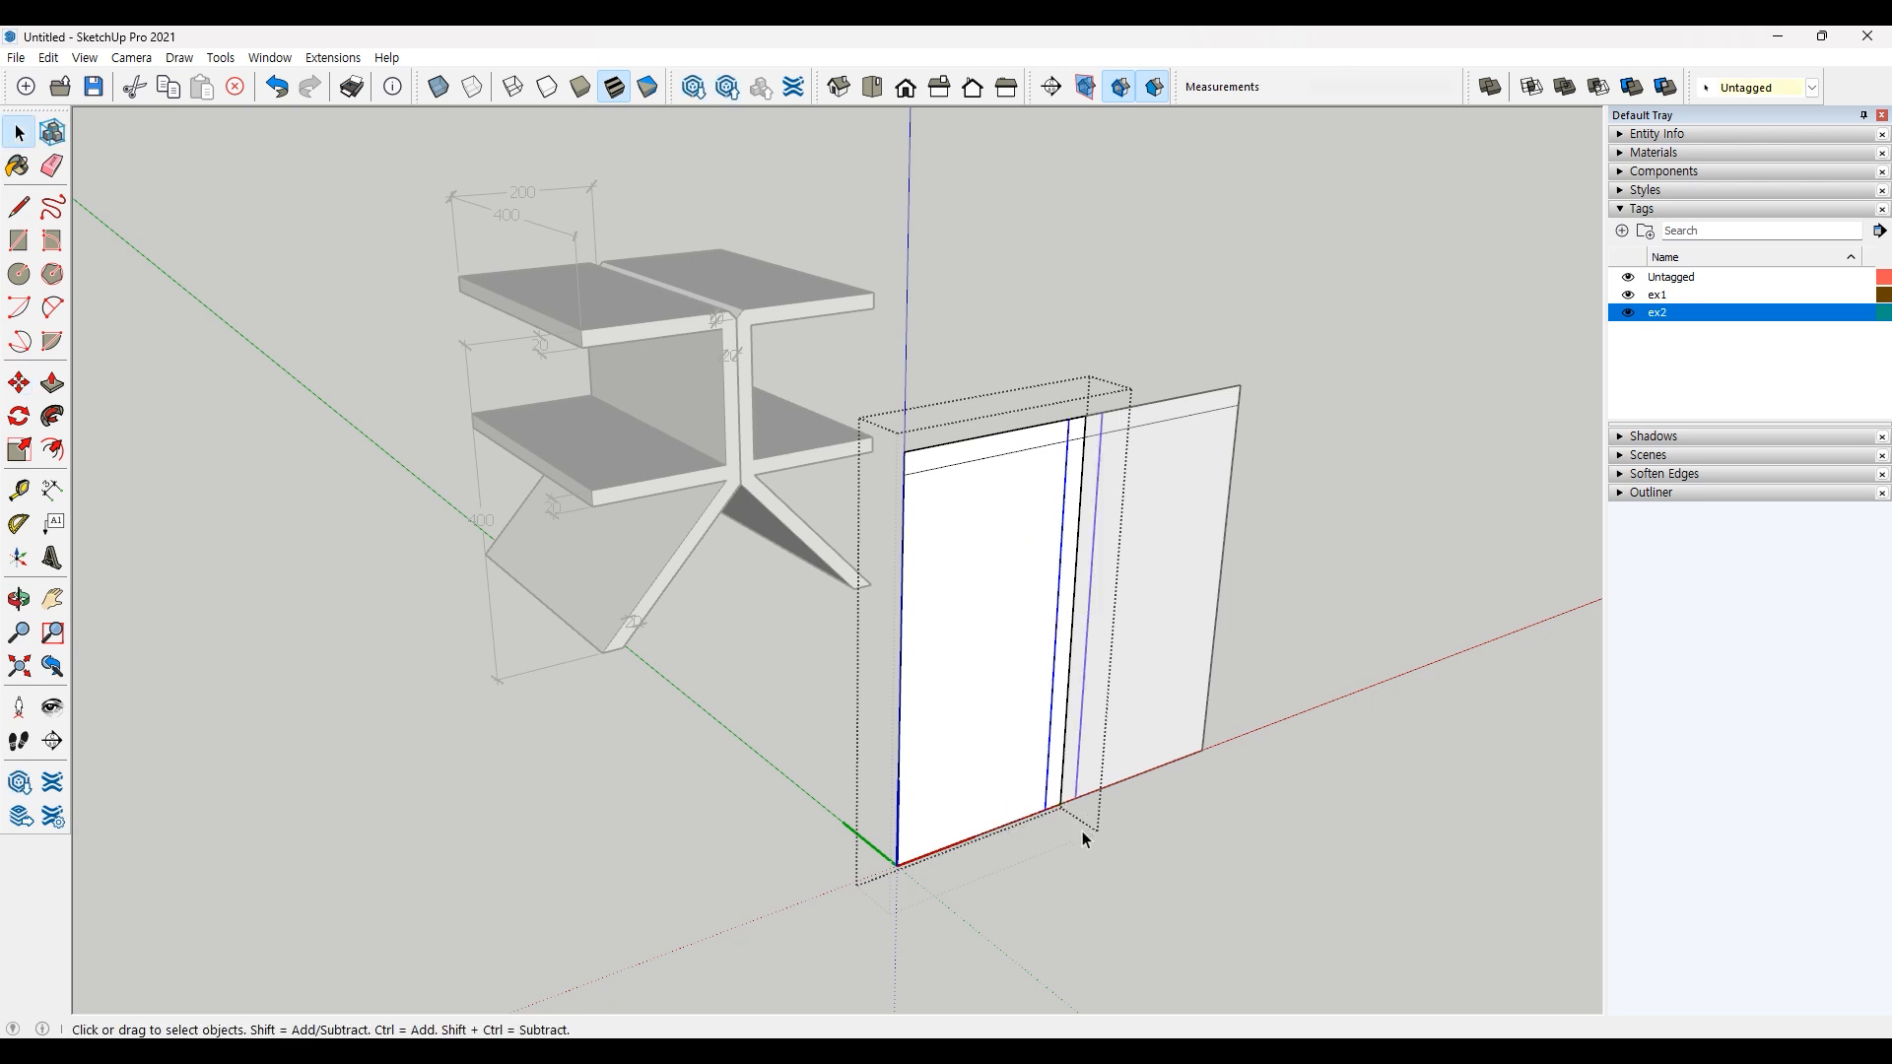
pyautogui.click(985, 871)
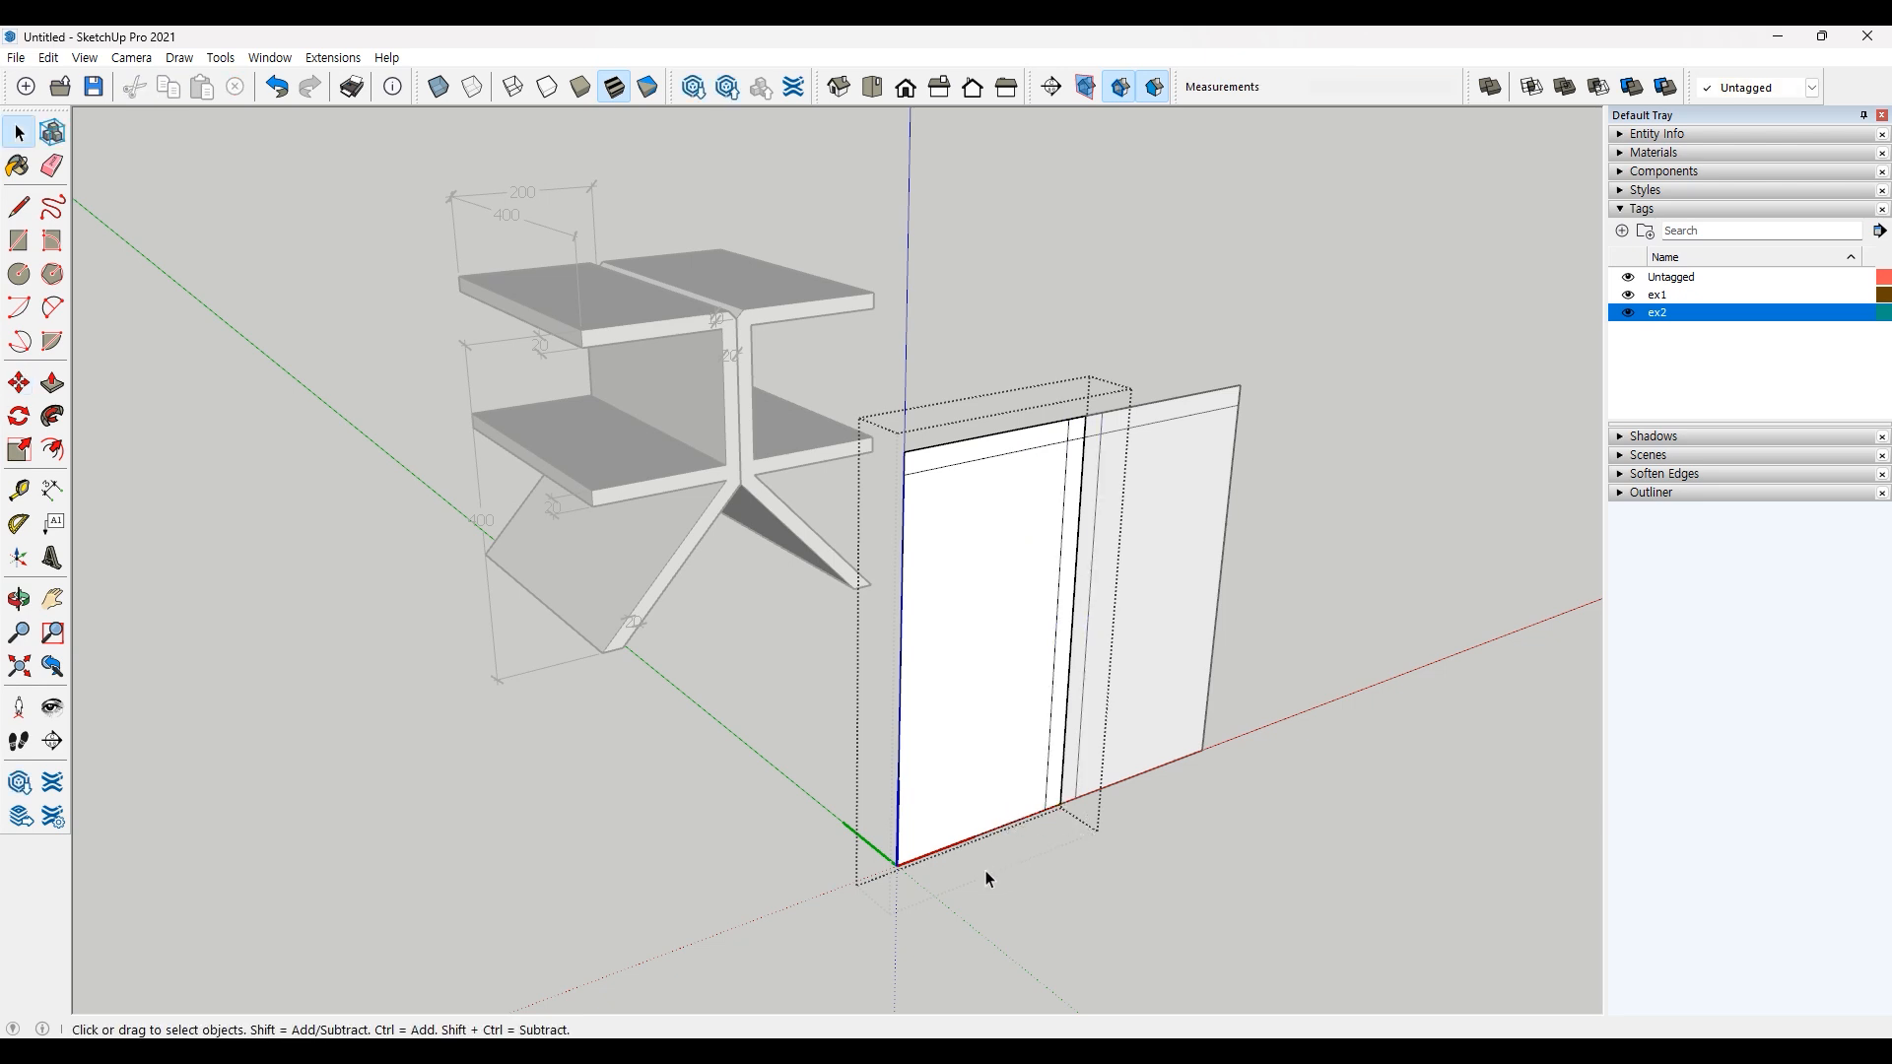
# Step: Draw a diagonal line from the midpoint of the offset vertical line to the half's outer bottom corner
pyautogui.click(18, 207)
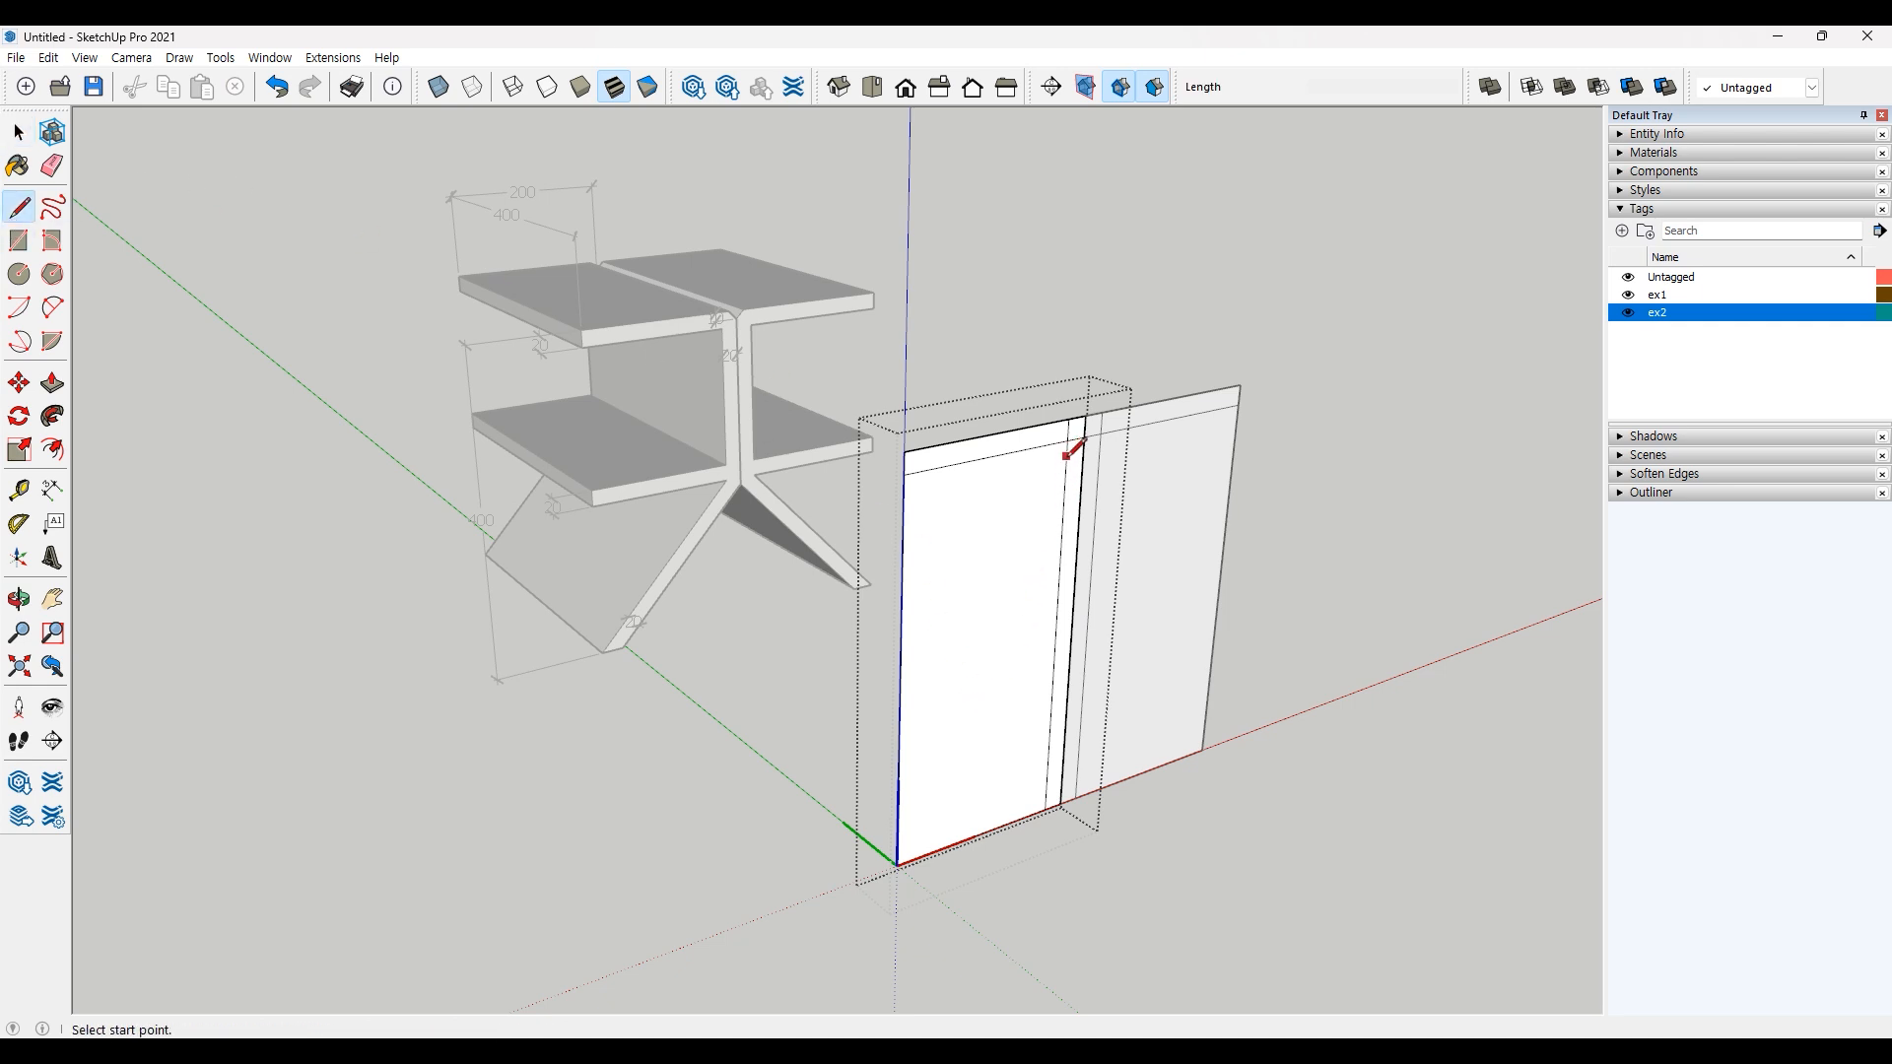
pyautogui.click(1055, 635)
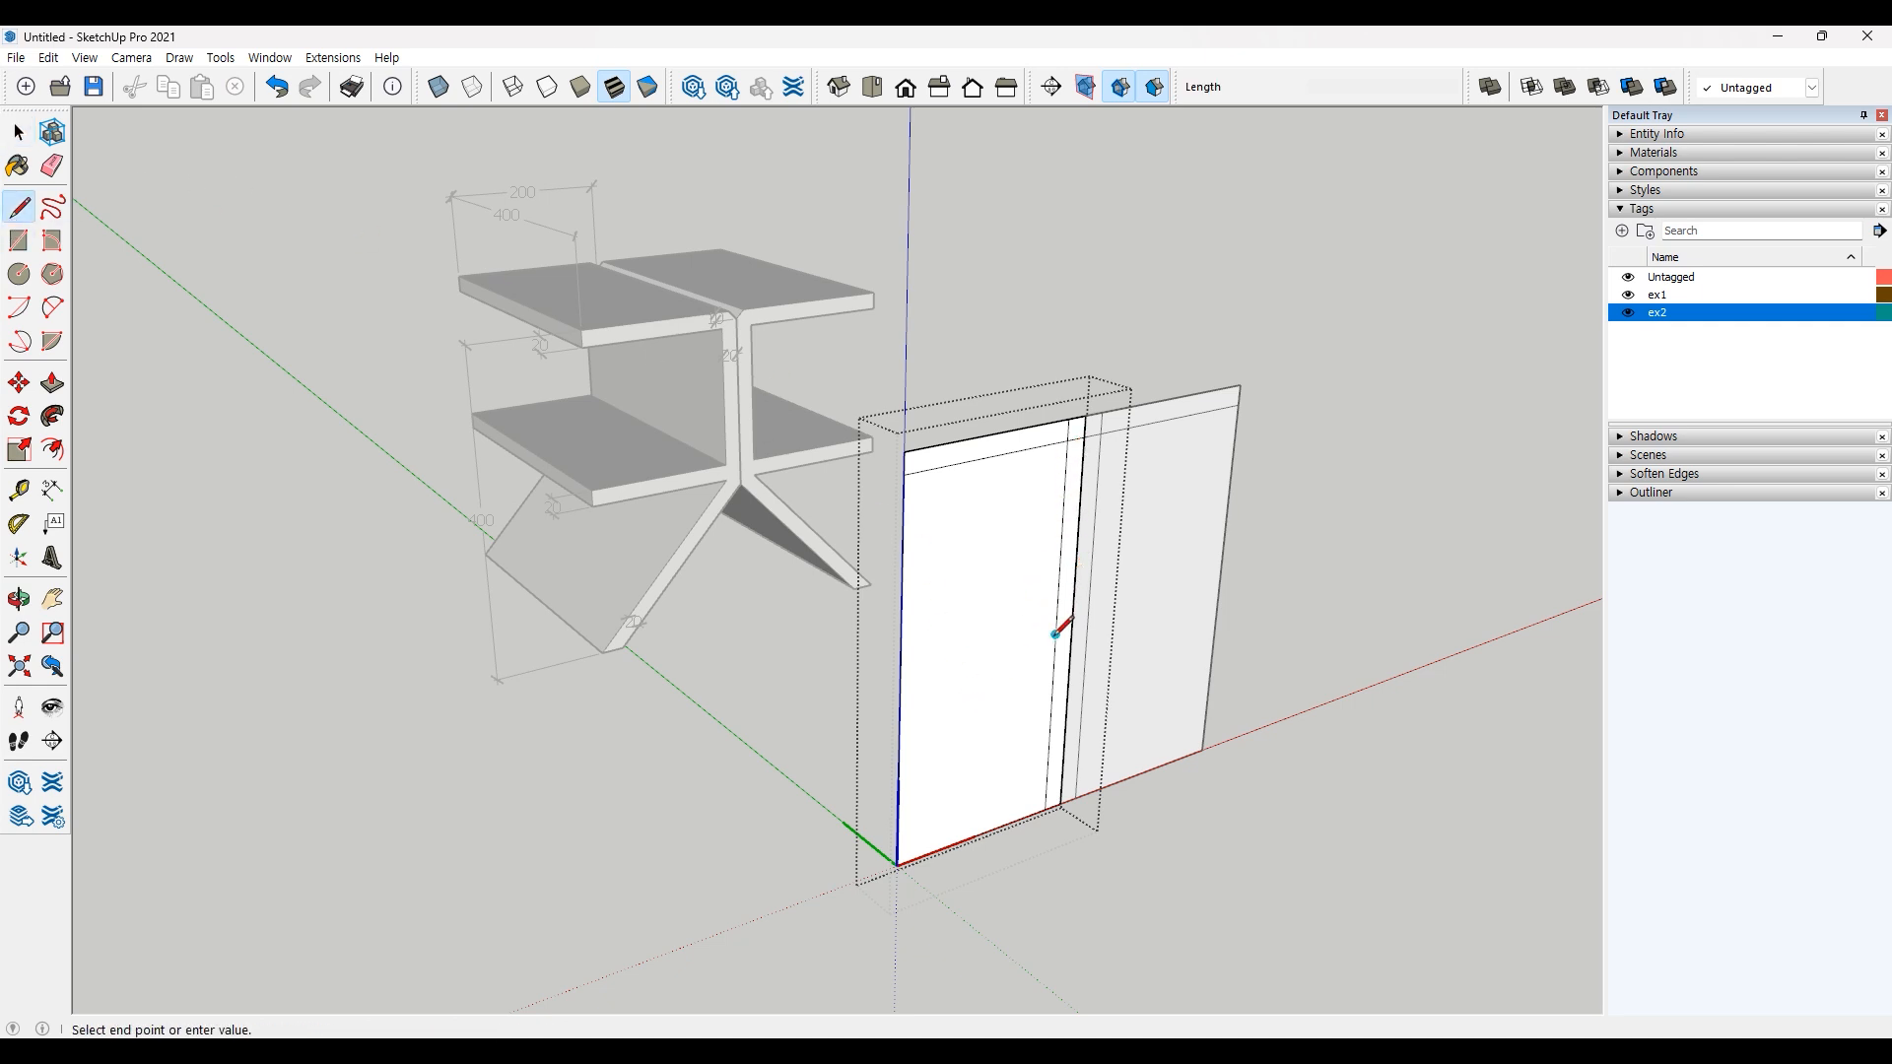
pyautogui.click(897, 866)
pyautogui.press('space')
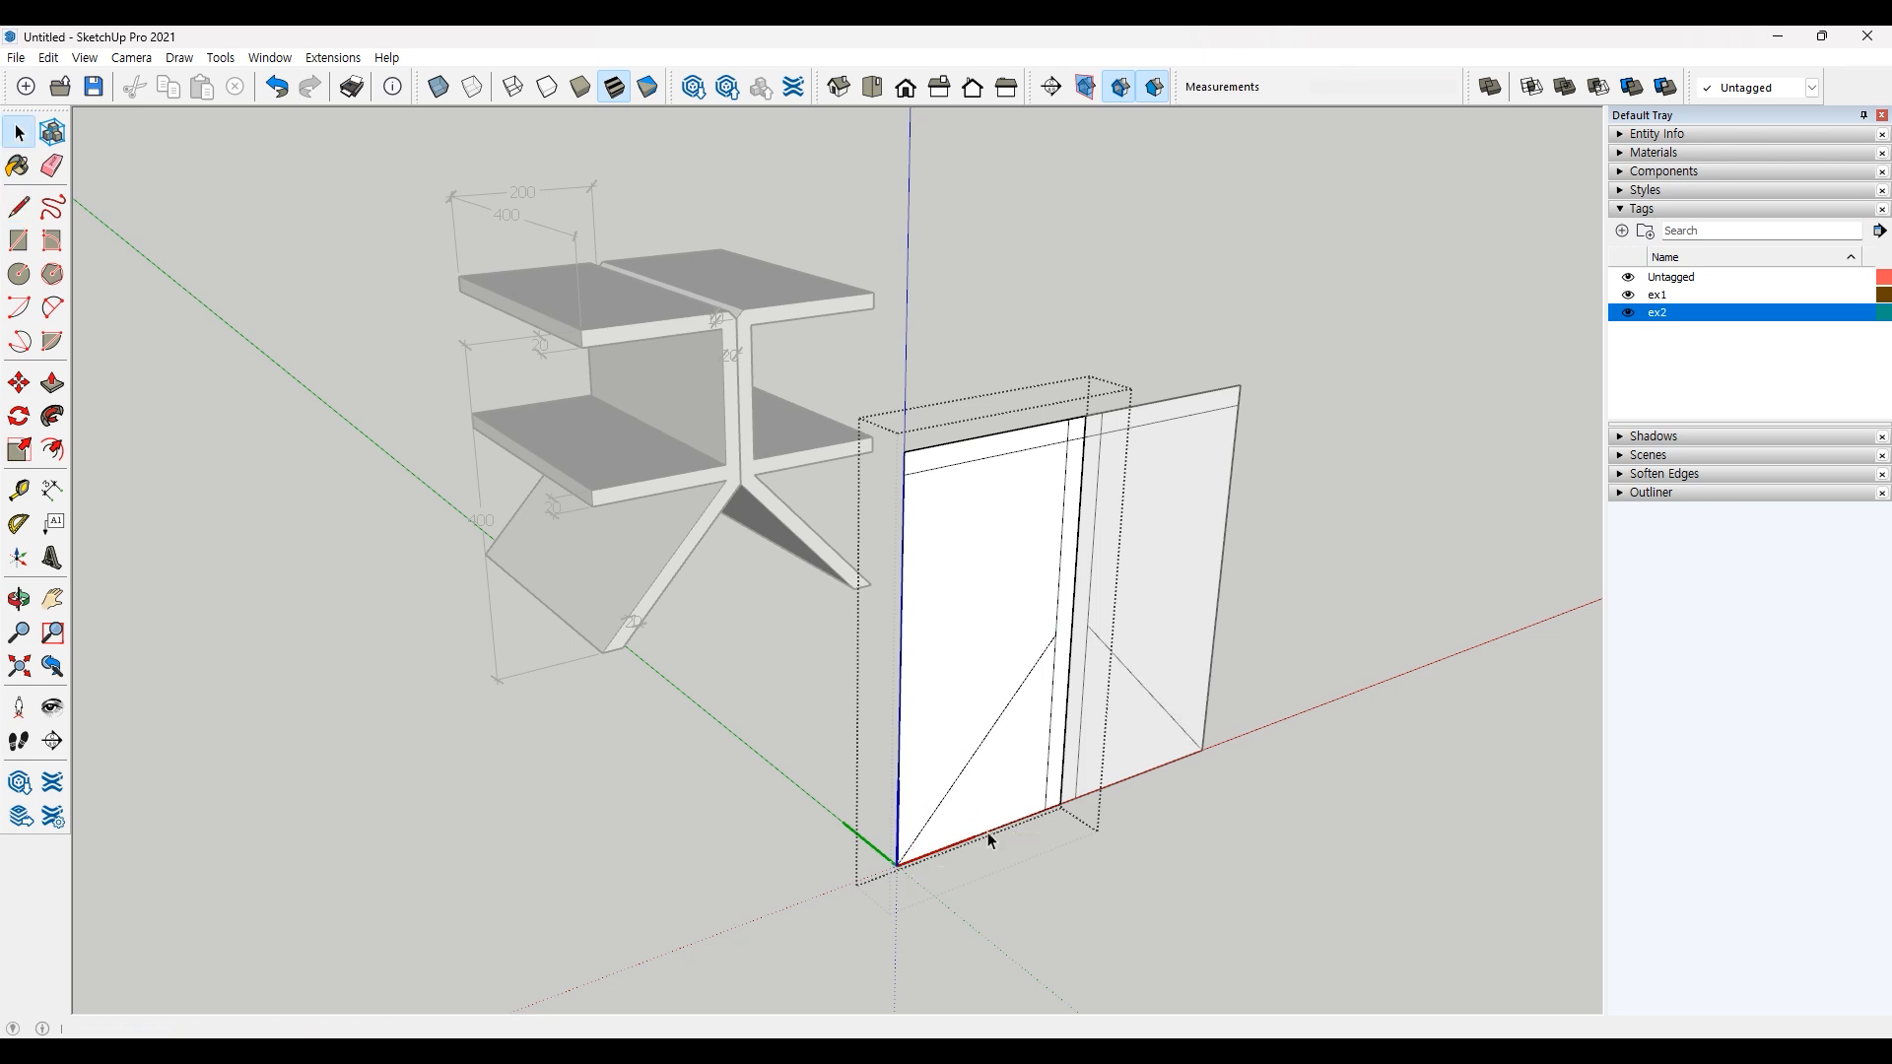
# Step: Copy the diagonal line 20 perpendicular to itself, toward the inner bottom corner, for the leg thickness
pyautogui.click(999, 719)
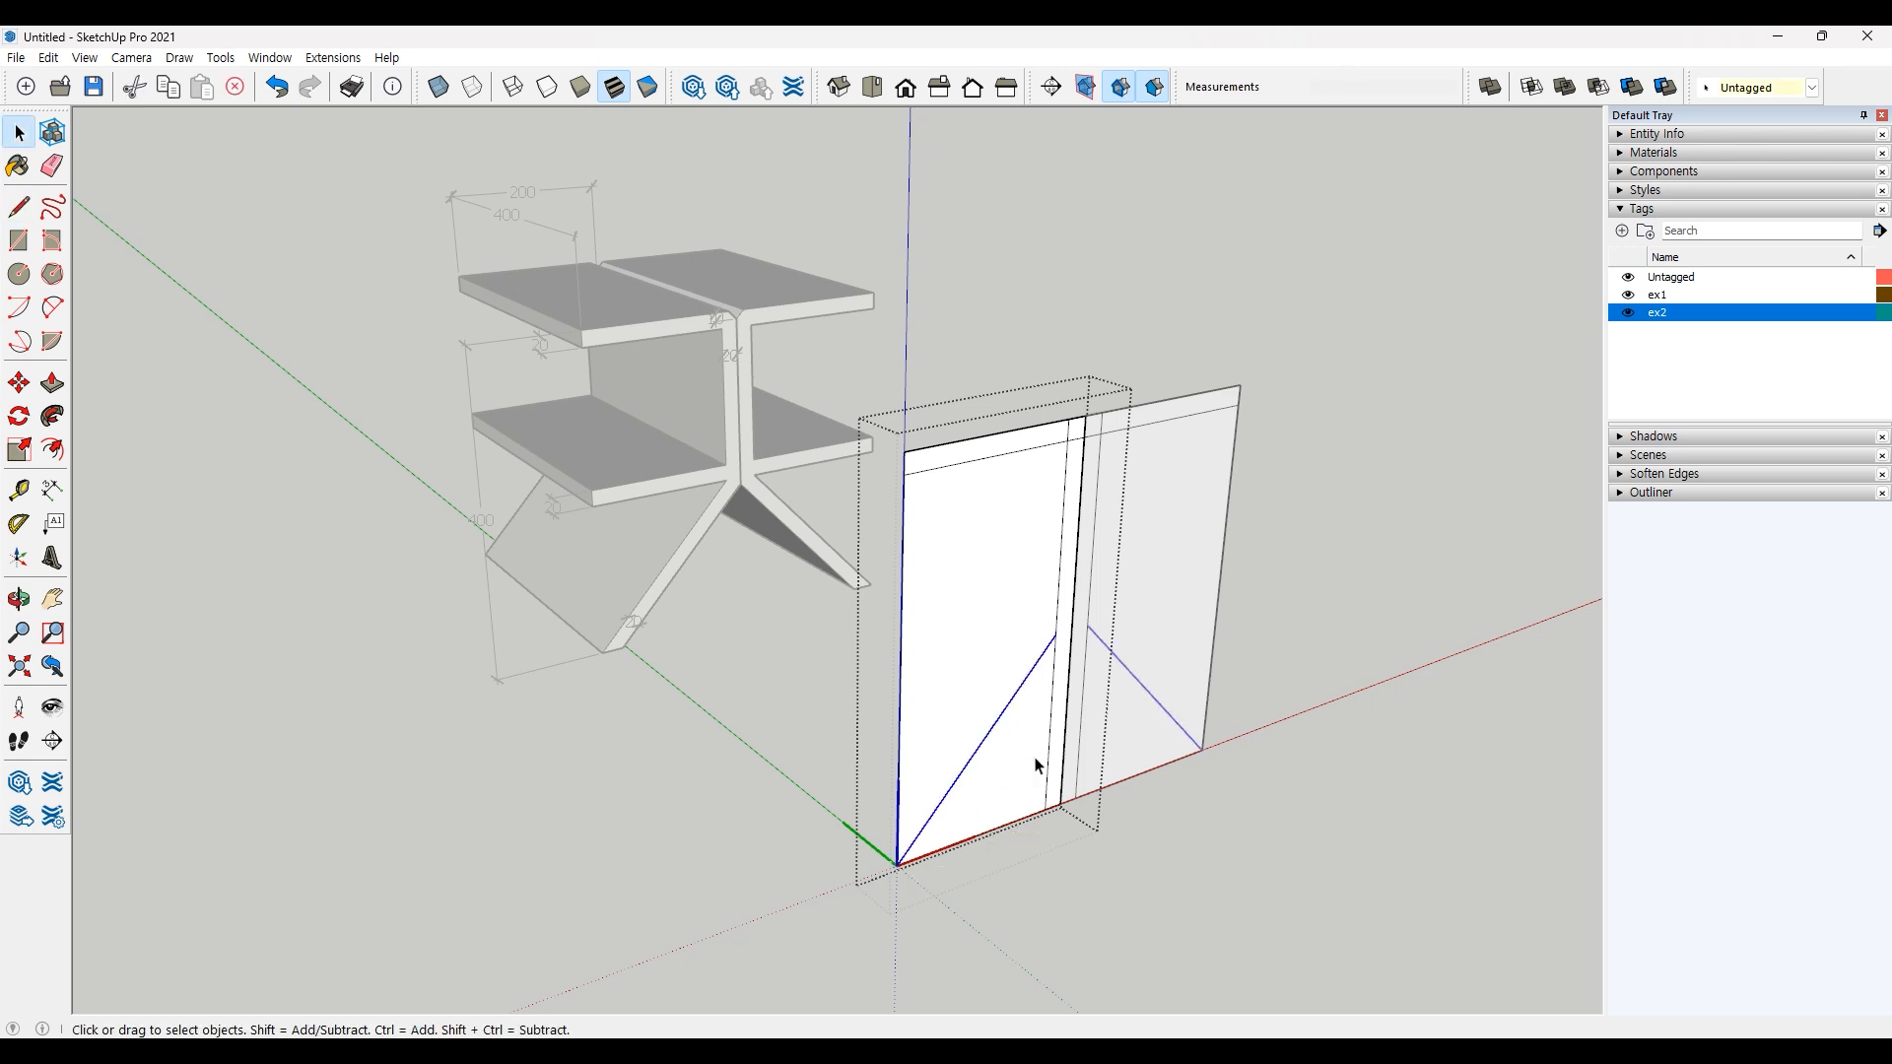
pyautogui.click(19, 382)
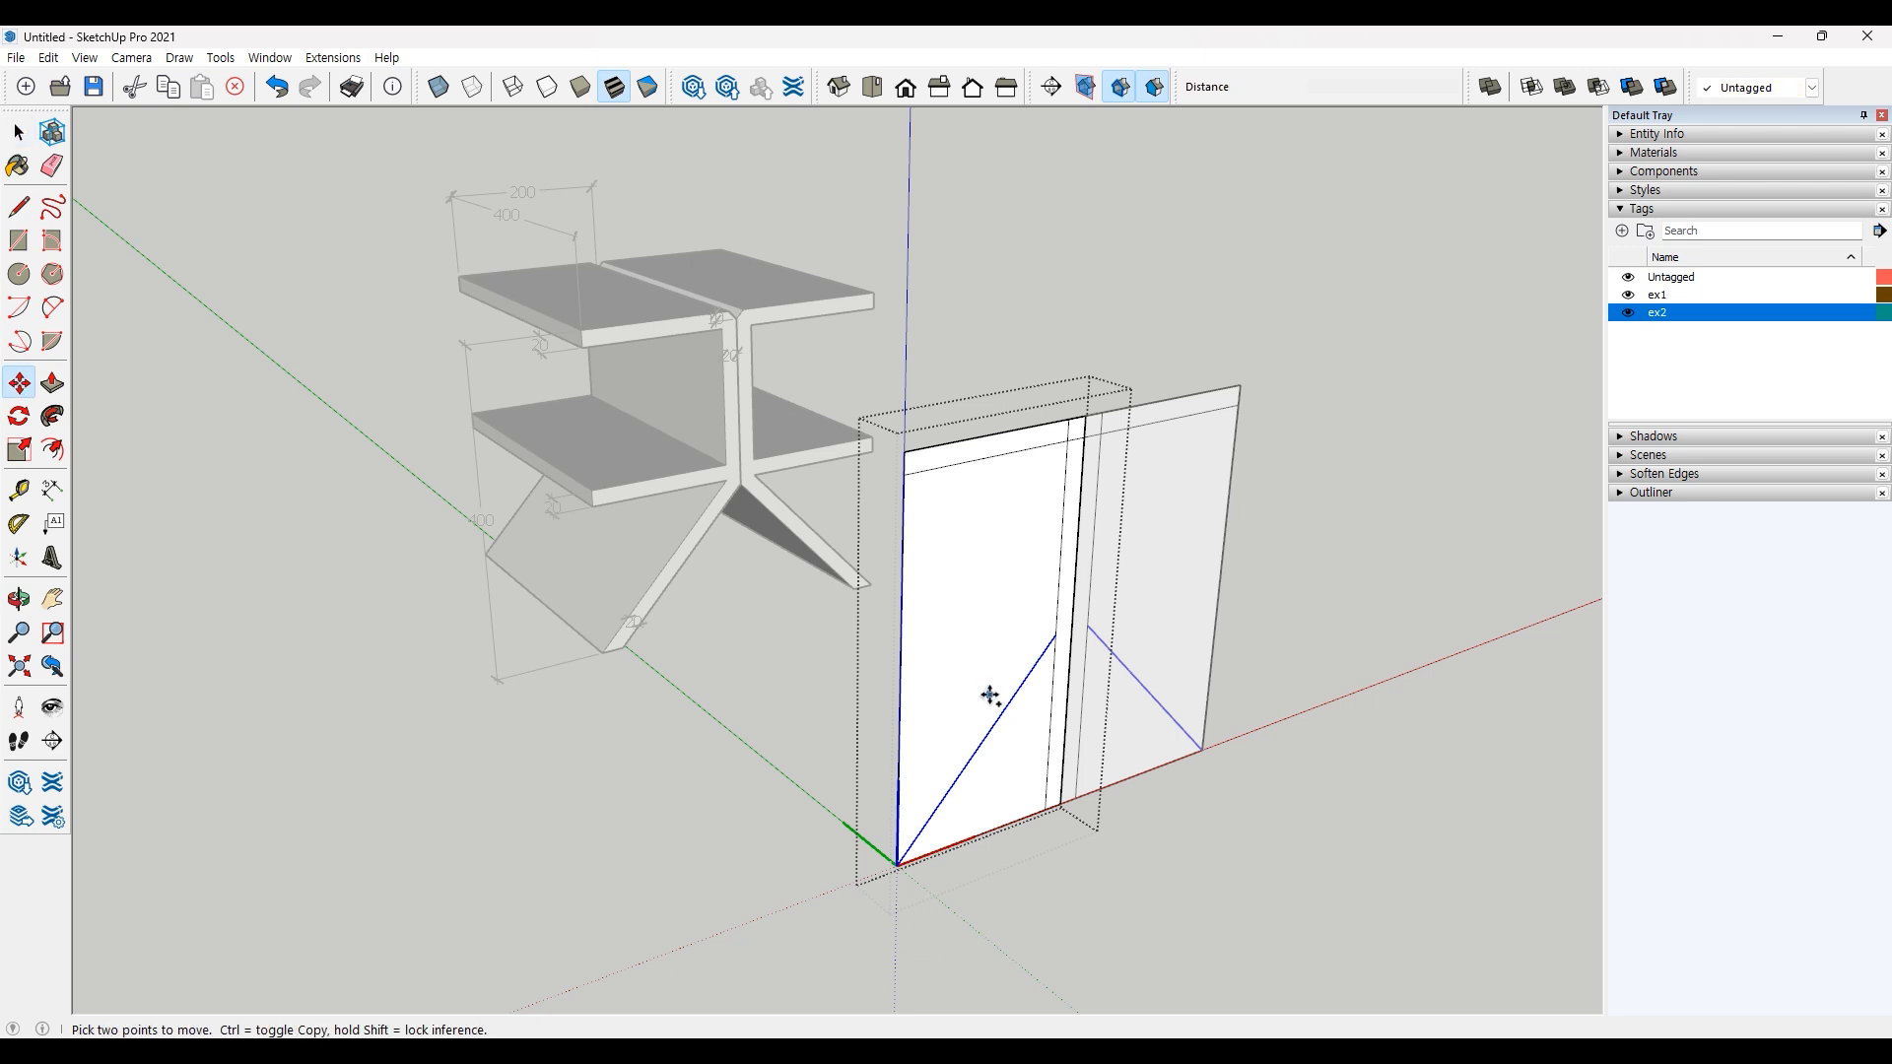
pyautogui.click(980, 750)
pyautogui.click(980, 751)
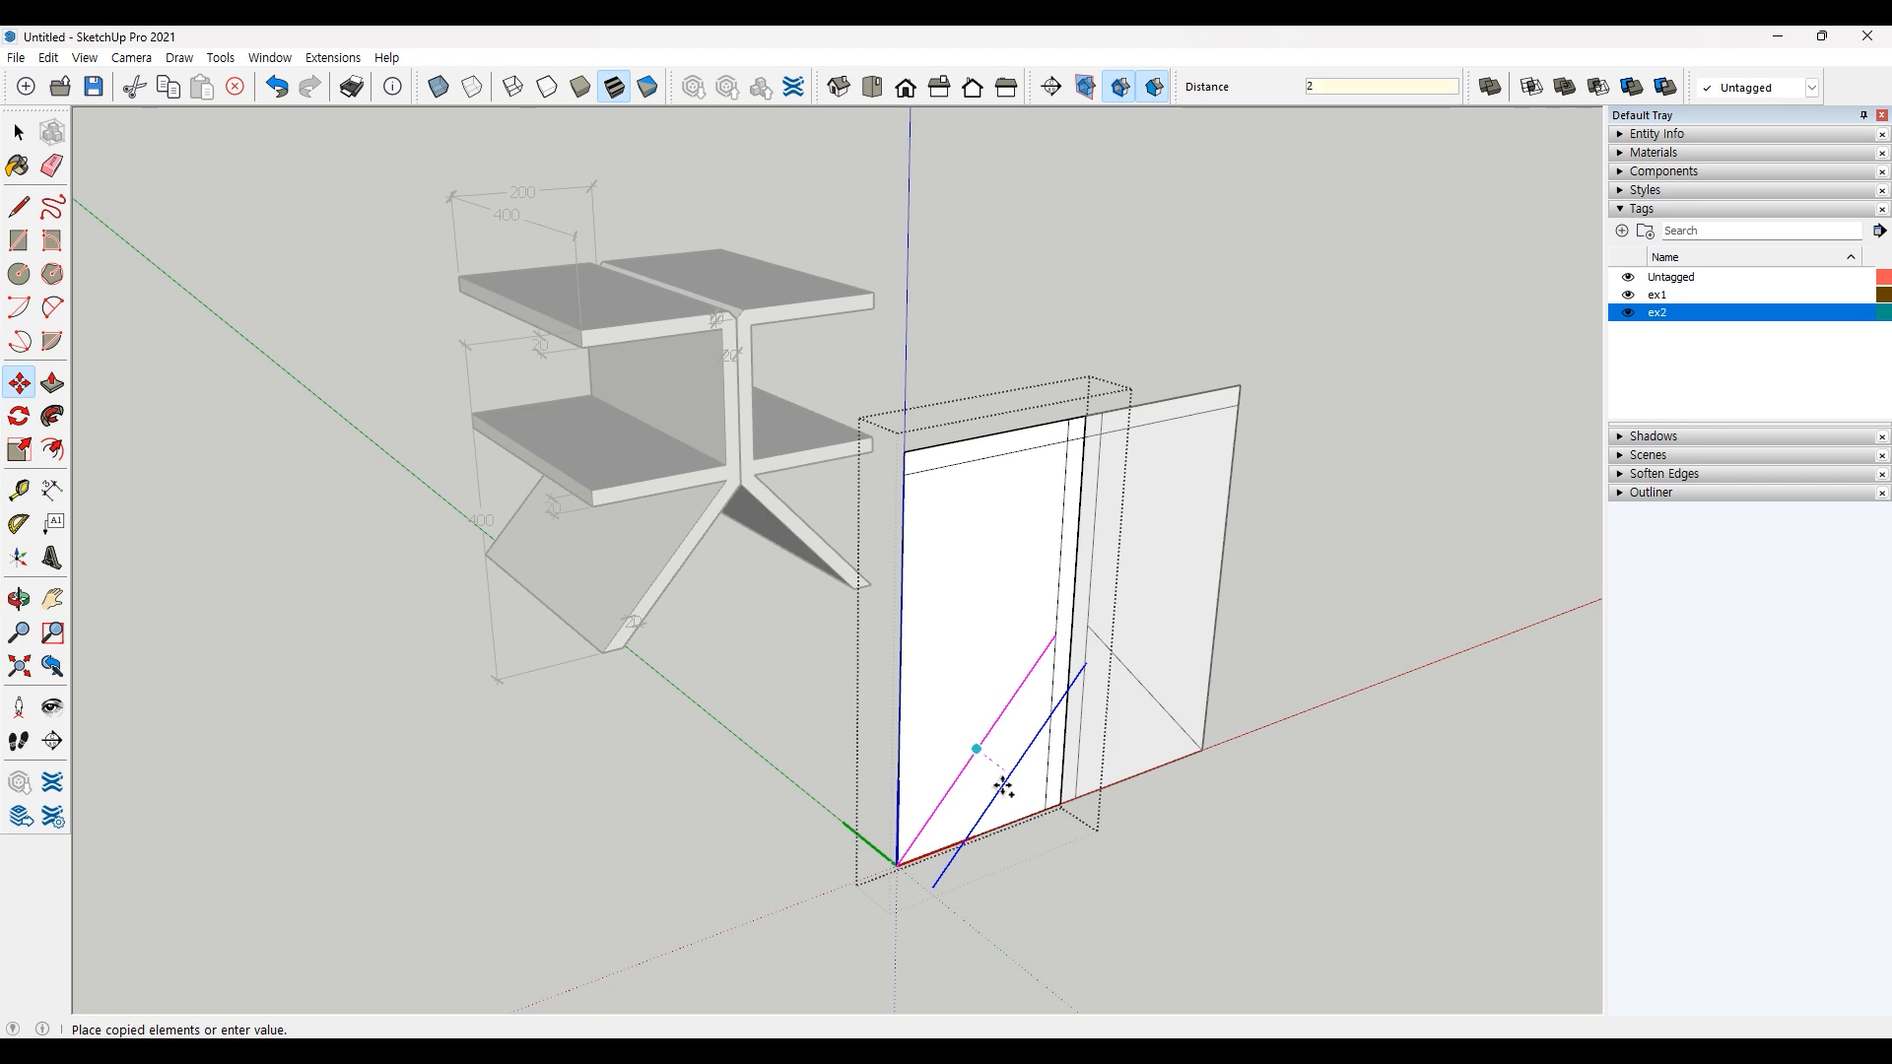
pyautogui.press('Return')
pyautogui.press('space')
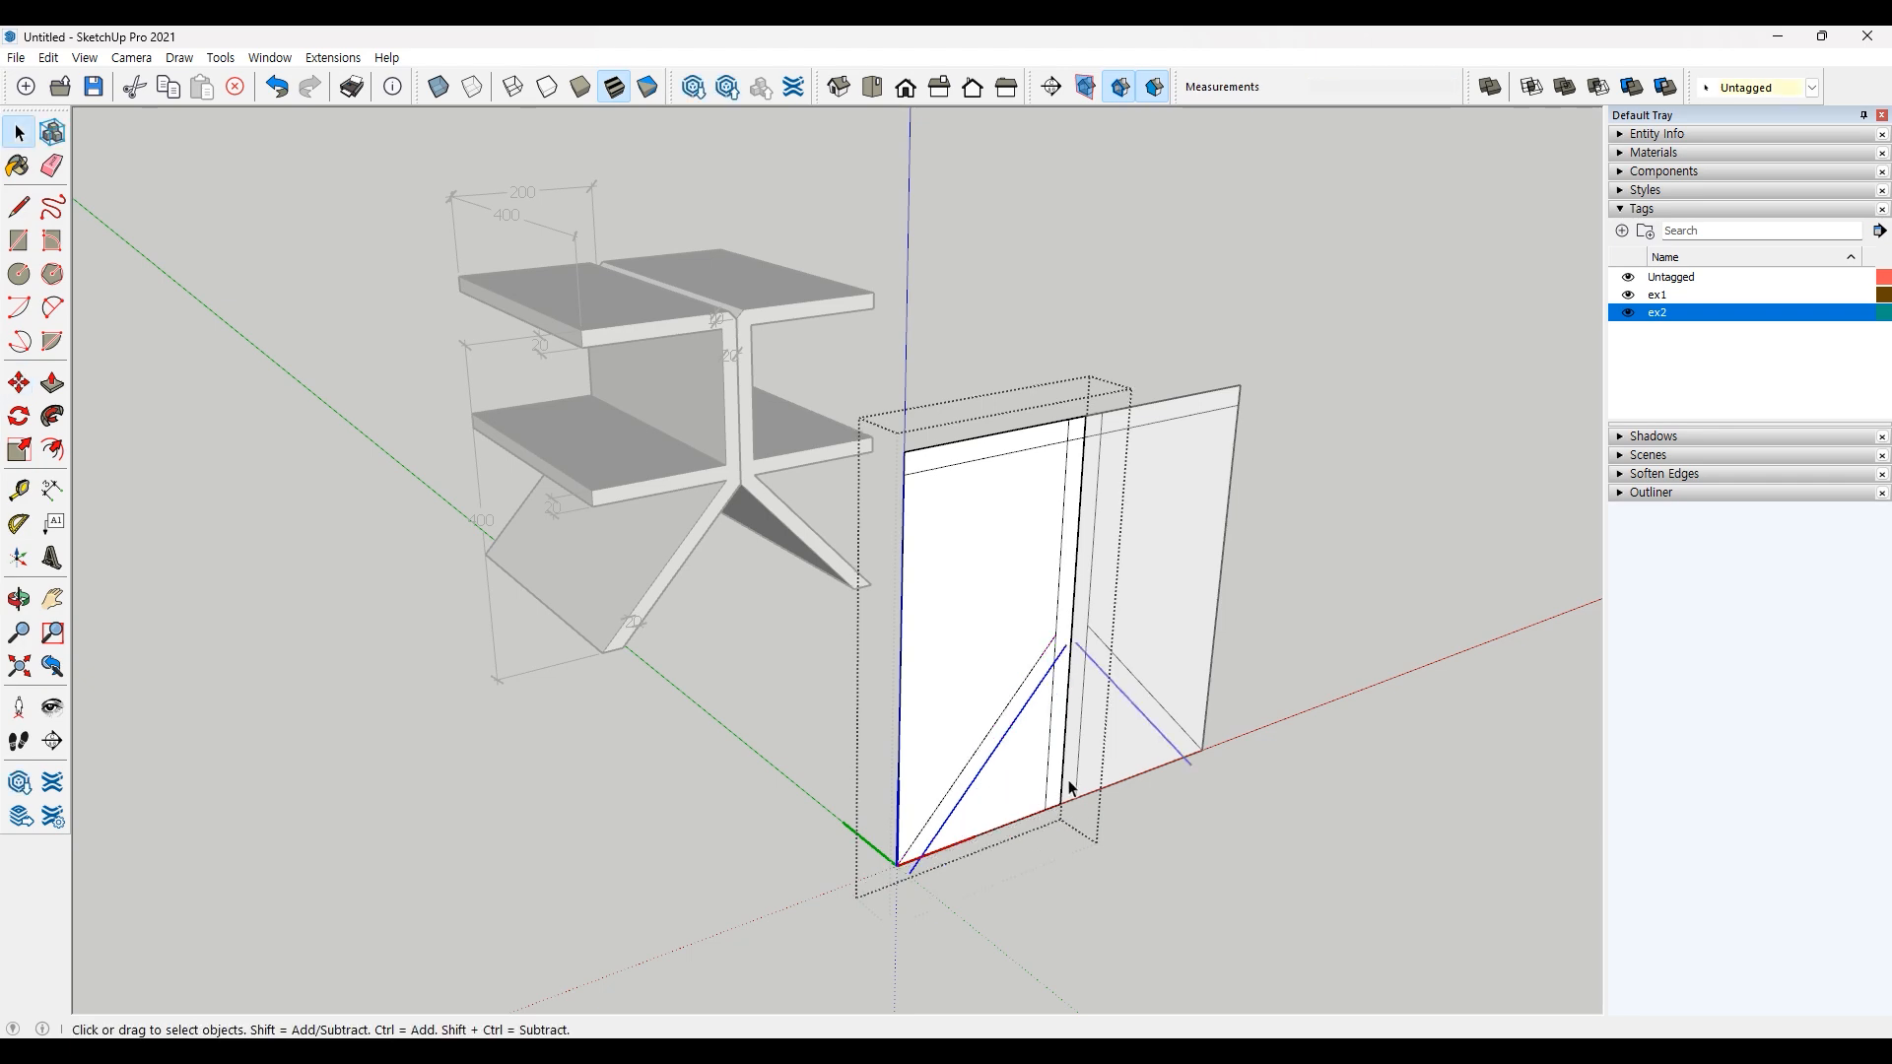
# Step: Extend the upper end of the copied diagonal with a collinear line to the edge shared by the two halves
pyautogui.moveTo(1051, 748); pyautogui.dragTo(912, 747, button='middle')
pyautogui.scroll(4, 949, 727)
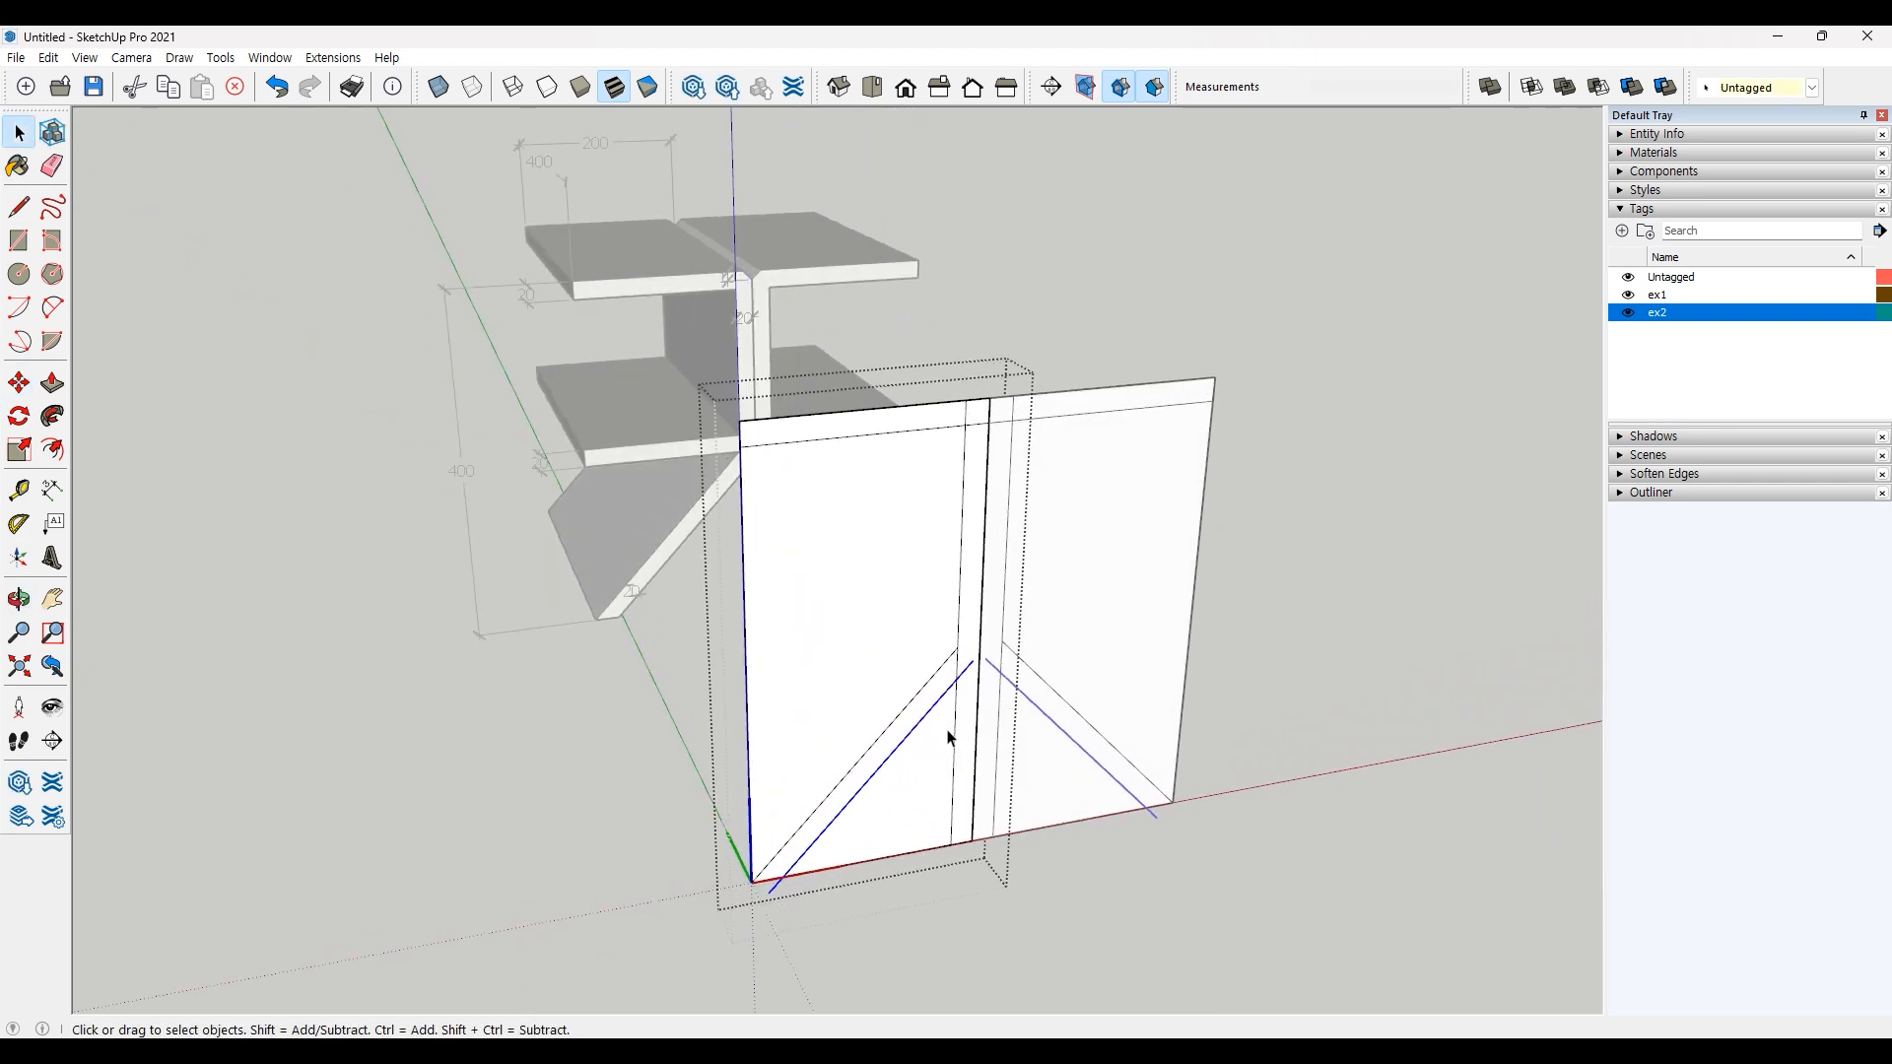
pyautogui.scroll(6, 957, 725)
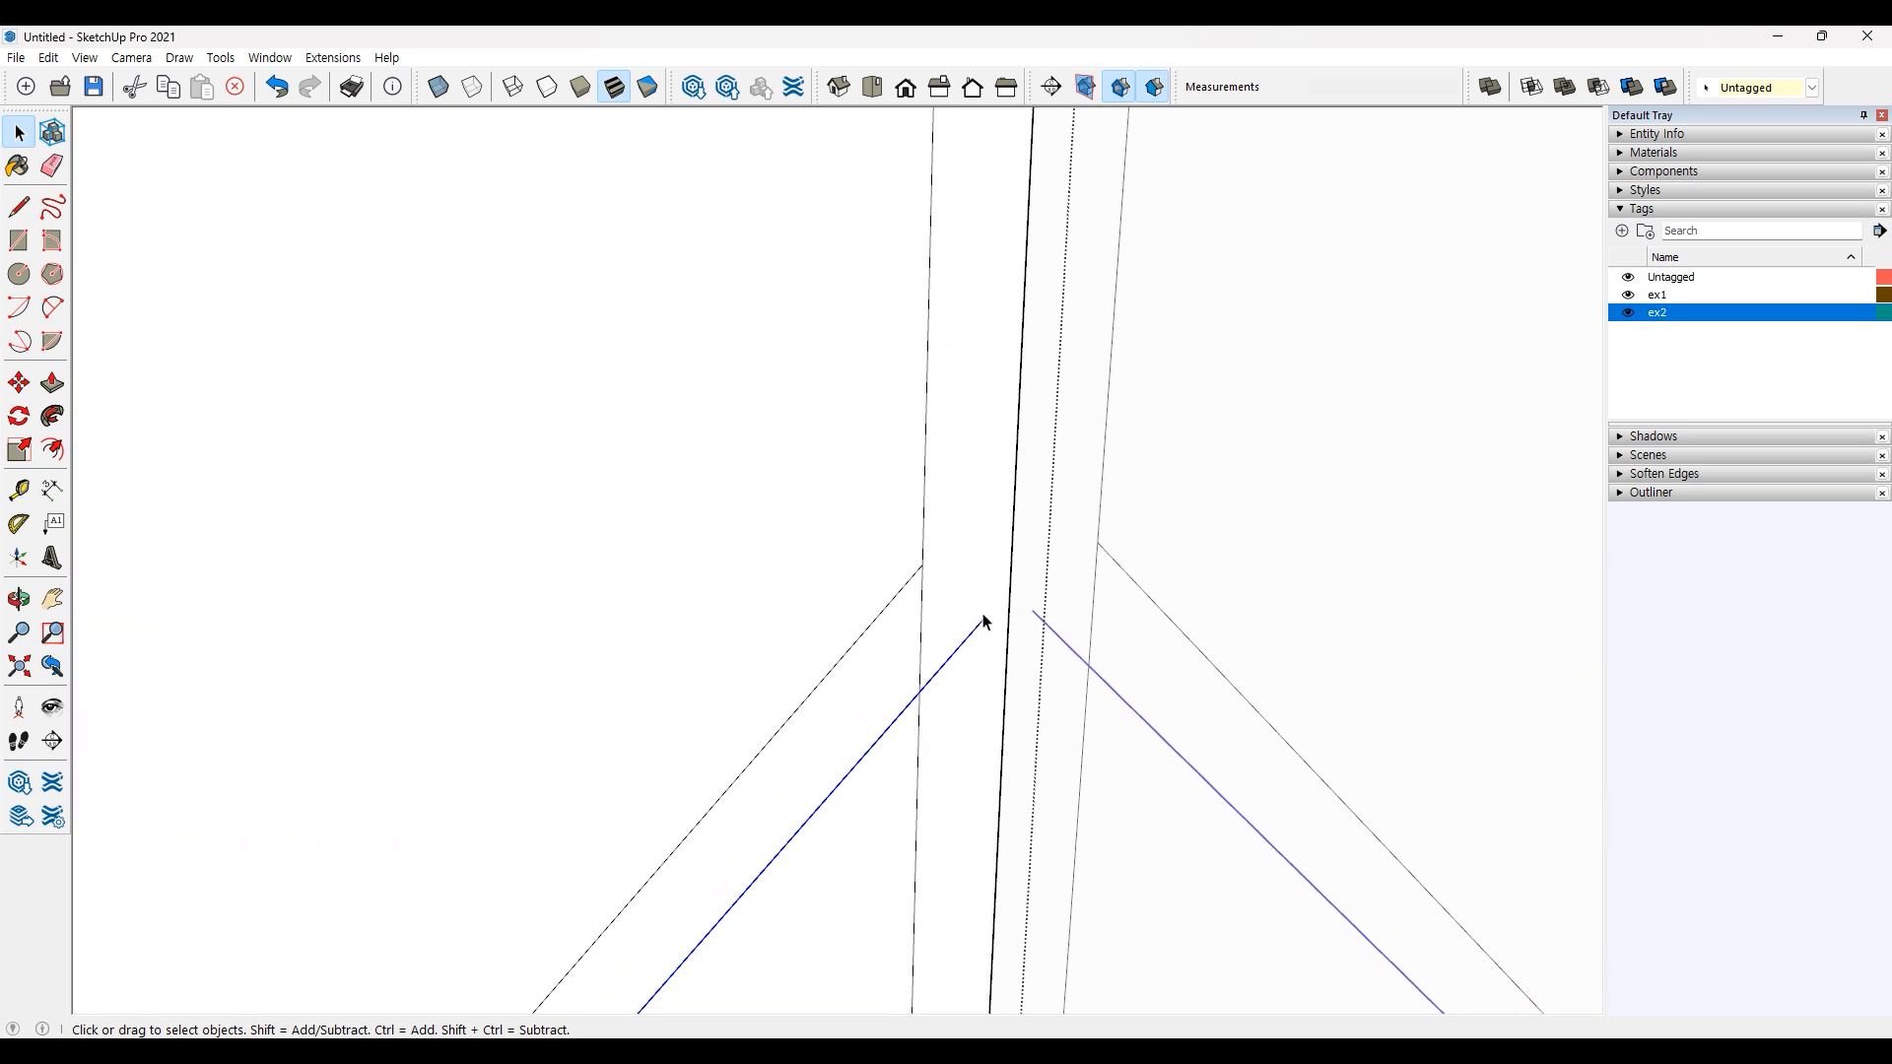
pyautogui.click(18, 207)
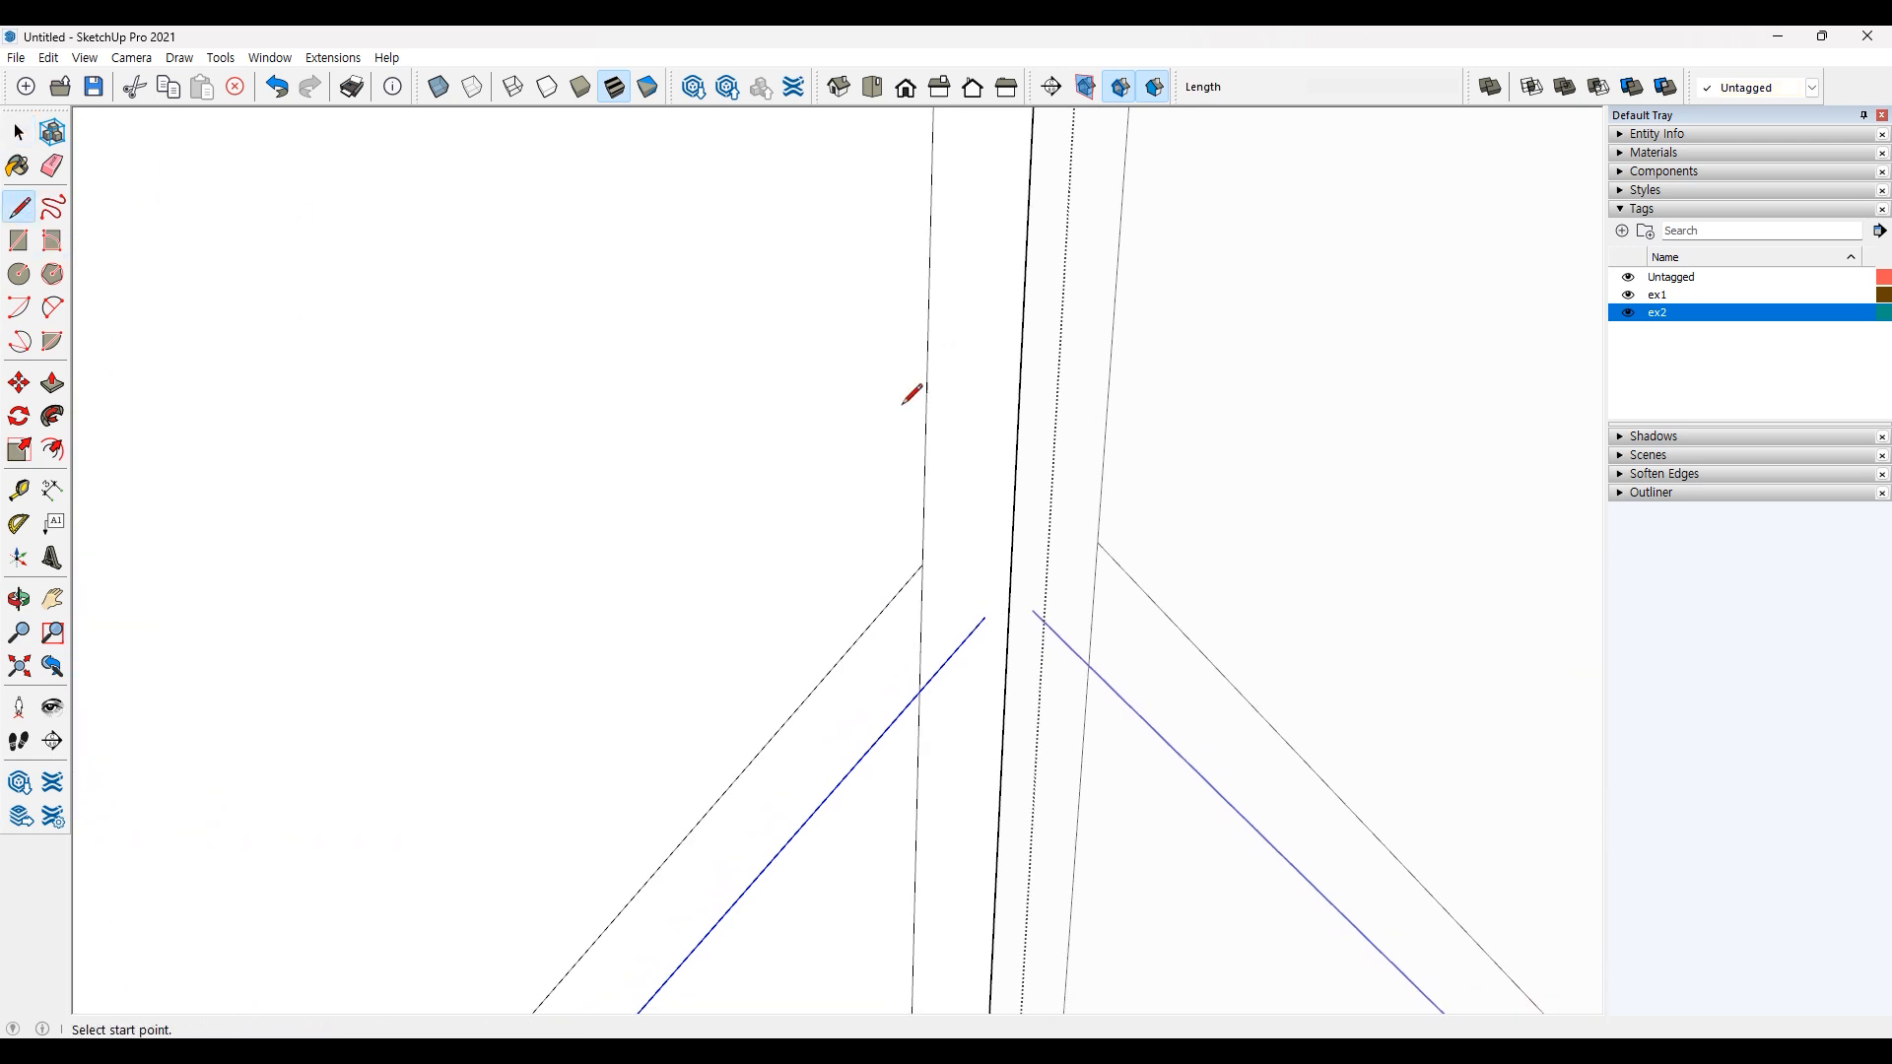
pyautogui.click(984, 617)
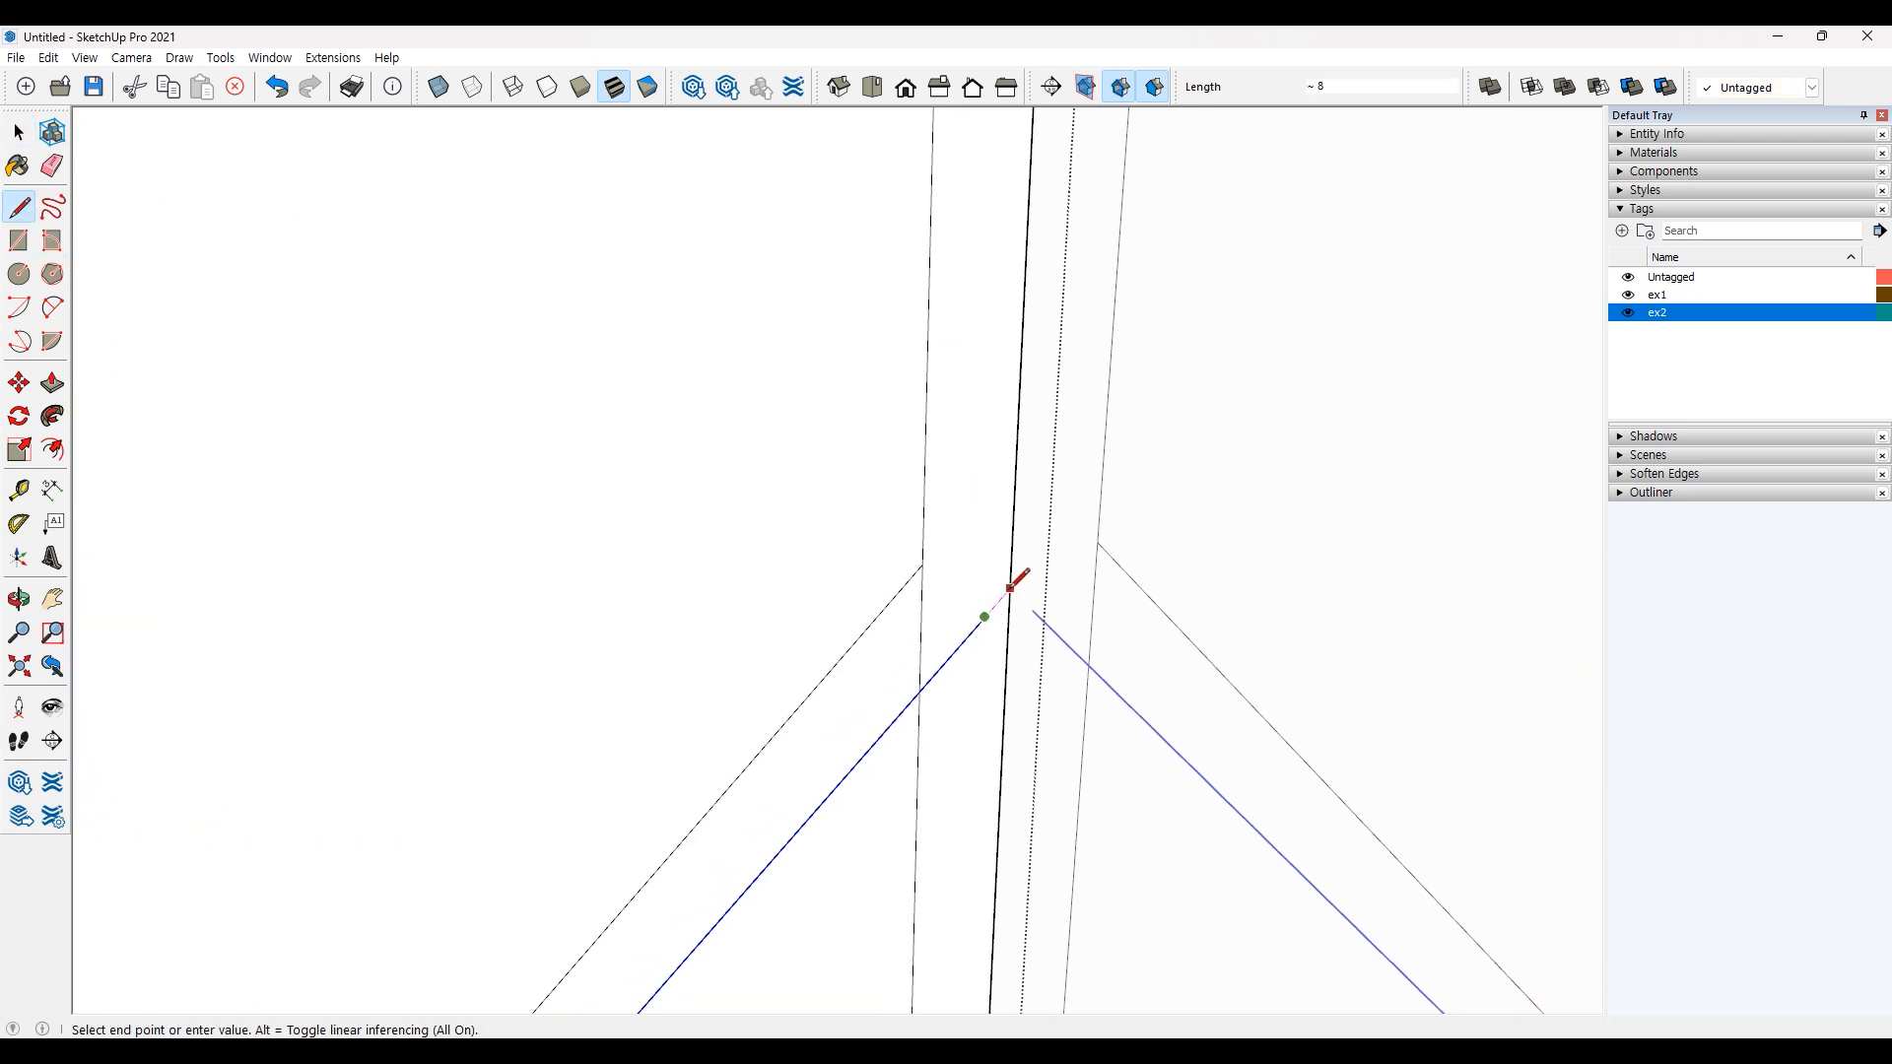
pyautogui.scroll(3, 993, 608)
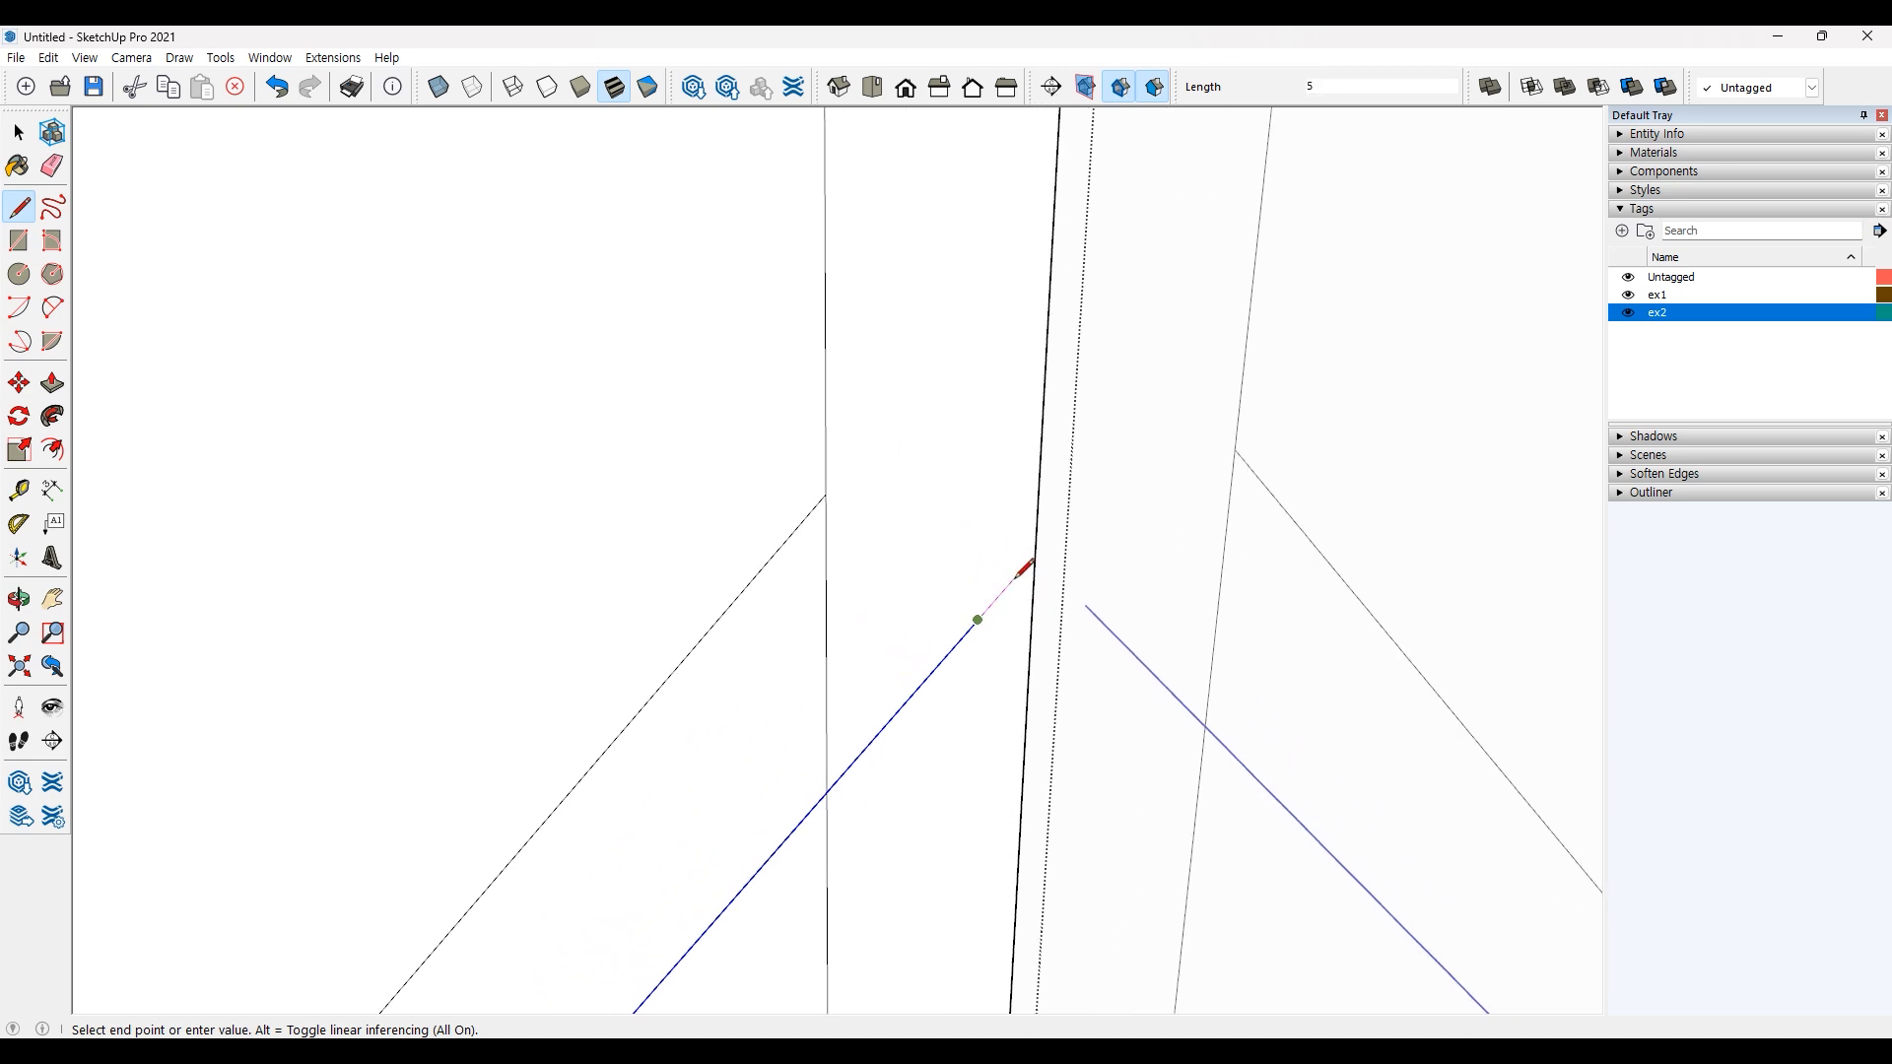
pyautogui.click(1035, 554)
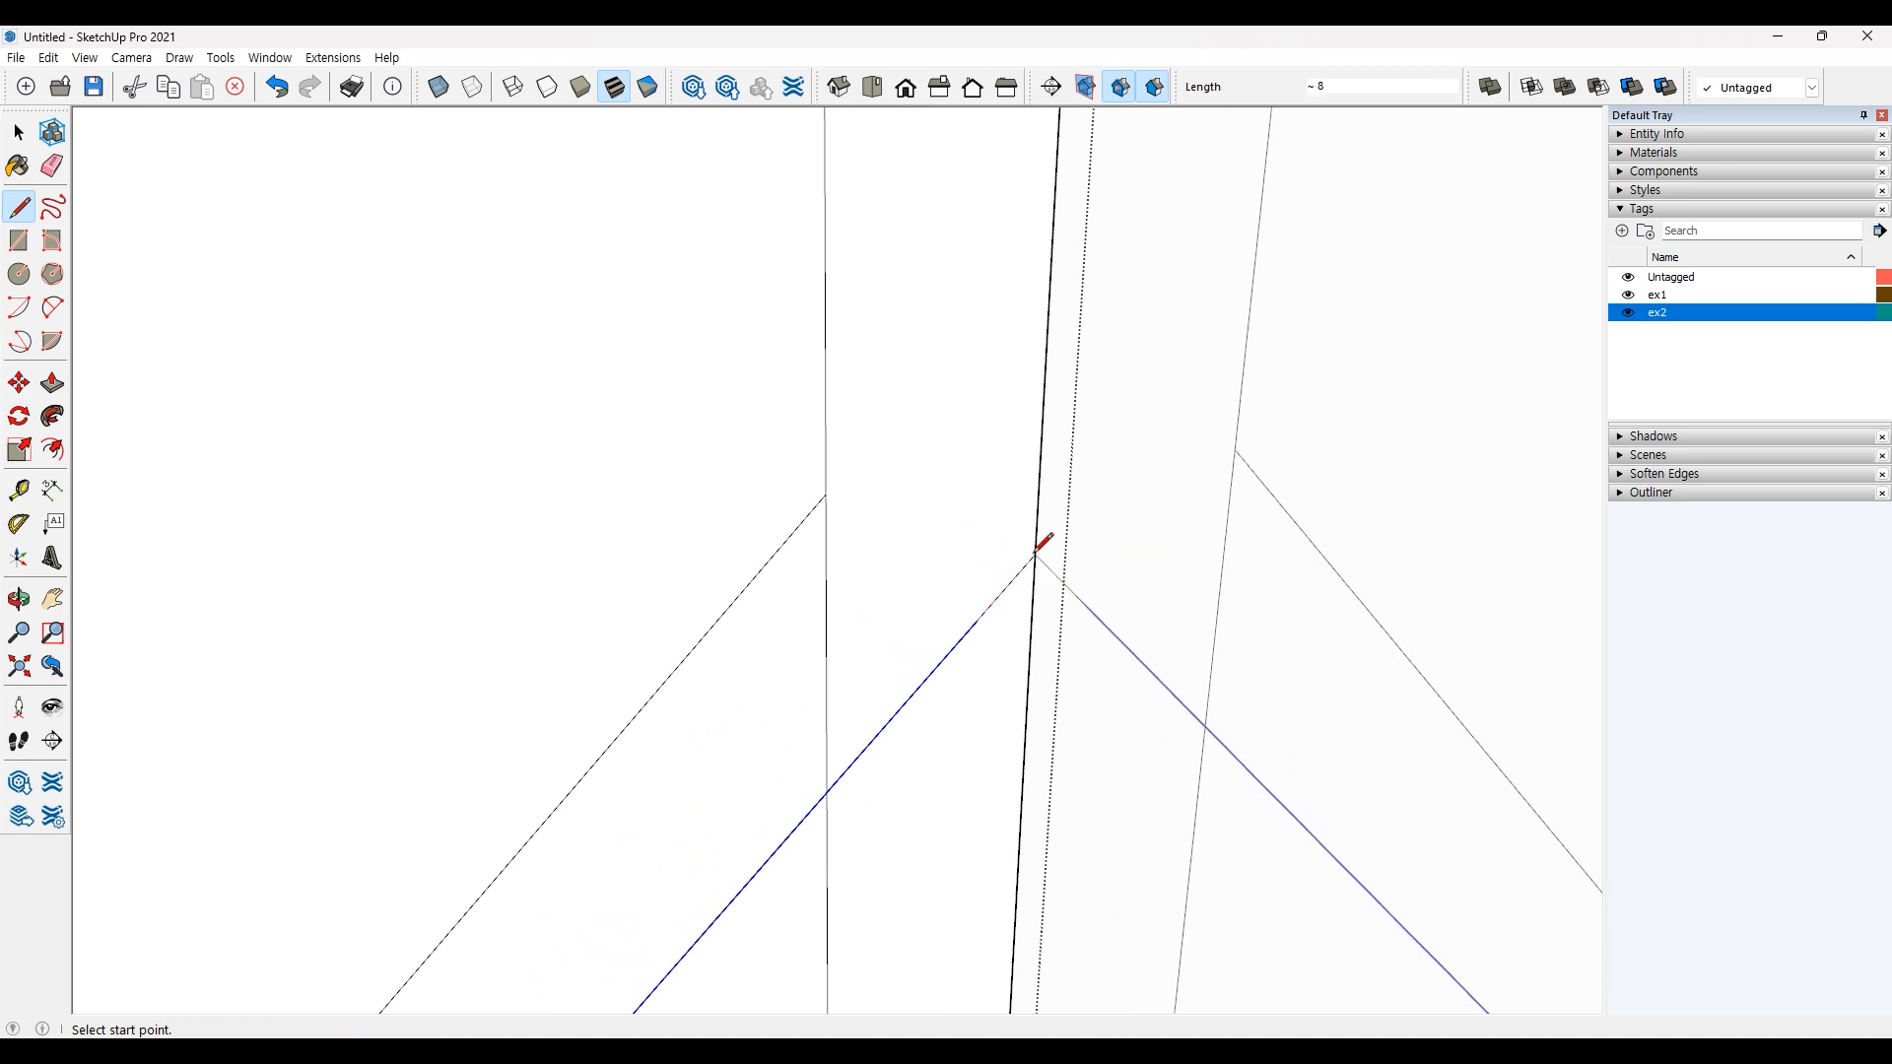
pyautogui.press('space')
# Step: Erase the surplus edges around the half's outline, leaving only the top shelf, upright and diagonal leg profile
pyautogui.scroll(-6, 1010, 714)
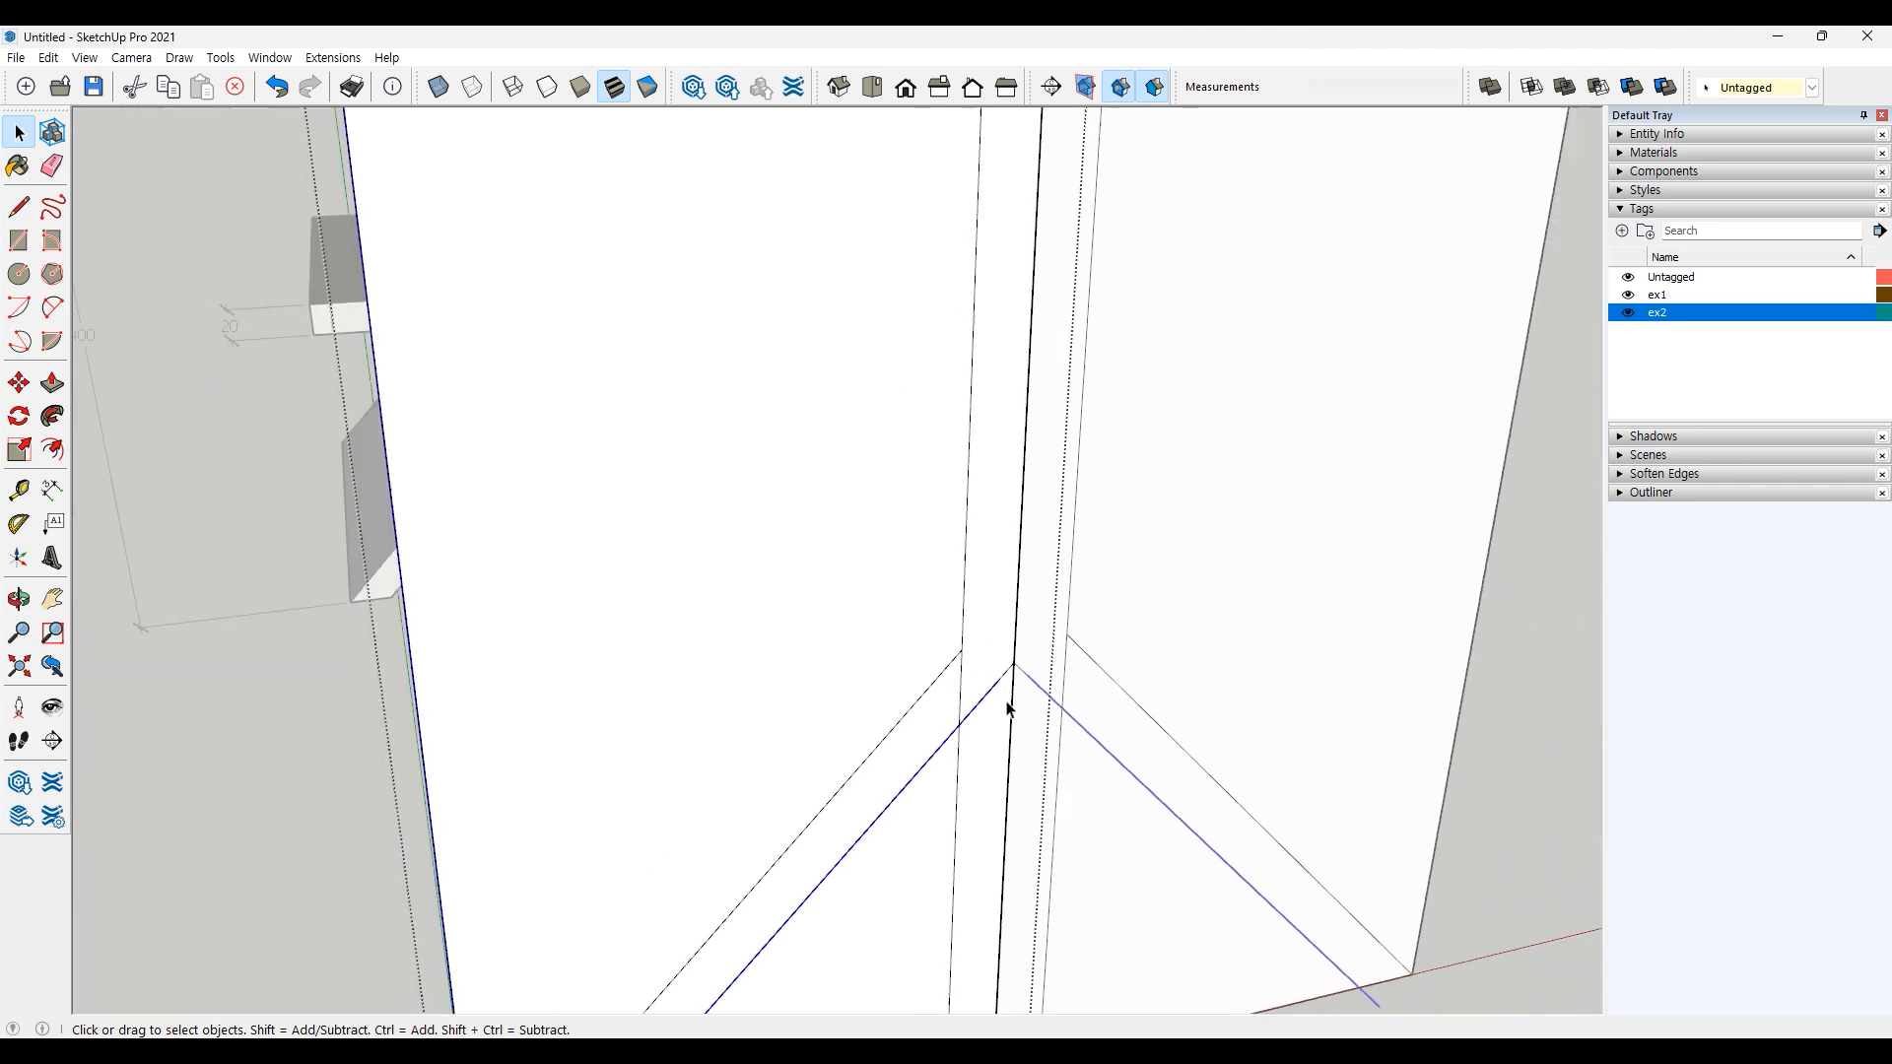
pyautogui.moveTo(1012, 731); pyautogui.dragTo(1061, 709, button='middle')
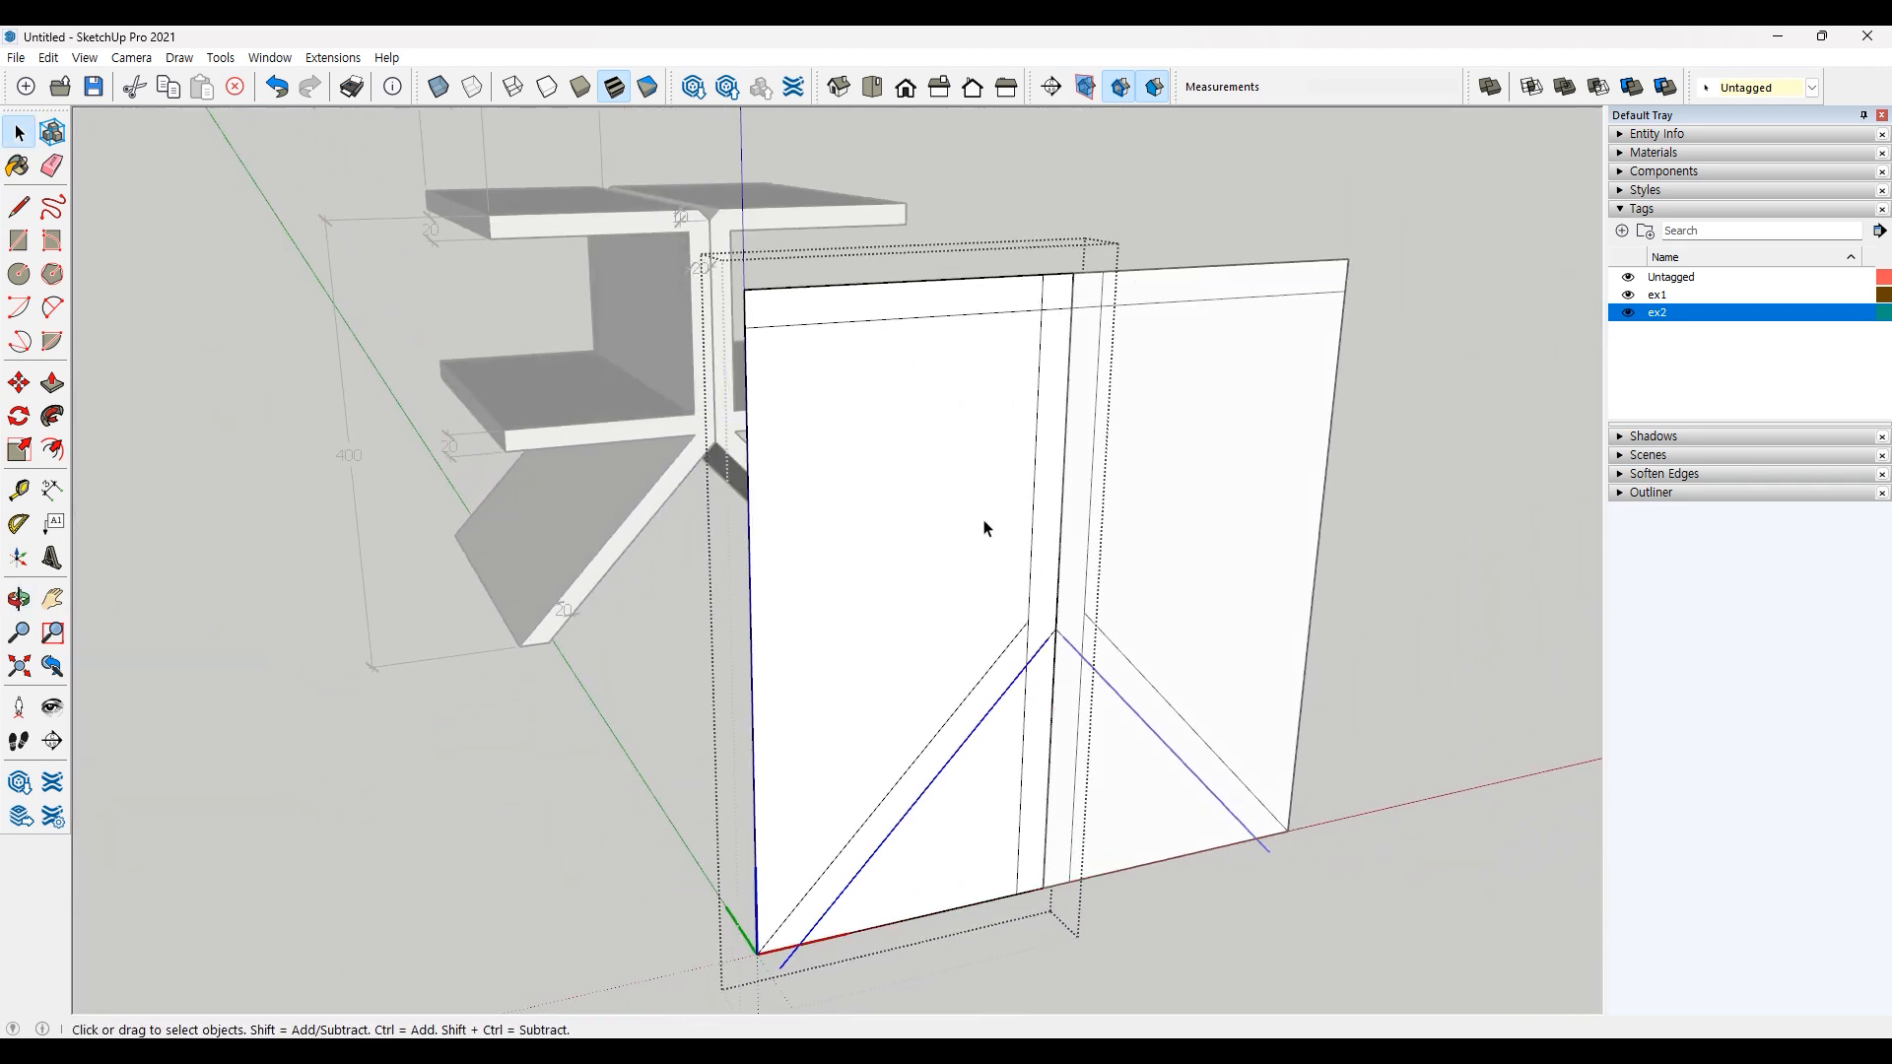
pyautogui.moveTo(1034, 563); pyautogui.dragTo(1053, 537, button='middle')
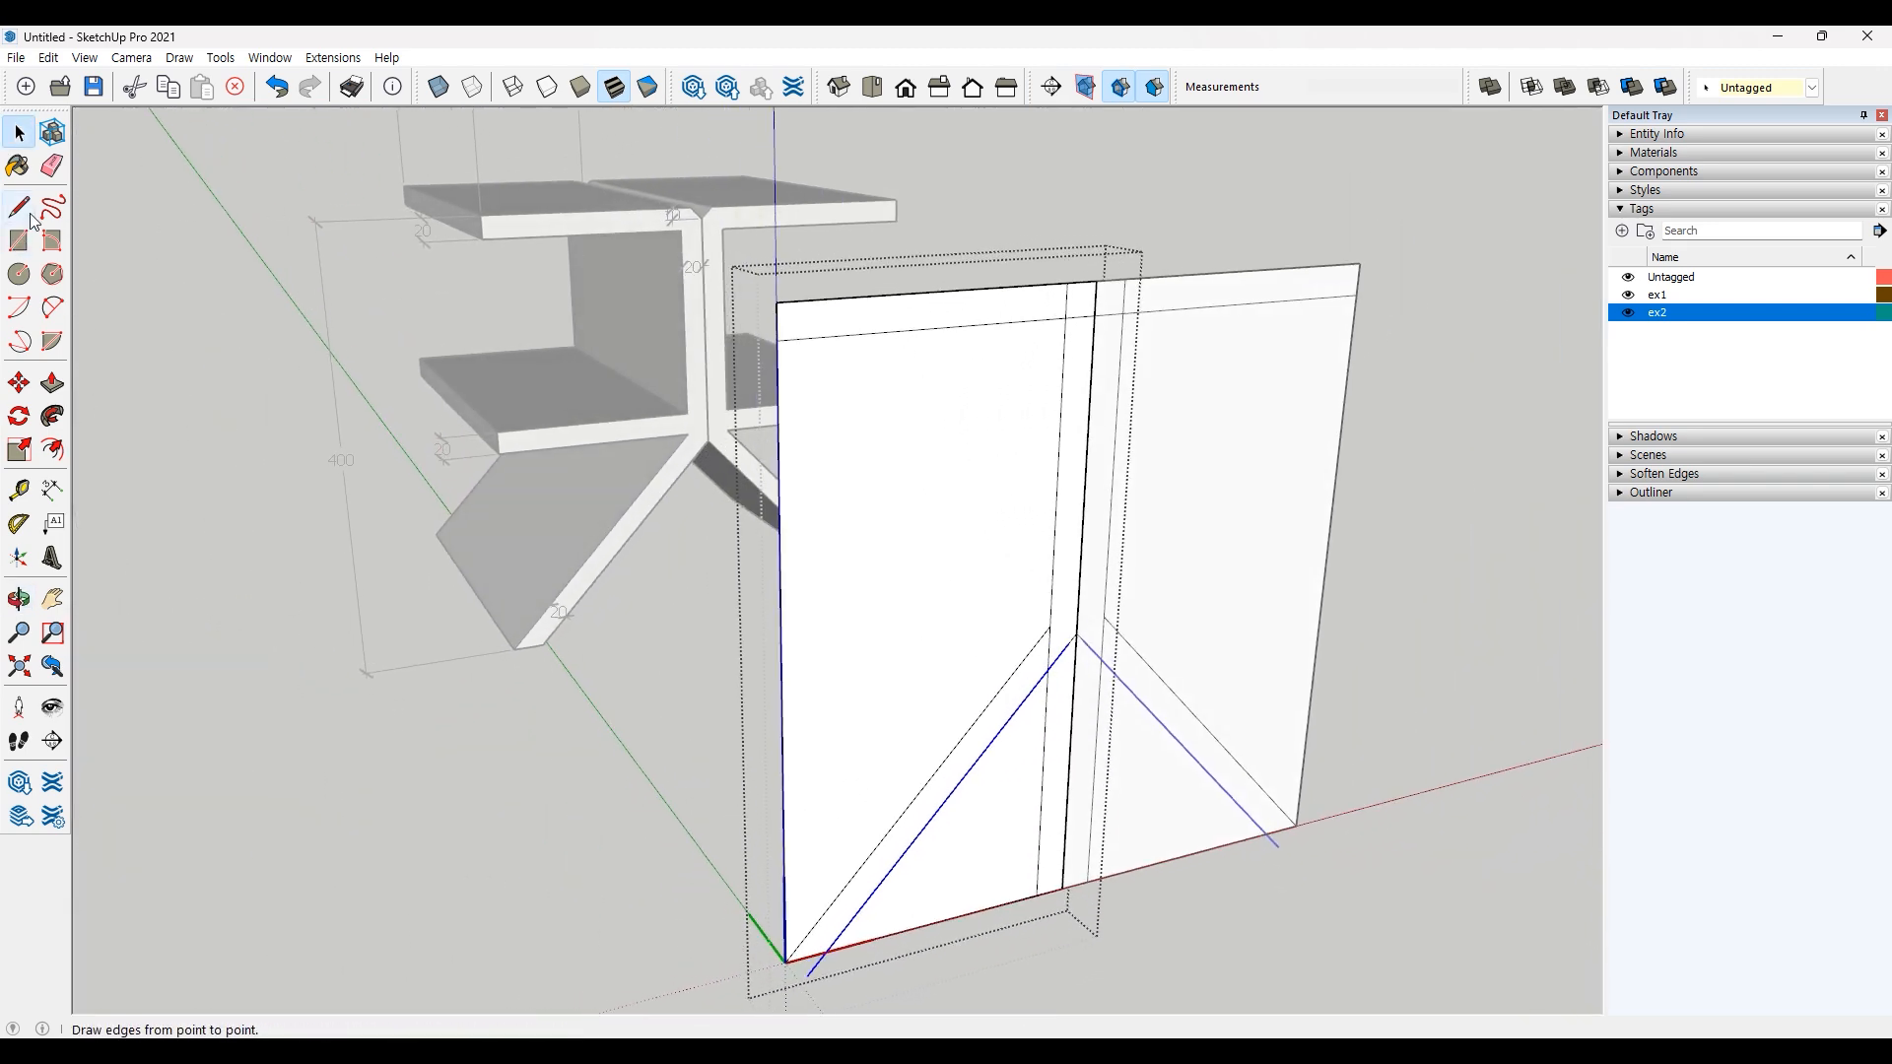
pyautogui.click(52, 165)
pyautogui.moveTo(1061, 294); pyautogui.dragTo(1081, 368)
pyautogui.moveTo(1059, 644); pyautogui.dragTo(1040, 659)
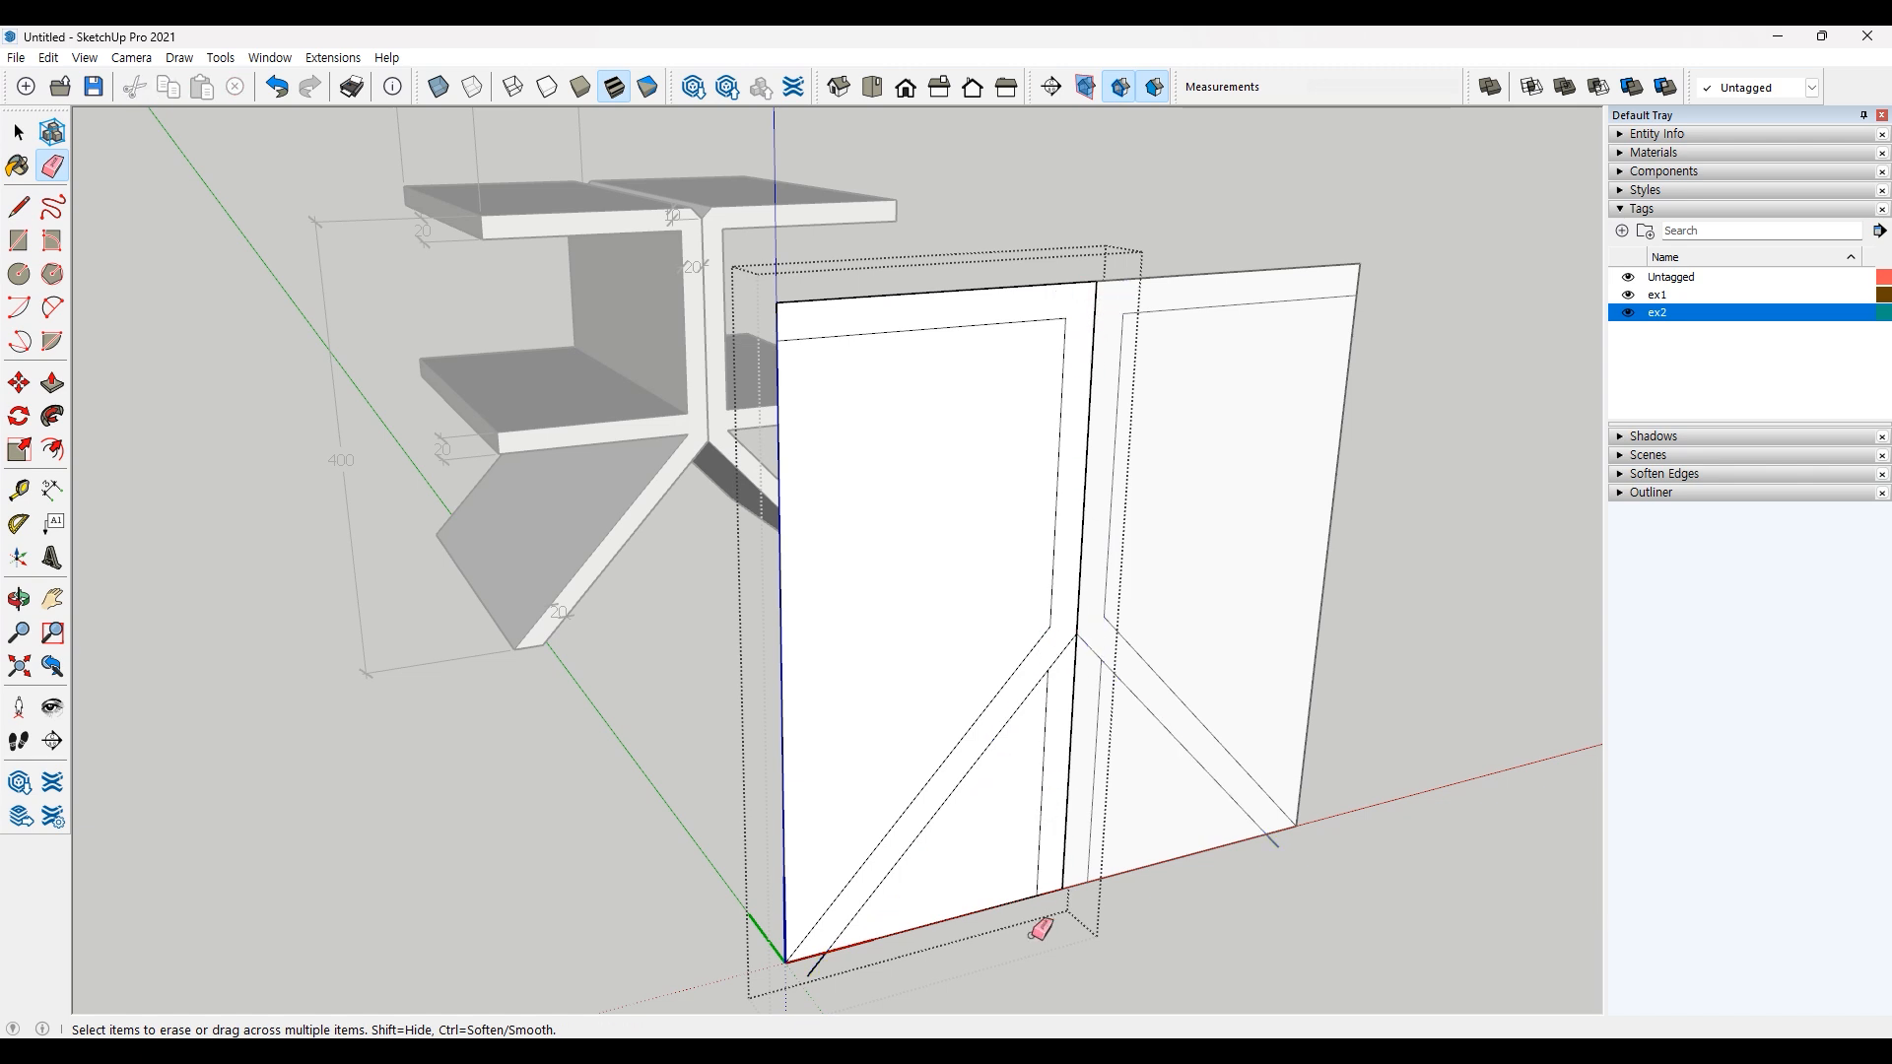
pyautogui.moveTo(1078, 870); pyautogui.dragTo(986, 909)
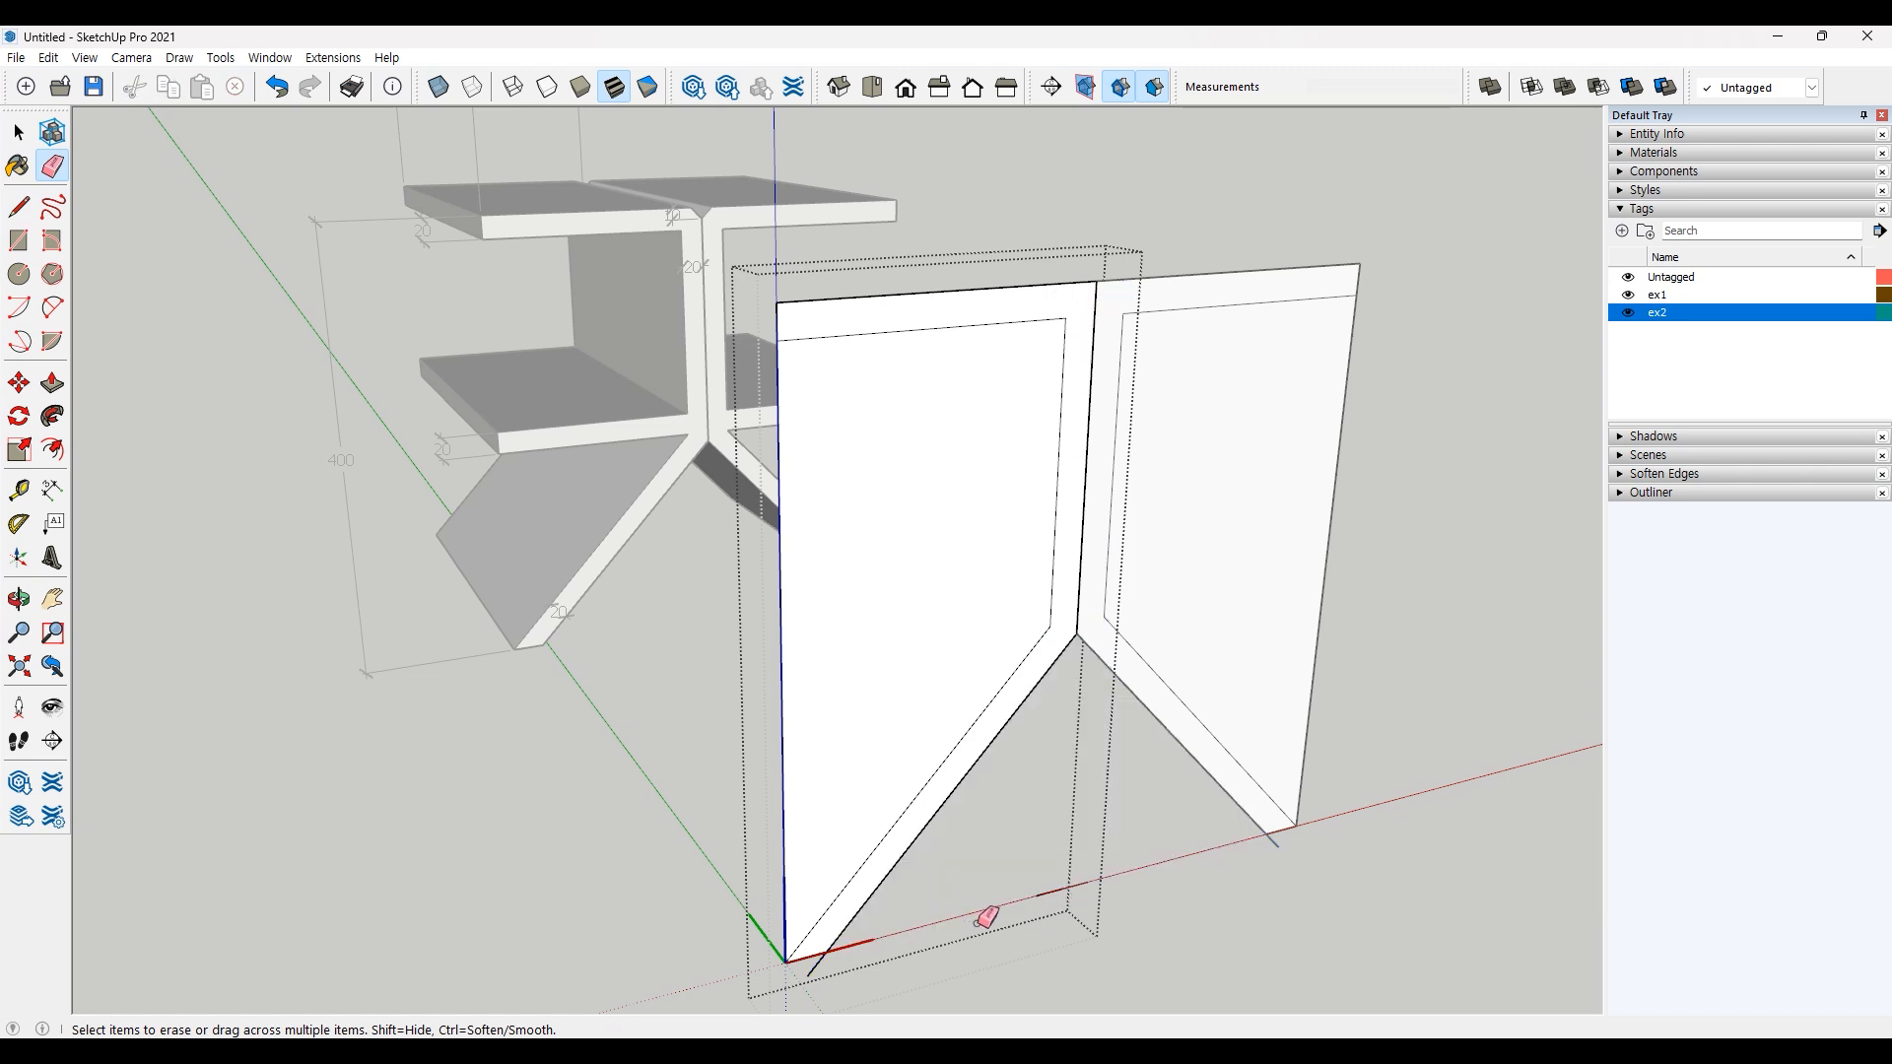
pyautogui.click(786, 867)
pyautogui.press('space')
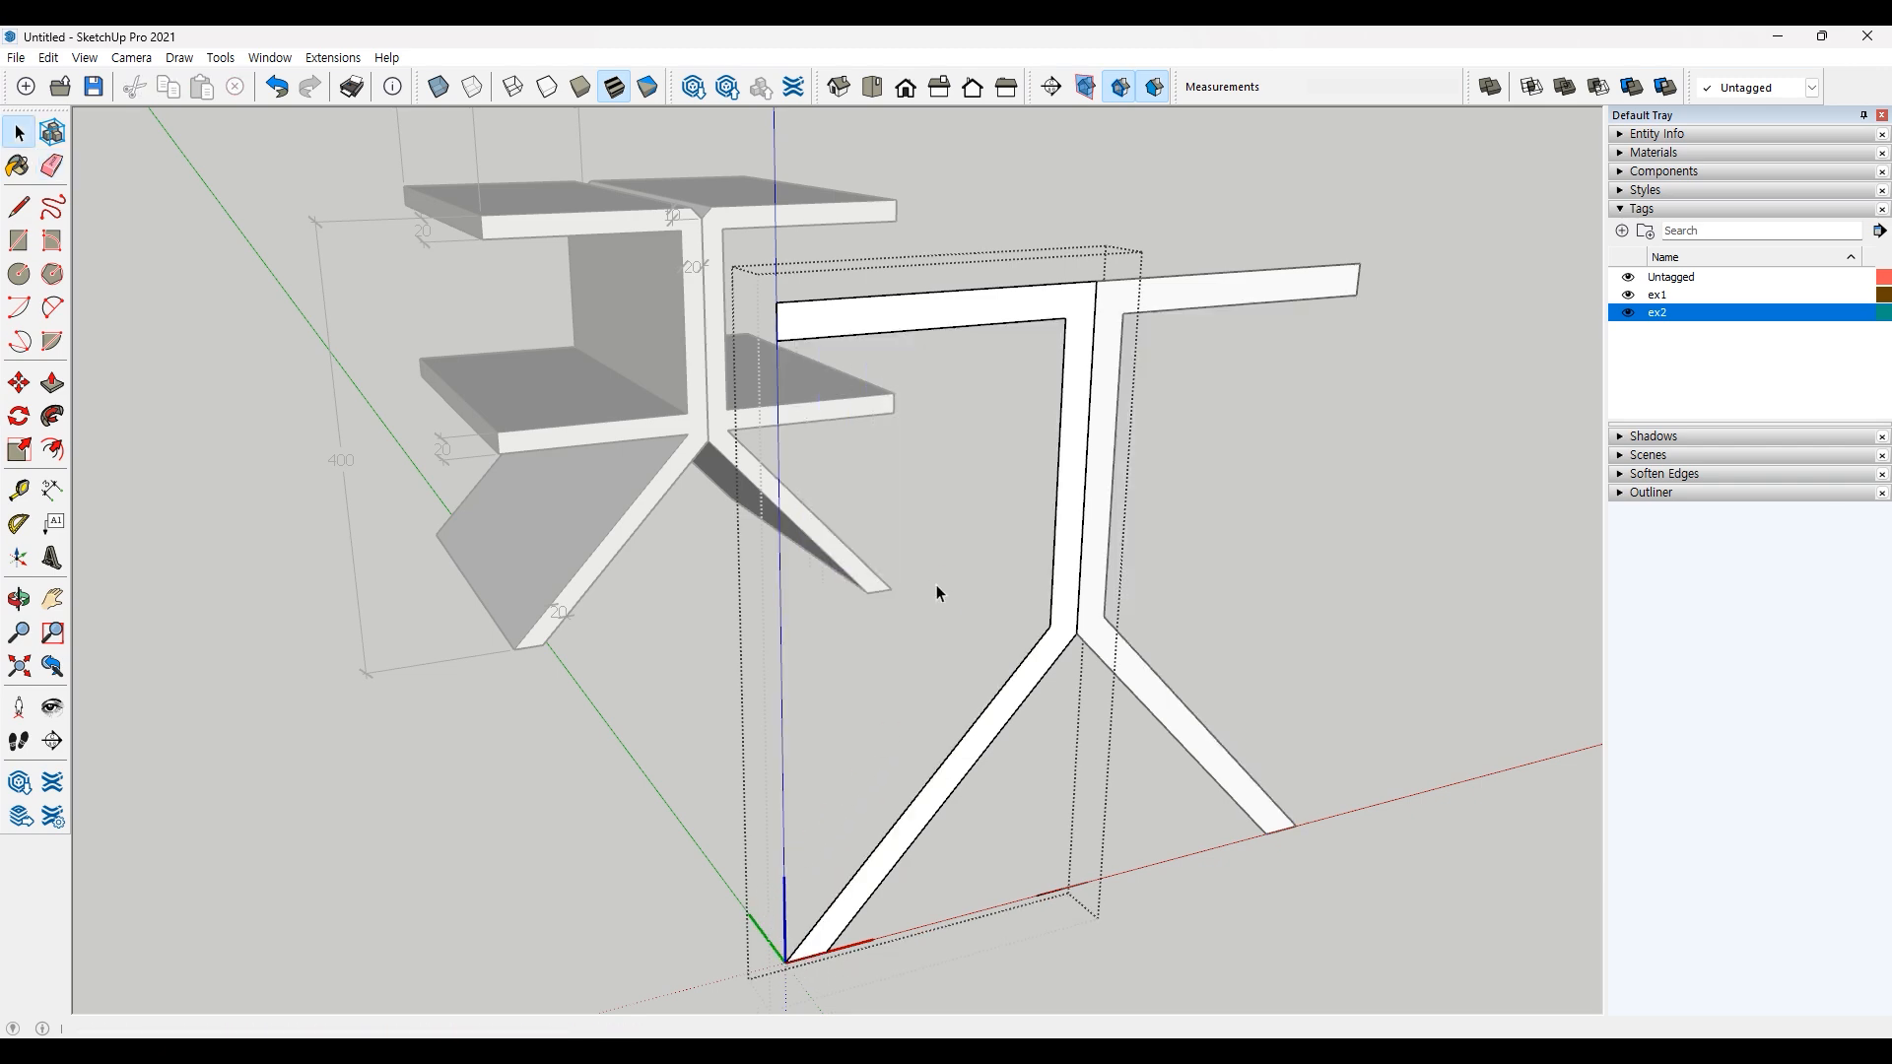
# Step: Push/Pull the half's profile face 400 to give the shelf its depth
pyautogui.moveTo(919, 600); pyautogui.dragTo(1052, 712, button='middle')
pyautogui.scroll(-1, 1052, 712)
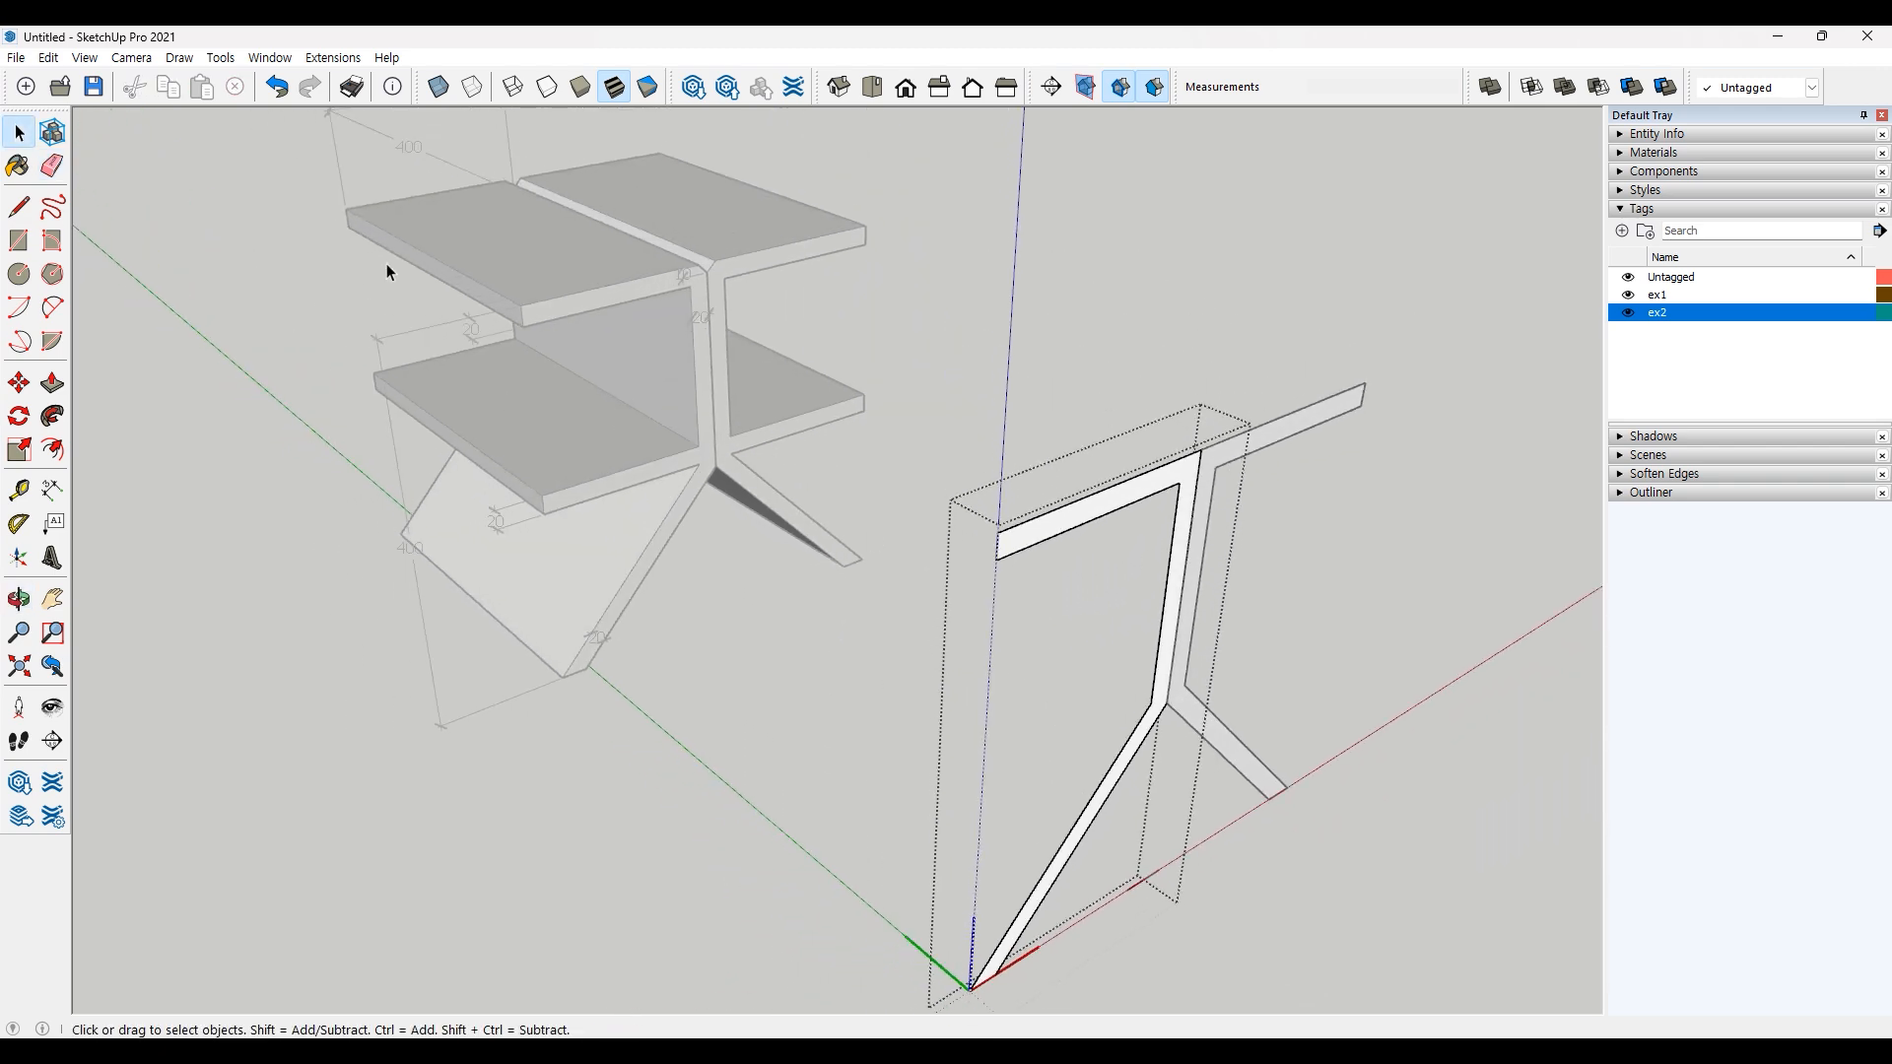
pyautogui.click(52, 383)
pyautogui.click(1148, 497)
pyautogui.scroll(-1, 1221, 541)
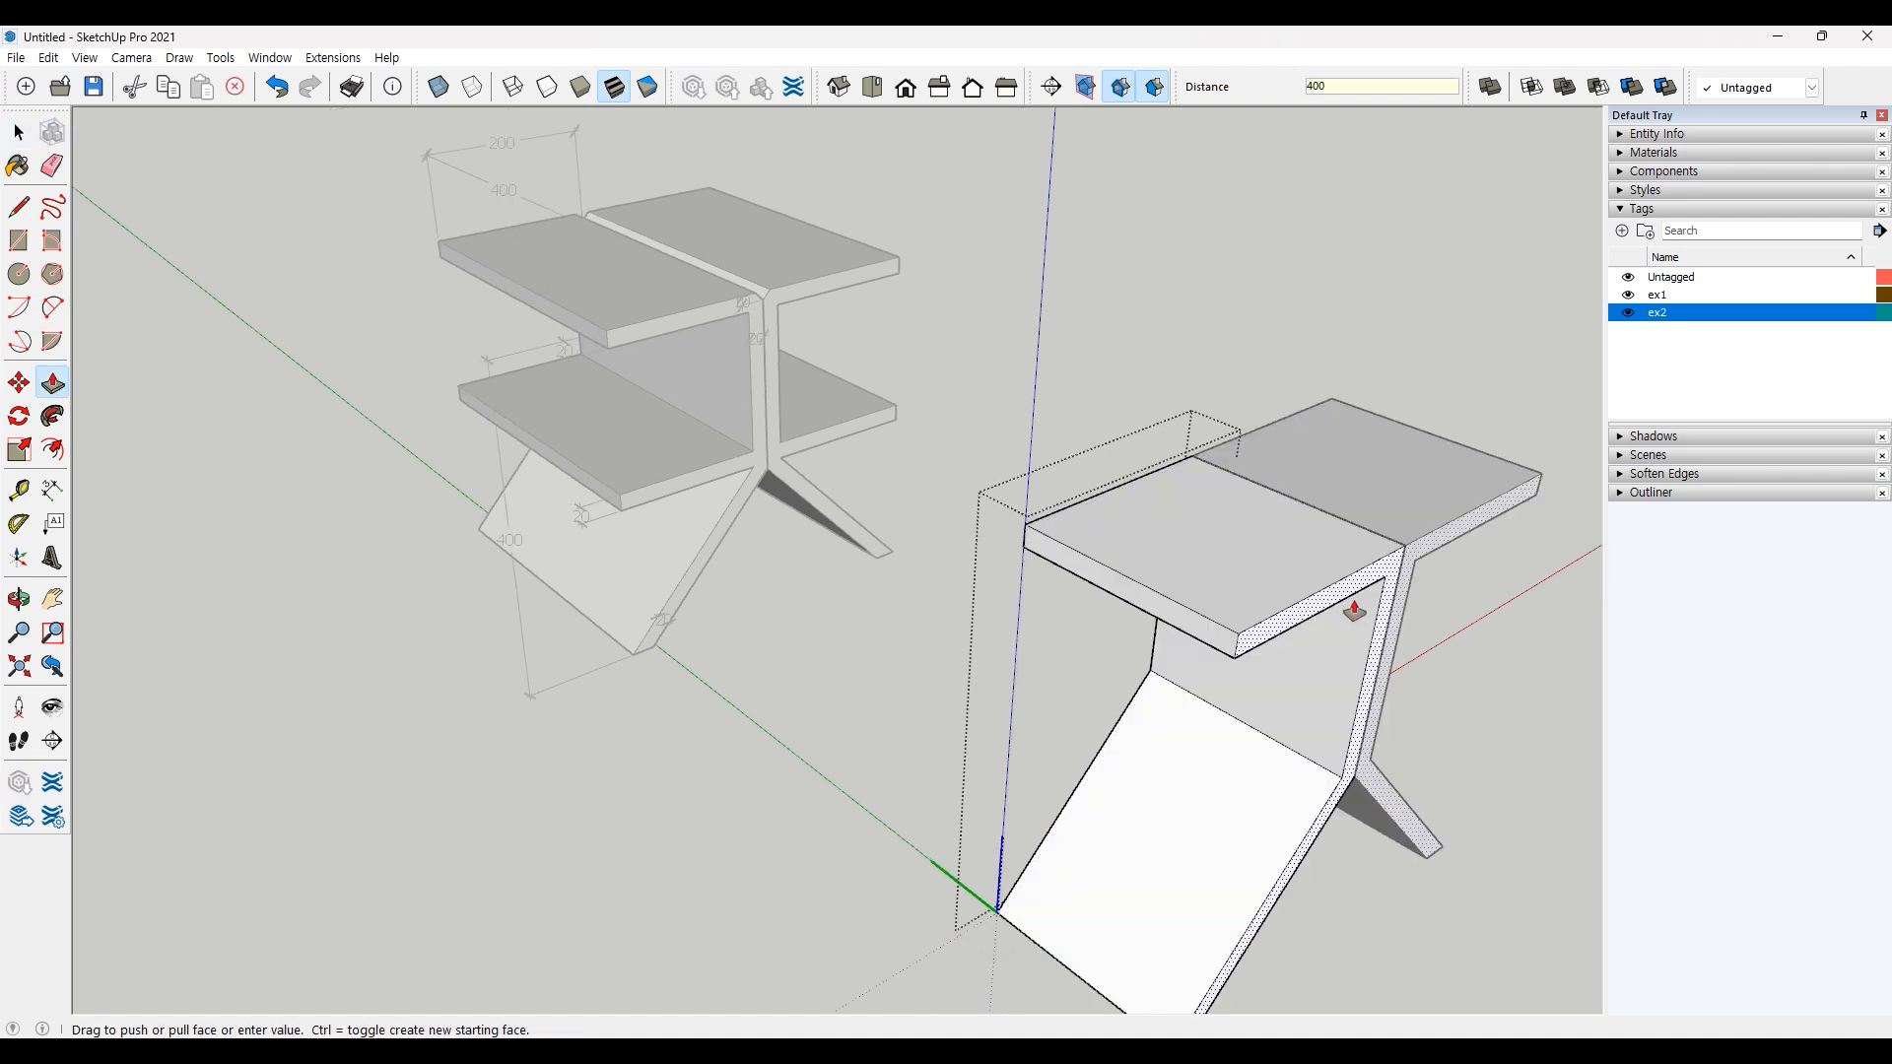
pyautogui.write('400')
pyautogui.press('Return')
pyautogui.press('space')
# Step: Copy the edge where the leg meets the upright's inner face 20 upward along that face
pyautogui.moveTo(1355, 609); pyautogui.dragTo(1252, 772, button='middle')
pyautogui.scroll(-5, 1186, 654)
pyautogui.scroll(6, 1251, 772)
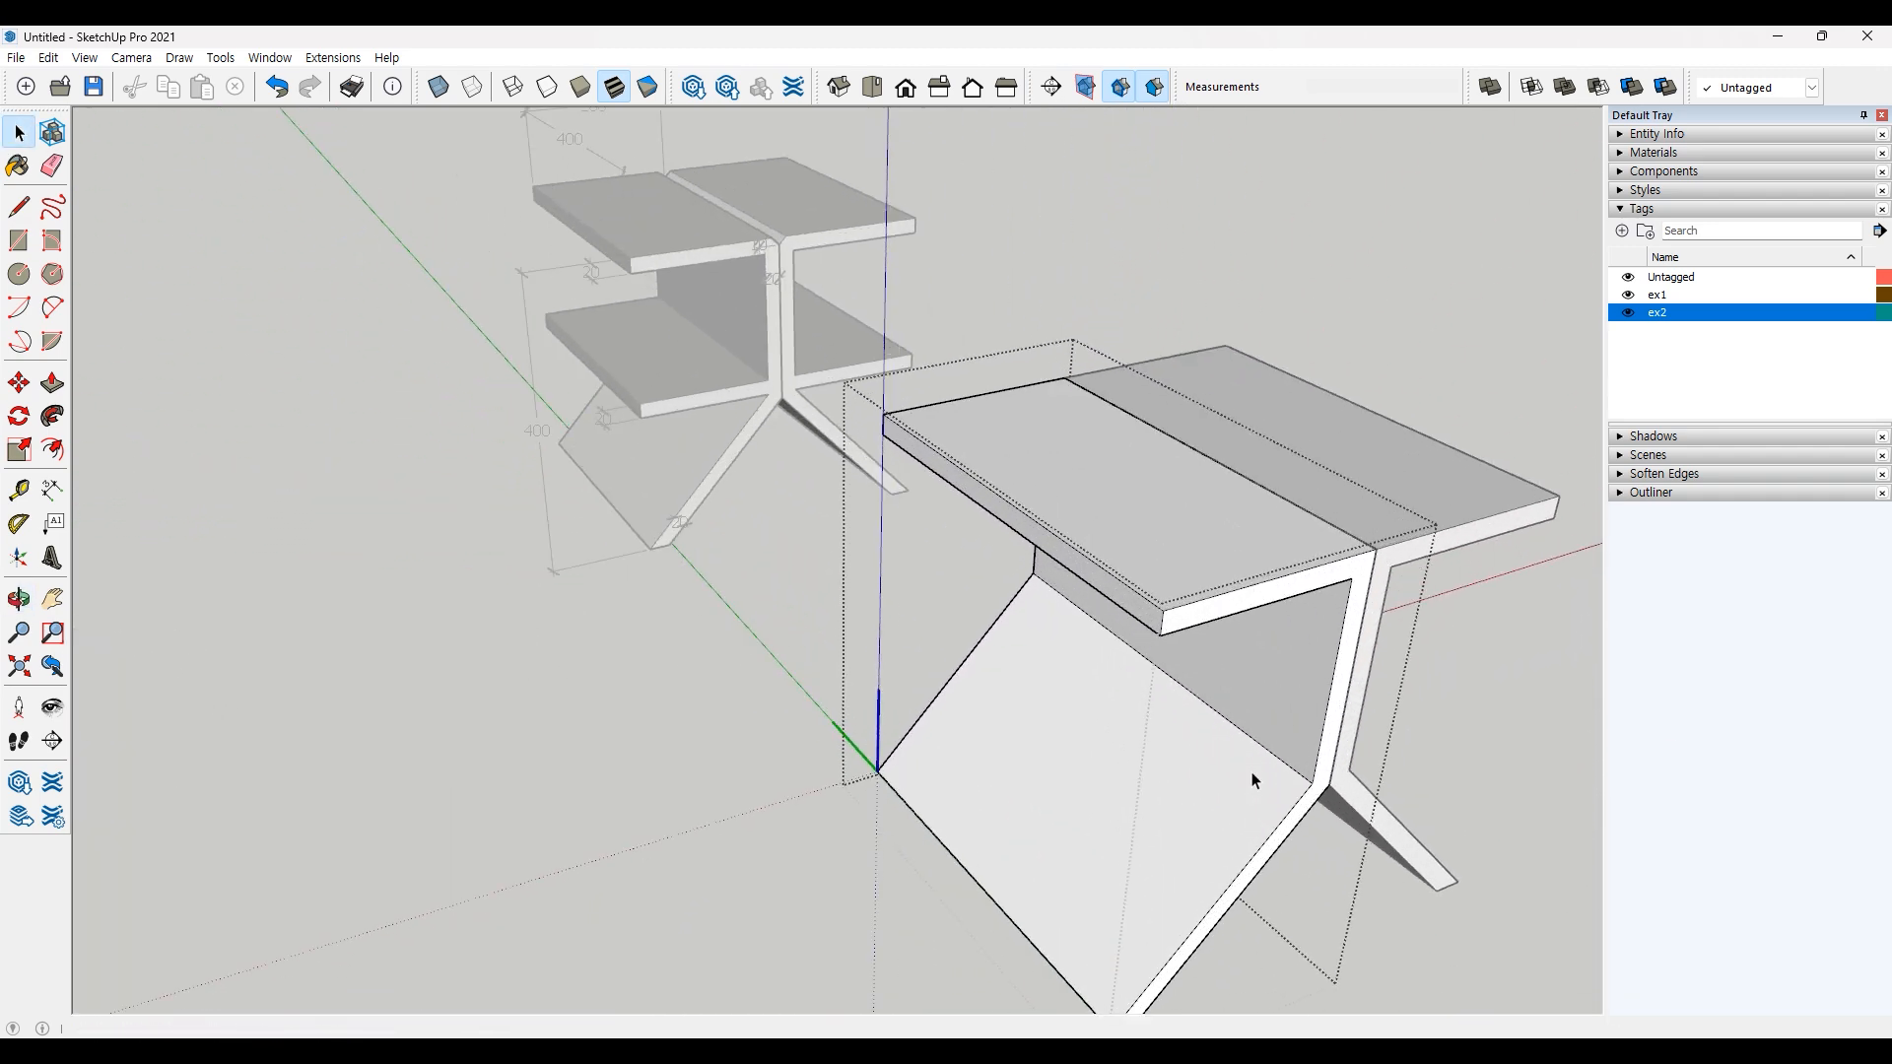
pyautogui.keyDown('shift'); pyautogui.moveTo(1316, 671); pyautogui.dragTo(1042, 675, button='middle'); pyautogui.keyUp('shift')
pyautogui.scroll(2, 1025, 656)
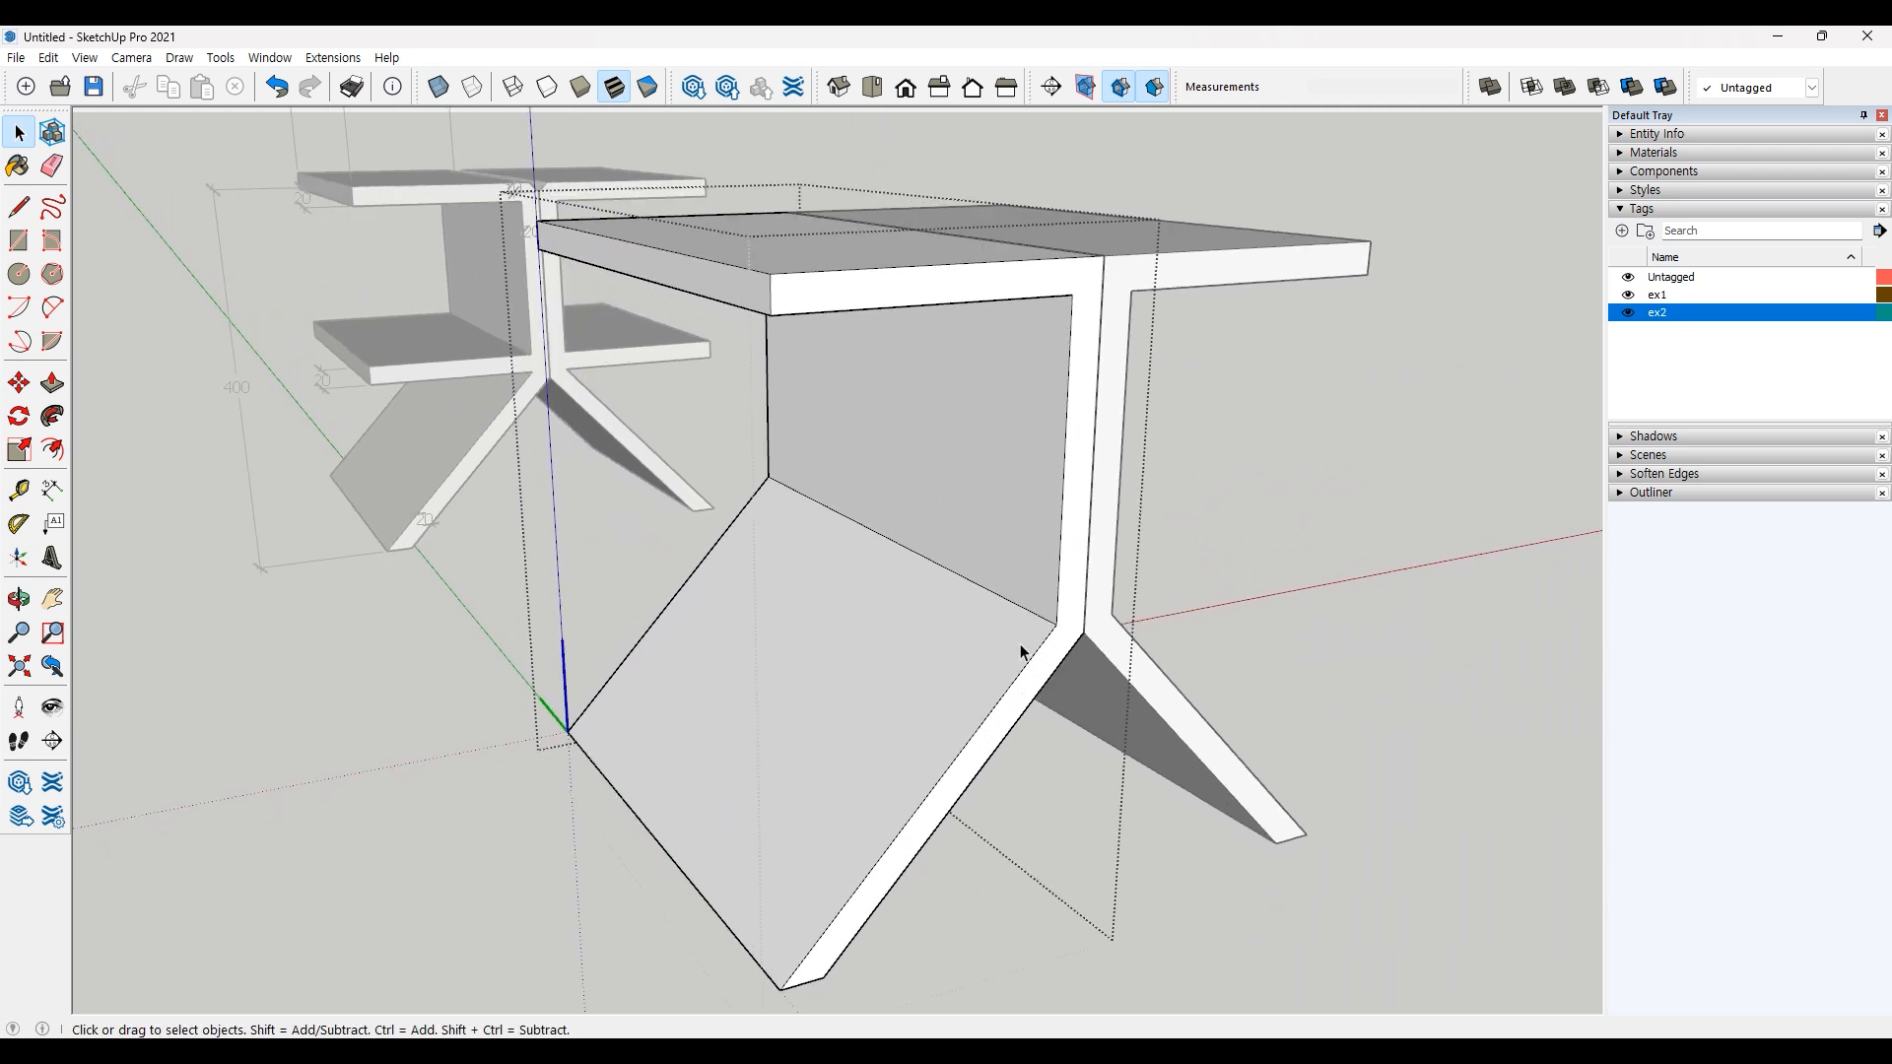
pyautogui.click(990, 591)
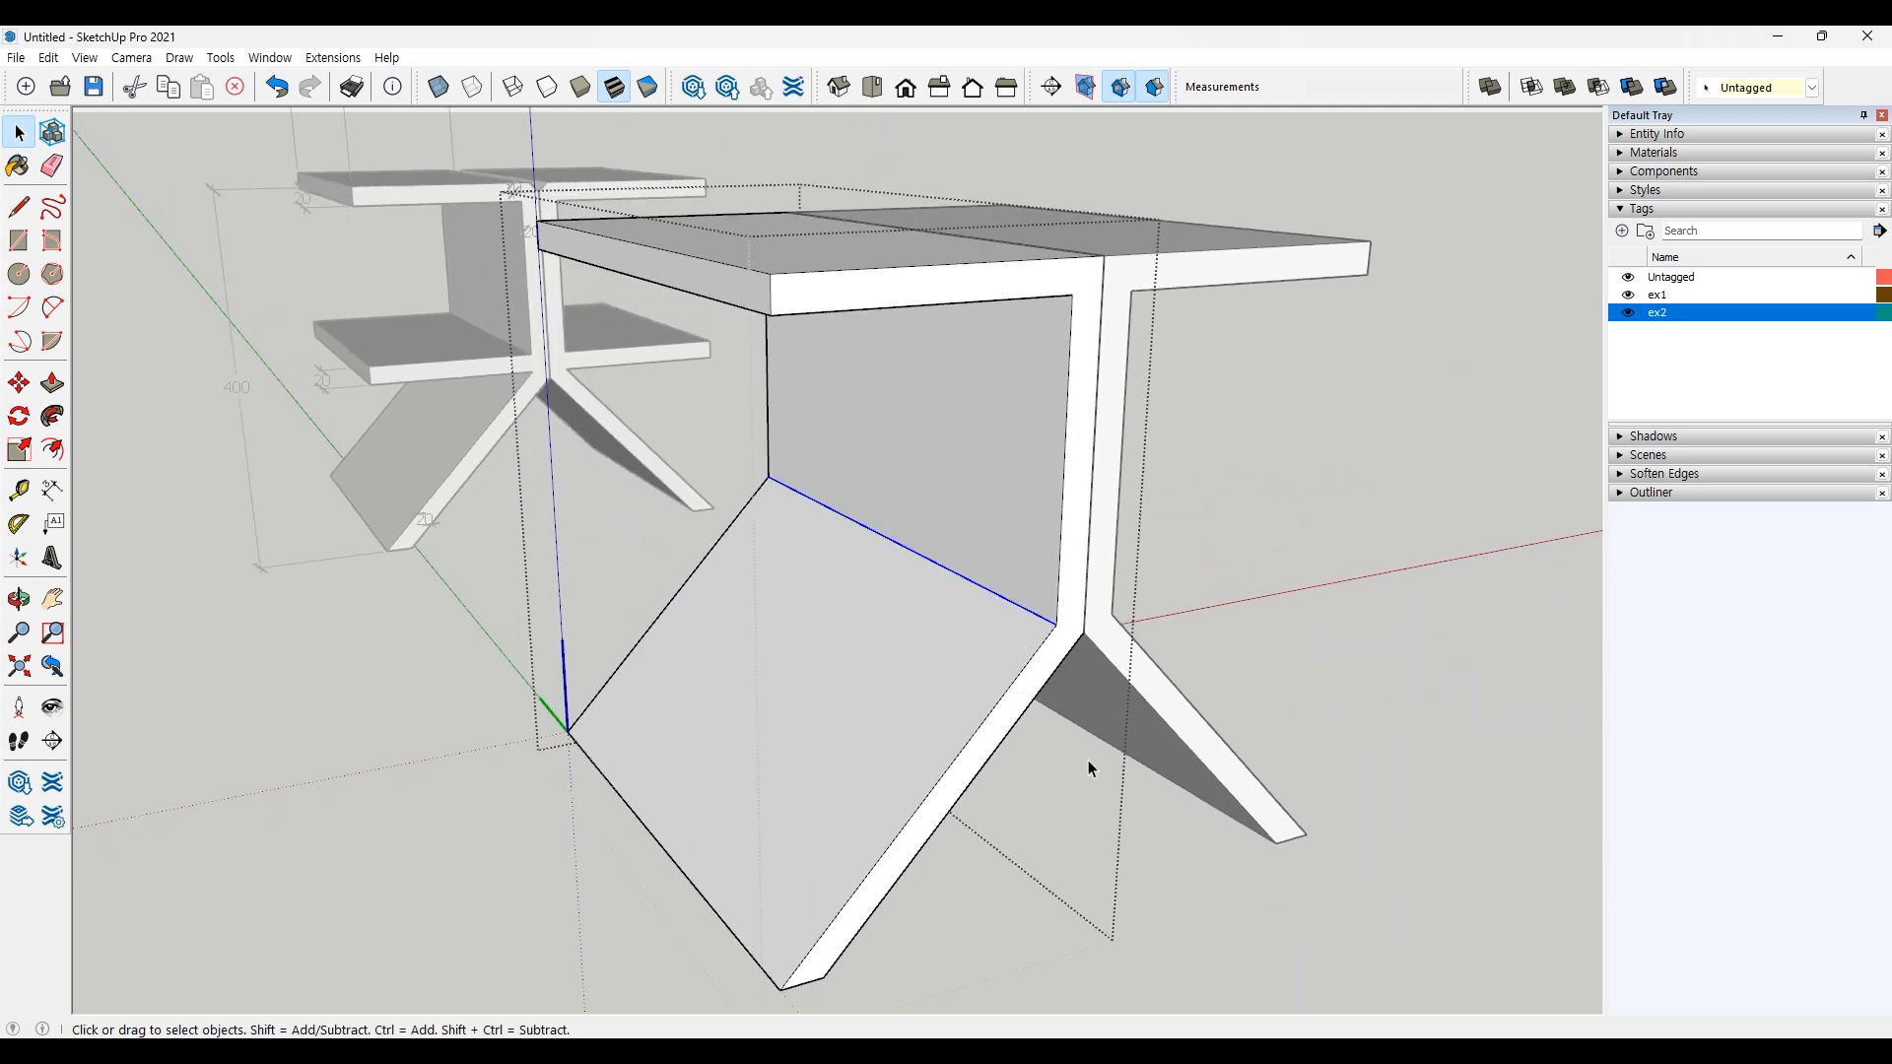
pyautogui.click(19, 383)
pyautogui.click(1049, 631)
pyautogui.press('ctrl')
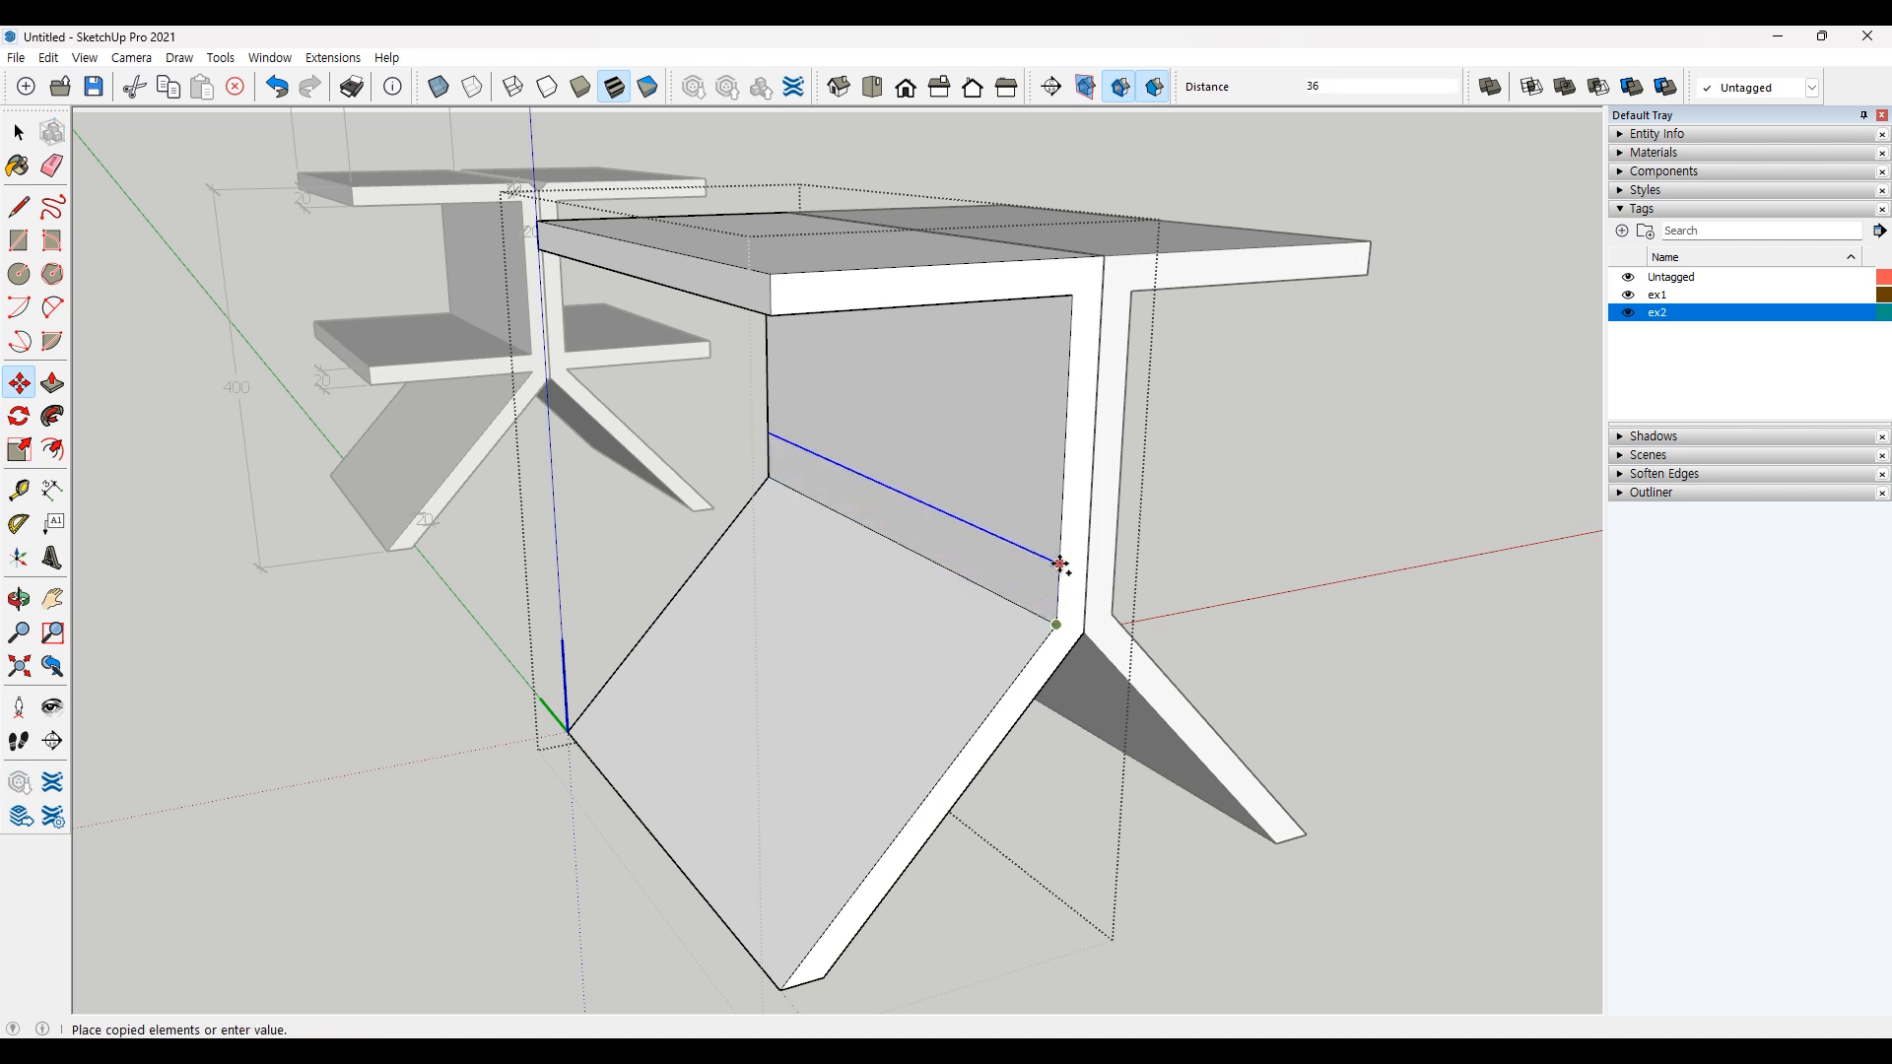
pyautogui.press('Escape')
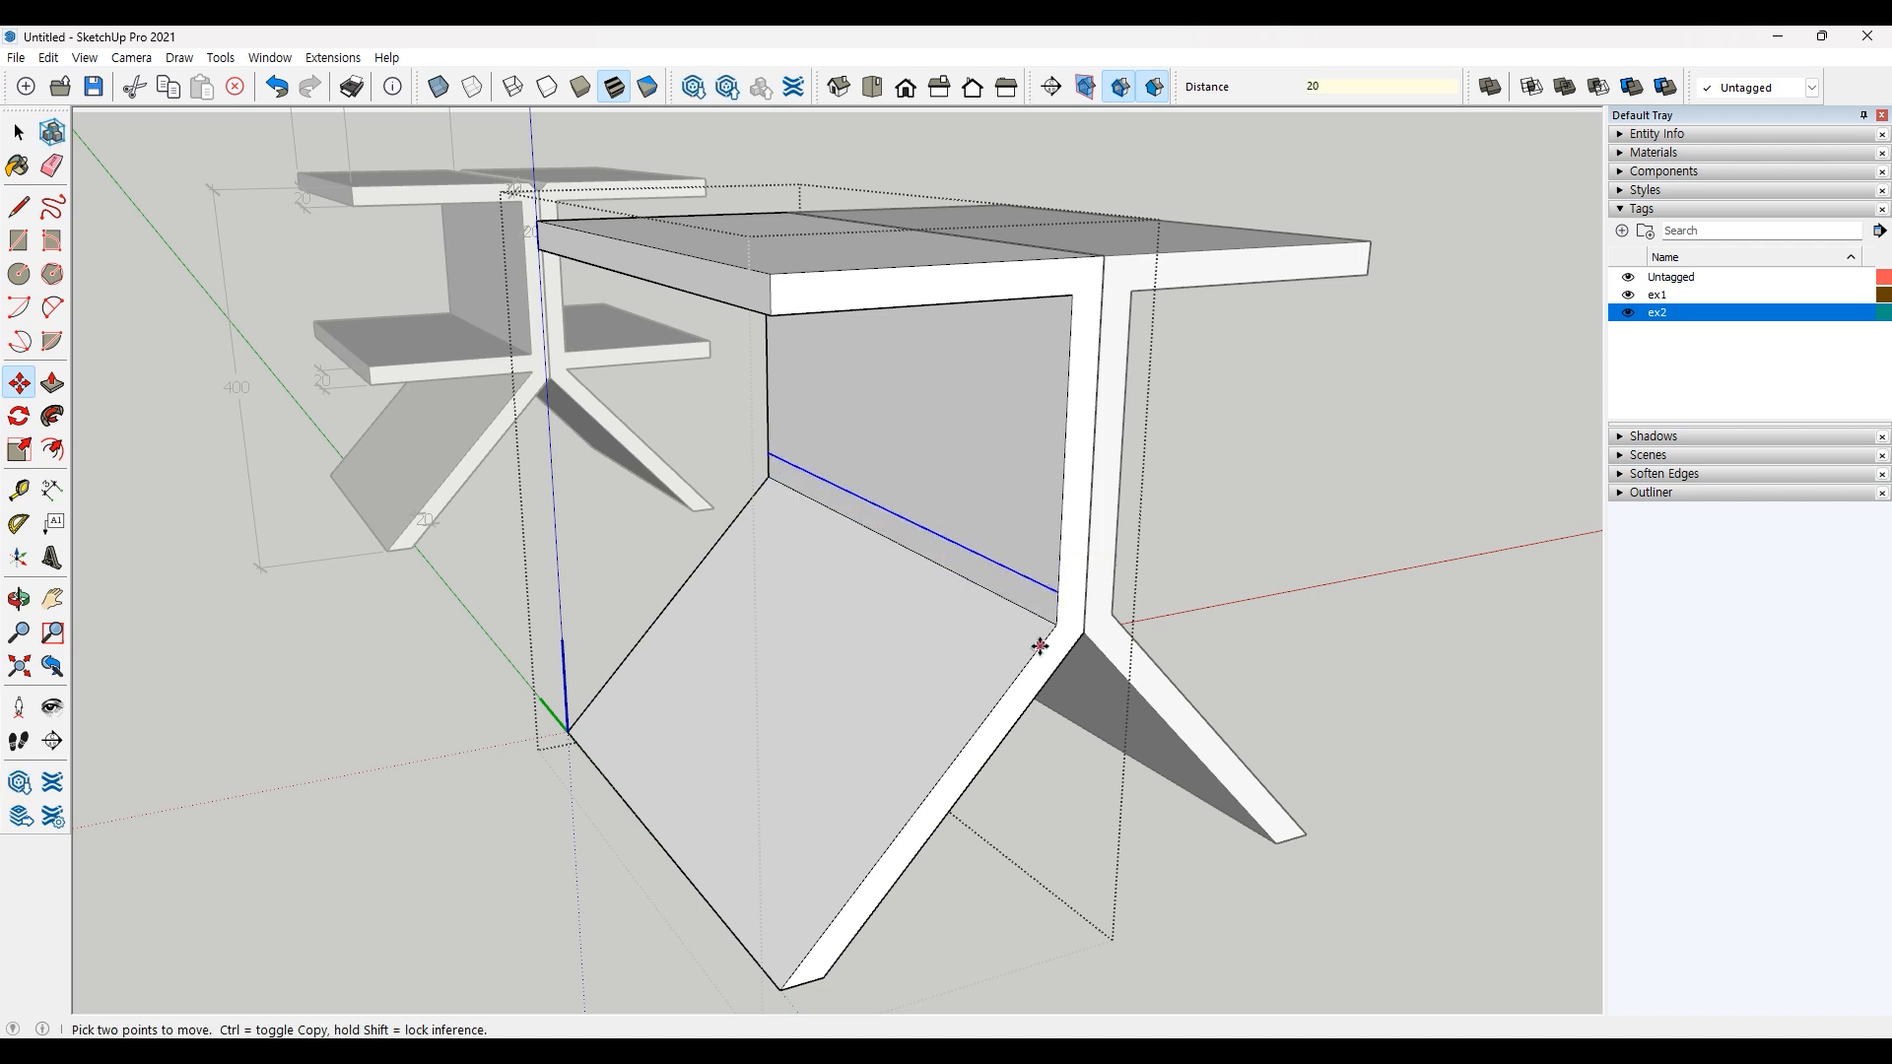
pyautogui.press('space')
# Step: Push/Pull the narrow strip at the base of the upright 180 outward, flush with the top shelf's outer edge, as the lower shelf
pyautogui.click(1032, 604)
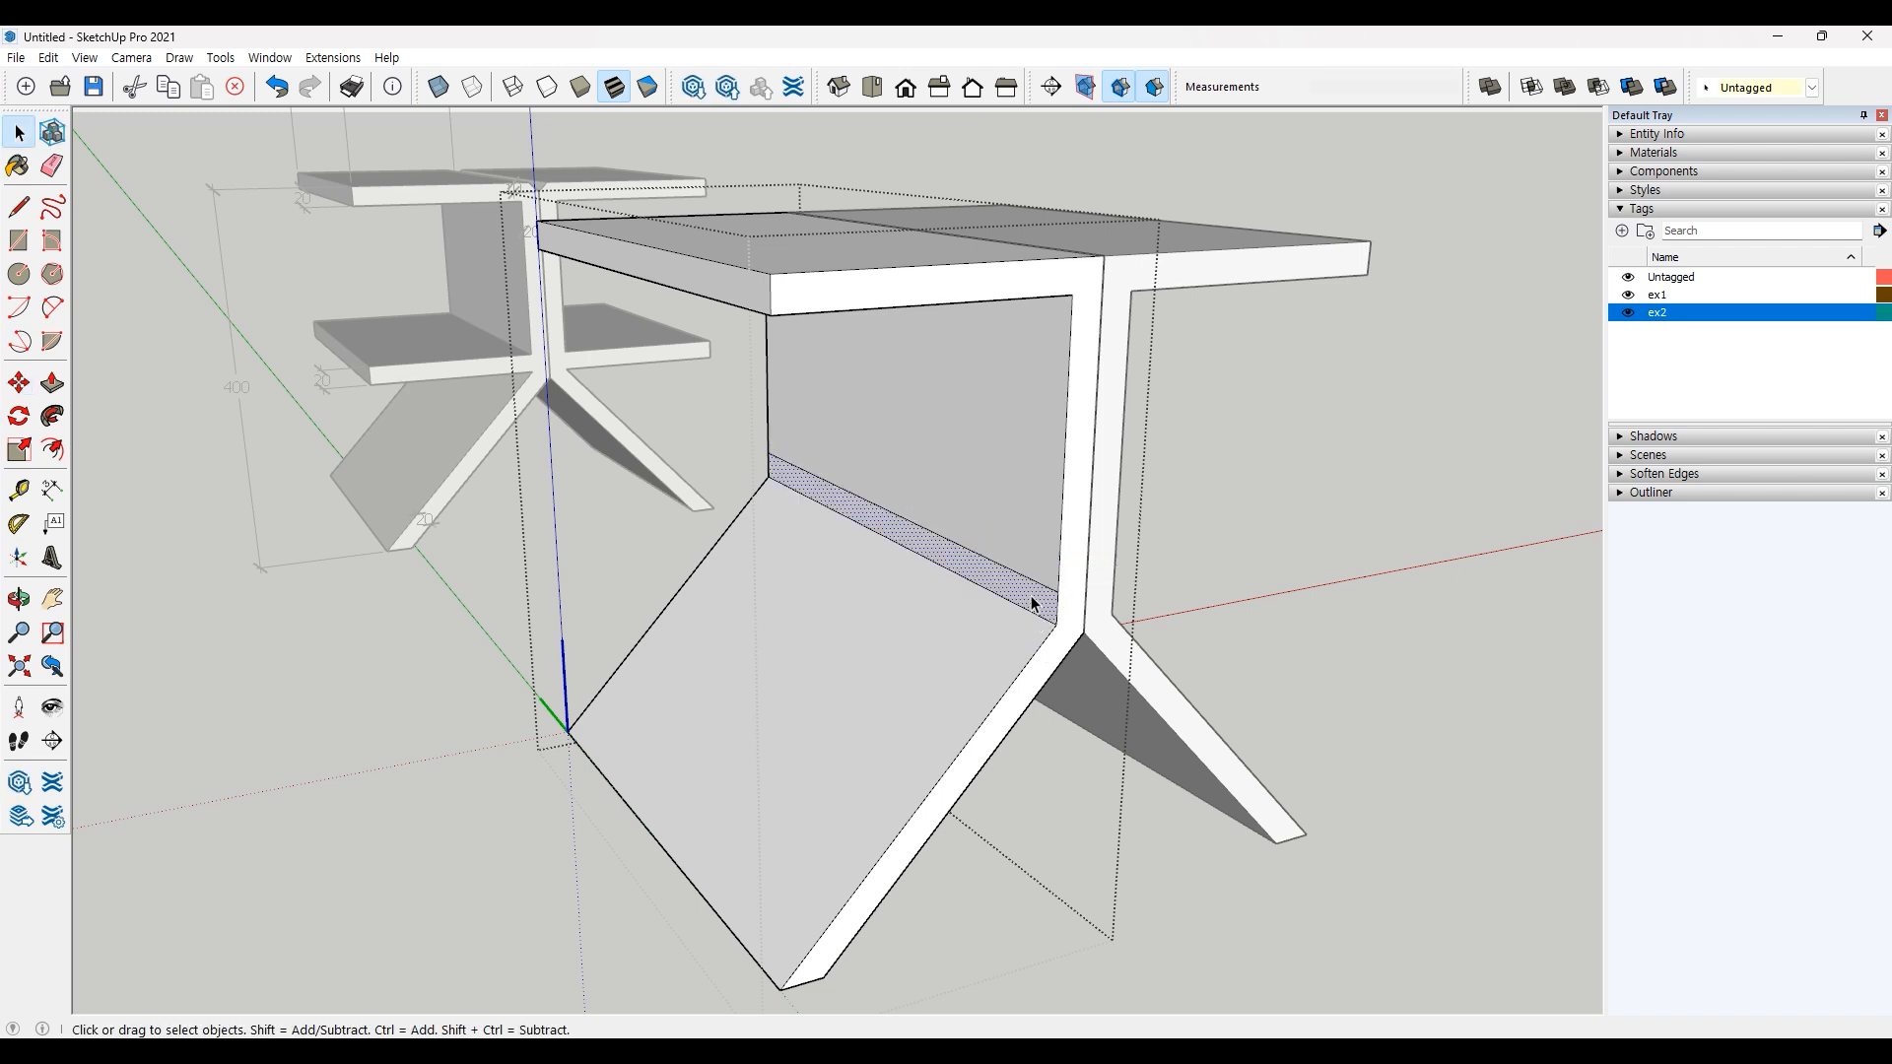
pyautogui.press('p')
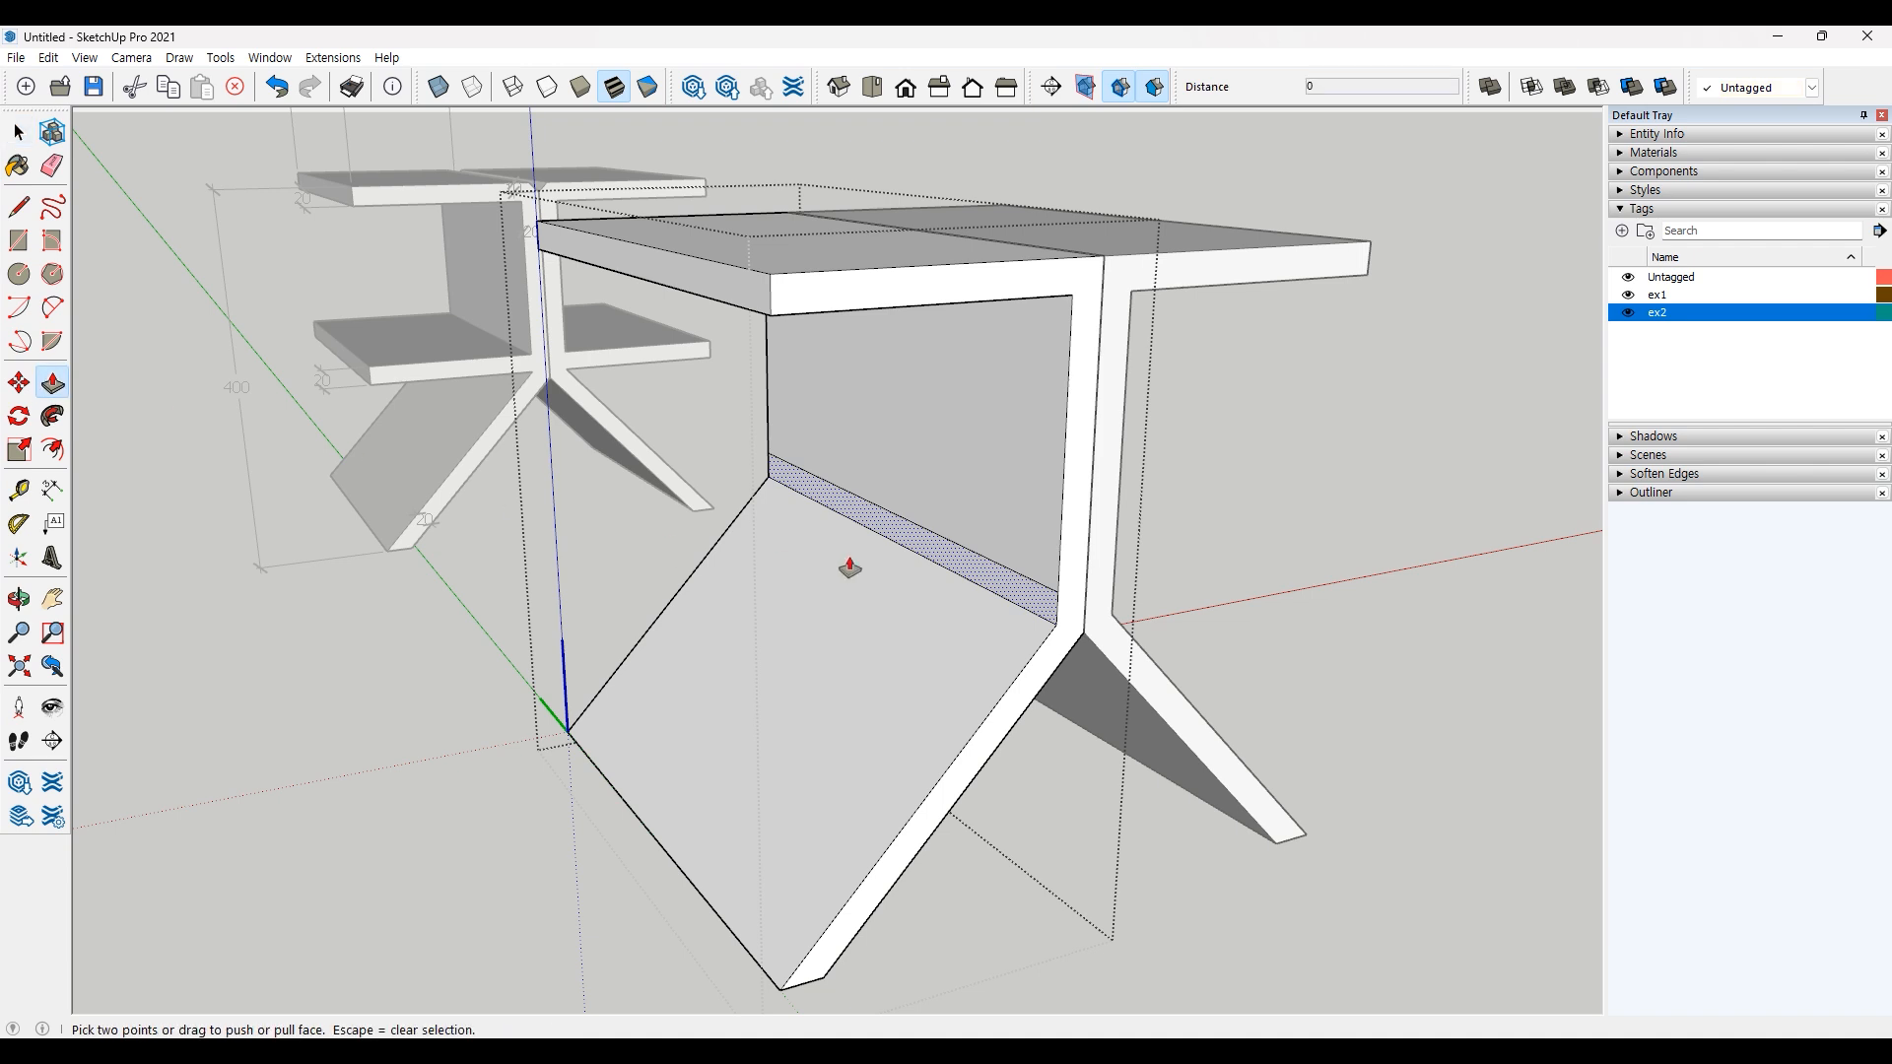
pyautogui.click(921, 540)
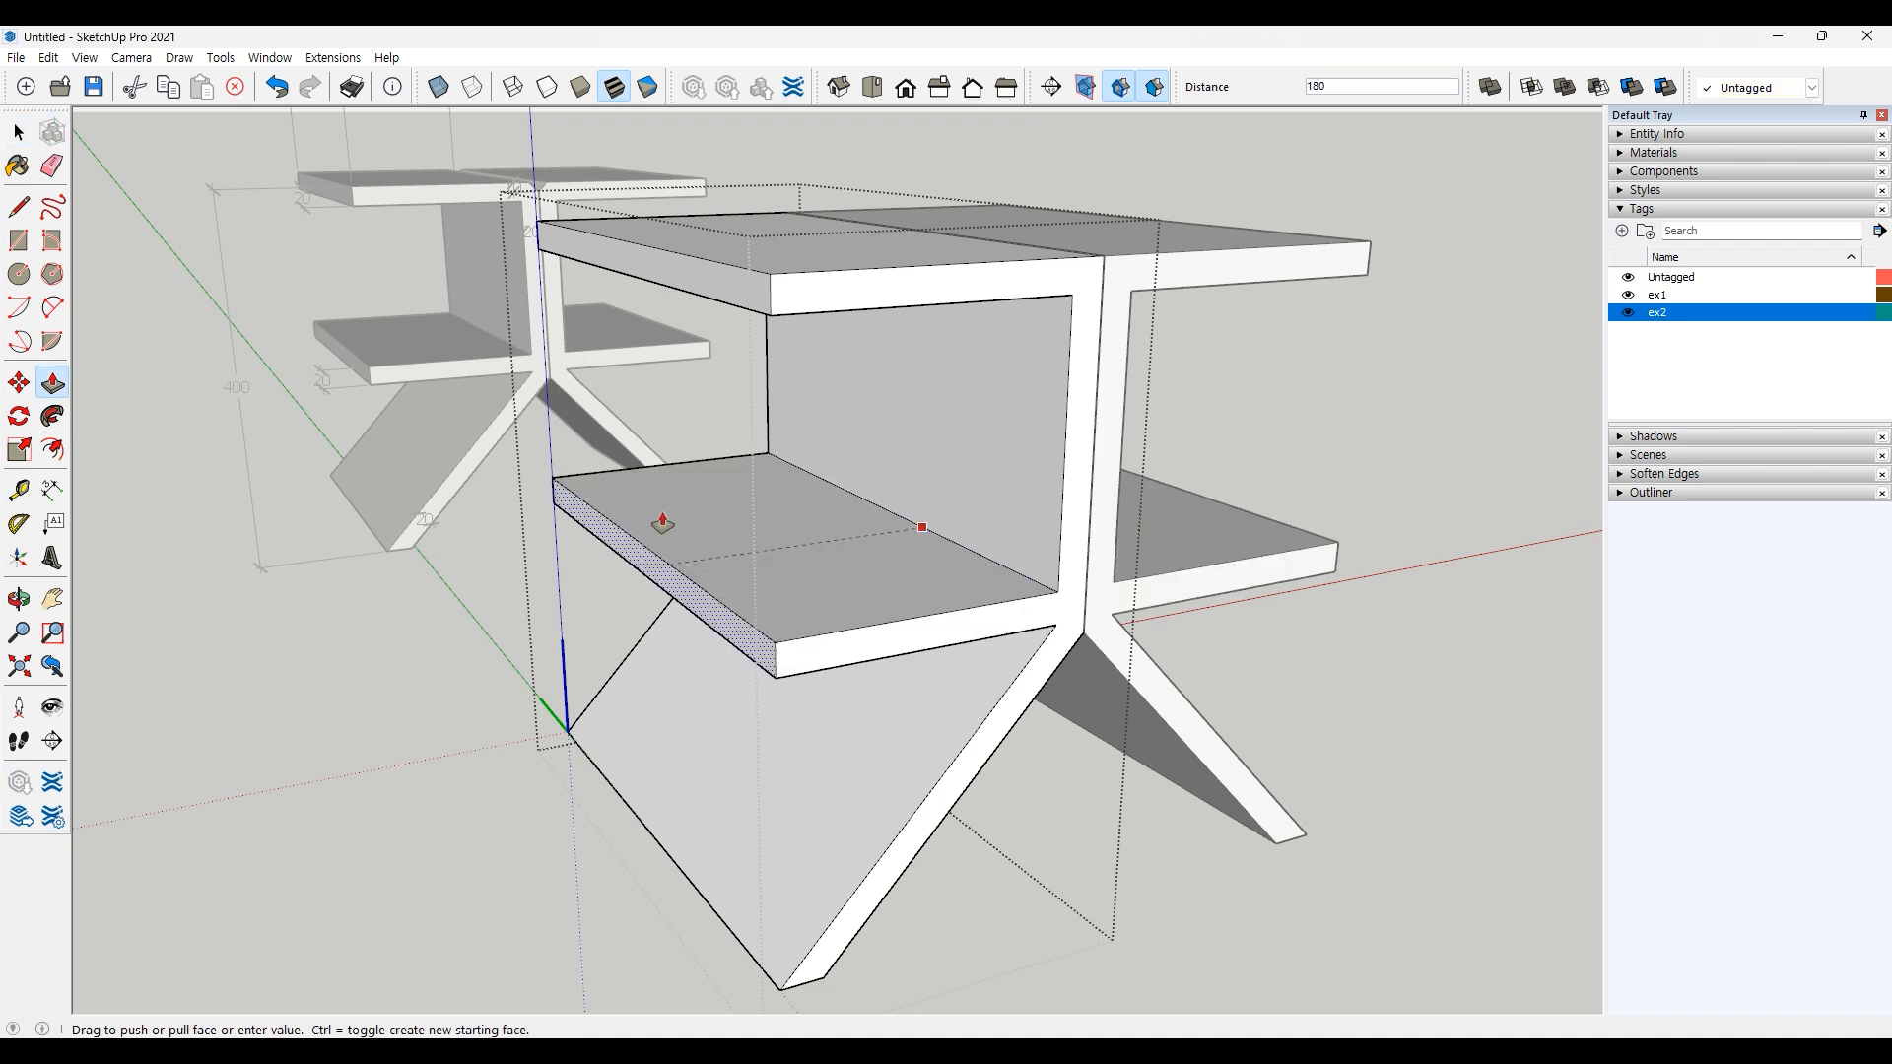
pyautogui.click(539, 259)
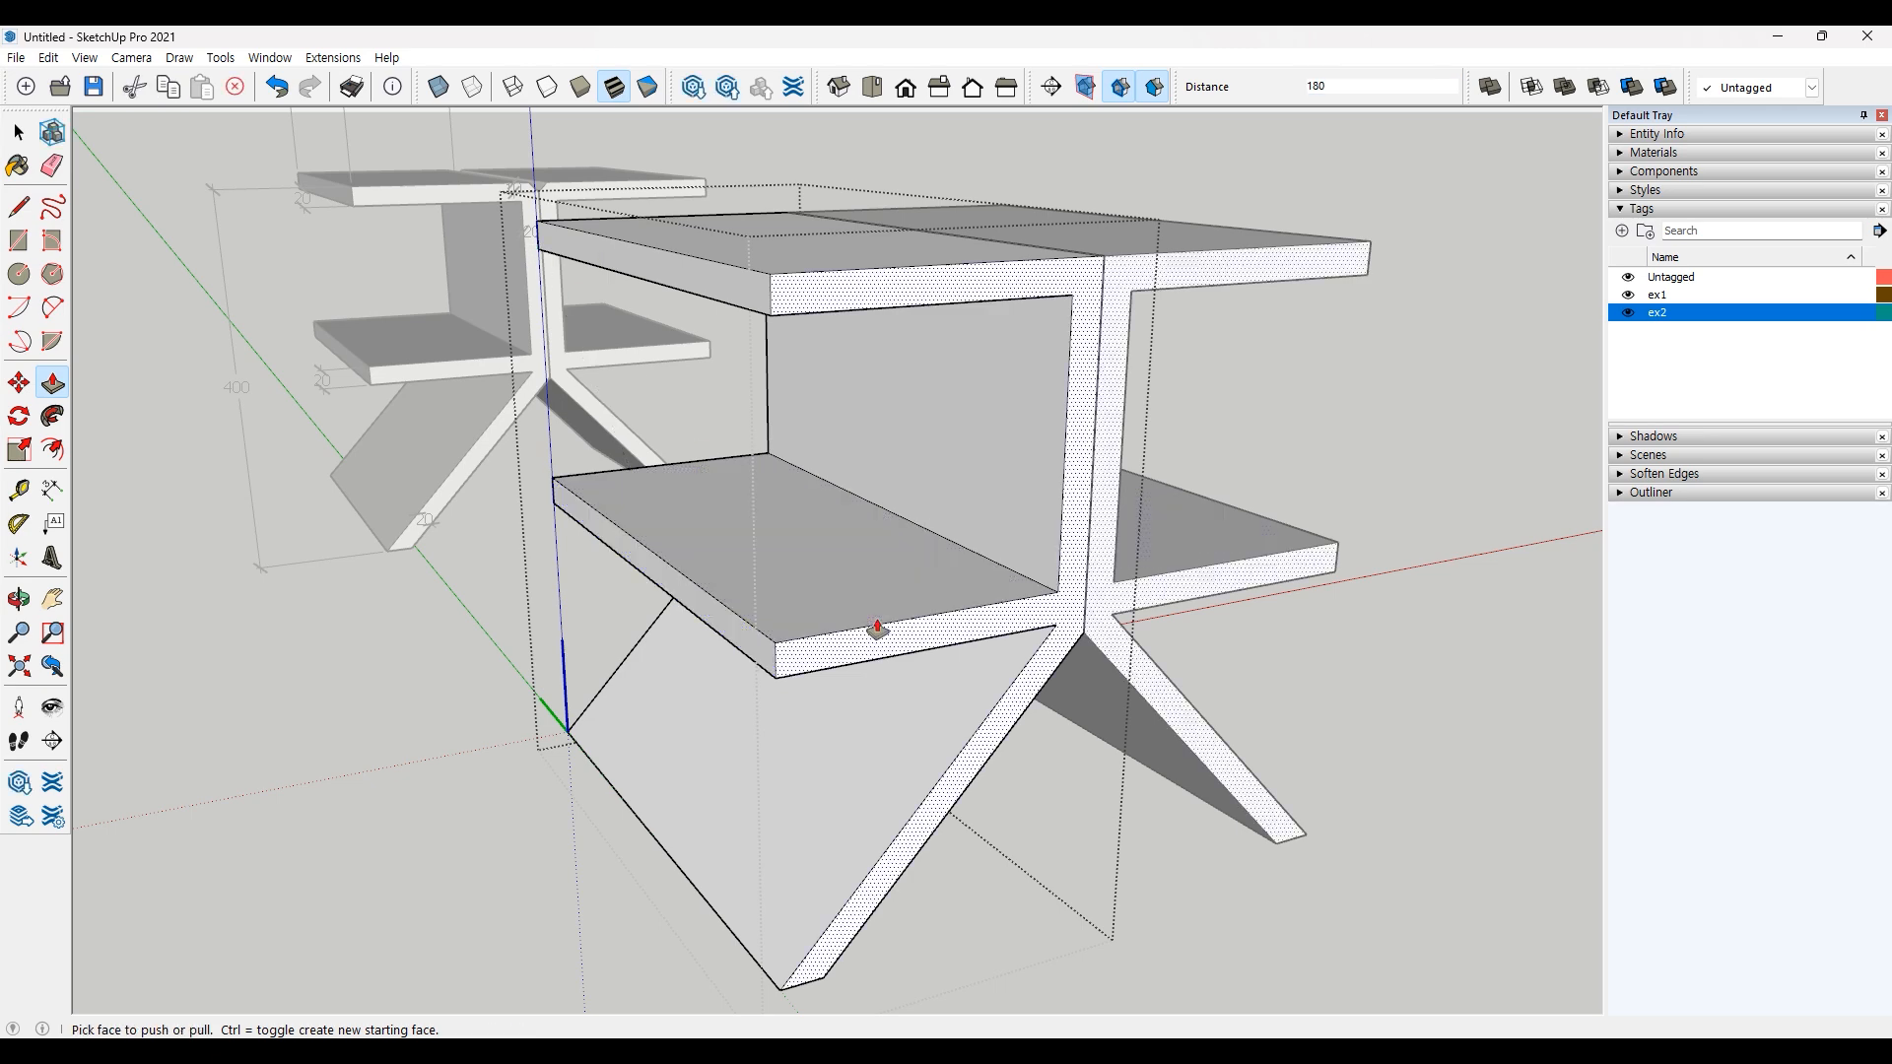
pyautogui.scroll(-1, 998, 658)
pyautogui.scroll(-2, 998, 658)
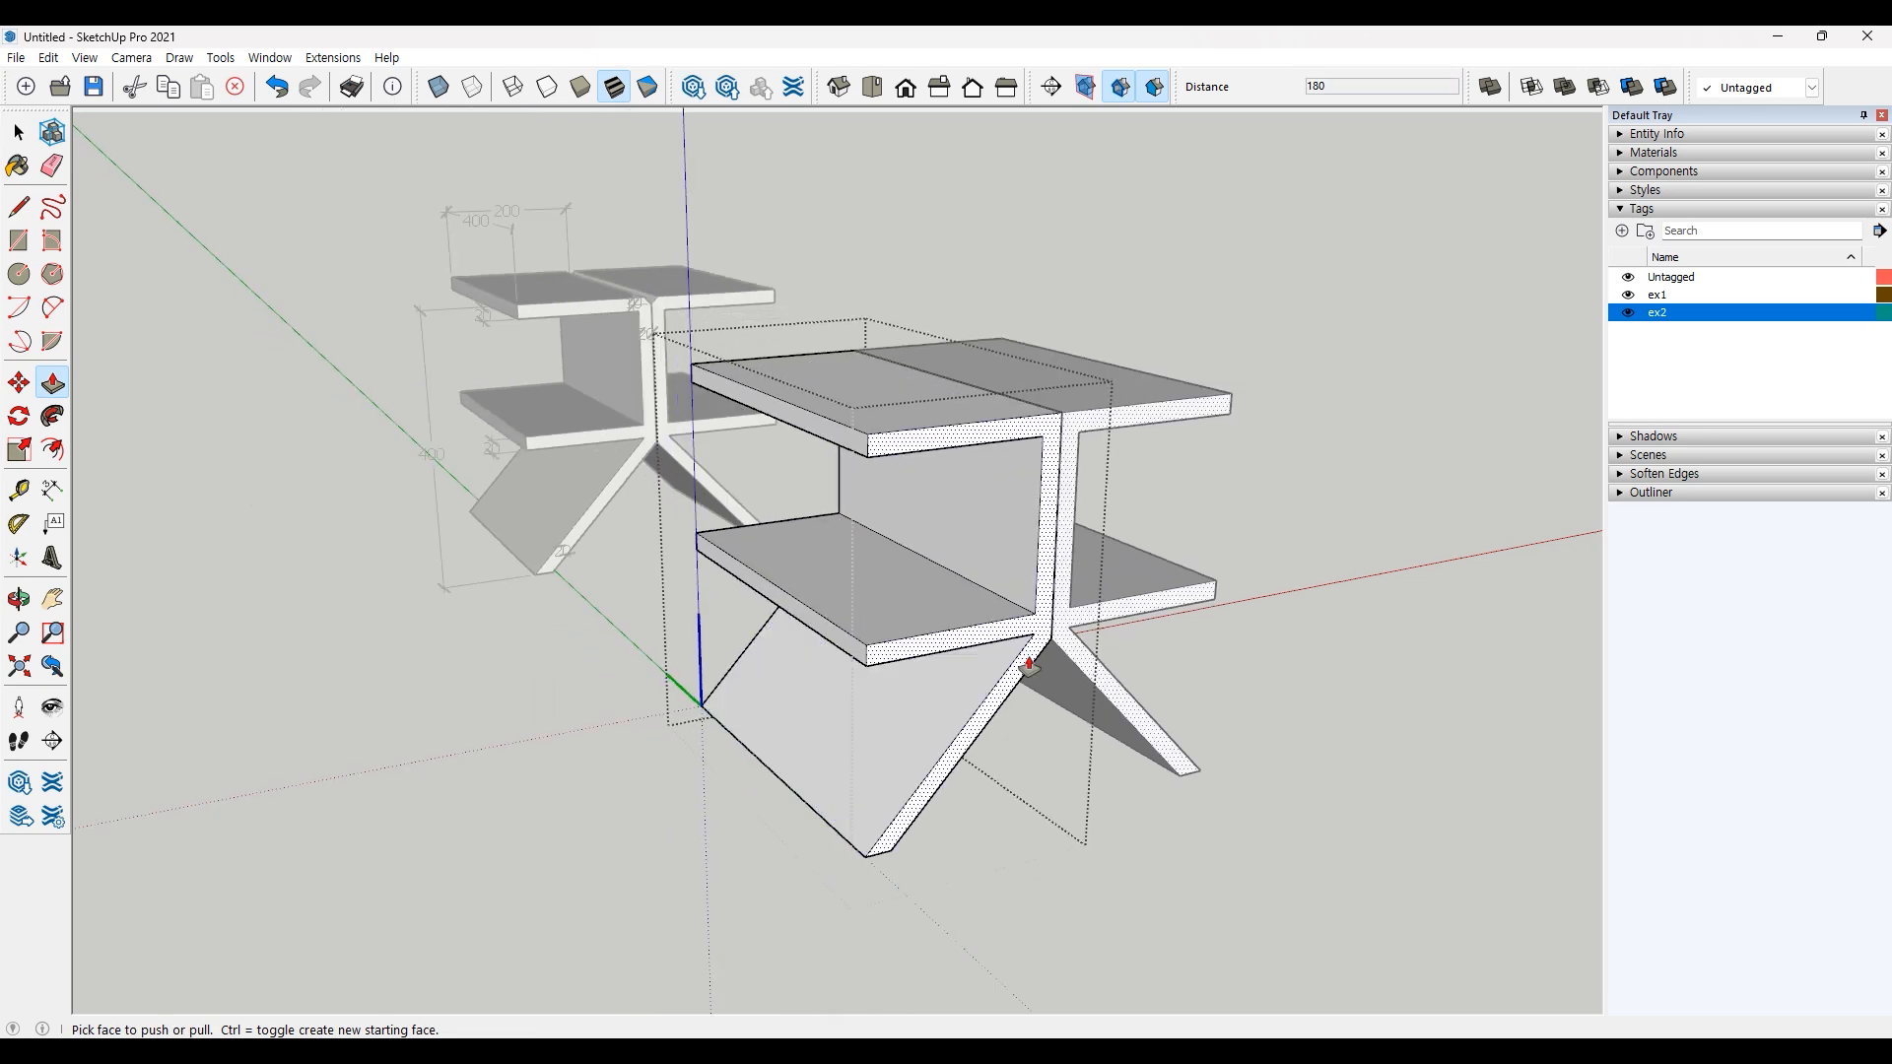
pyautogui.press('space')
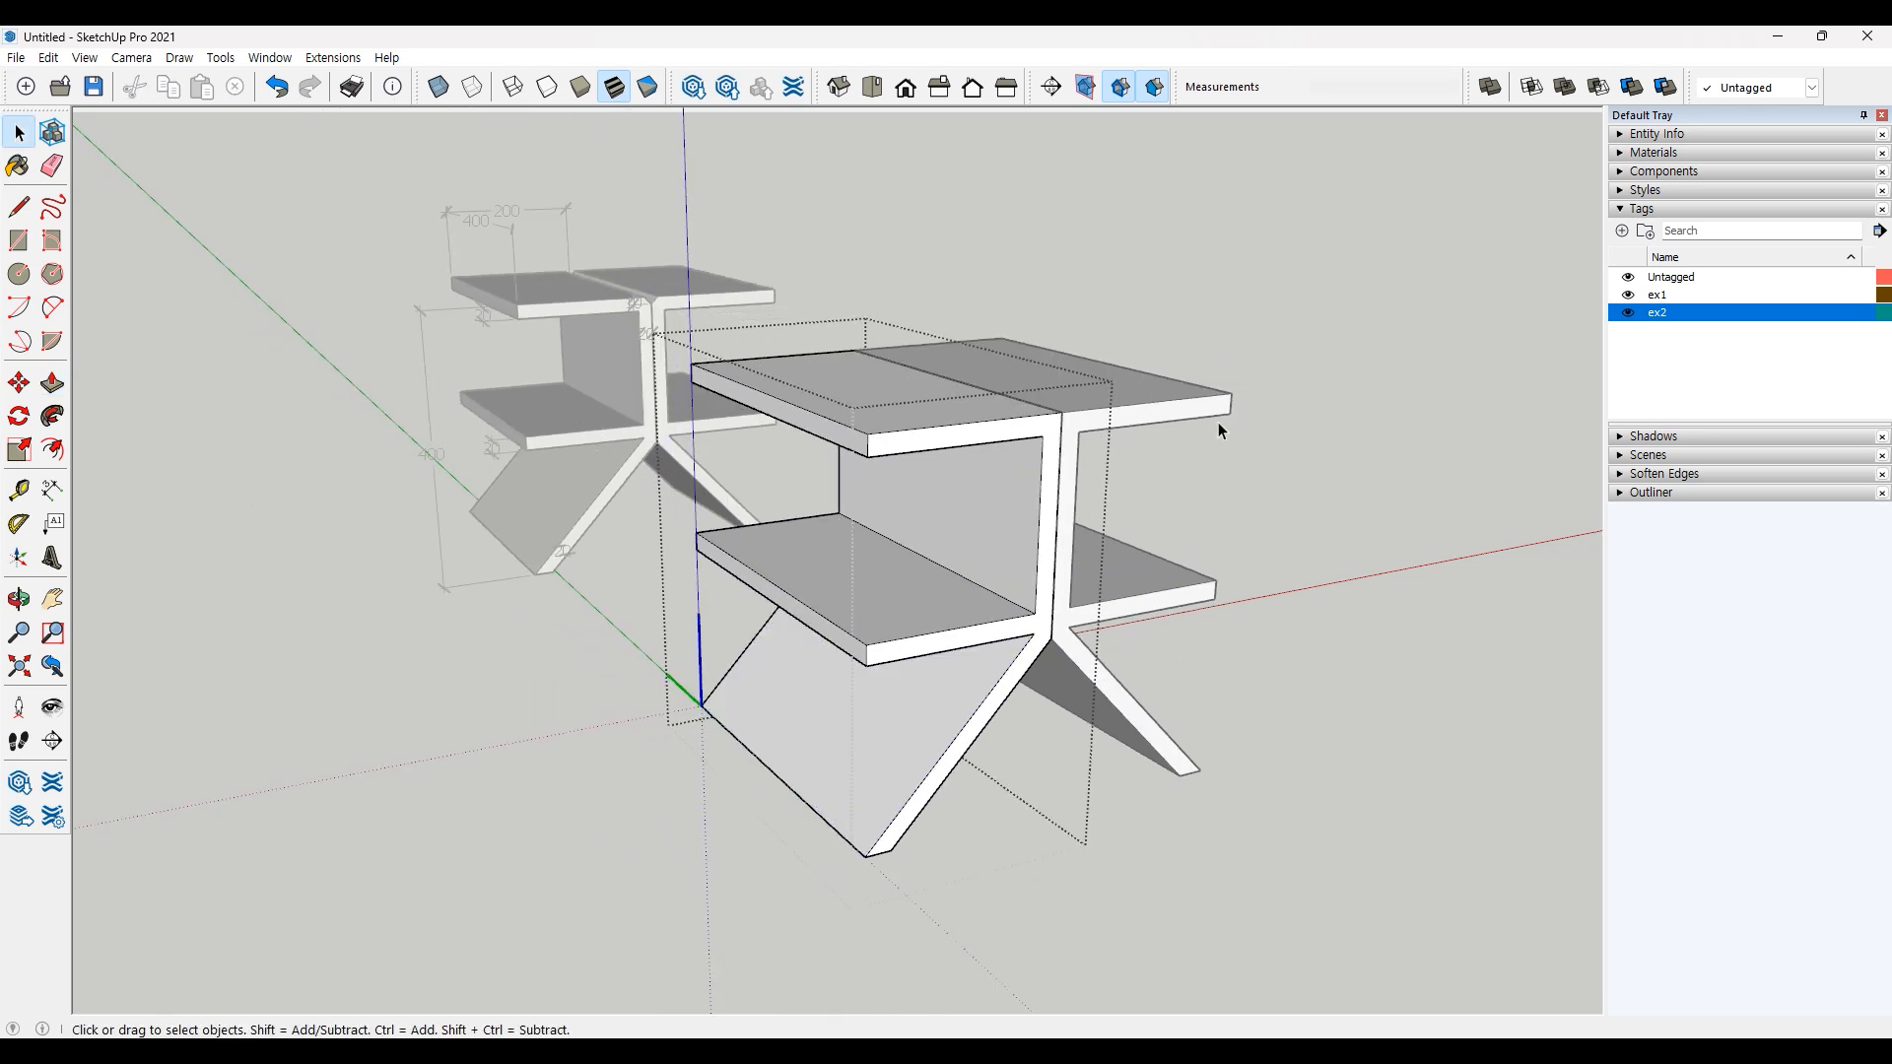
# Step: Place a guide line 10 below the top shelf's upper front edge with the Tape Measure tool
pyautogui.scroll(5, 1073, 451)
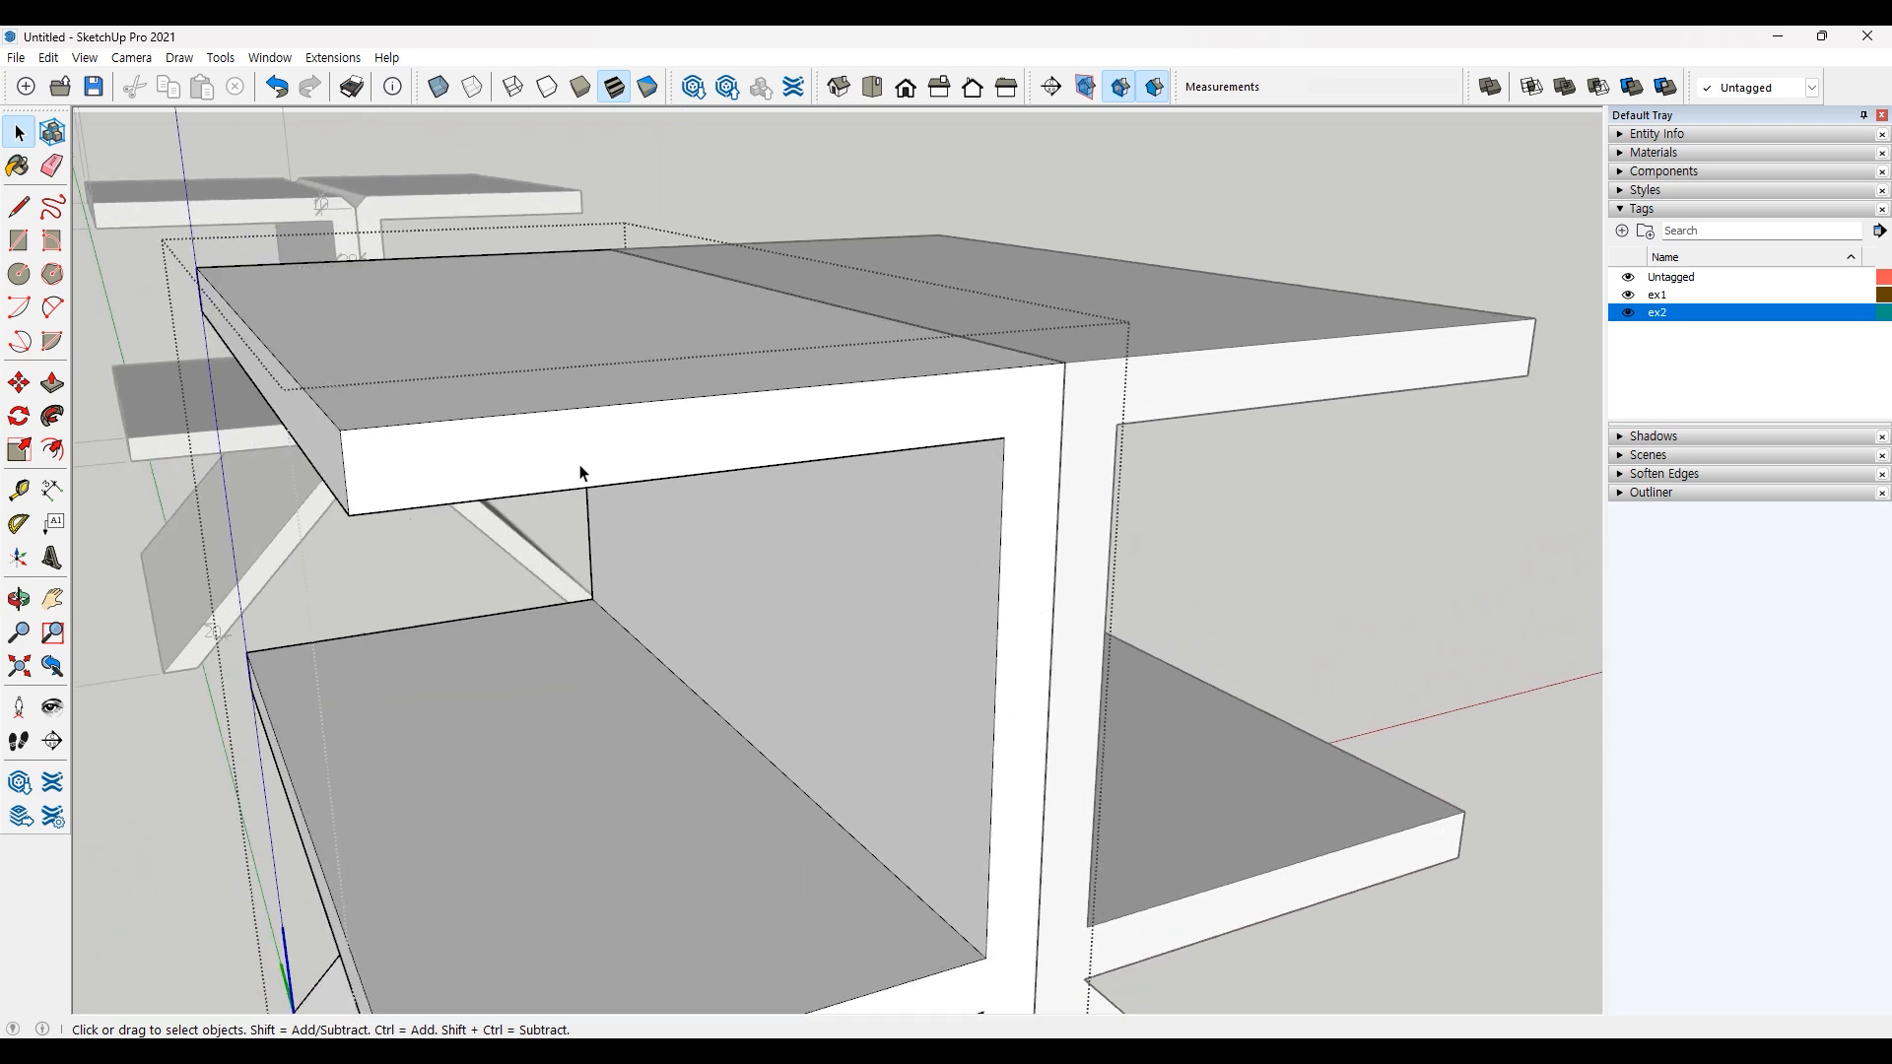
pyautogui.click(19, 490)
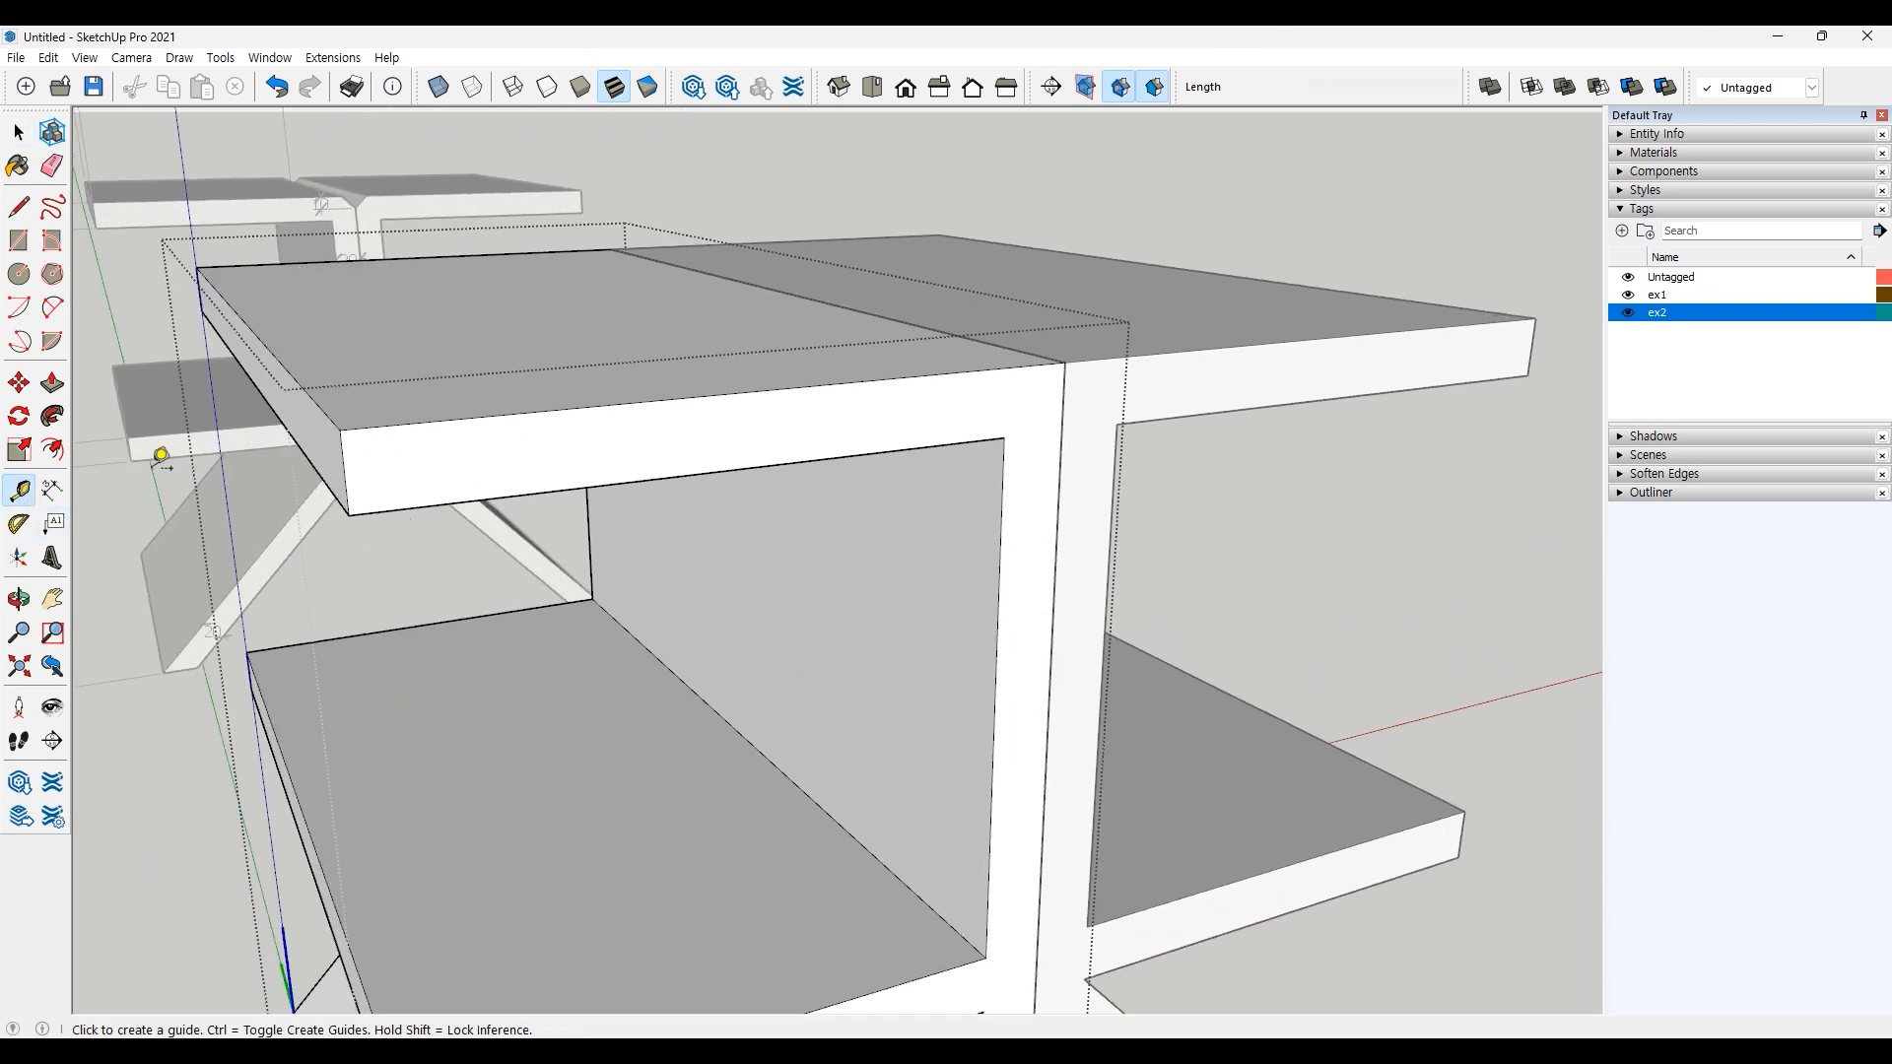
pyautogui.click(929, 376)
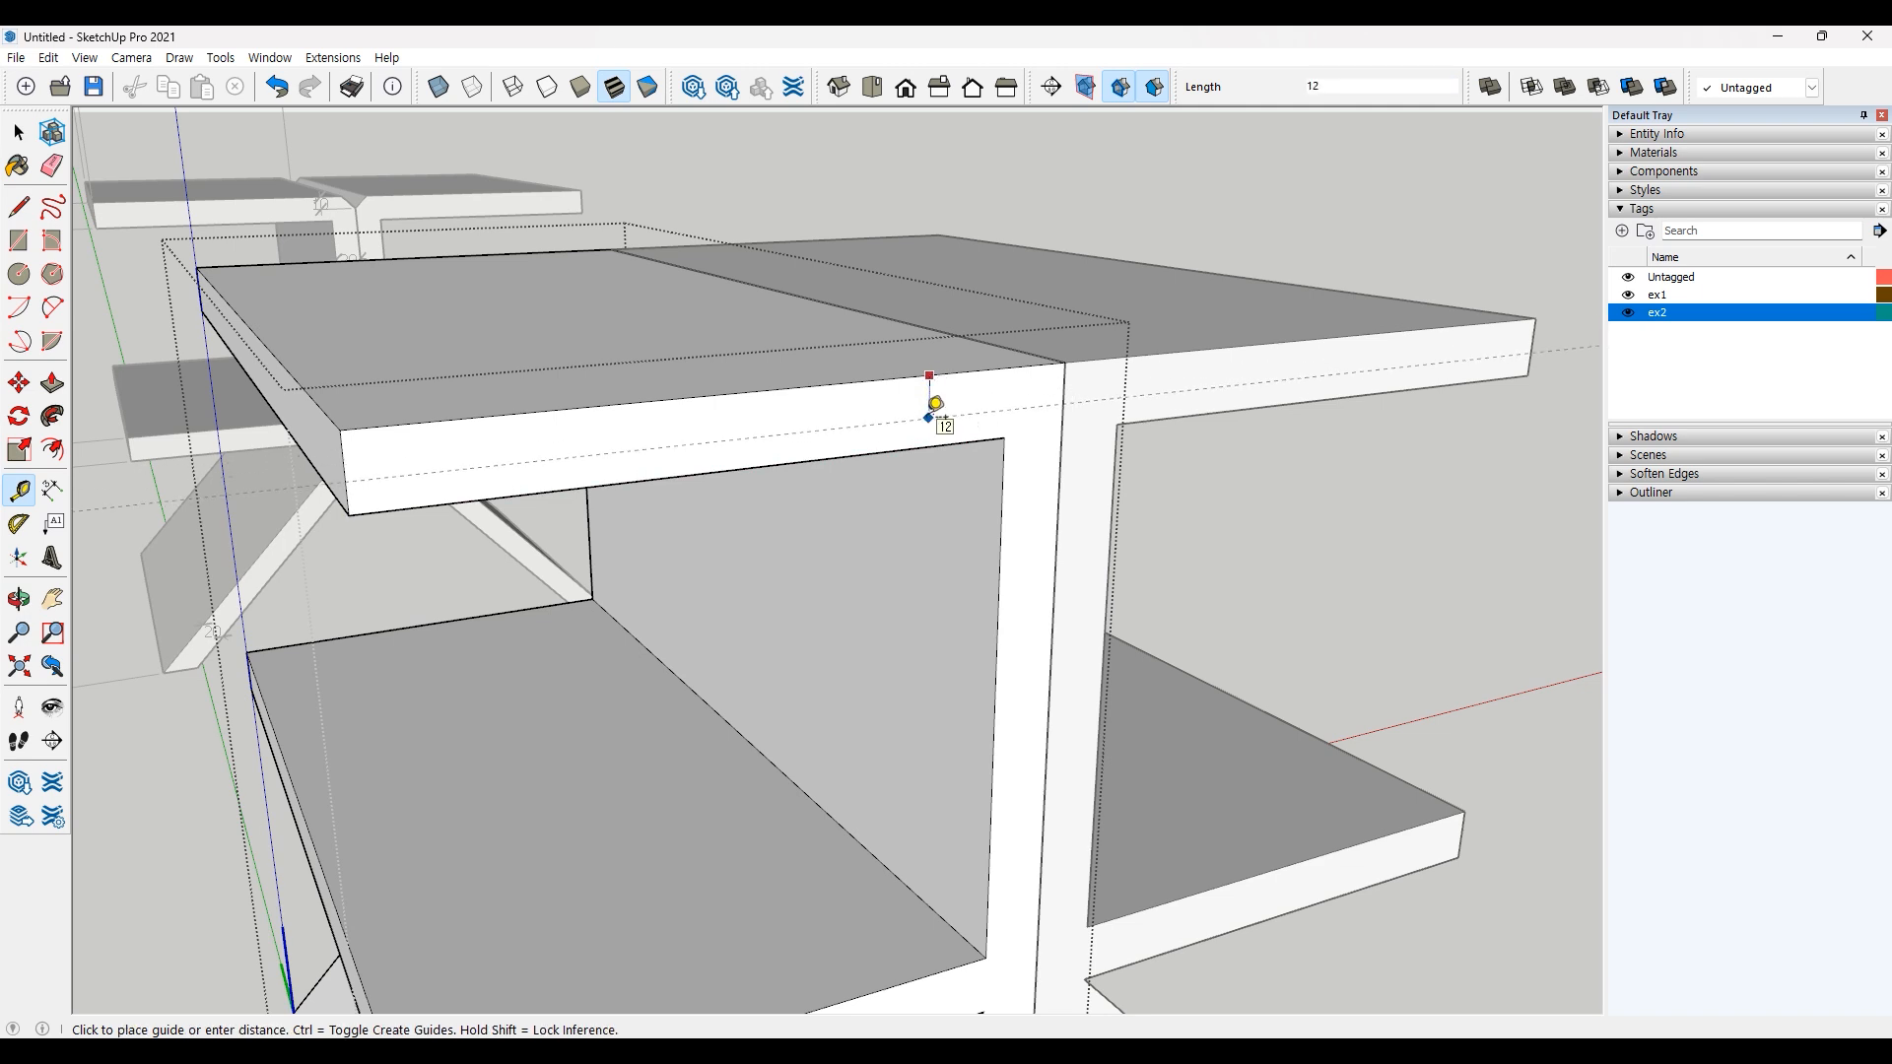
pyautogui.write('10')
pyautogui.press('Return')
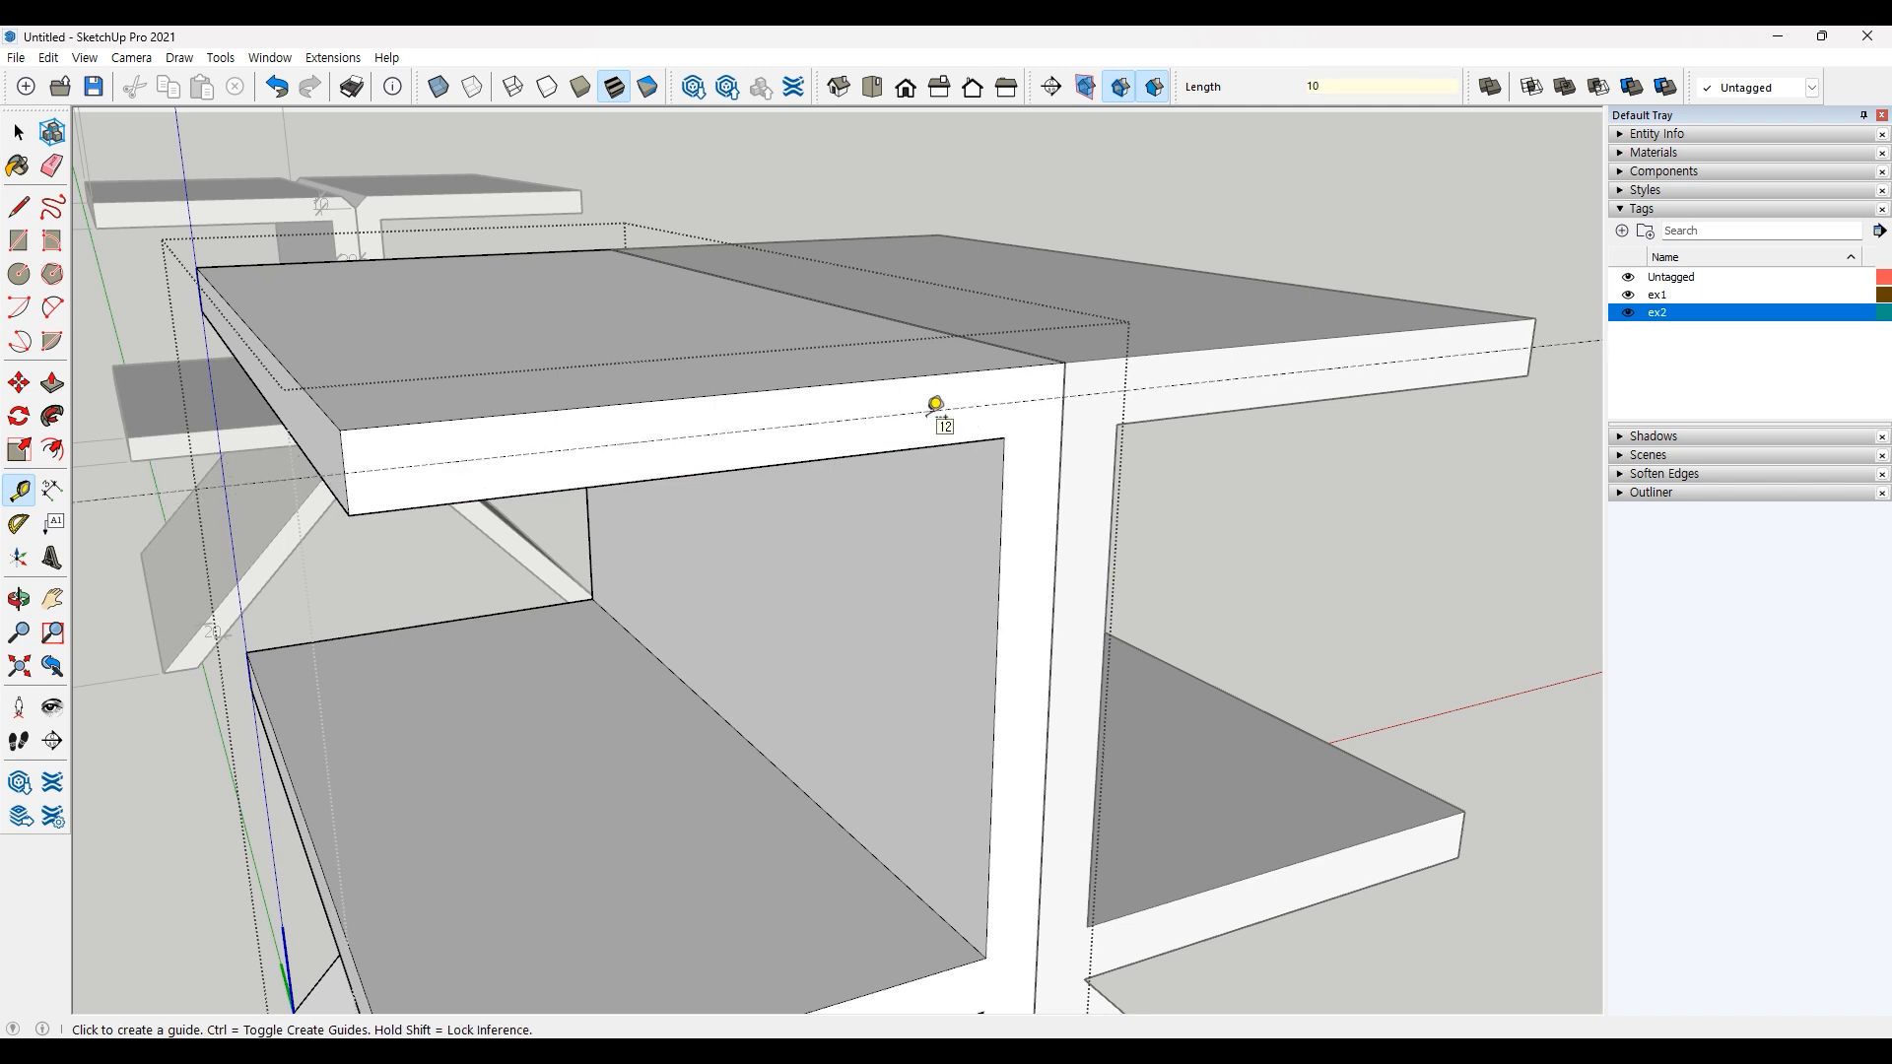
pyautogui.press('space')
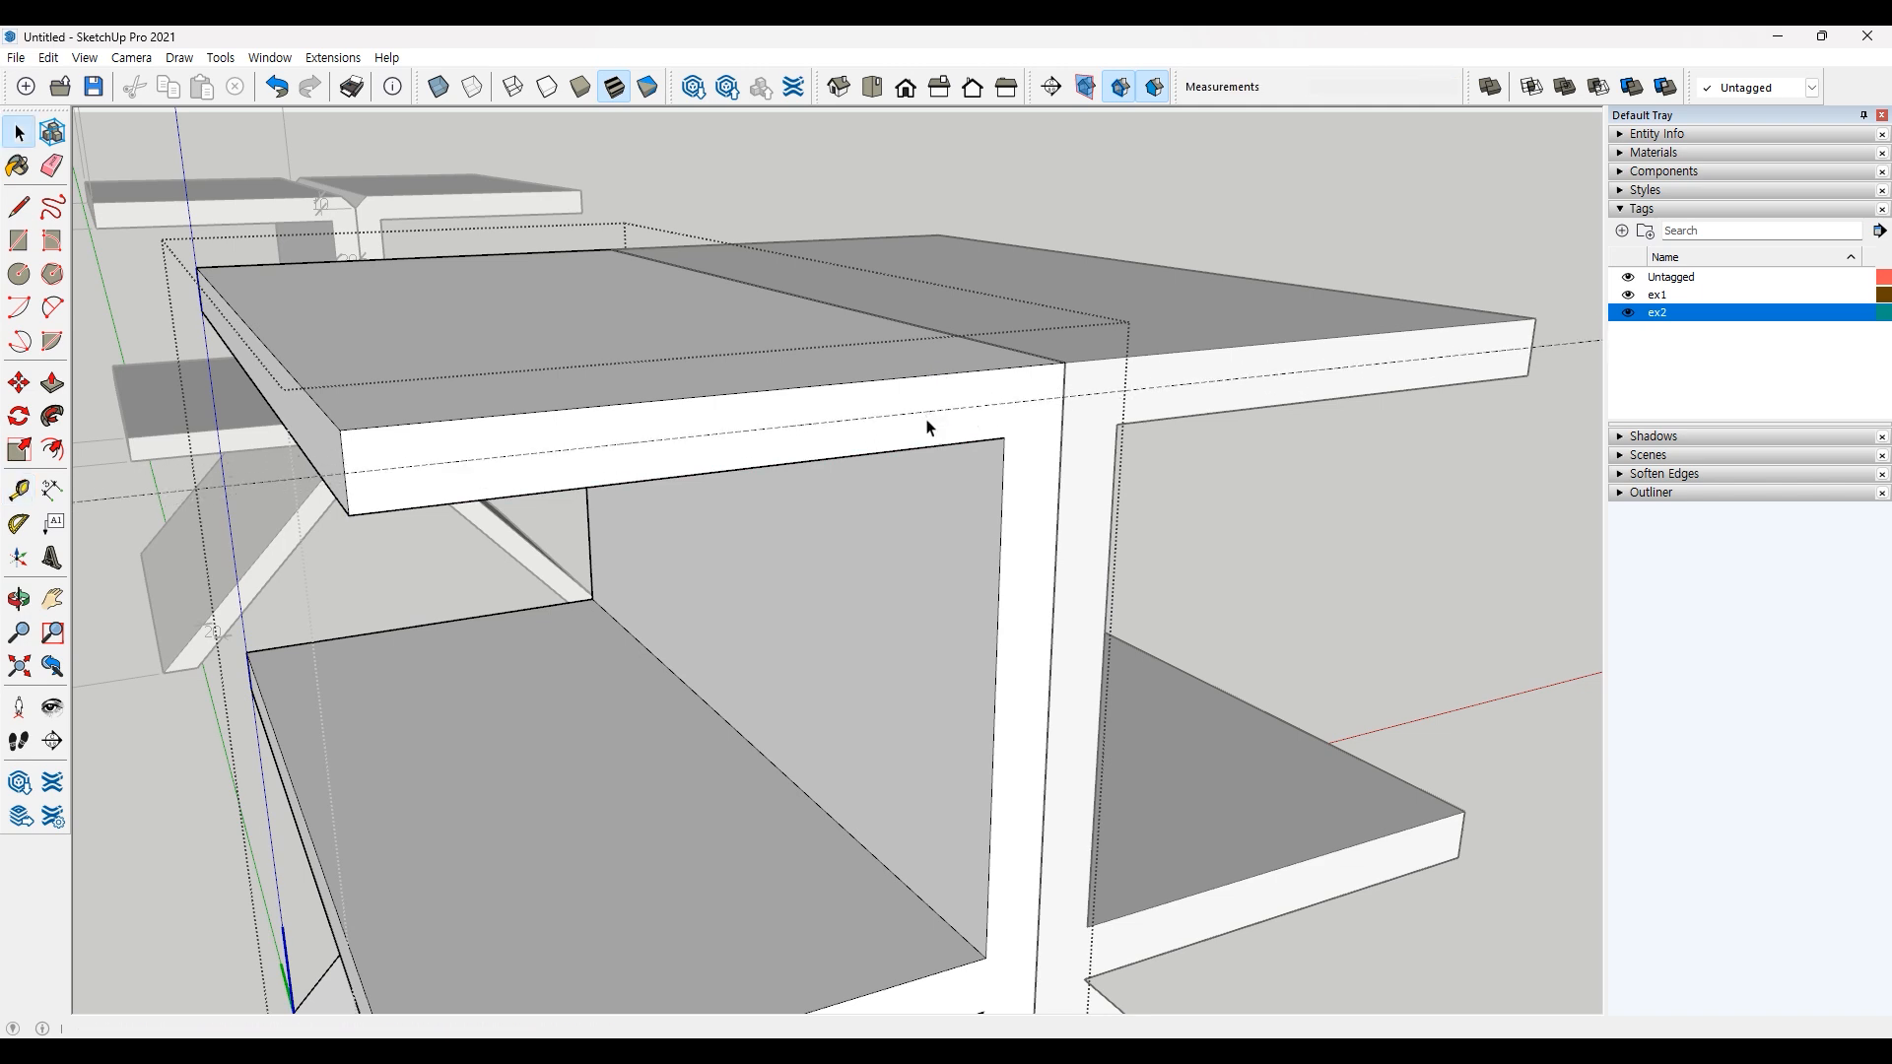
# Step: Draw a diagonal line about 14 long from the guide's crossing with the shared centre edge up to the top shelf's upper front edge
pyautogui.click(18, 207)
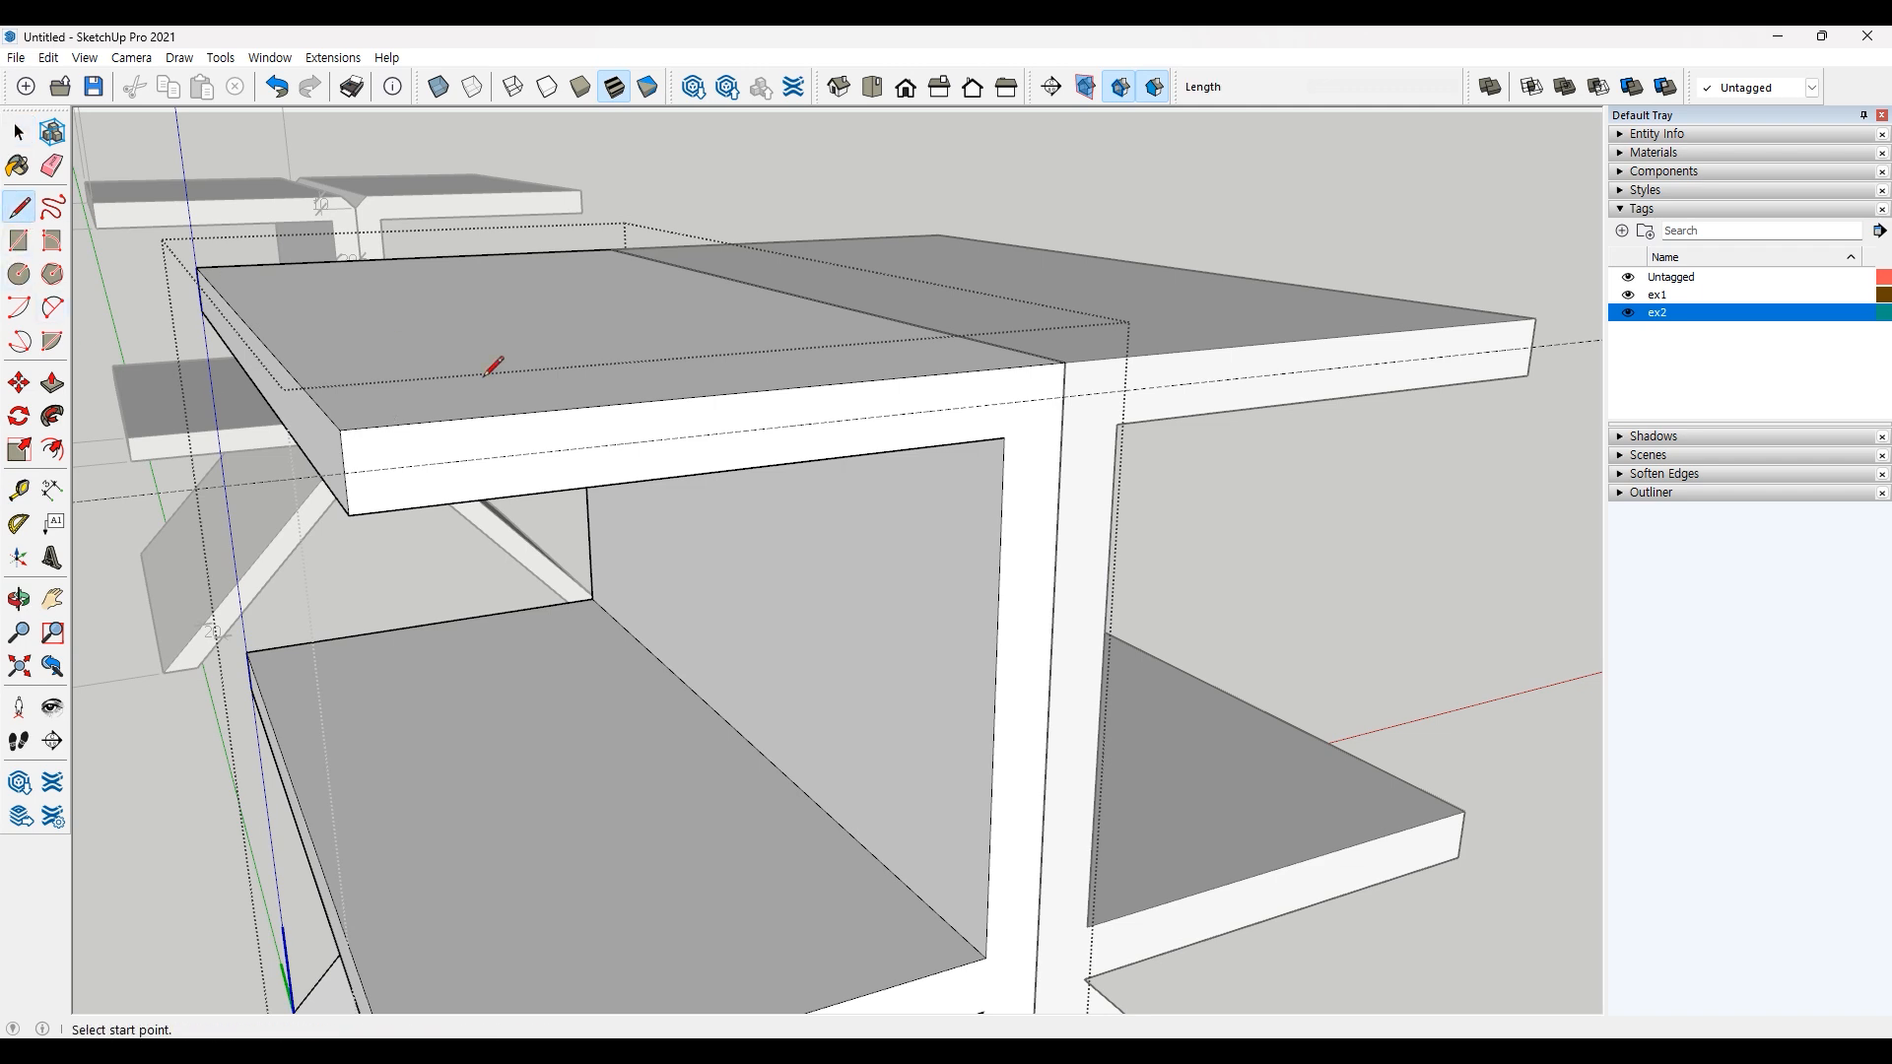
pyautogui.click(1063, 398)
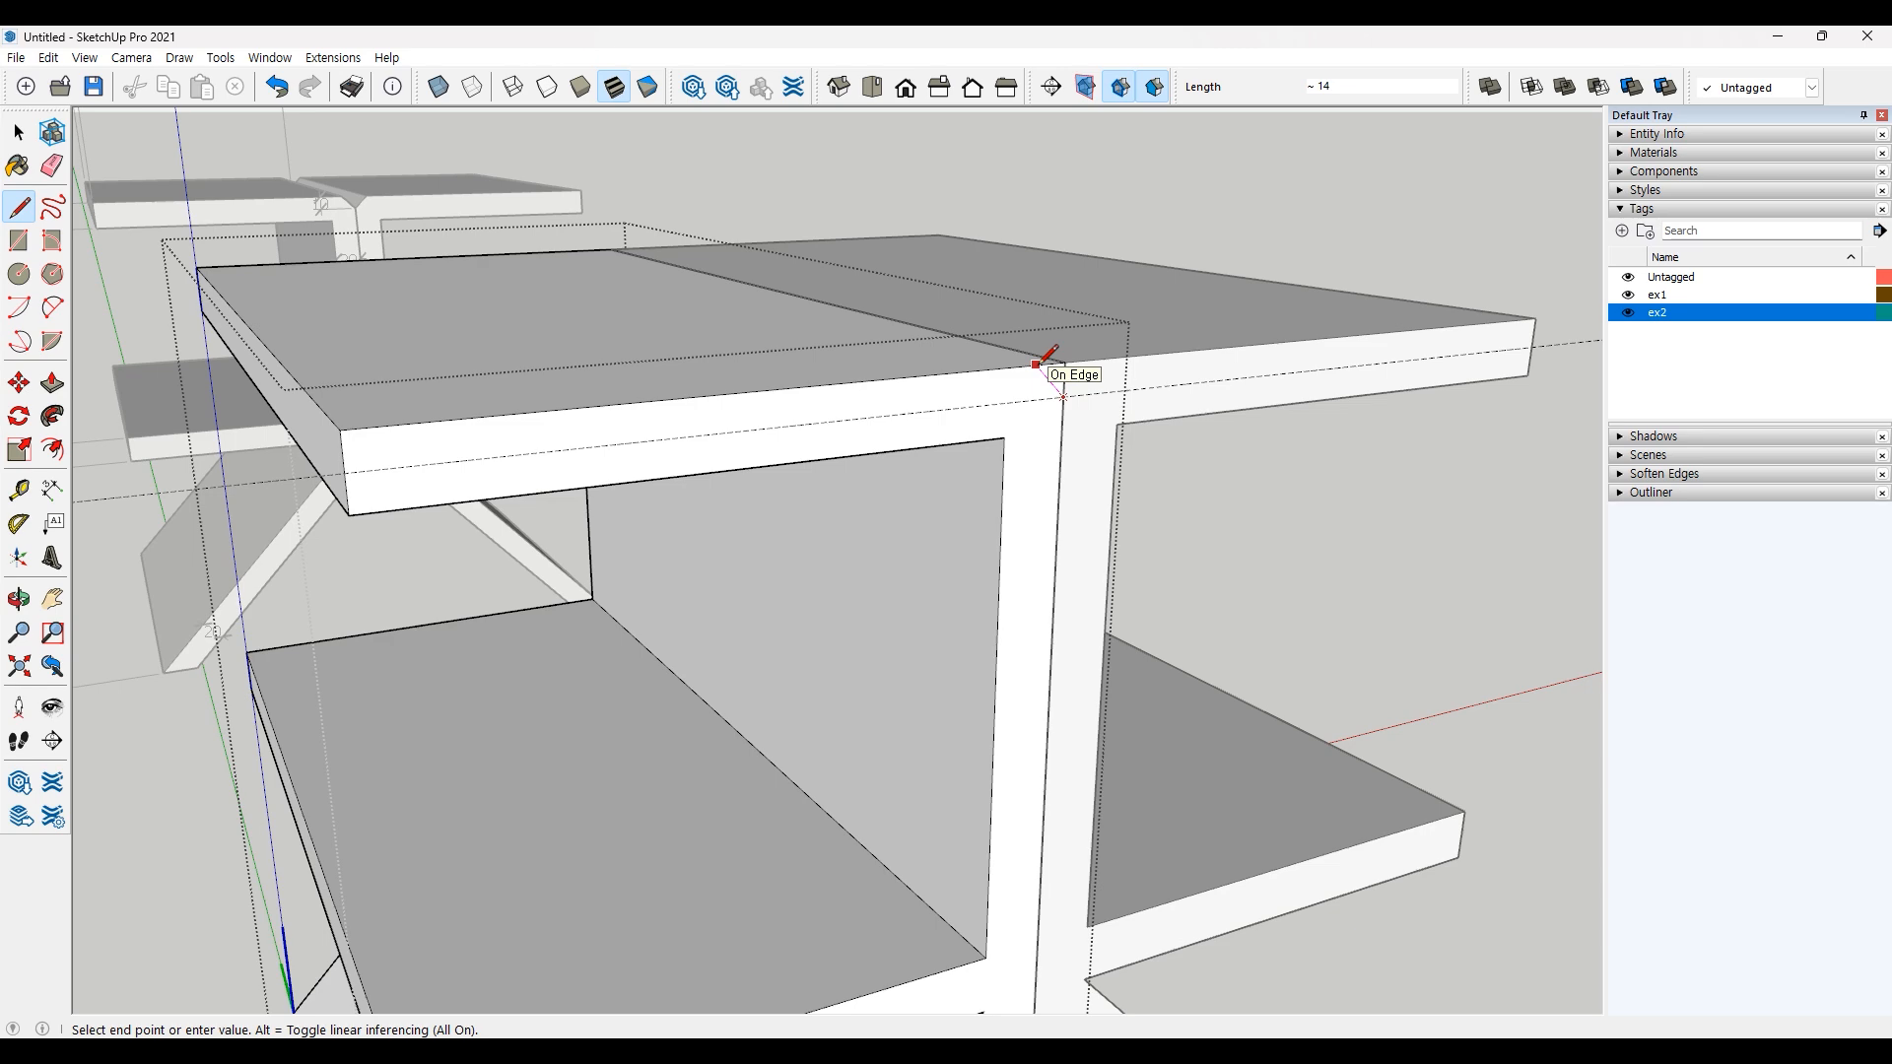
pyautogui.click(1036, 364)
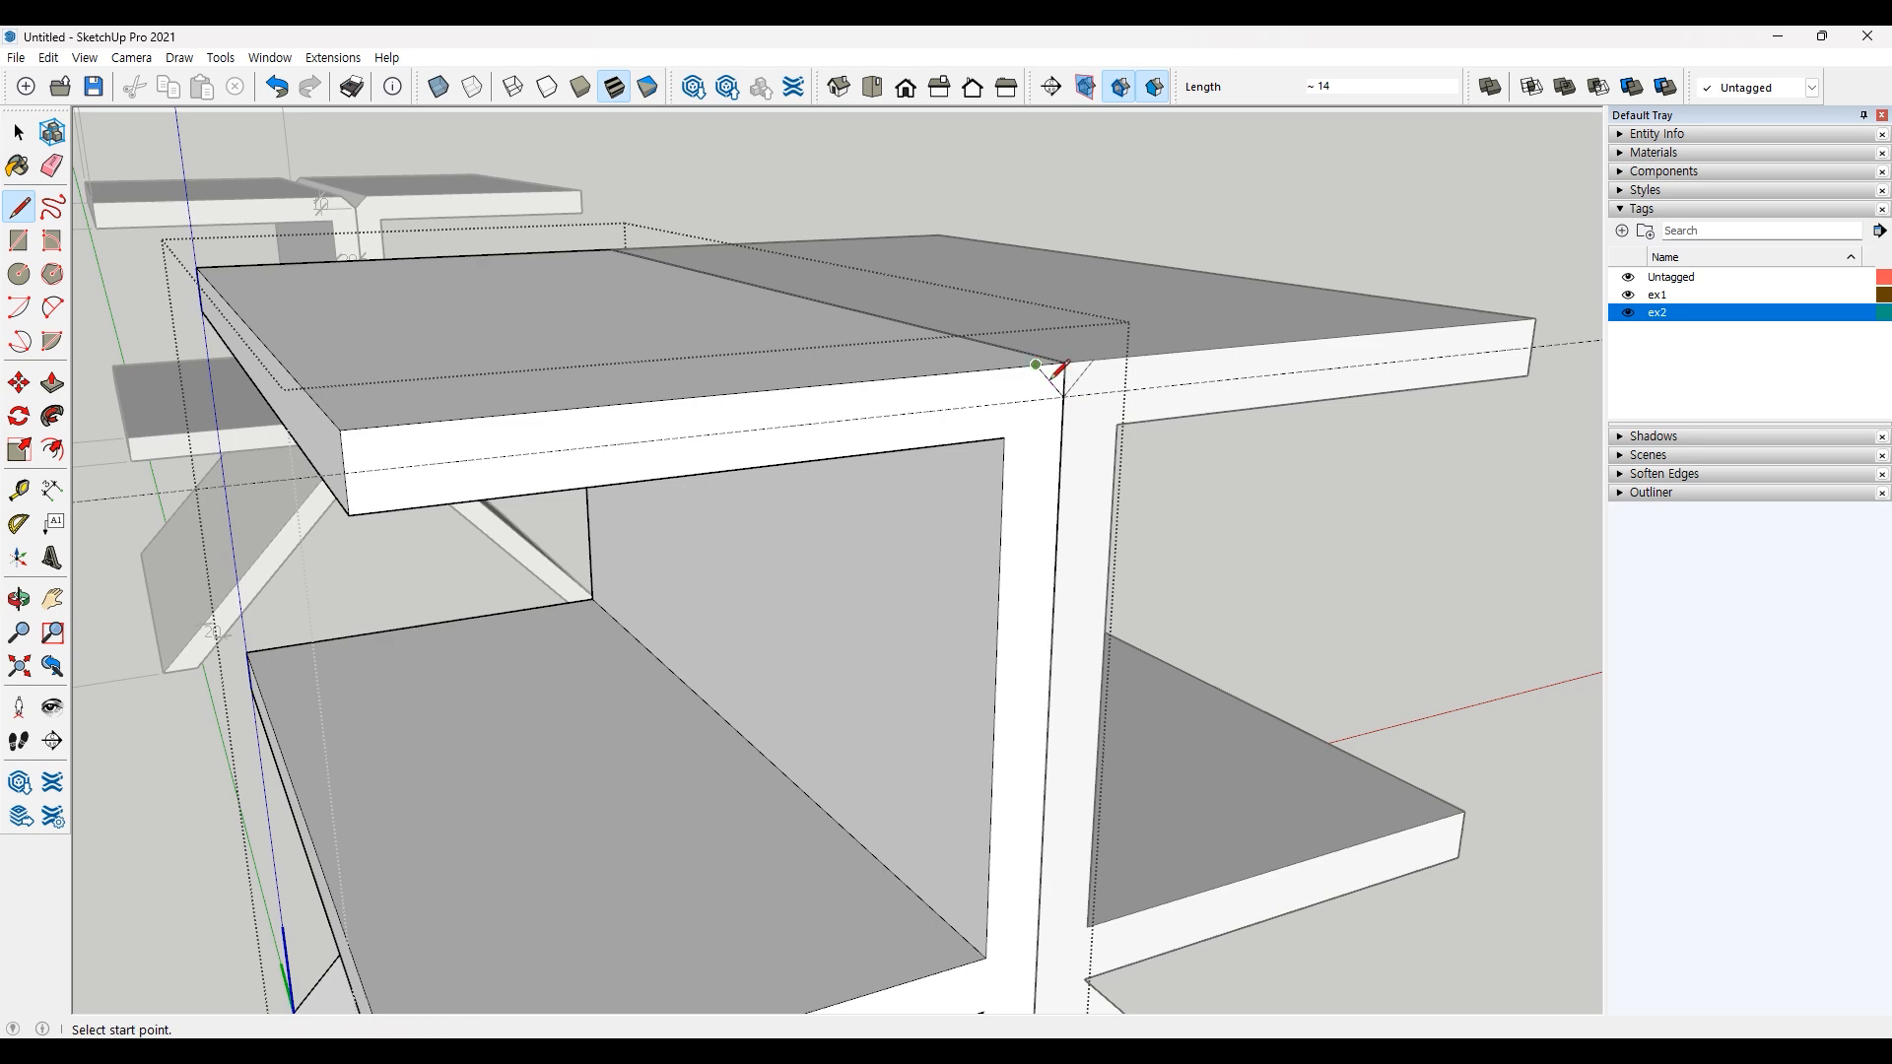
pyautogui.press('space')
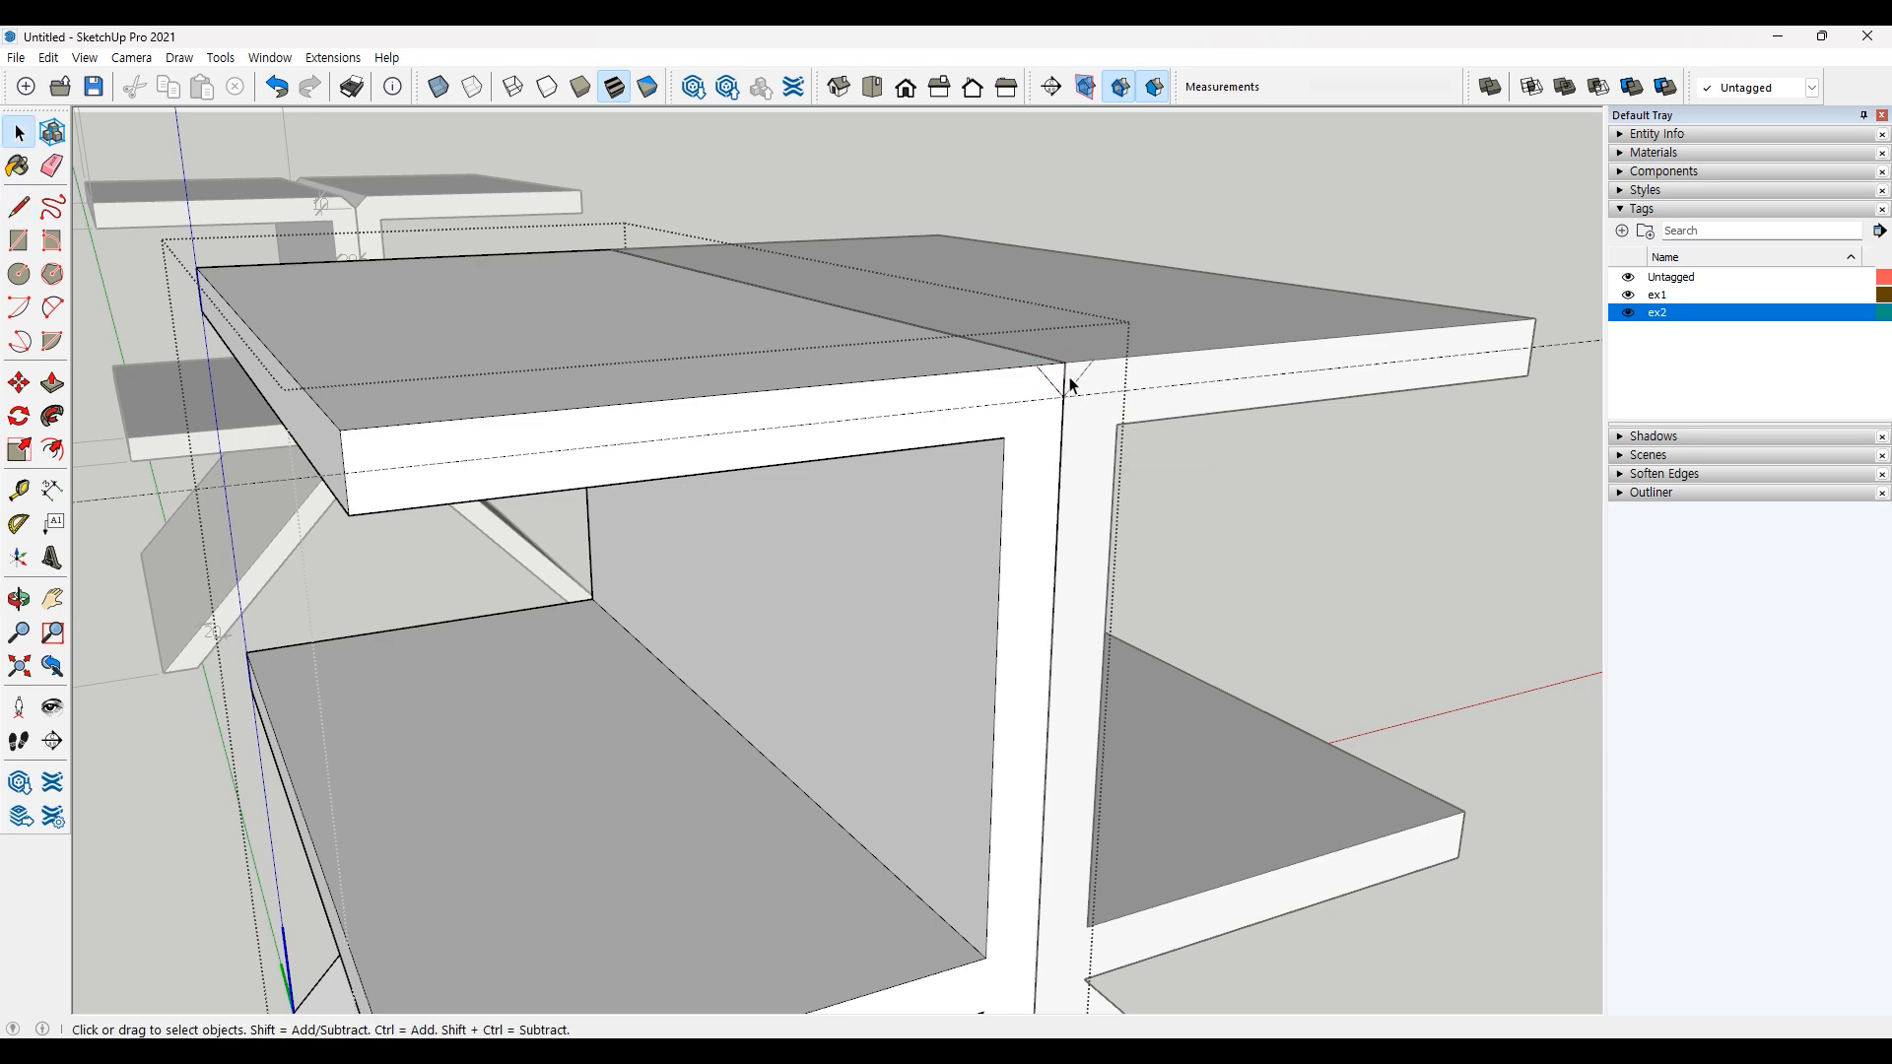
# Step: Push the small corner triangle back 400 through the top shelf to cut the chamfered groove along the centre
pyautogui.scroll(4, 1065, 381)
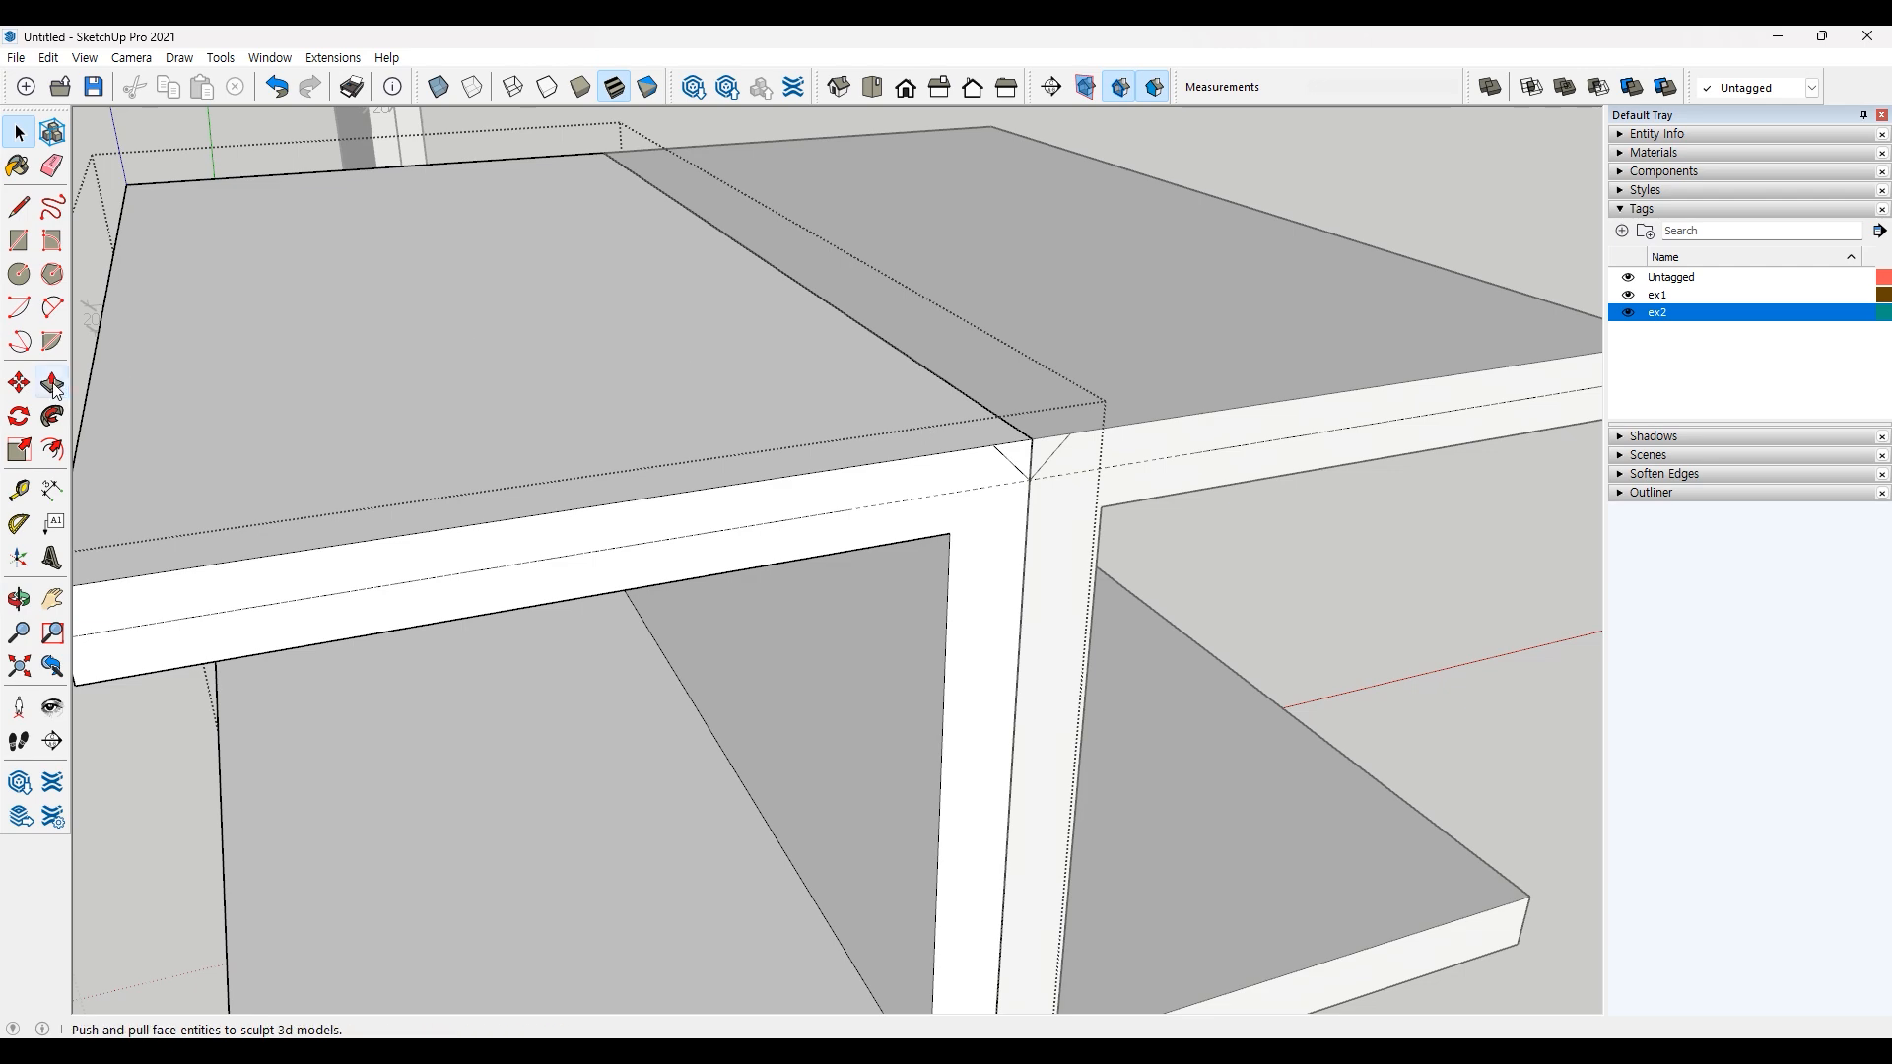
pyautogui.click(52, 384)
pyautogui.click(1022, 456)
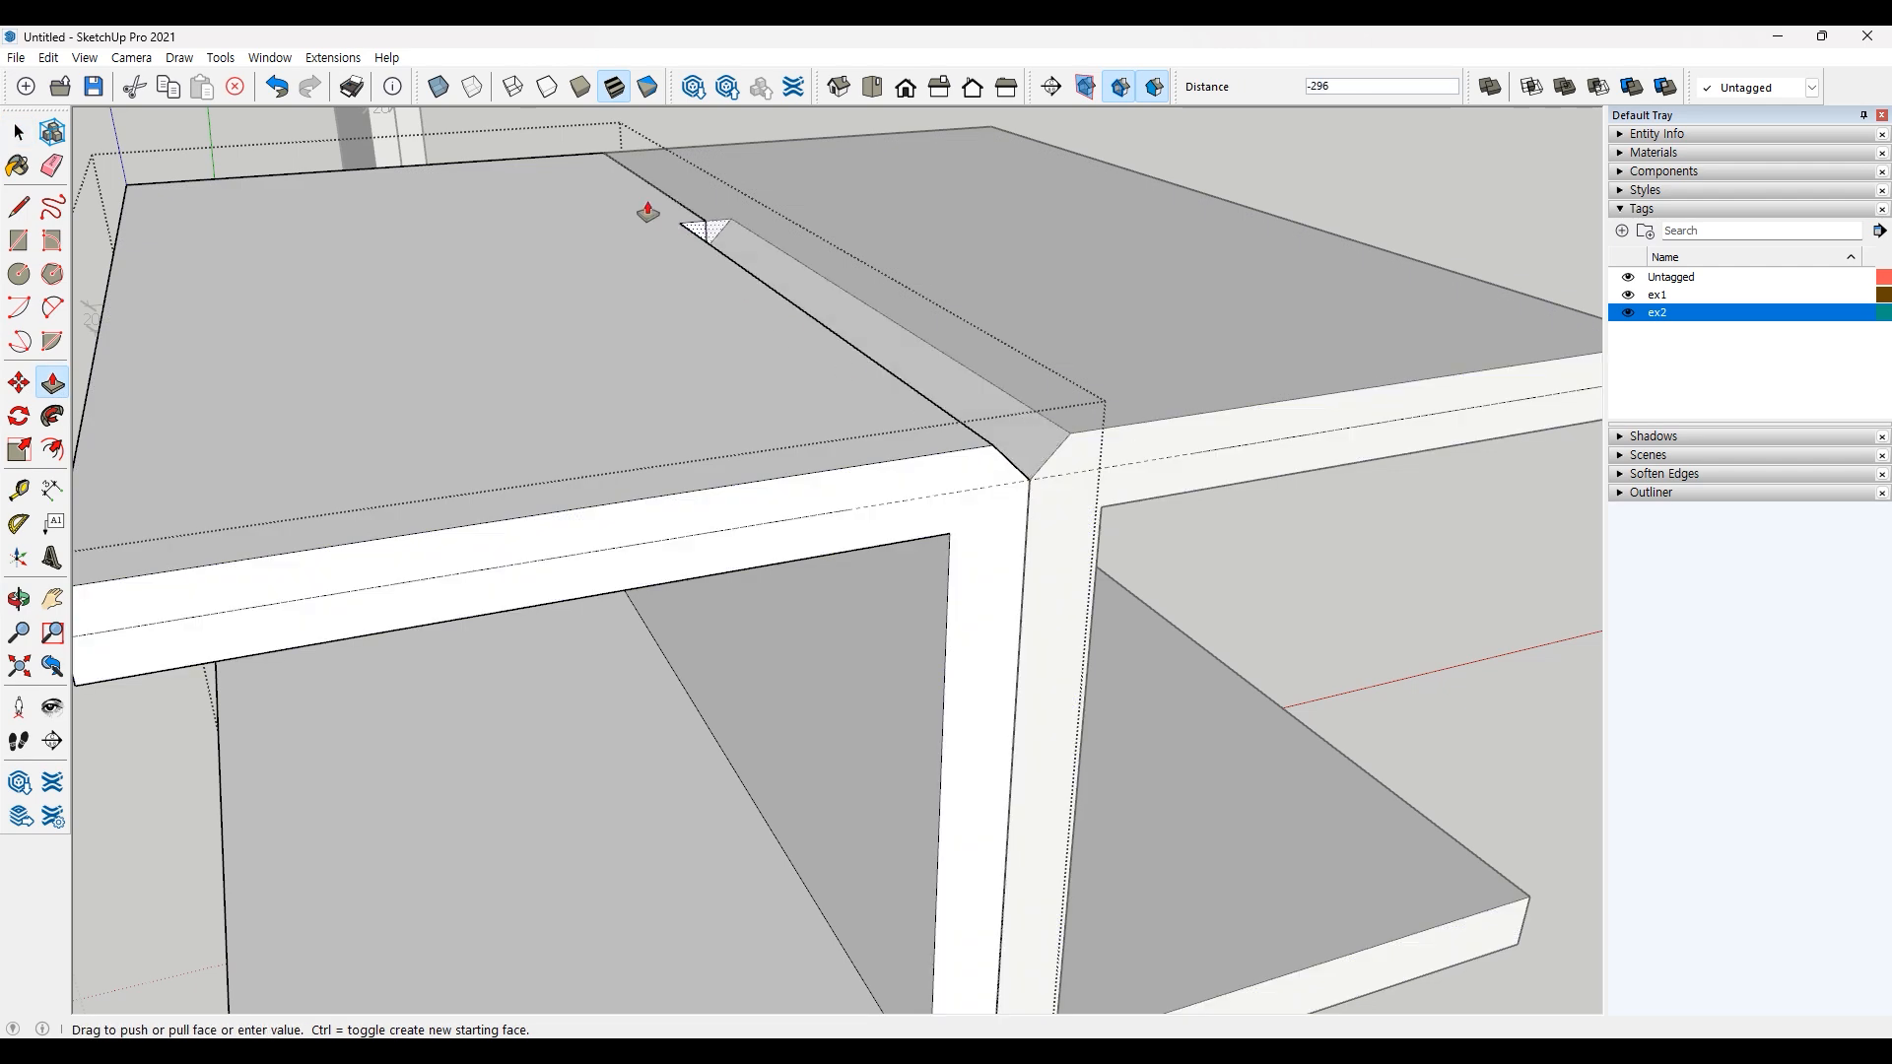
pyautogui.click(588, 156)
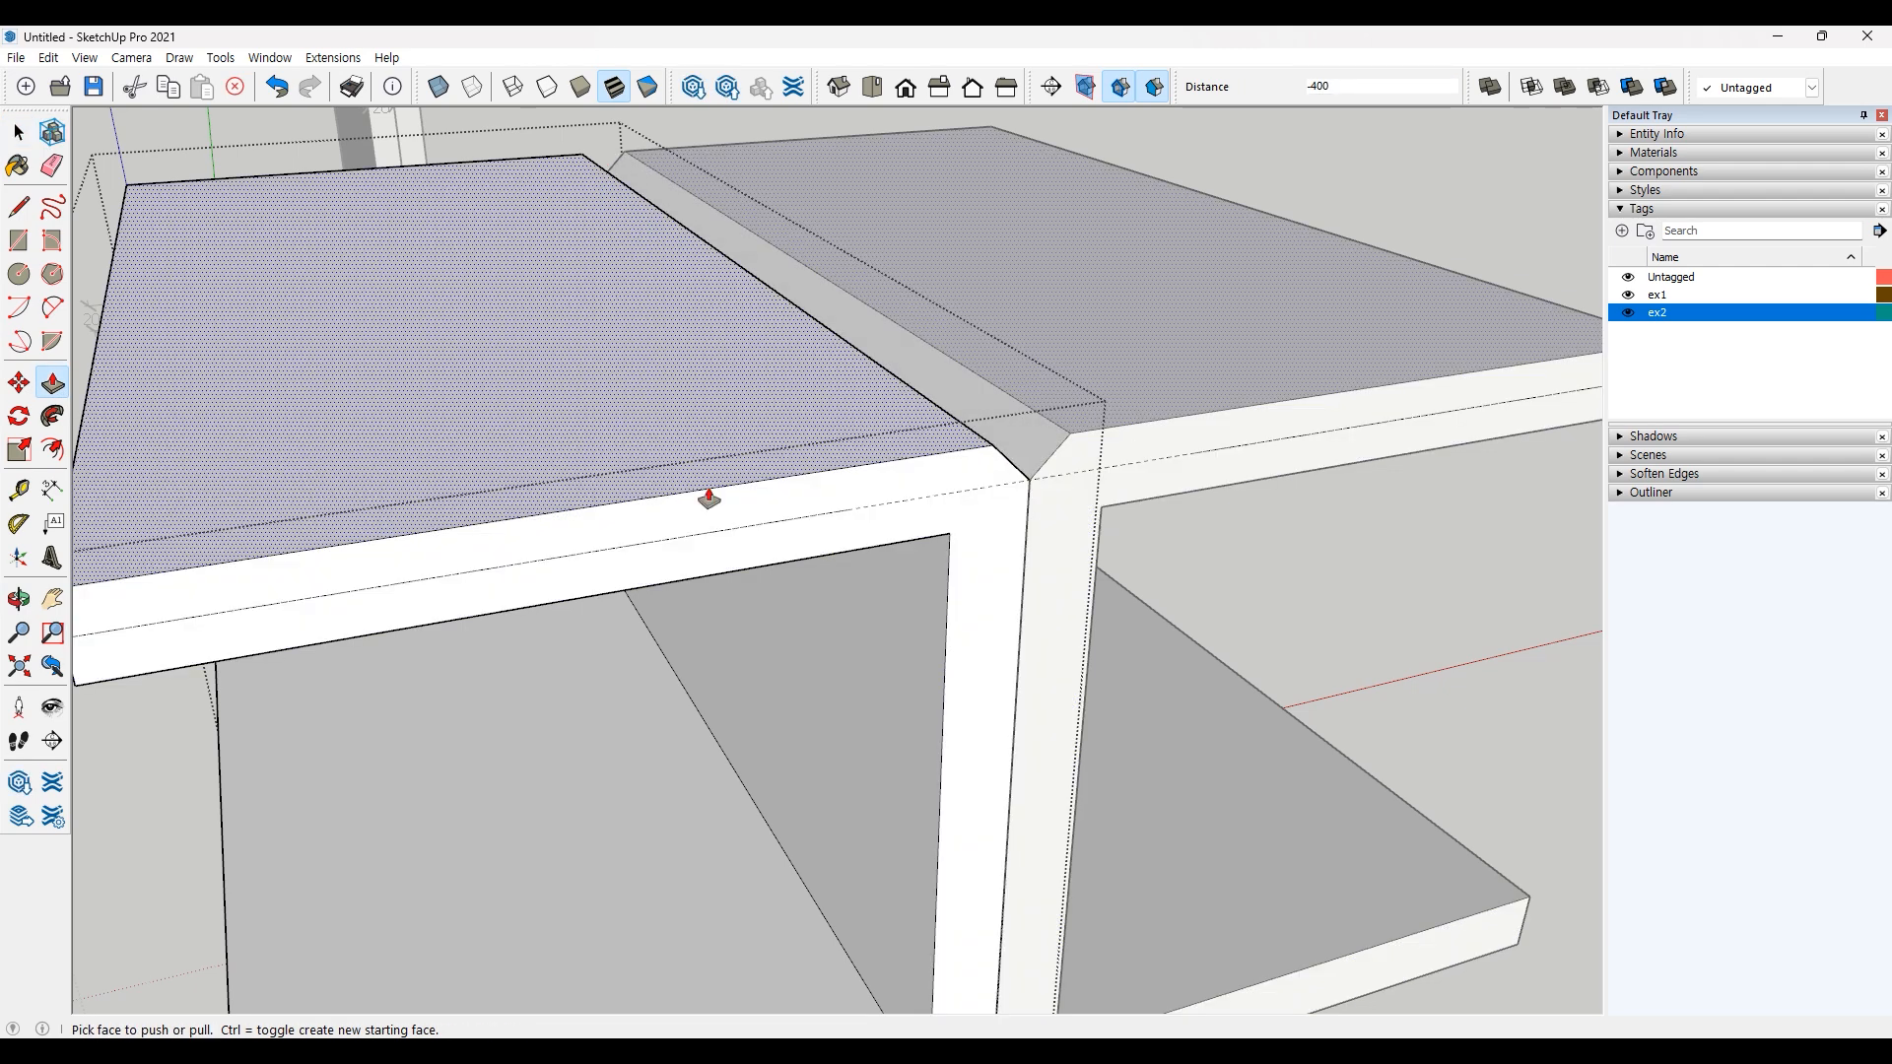
pyautogui.press('space')
# Step: Close the half component and delete all guides from the model
pyautogui.scroll(-8, 735, 562)
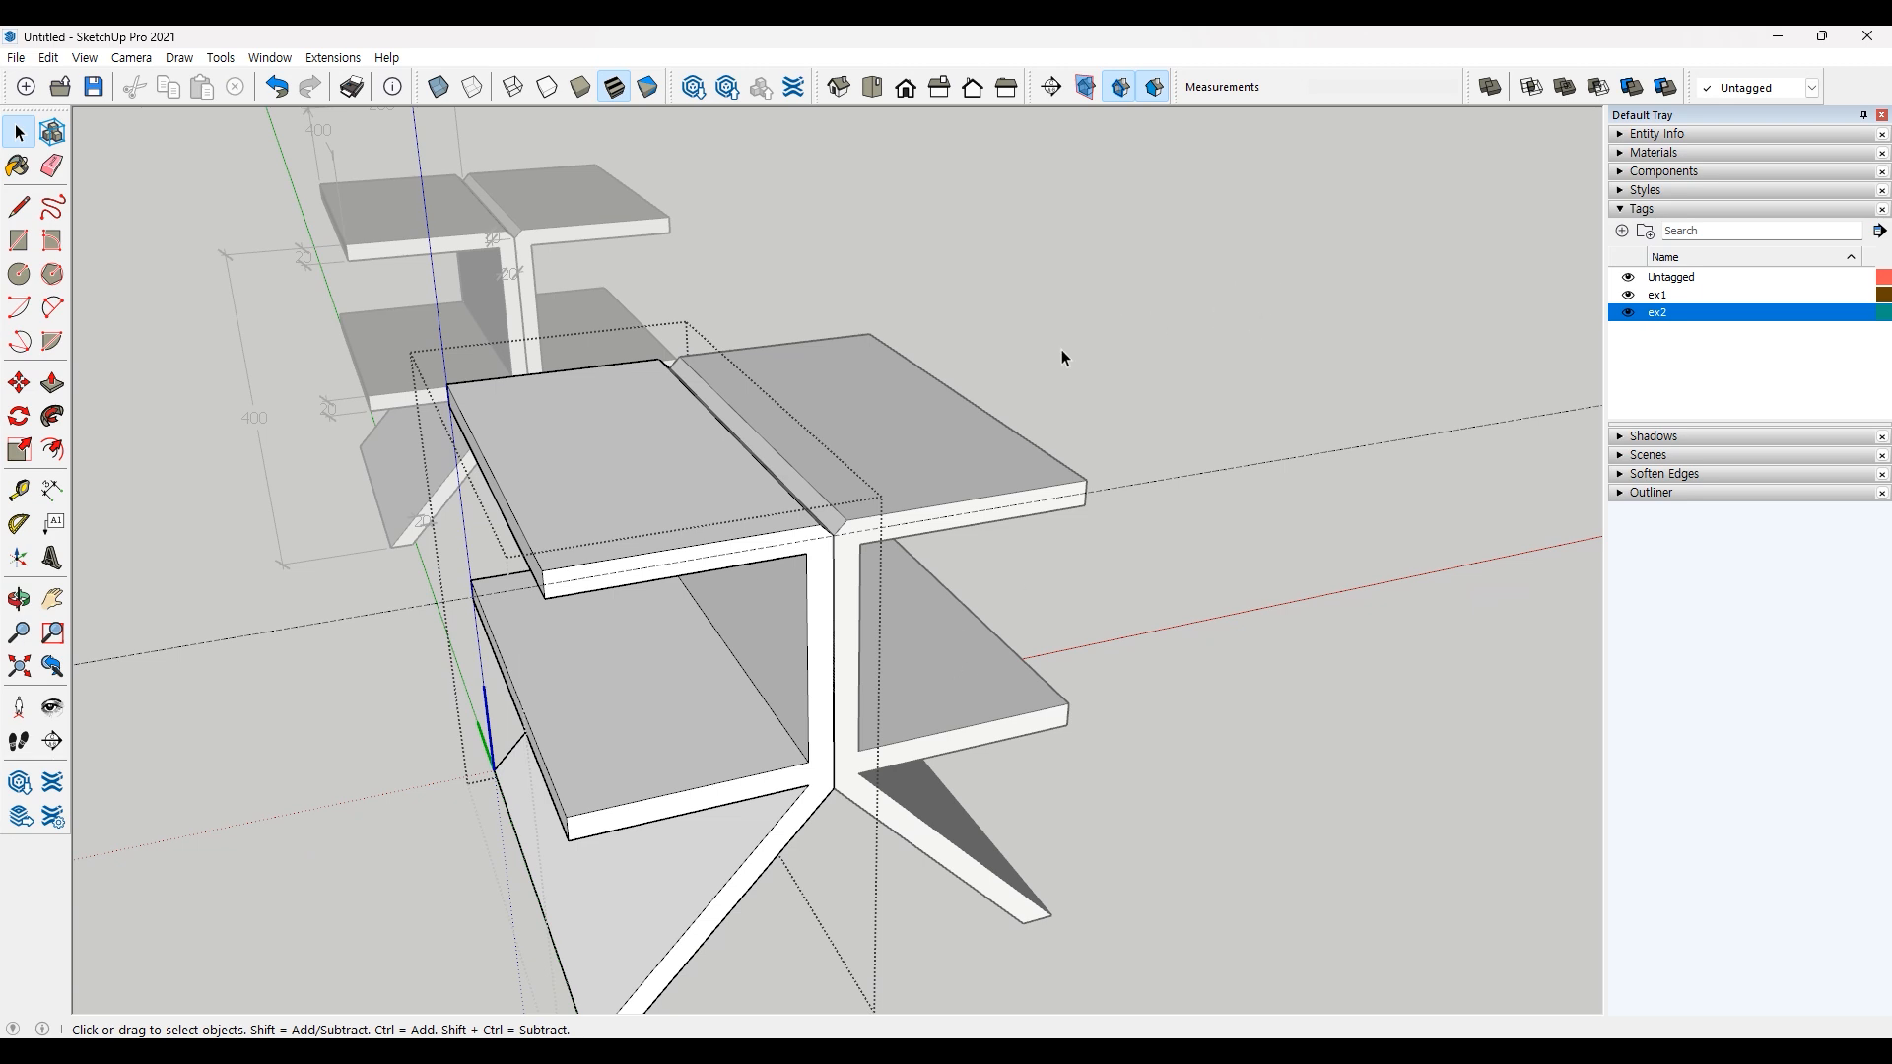
pyautogui.click(1133, 300)
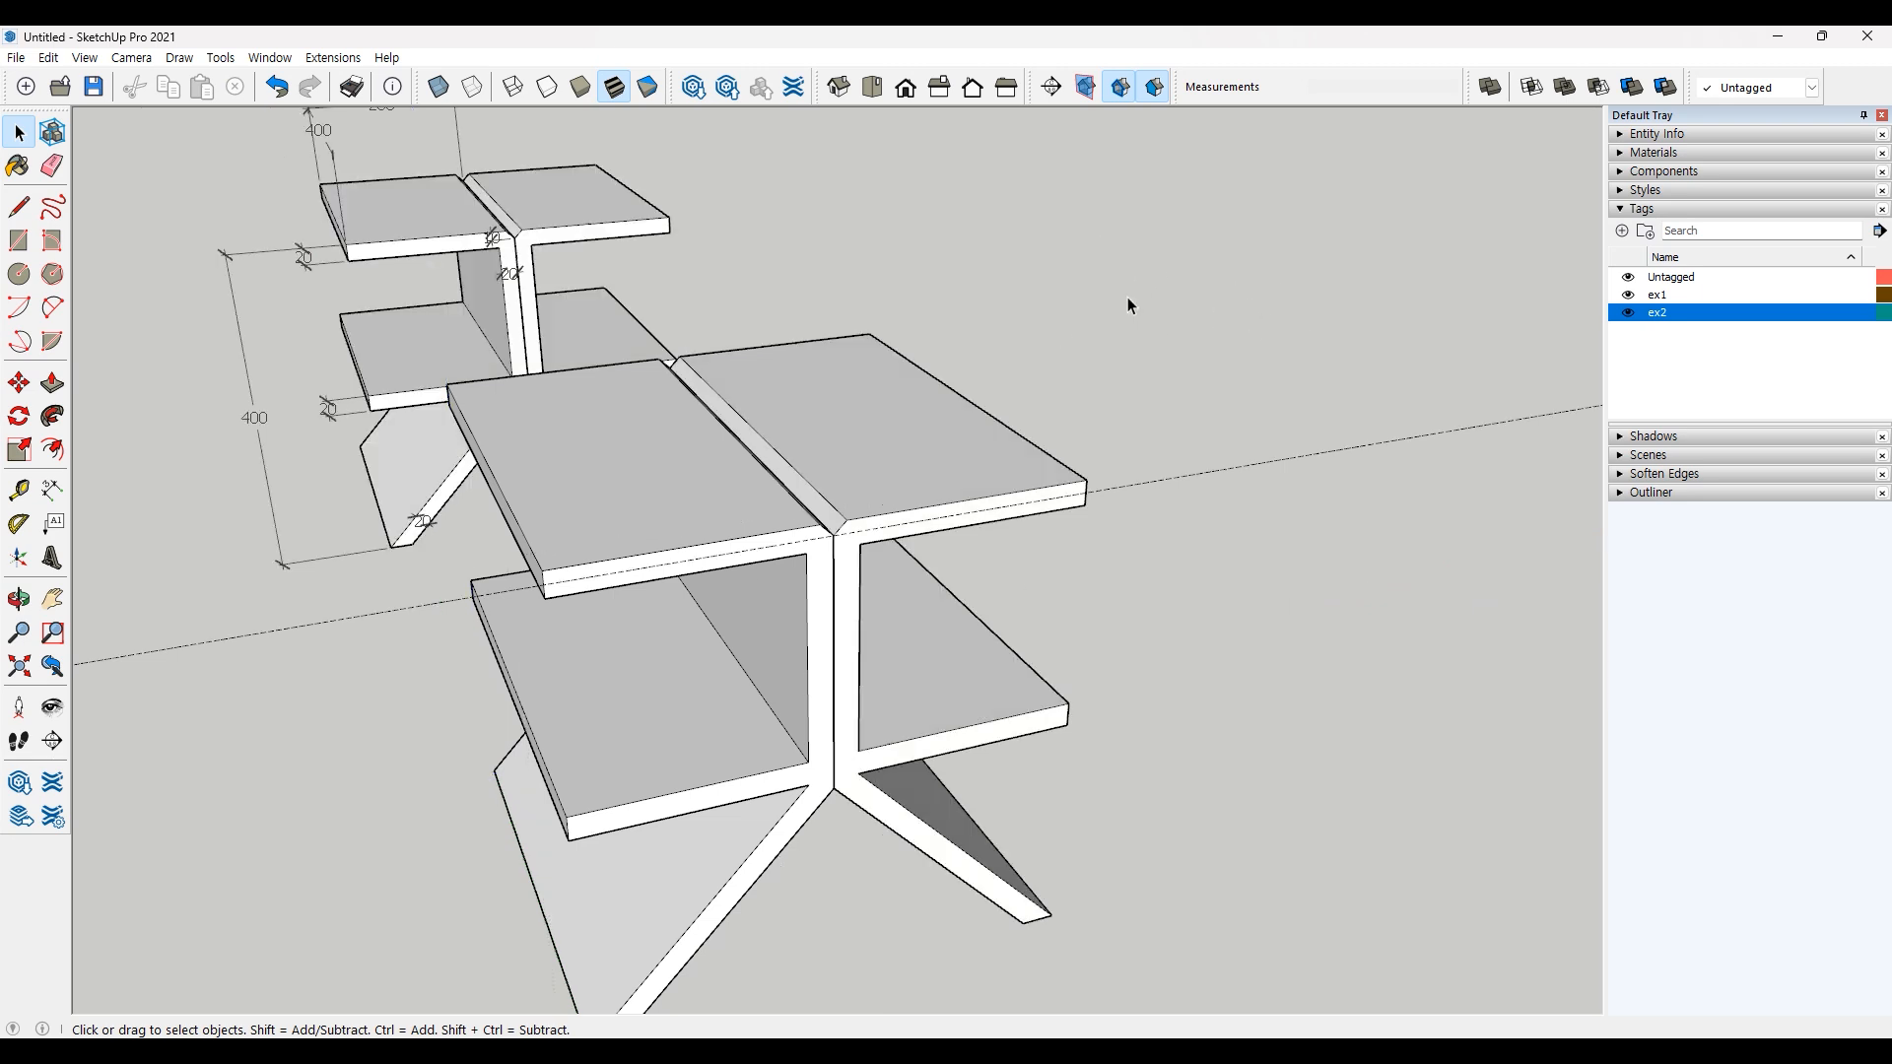
pyautogui.click(48, 58)
pyautogui.click(101, 240)
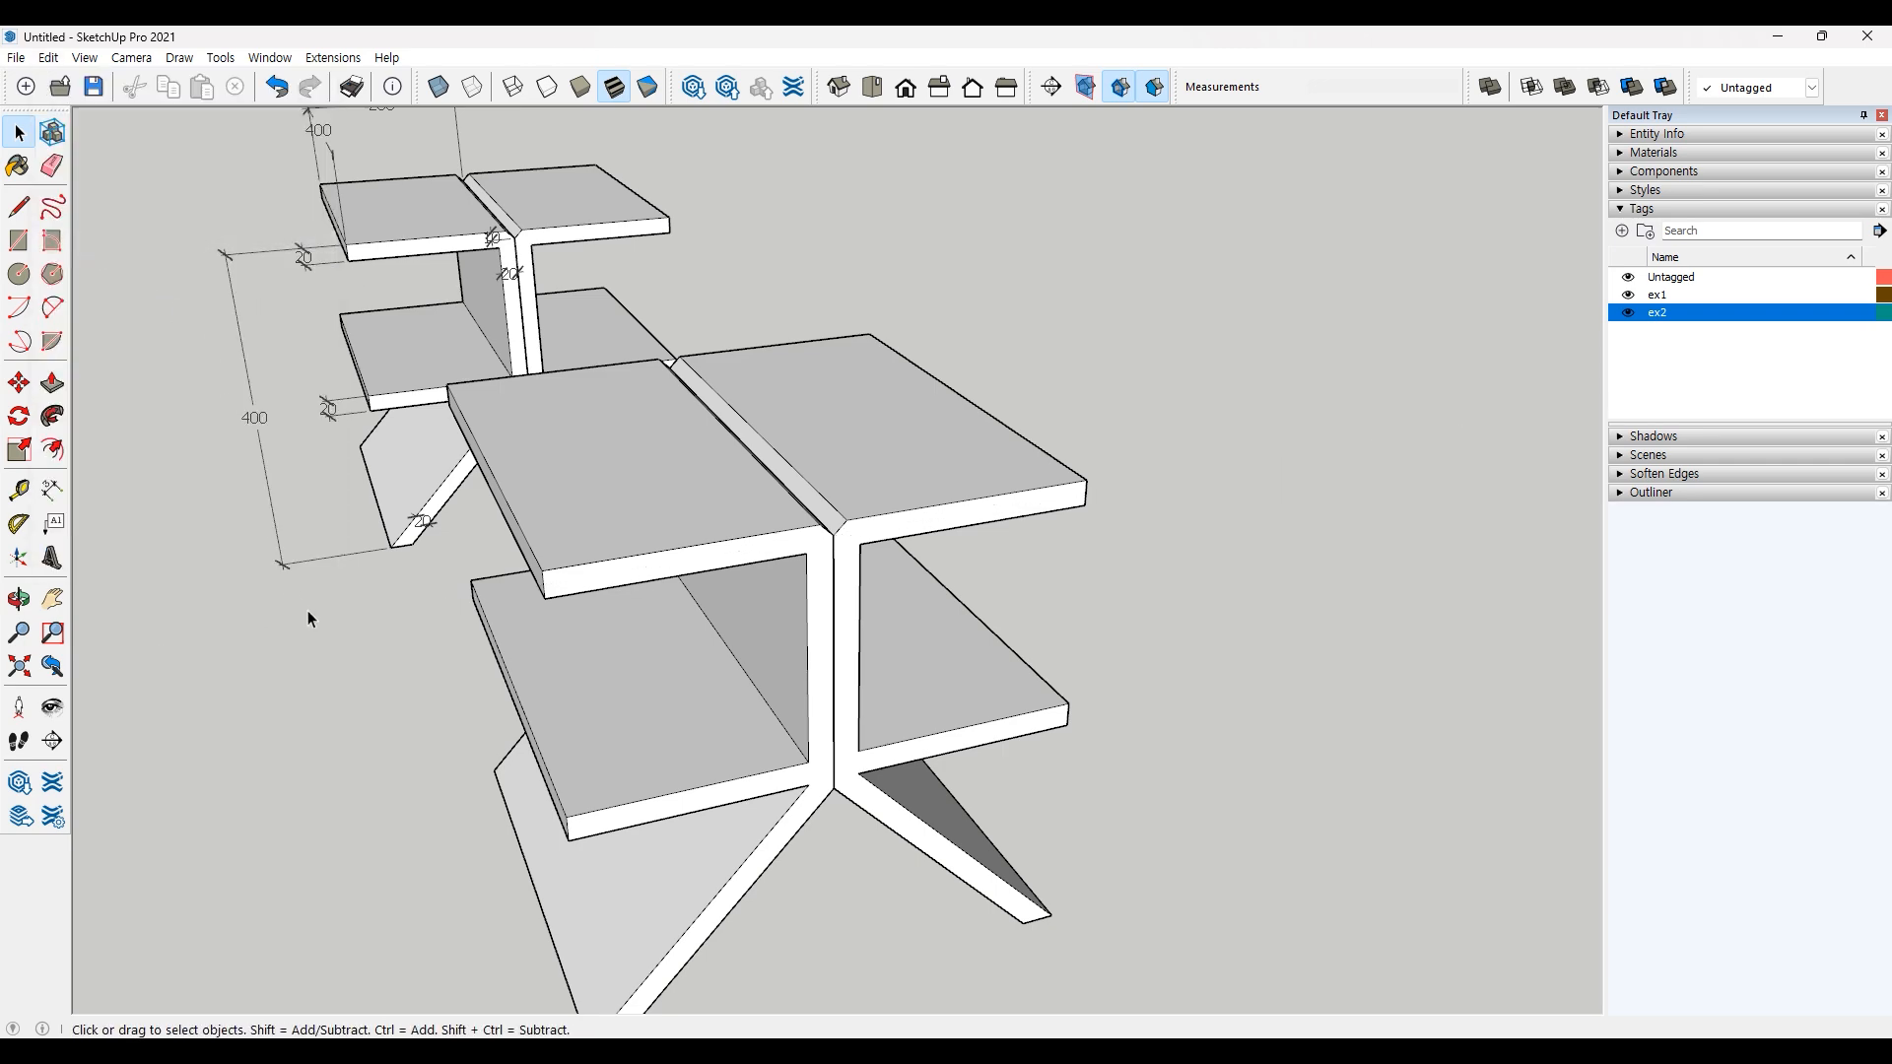
pyautogui.moveTo(308, 618); pyautogui.dragTo(737, 613, button='middle')
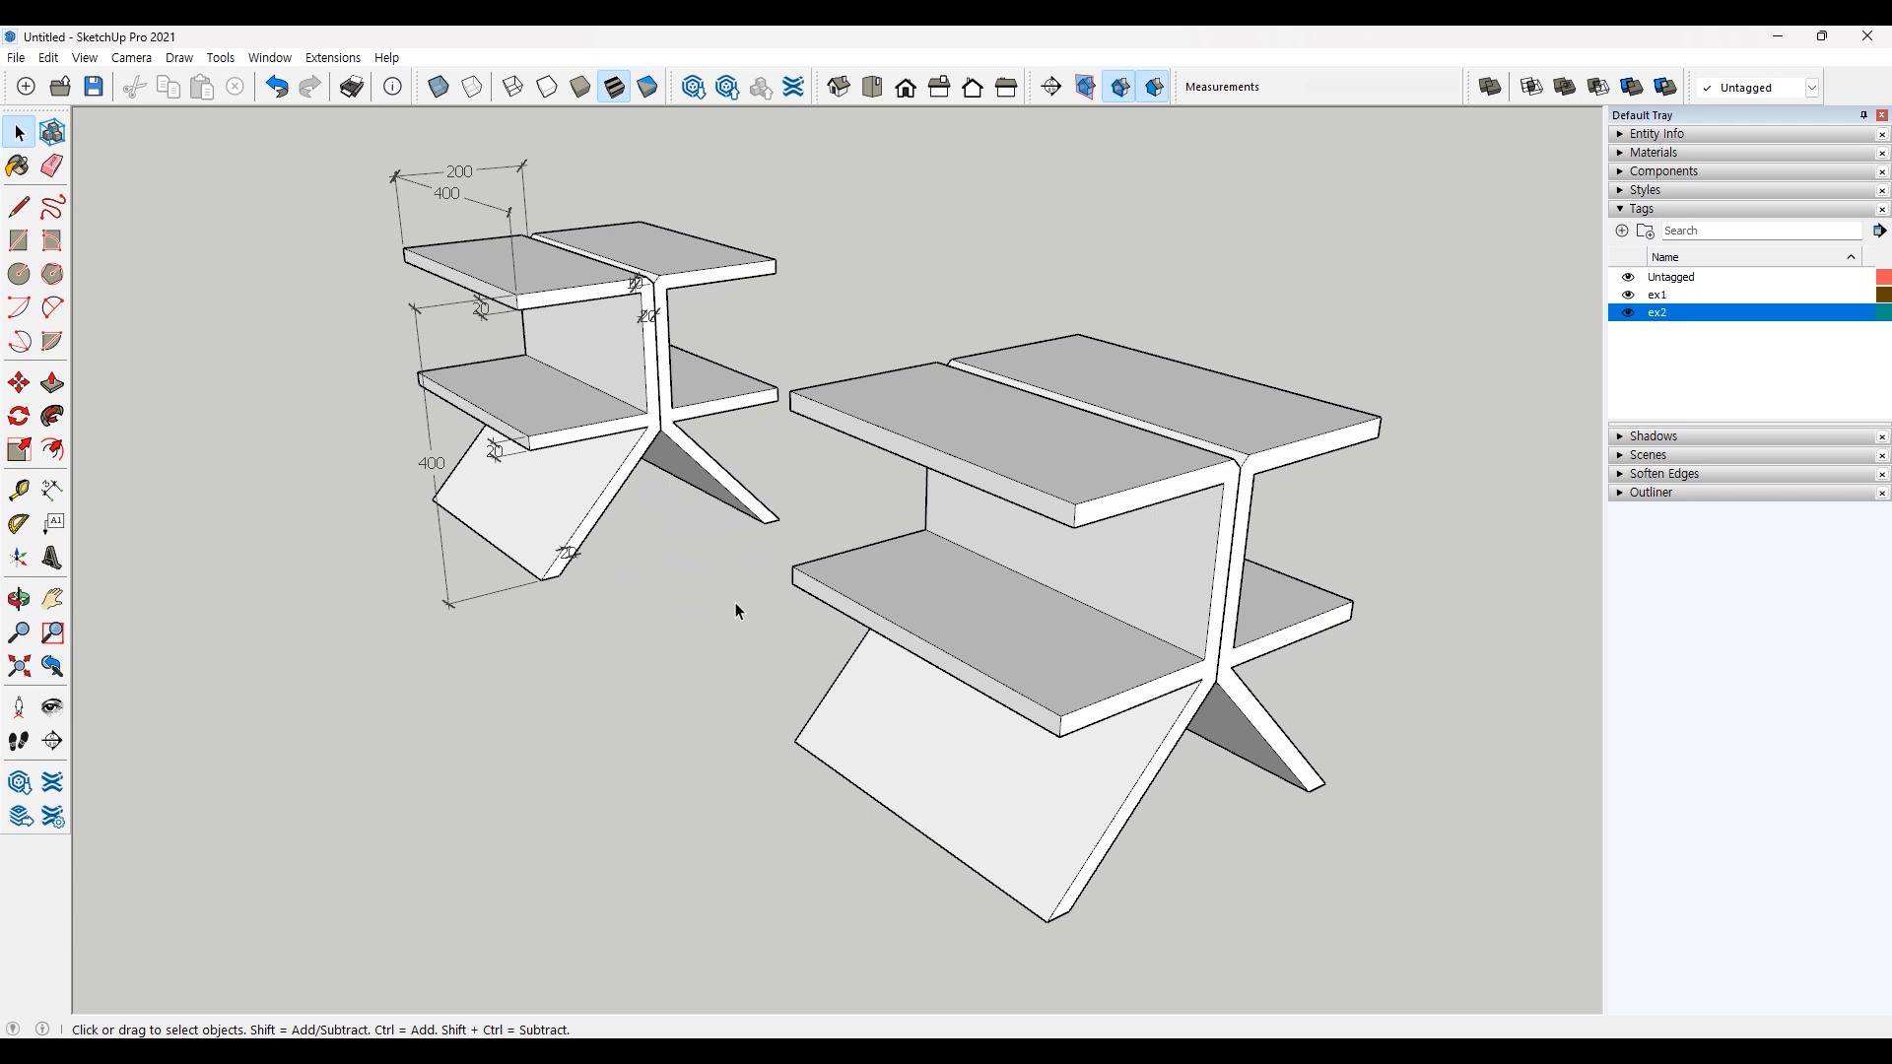